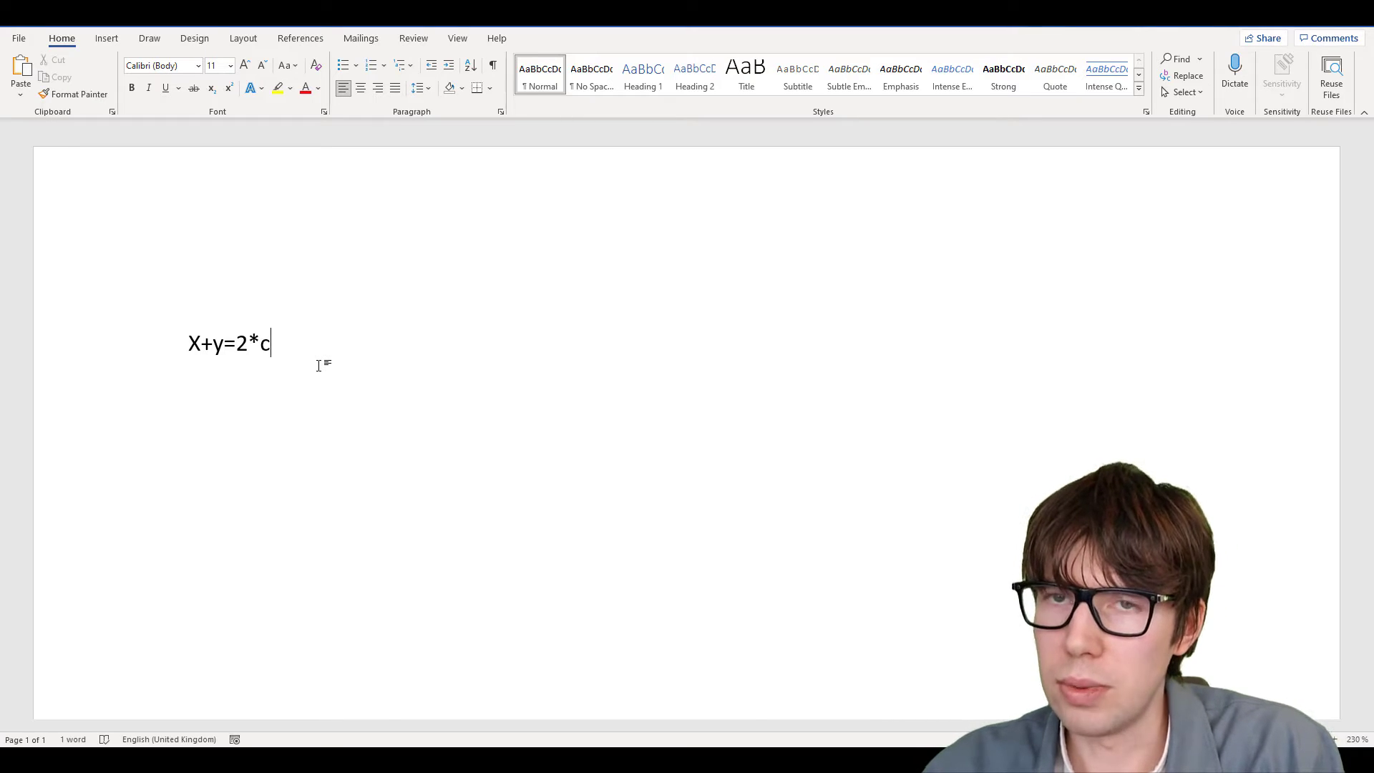
Delete the 'X+y=2*c' line and insert a new blank equation from the Insert tab
key("ctrl+a")
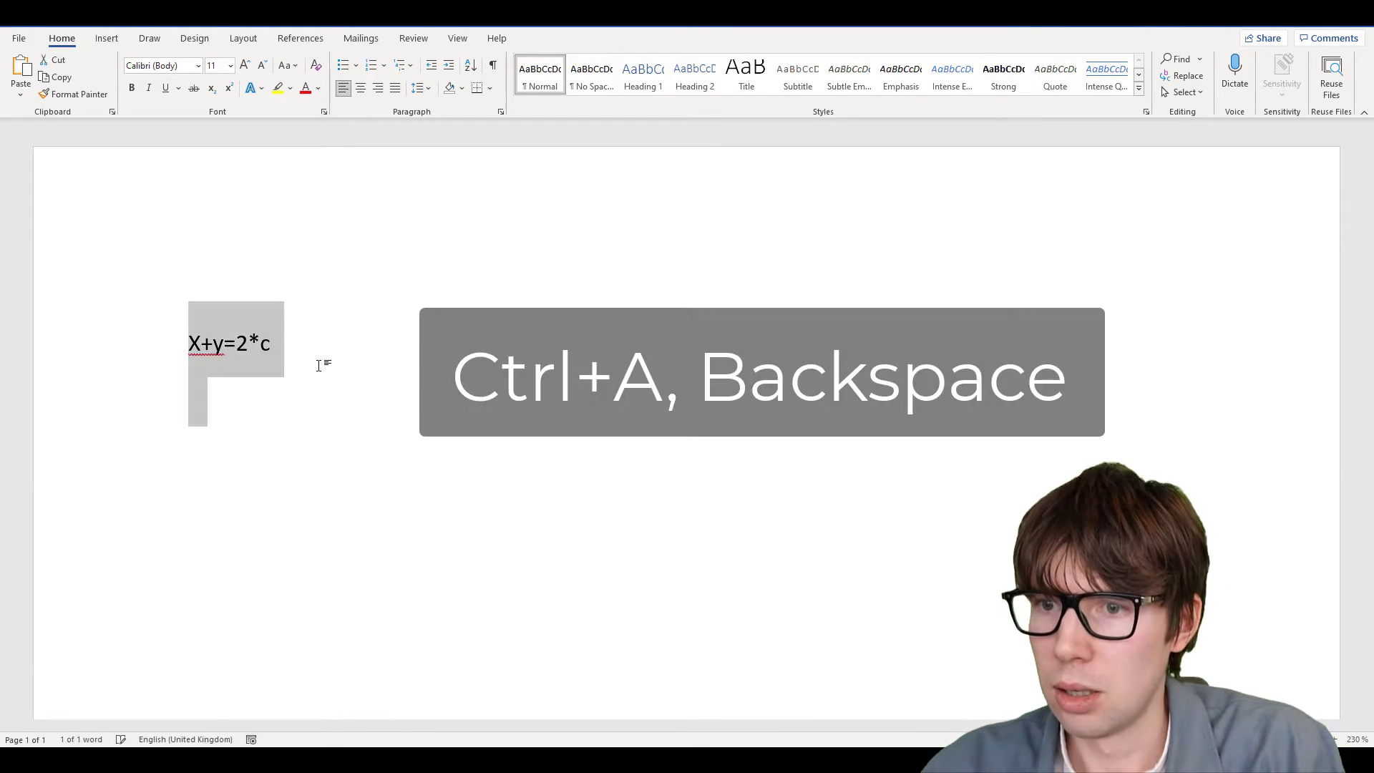
key("BackSpace")
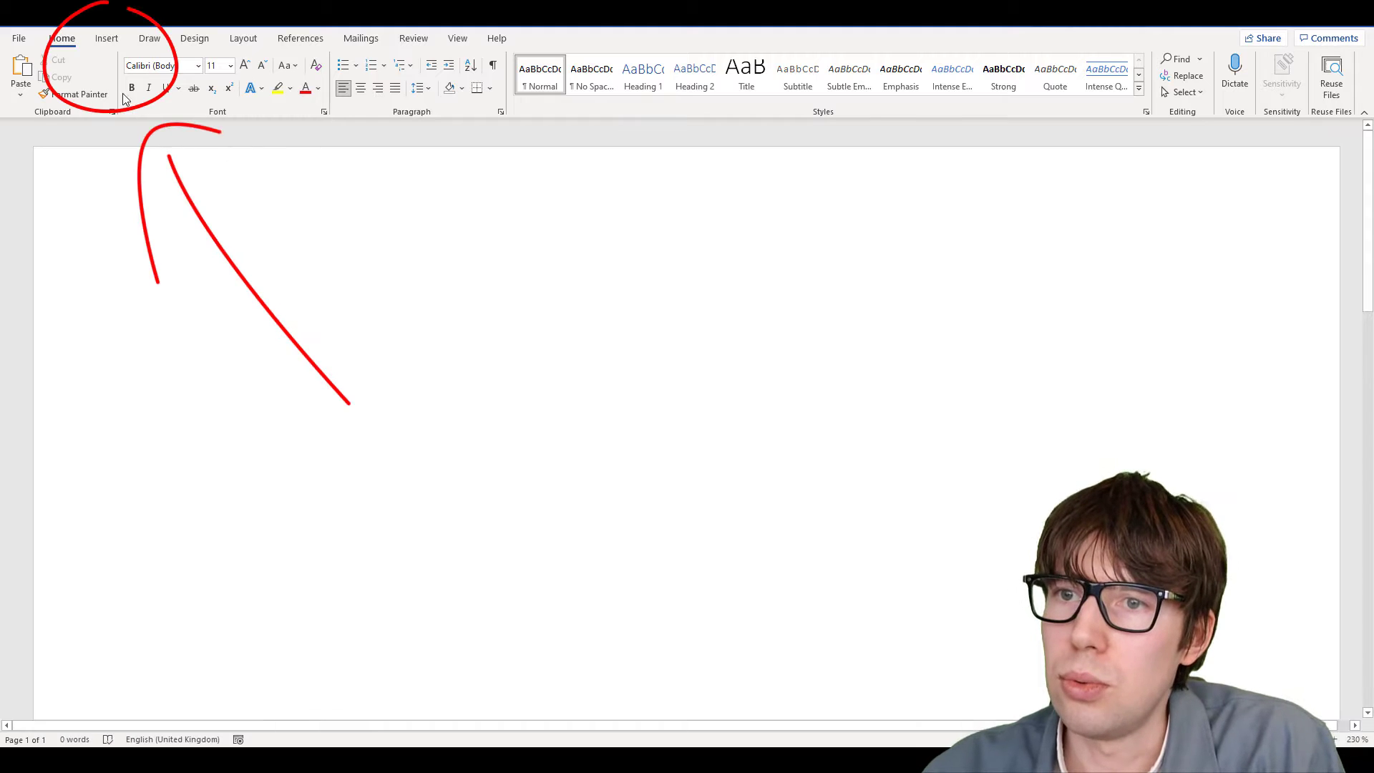
left_click(107, 38)
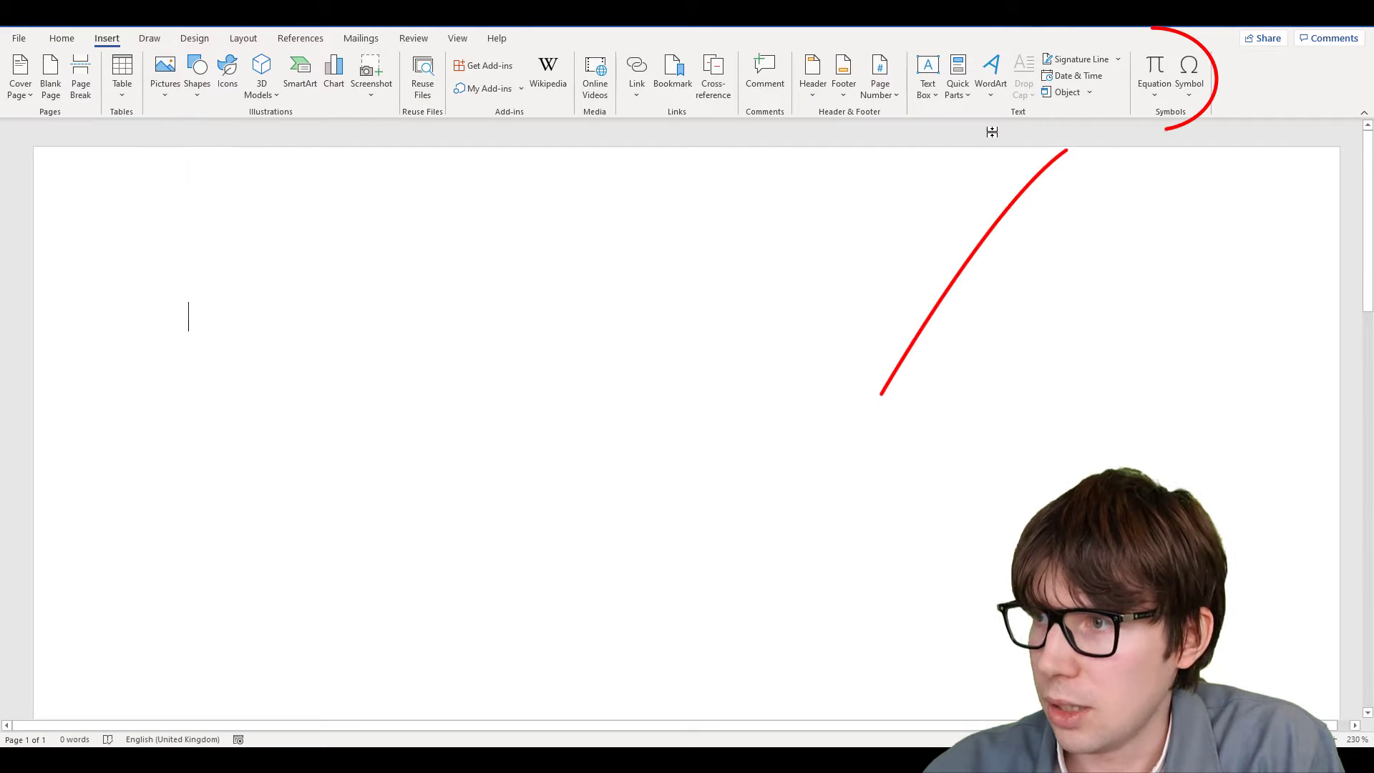
left_click(1153, 92)
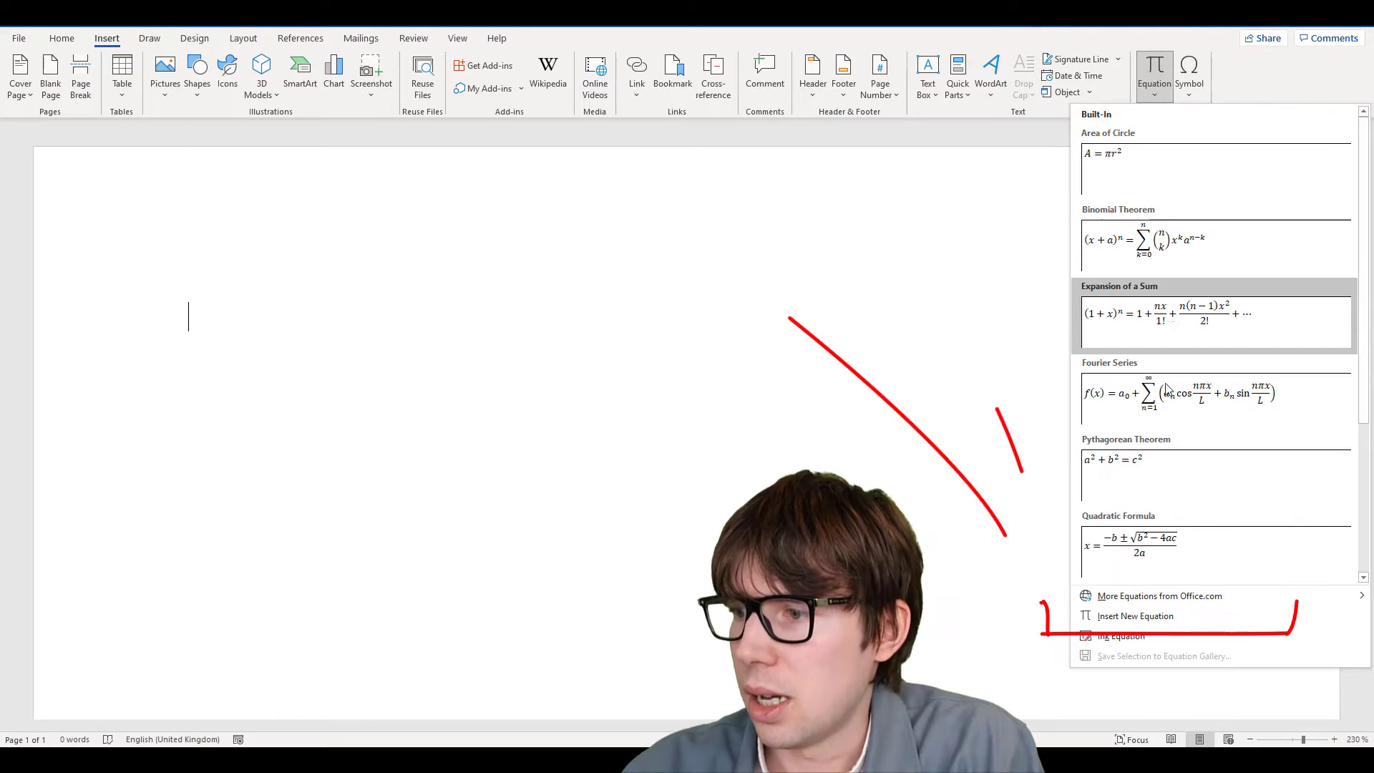
left_click(1121, 623)
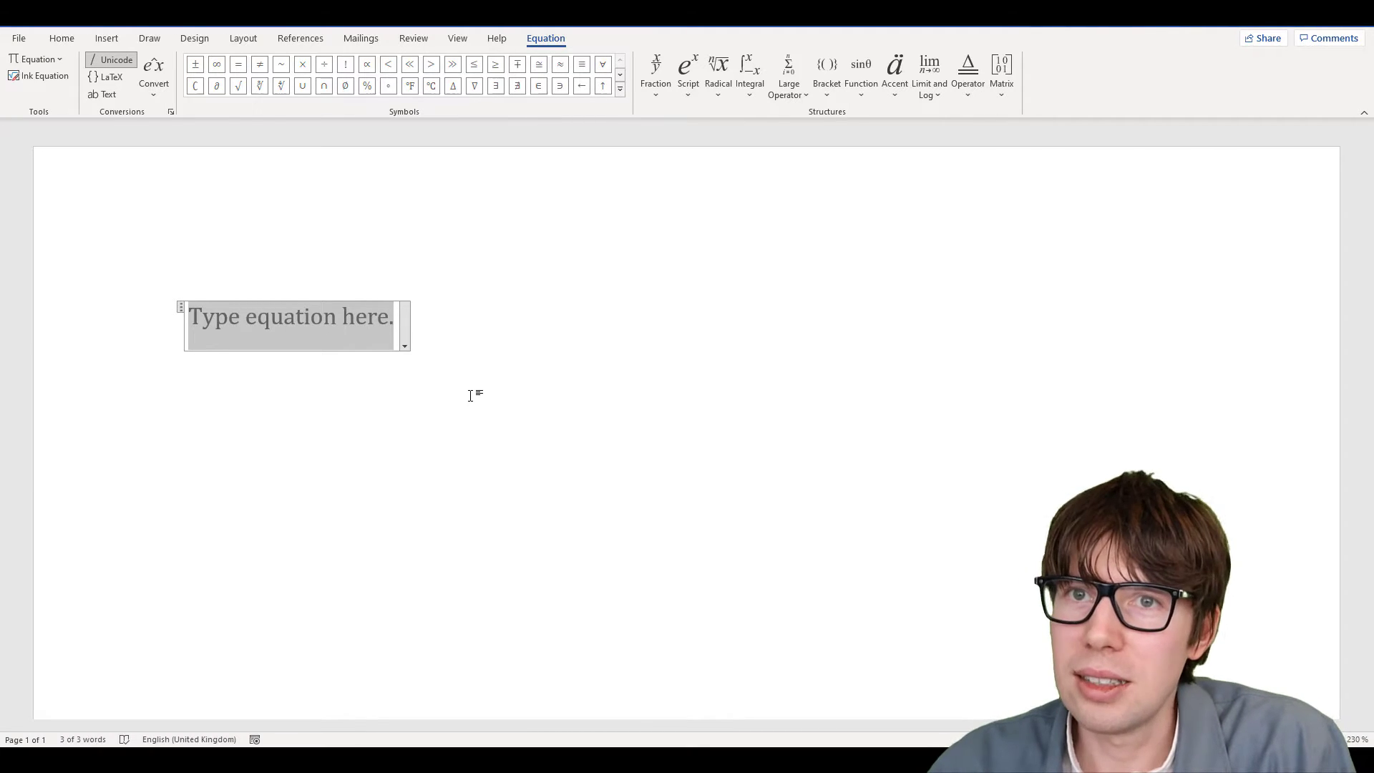
Leave the equation box and delete the blank equation placeholder, returning to 0 words
key("ctrl+b")
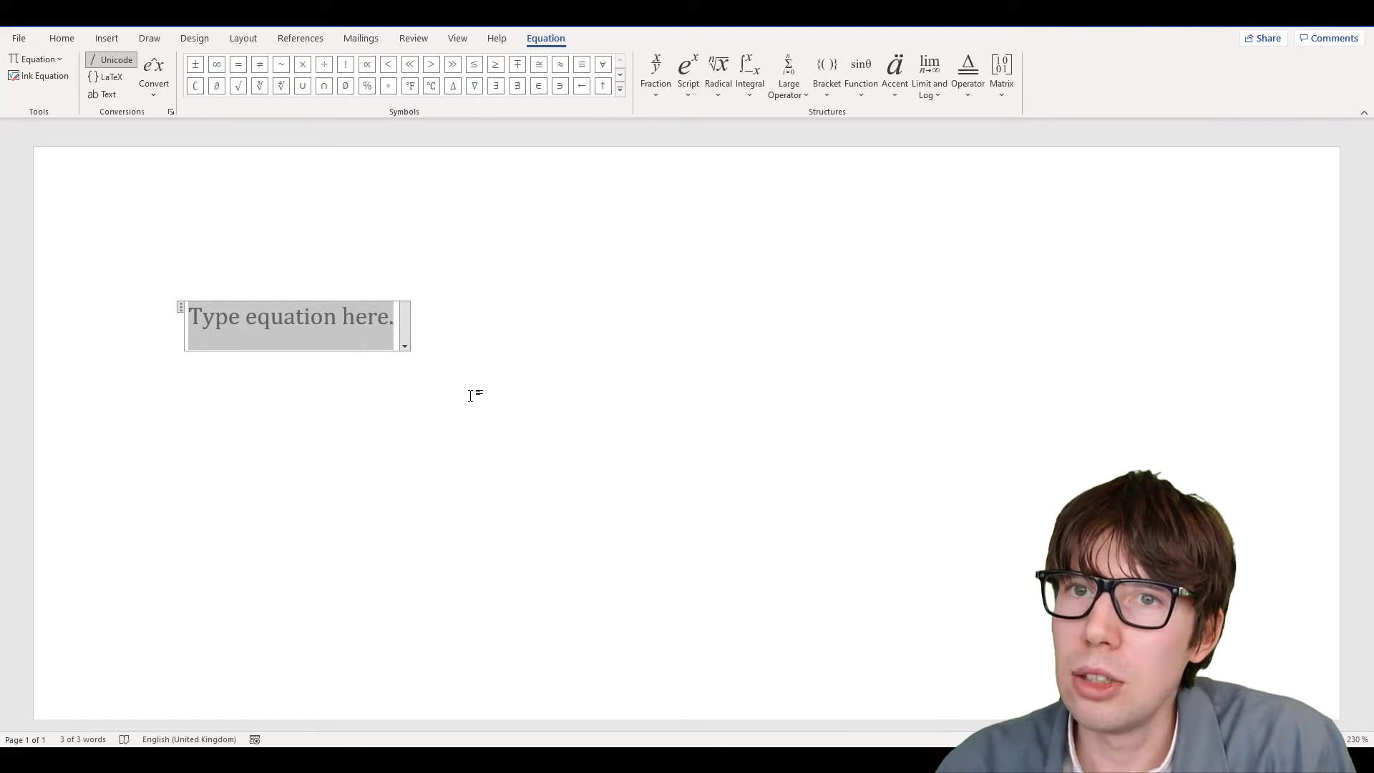
key("ctrl+f")
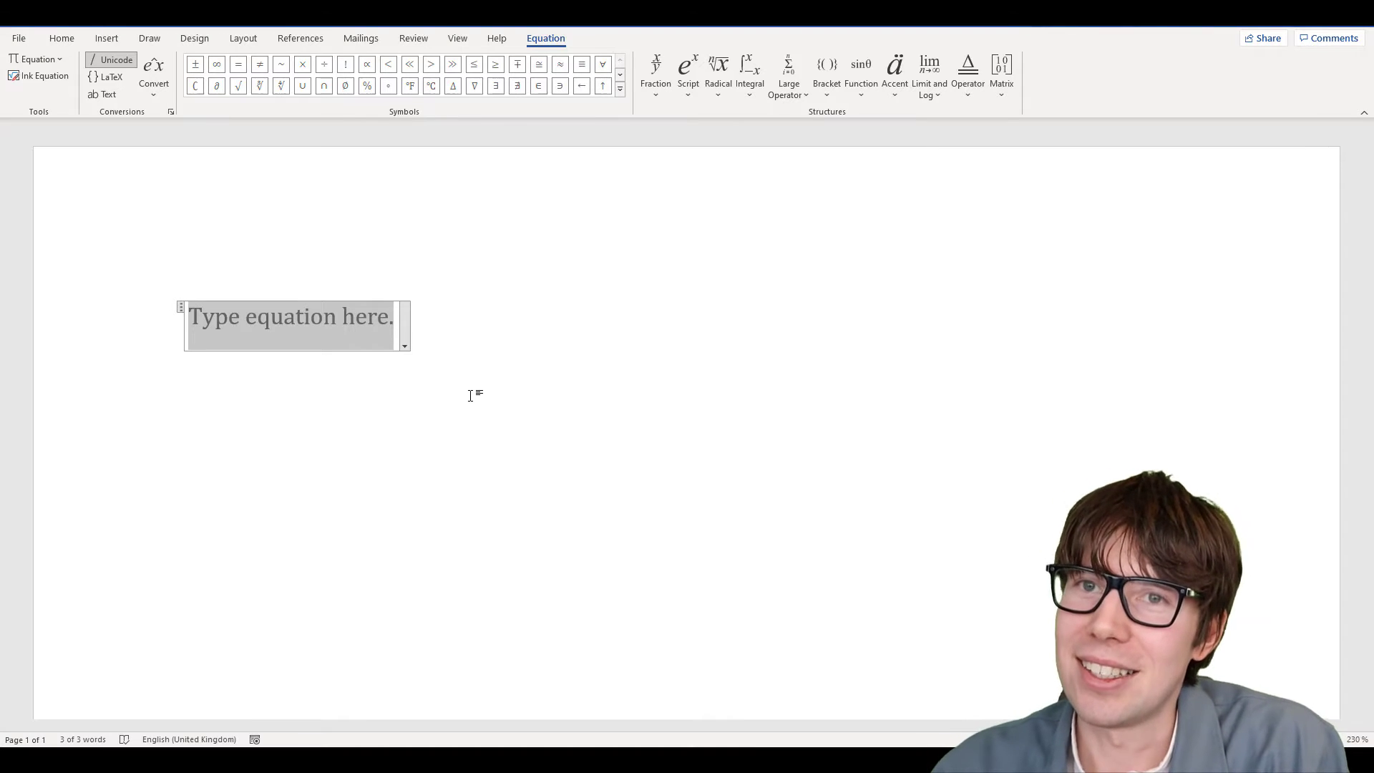
left_click(476, 365)
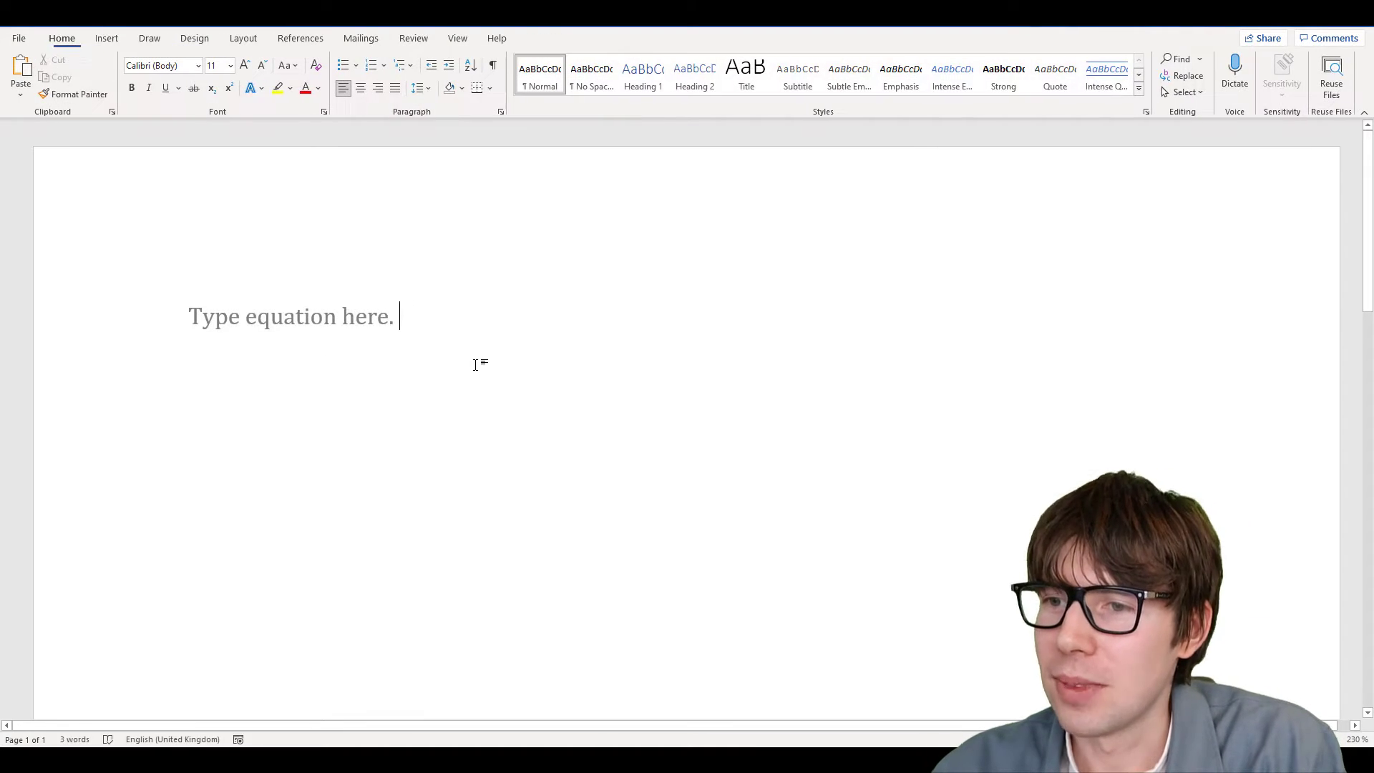
key("BackSpace")
key("BackSpace")
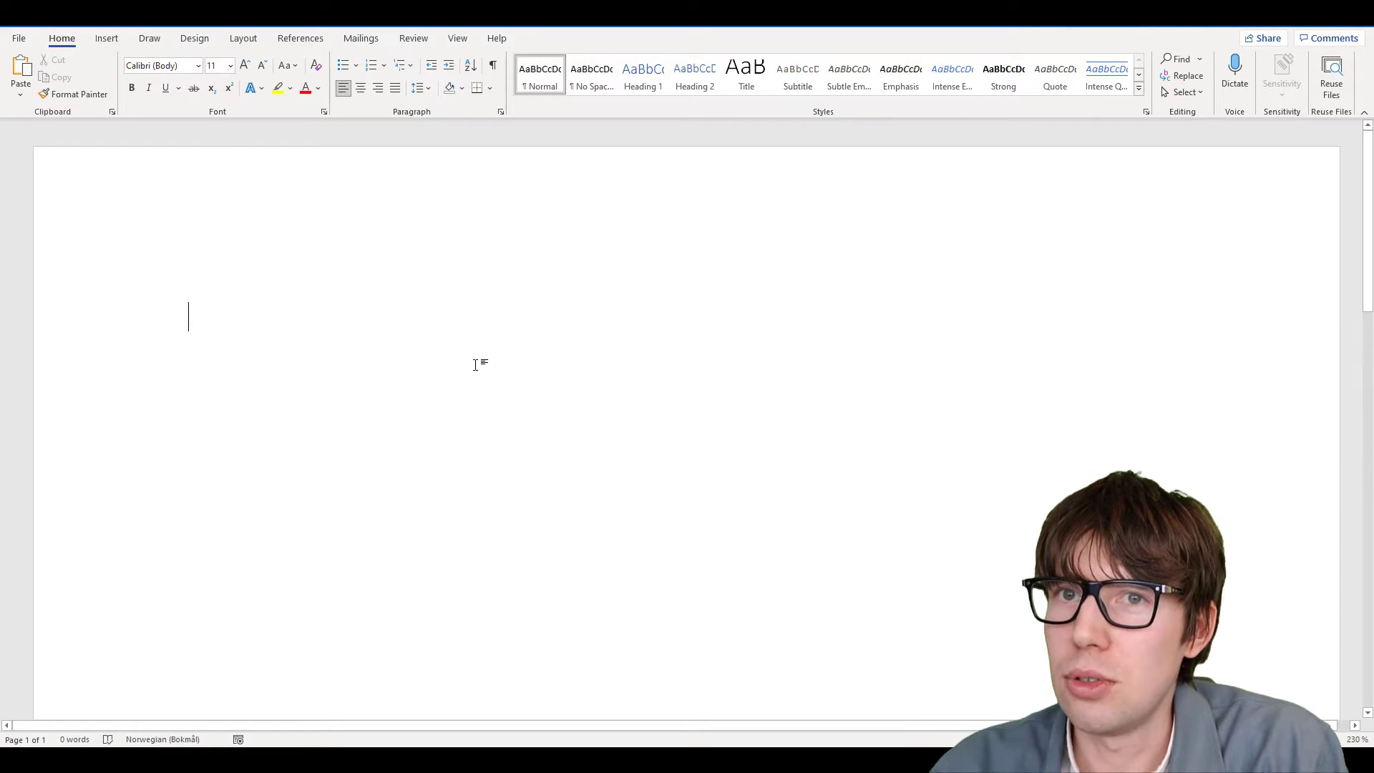
key("alt")
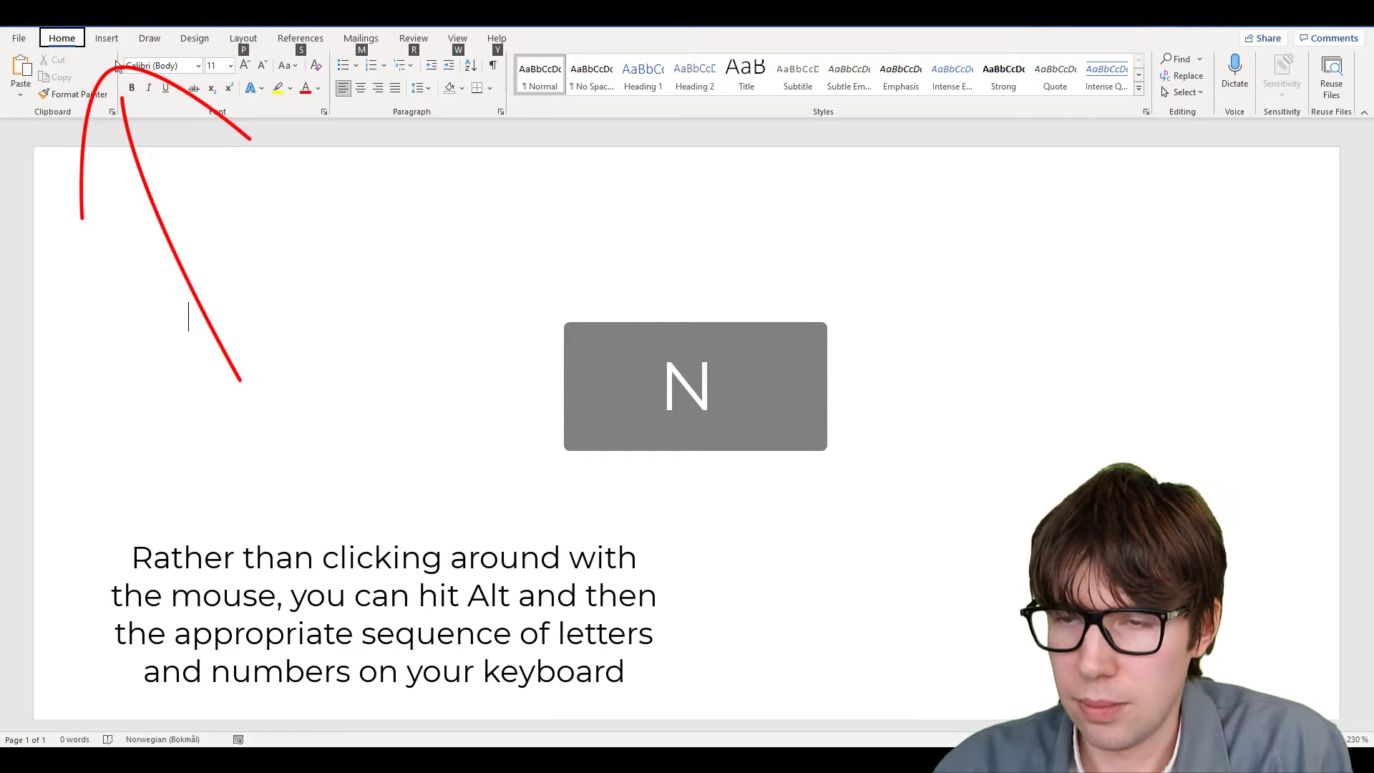
key("n")
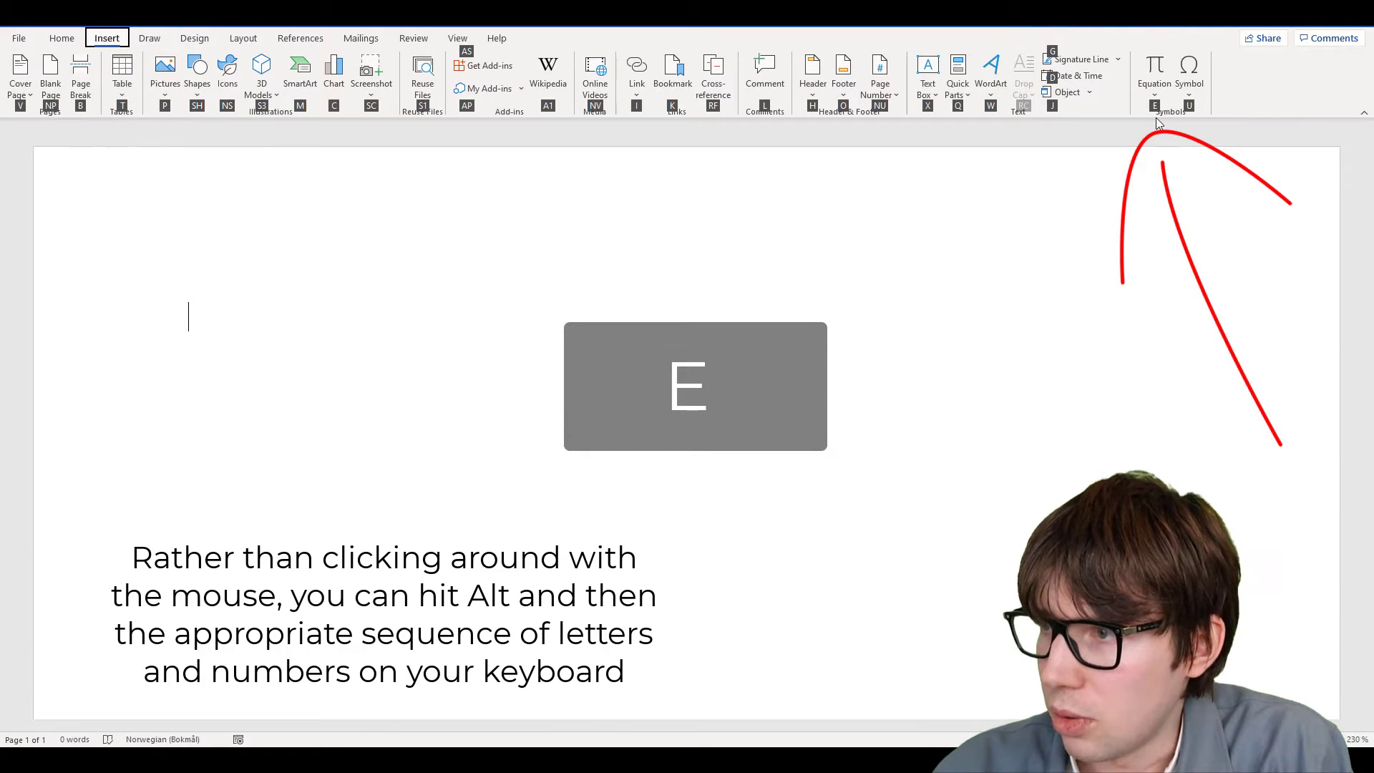
key("e")
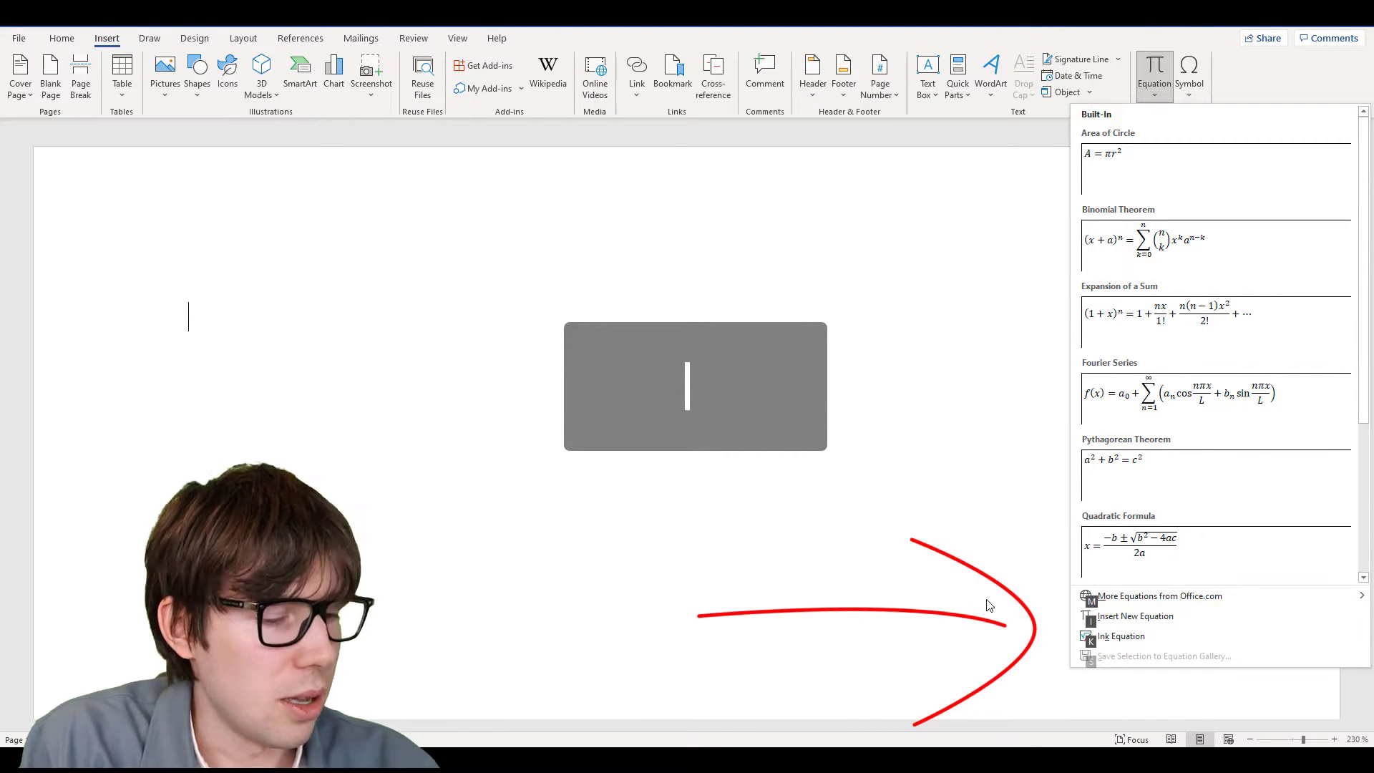
key("i")
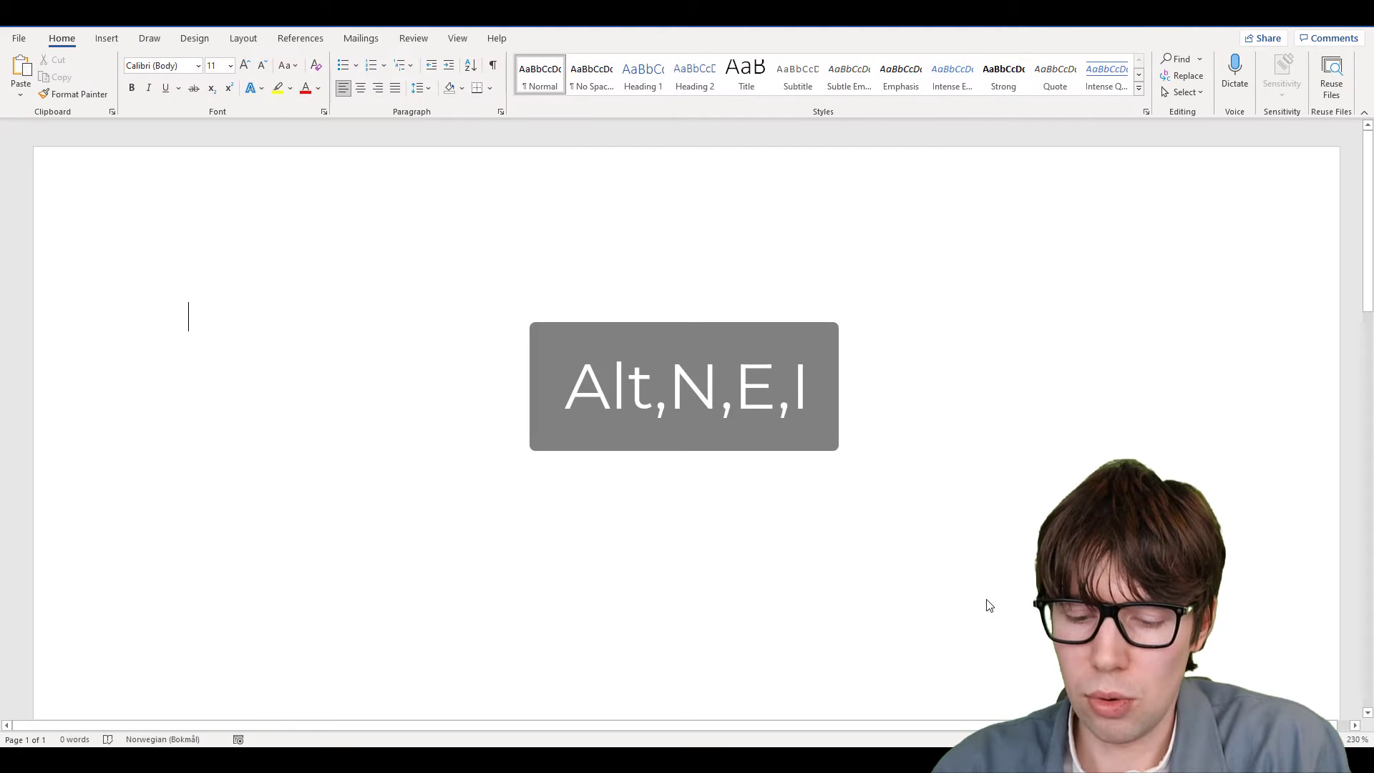
key("alt")
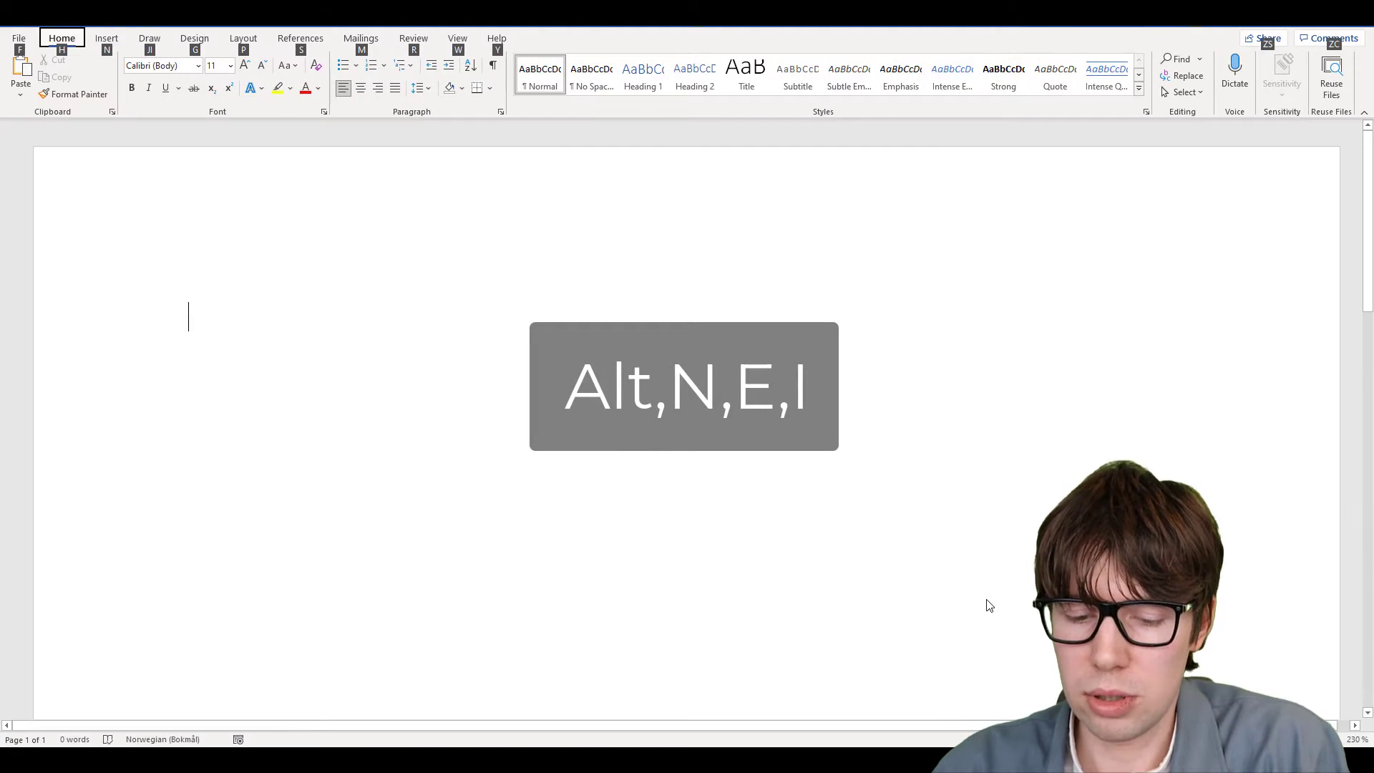
key("n")
key("e")
key("i")
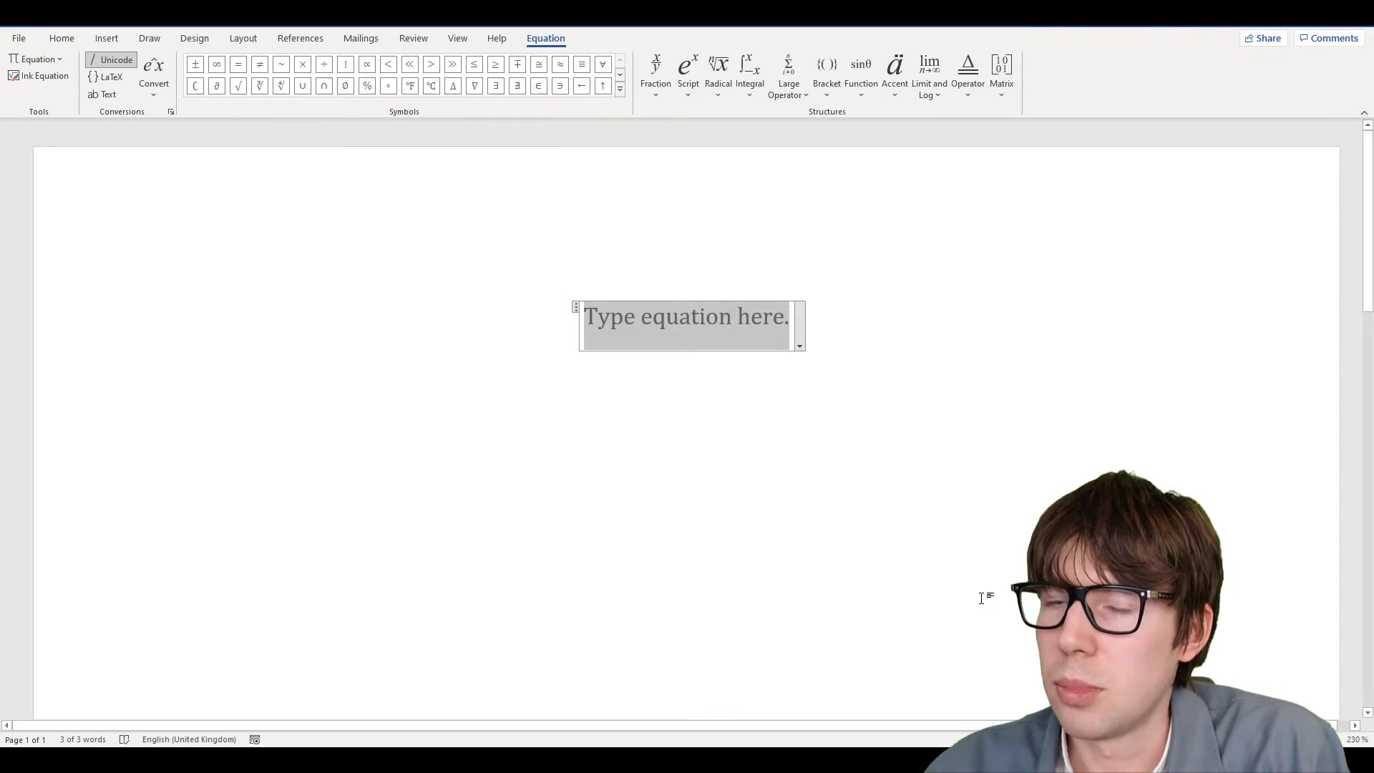
key("ctrl+z")
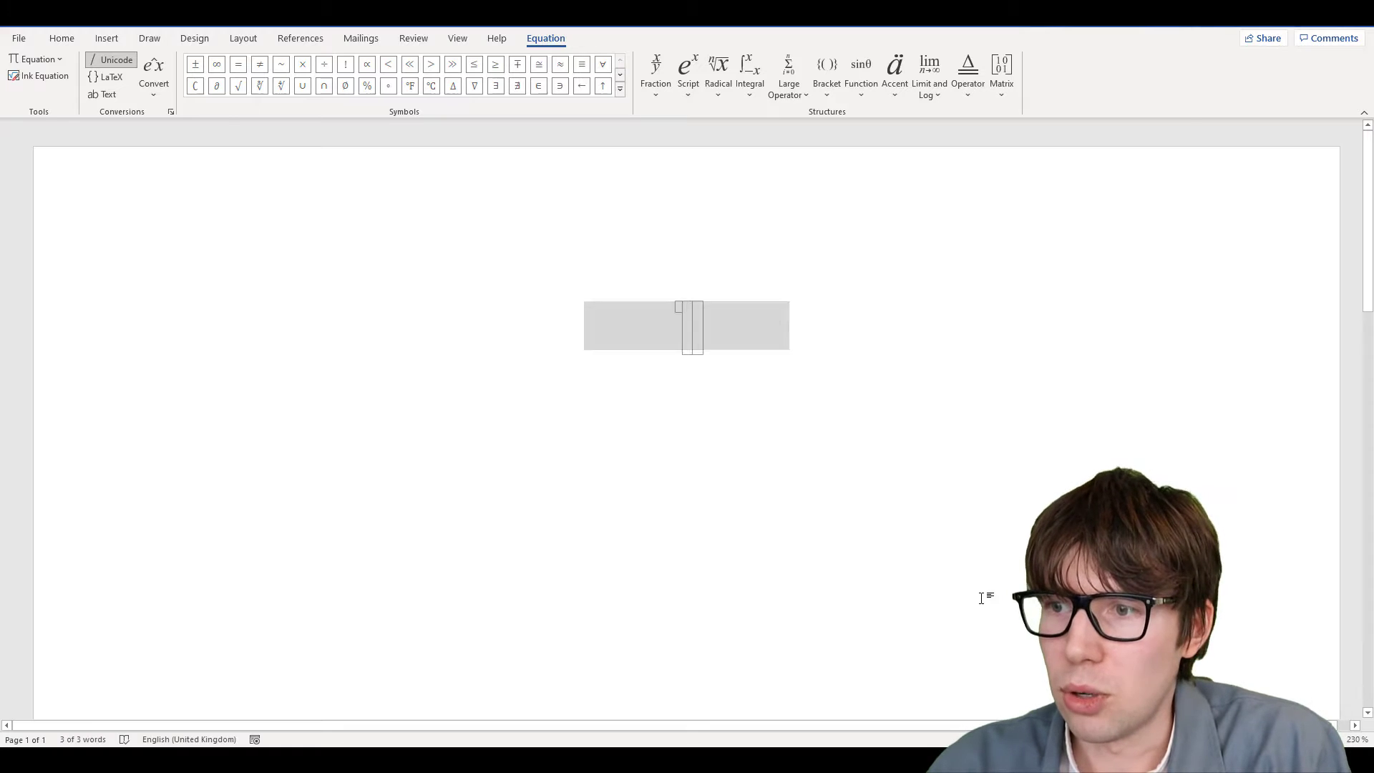
key("alt")
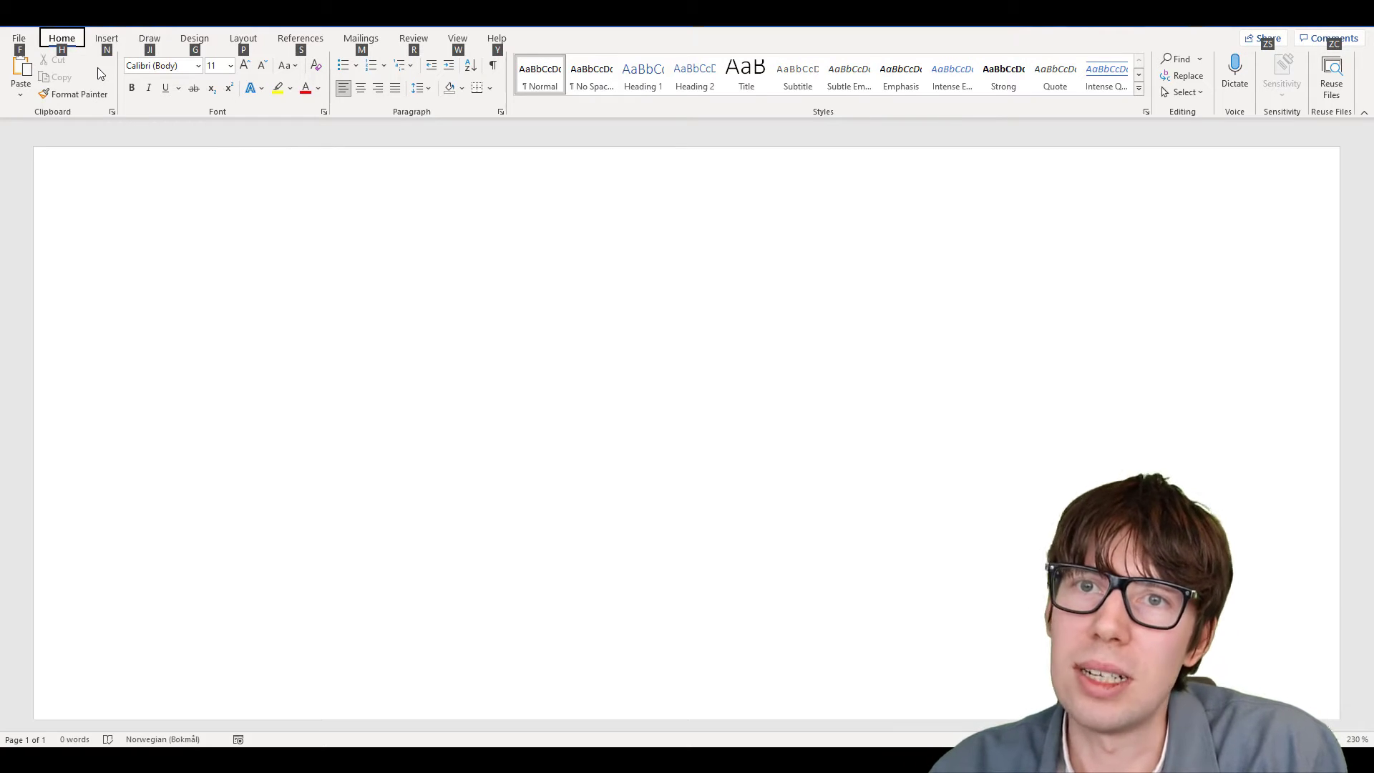
Insert a blank equation with Alt+=, delete it, then reinsert it with Alt+N, E
key("alt")
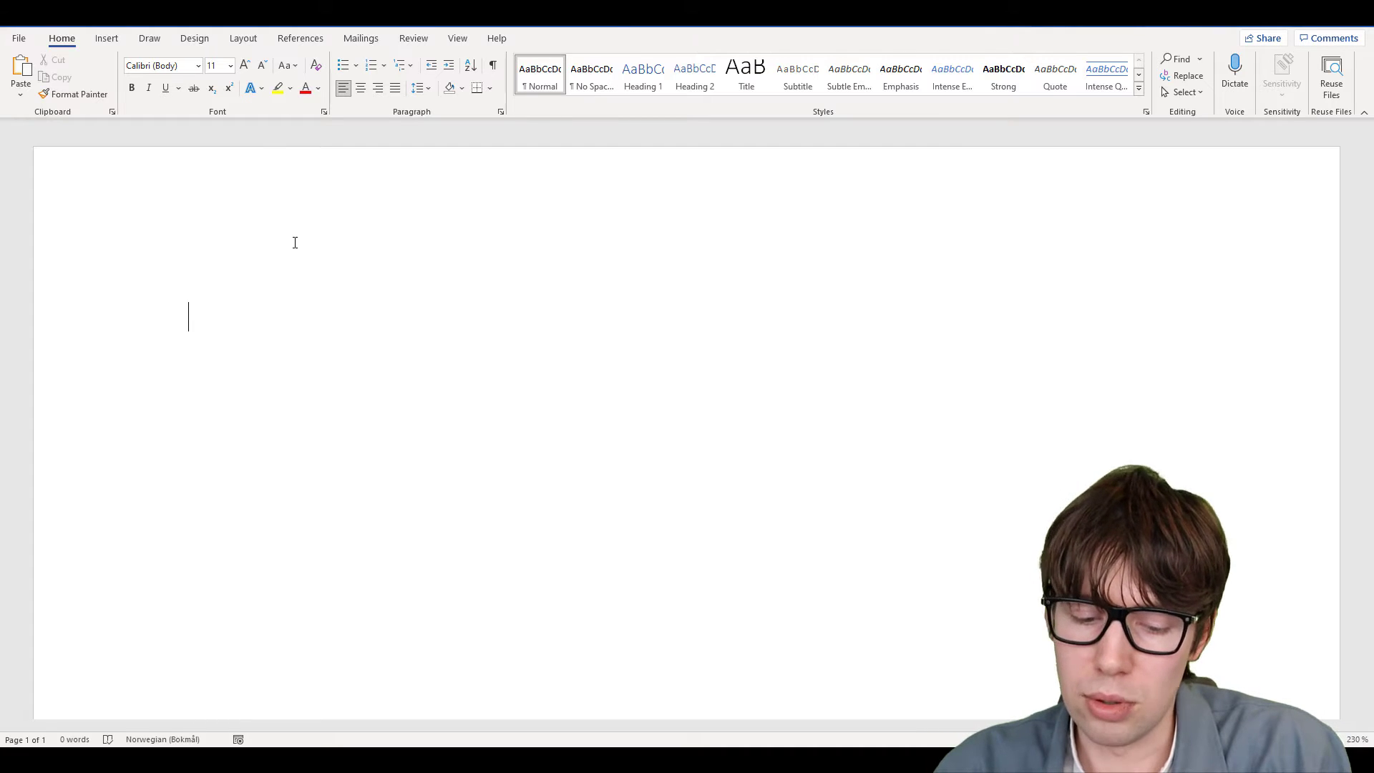
key("alt")
key("Right")
key("alt+equal")
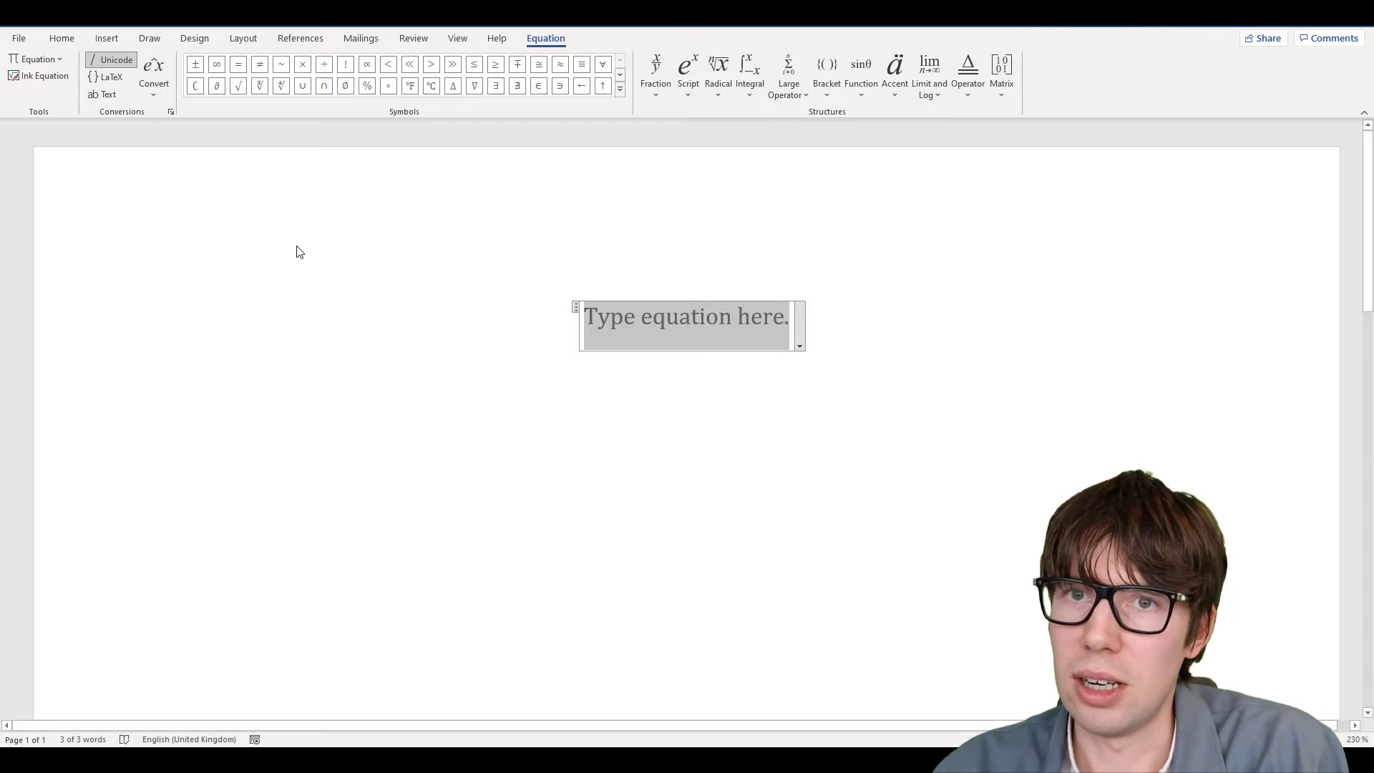
key("BackSpace")
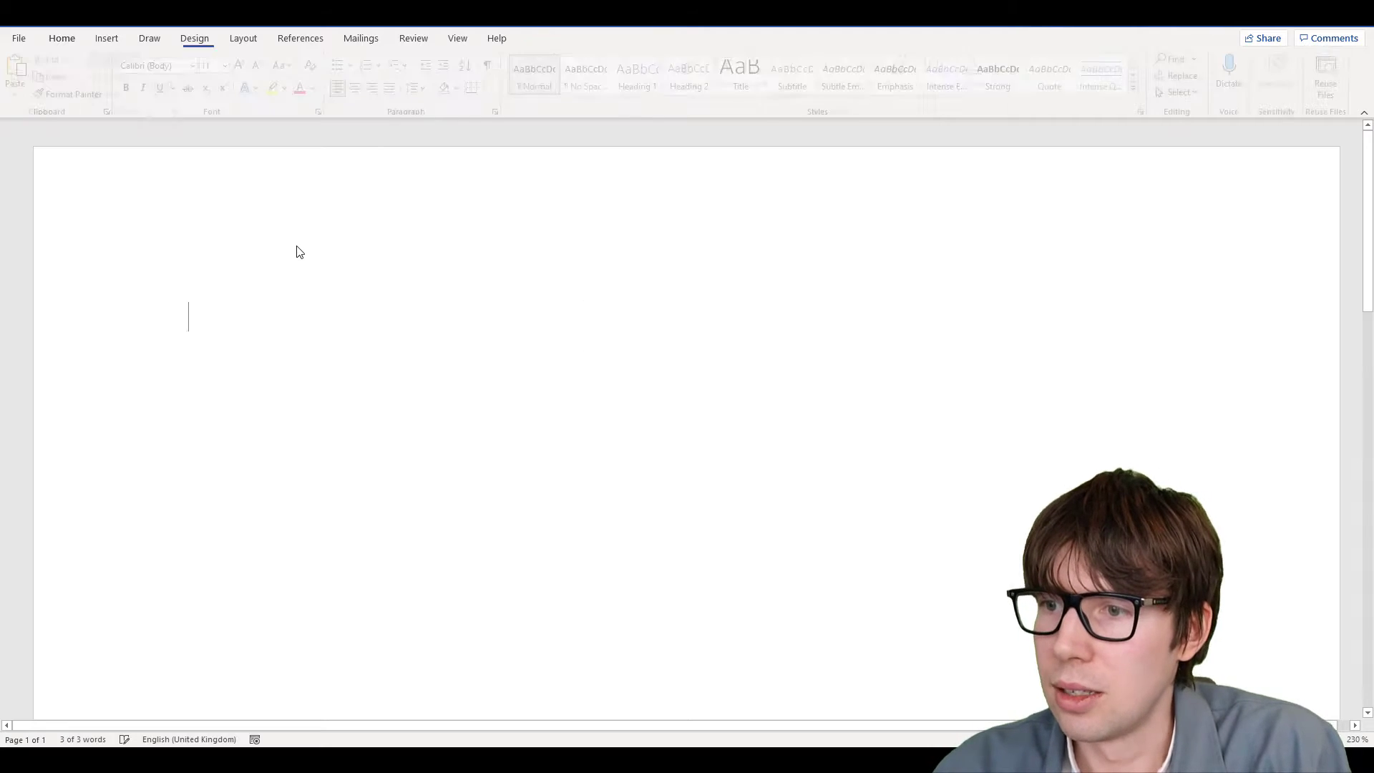
key("alt+n")
key("e")
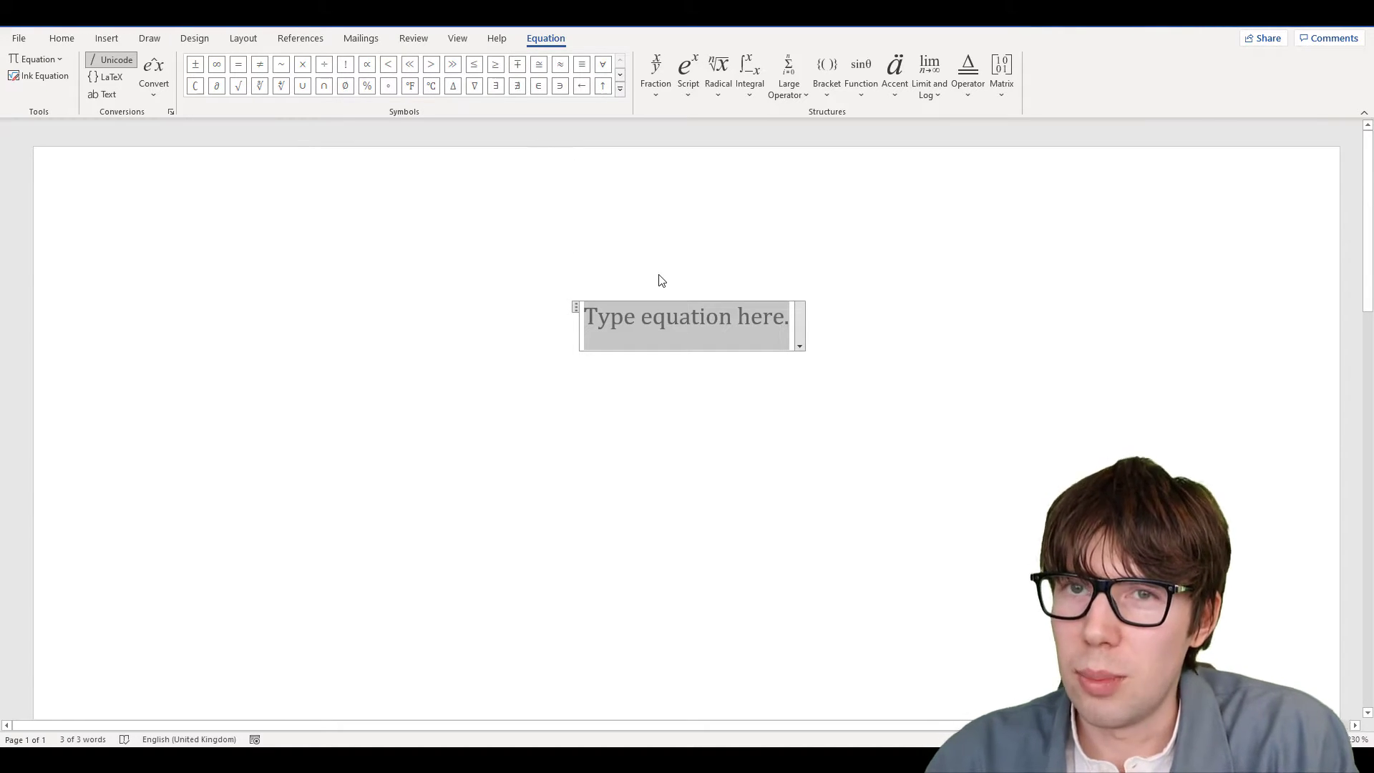
Change the equation symbol gallery from Basic Math to Operators, then collapse the gallery
left_click(621, 89)
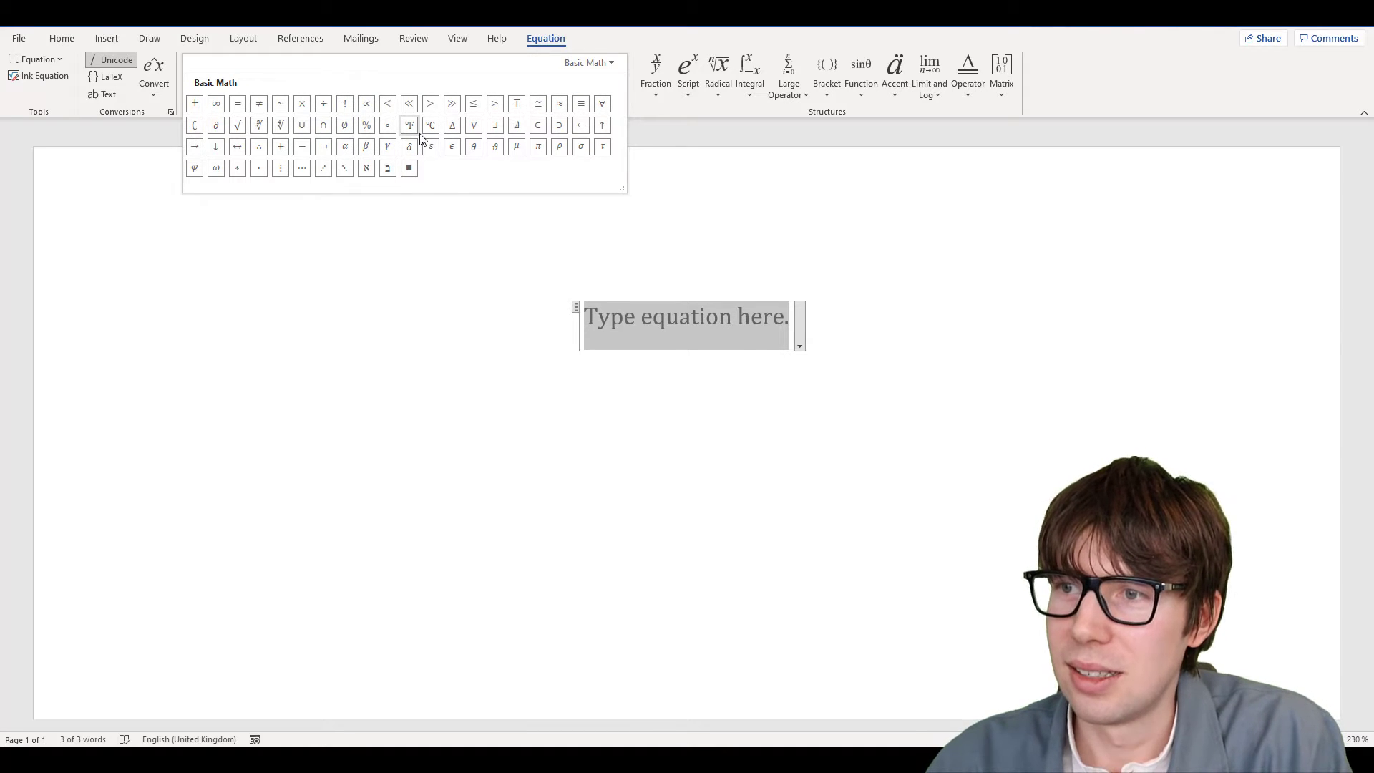
left_click(605, 63)
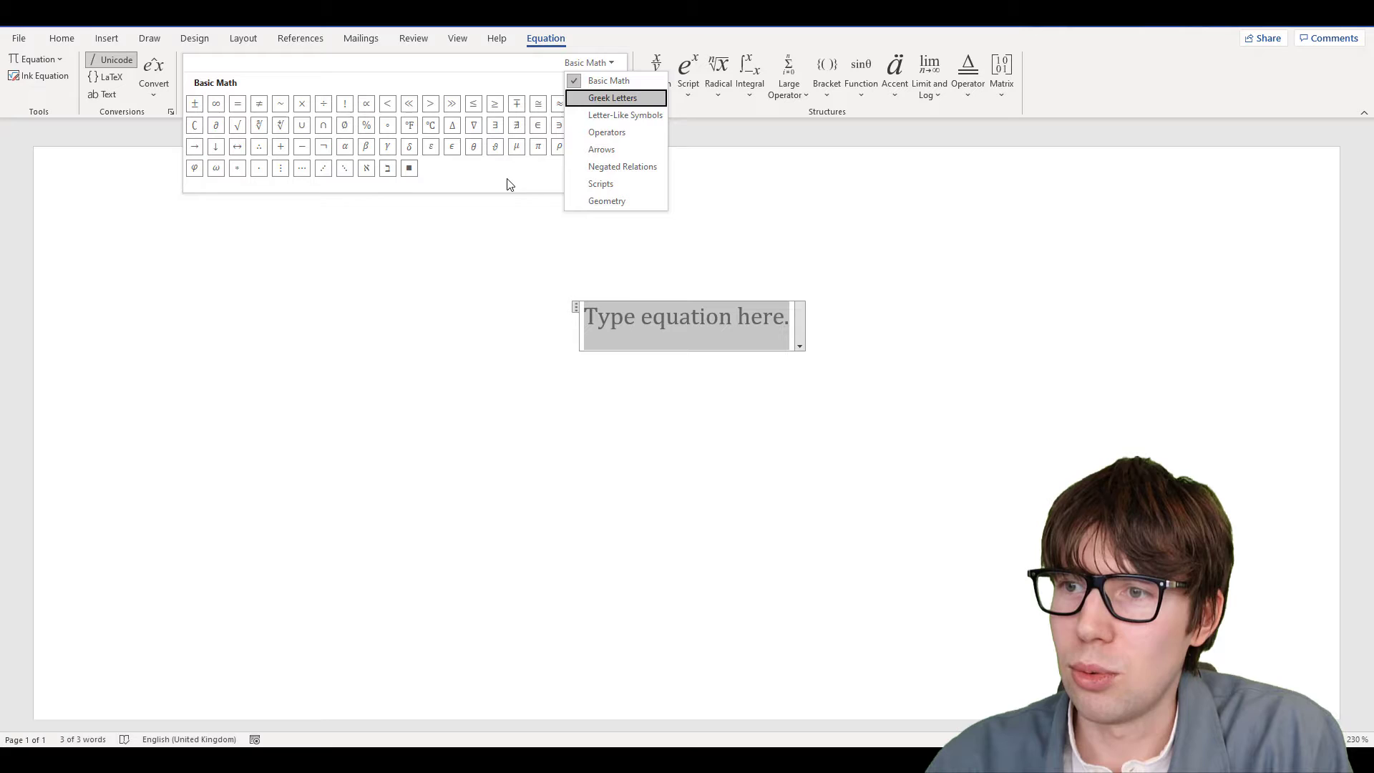
left_click(593, 133)
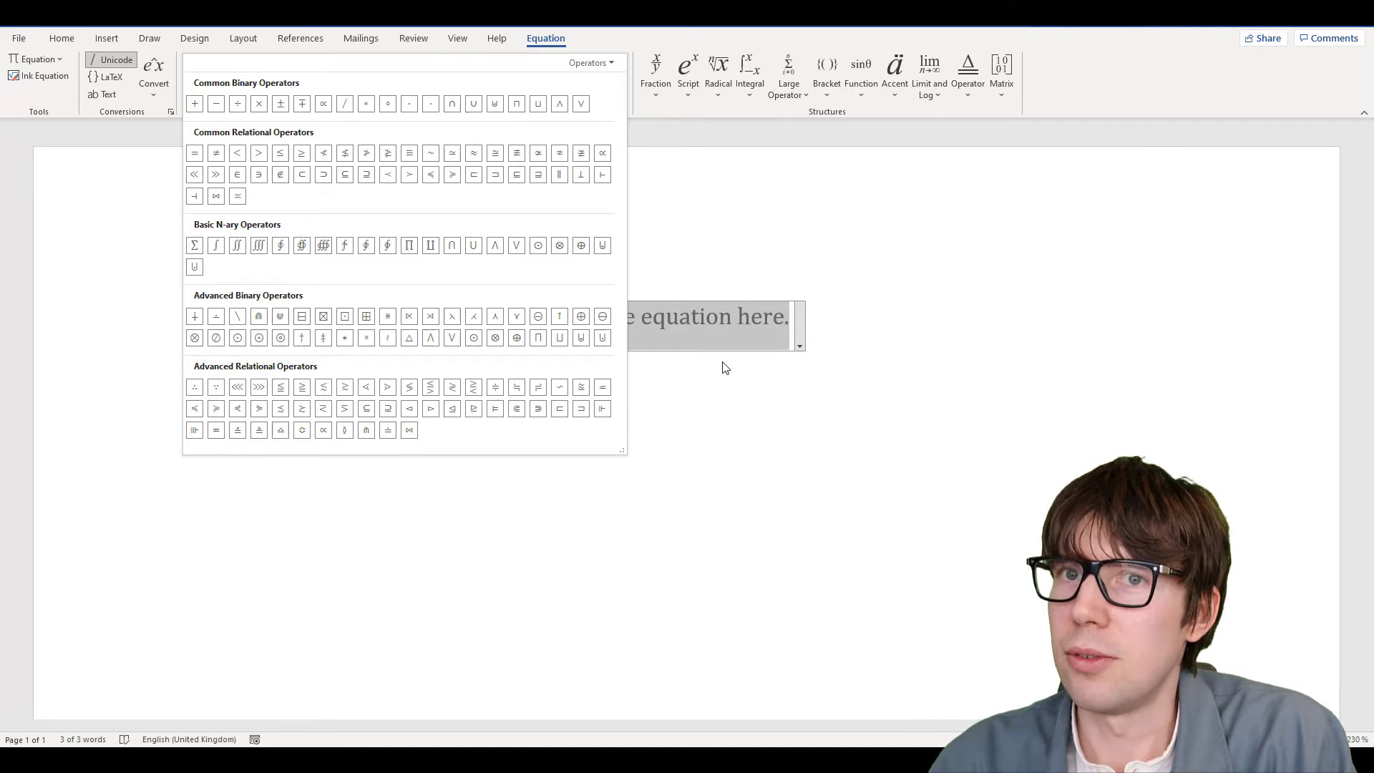
left_click(679, 317)
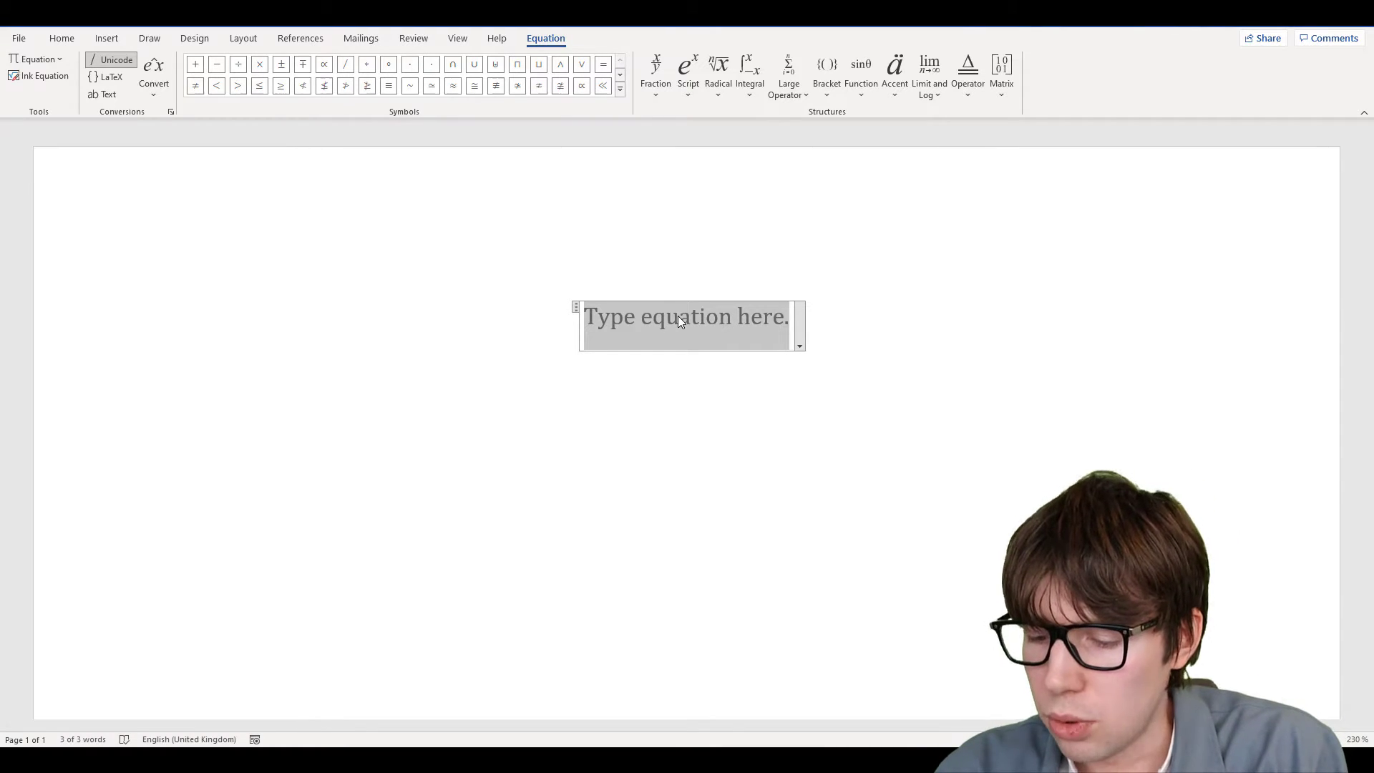
Enter α, β and γ with \alpha, \beta and \gamma, then delete the γ
type("\\")
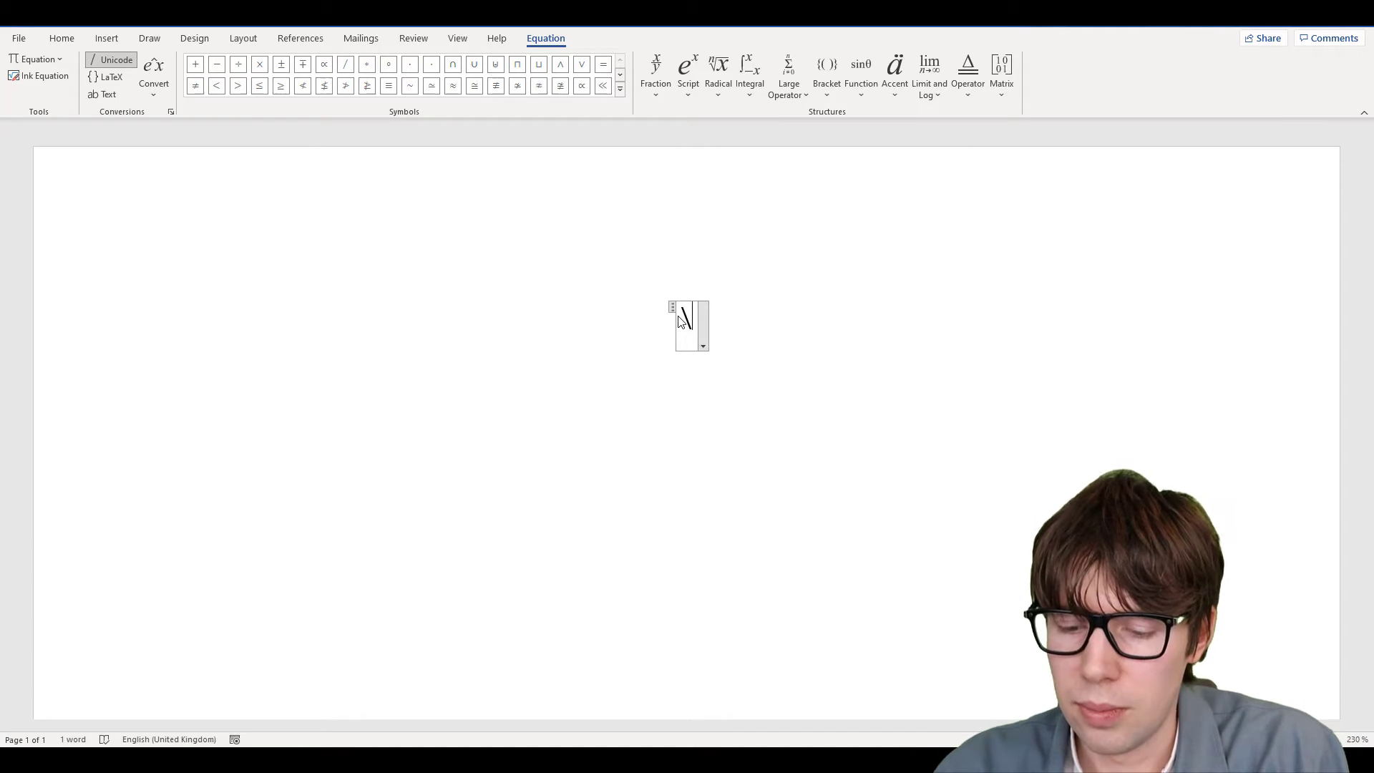
type("alp")
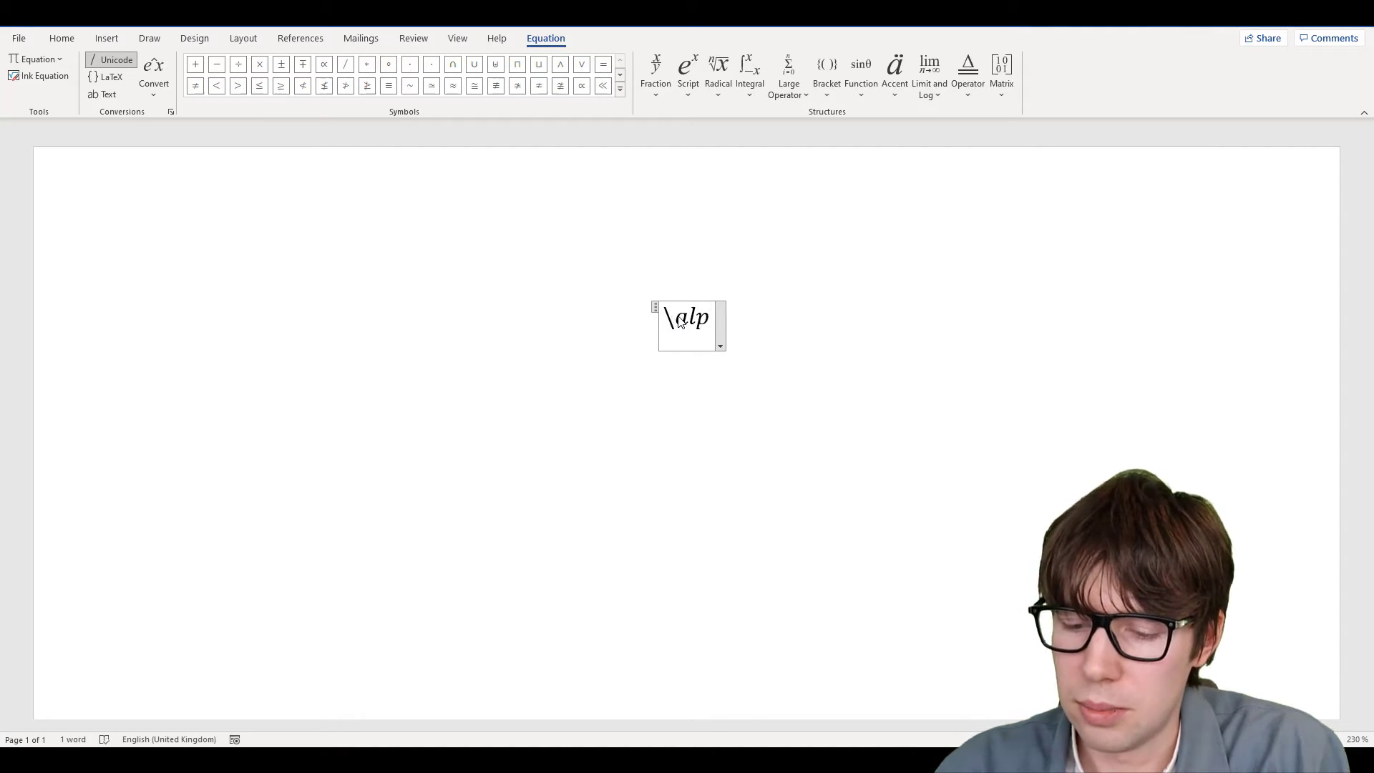
type("ha")
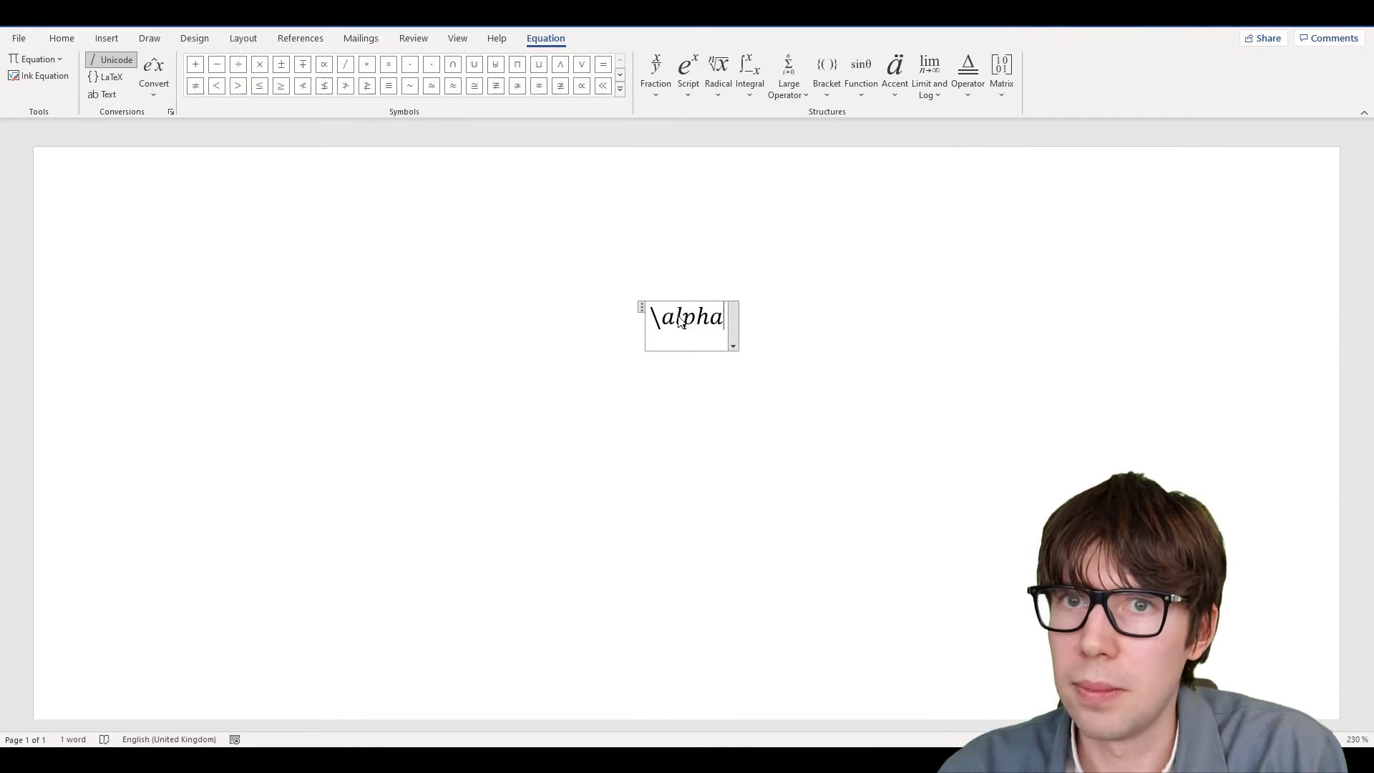
key("space")
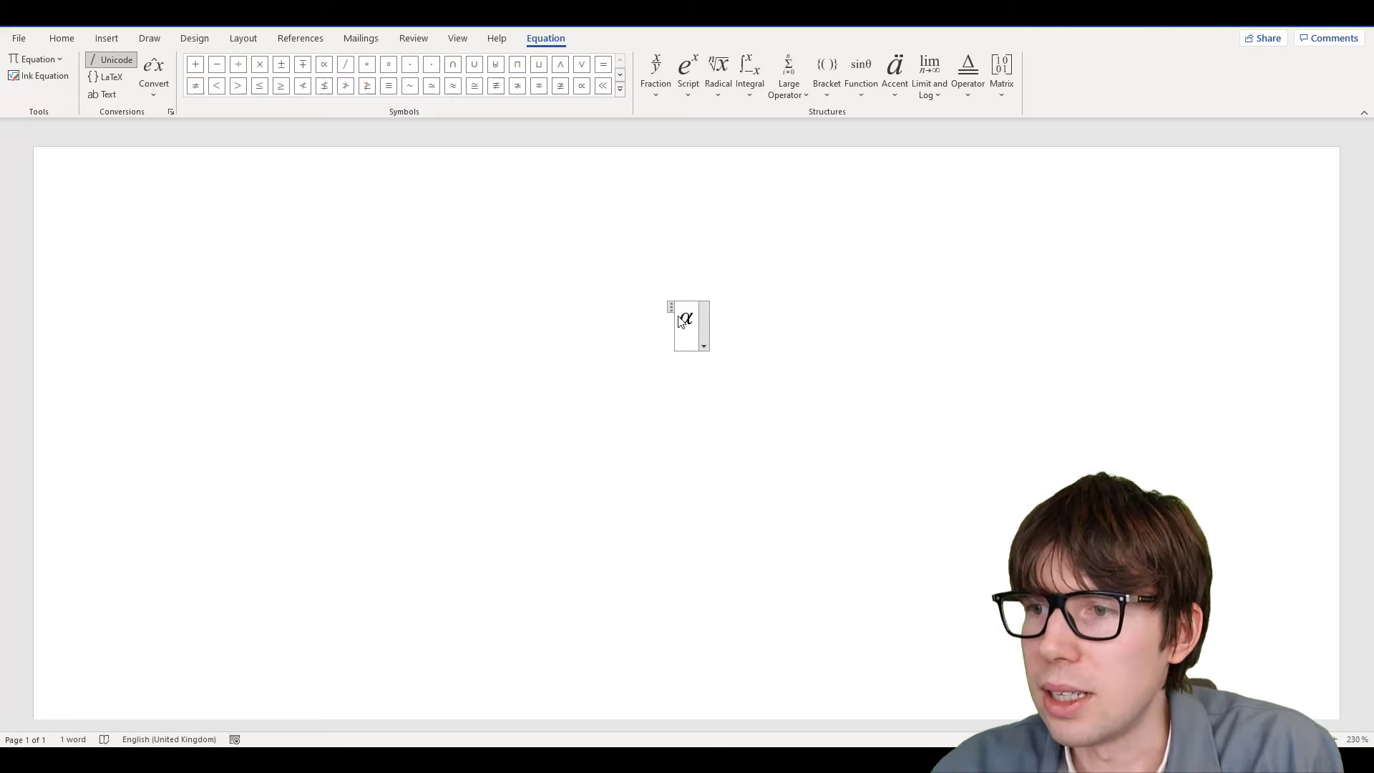
type("\\")
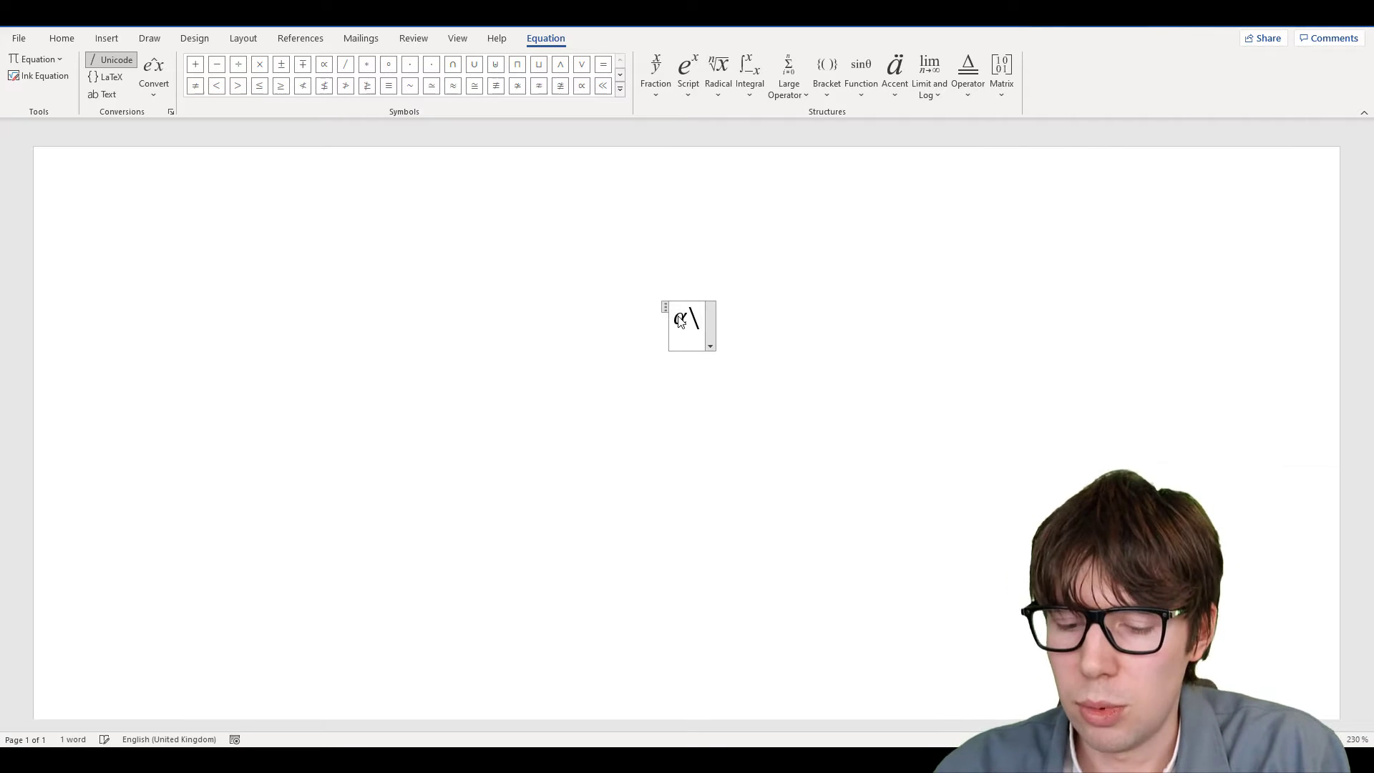
type("beta")
key("space")
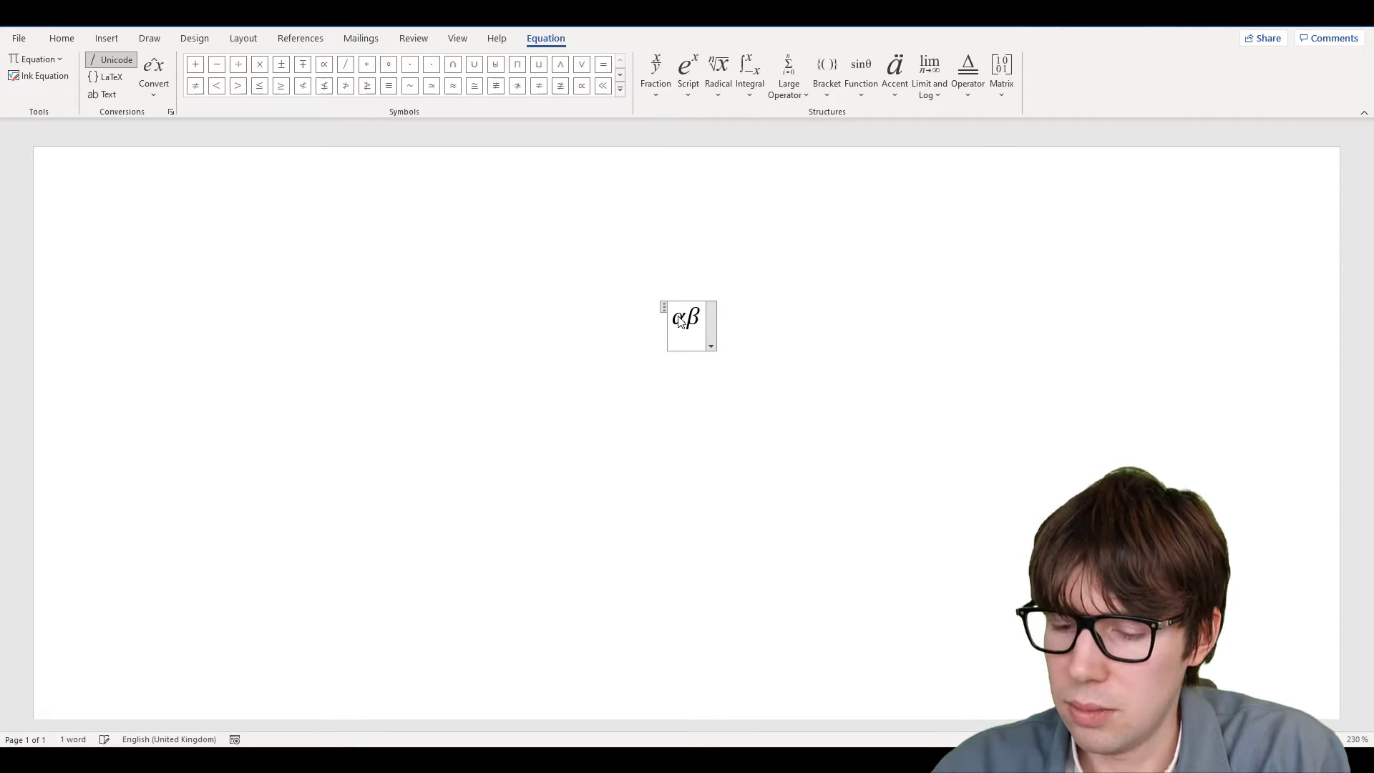
type("\\gamma")
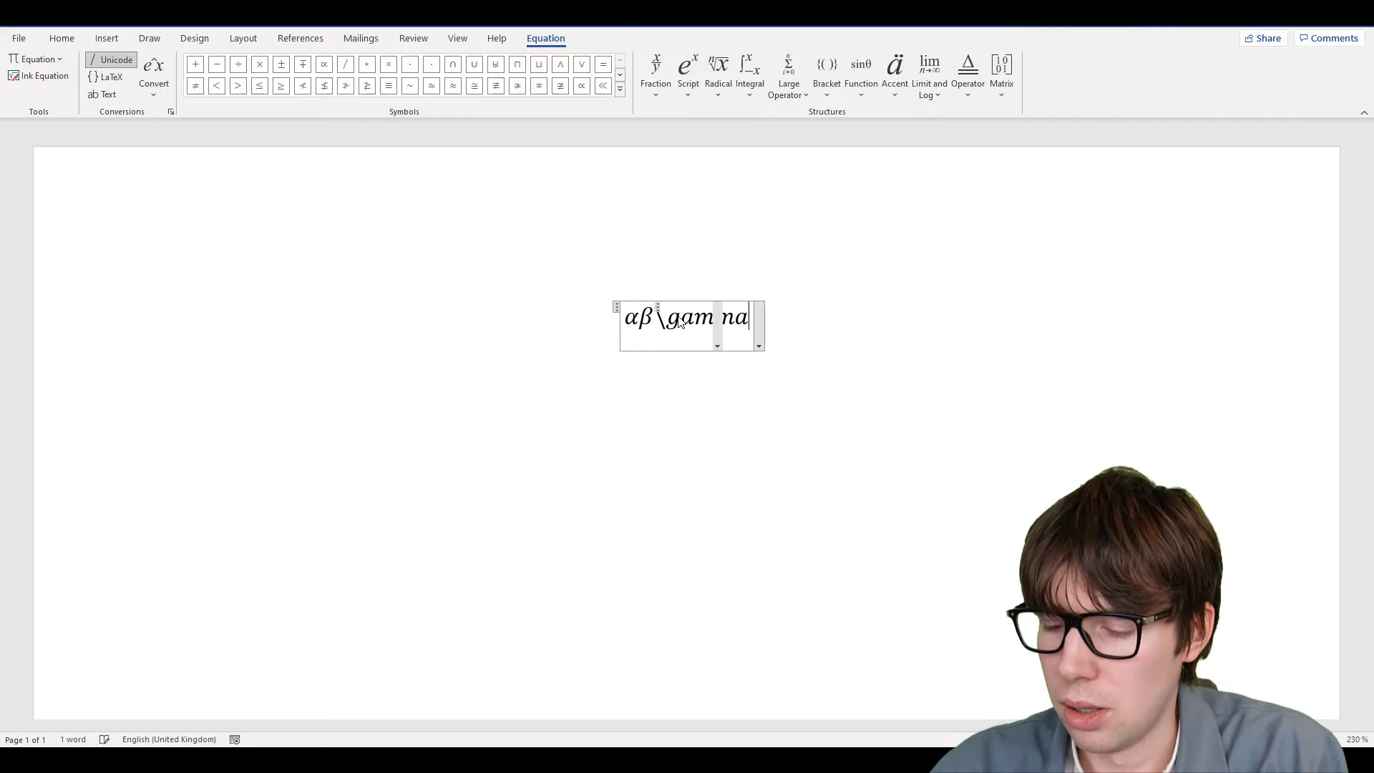
key("space")
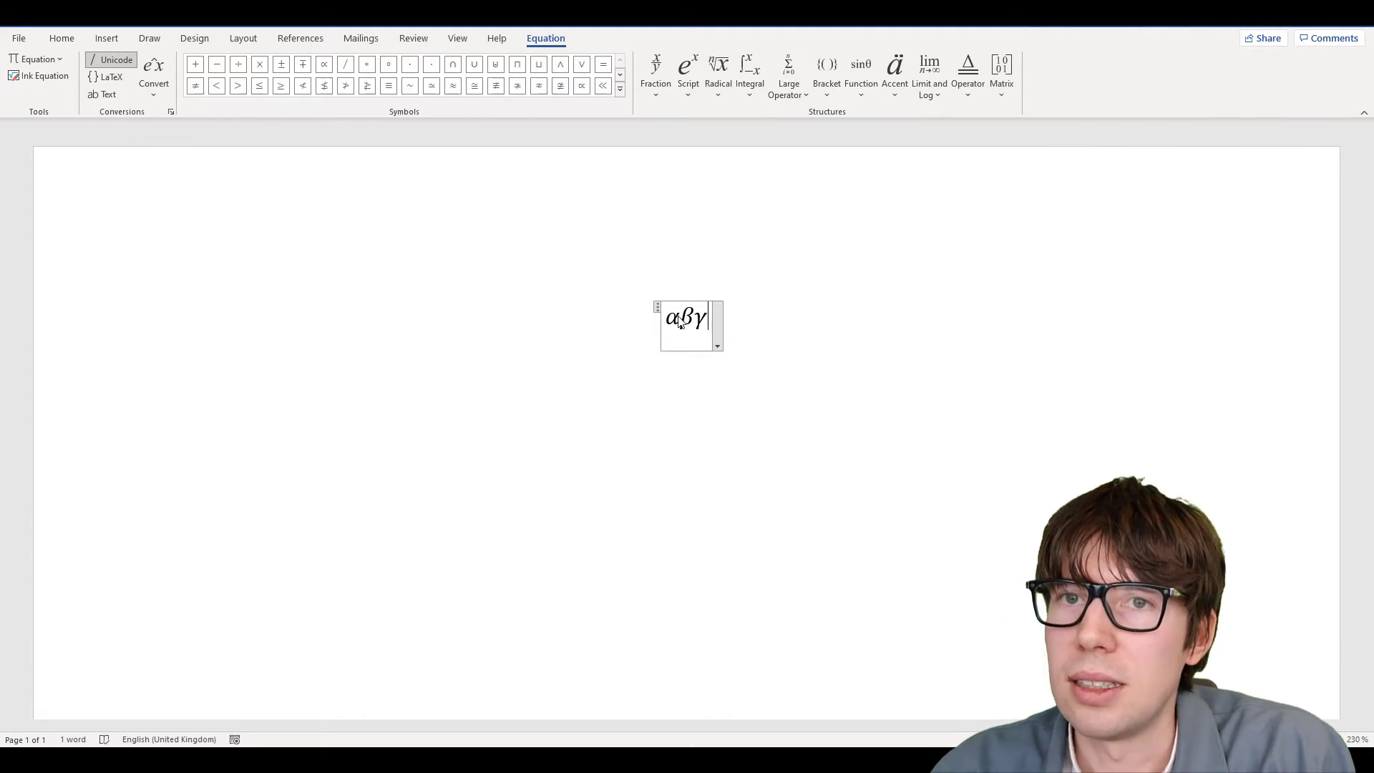
key("BackSpace")
key("BackSpace")
key("BackSpace")
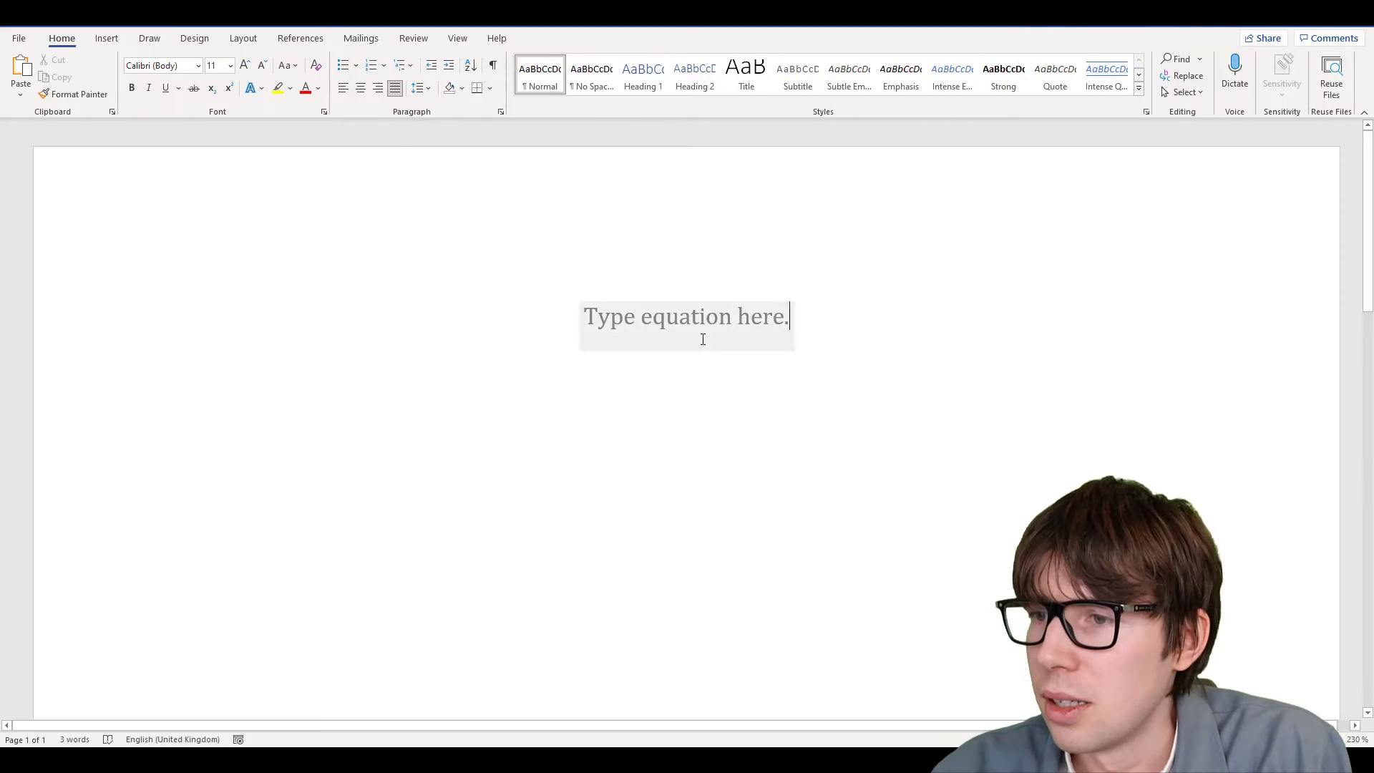
Delete the empty equation placeholder and type a trial line '1234 (1)'
left_click(701, 338)
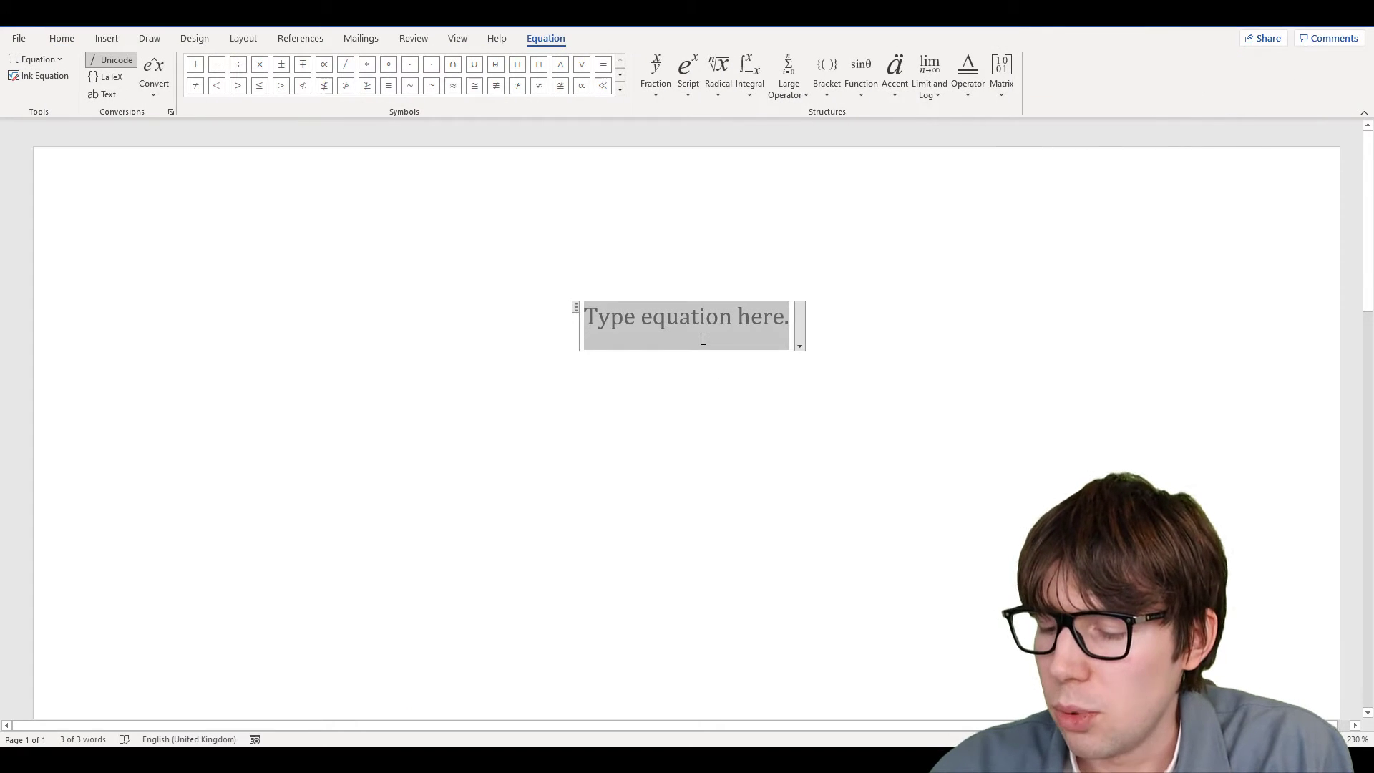
key("BackSpace")
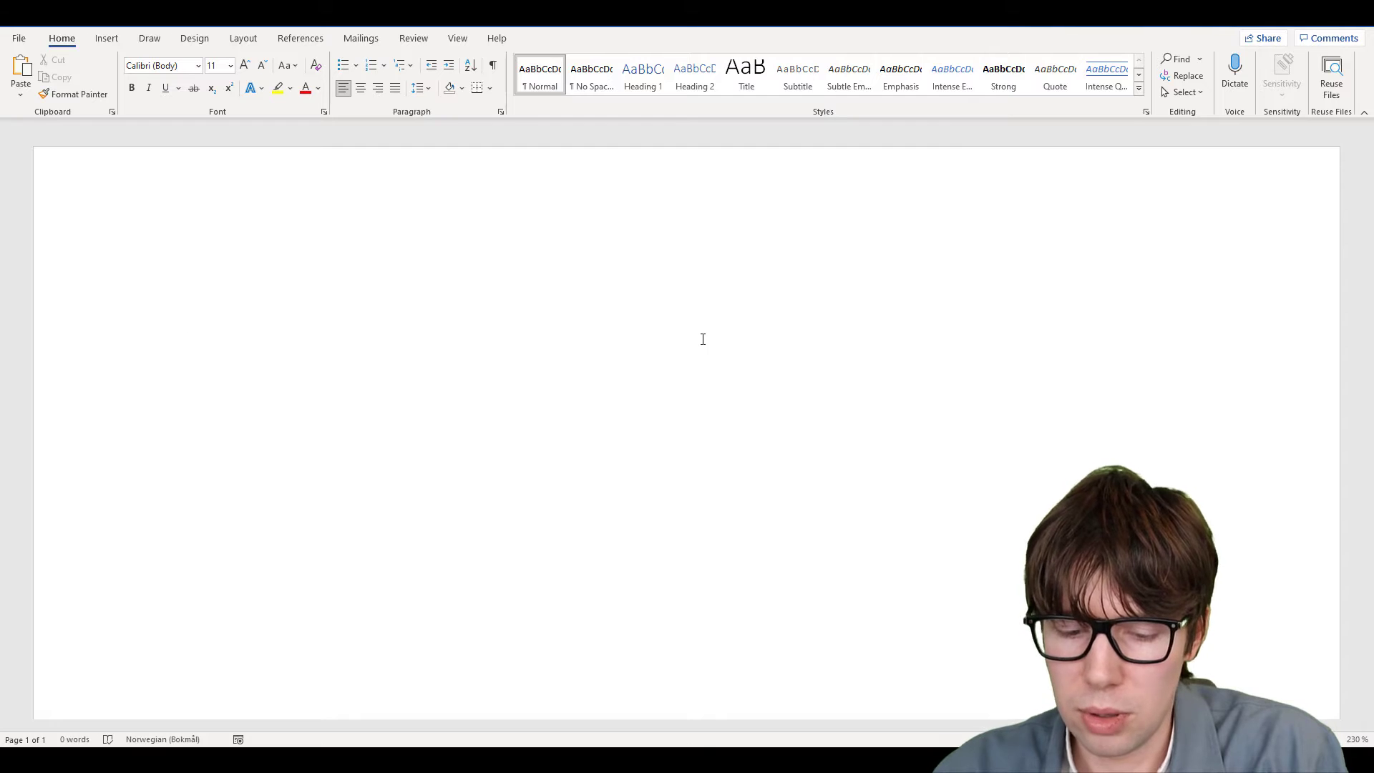
type("1234")
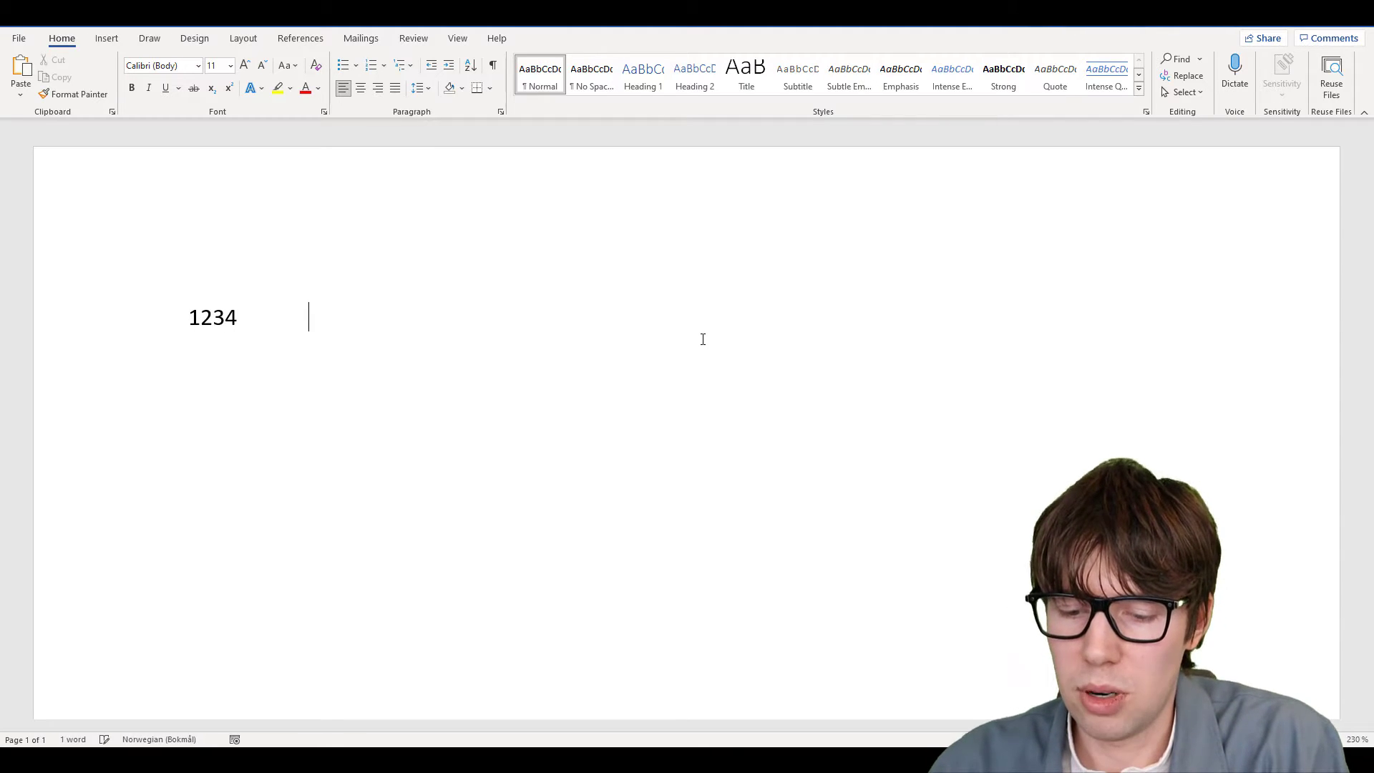
type("            (1)")
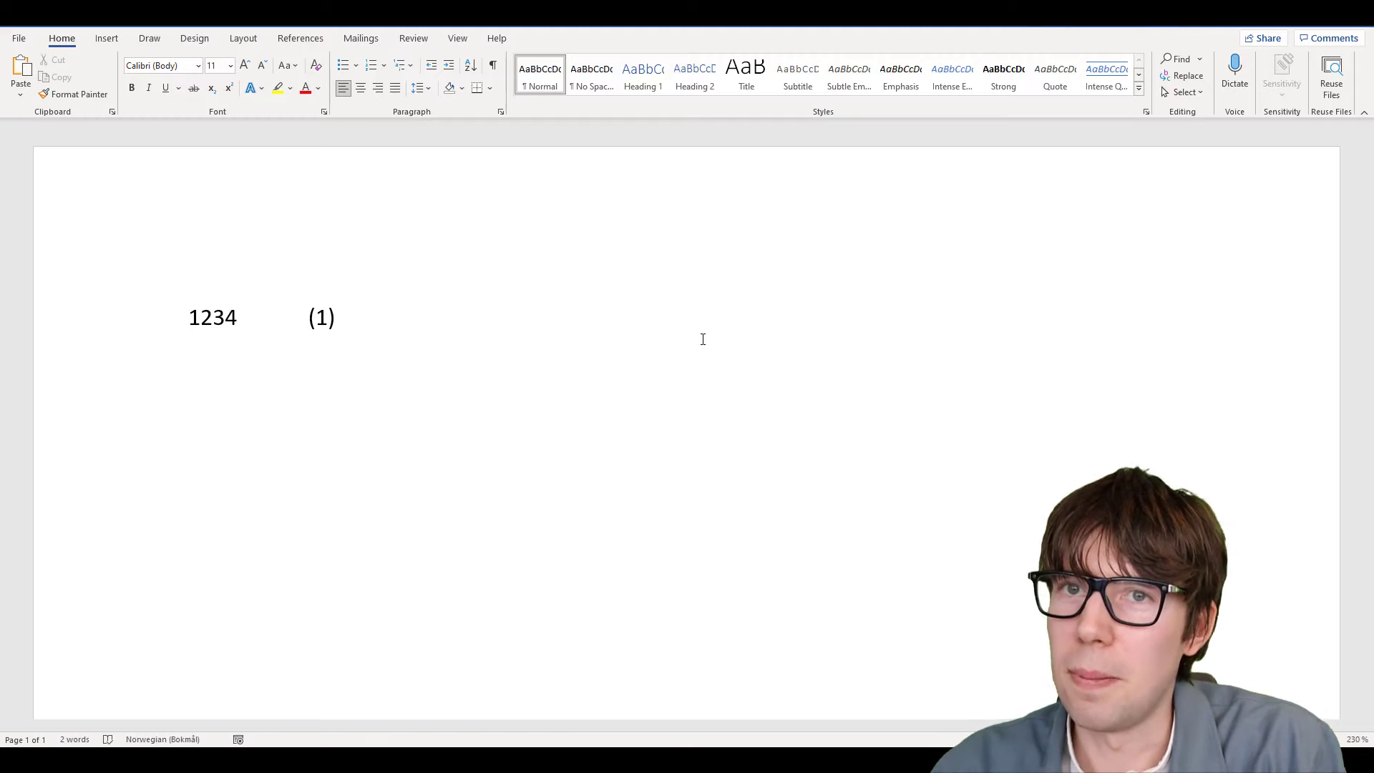
Erase the trial '1234 (1)' line, leaving an empty page
key("ctrl+a")
key("Delete")
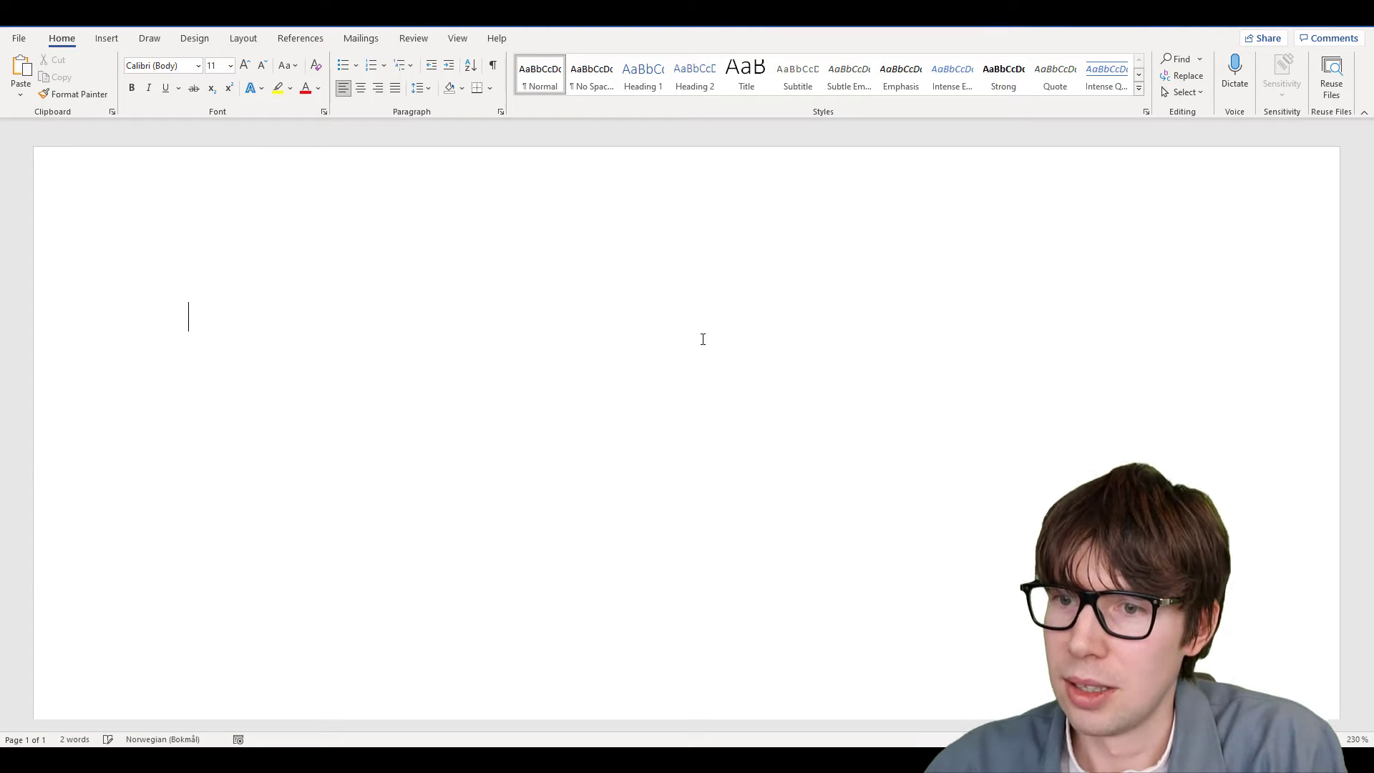
key("Return")
key("Return")
key("Return")
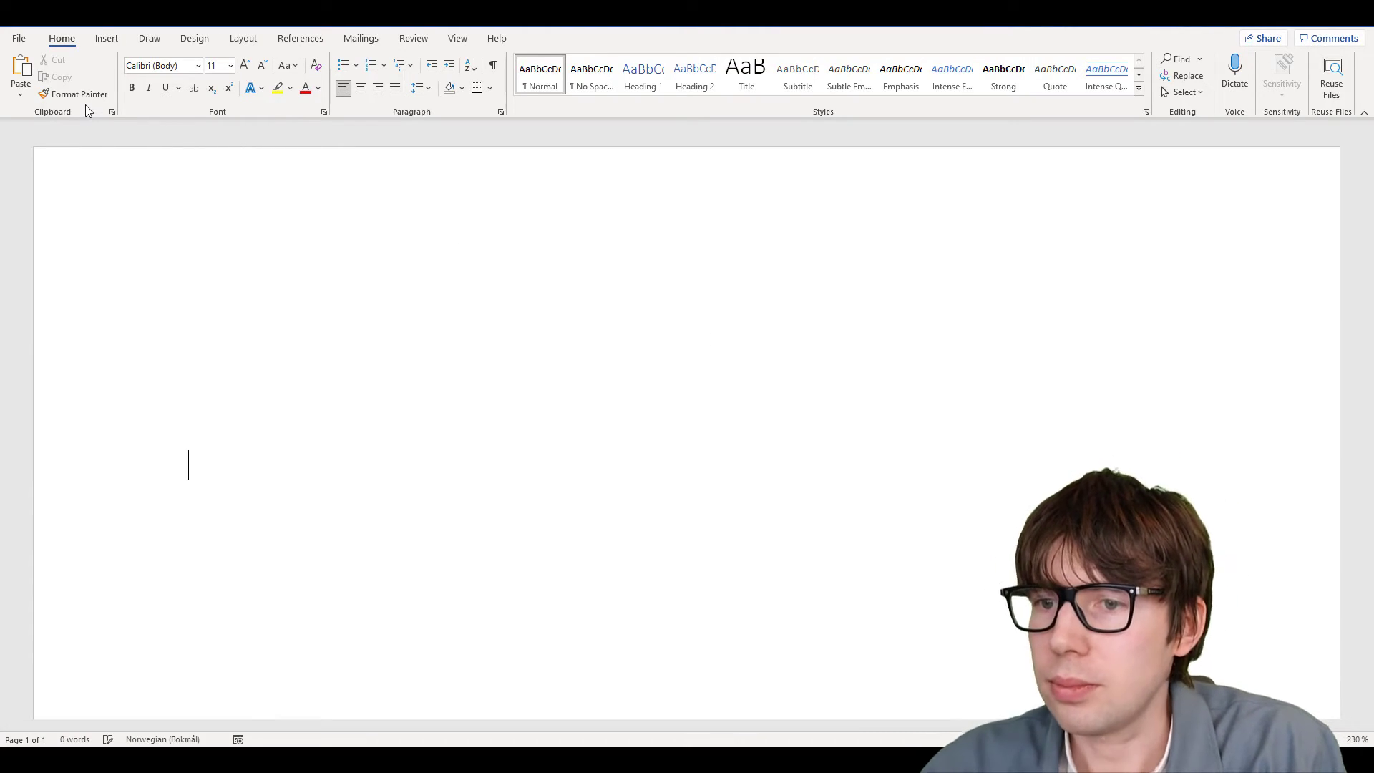
key("BackSpace")
key("BackSpace")
key("BackSpace")
key("Return")
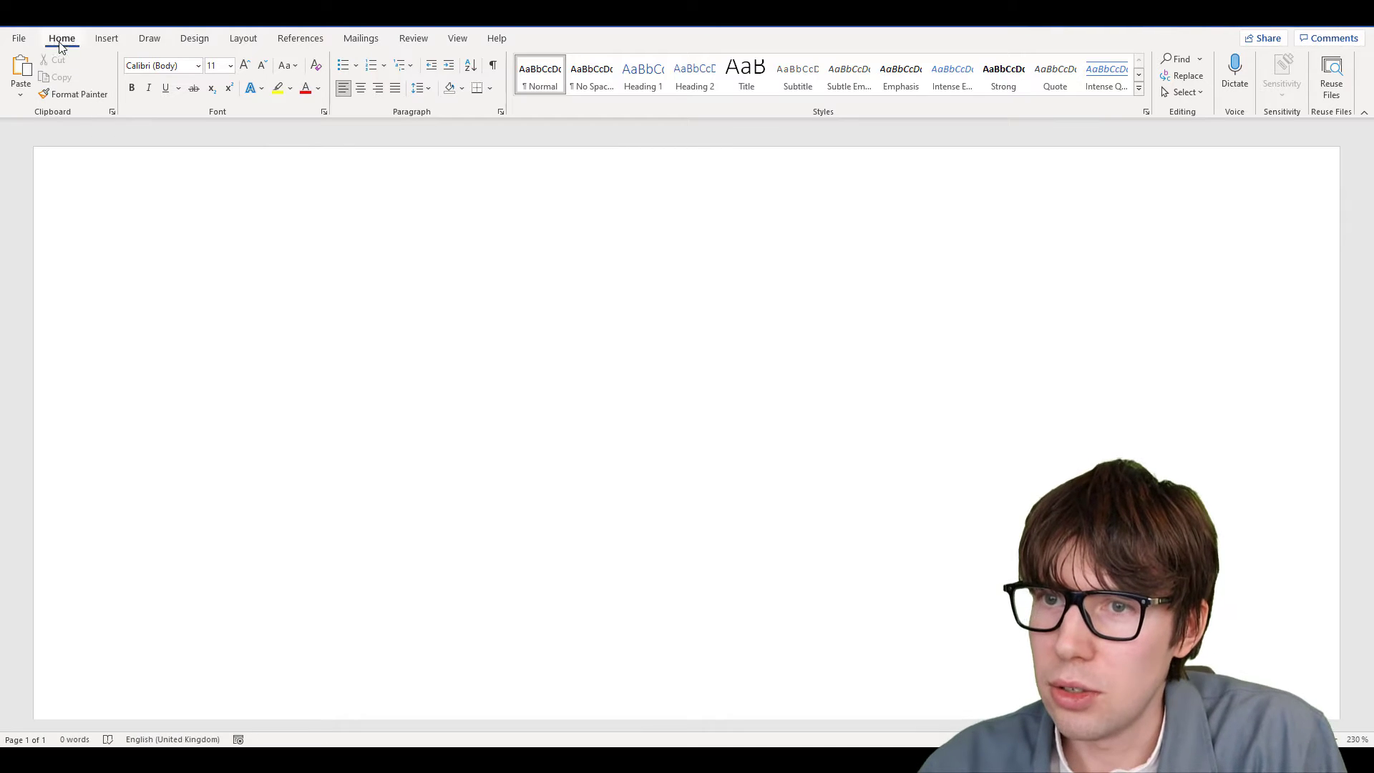
left_click(115, 40)
Insert a one-row, three-column table with the equation 2x = y in the middle cell
left_click(125, 101)
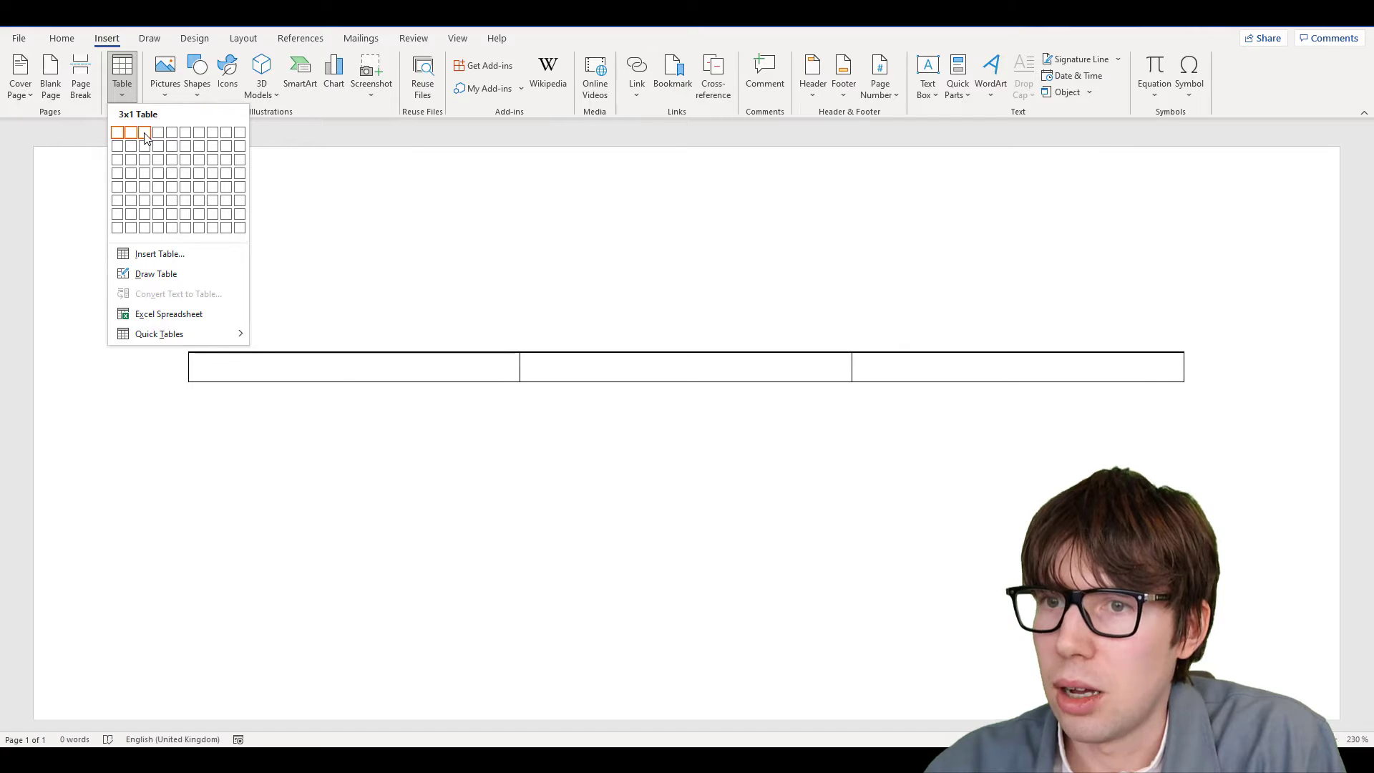
left_click(144, 135)
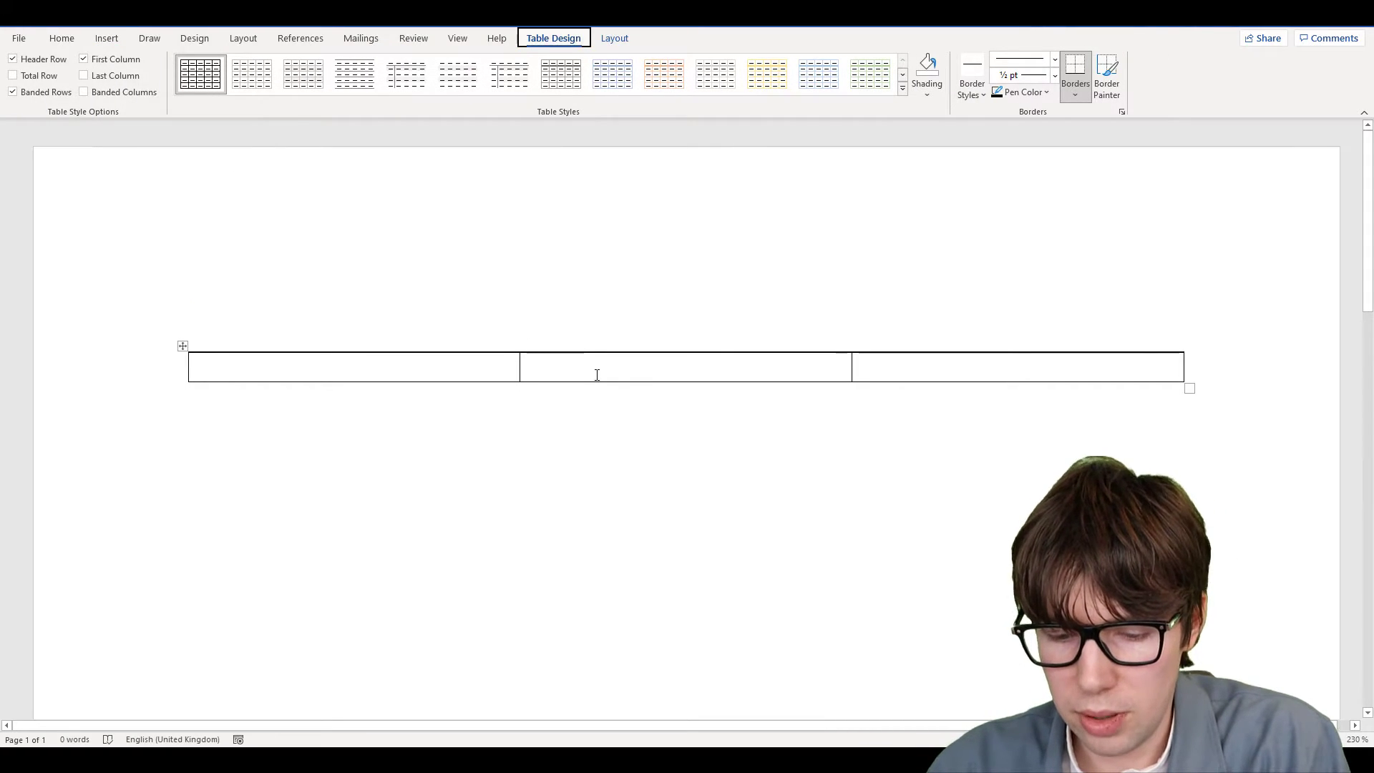
key("alt+n")
type("ei2")
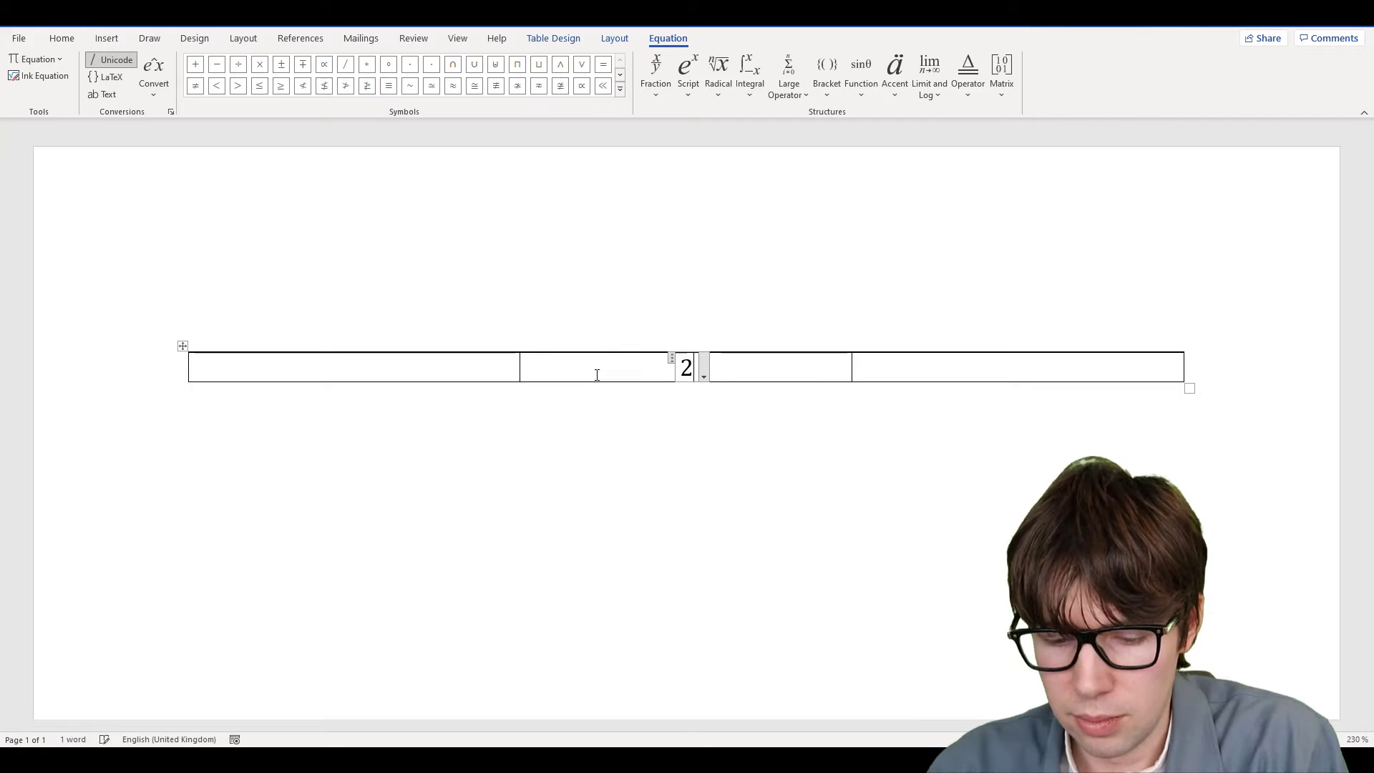
type("x=")
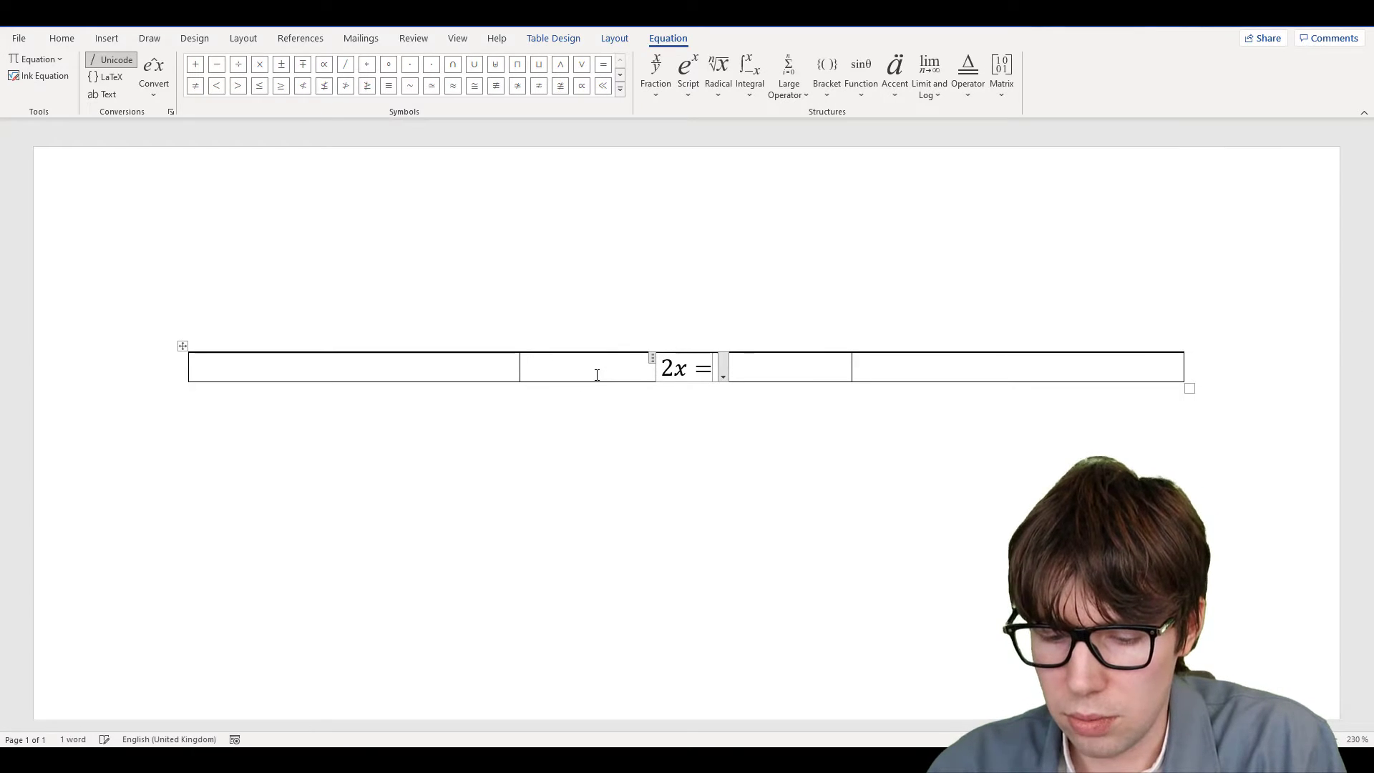
type("y")
Type (11) in the first and third cells of the table
left_click(478, 371)
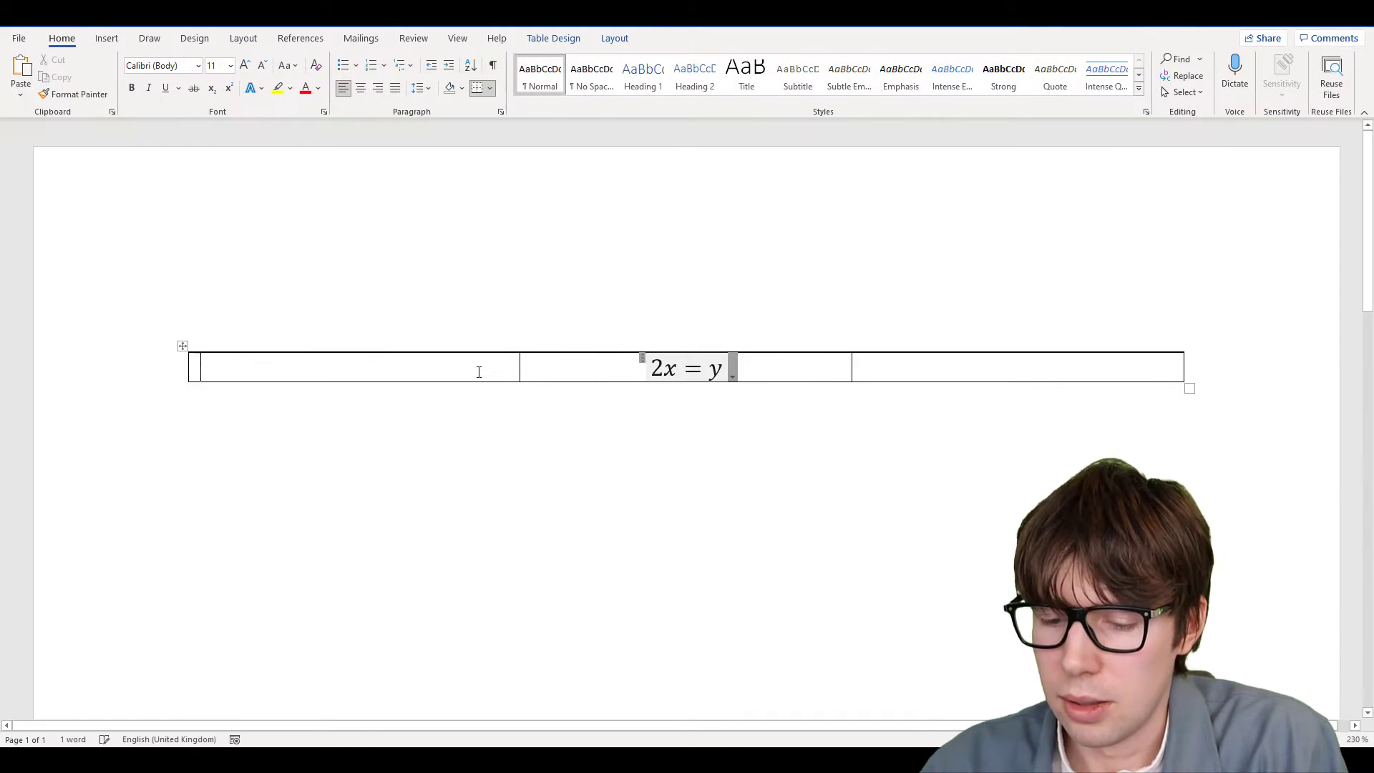
type("()")
key("Left")
type("11")
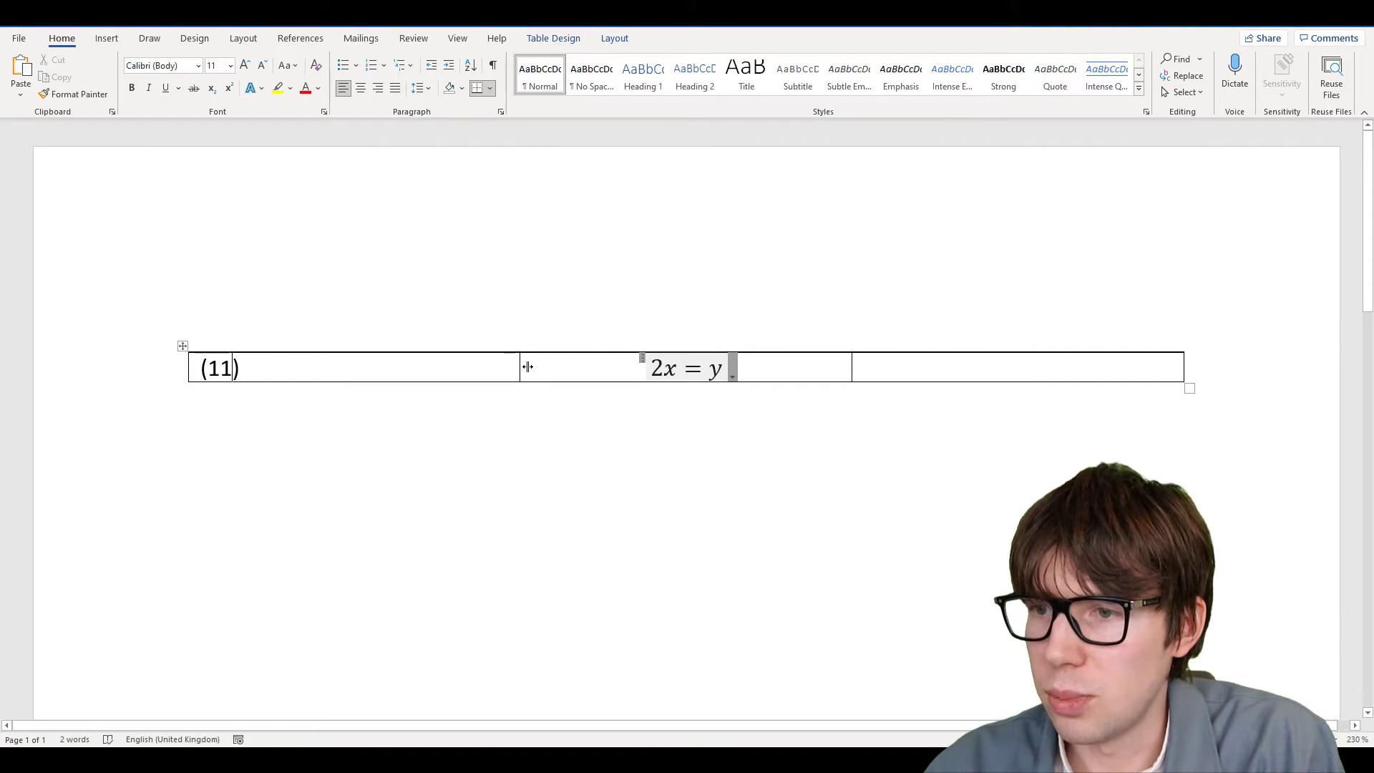
left_click(873, 370)
type("()")
key("Left")
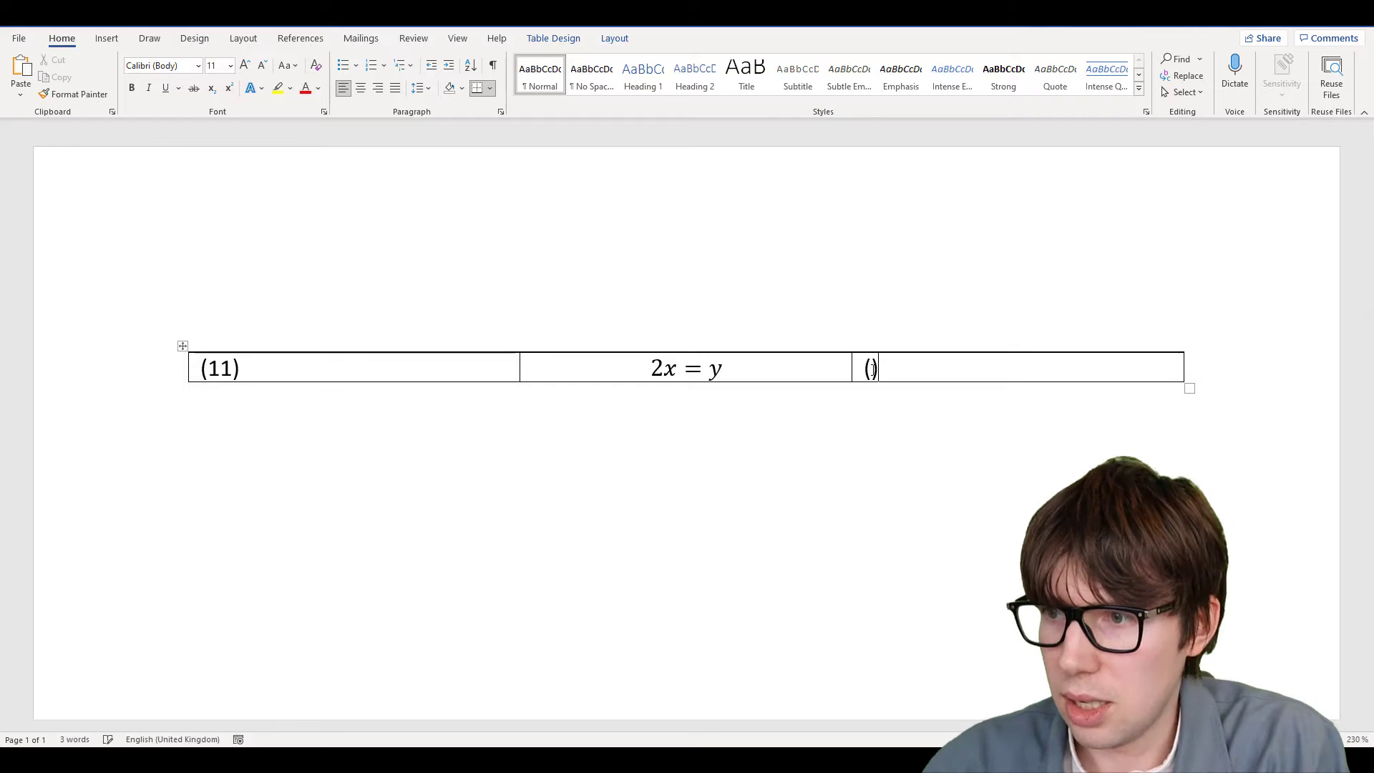
type("11")
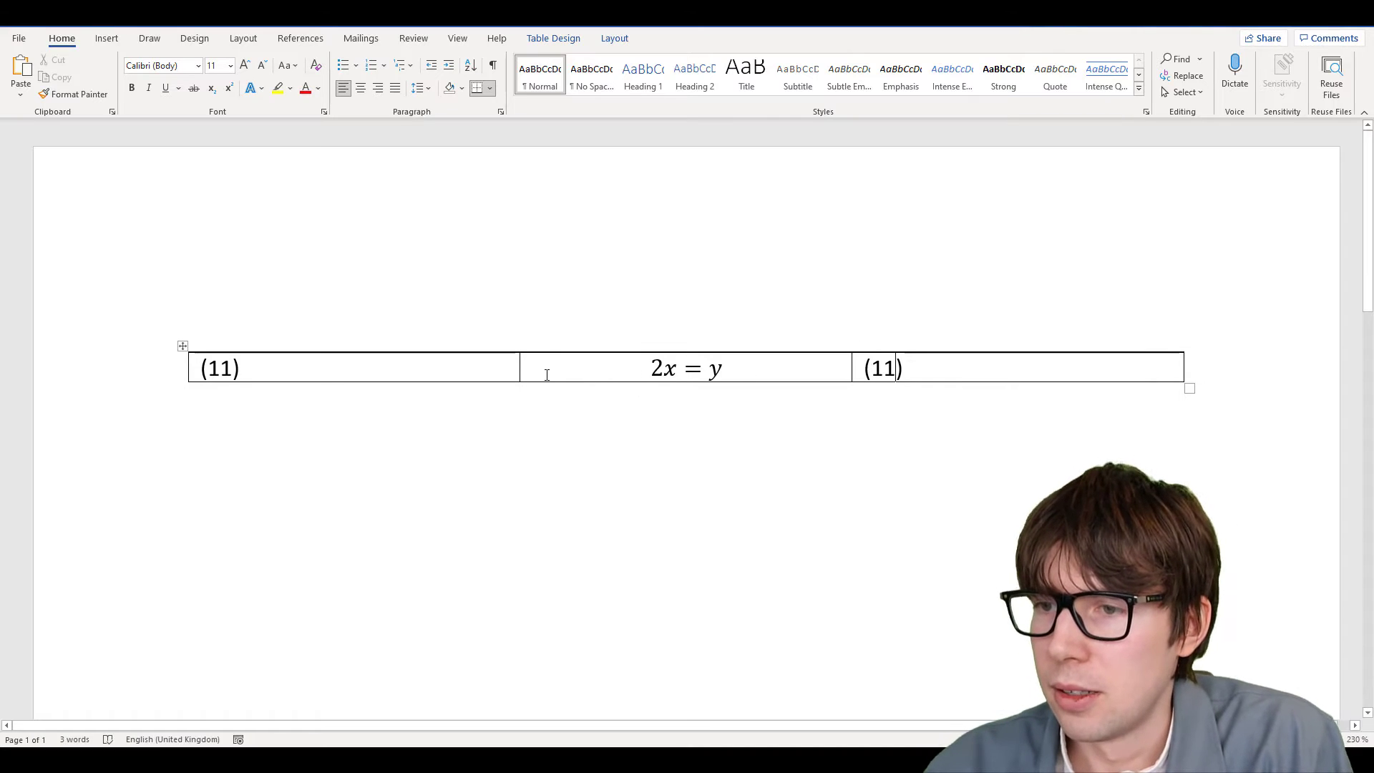
left_click(542, 373)
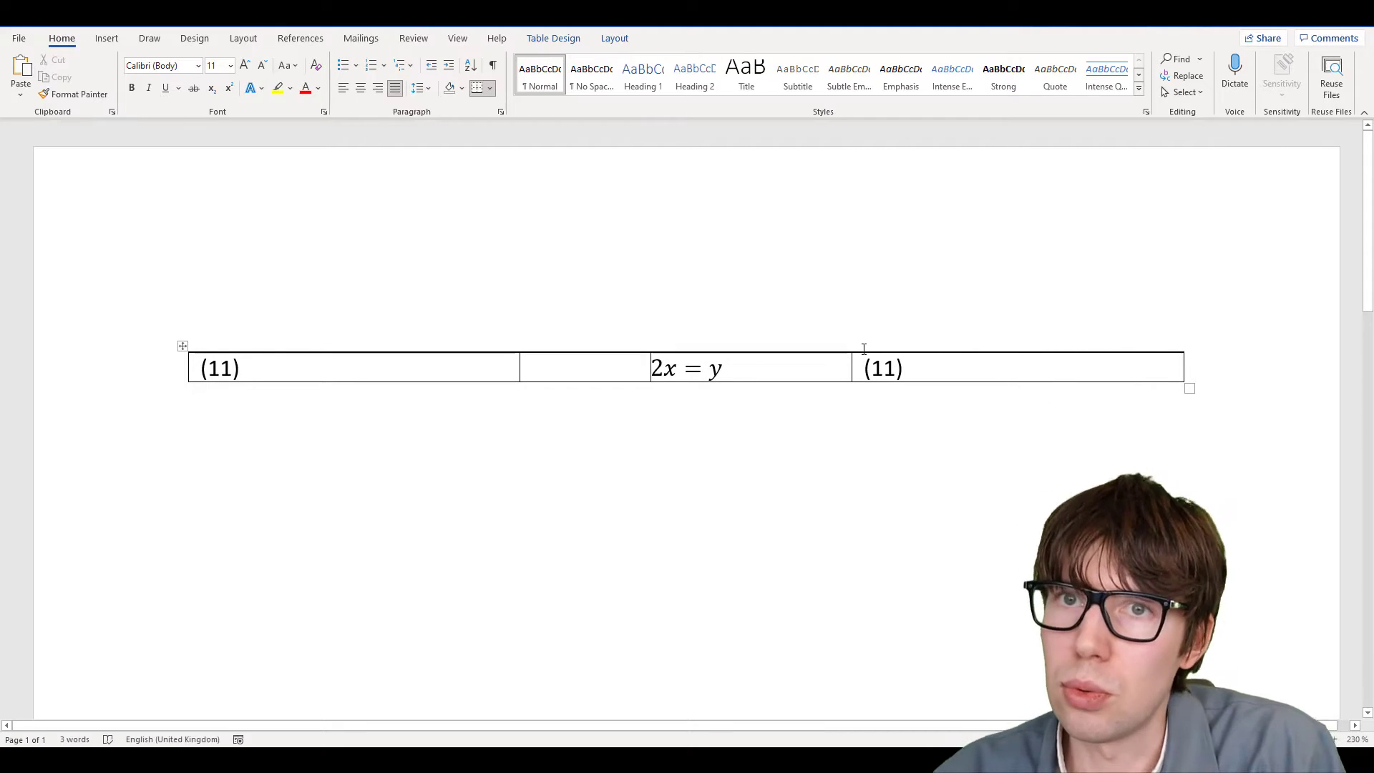
Widen the middle column, clear the left cell, and change the right cell's (11) to (1)
left_click_drag(515, 368, 252, 377)
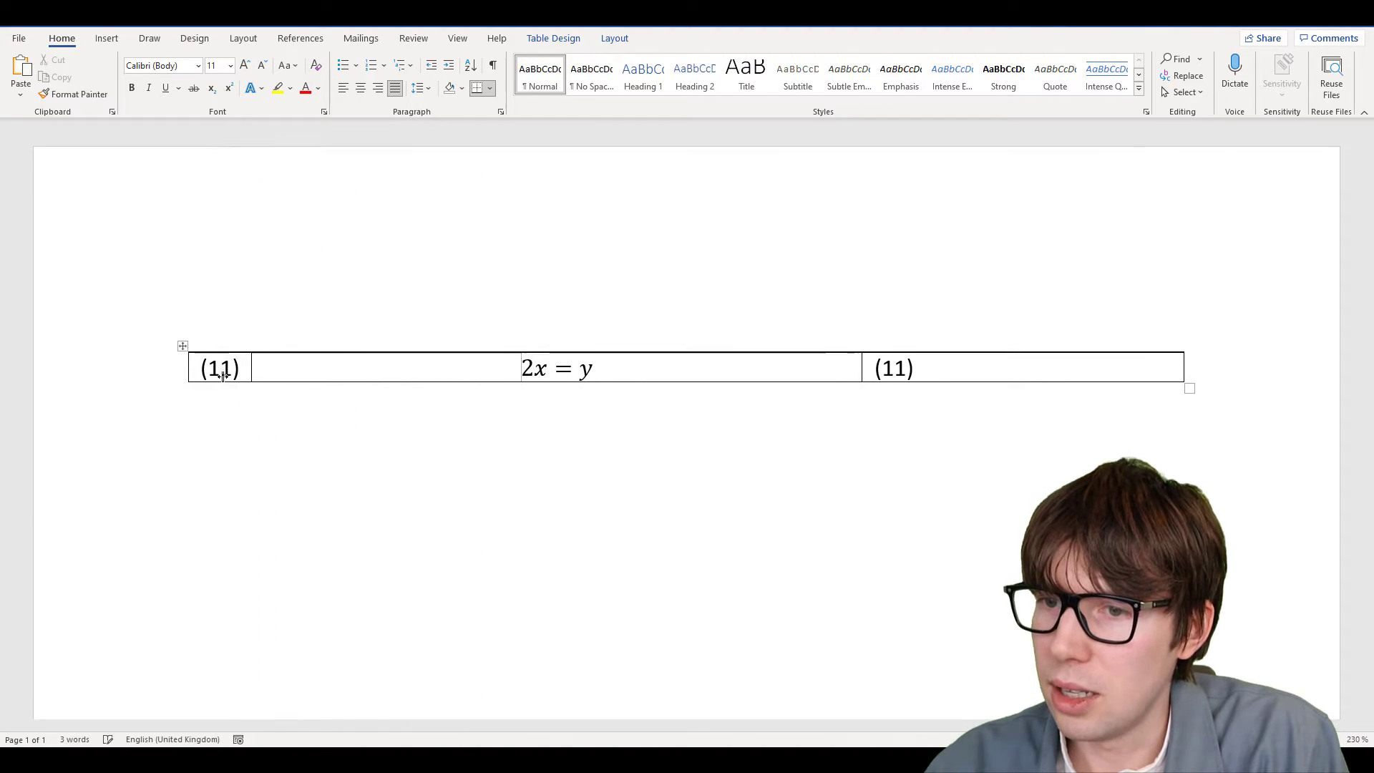
left_click_drag(862, 368, 1146, 369)
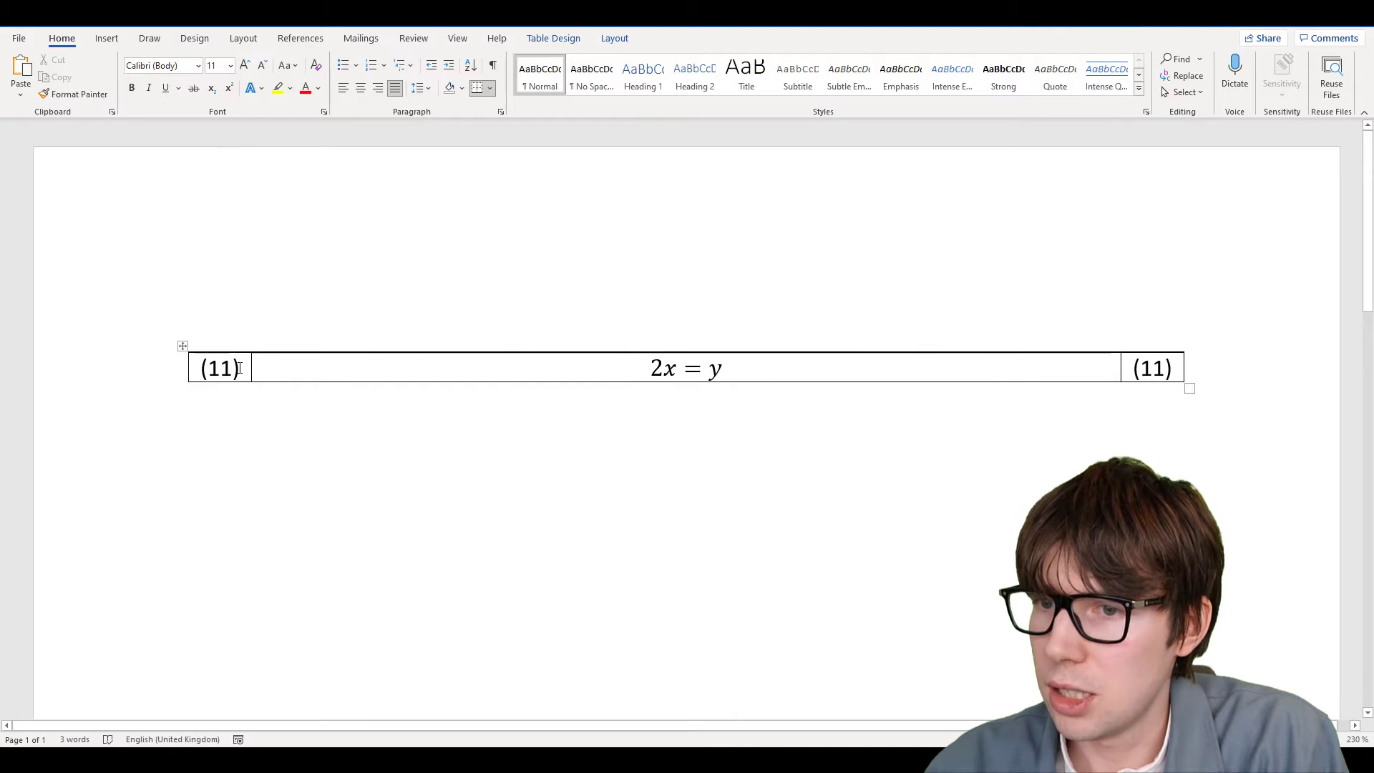
left_click(286, 386)
key("BackSpace")
key("BackSpace")
key("BackSpace")
key("BackSpace")
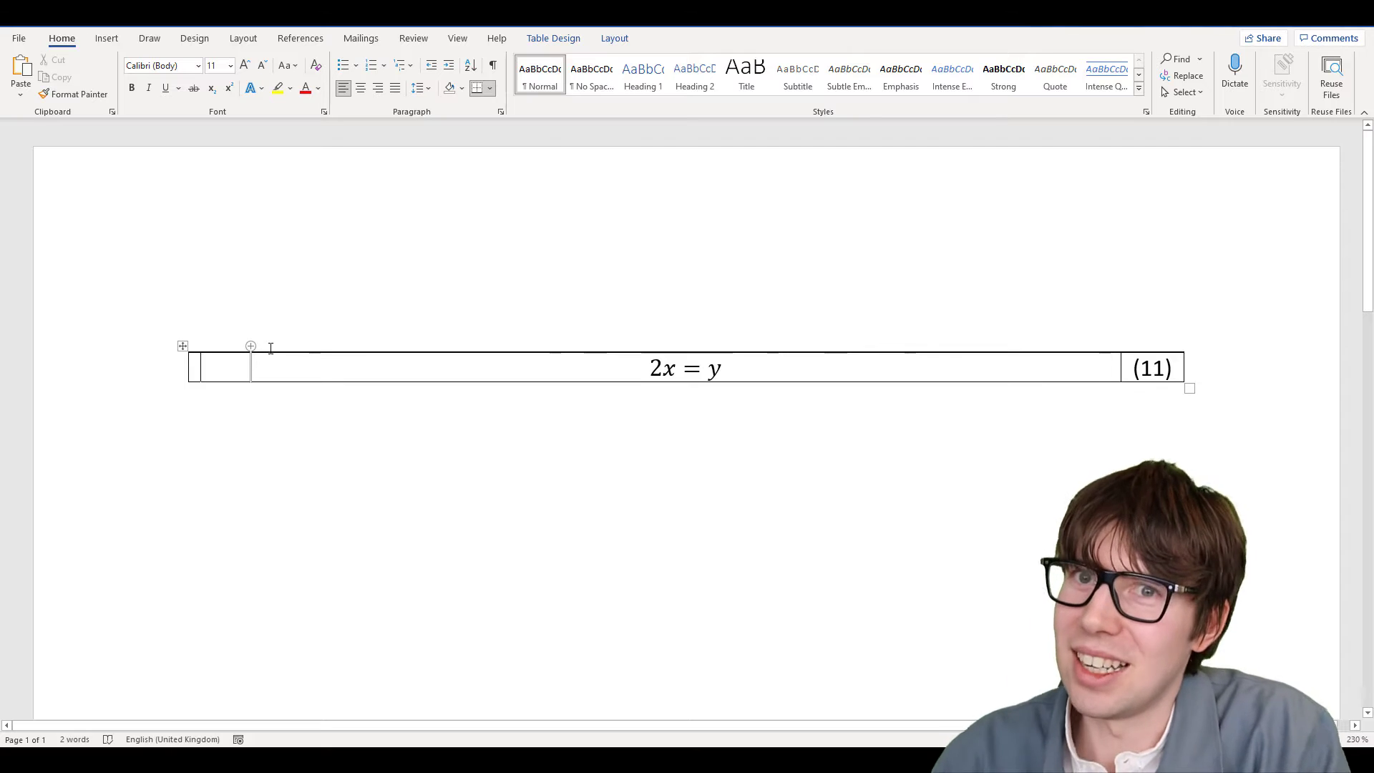
left_click(1165, 372)
key("BackSpace")
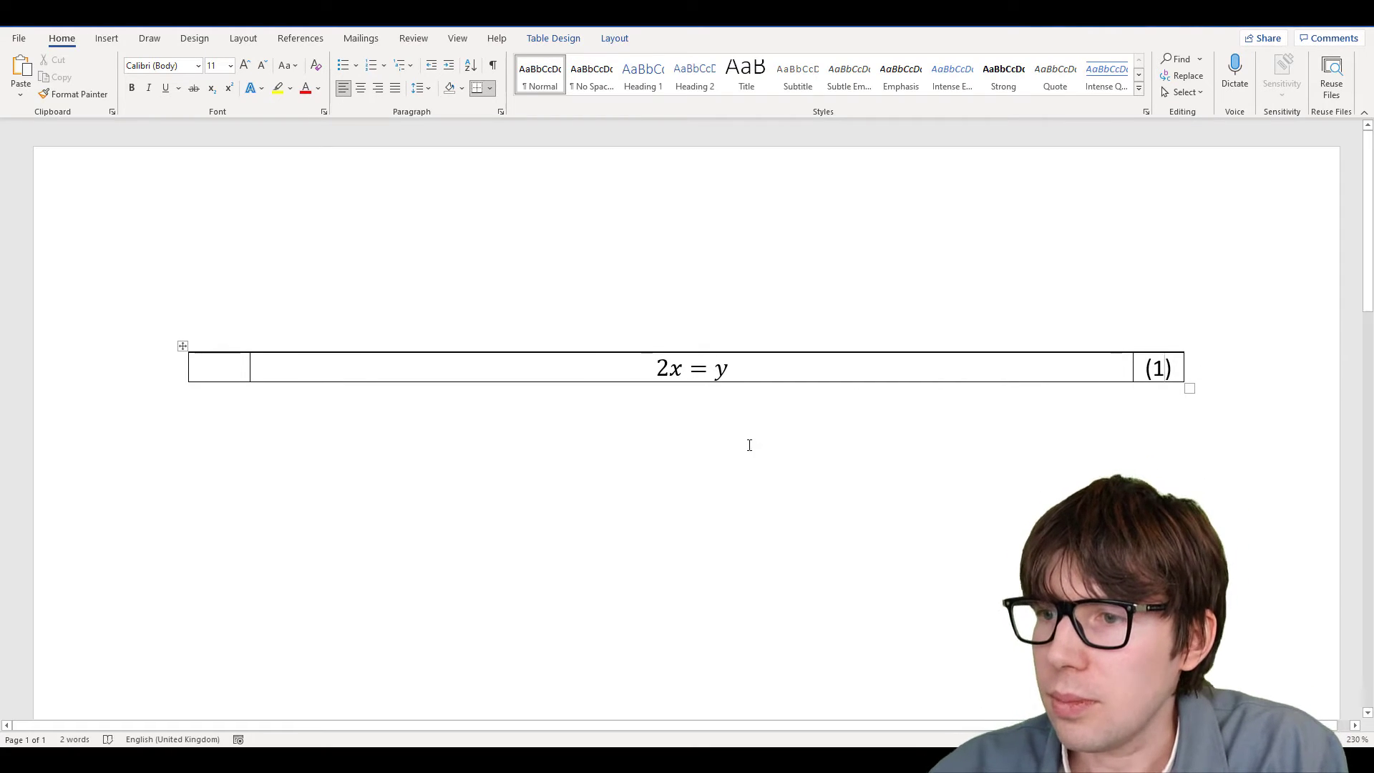
left_click(749, 445)
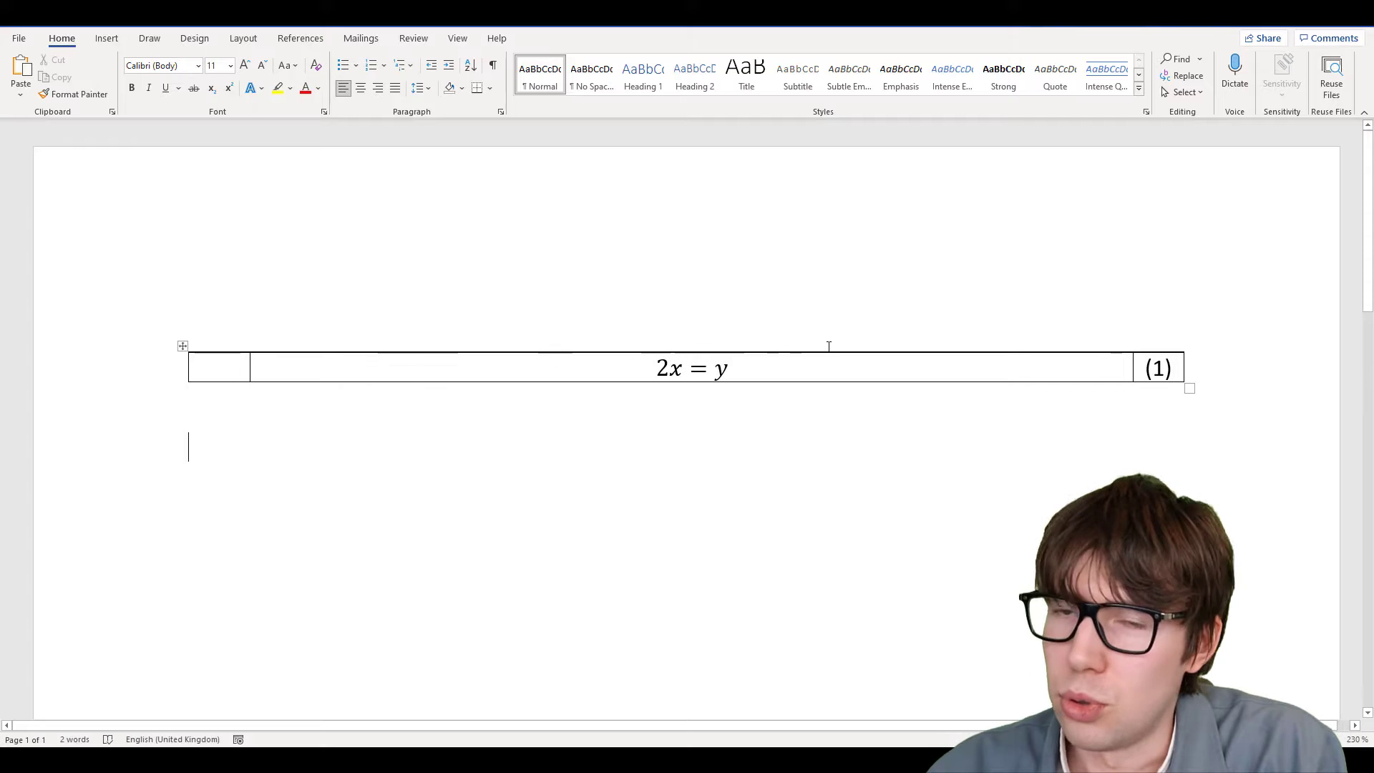
Remove all table borders in Table Properties so only 2x = y and (1) show
left_click(183, 346)
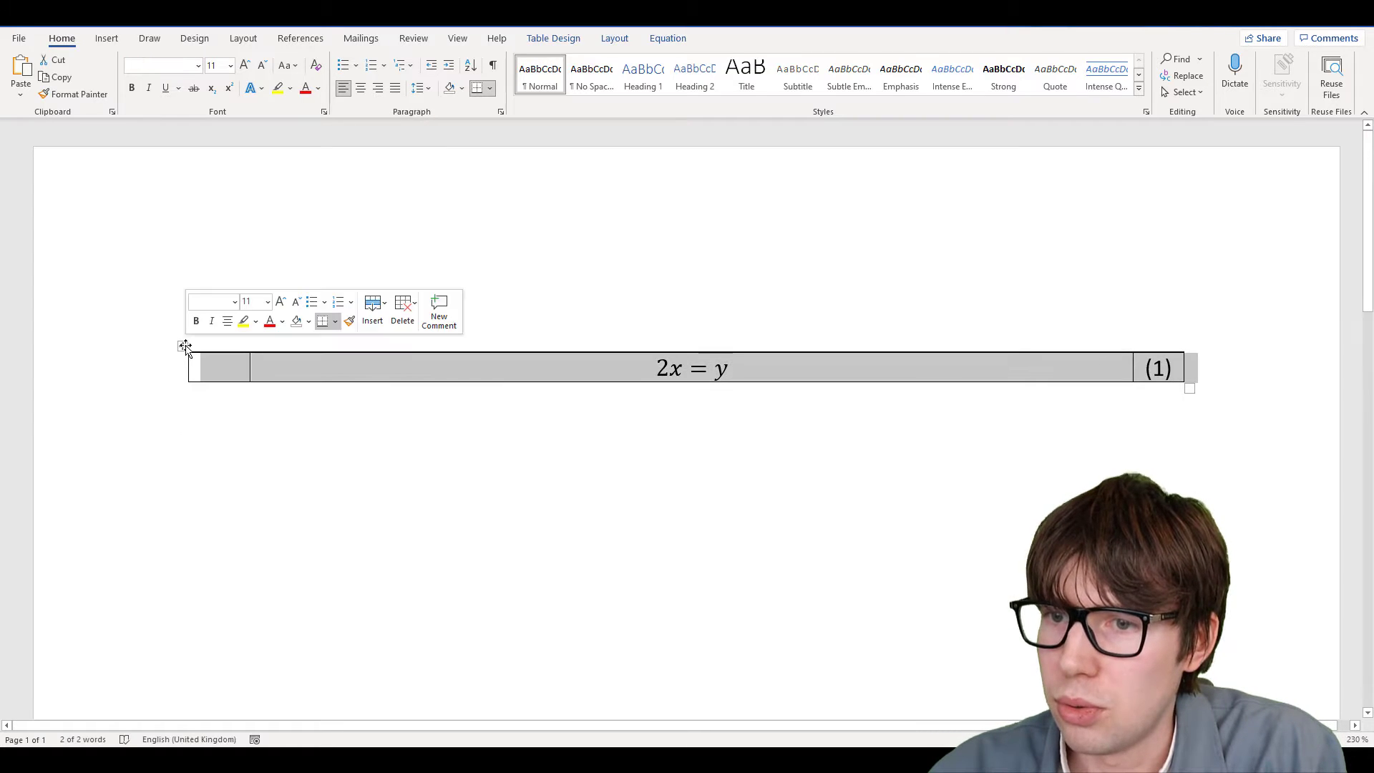
right_click(184, 346)
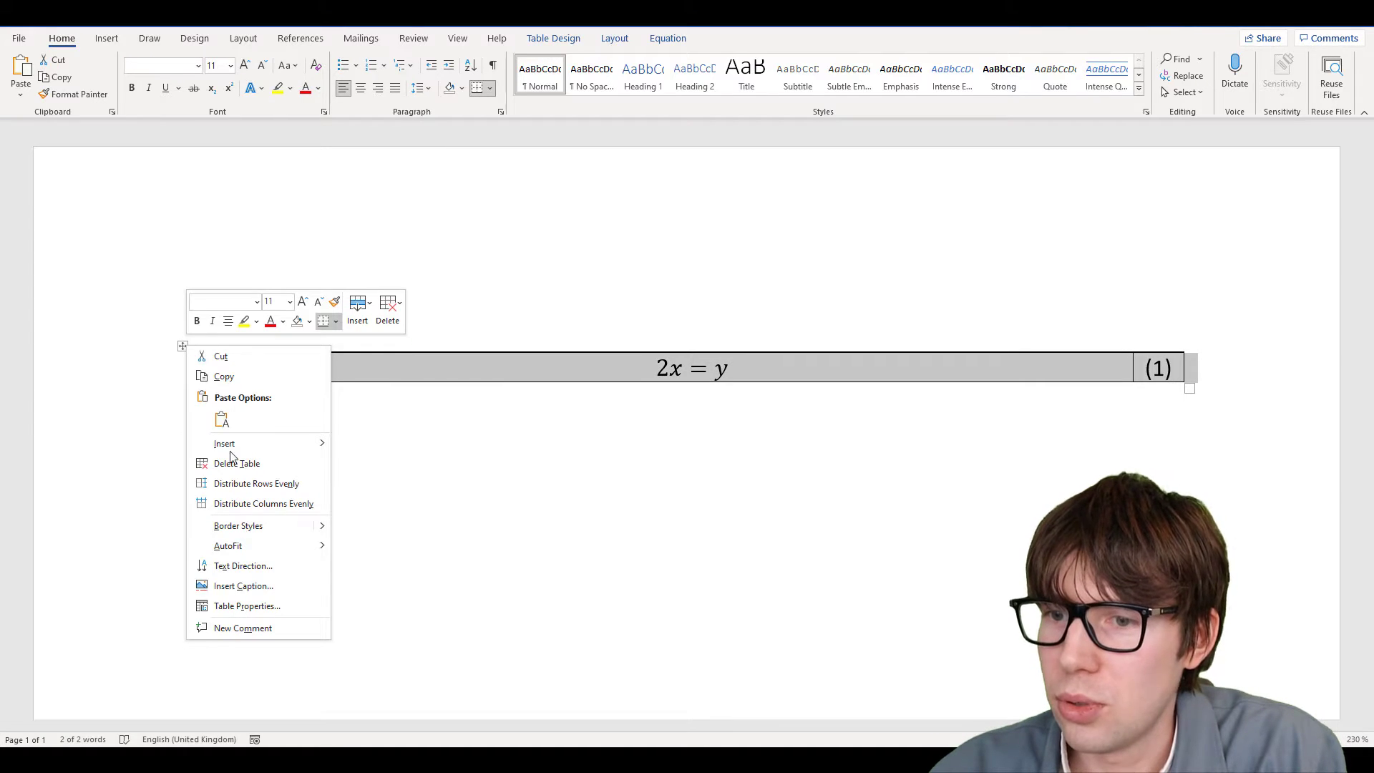
left_click(263, 606)
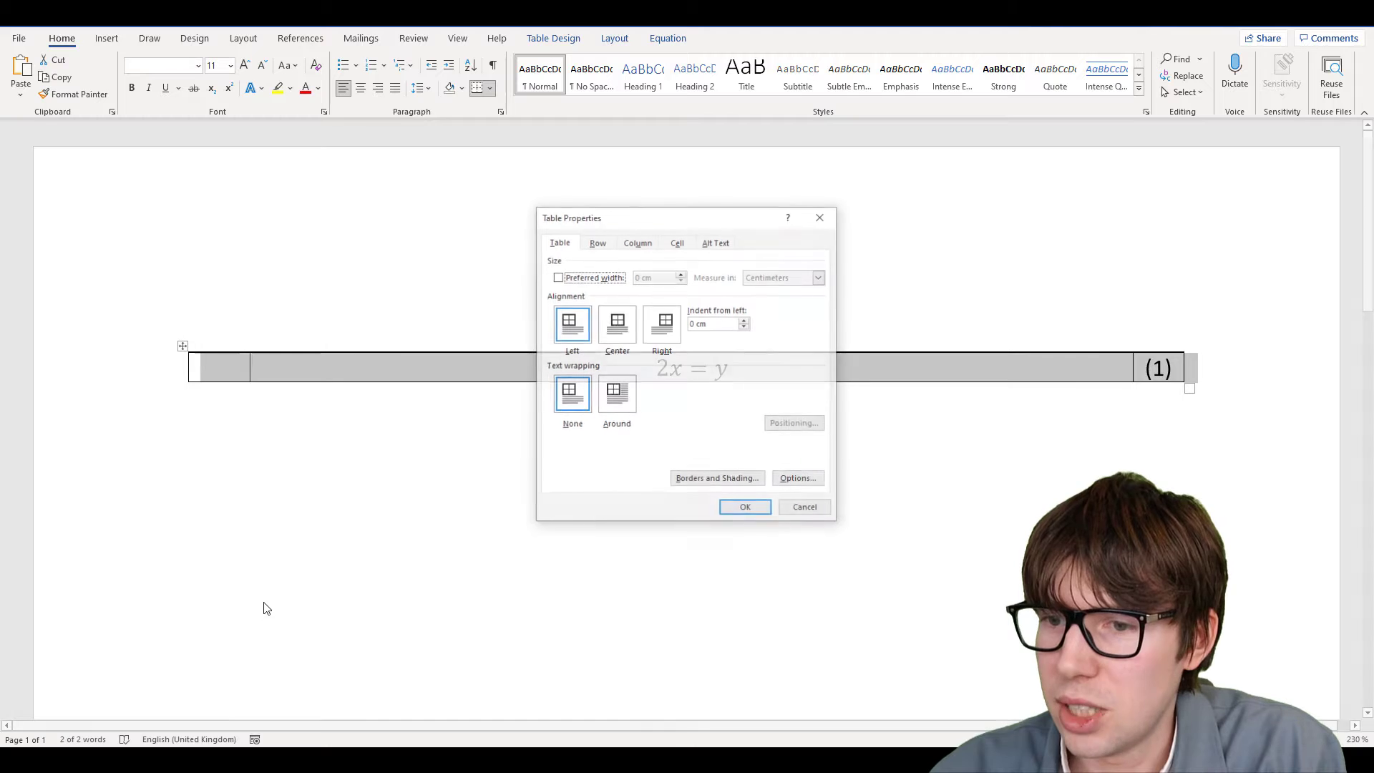
left_click(707, 481)
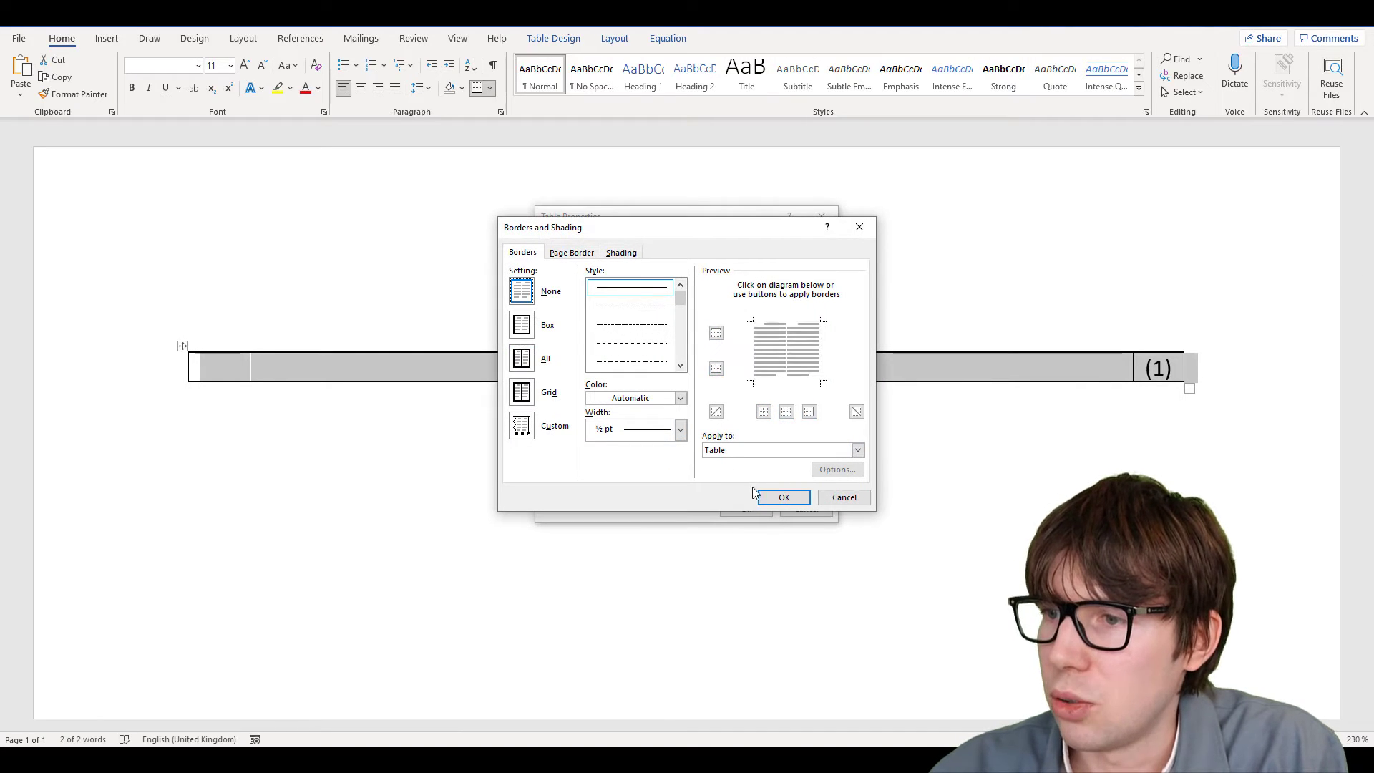
left_click(784, 496)
left_click(745, 507)
left_click(934, 511)
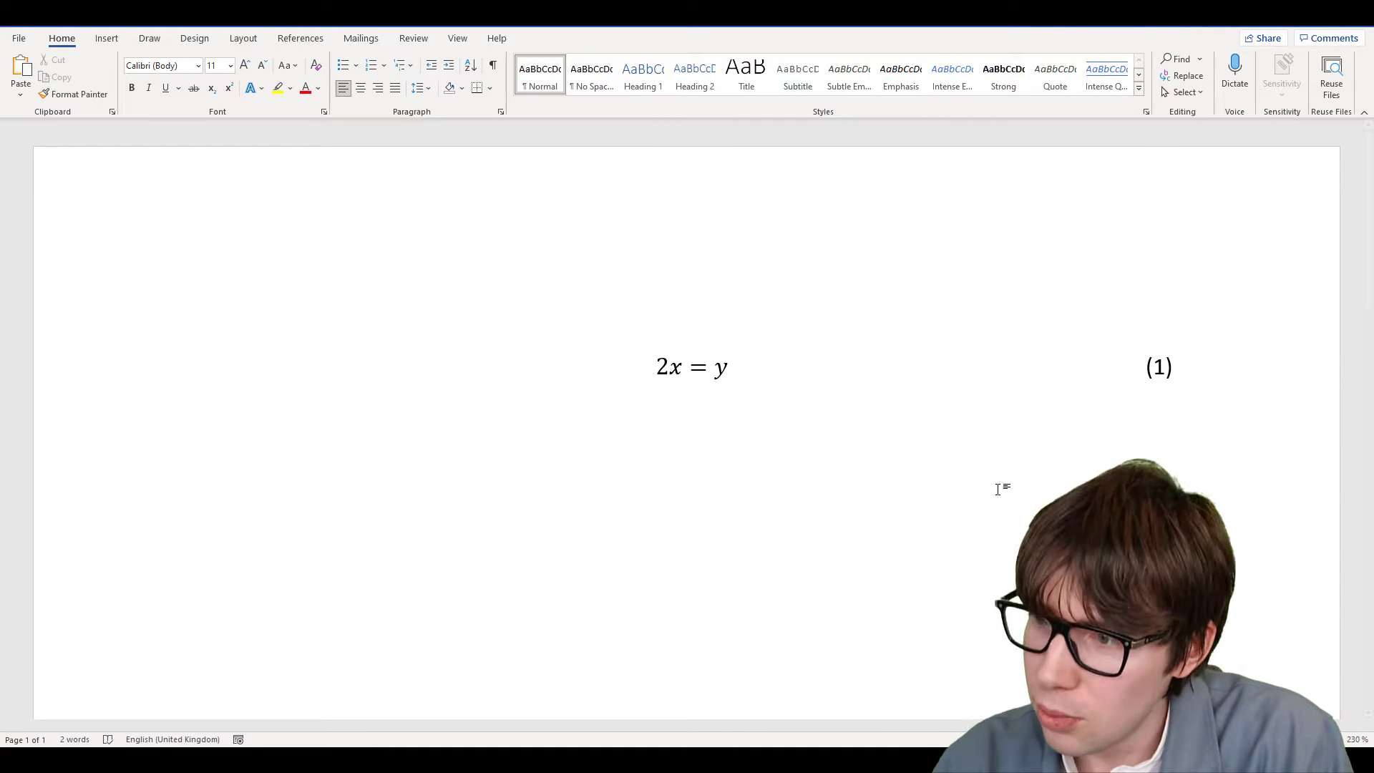
left_click(1164, 370)
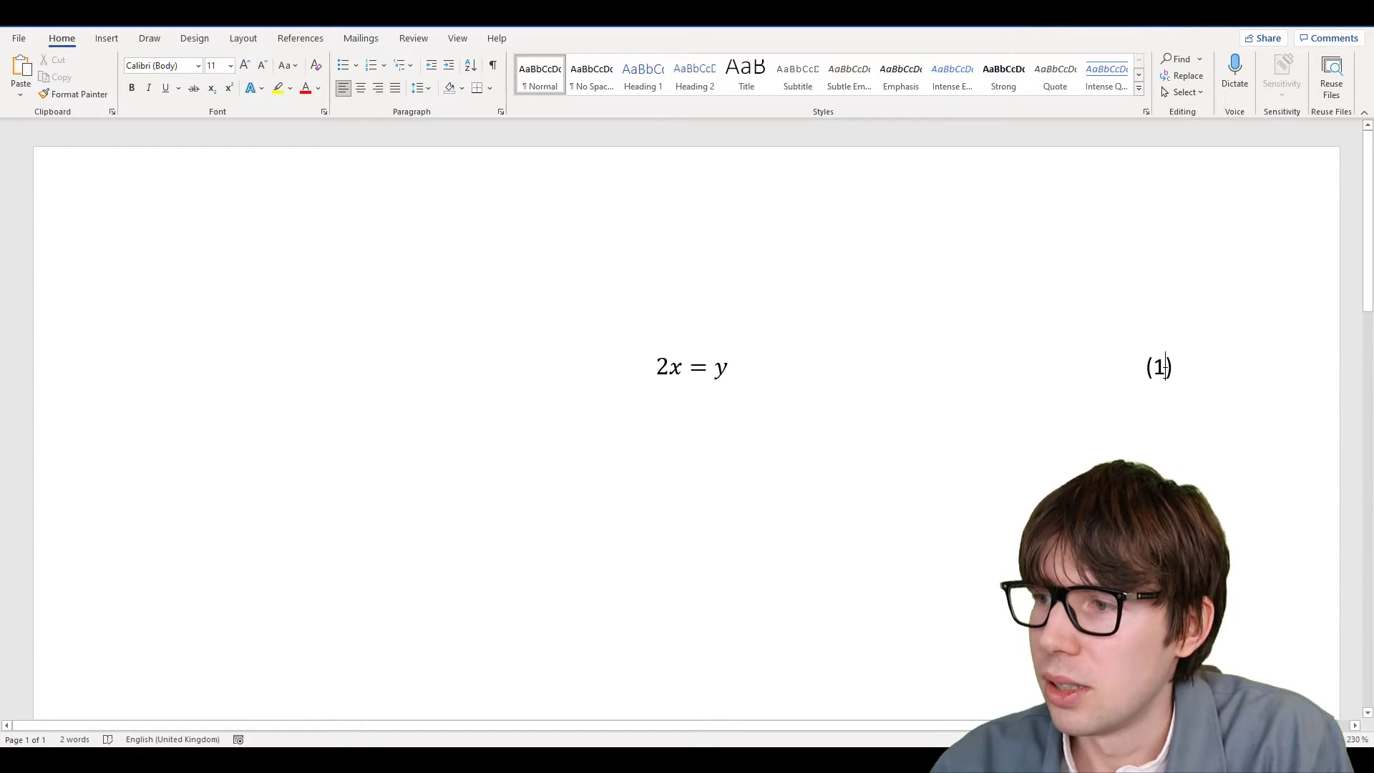
double_click(1159, 369)
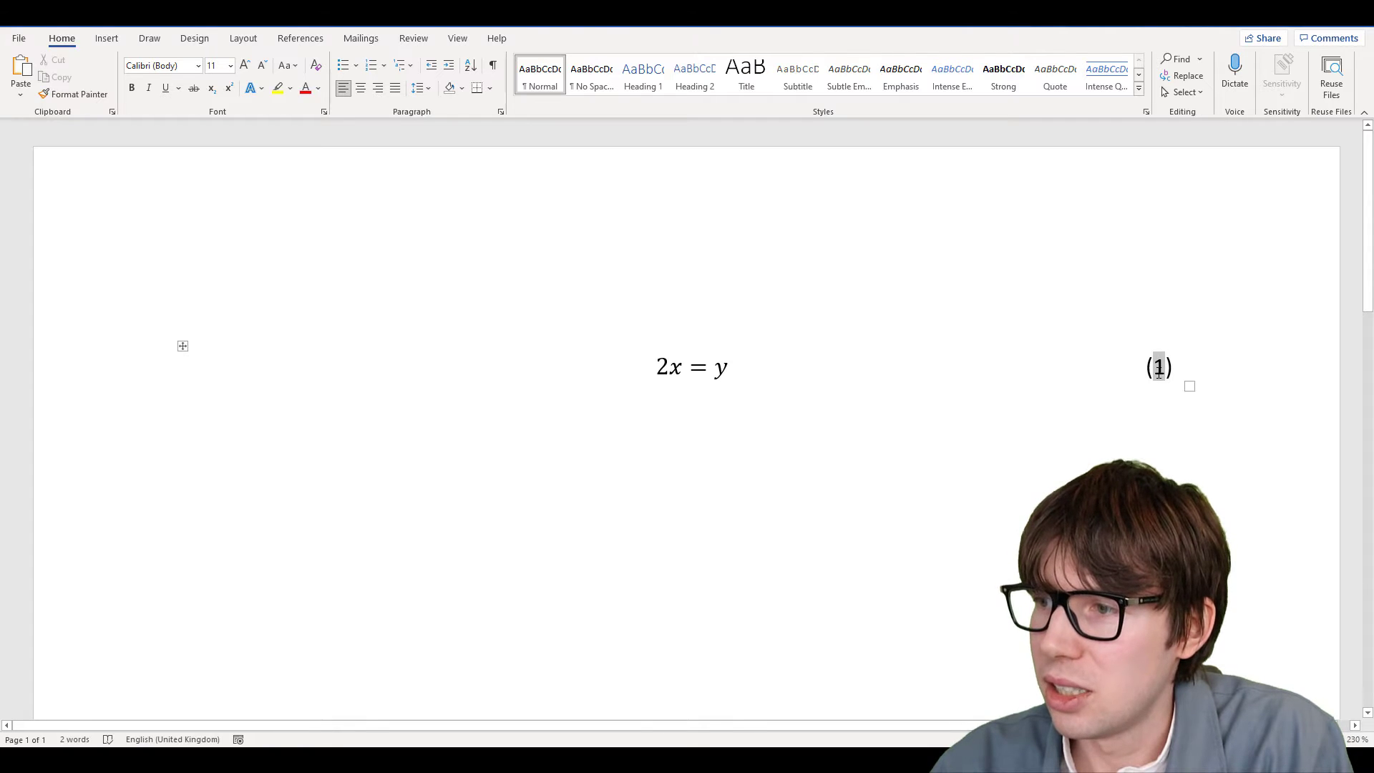
type("2")
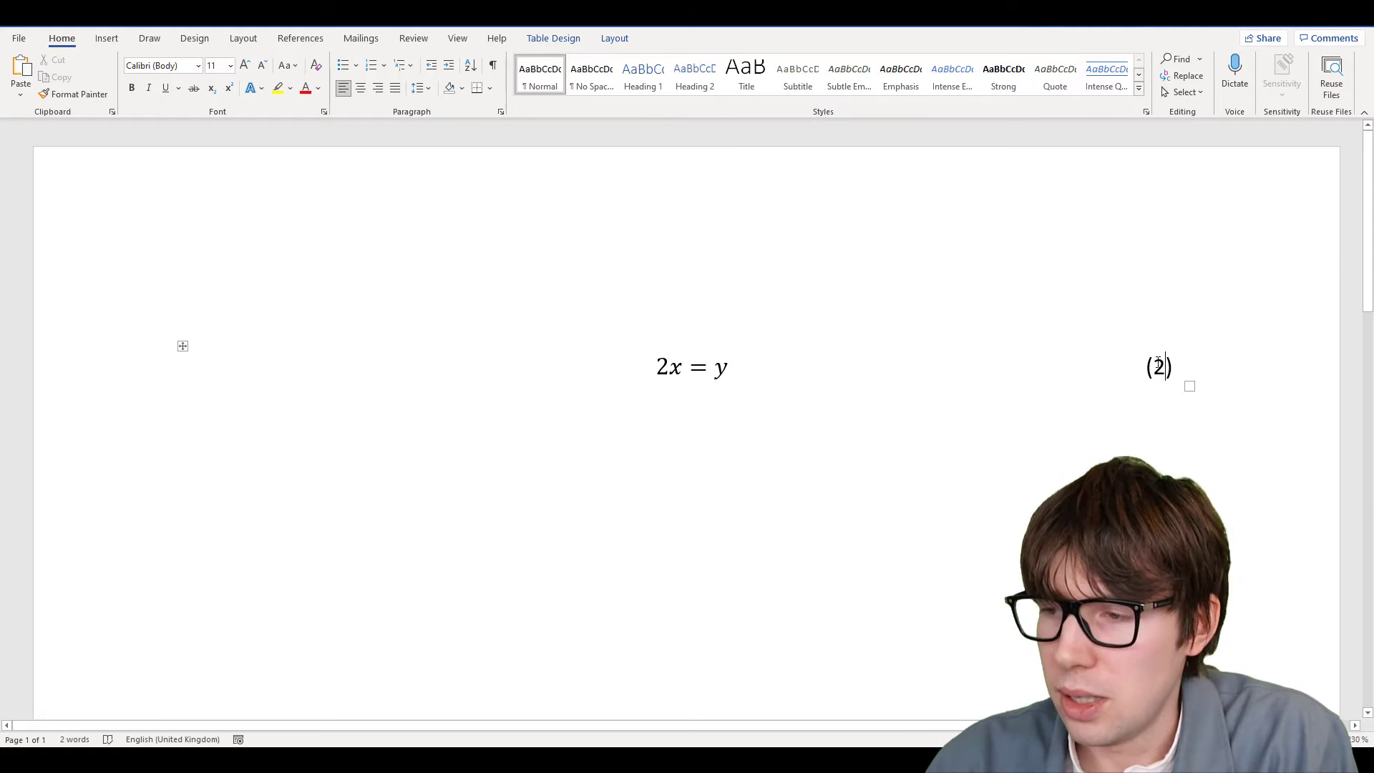
key("ctrl+z")
left_click(734, 366)
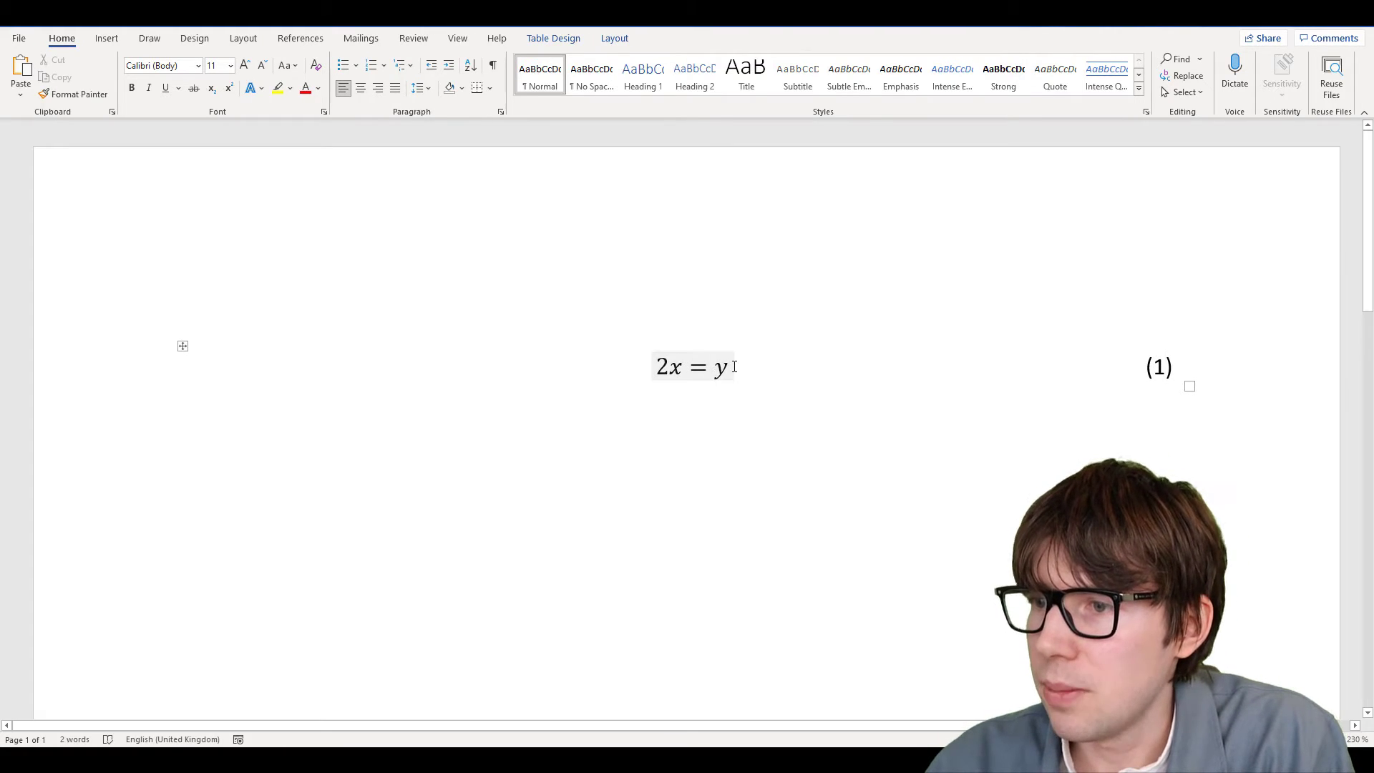
left_click_drag(725, 367, 660, 370)
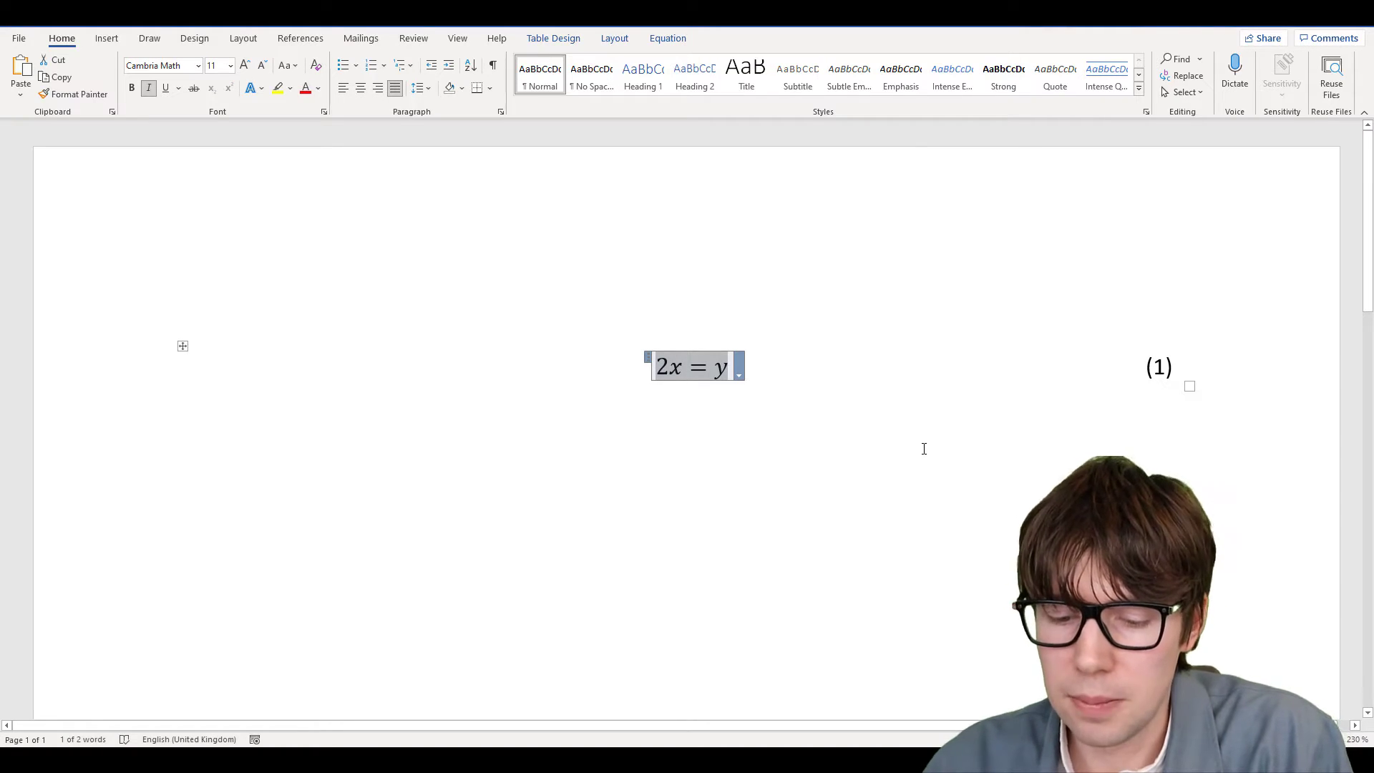
Type y_i = α + βx_i1 + into the equation, converting Greek letters and subscripts
type("y")
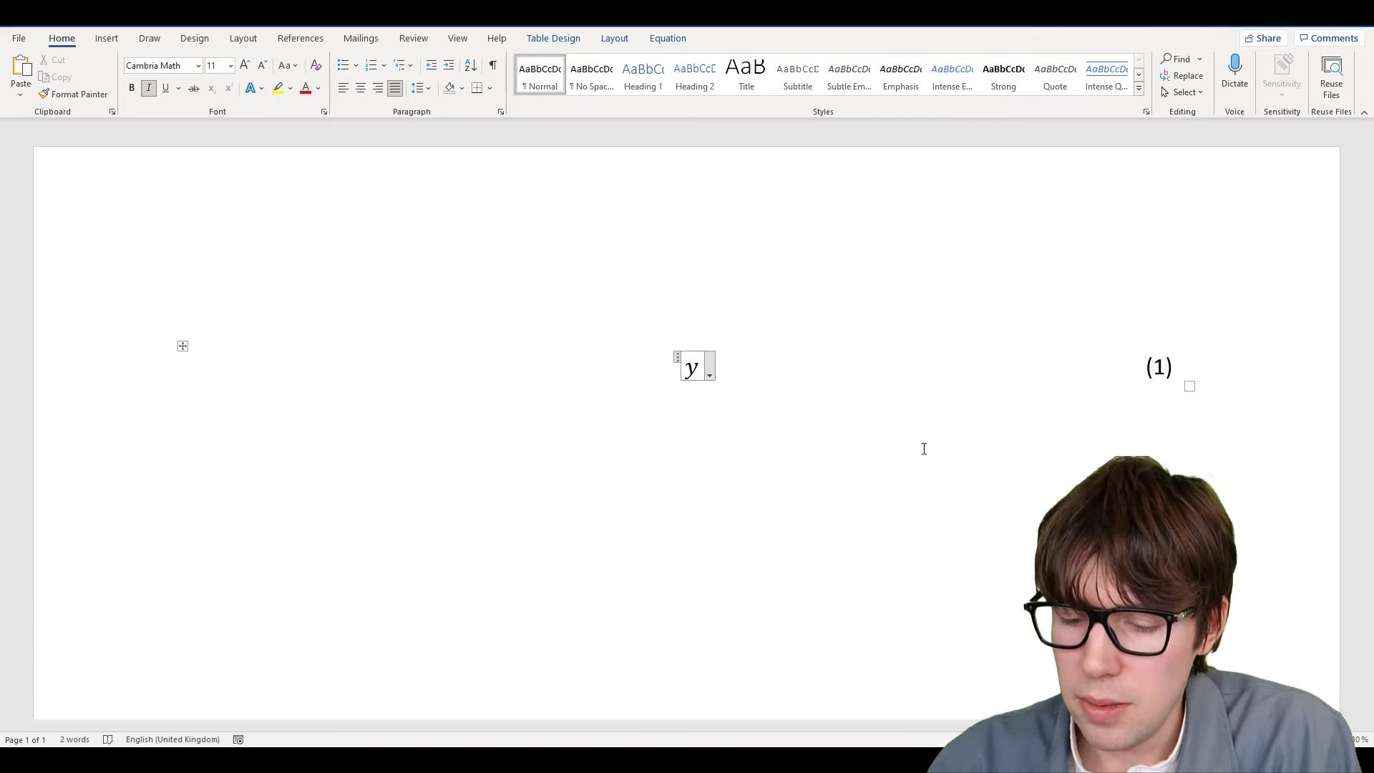
type("_i ")
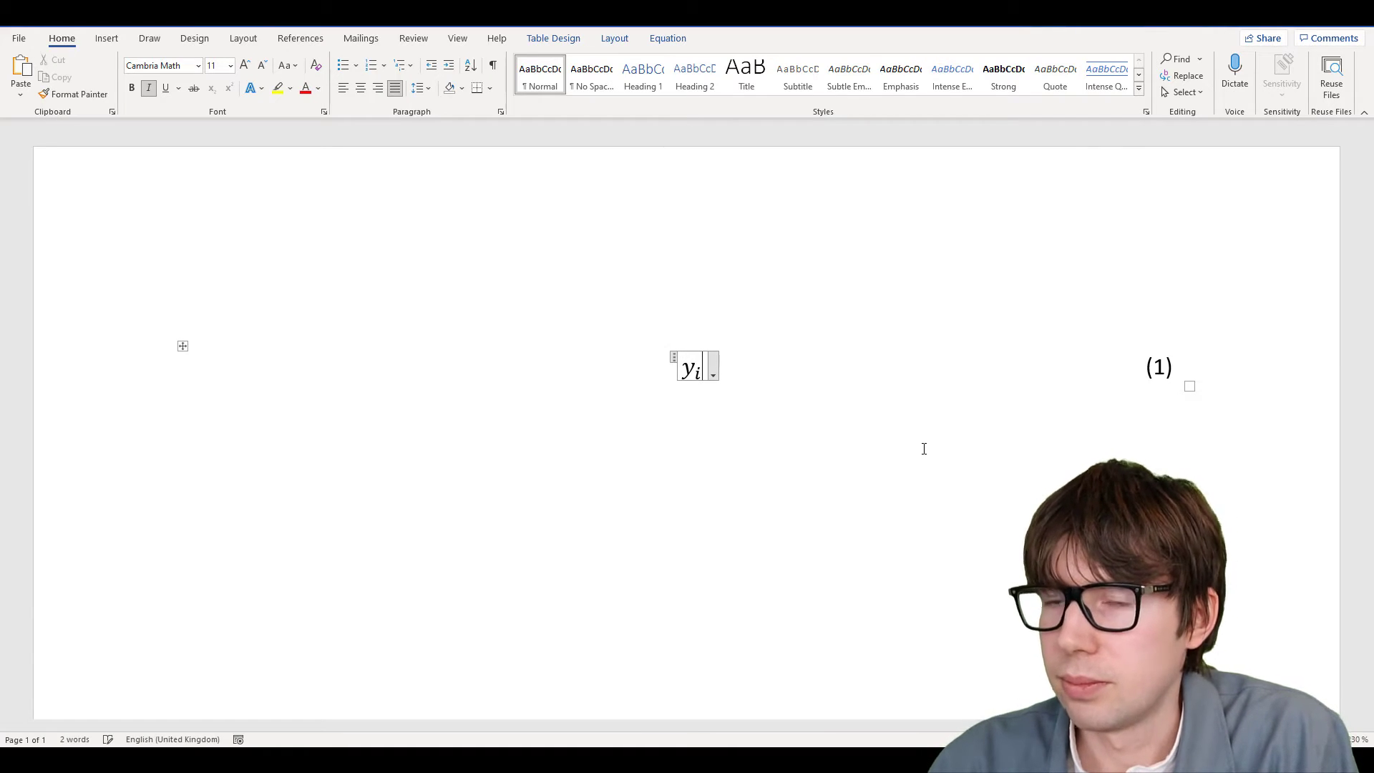
type("_")
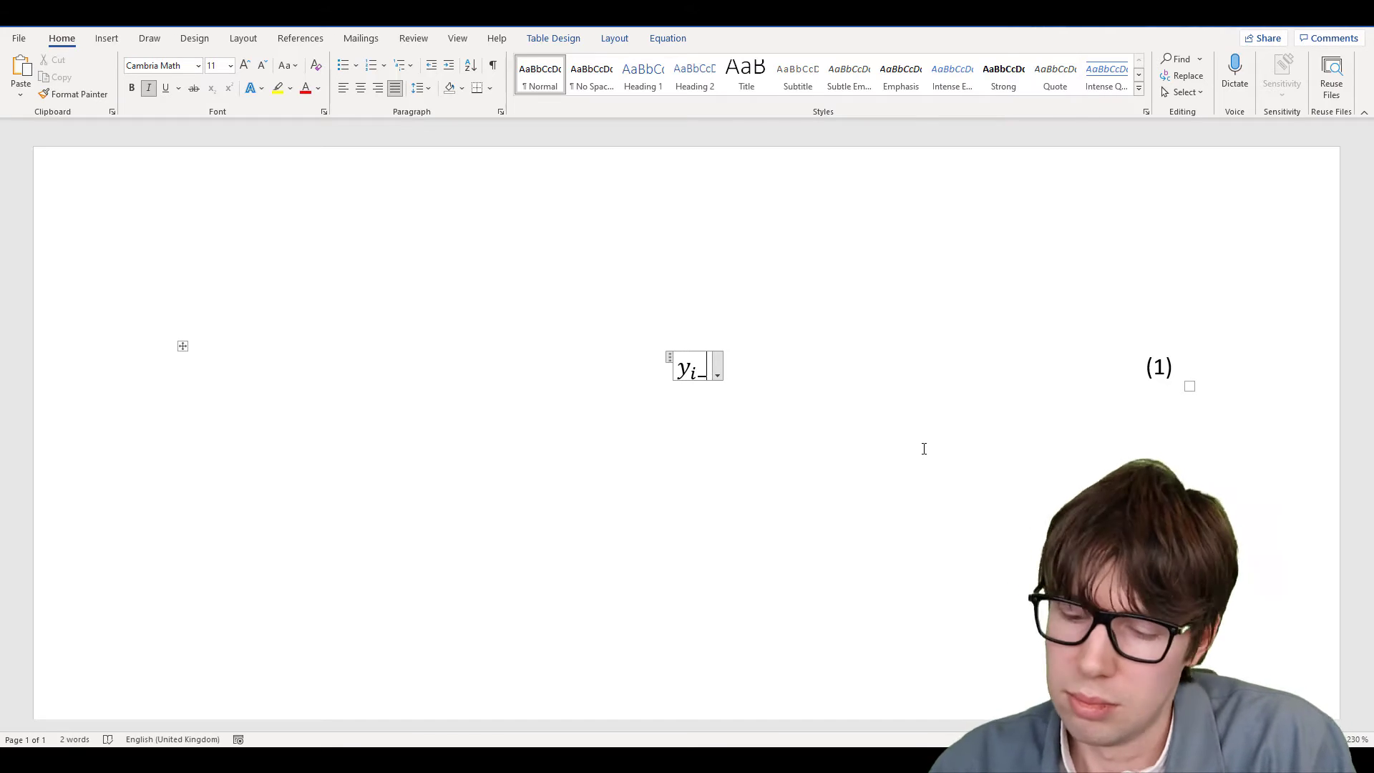
key("BackSpace")
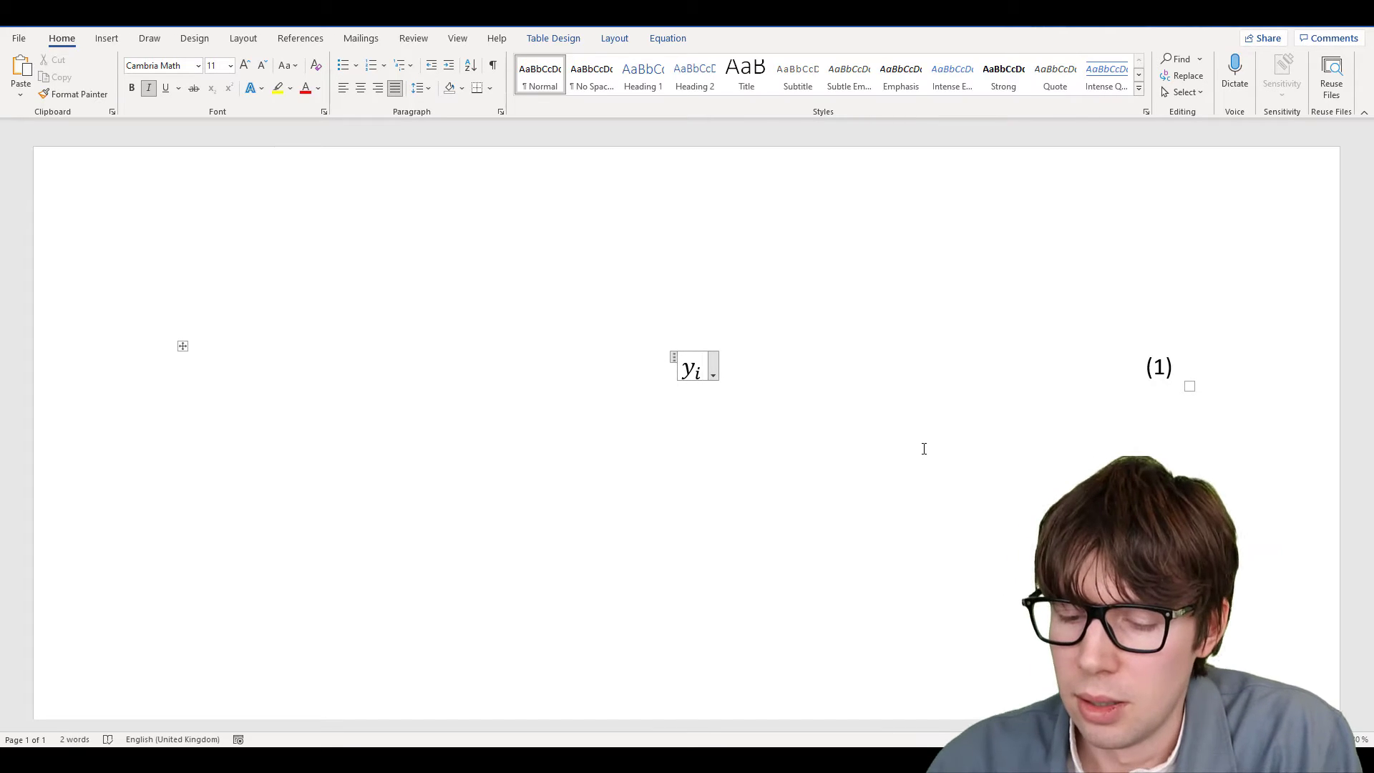
type("=\\")
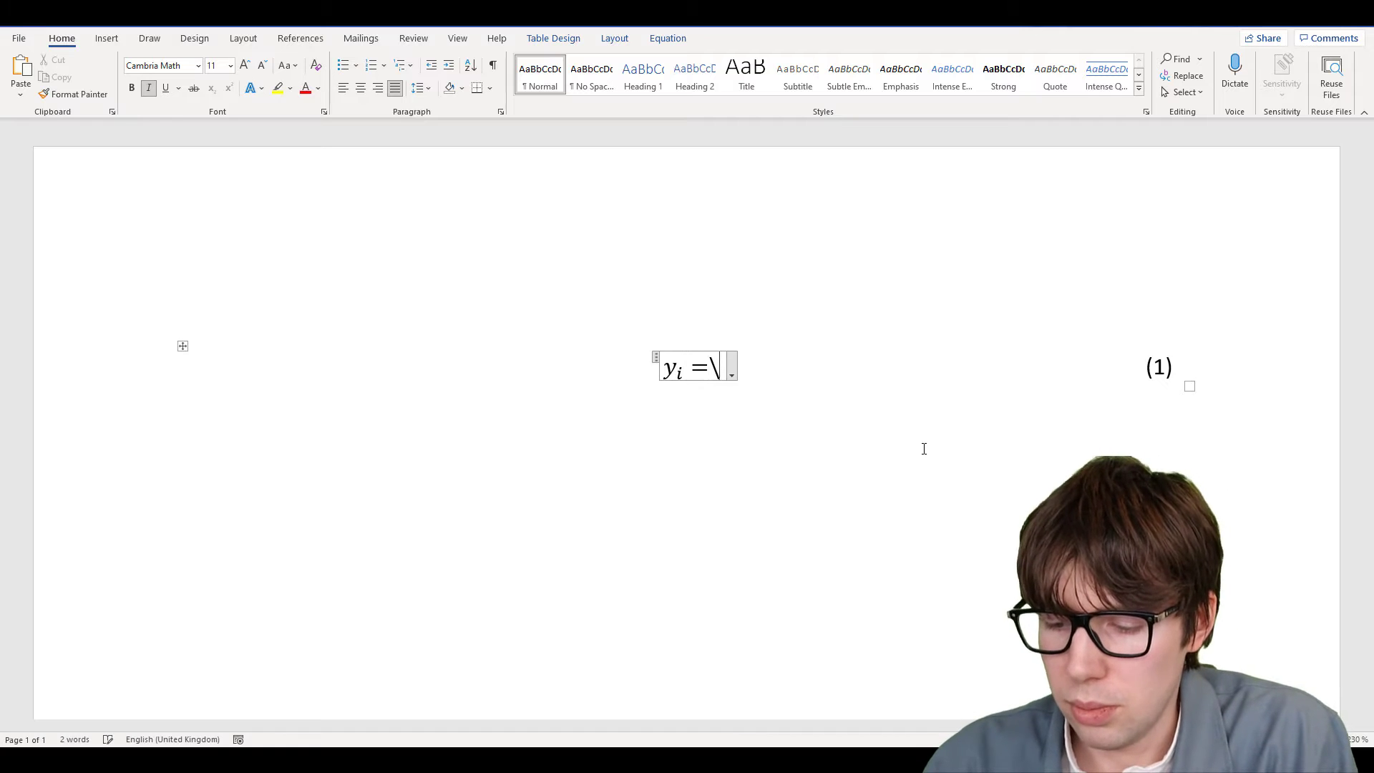
type("alpha")
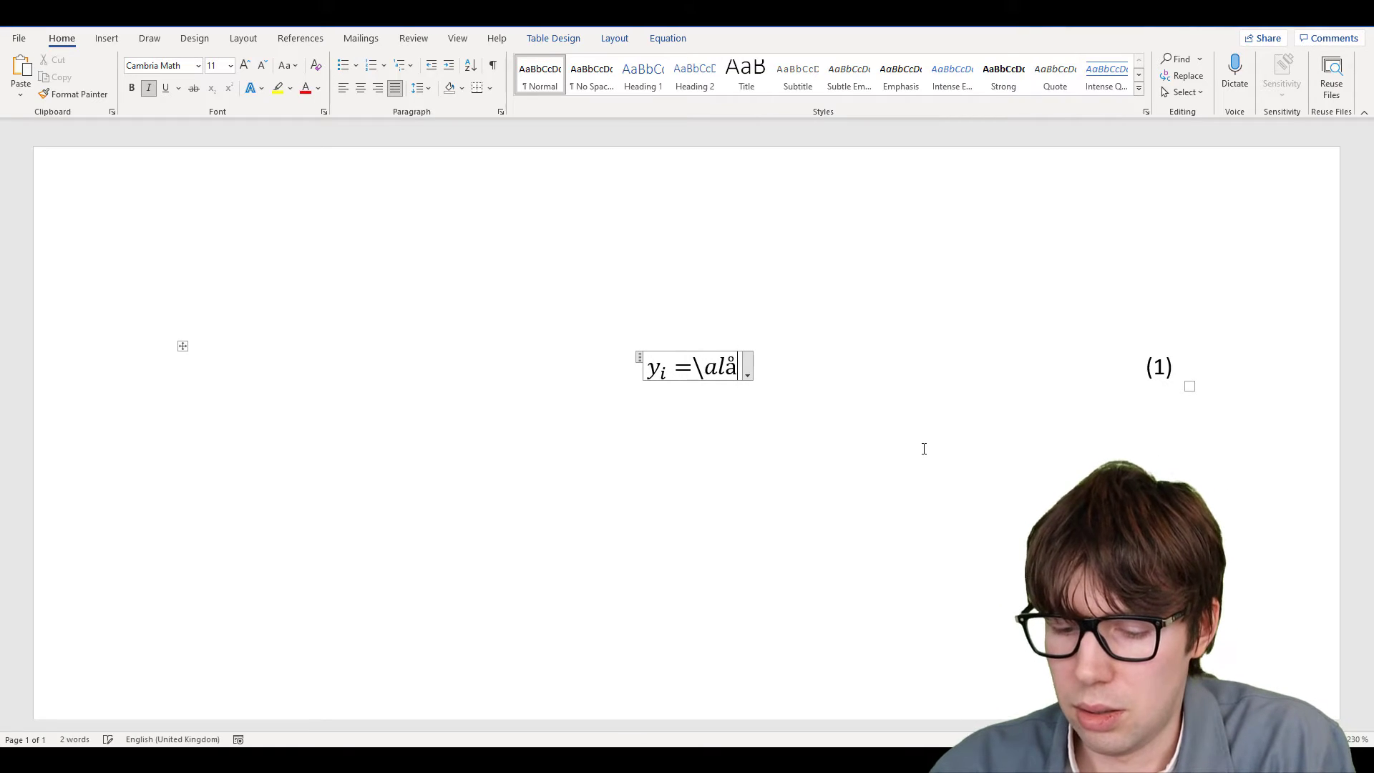
key("BackSpace")
key("BackSpace")
key("BackSpace")
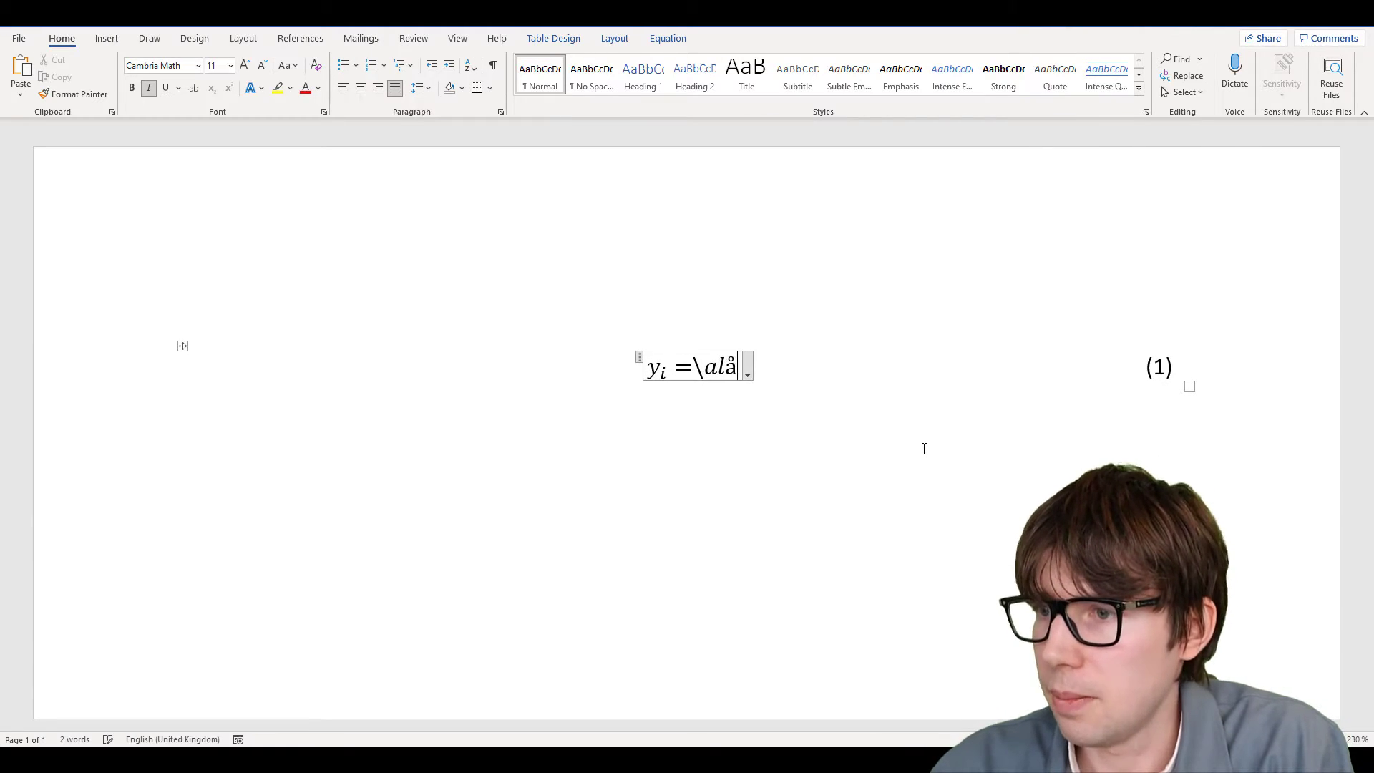
type("pha")
key("space")
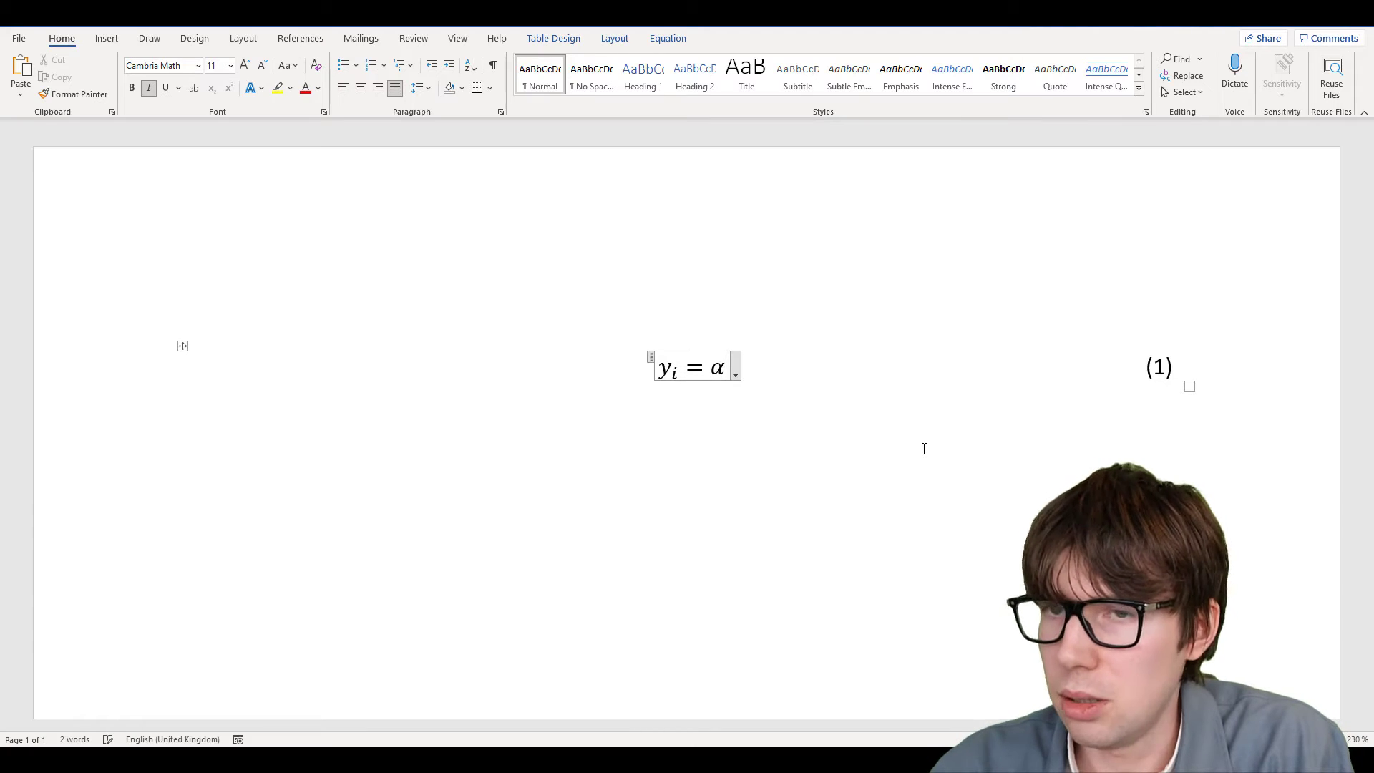
type("+")
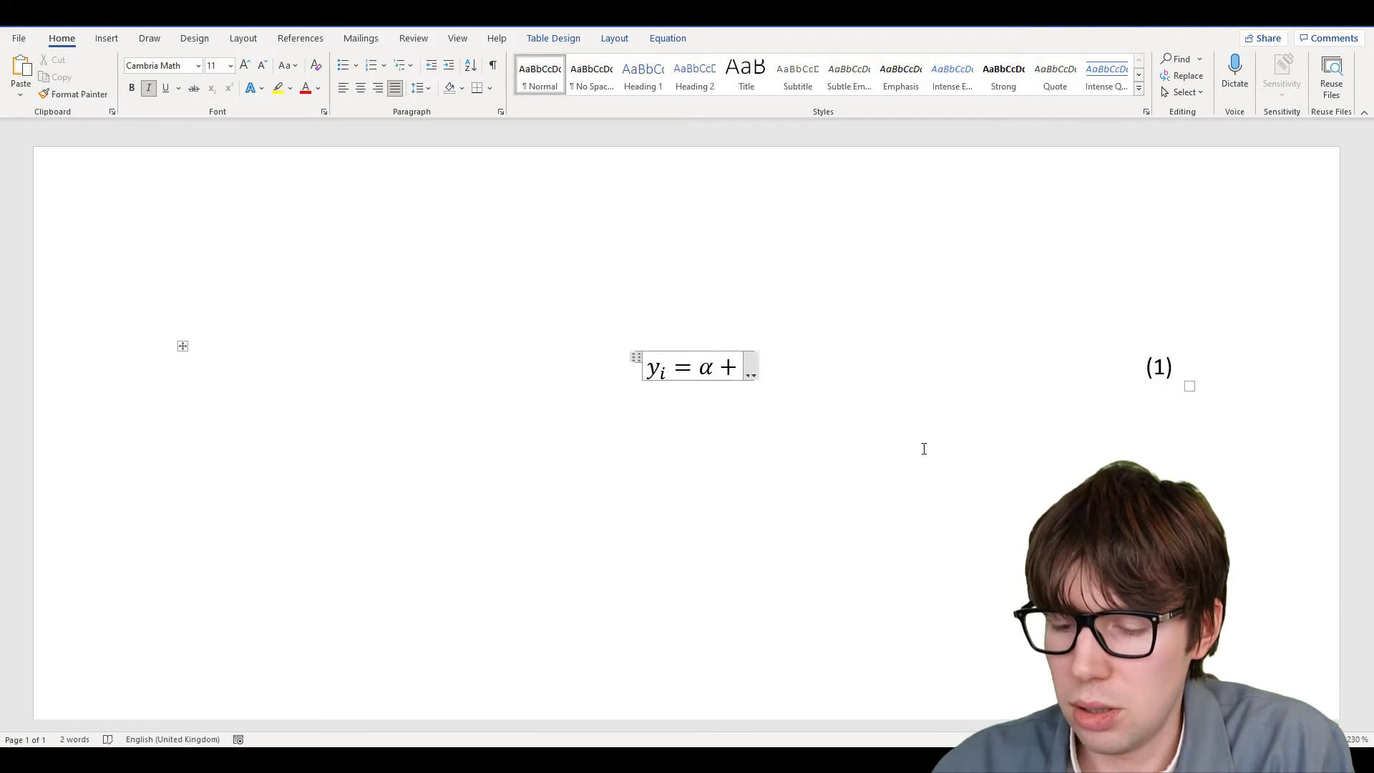
type("\beta")
key("space")
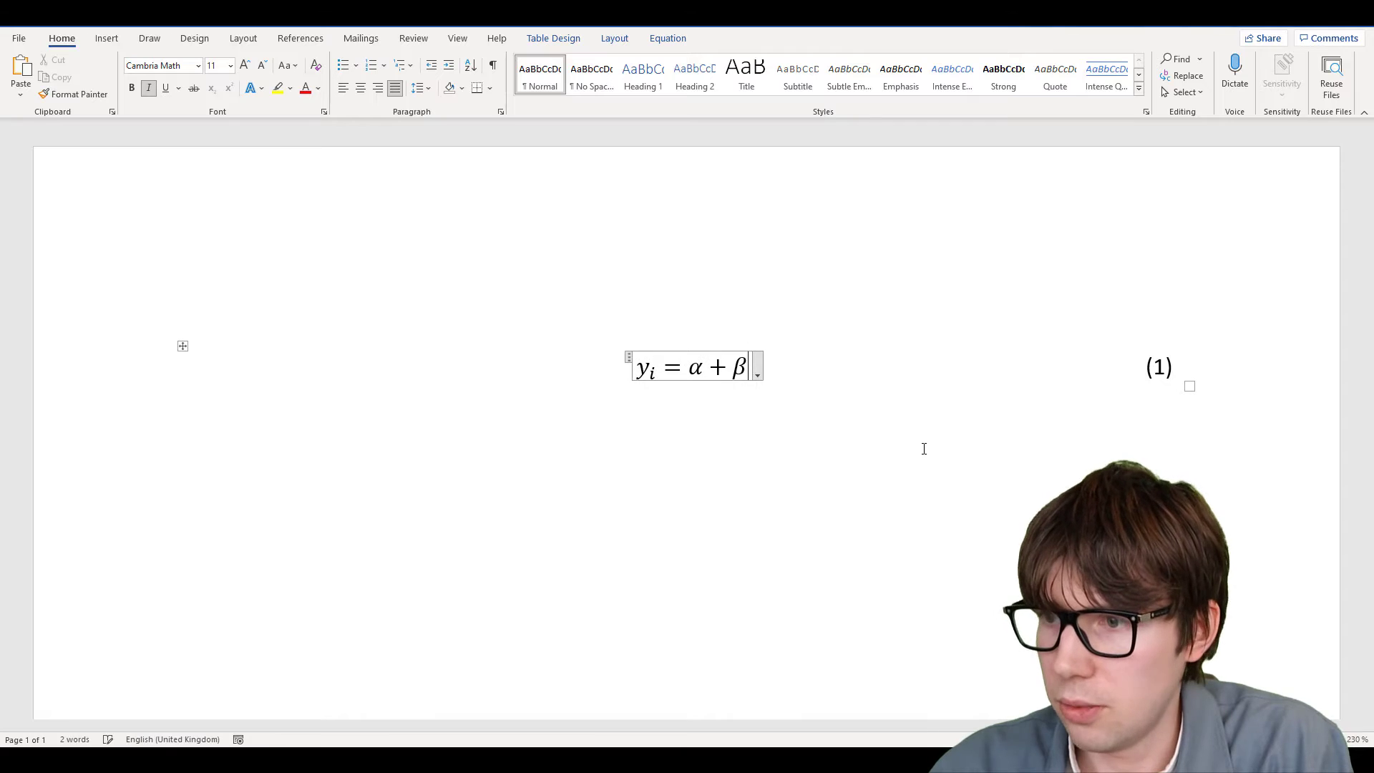
type("x")
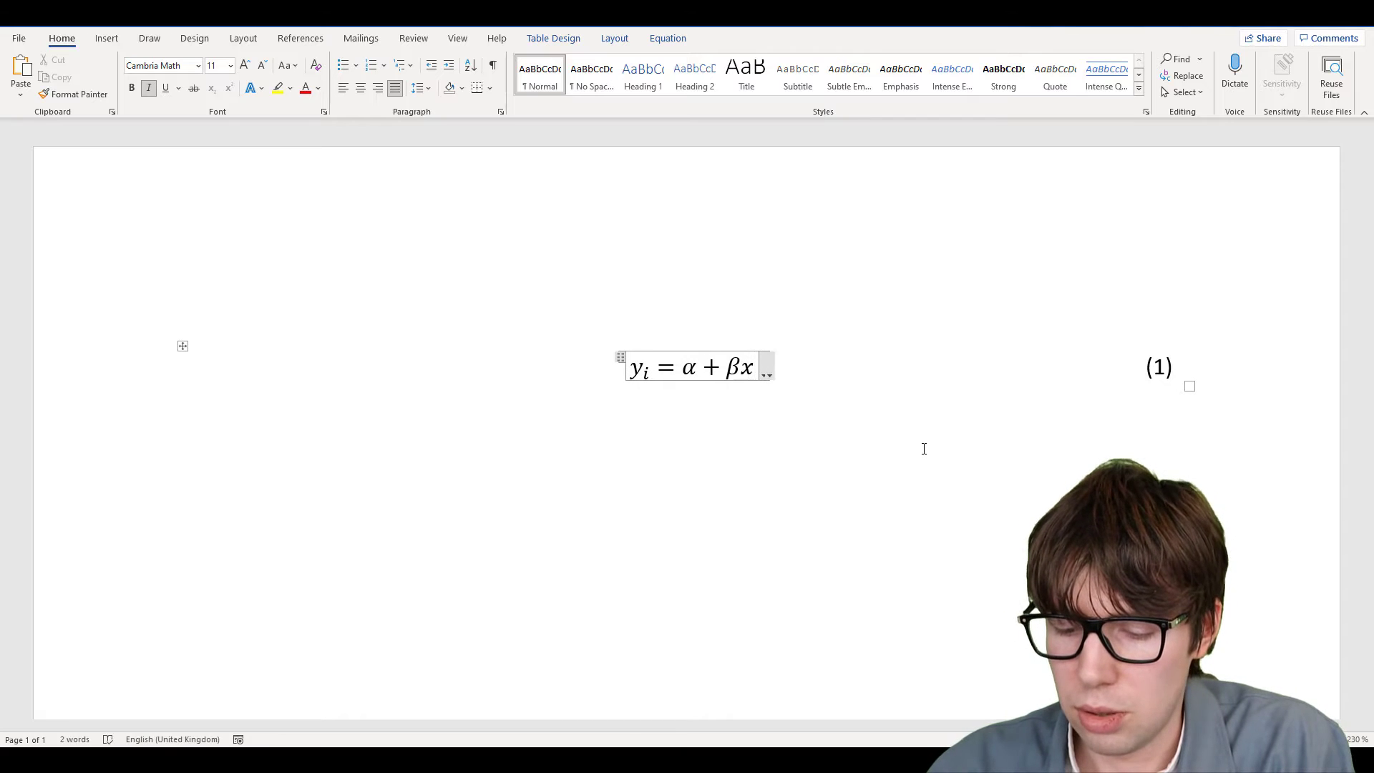
type("_(")
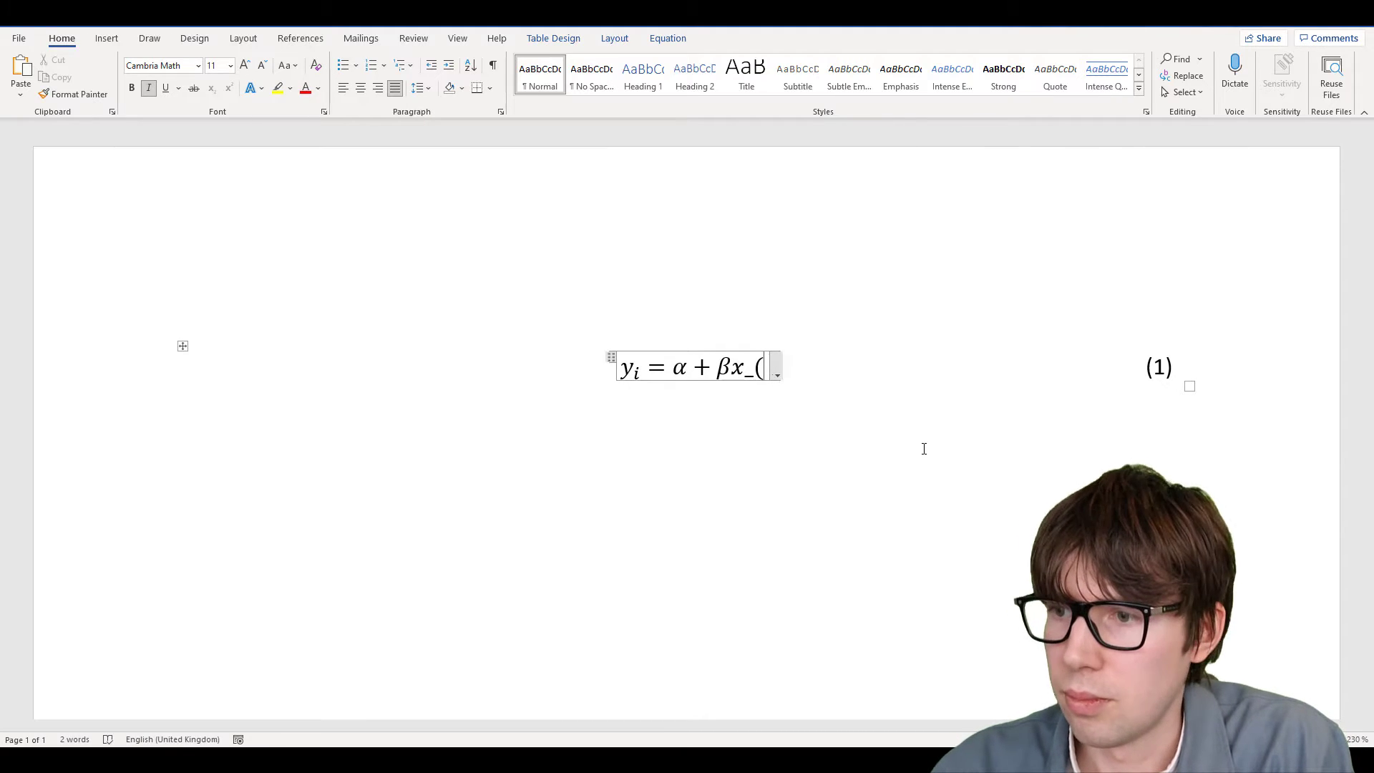
type("i1)")
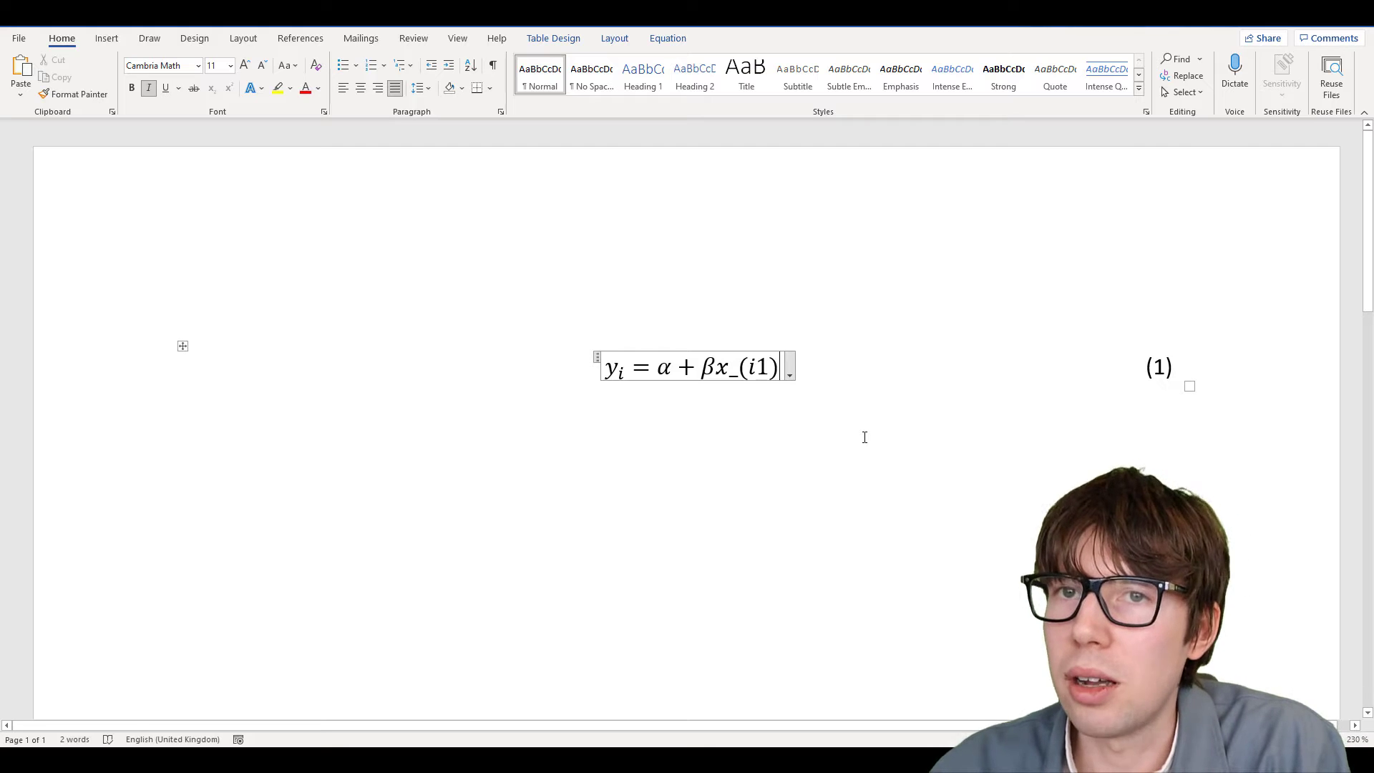
key("space")
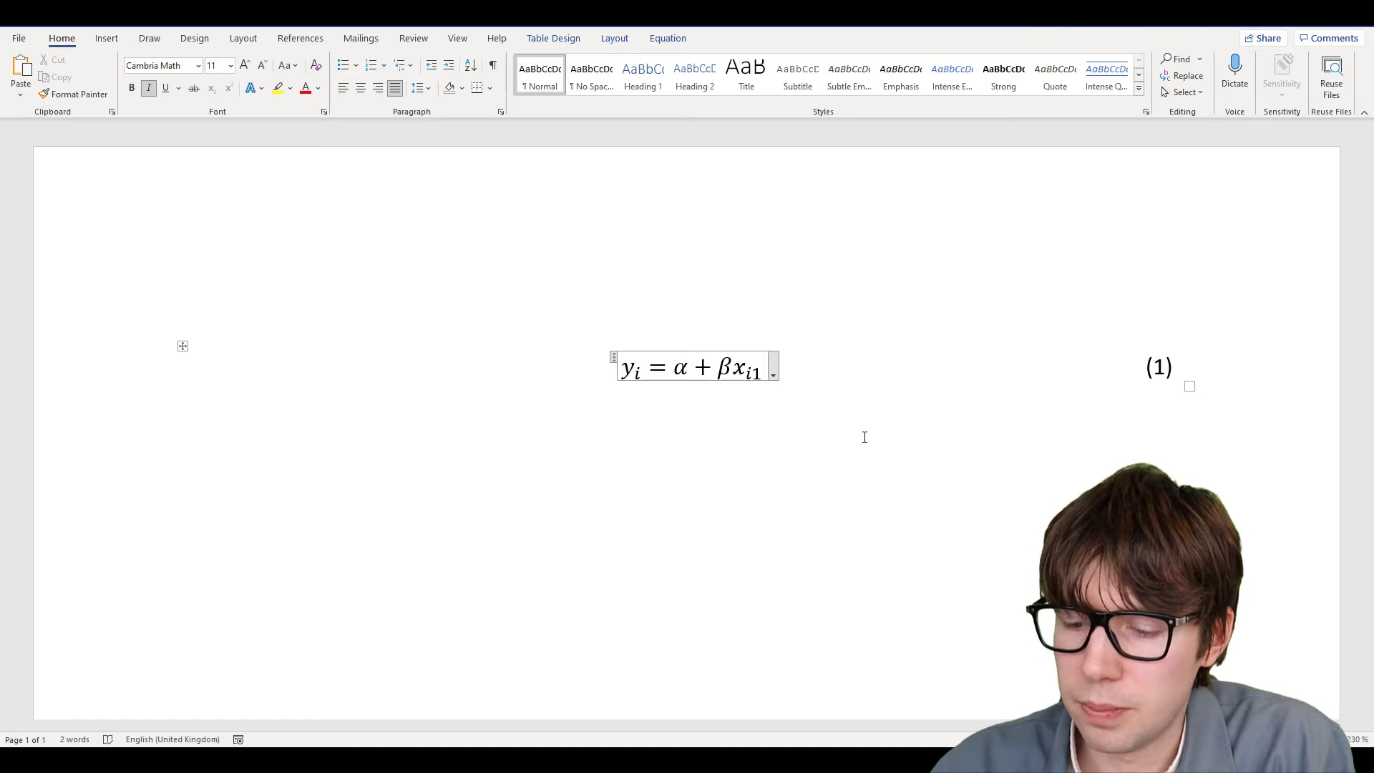
type("+")
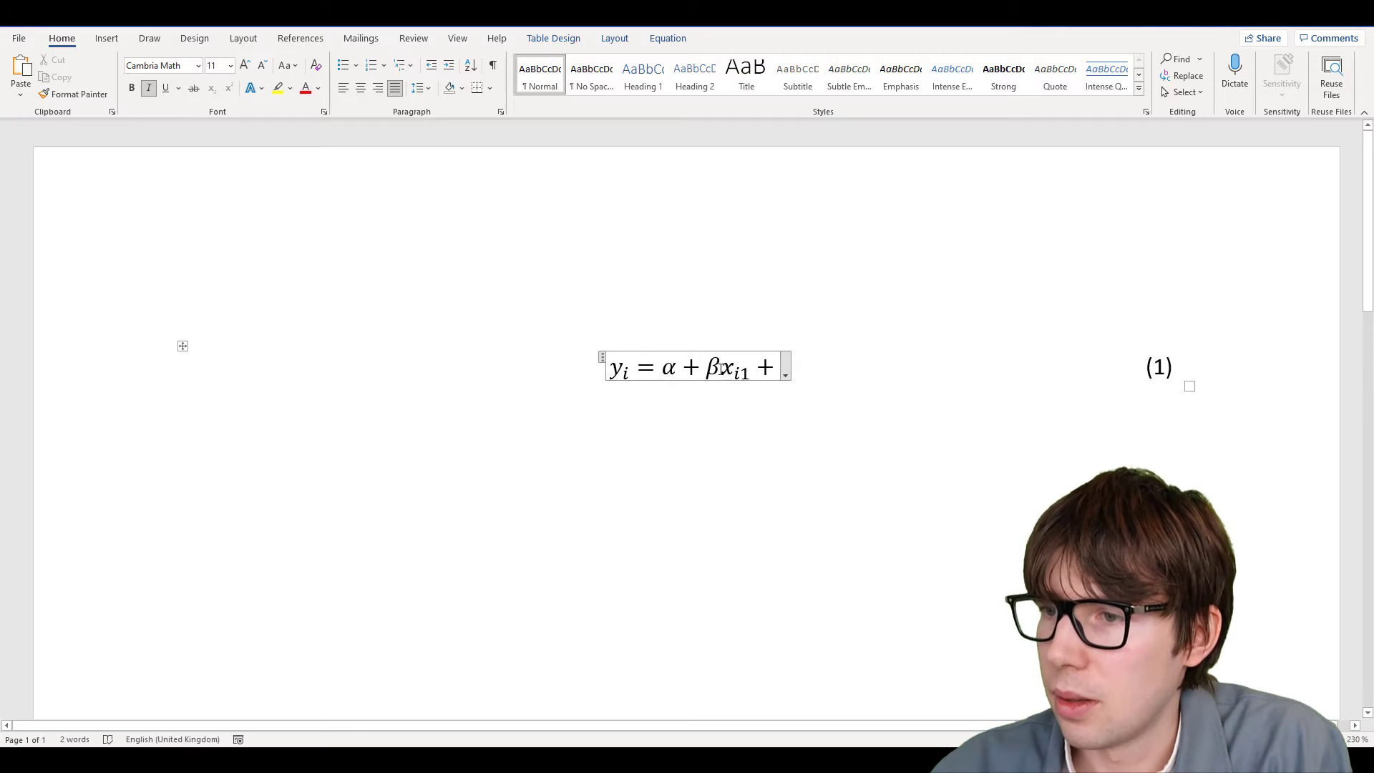
type("_1")
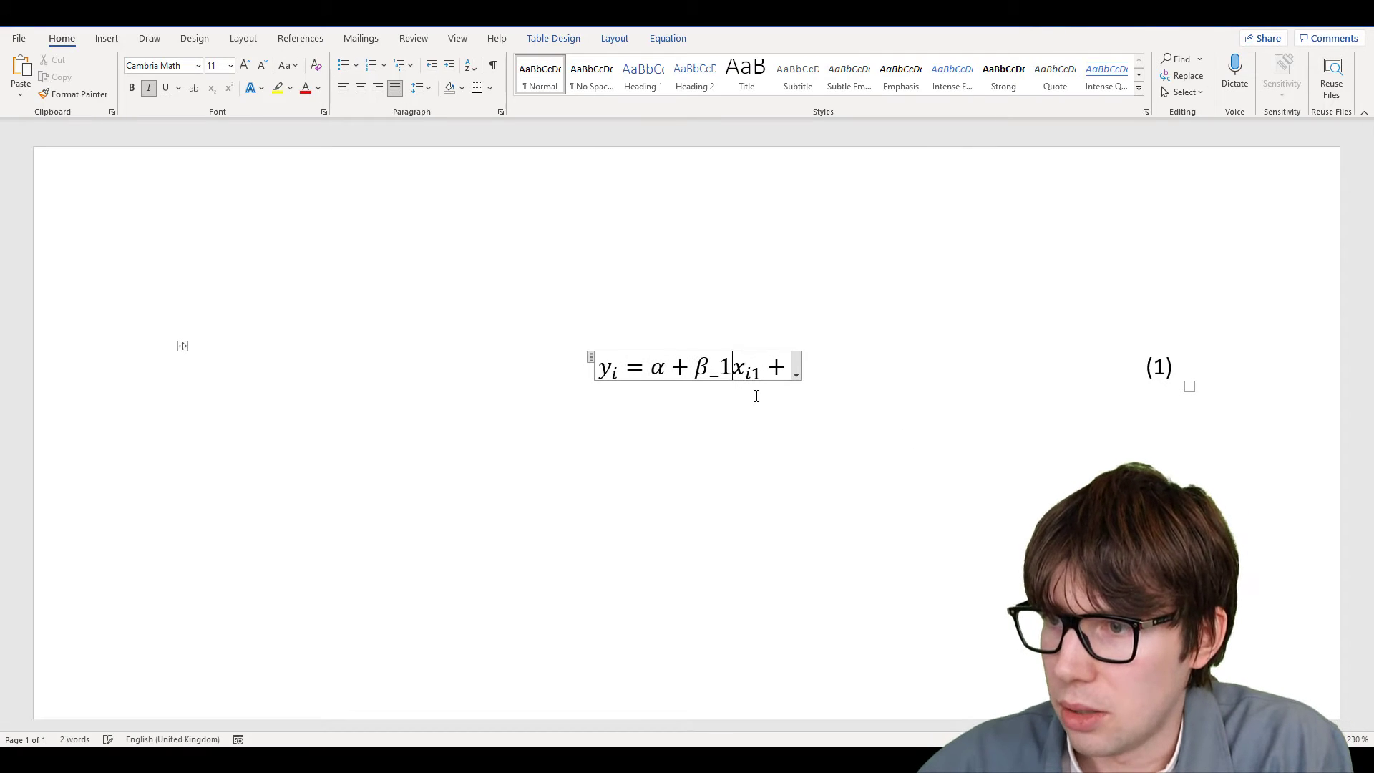
Extend equation (1) after β₁ with a ⋯ ellipsis and a + β_k x term
key("Right")
key("Right")
key("Right")
key("Right")
key("Right")
key("Right")
key("Right")
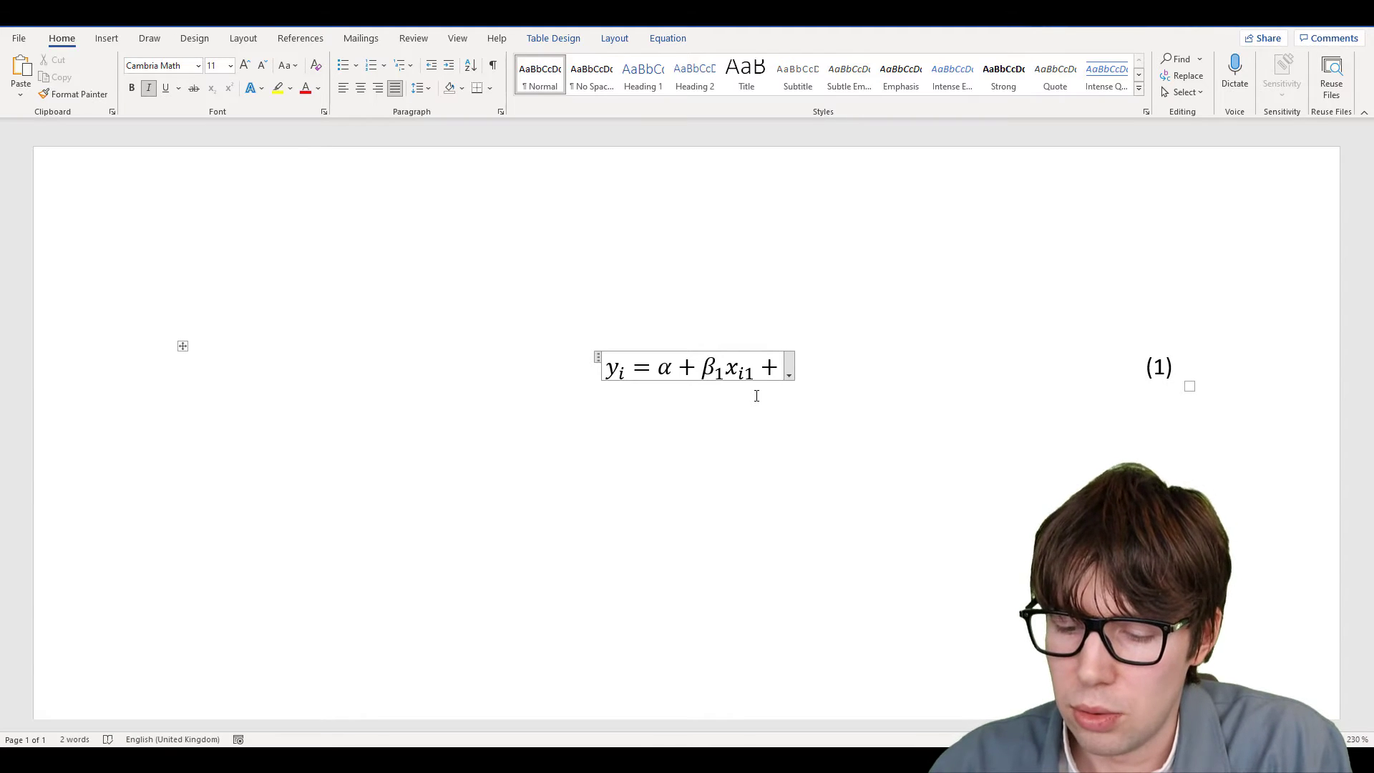
type("\\cdots")
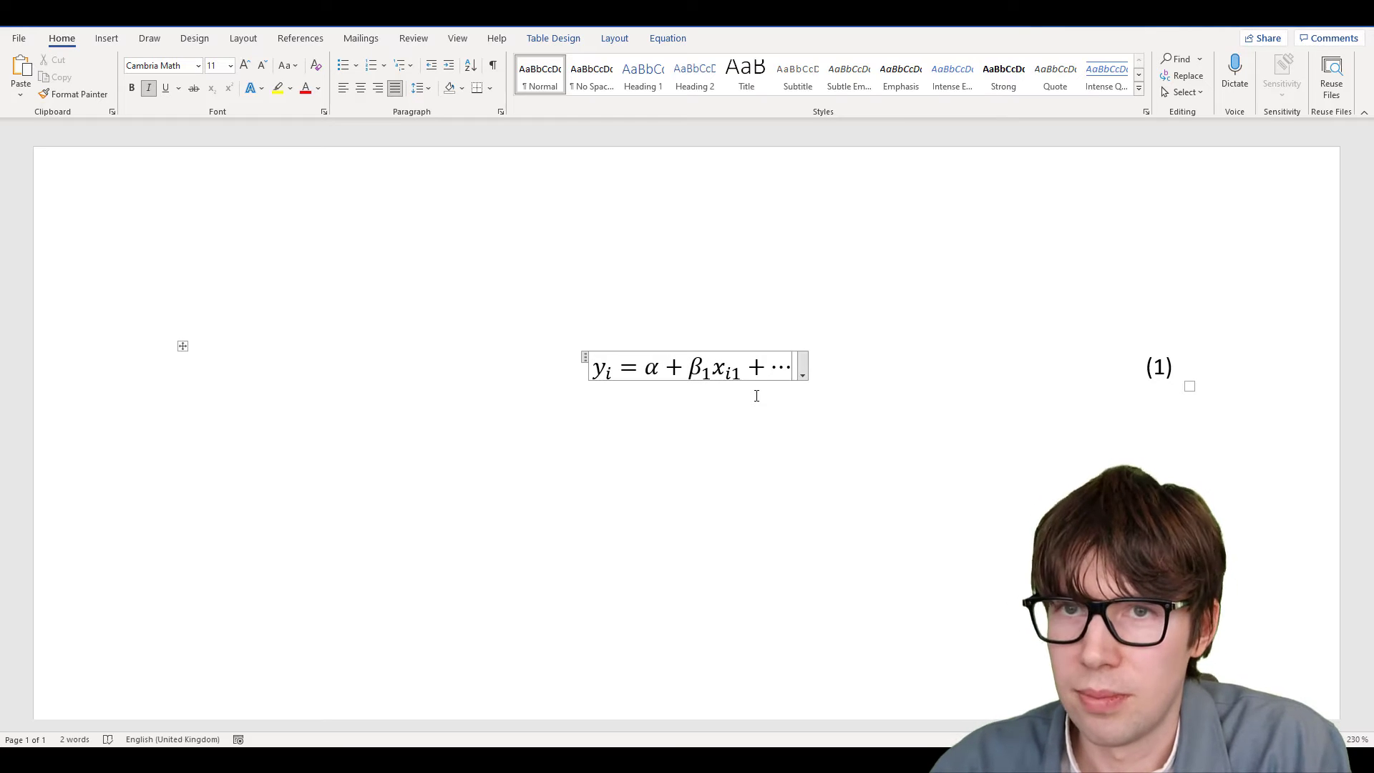
type(" ....")
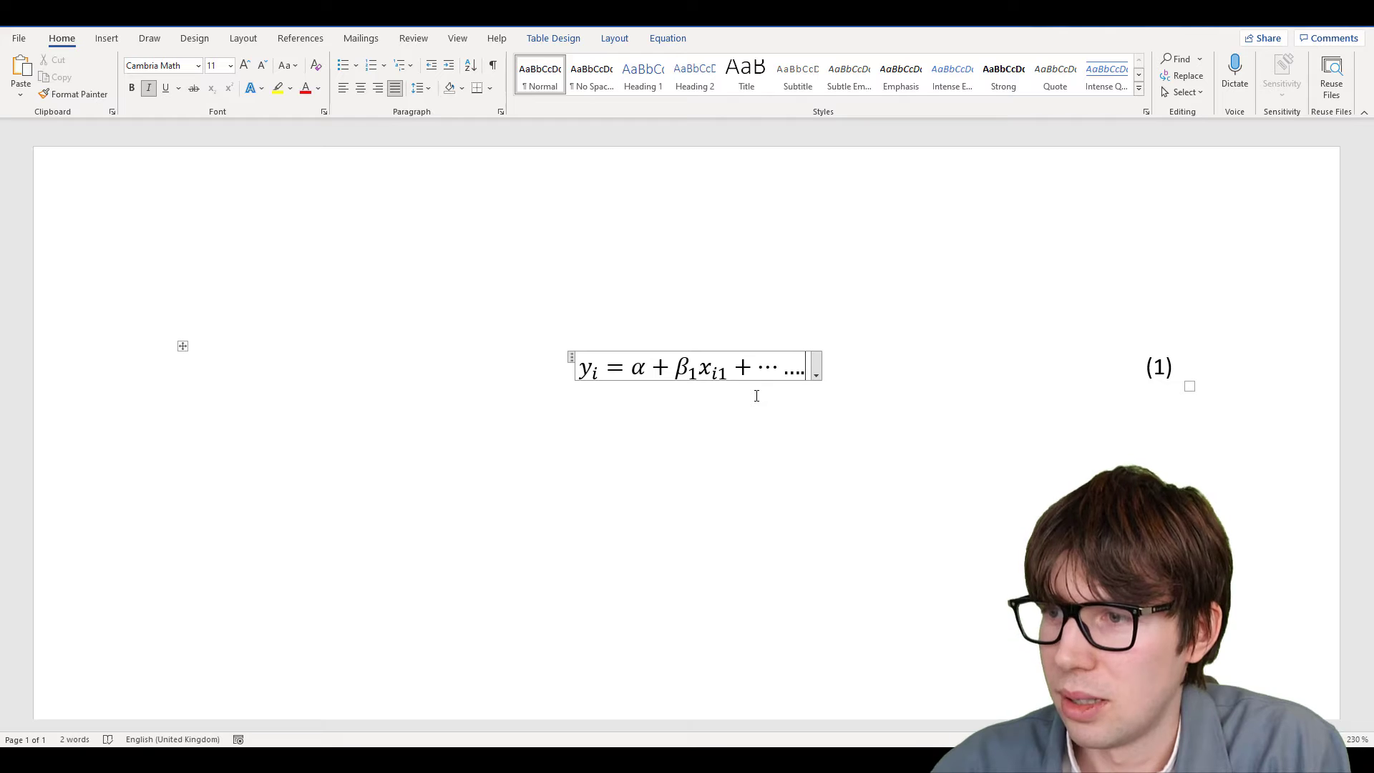
key("BackSpace")
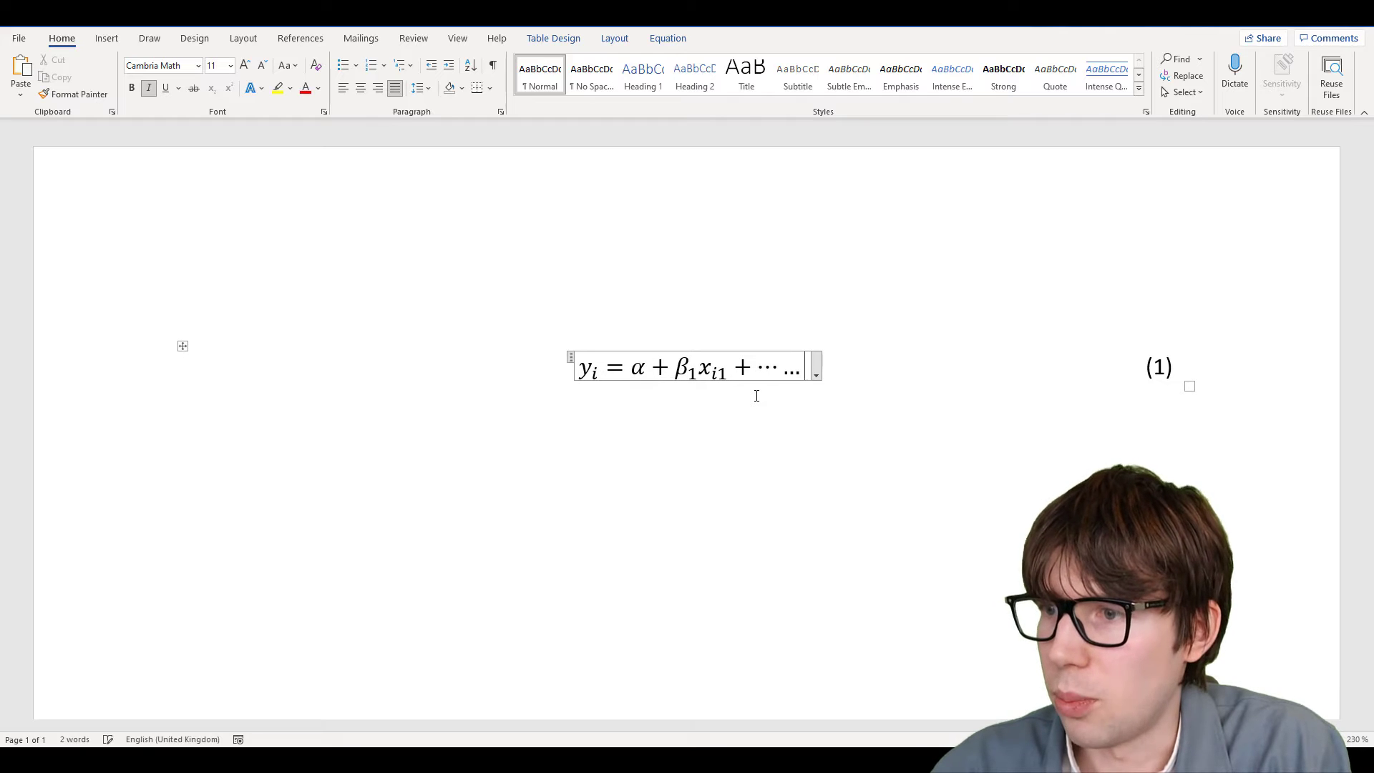
key("BackSpace")
key("BackSpace")
key("BackSpace")
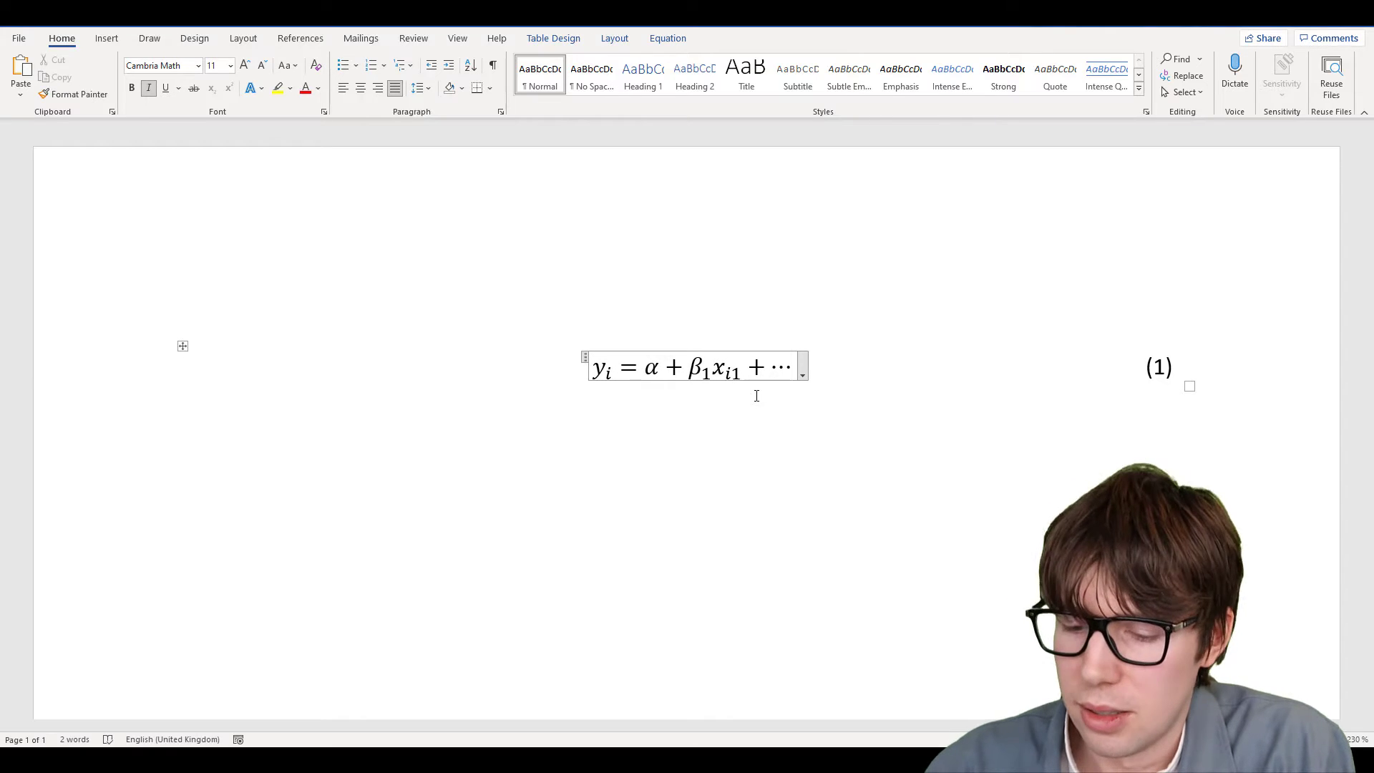
type("0")
key("BackSpace")
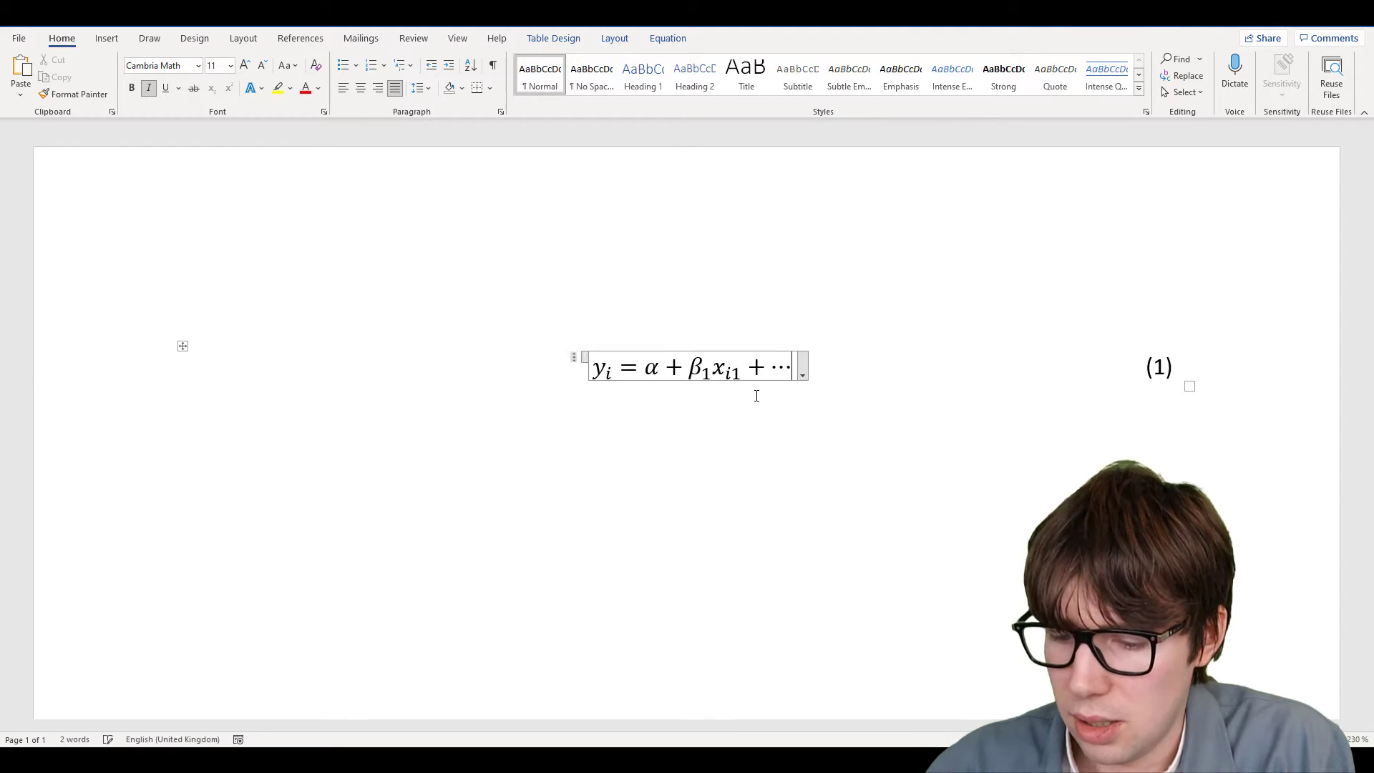
type("+\\beta")
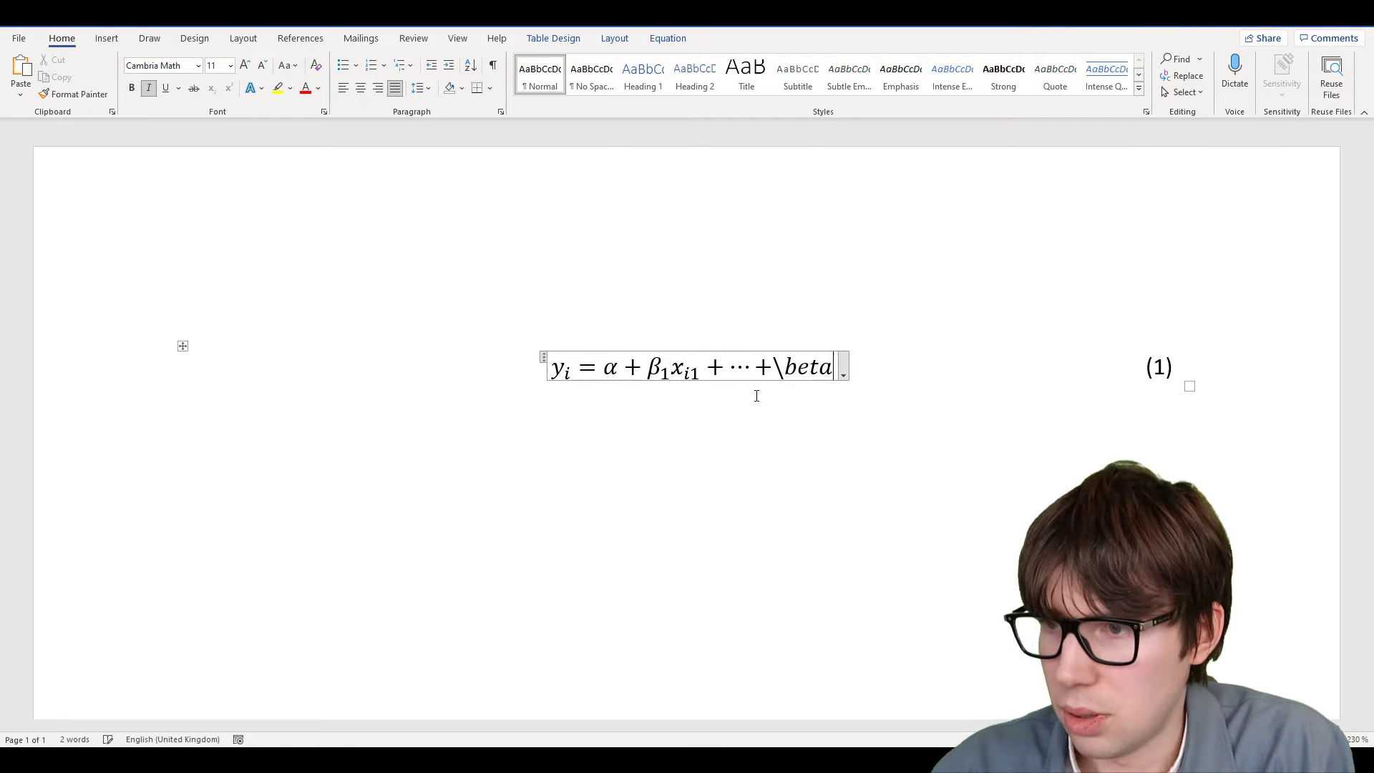
type("_k ")
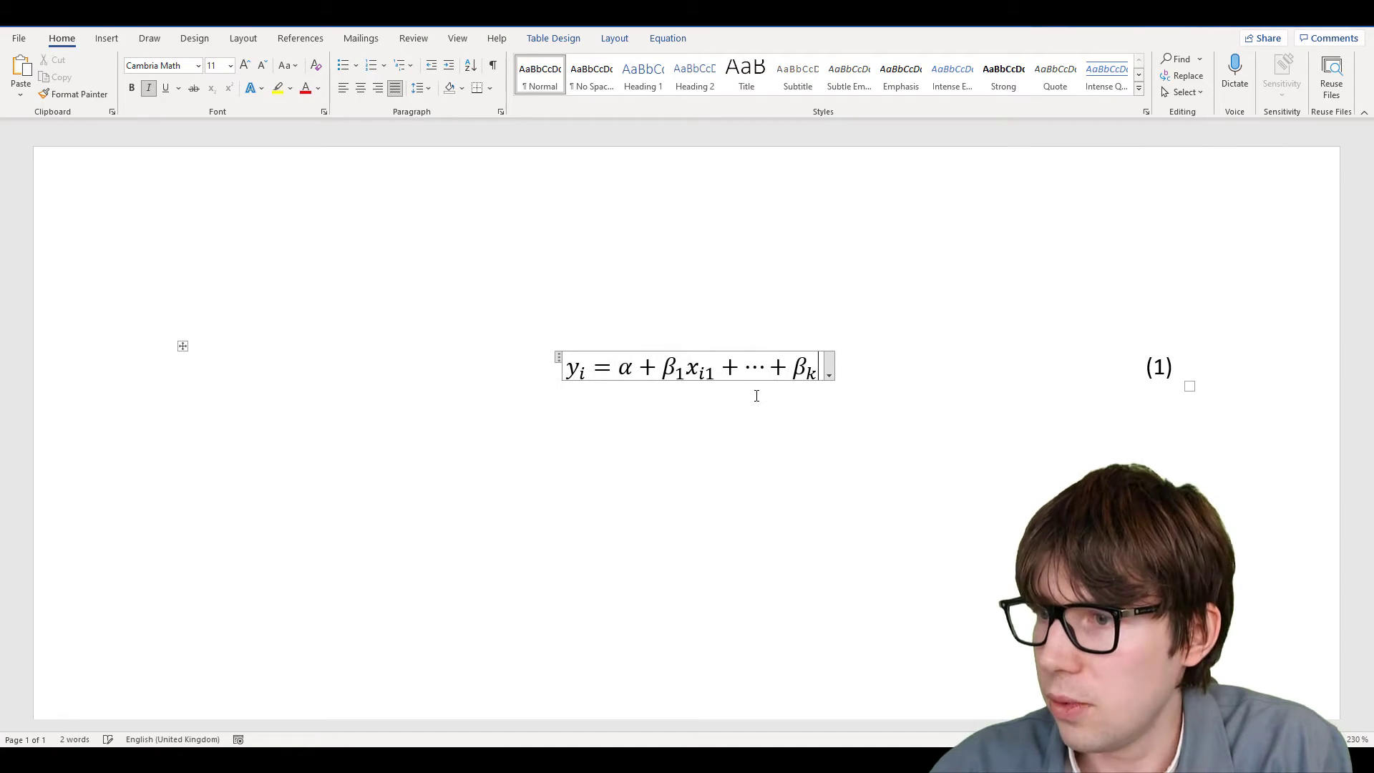
type("x_")
Finish with x_ik, replace the u_i error term with ε_i, and select the equation table
type("(")
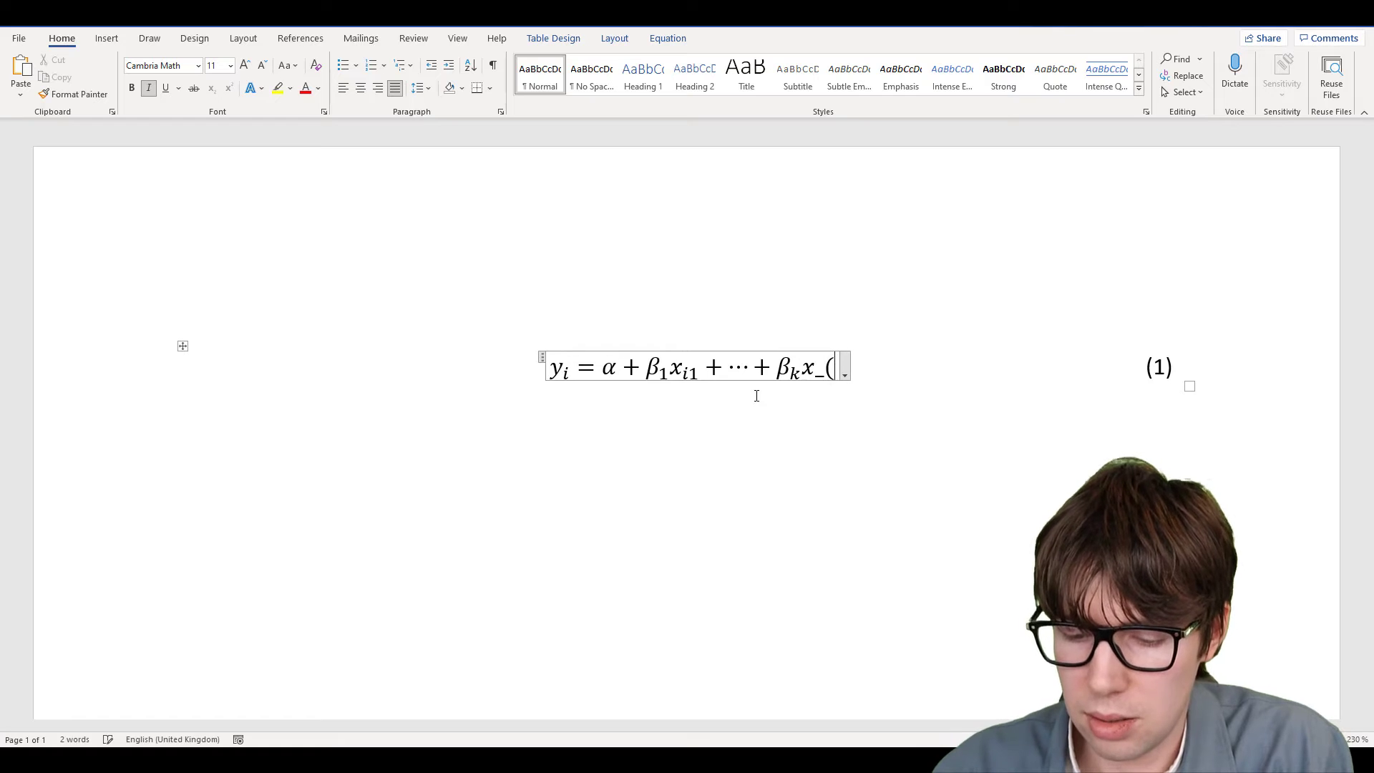
type("ik) ")
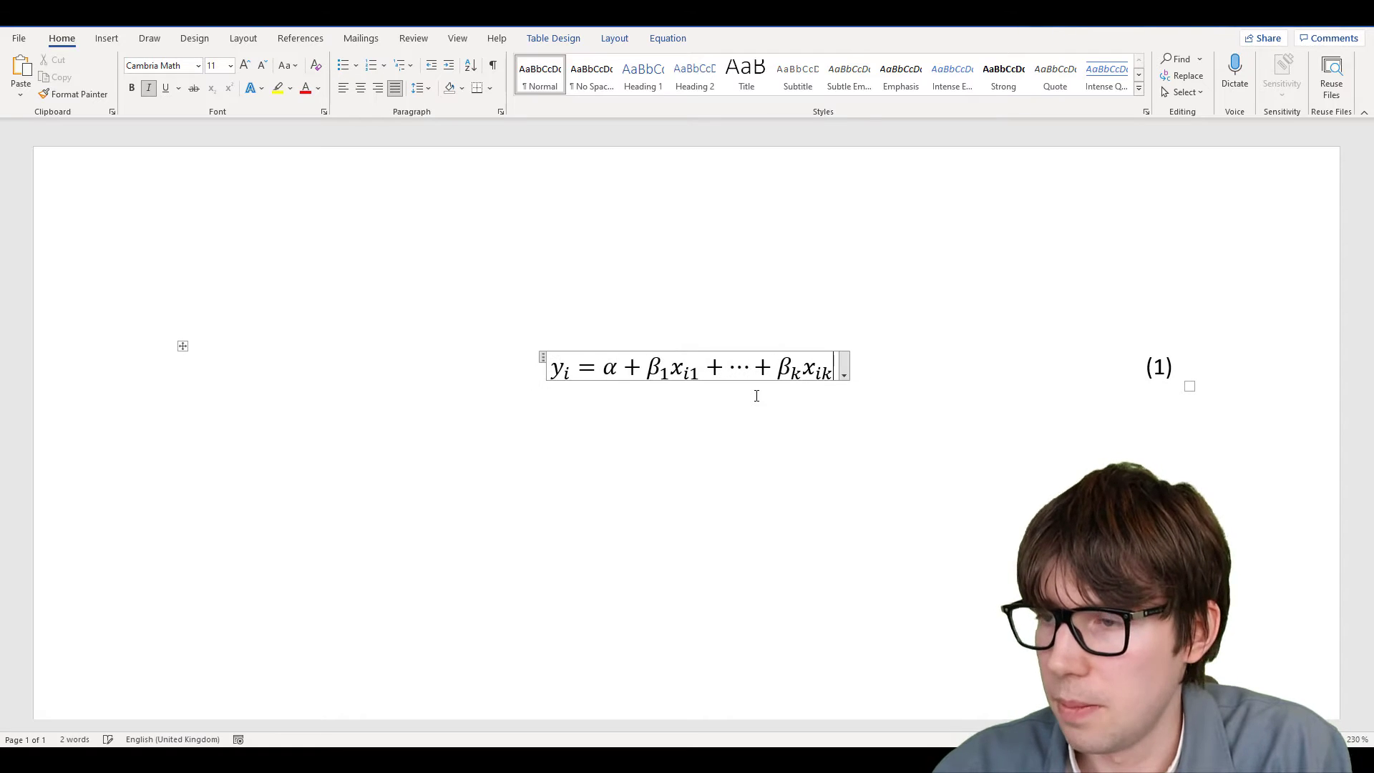
type("+")
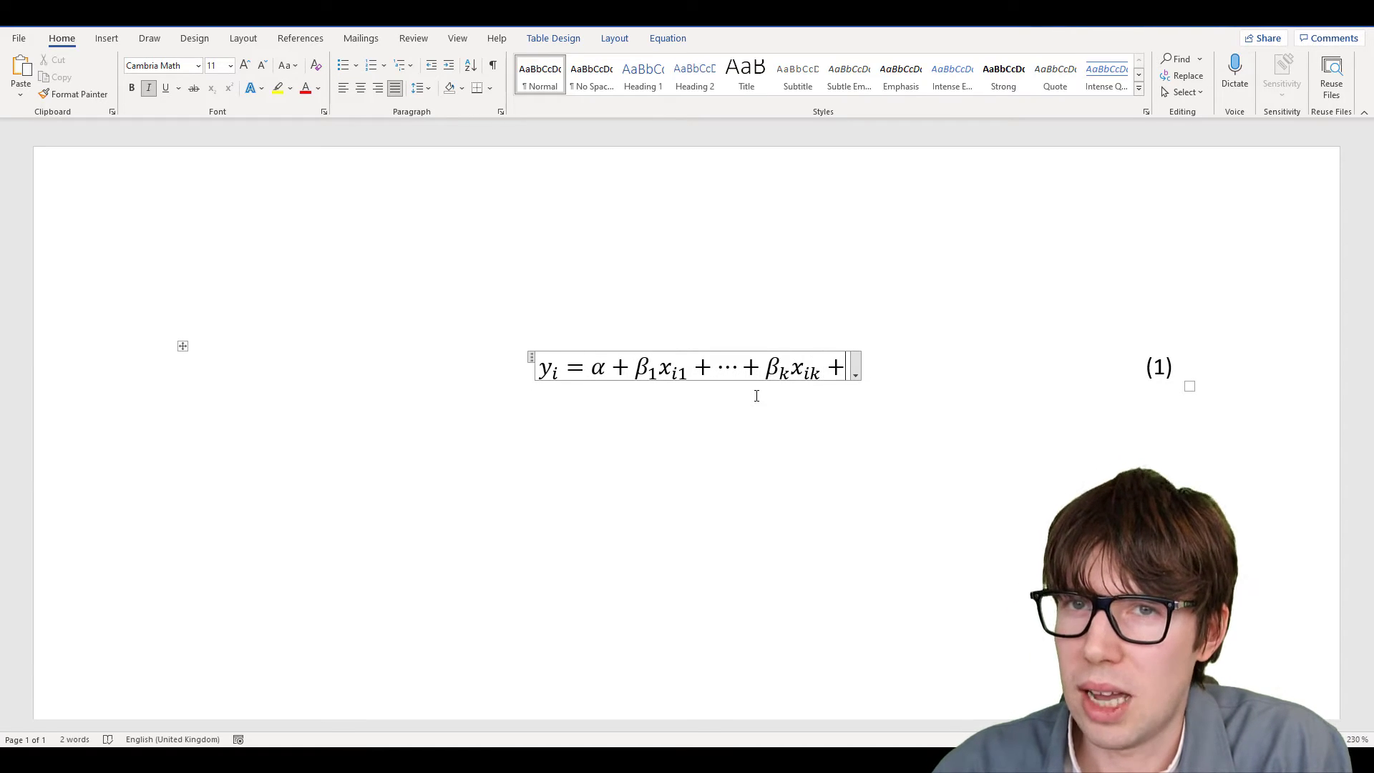
type("u_i")
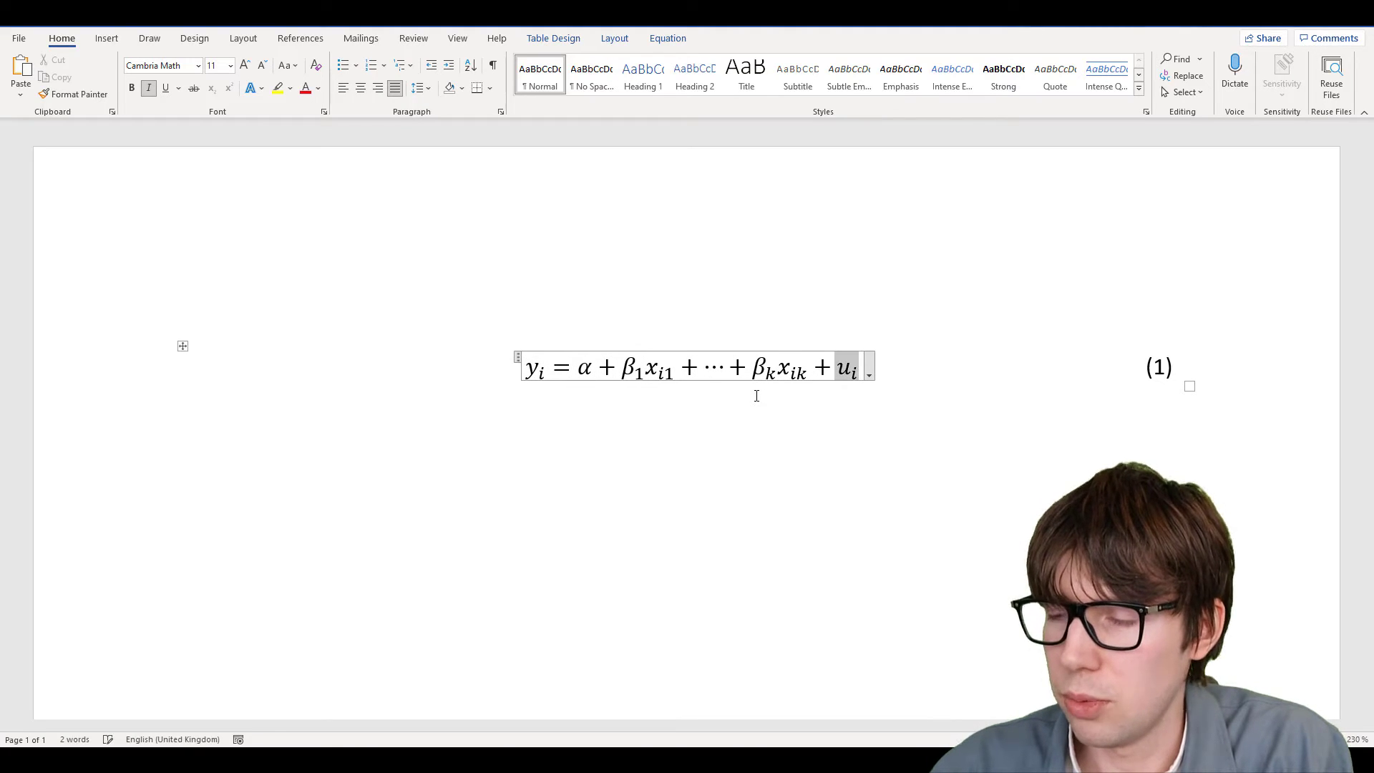
key("BackSpace")
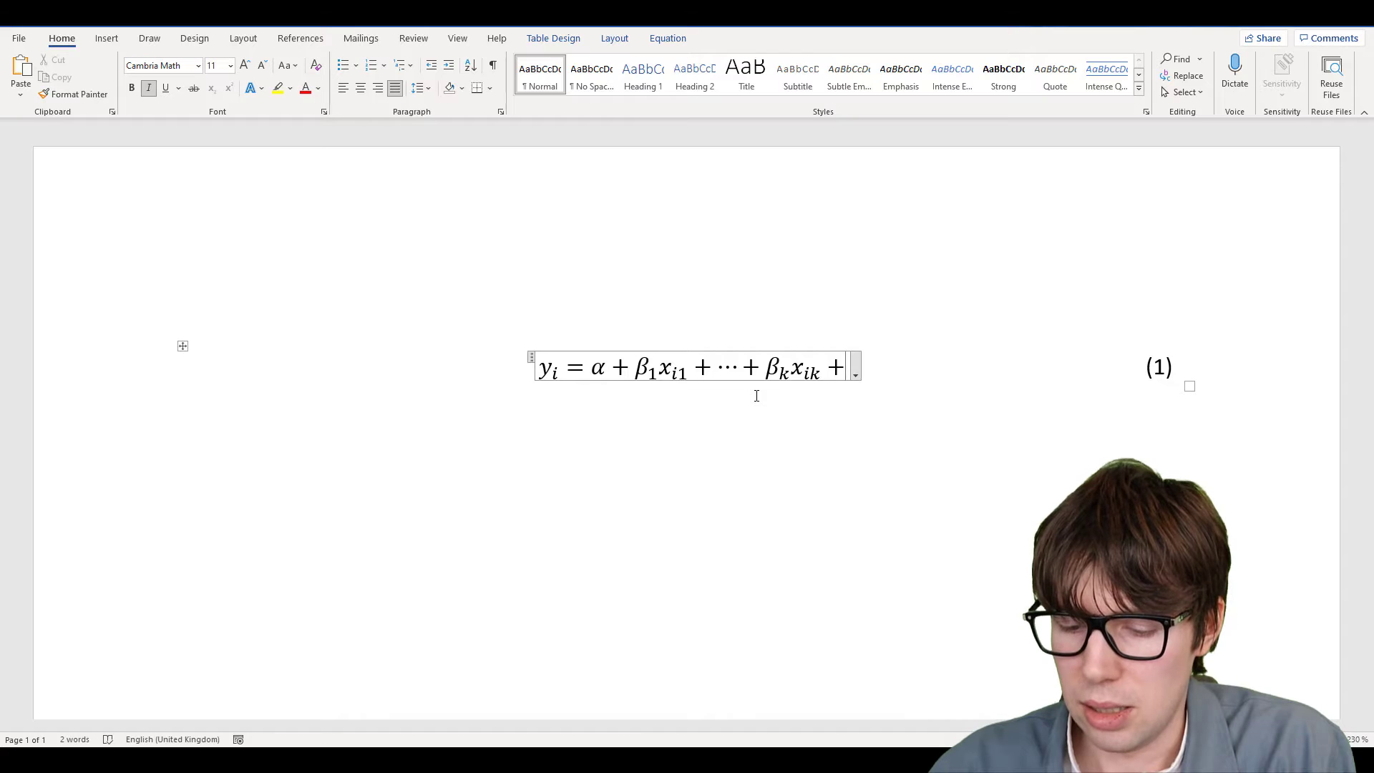
type("\\varep")
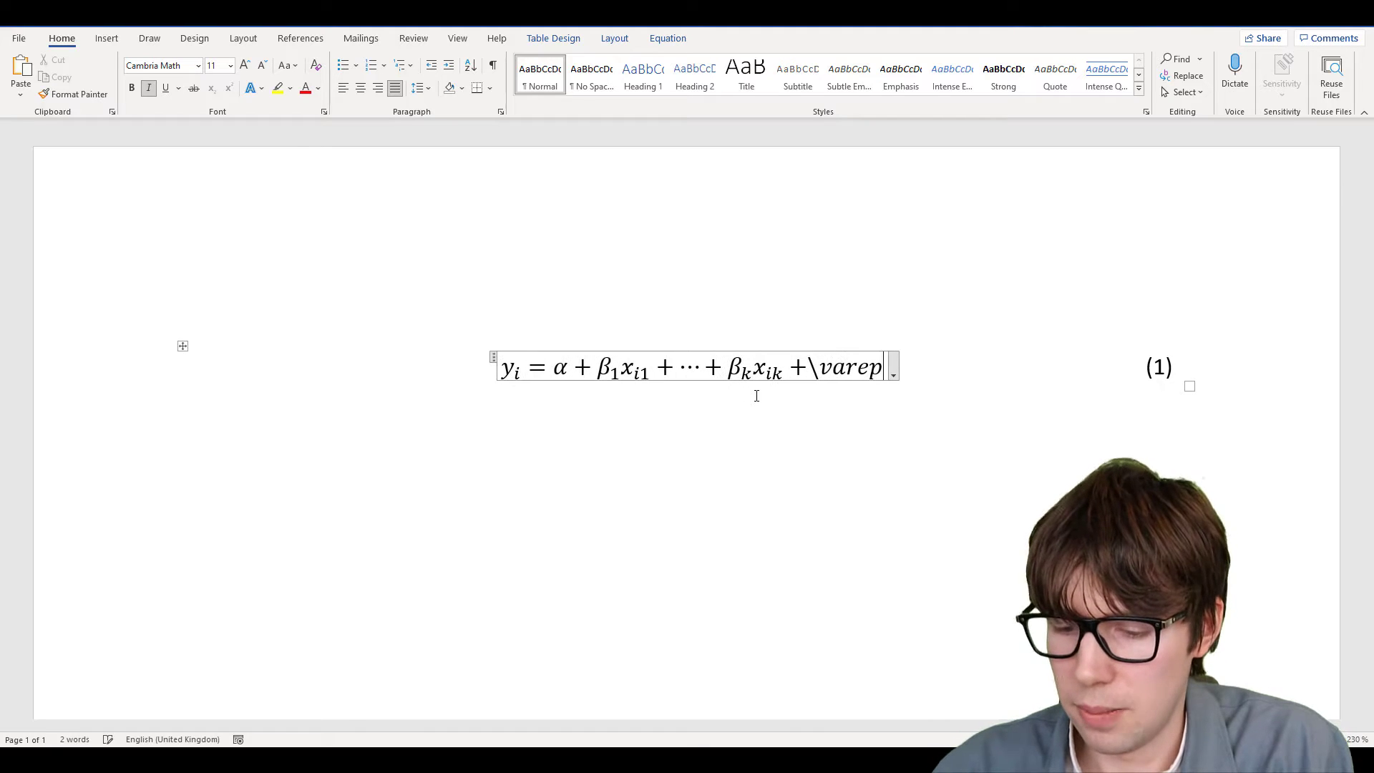
type("silon ")
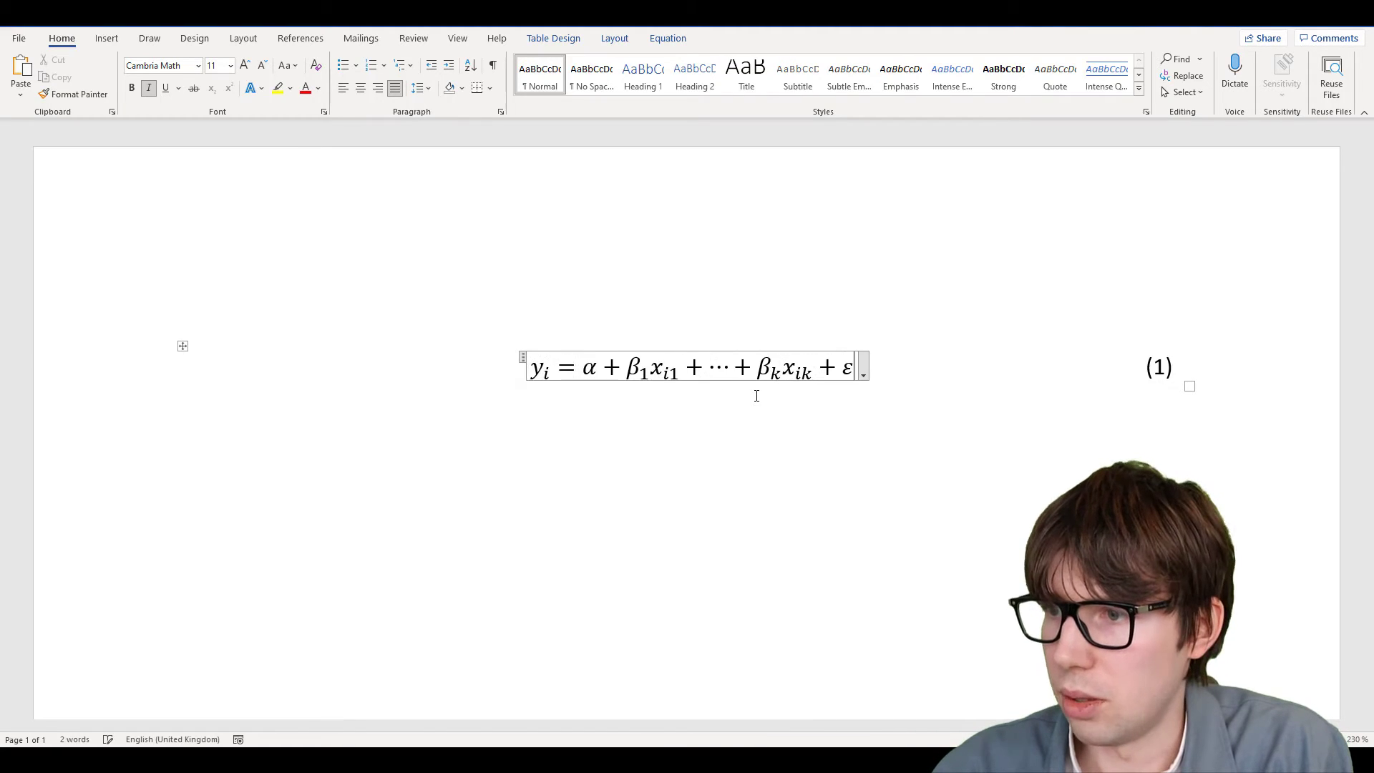
type("_i")
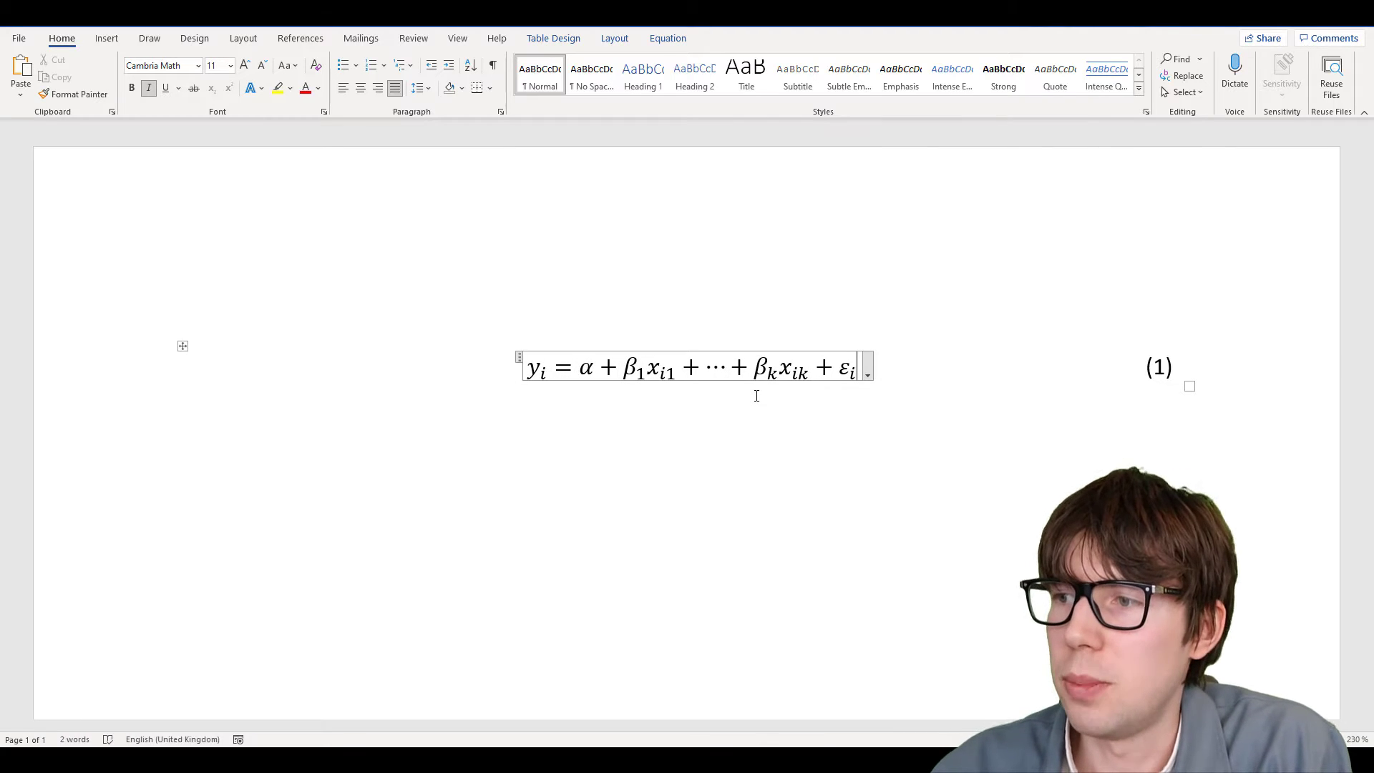
left_click(632, 475)
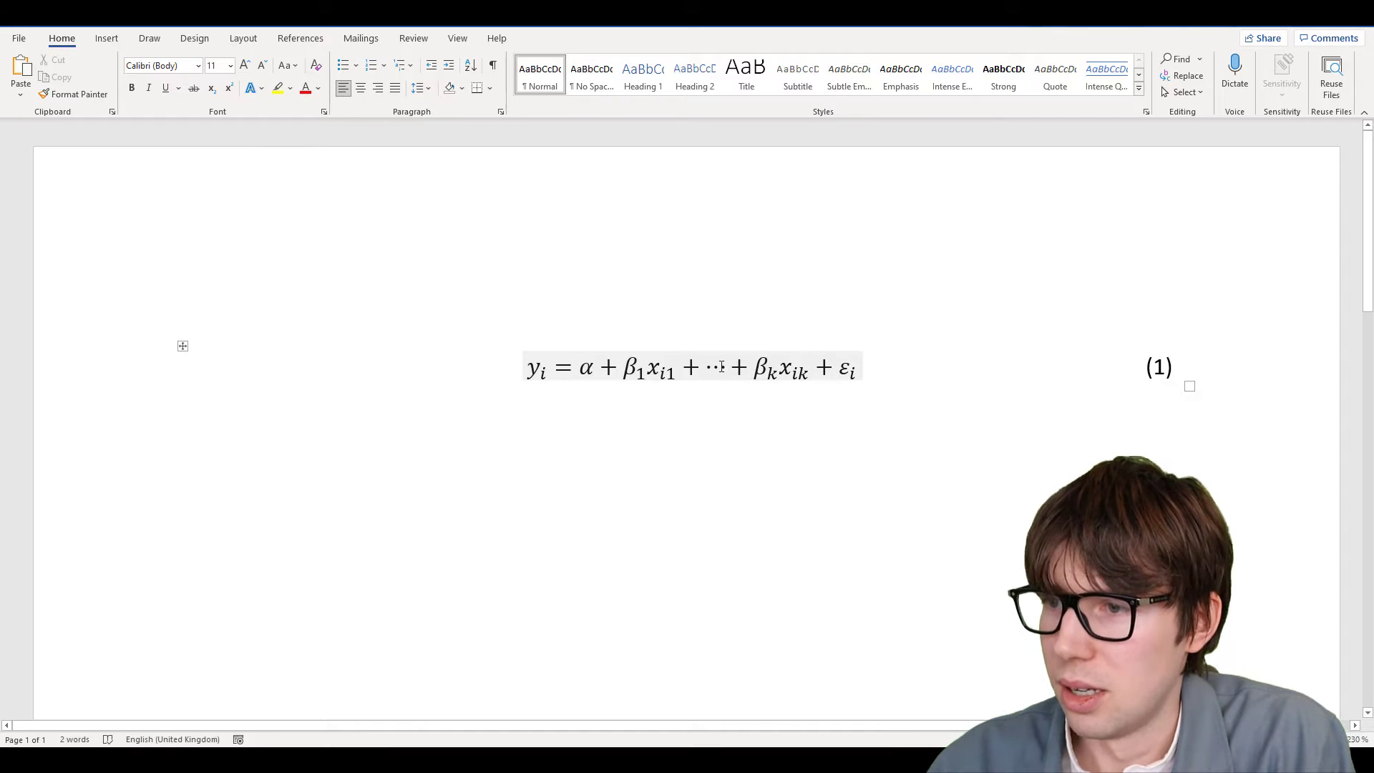
left_click(777, 366)
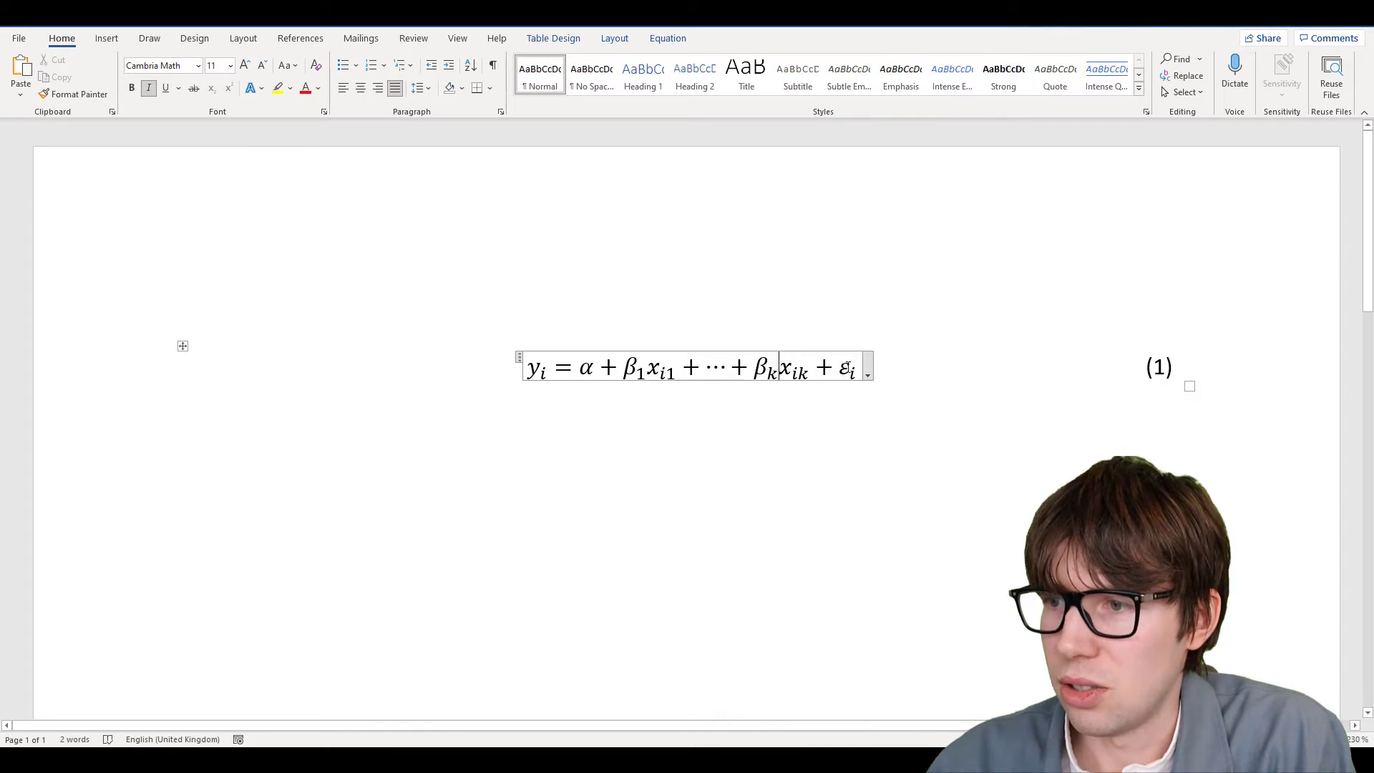
left_click(183, 346)
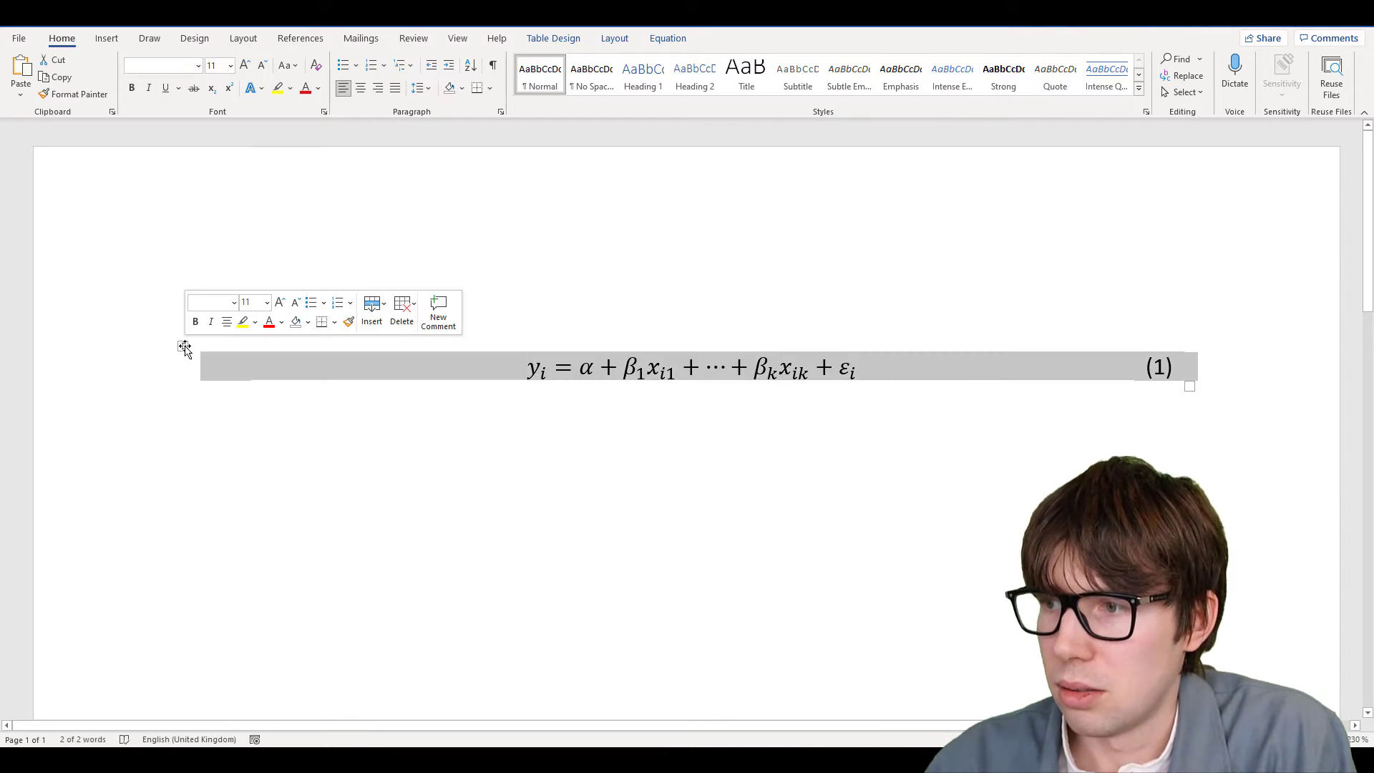
Paste a copy of the equation table below and delete its middle β terms
left_click(241, 475)
key("ctrl+v")
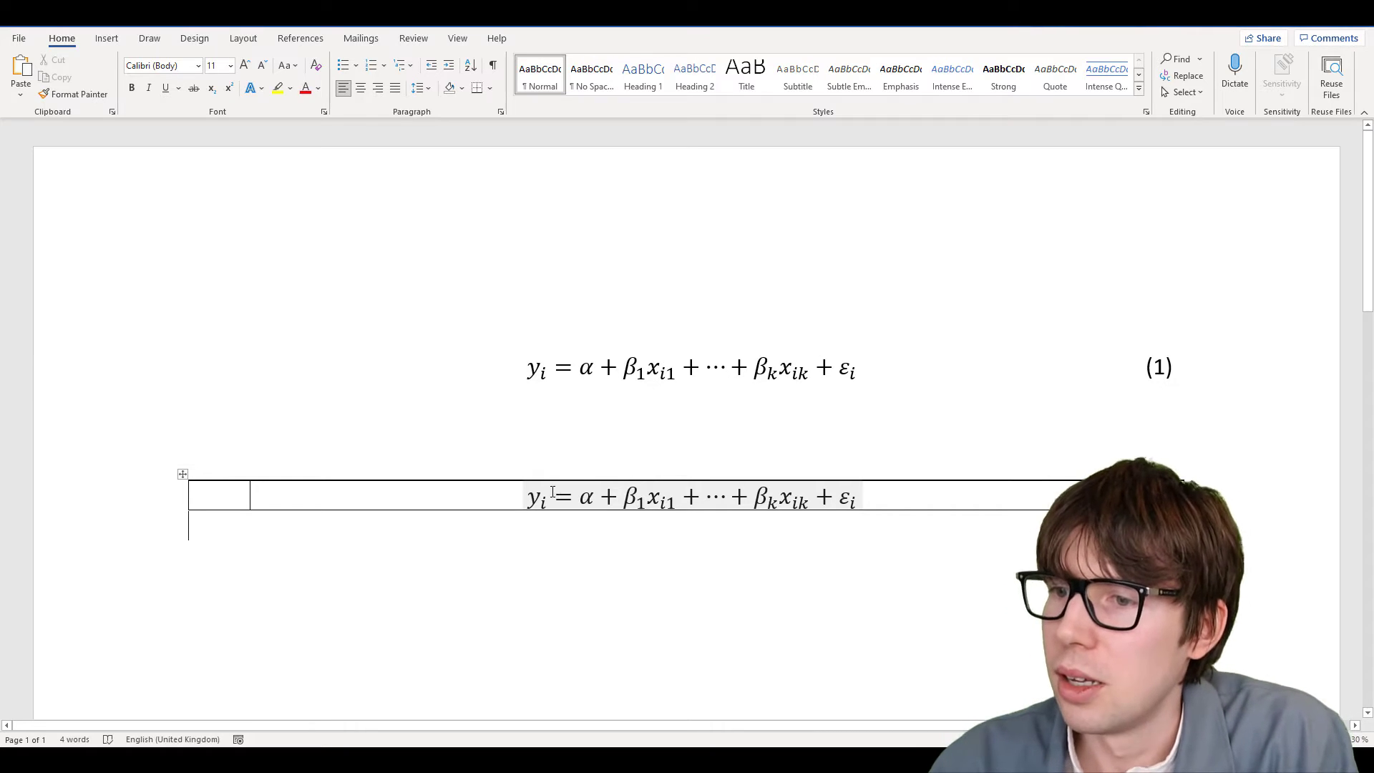
left_click_drag(625, 494, 801, 499)
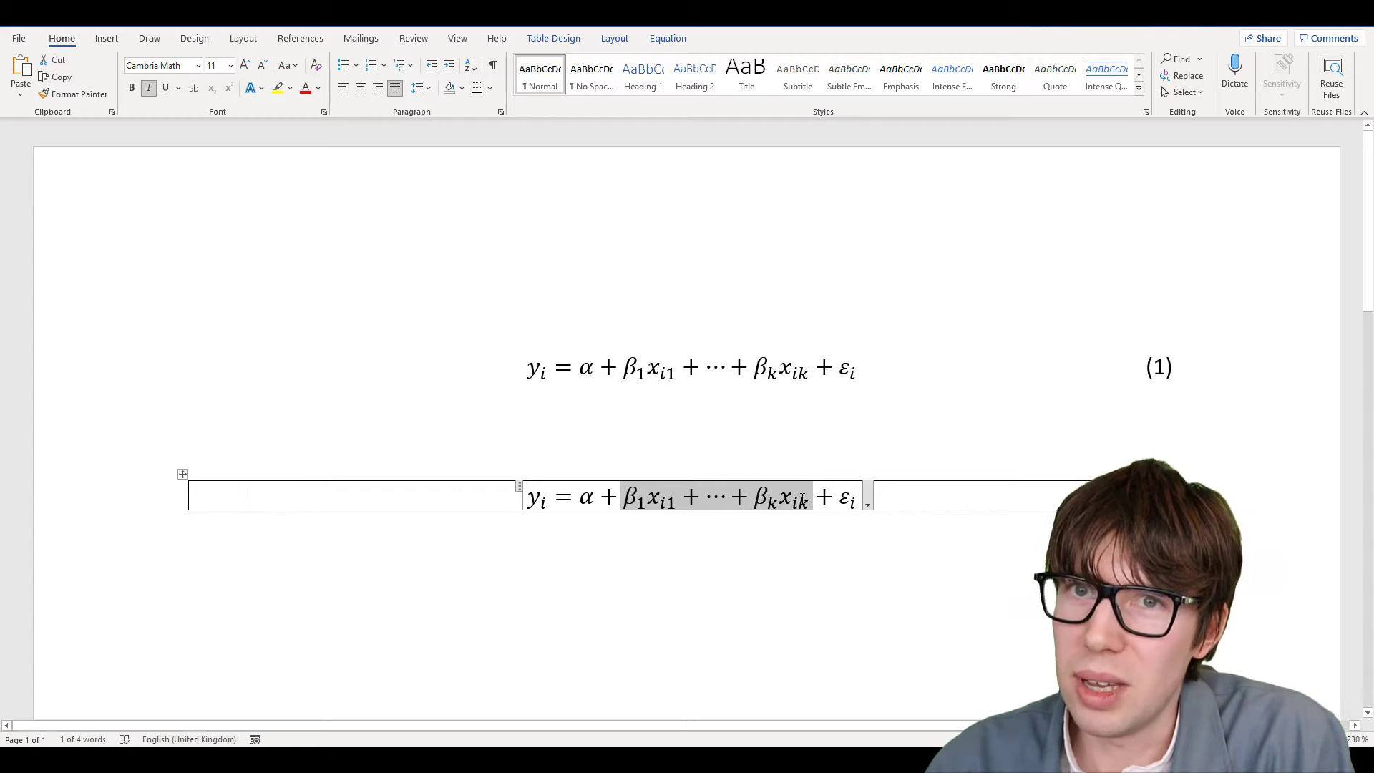
key("Delete")
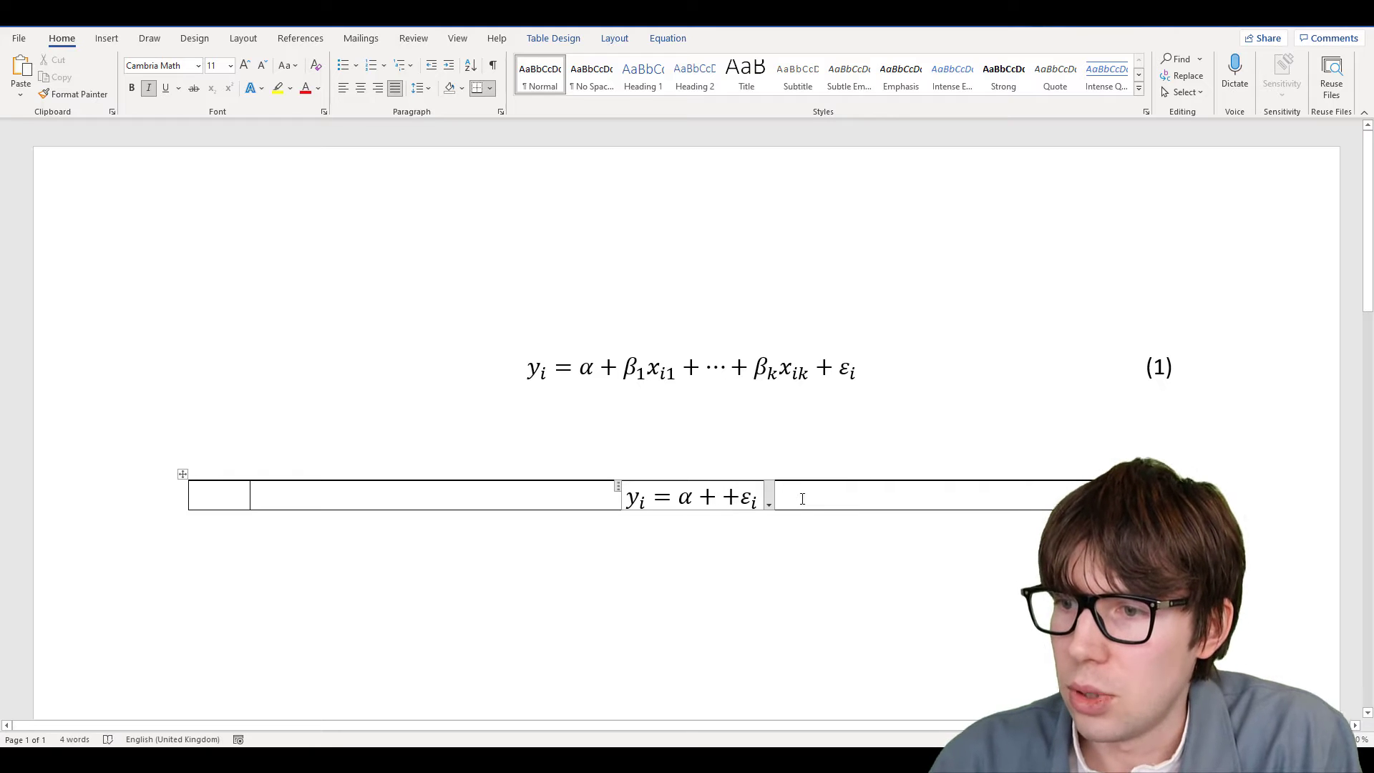
Insert the summation Σ from j=1 to k of β_j x_ij into the copied equation
type("\\sum")
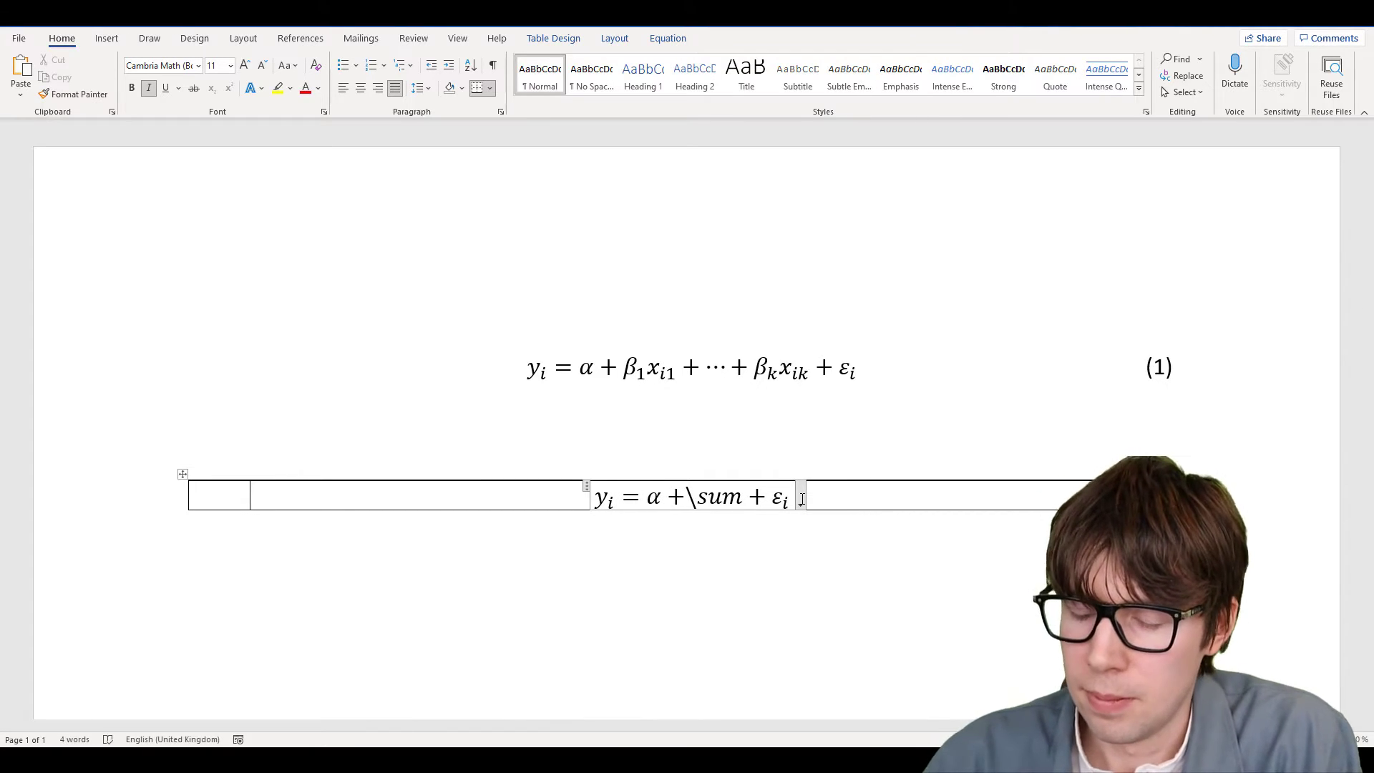
type("_")
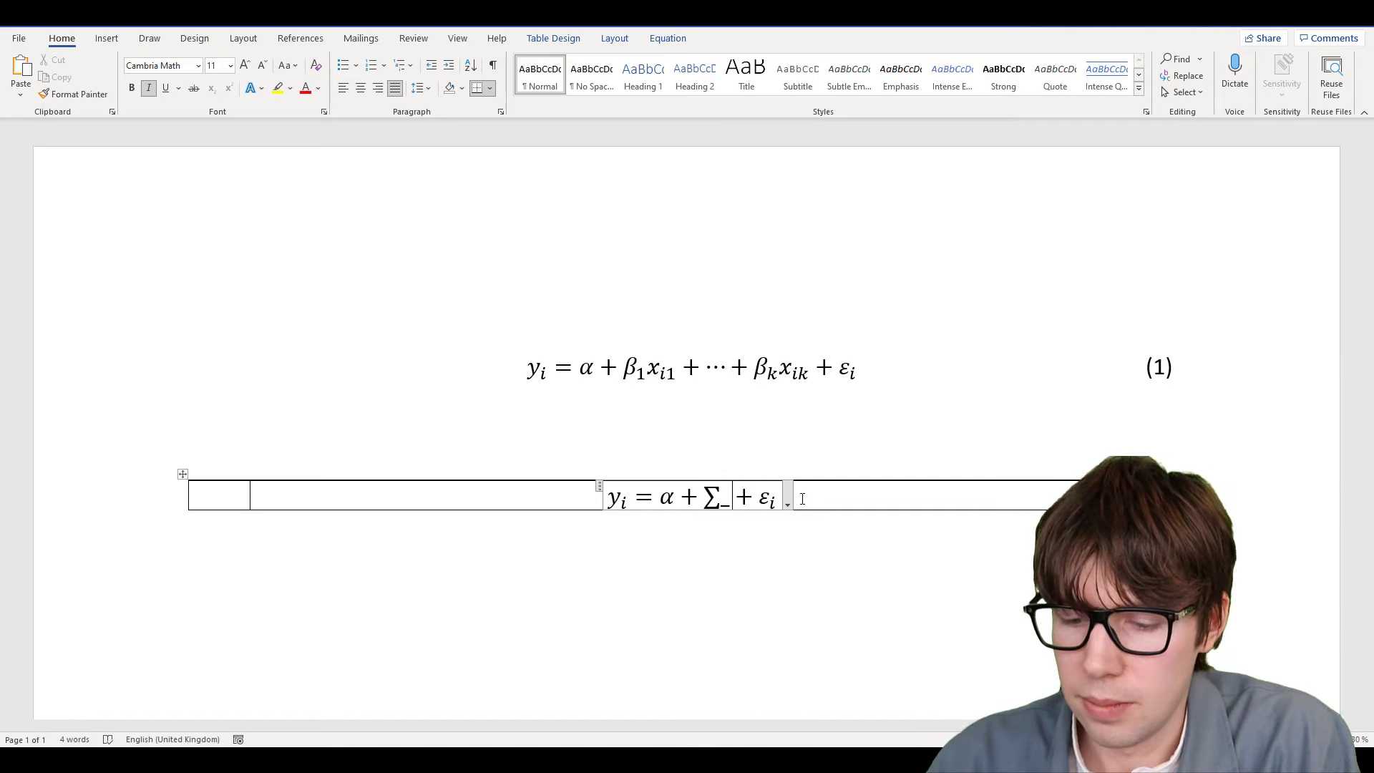
type("(")
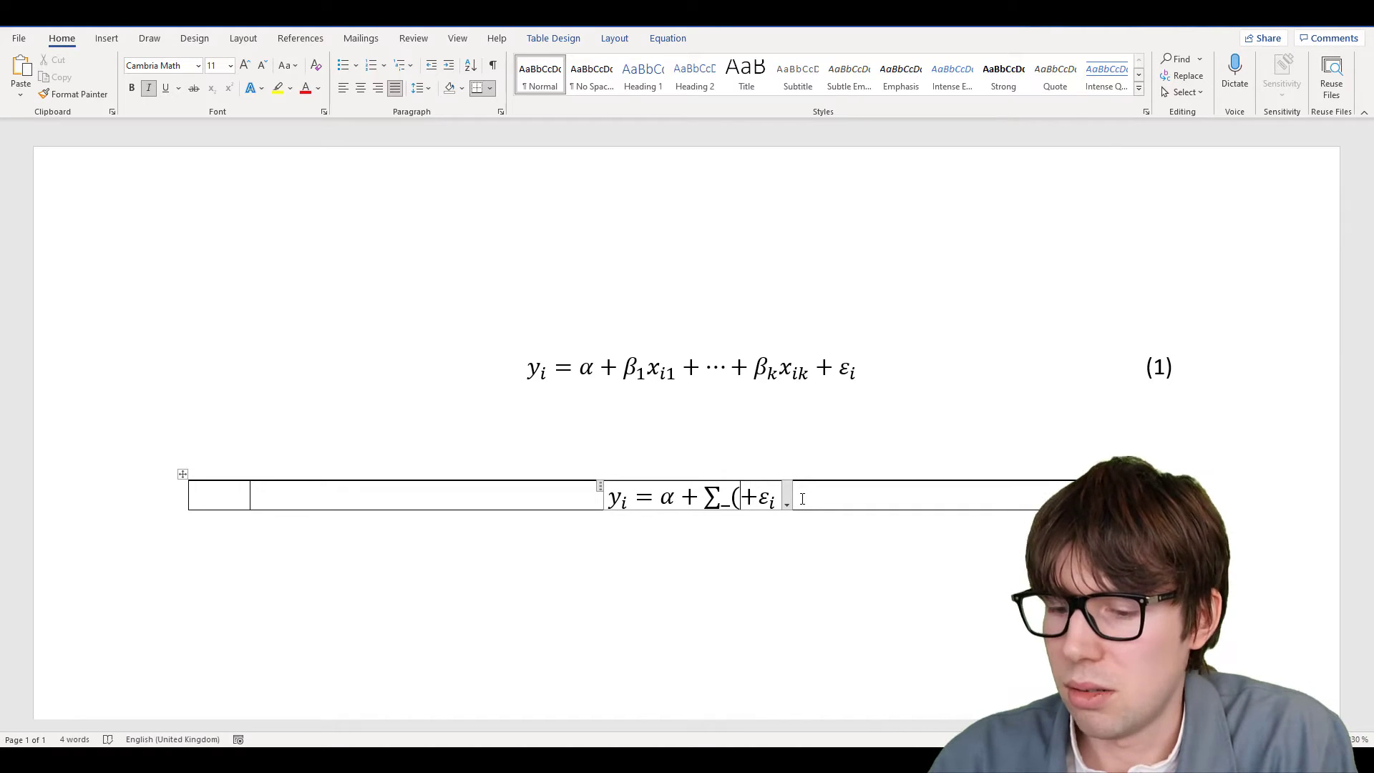
type("i=1")
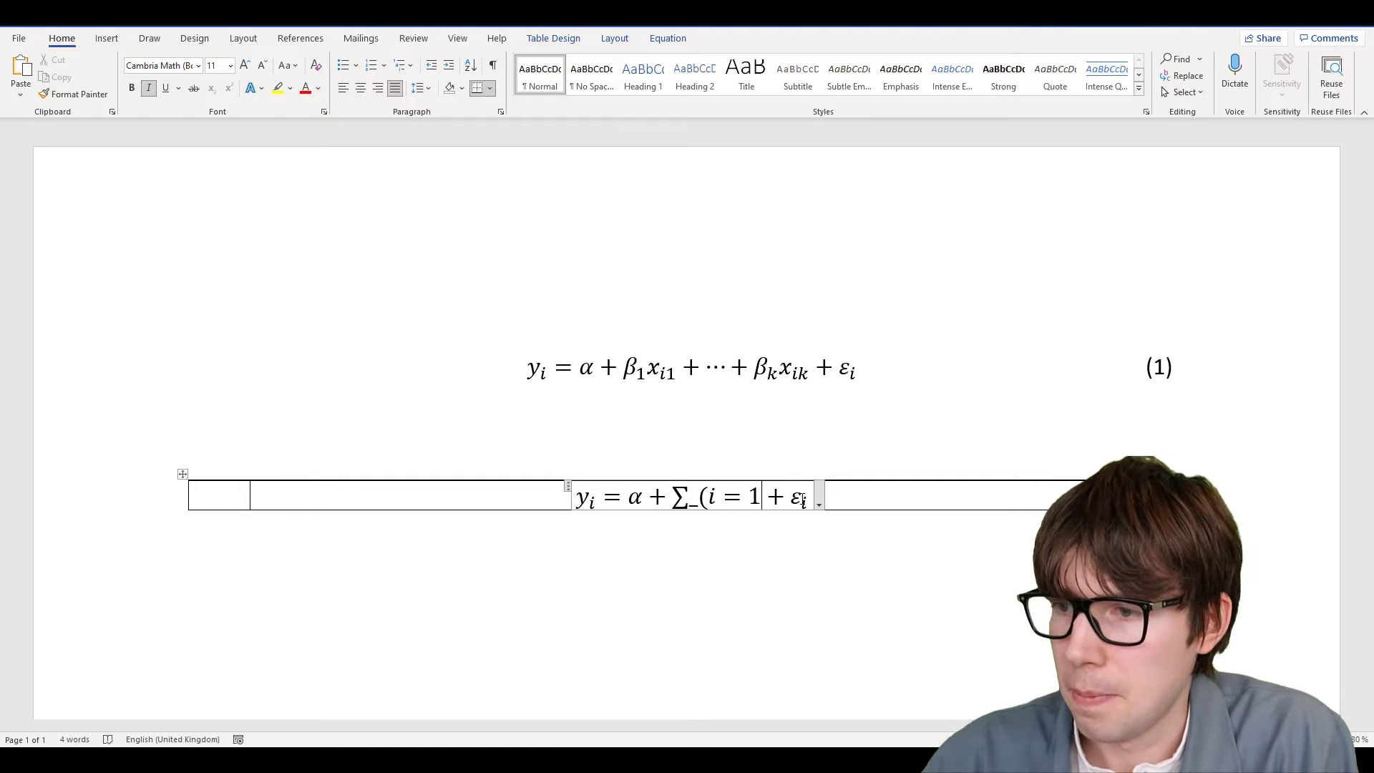
key("BackSpace")
key("BackSpace")
key("BackSpace")
type("j = ")
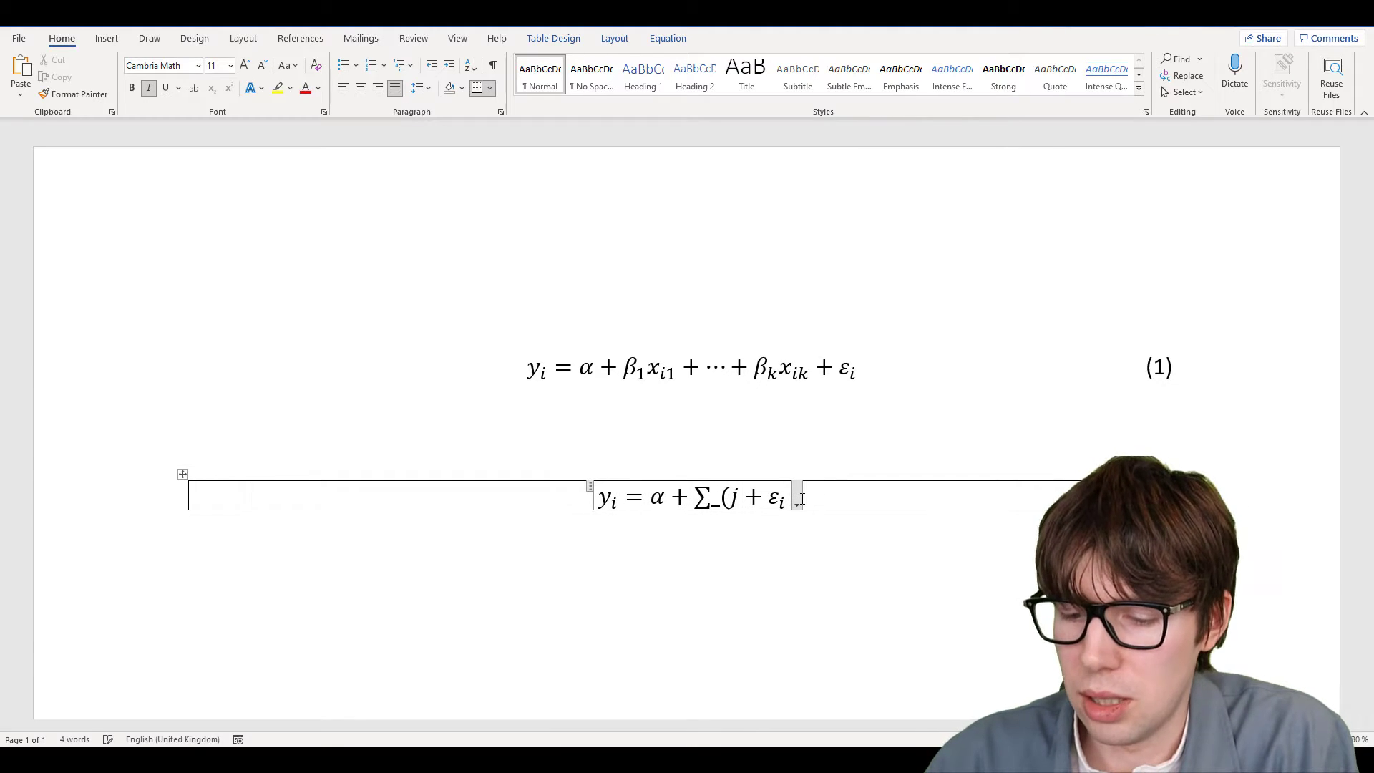
type("1 ")
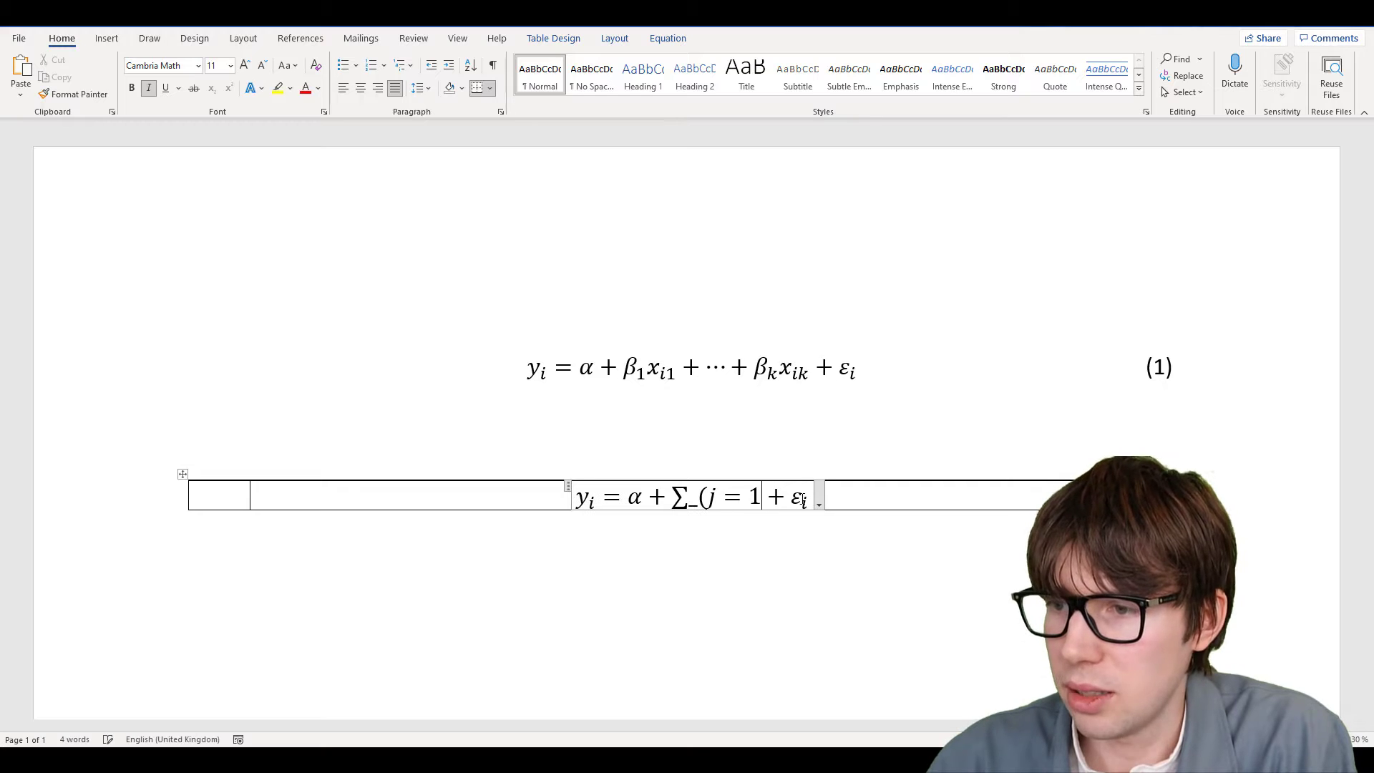
type(")")
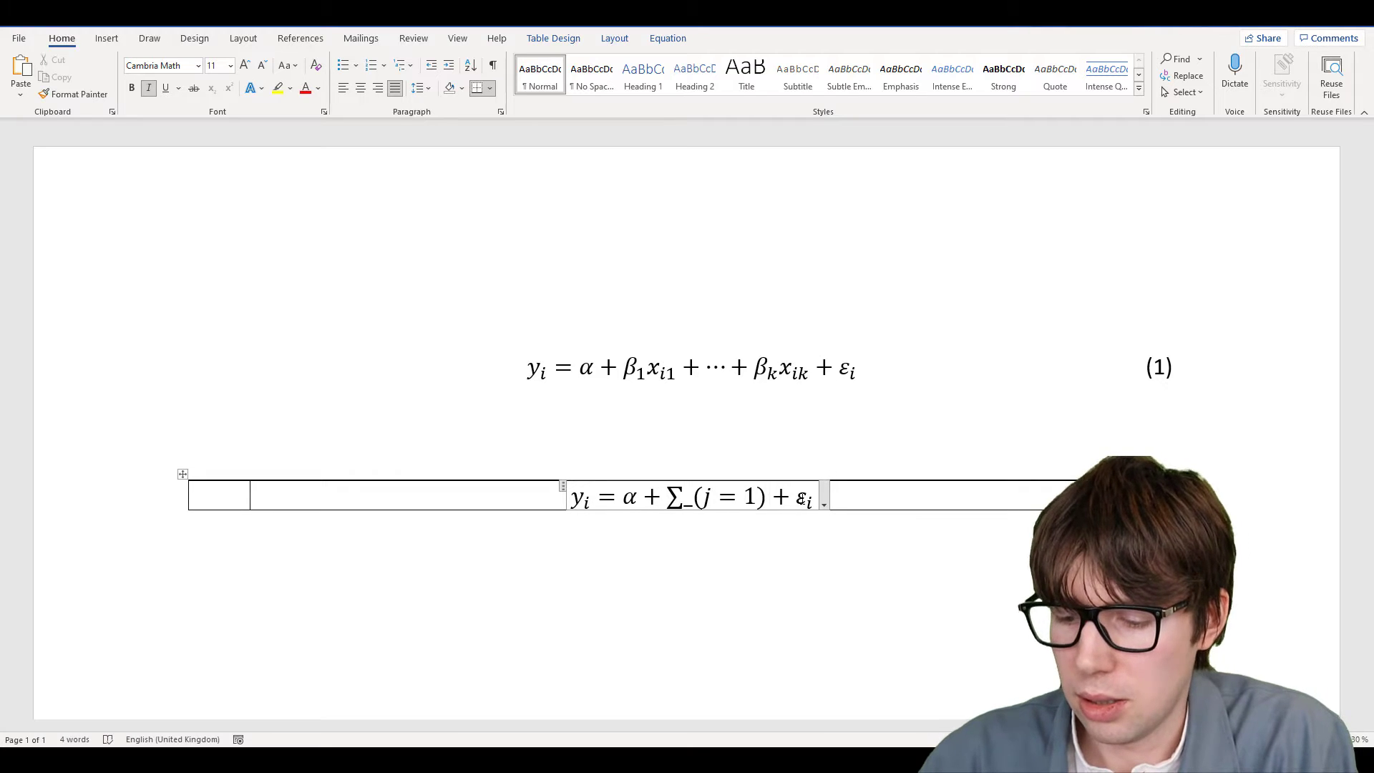
type("^")
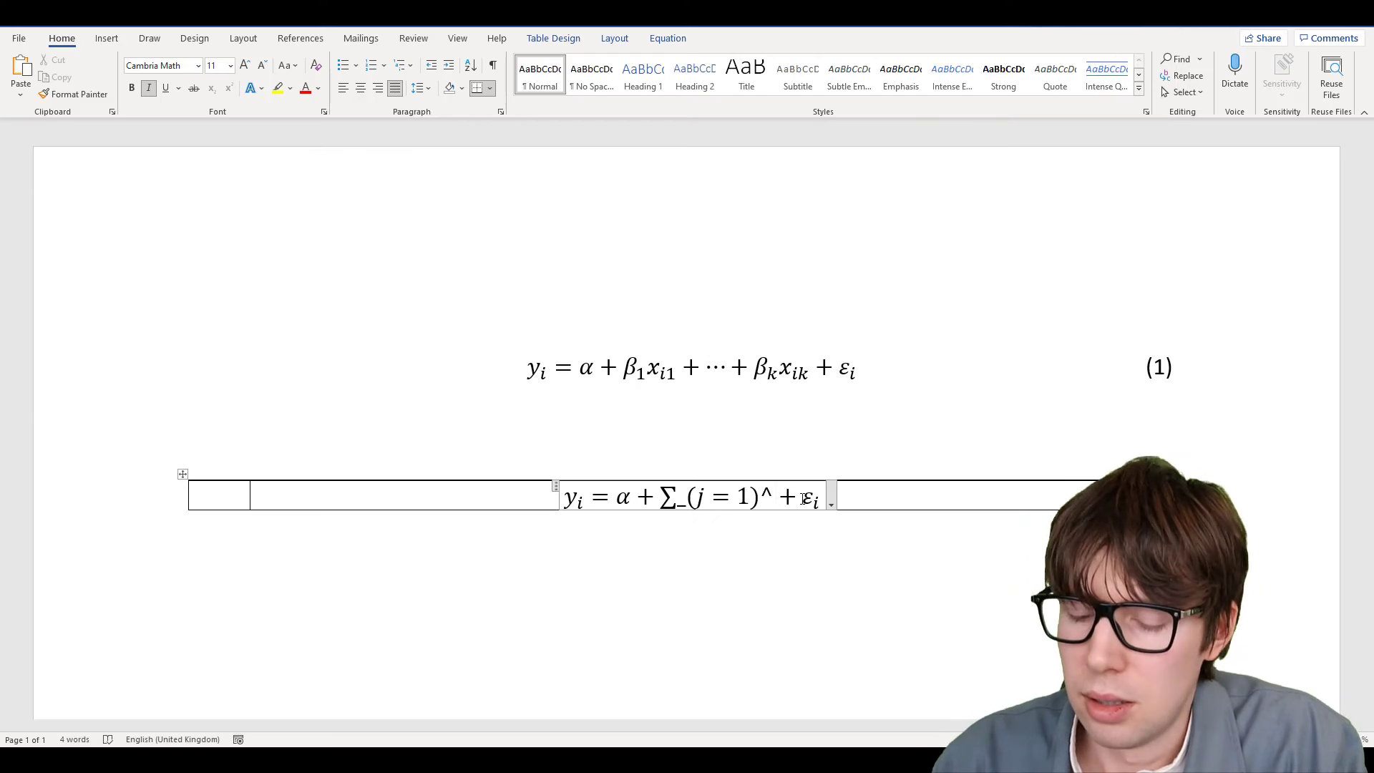
type("k ⬚")
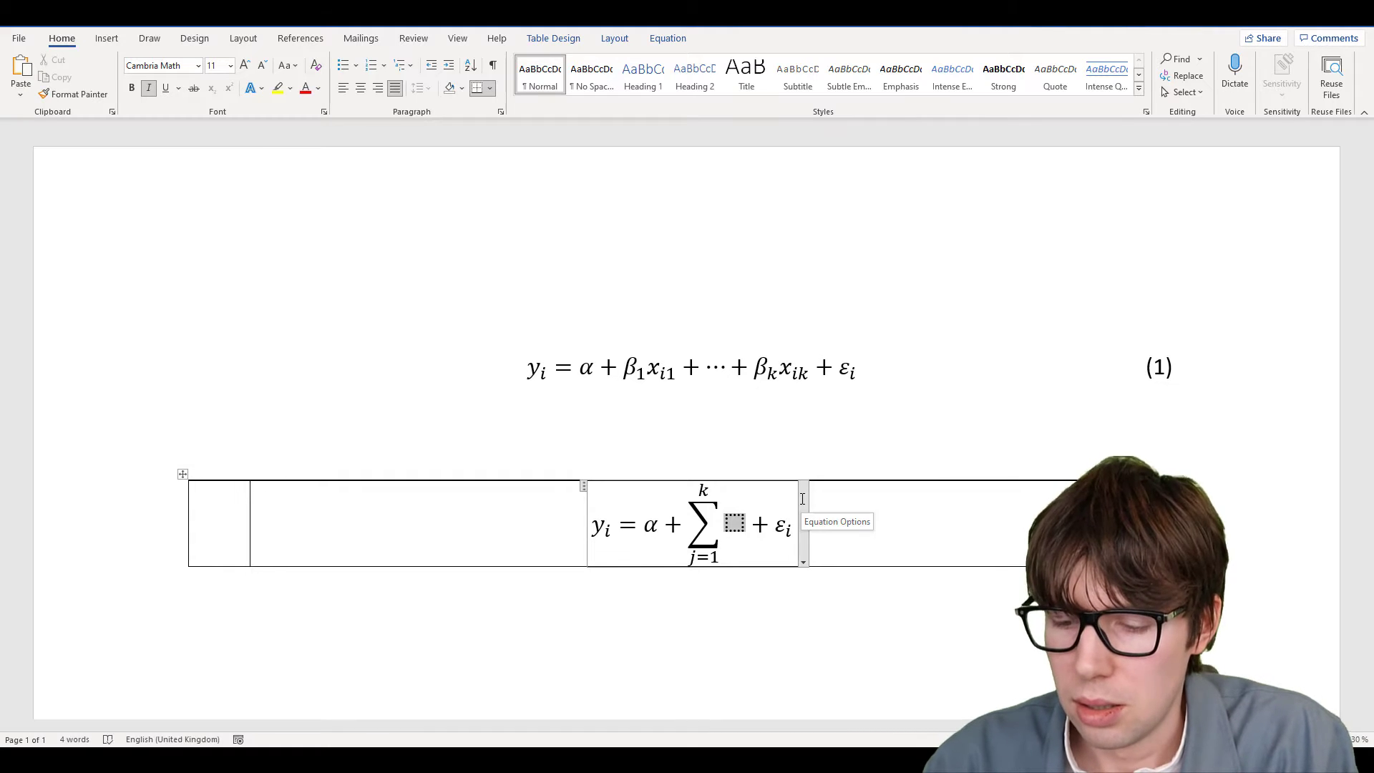
type("\beta_")
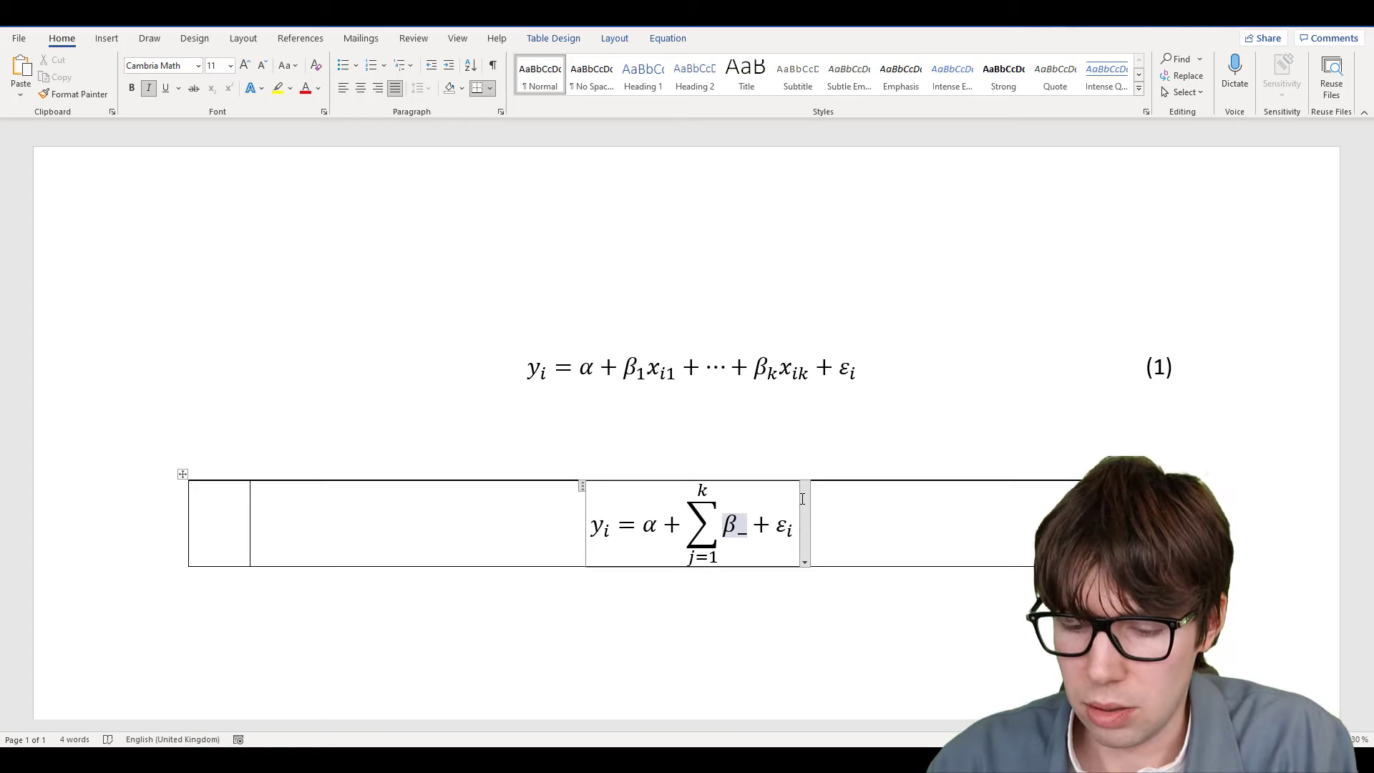
type("j")
key("Right")
type("x_(")
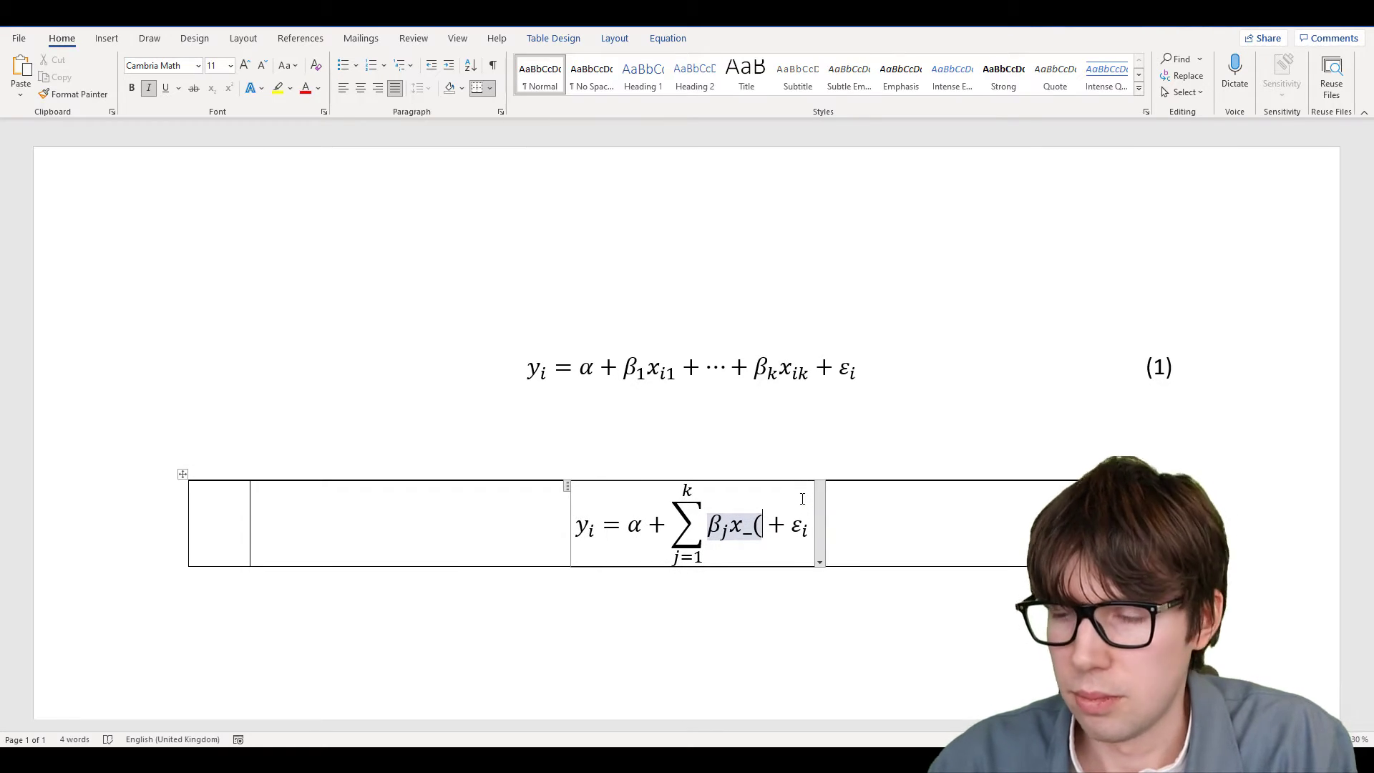
type("ij")
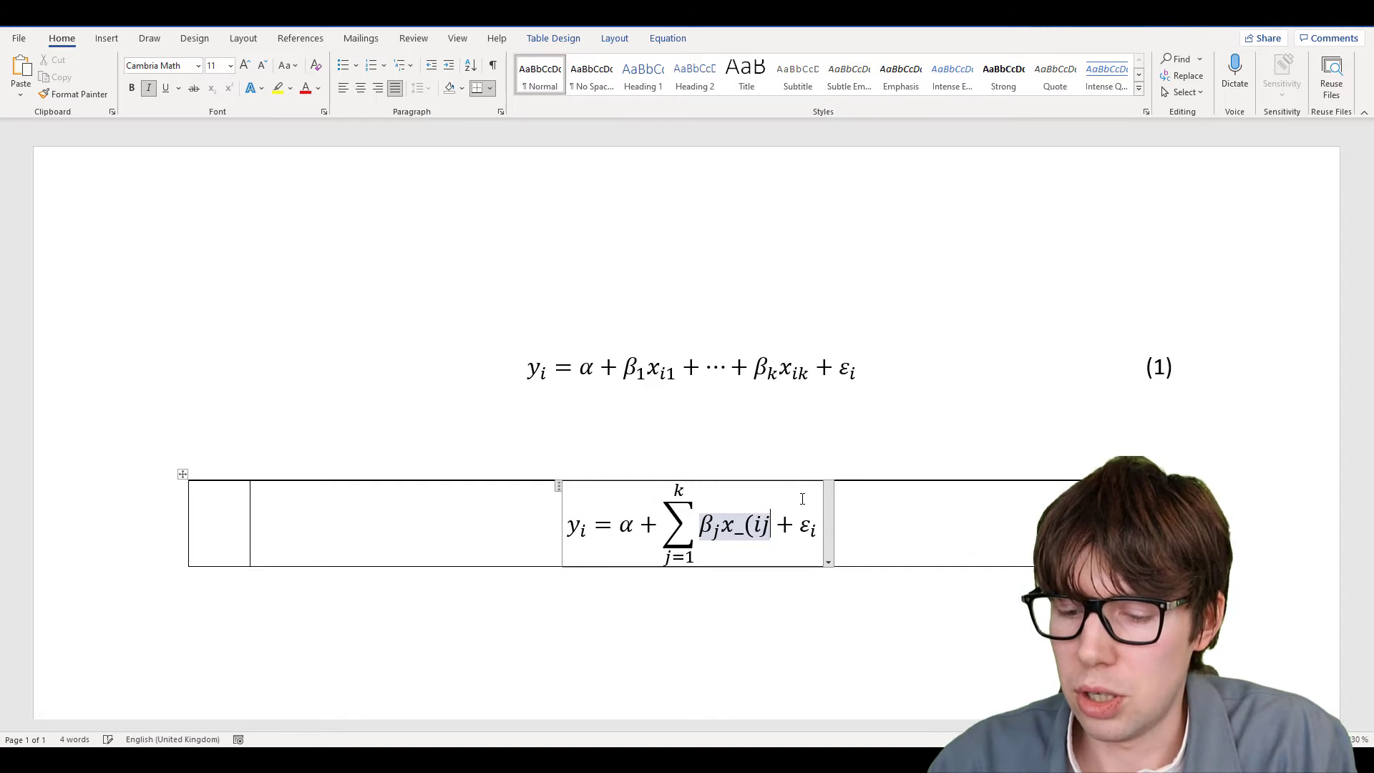
type(")")
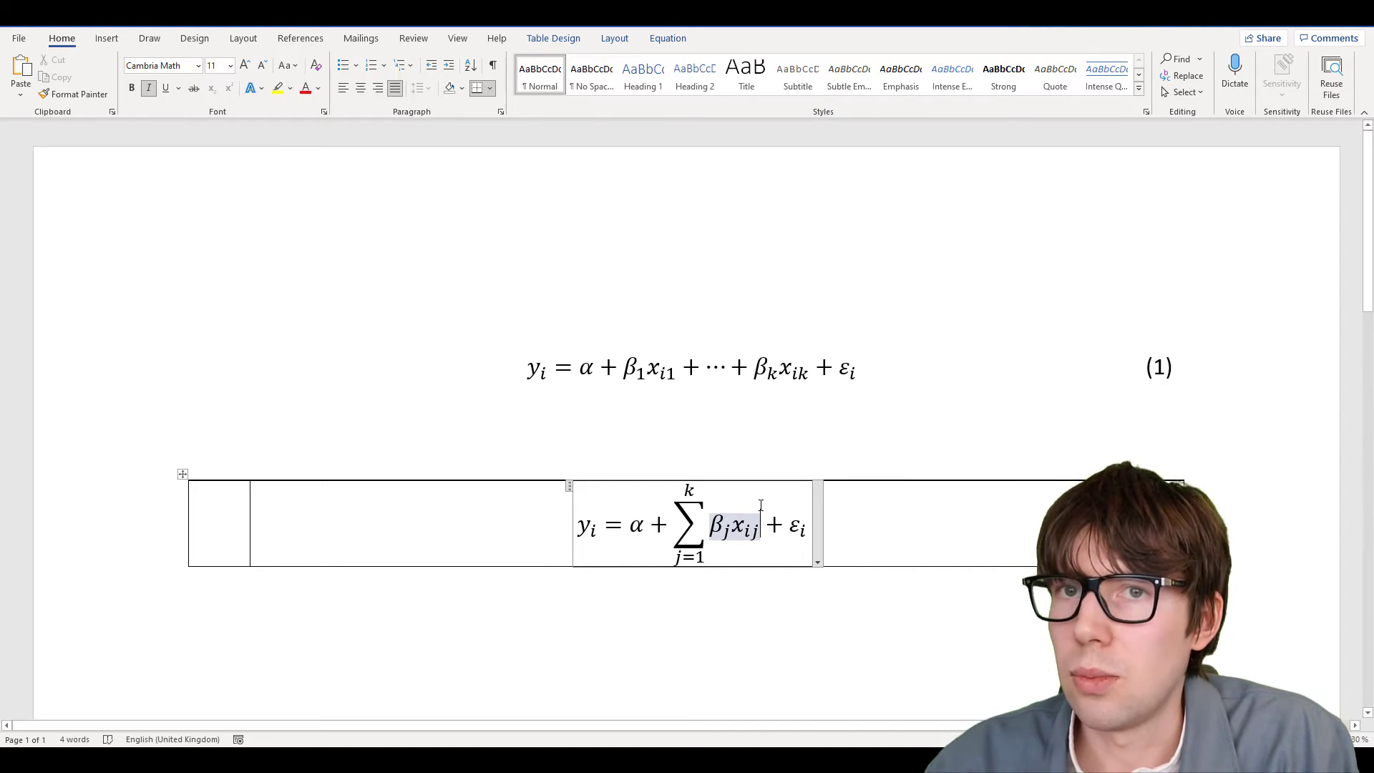
left_click(583, 605)
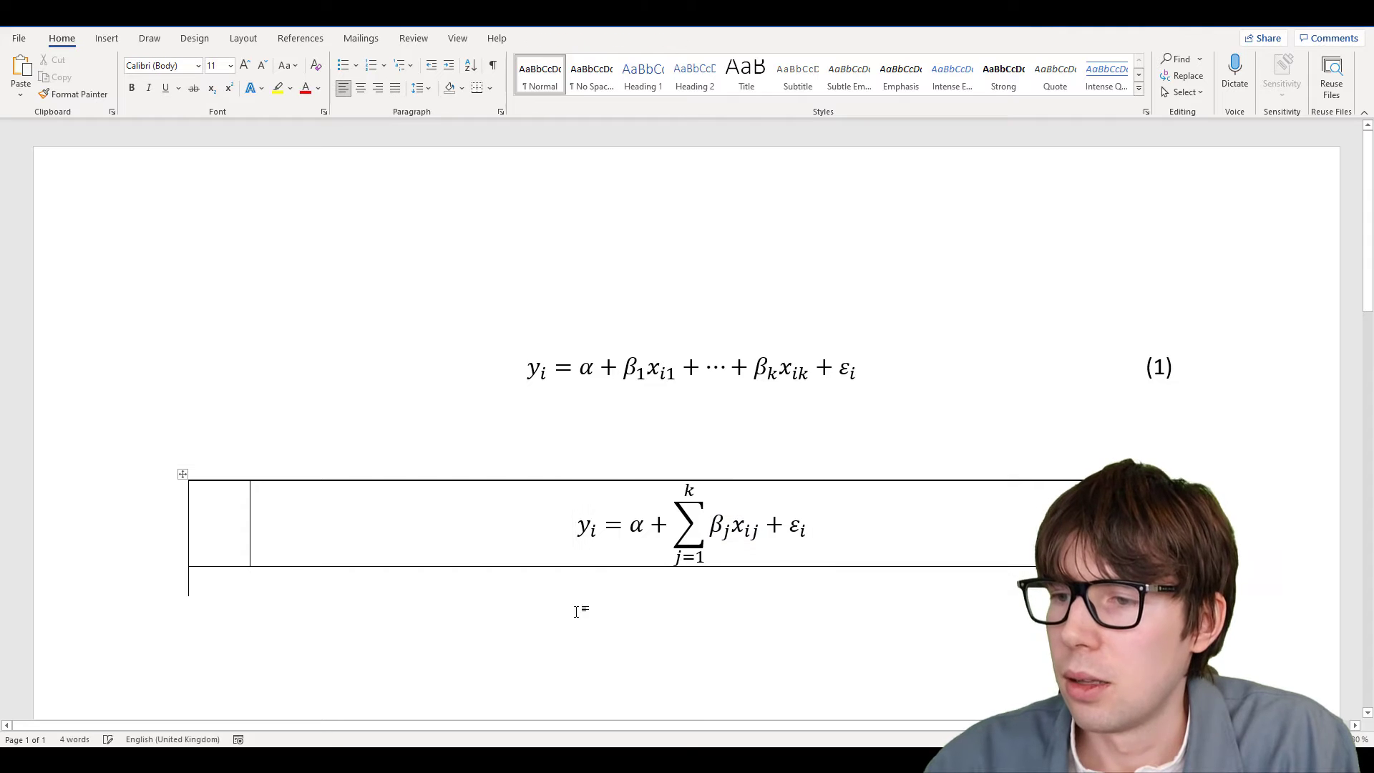
Remove all borders from the second equation table through Table Properties
left_click(181, 474)
right_click(182, 475)
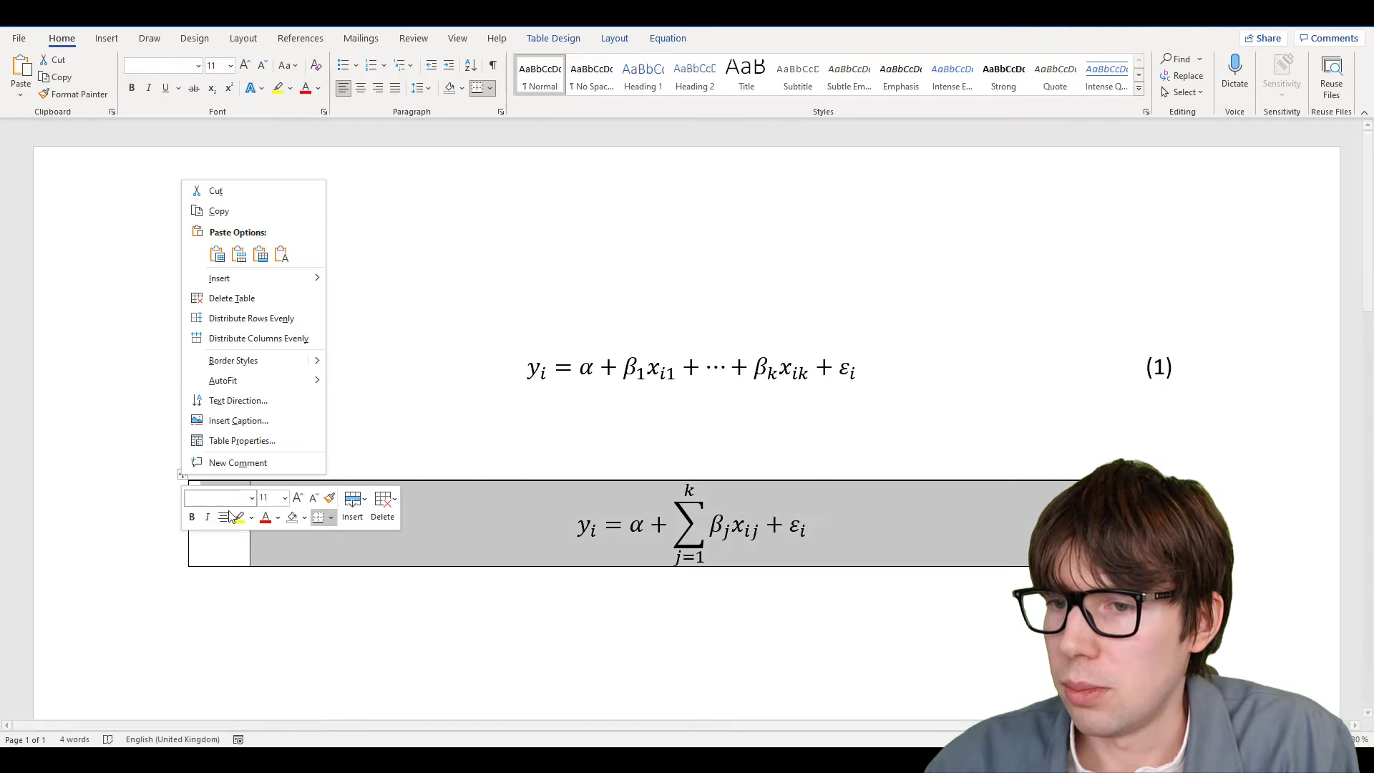
left_click(286, 439)
left_click(717, 480)
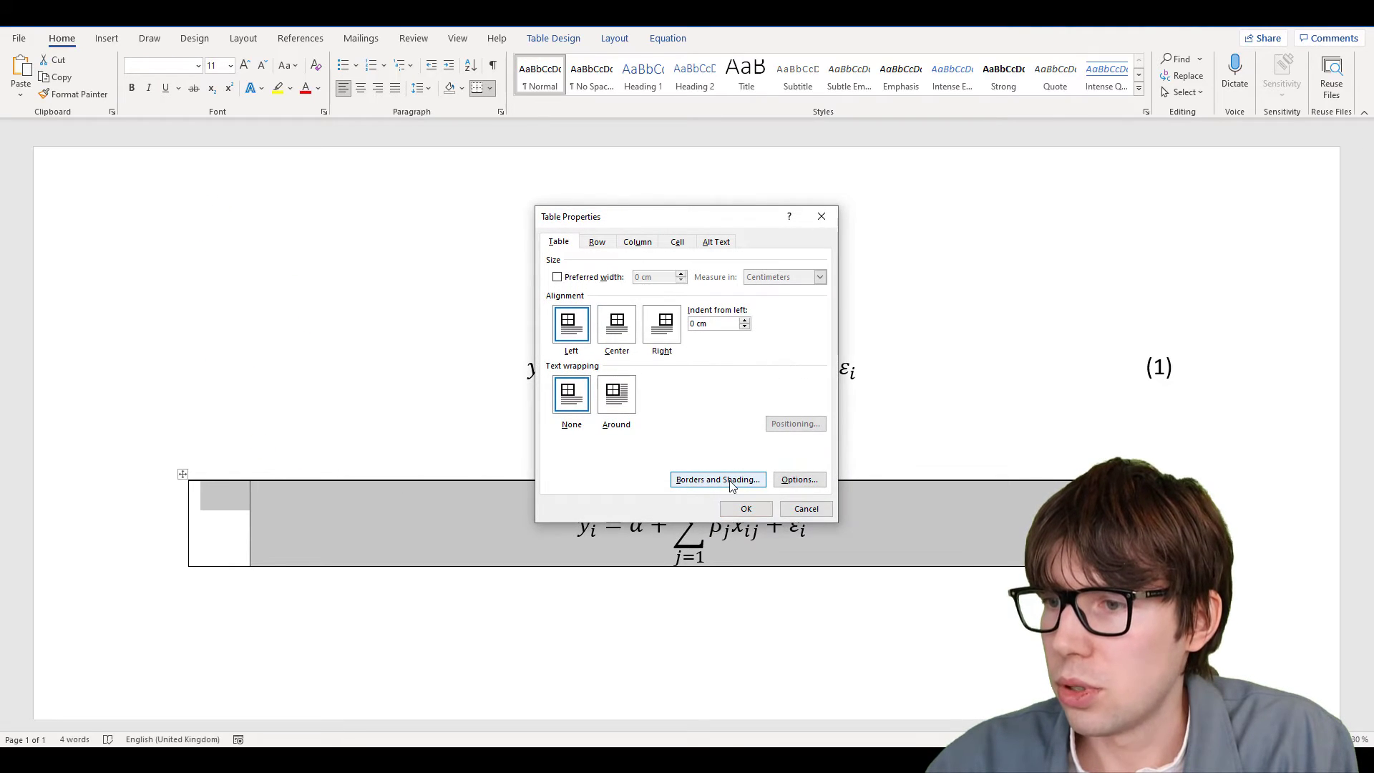
left_click(521, 290)
left_click(785, 497)
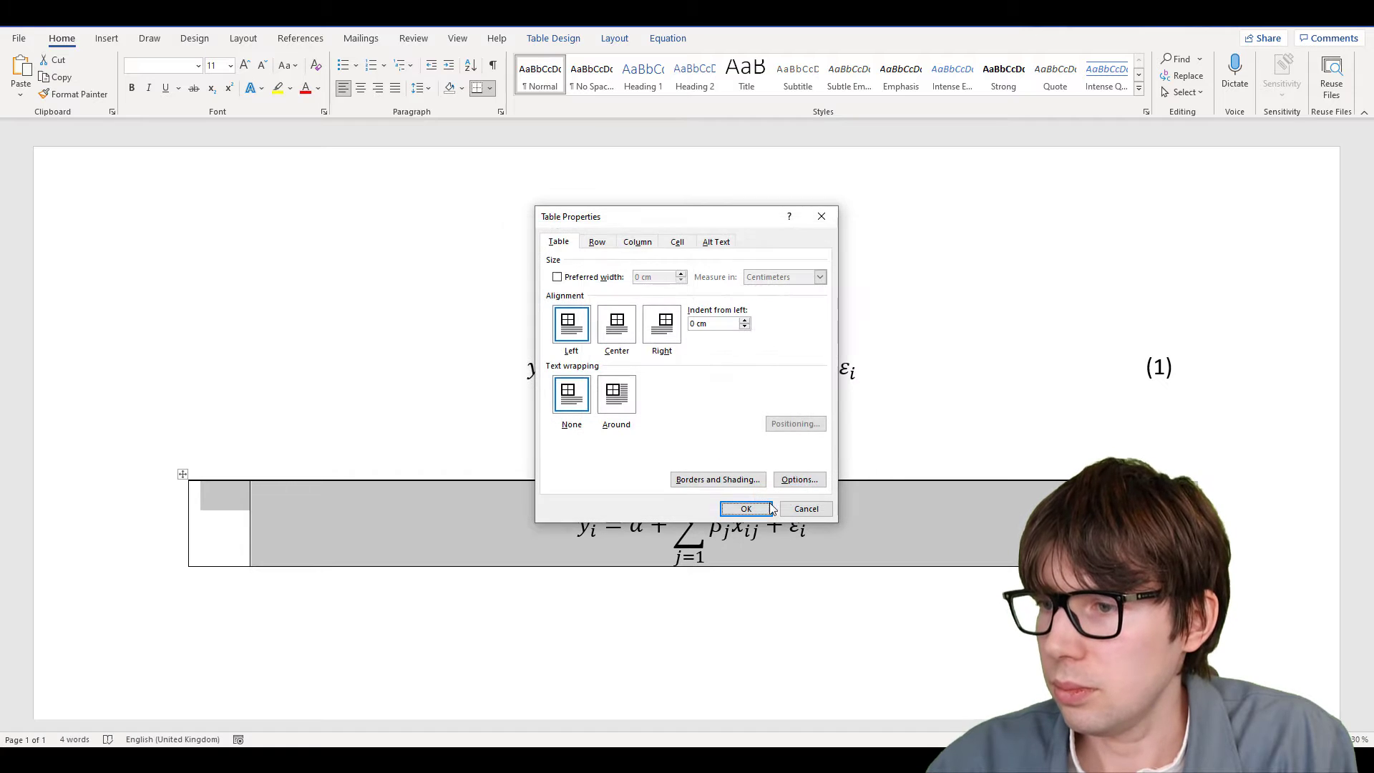
left_click(746, 511)
Change the second equation's number to (2) and align it vertically centred
left_click_drag(1153, 503, 1164, 502)
type("2")
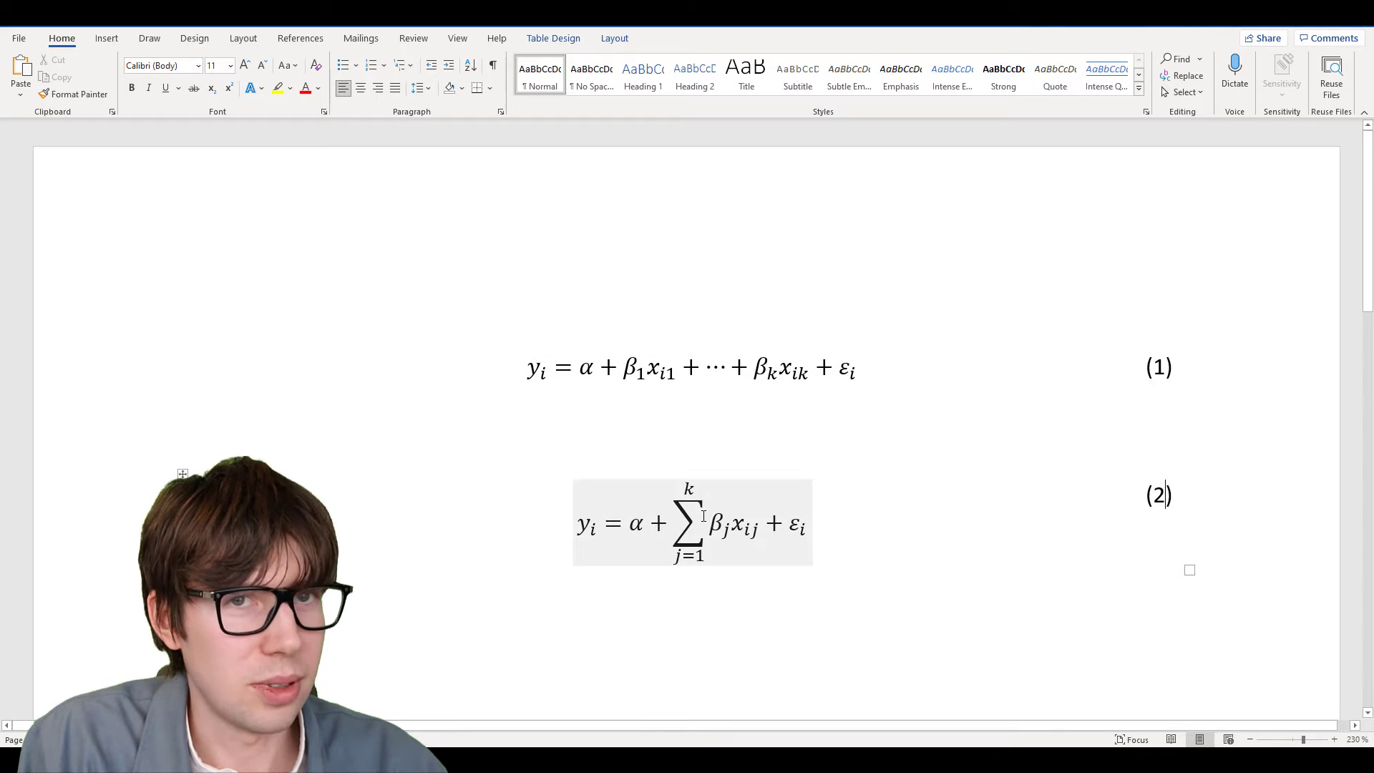
left_click(1149, 495)
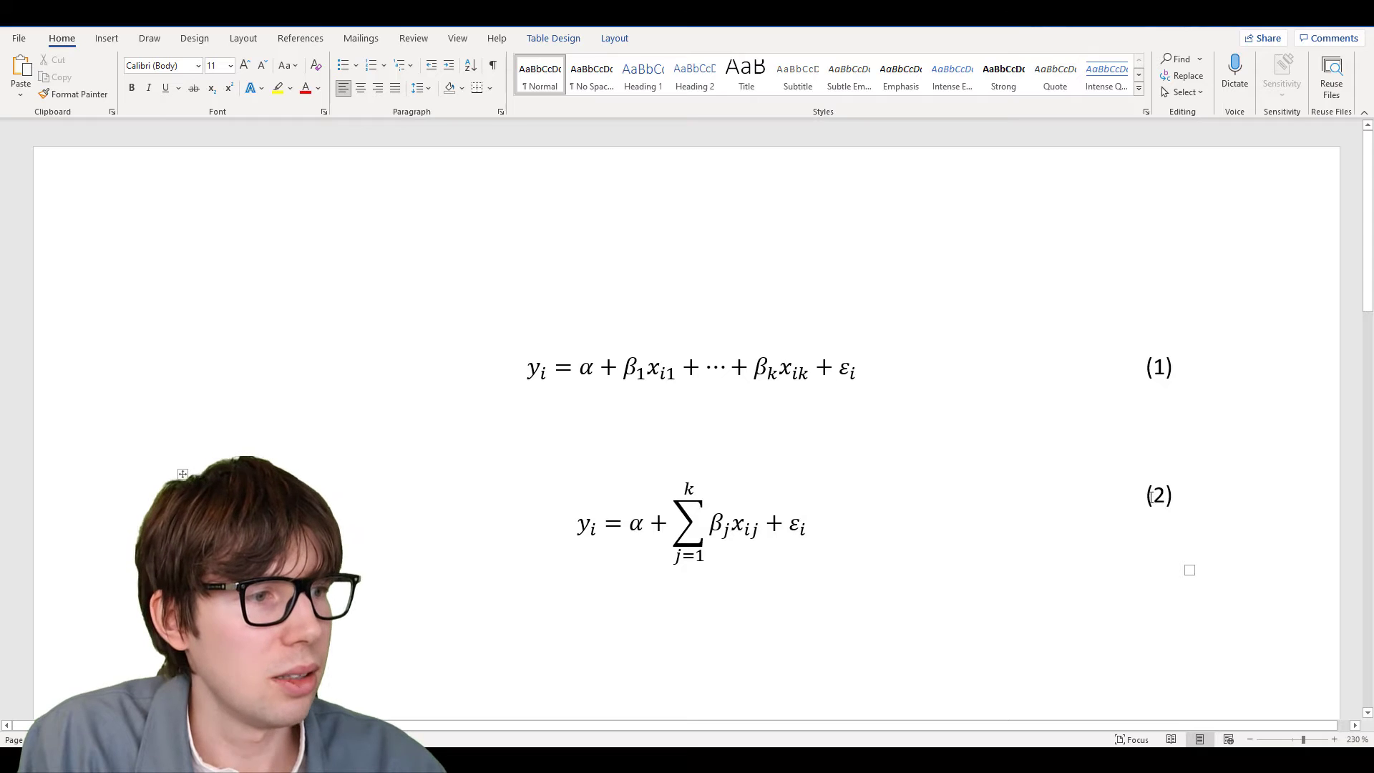
left_click_drag(1171, 495, 1176, 495)
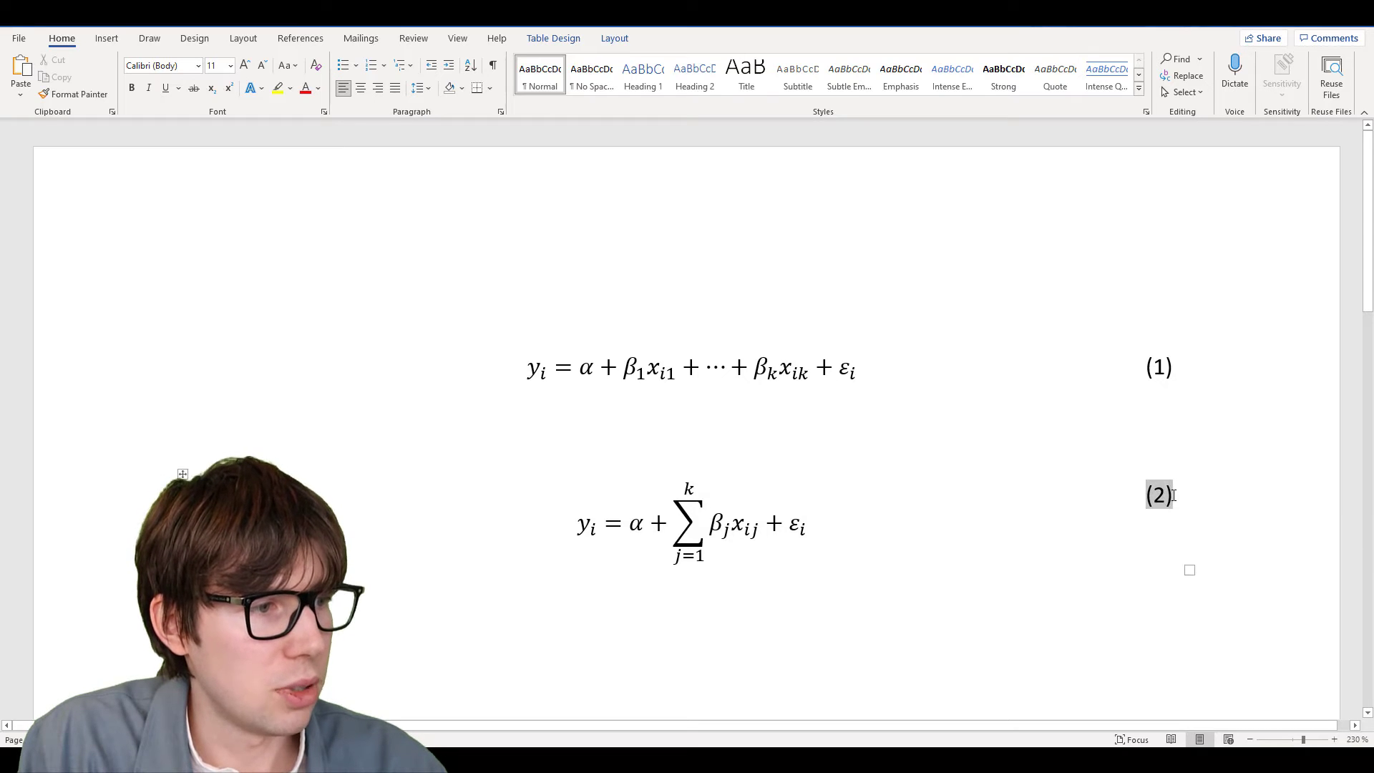
left_click(613, 40)
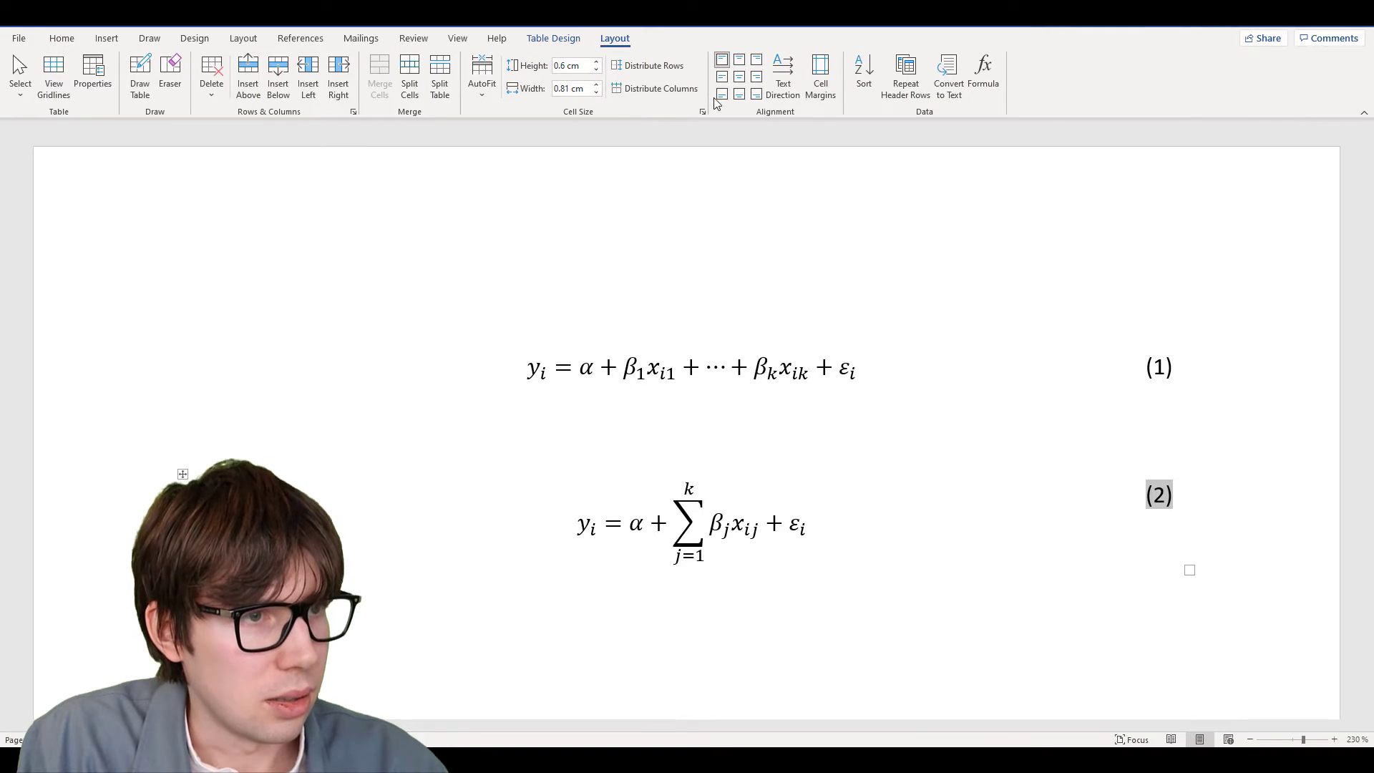
left_click(739, 76)
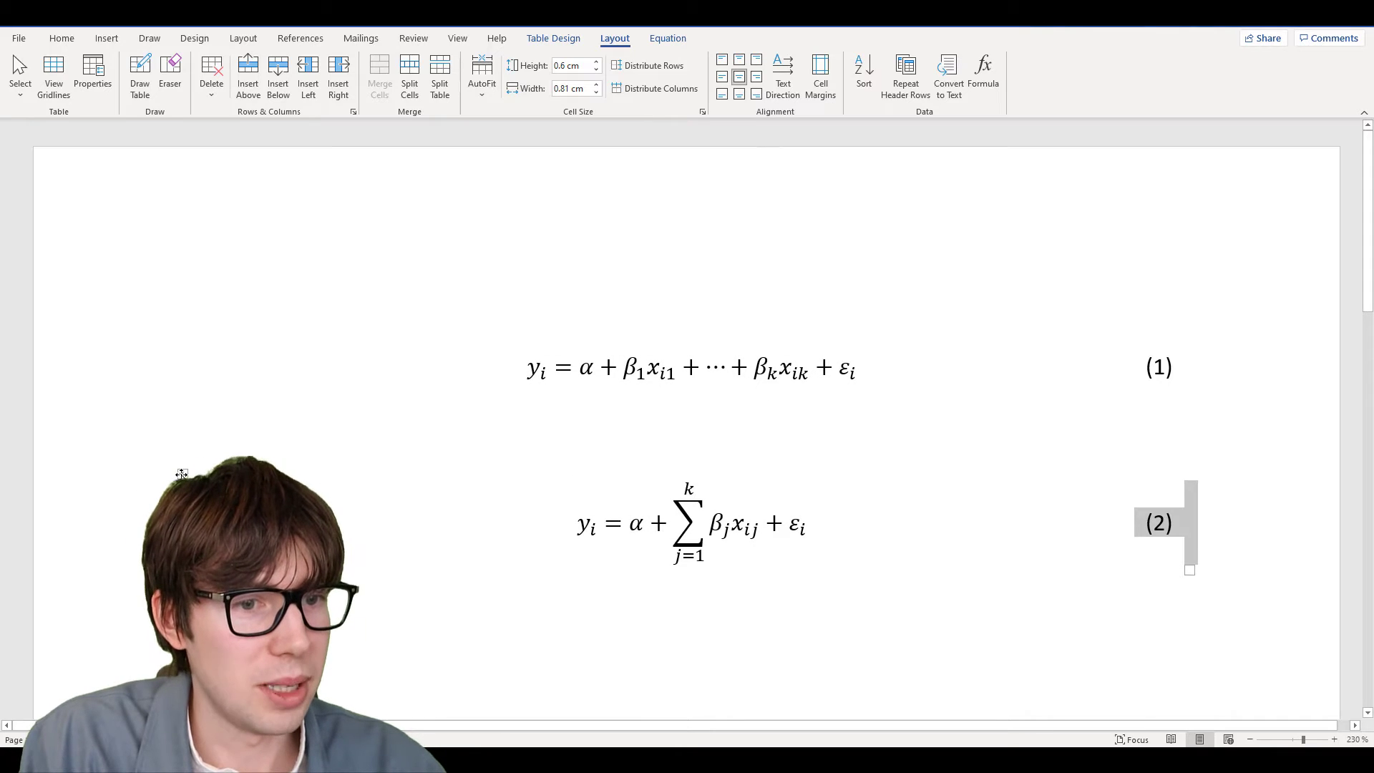
left_click(182, 473)
scroll(307, 597, "down", 3)
left_click(323, 497)
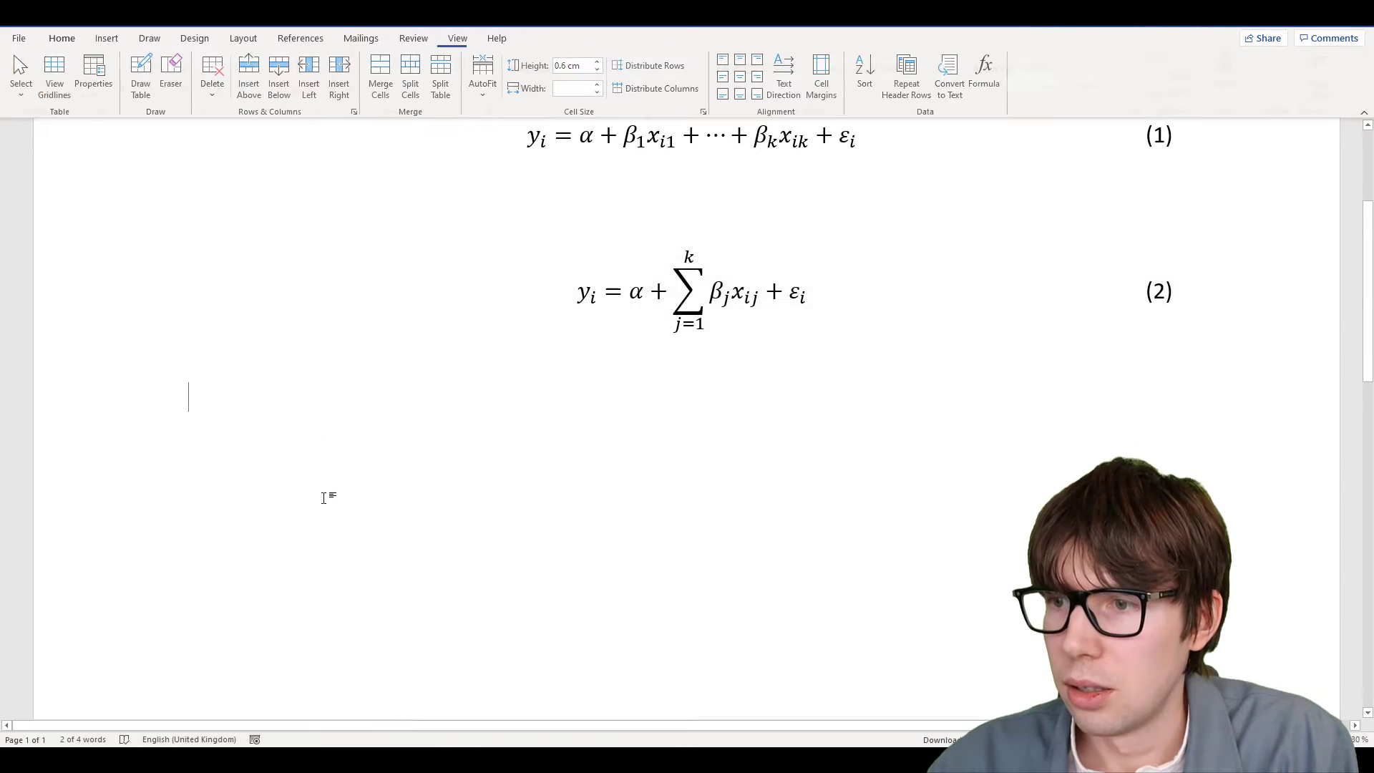
Paste a duplicate of the summation equation table, numbered (2), below equation (2)
left_click(324, 495)
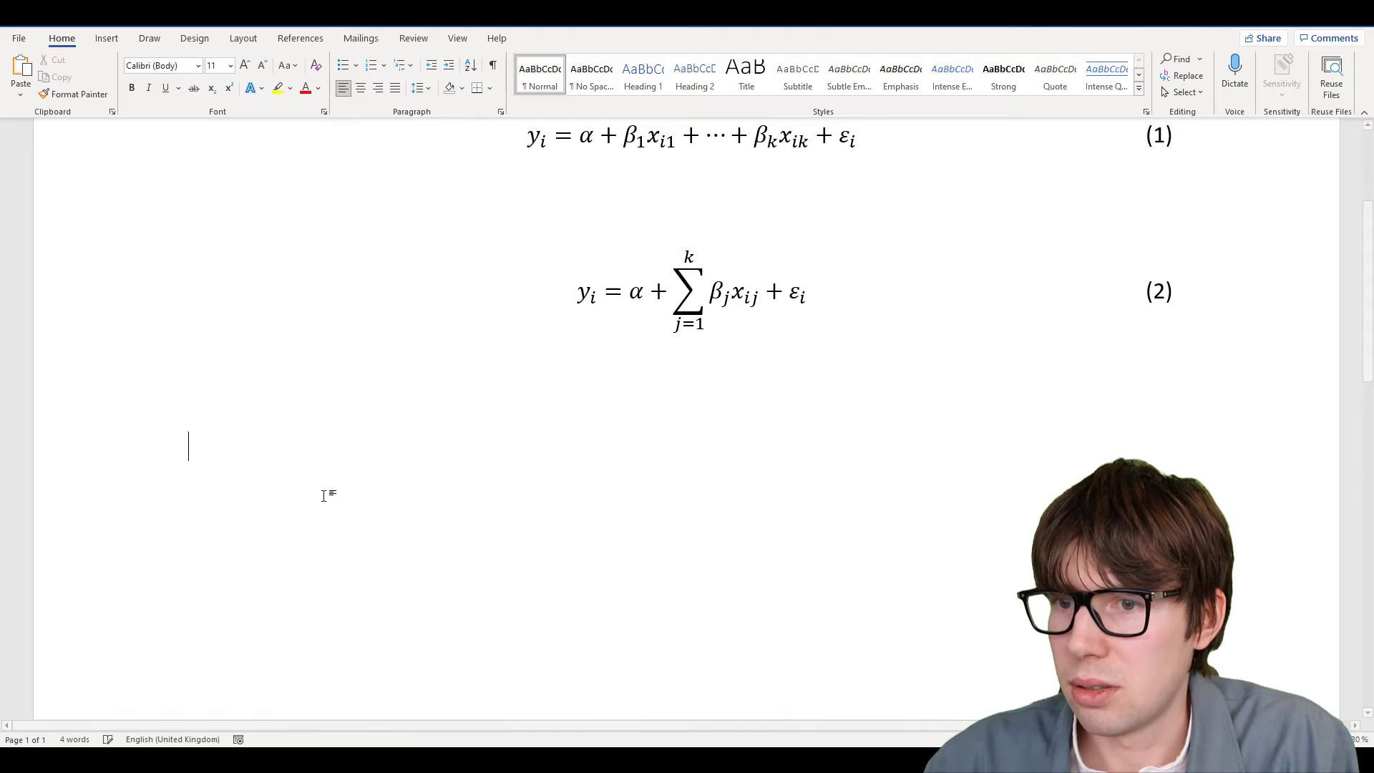
key("ctrl+v")
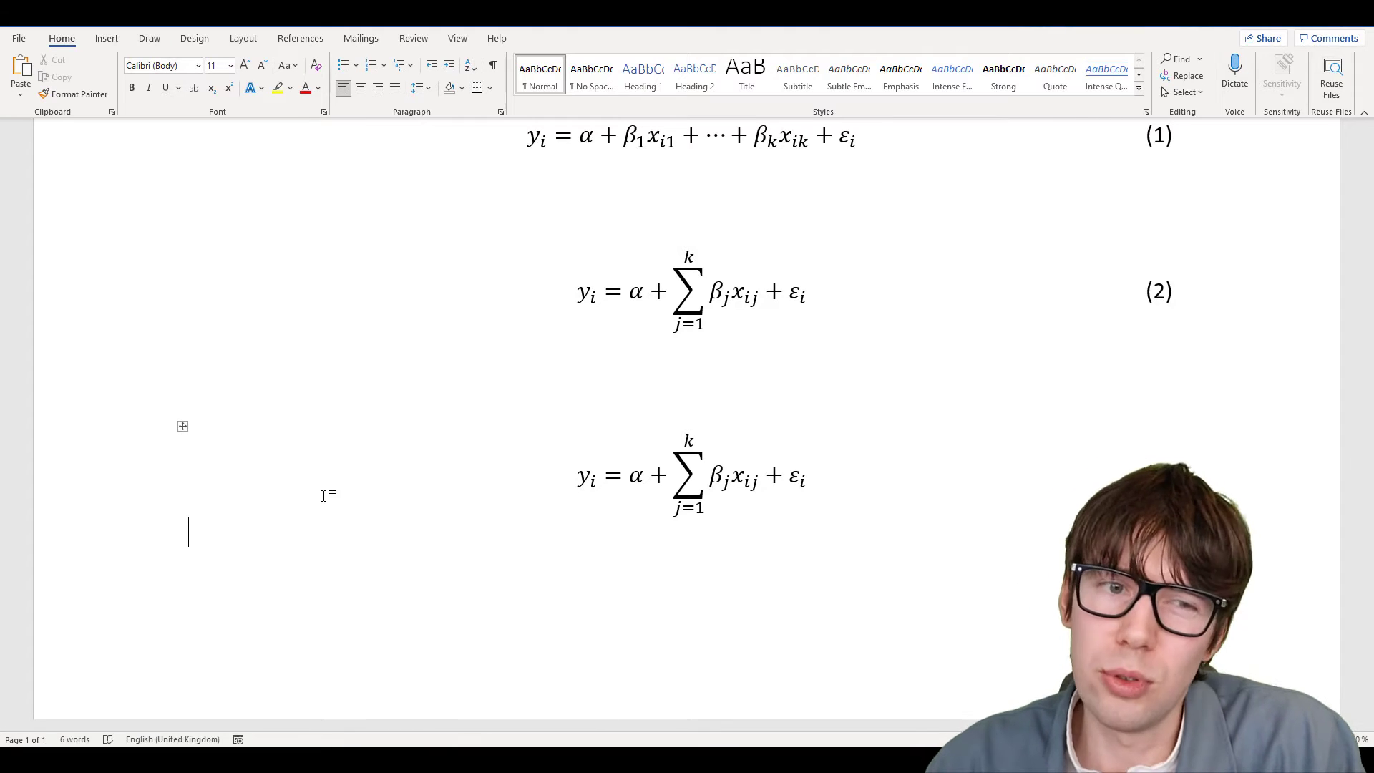
left_click_drag(584, 477, 807, 478)
scroll(634, 347, "up", 1)
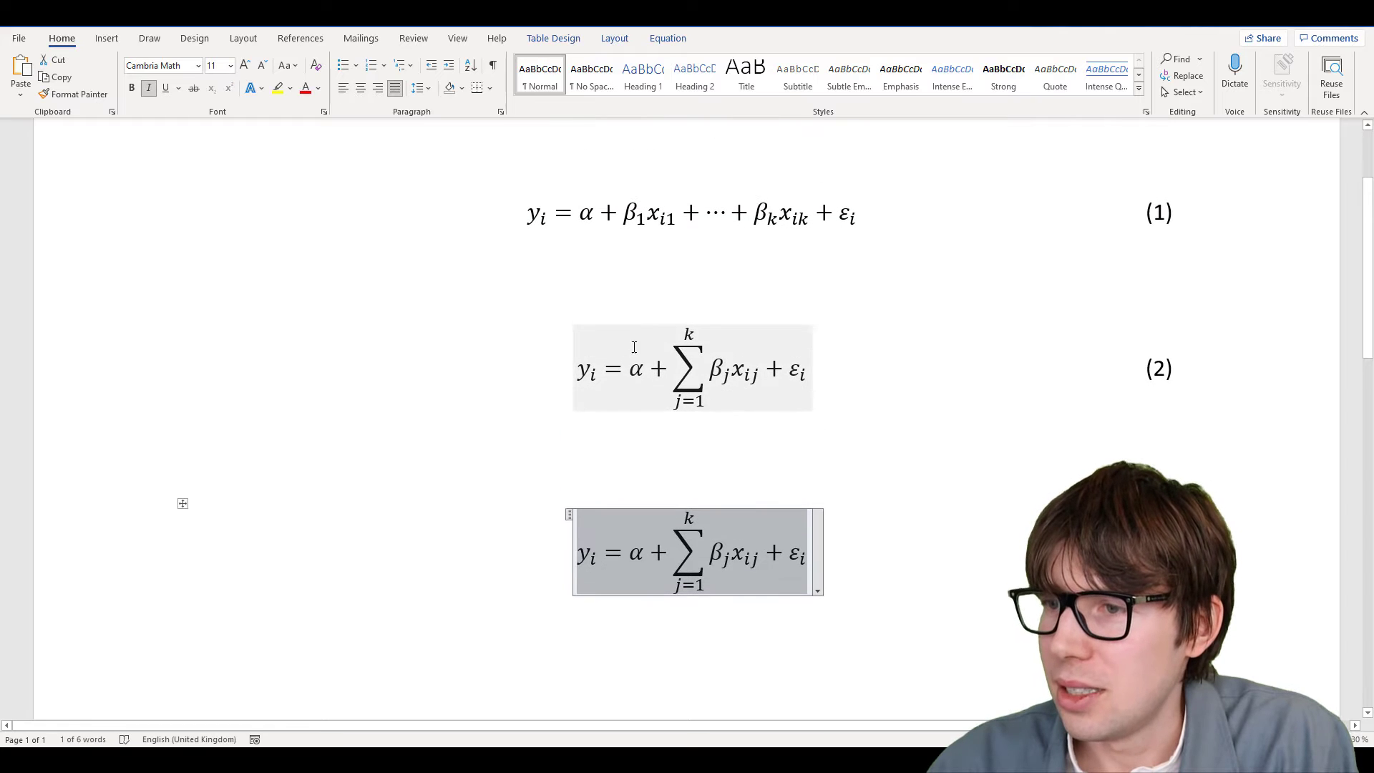
scroll(701, 377, "down", 1)
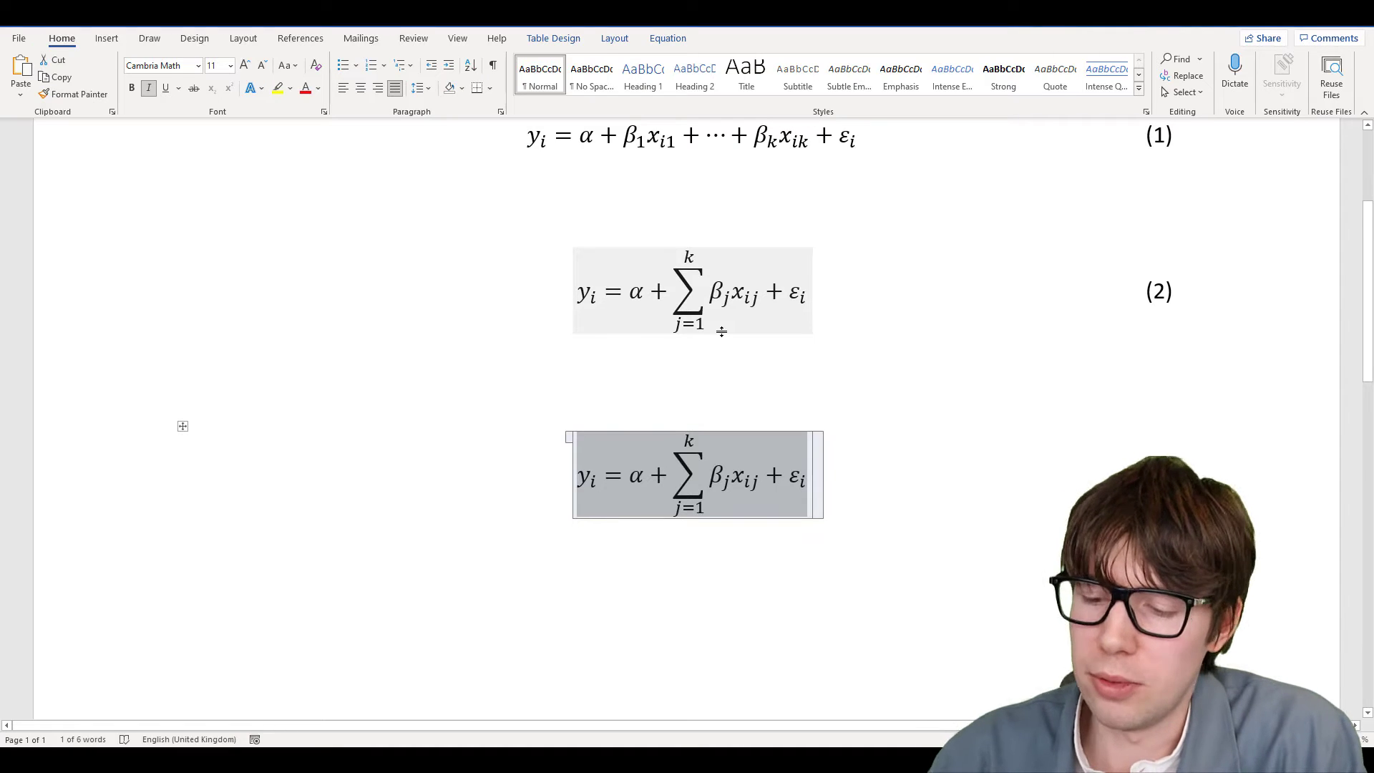
key("Delete")
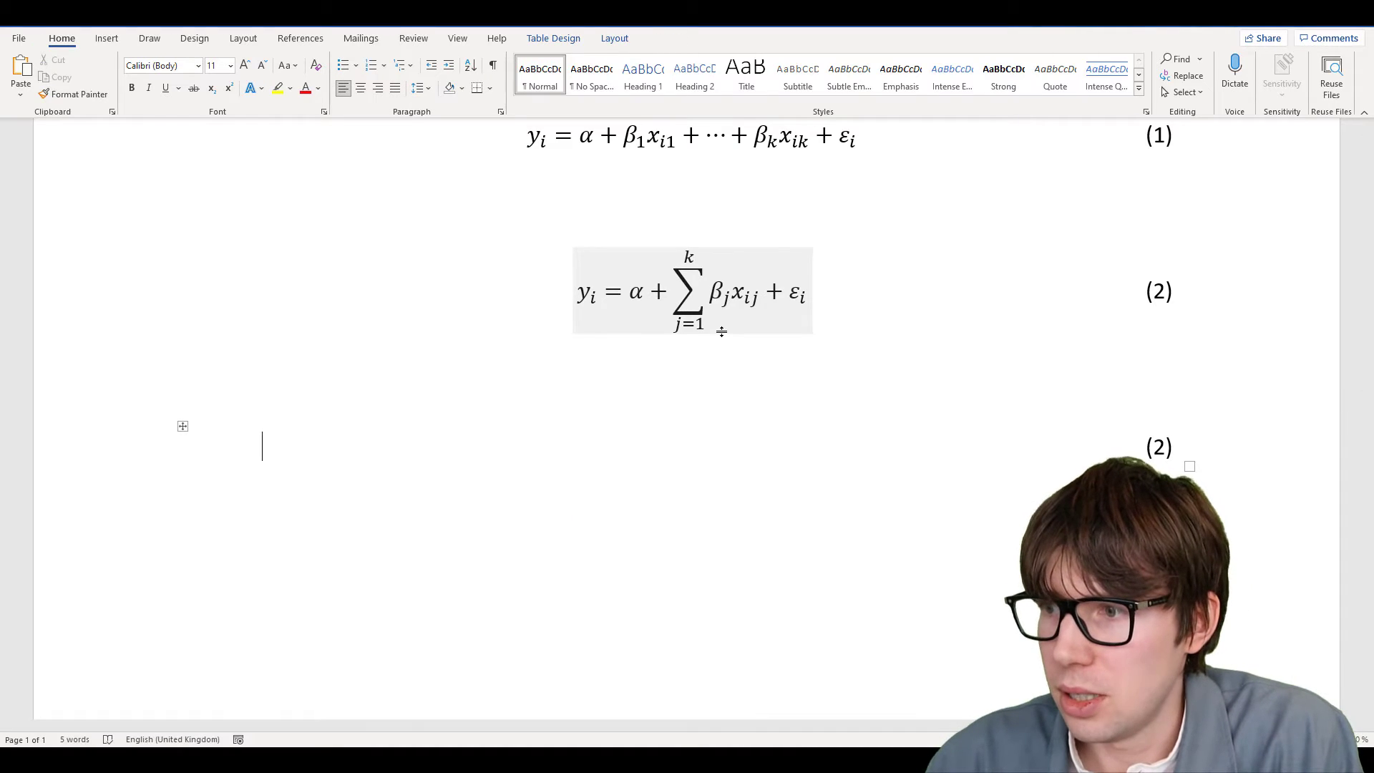
key("ctrl+z")
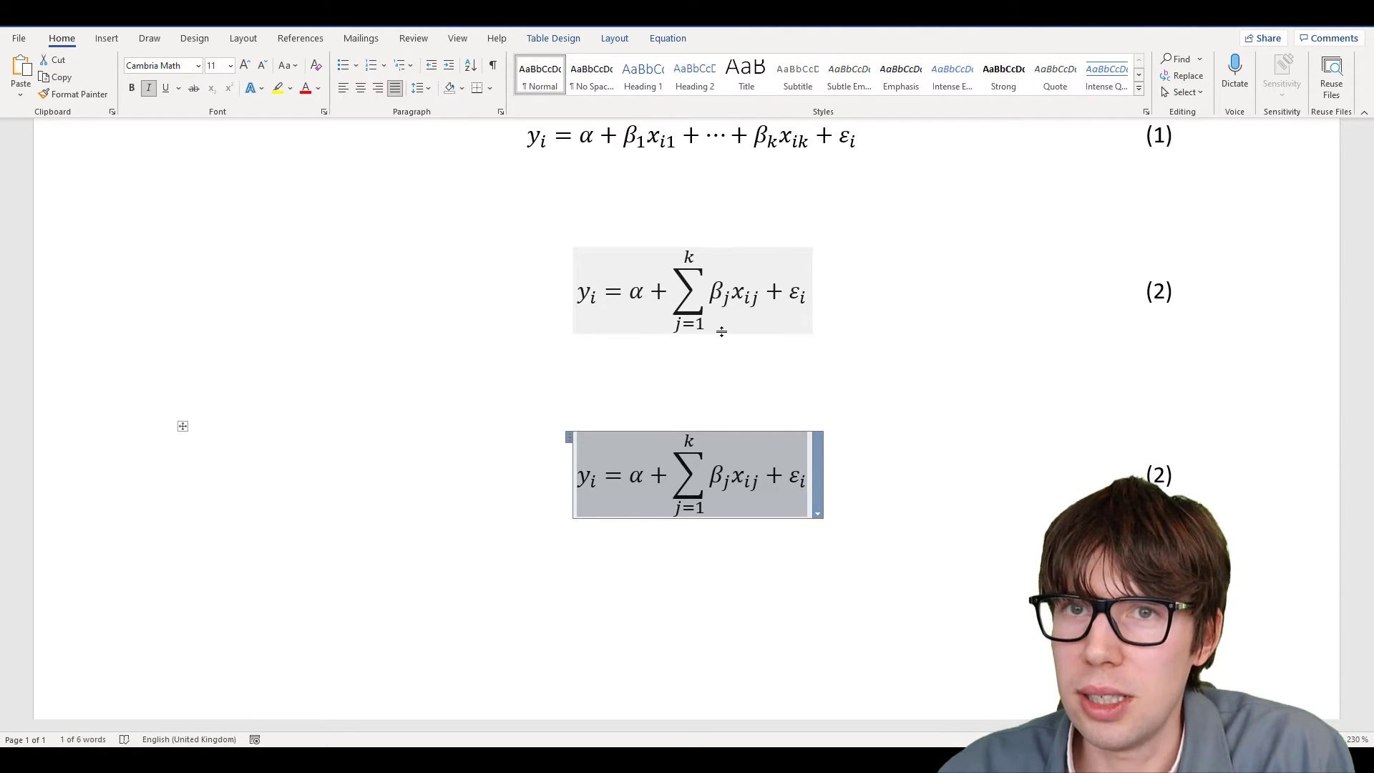
Replace the copied equation's contents with a hatted β (β̂)
type("b")
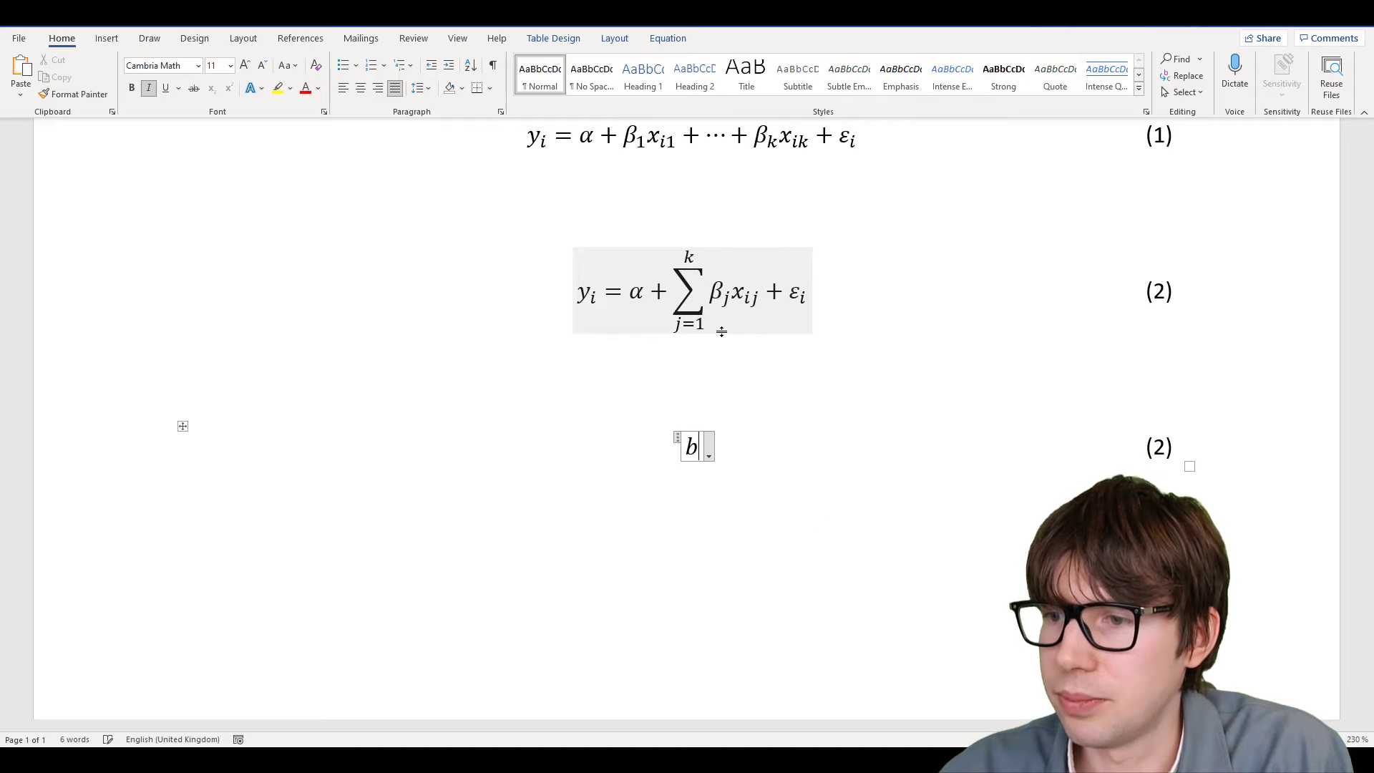
key("BackSpace")
type("\\beta ")
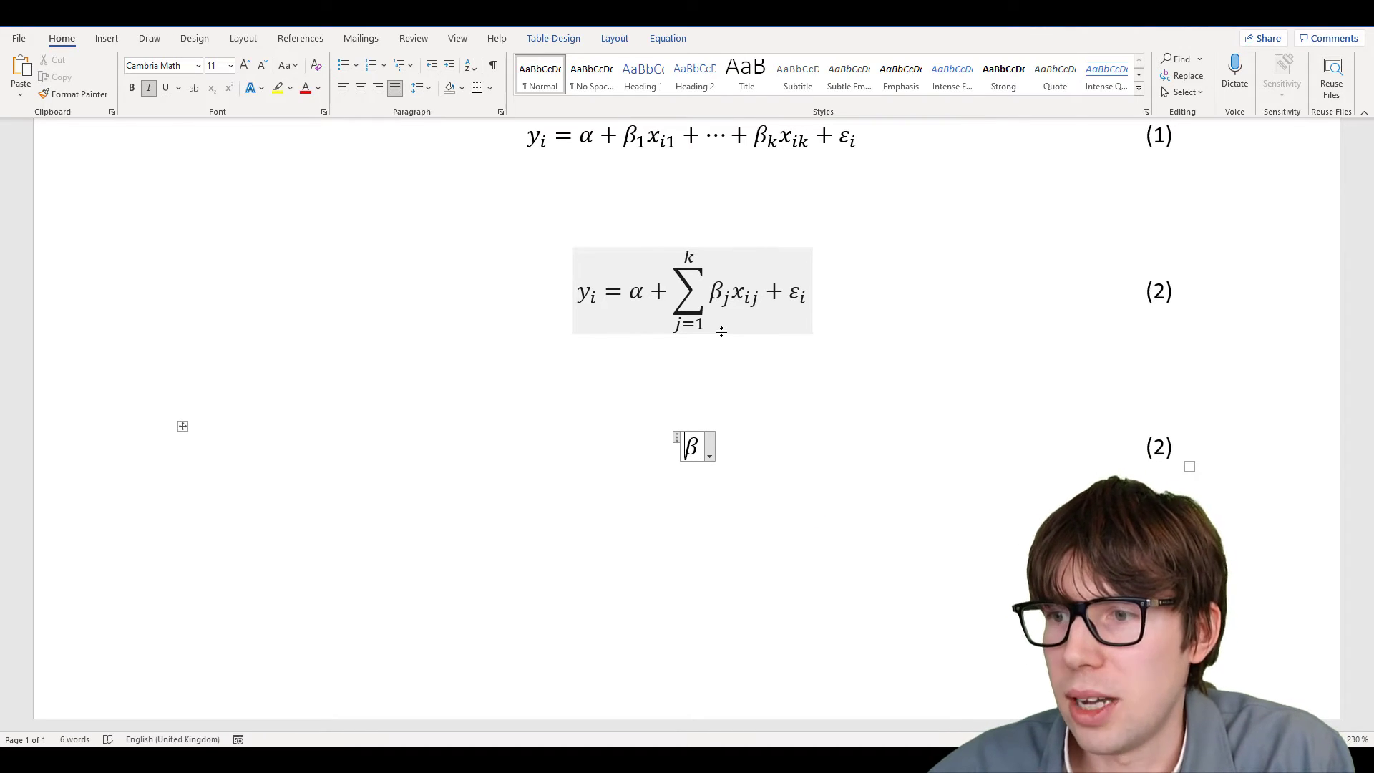
type("\\hat")
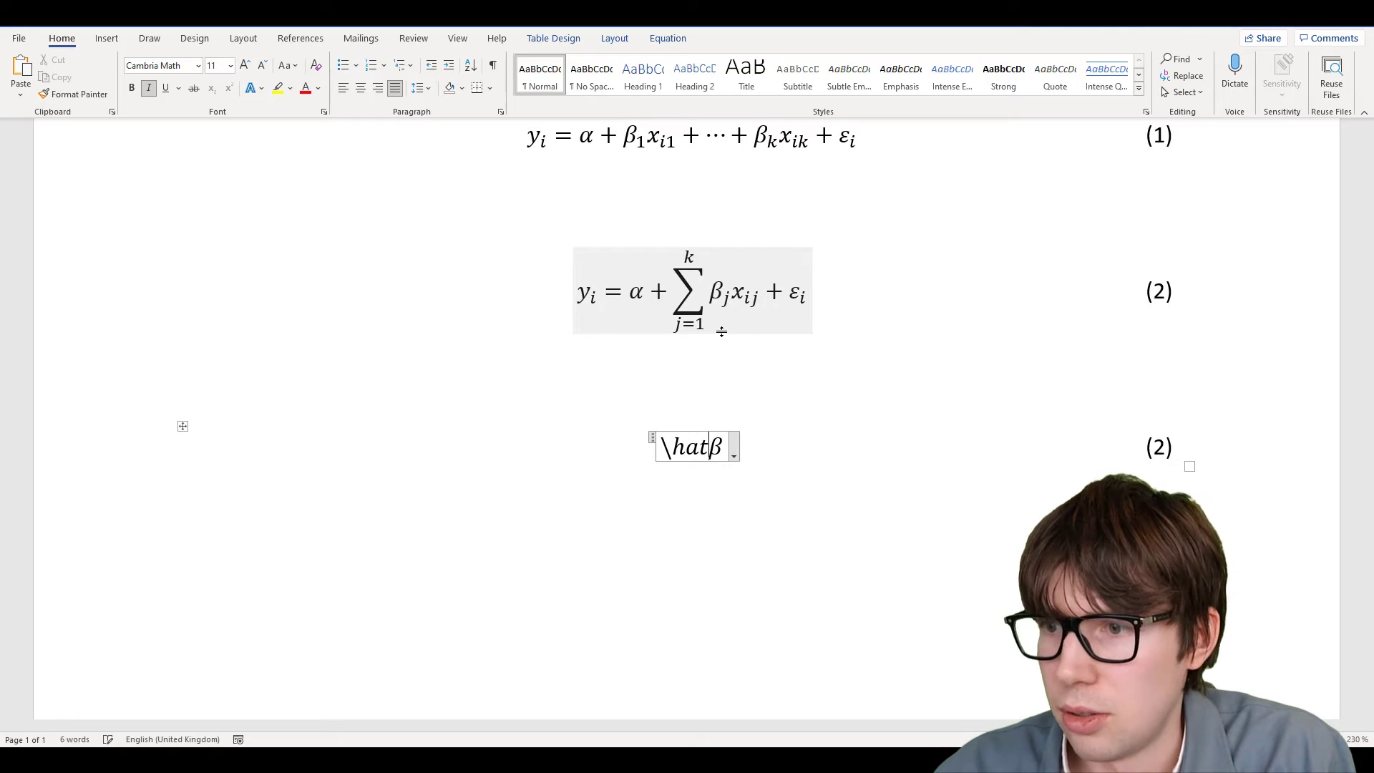
key("space")
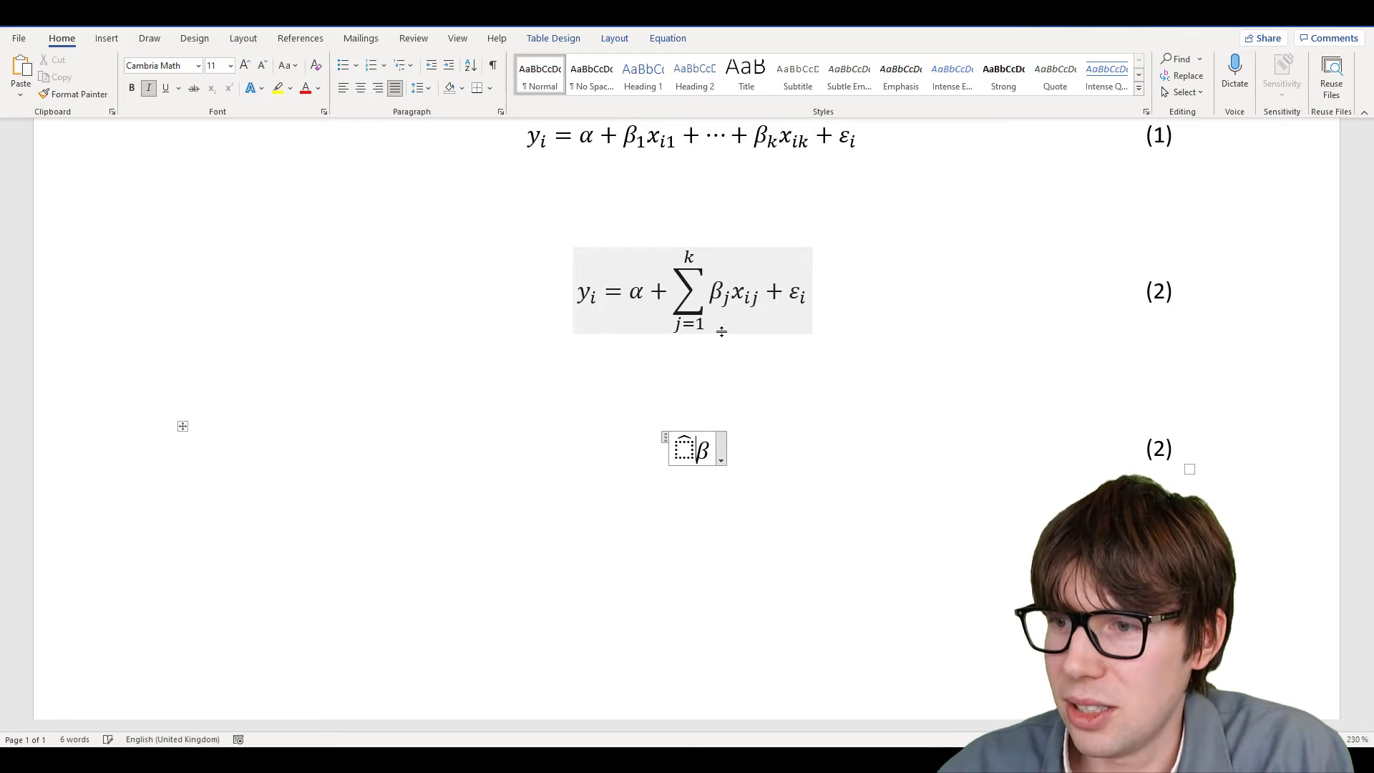
key("shift+Right")
key("ctrl+x")
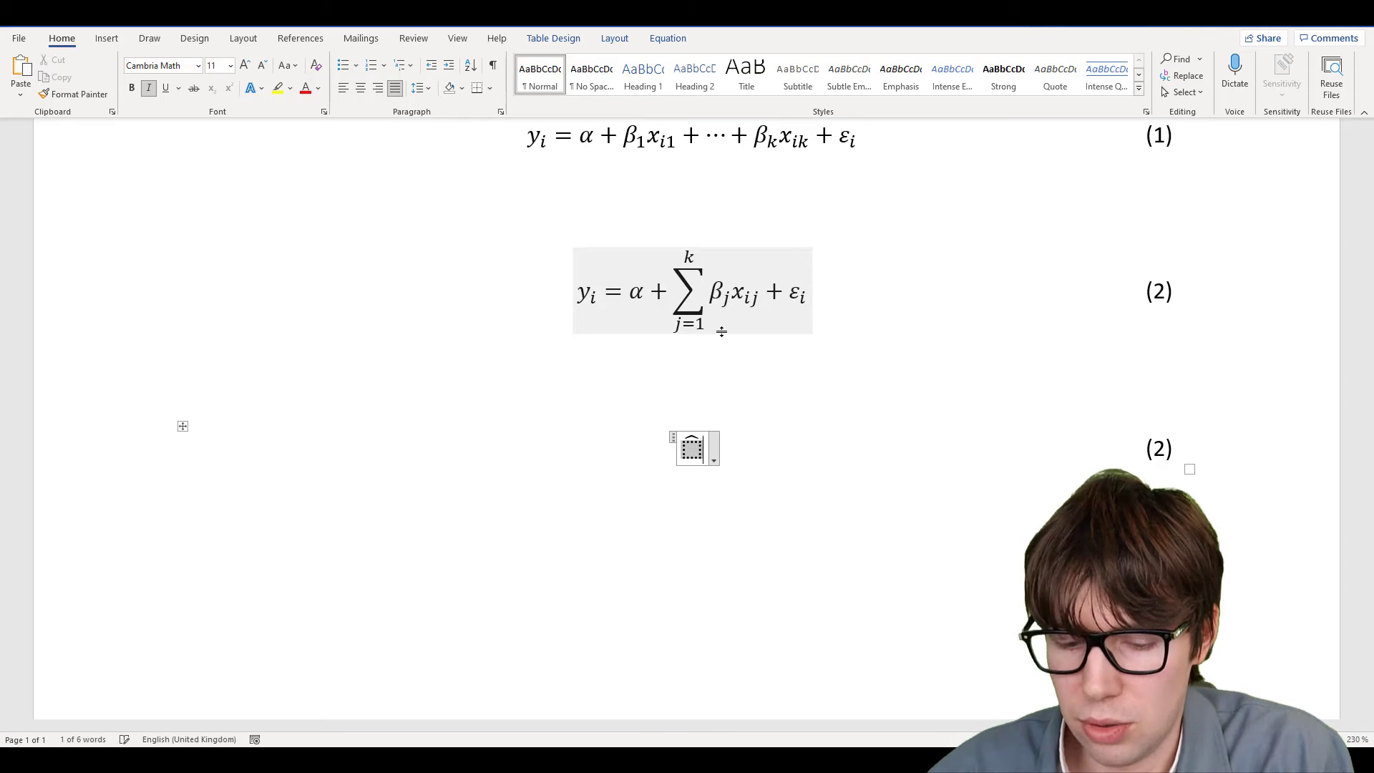
key("Left")
key("ctrl+v")
key("Right")
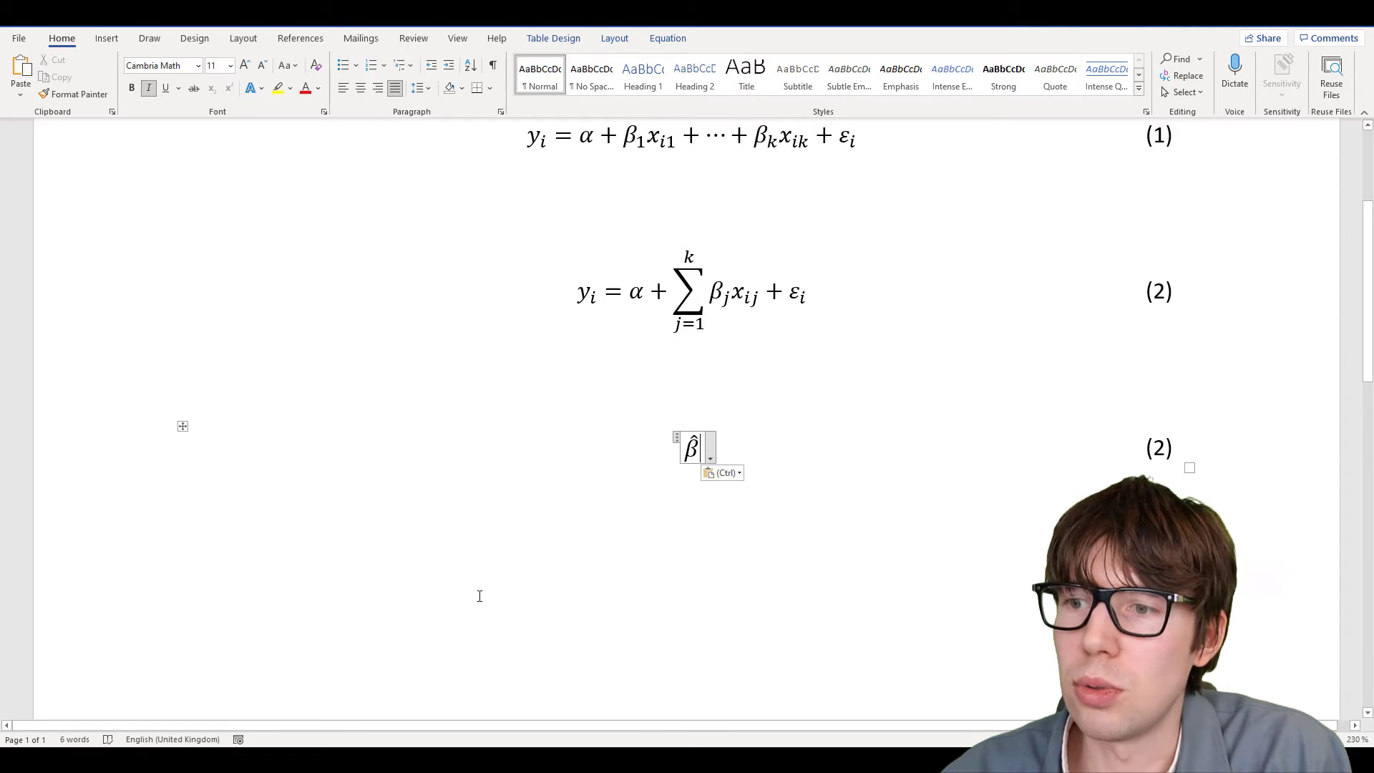
Type \hat{\beta} as plain text below, then rebuild the equation as β̂₁
left_click(381, 596)
key("Return")
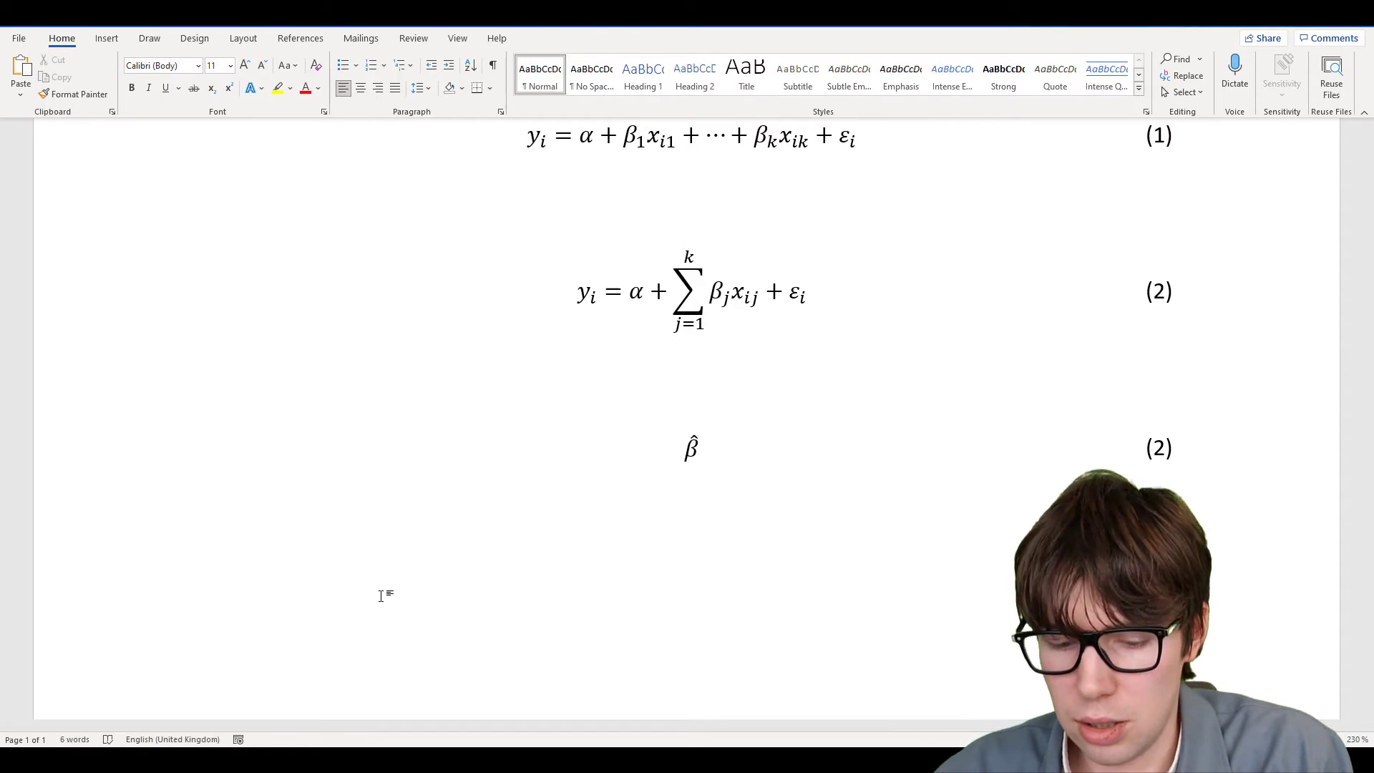
type("\\")
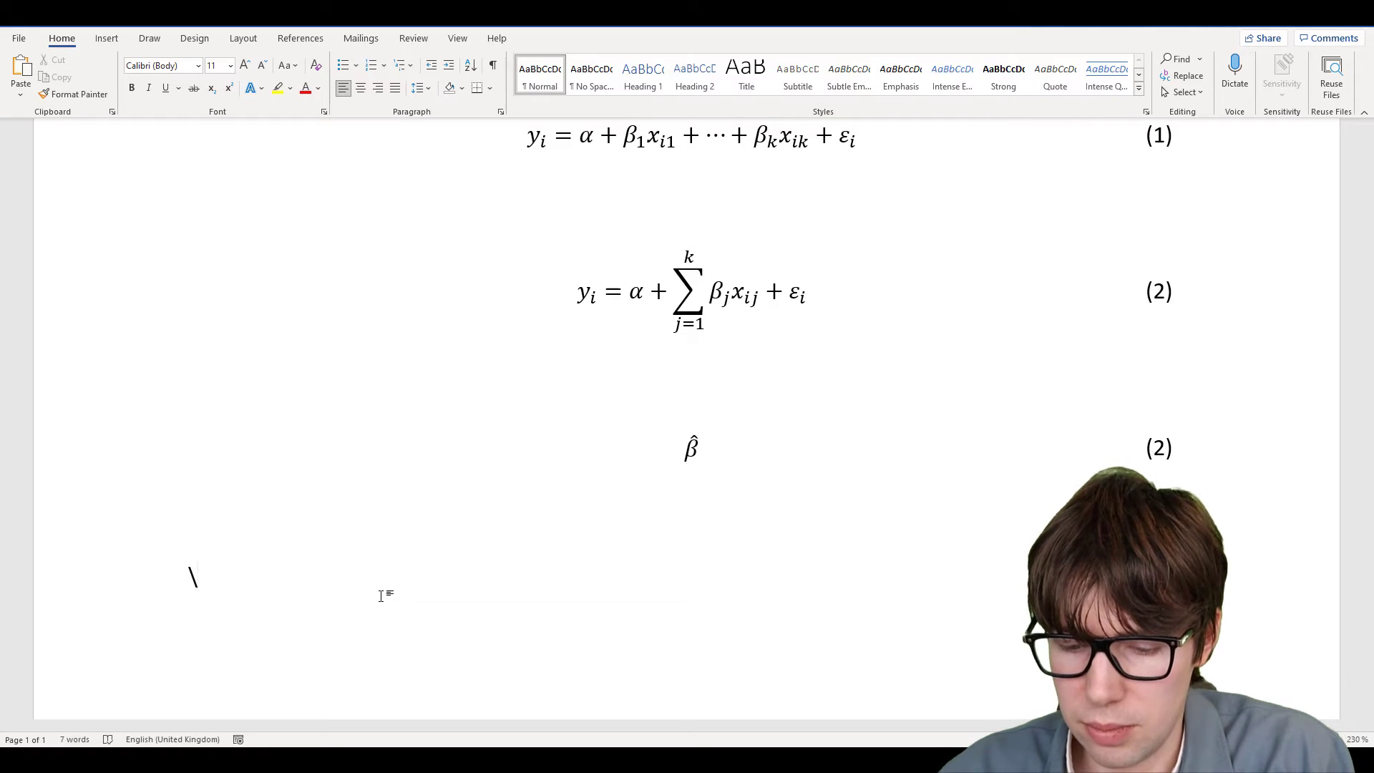
type("hat")
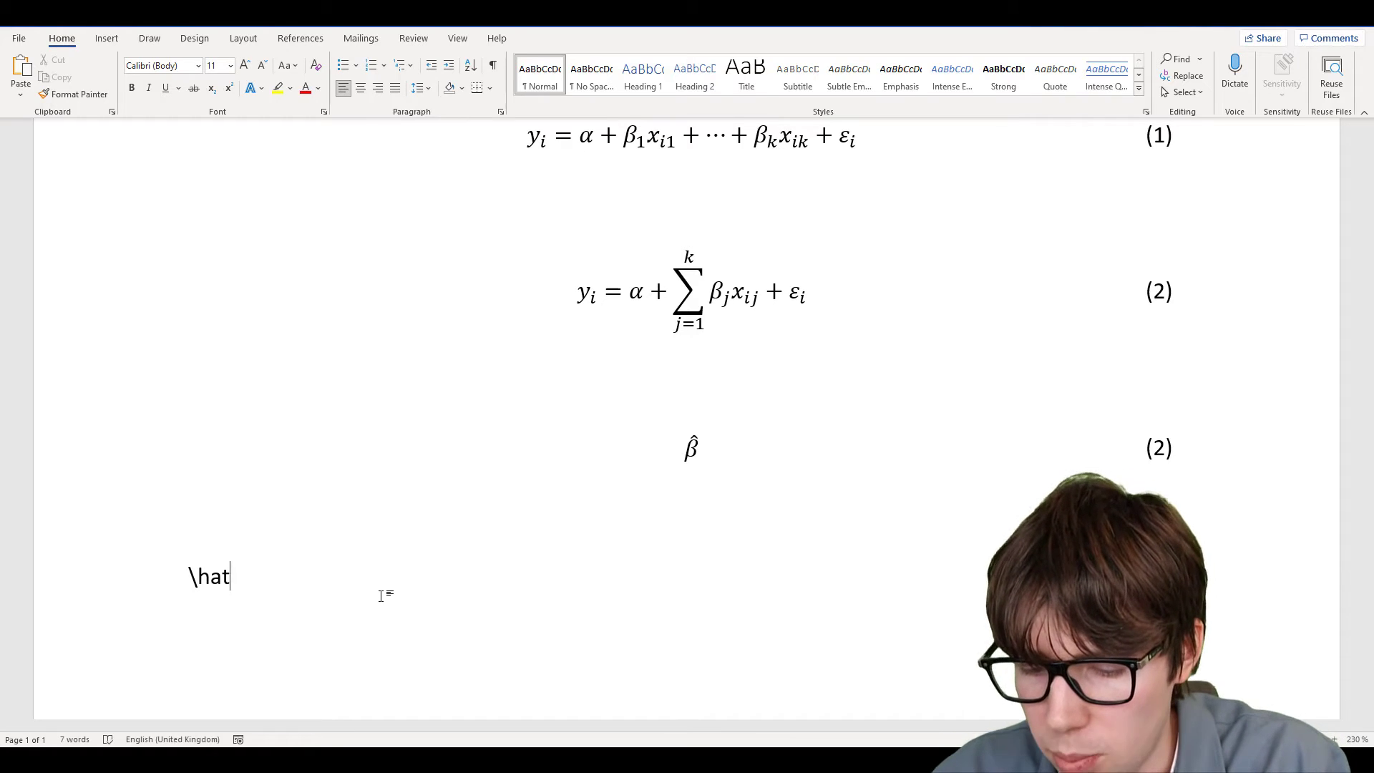
type("{}")
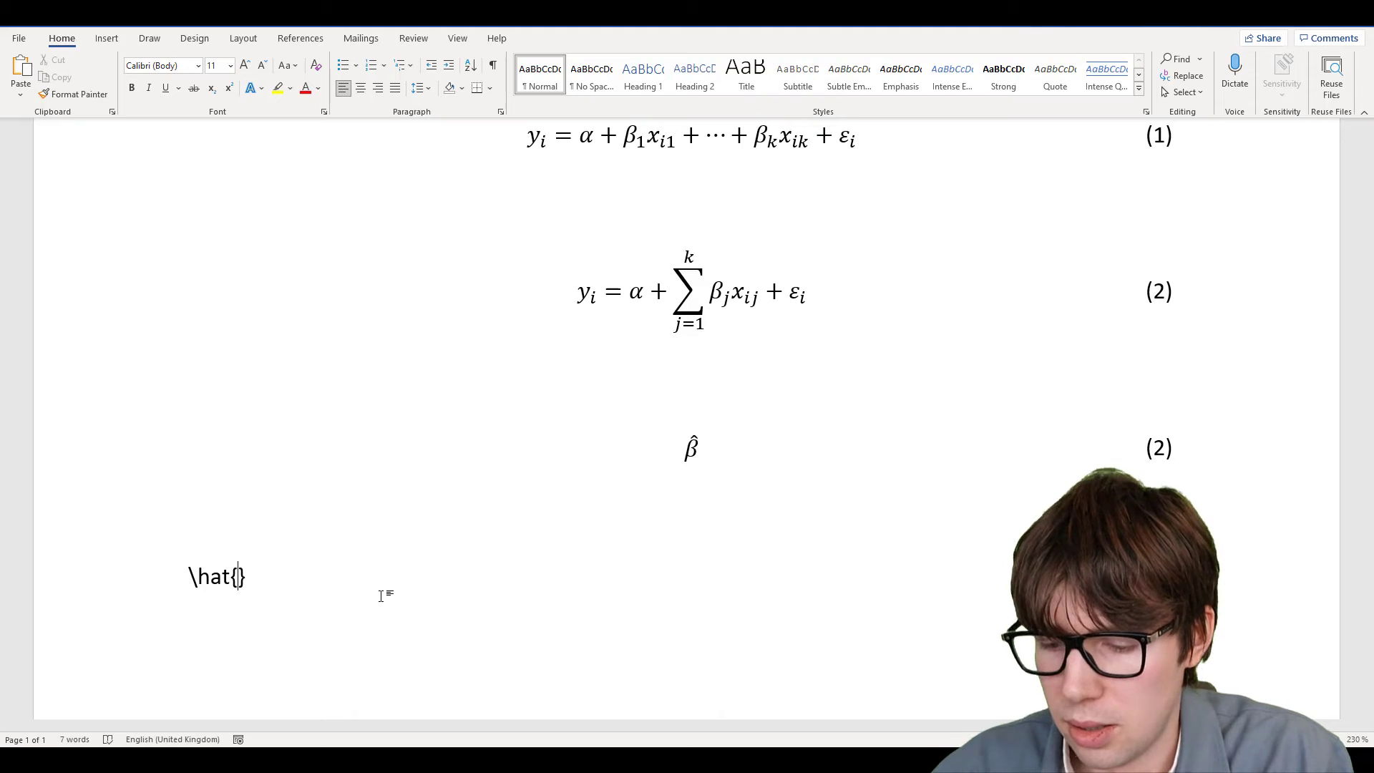
type("\\beta")
key("Right")
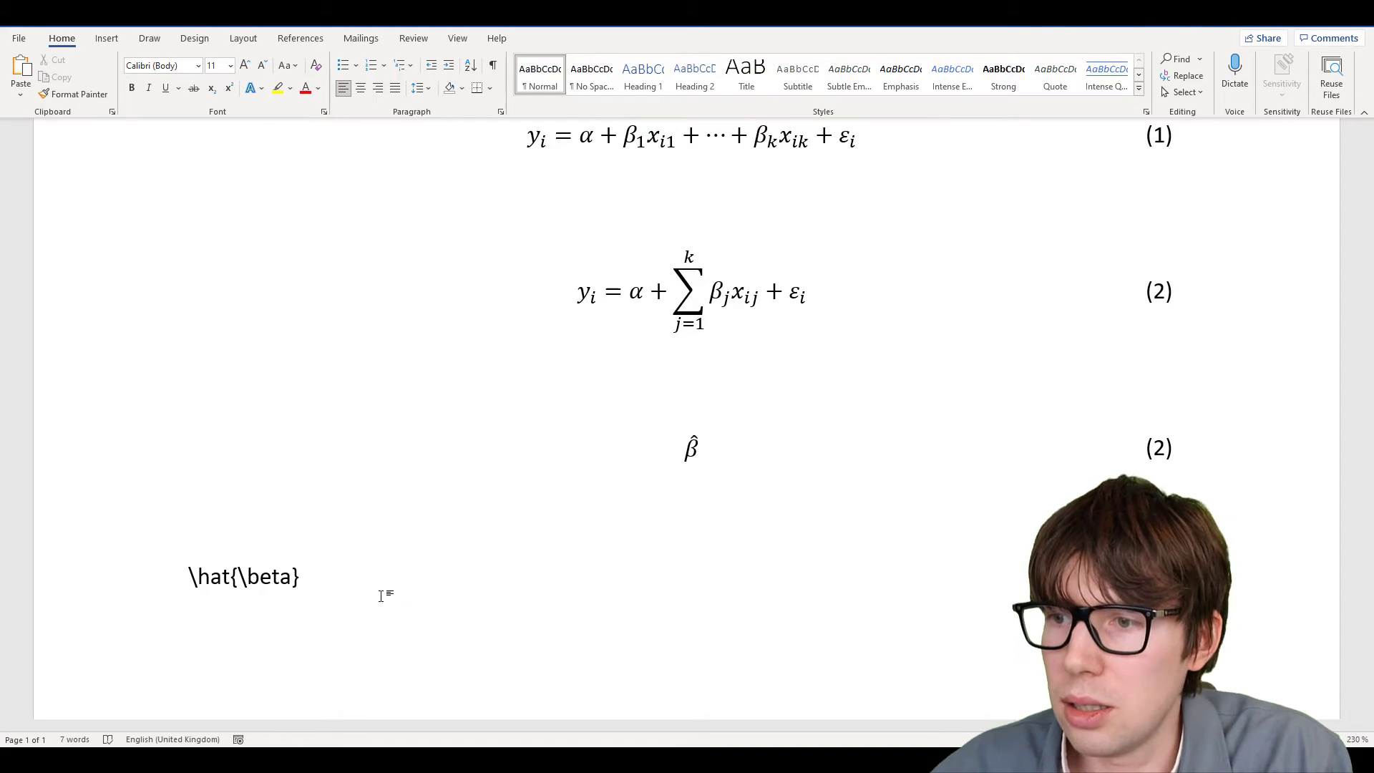
double_click(690, 447)
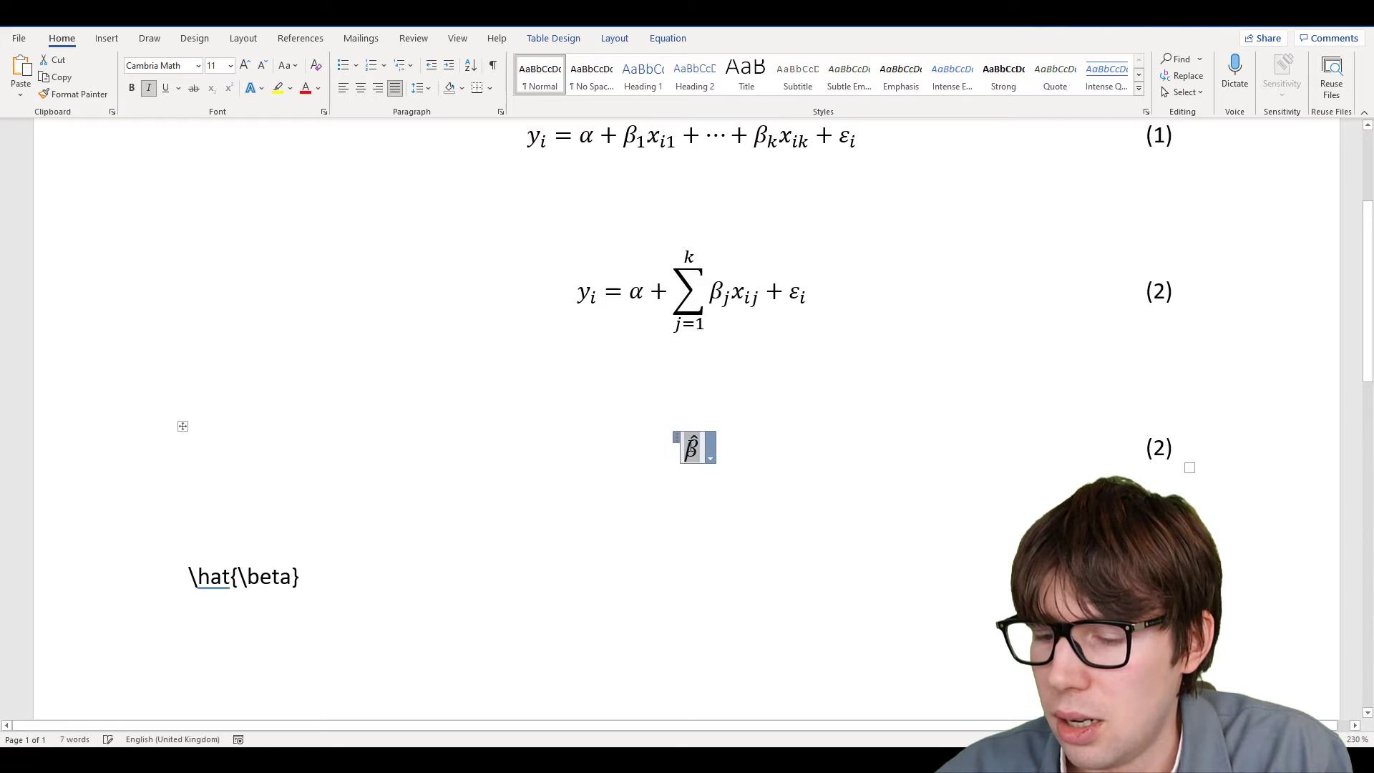
type("\\hat")
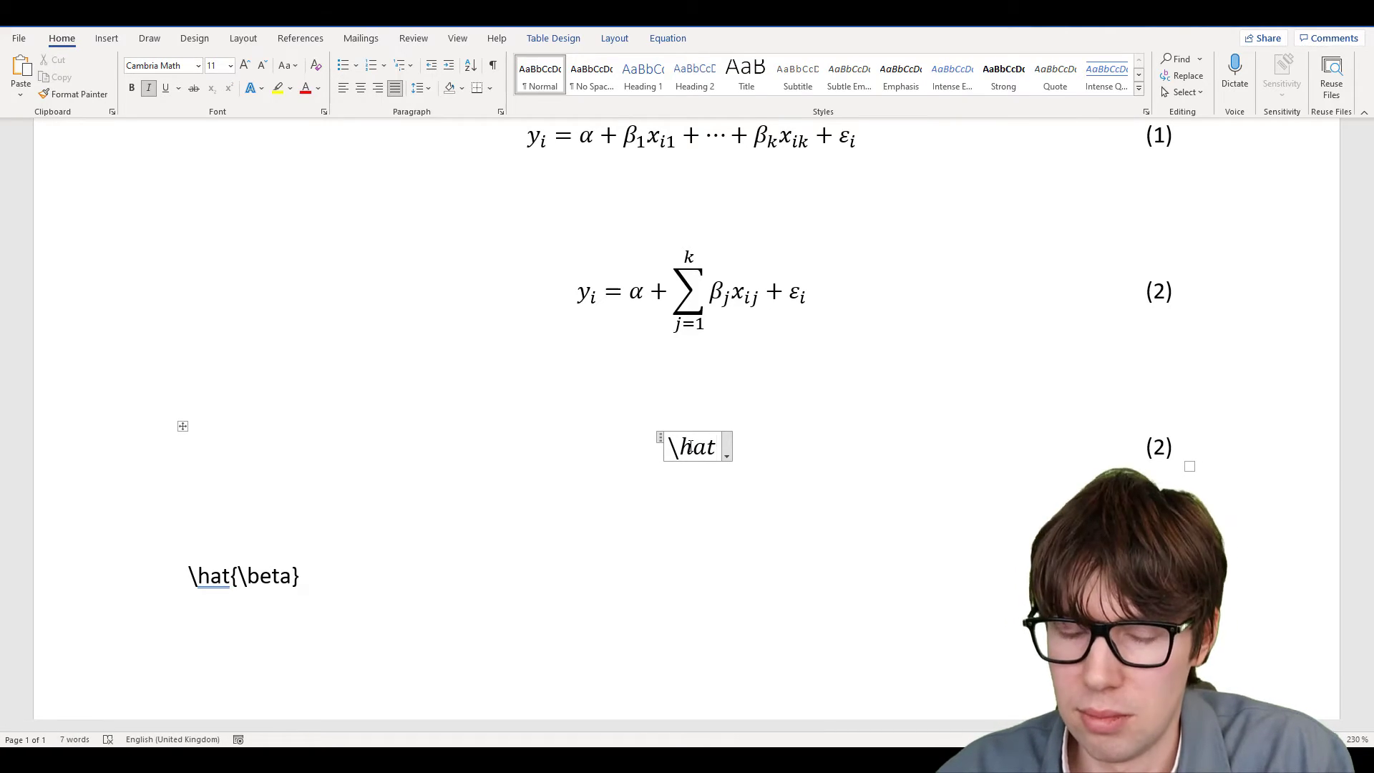
key("BackSpace")
key("BackSpace")
key("BackSpace")
key("BackSpace")
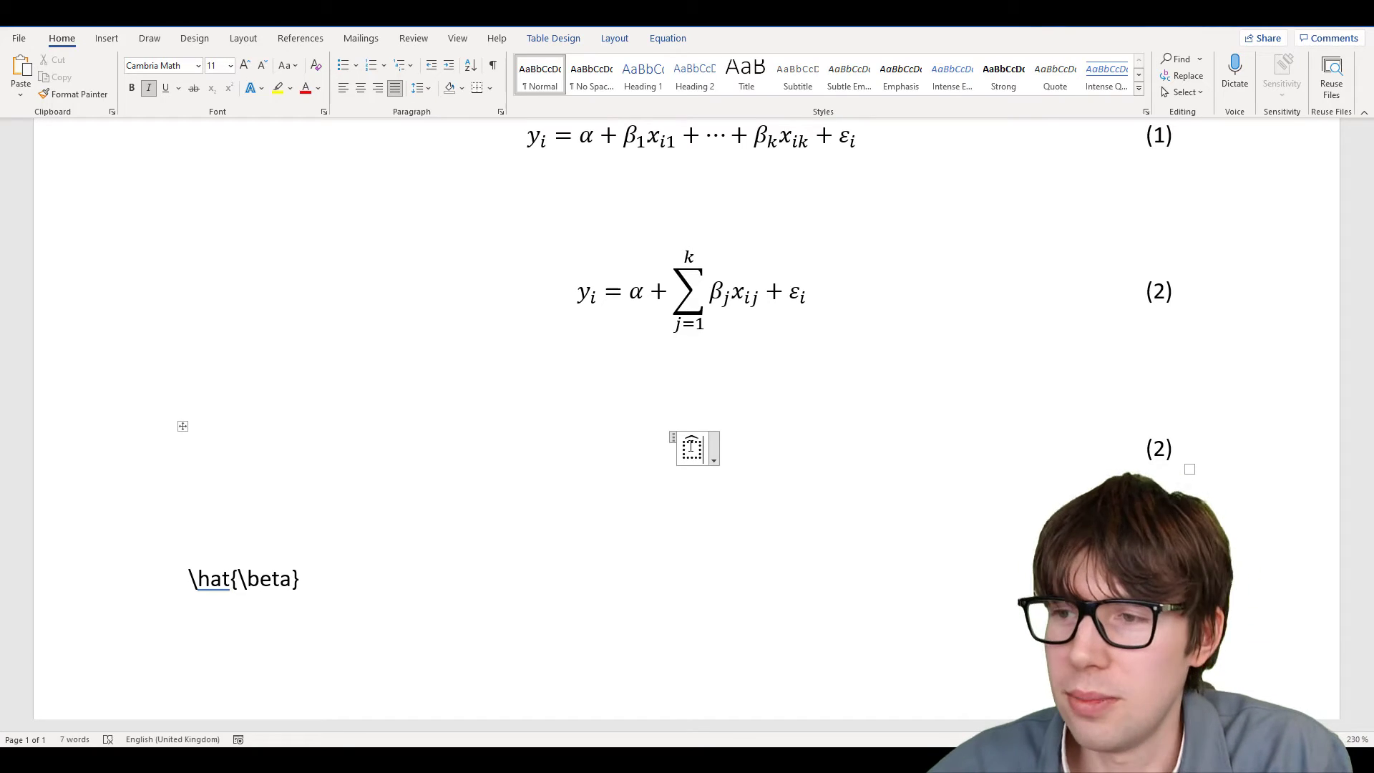
left_click(691, 447)
type("\beta ")
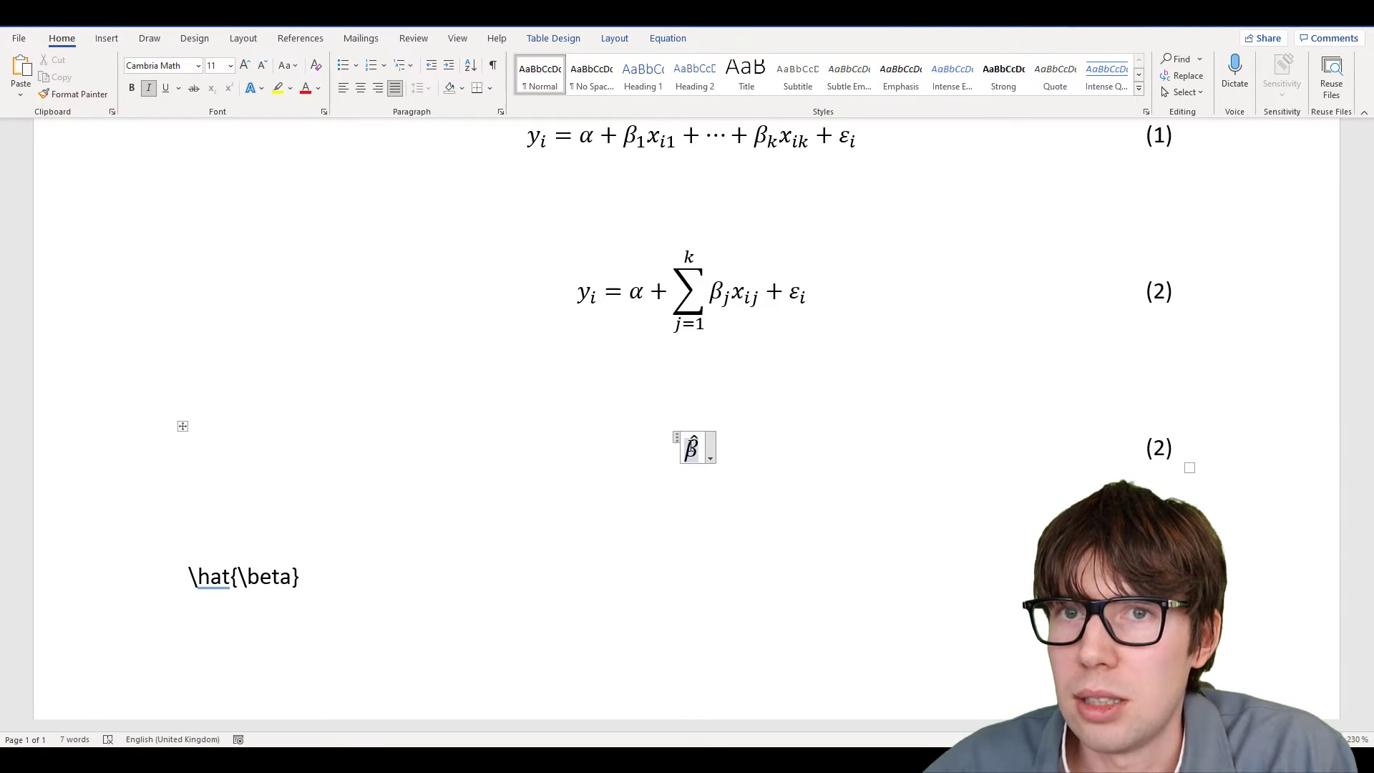
type("_1")
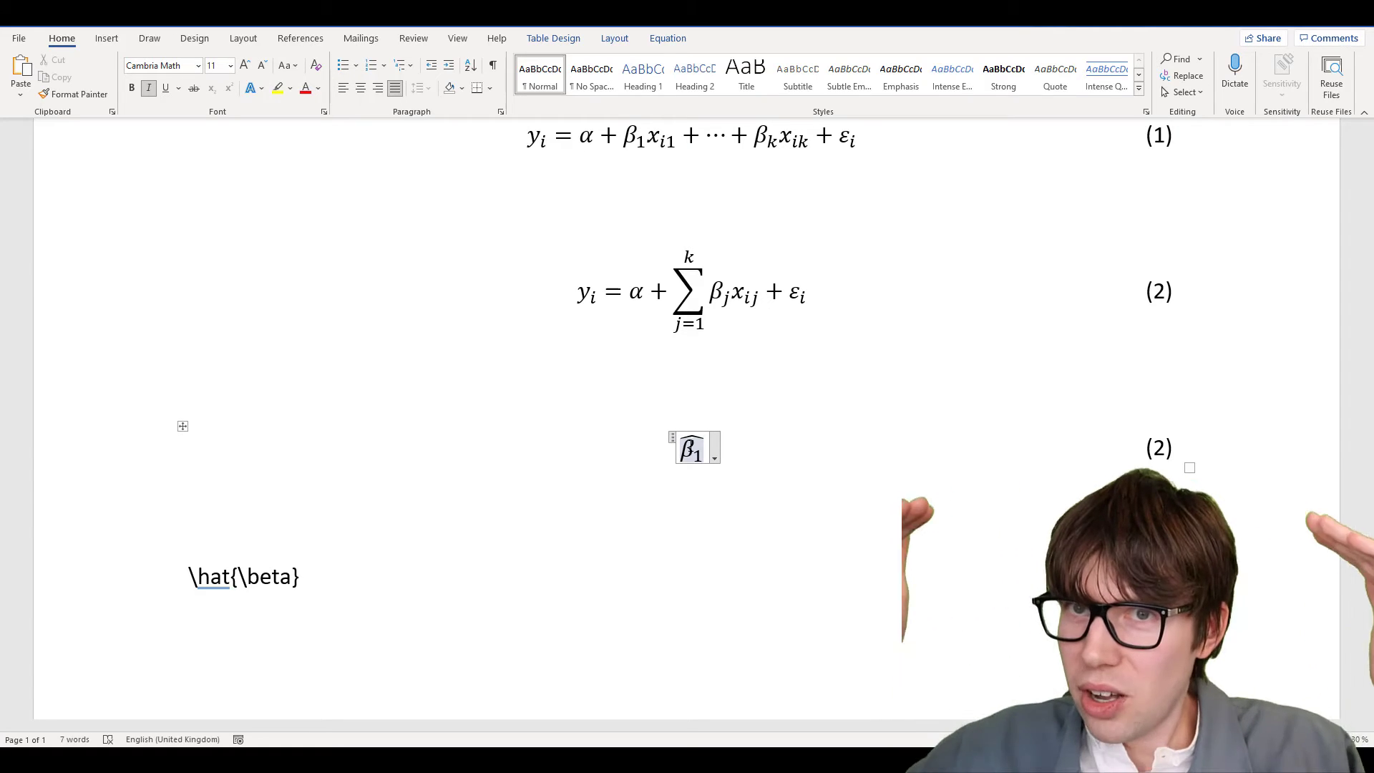
Write β̂₁ = Cov(x_i, y_i) over Var(x_i) as a stacked fraction
key("BackSpace")
key("BackSpace")
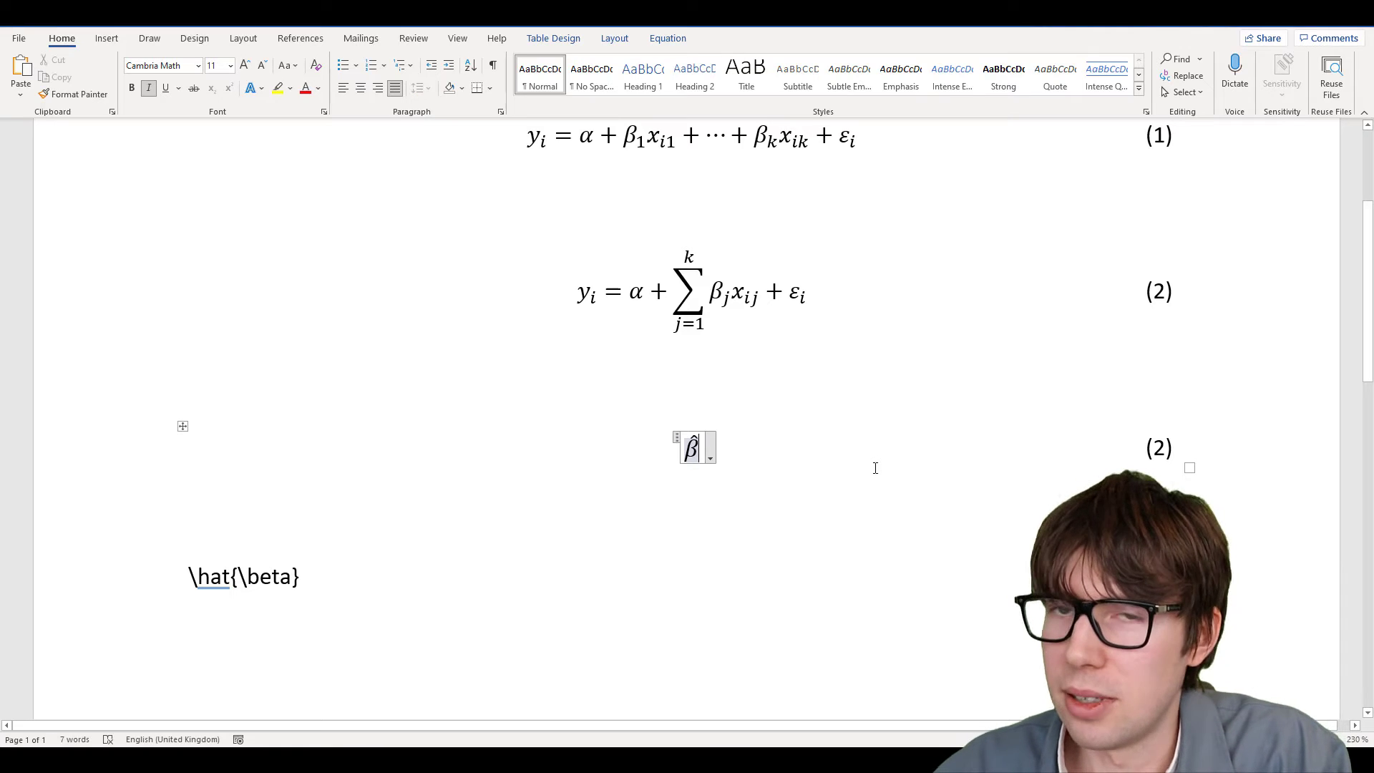
key("Right")
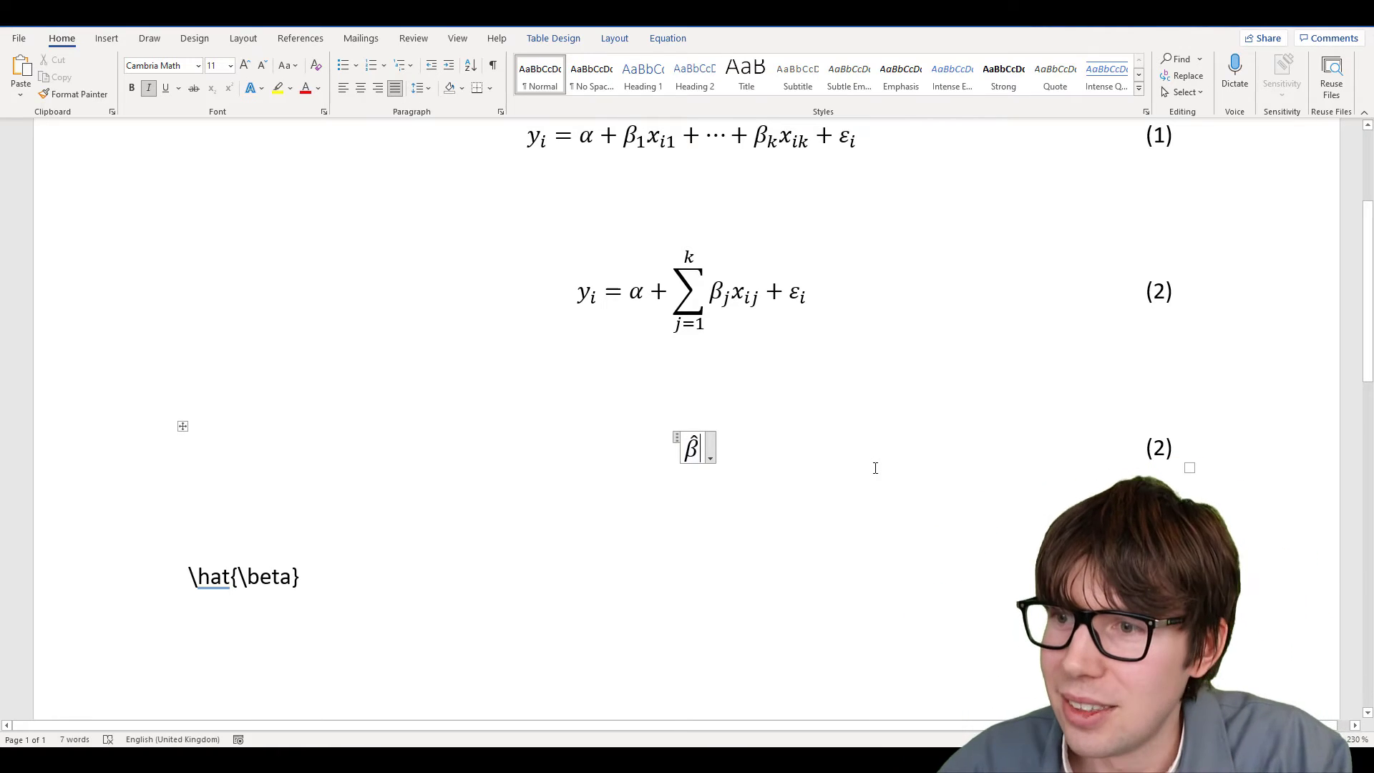
type("_")
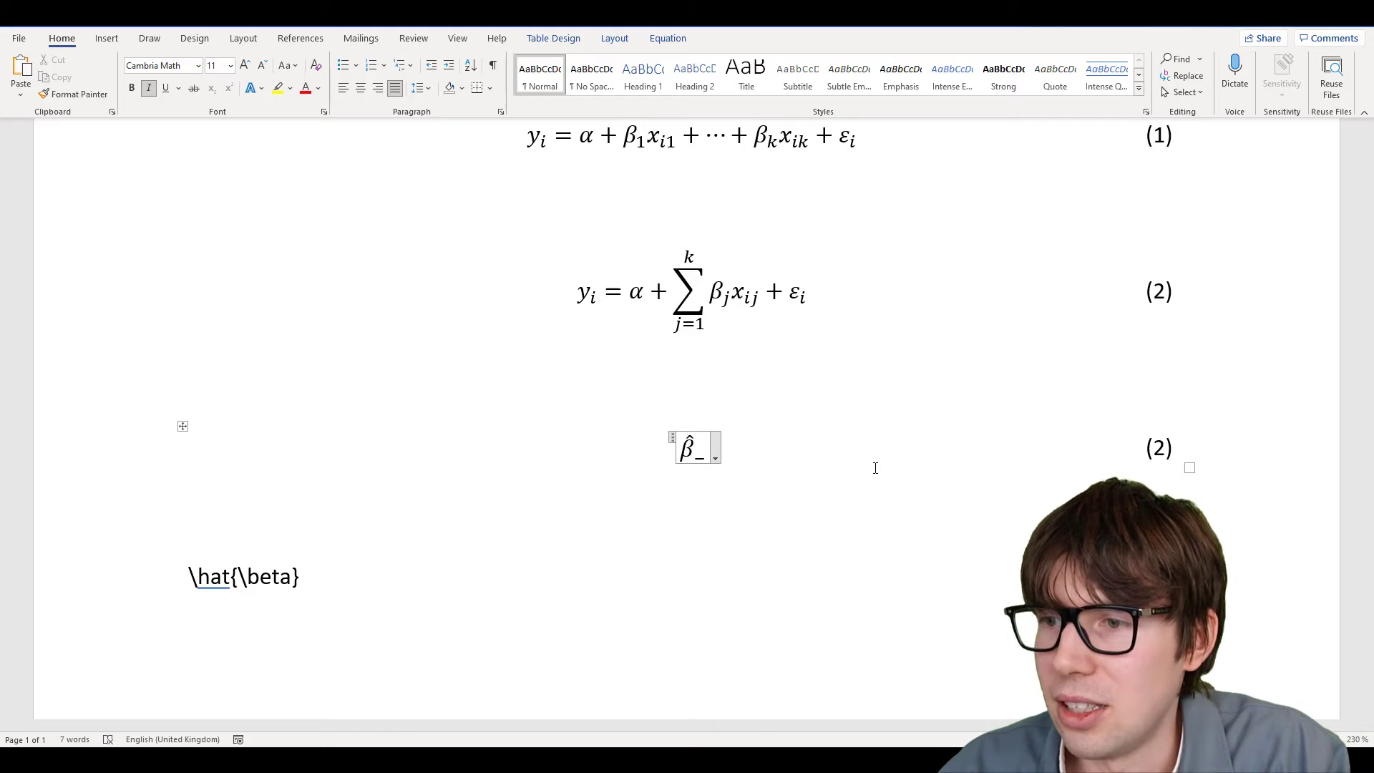
type("1")
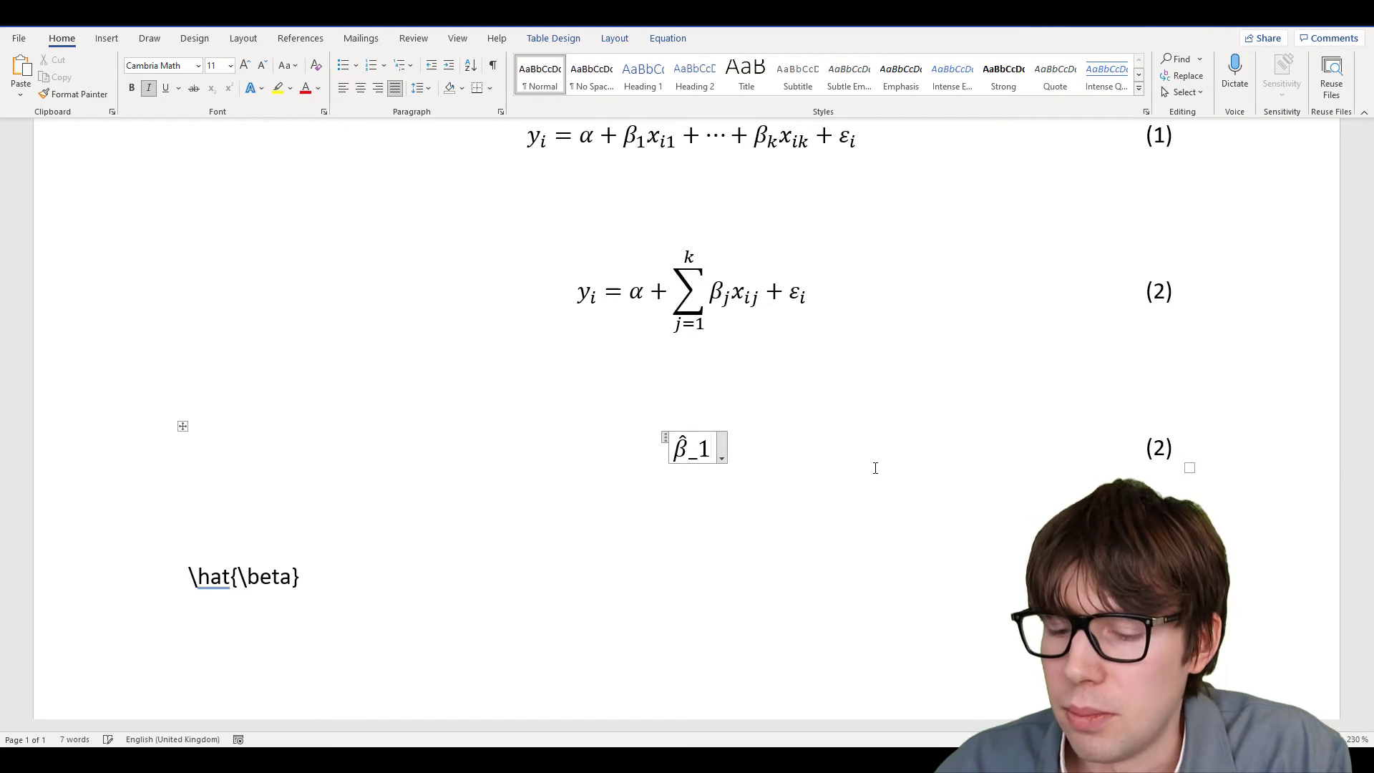
type(" =")
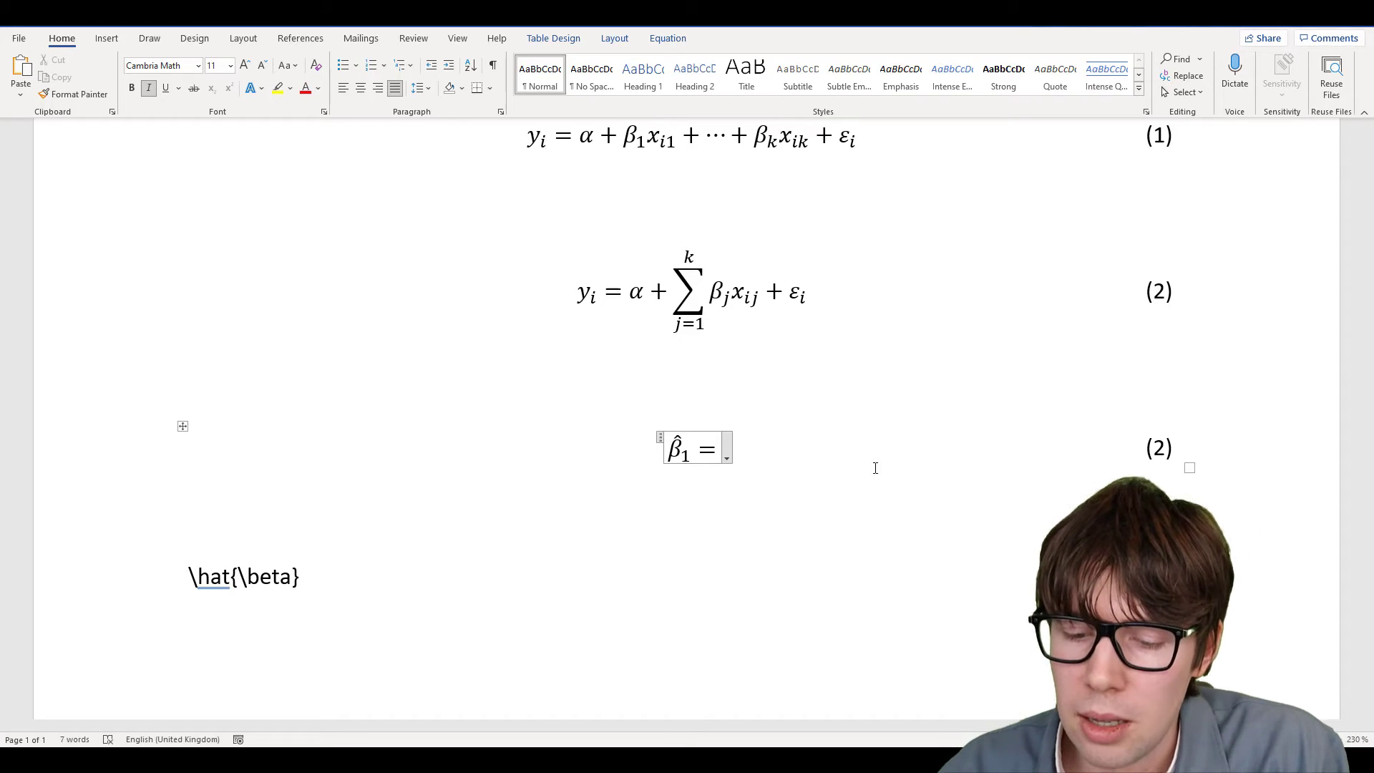
type("/")
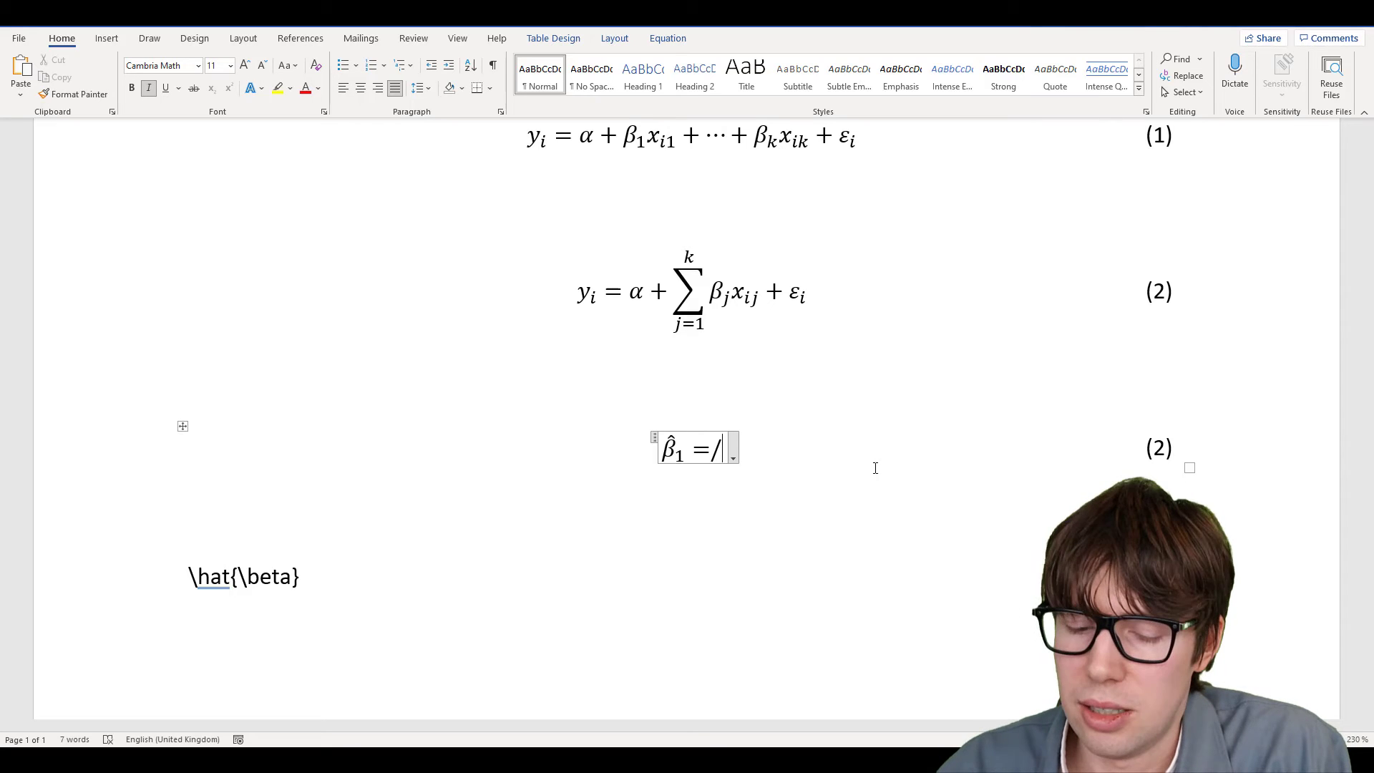
key("space")
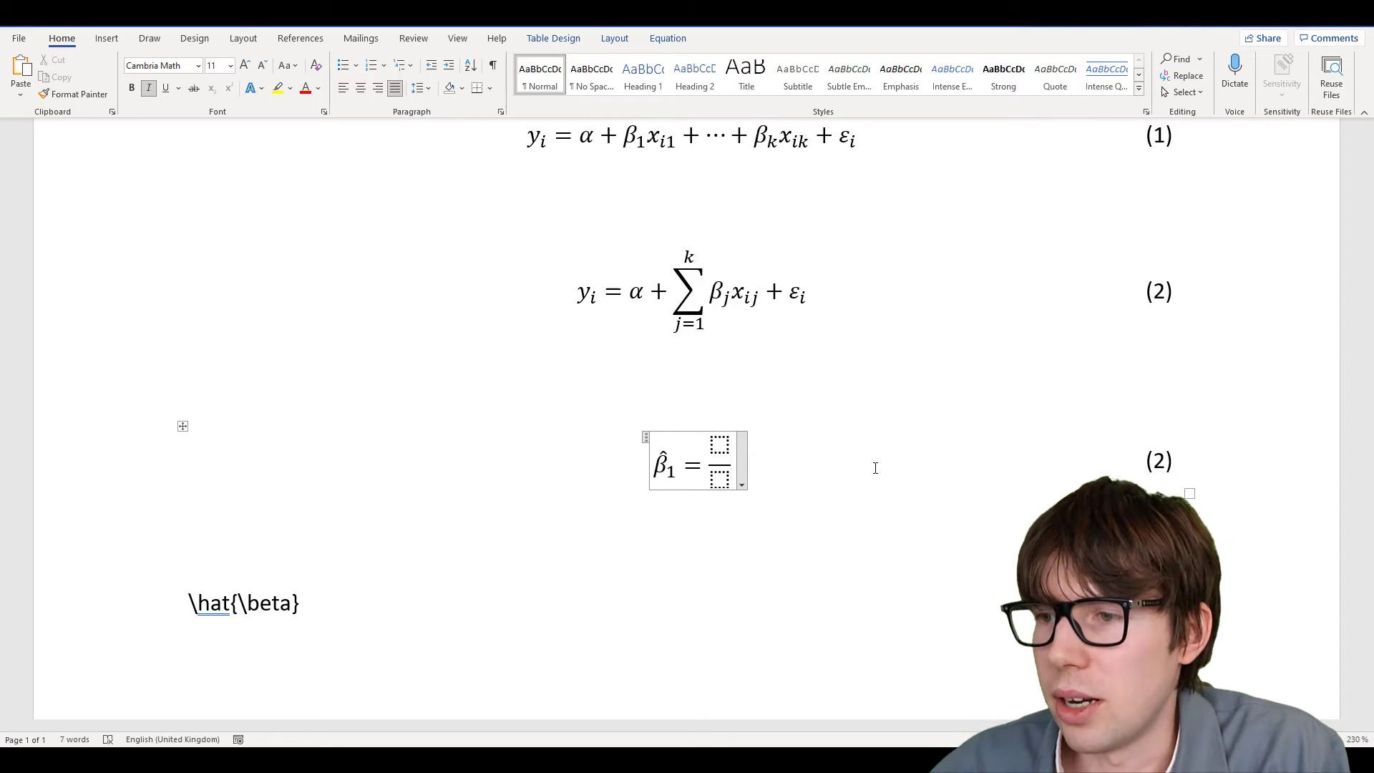
key("Left")
key("Left")
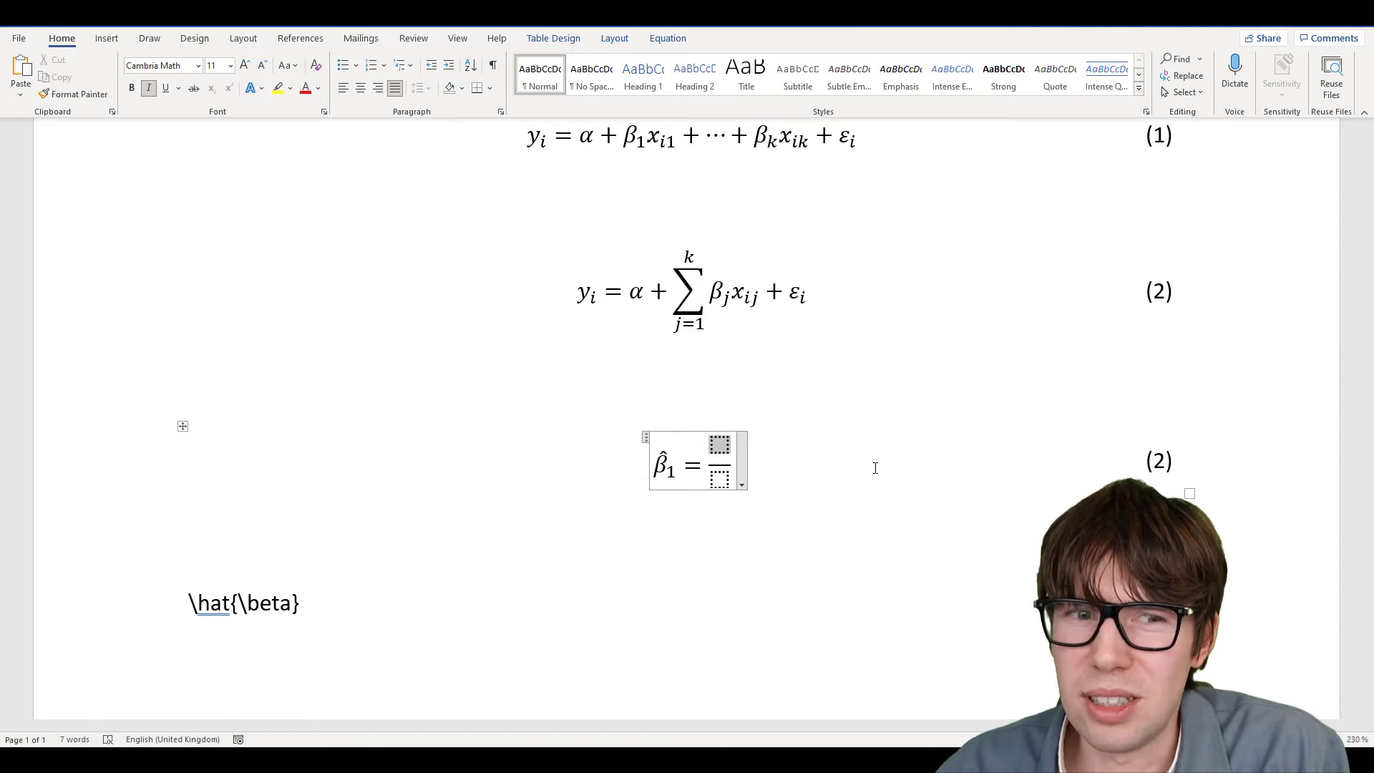
type("Cov")
key("BackSpace")
key("BackSpace")
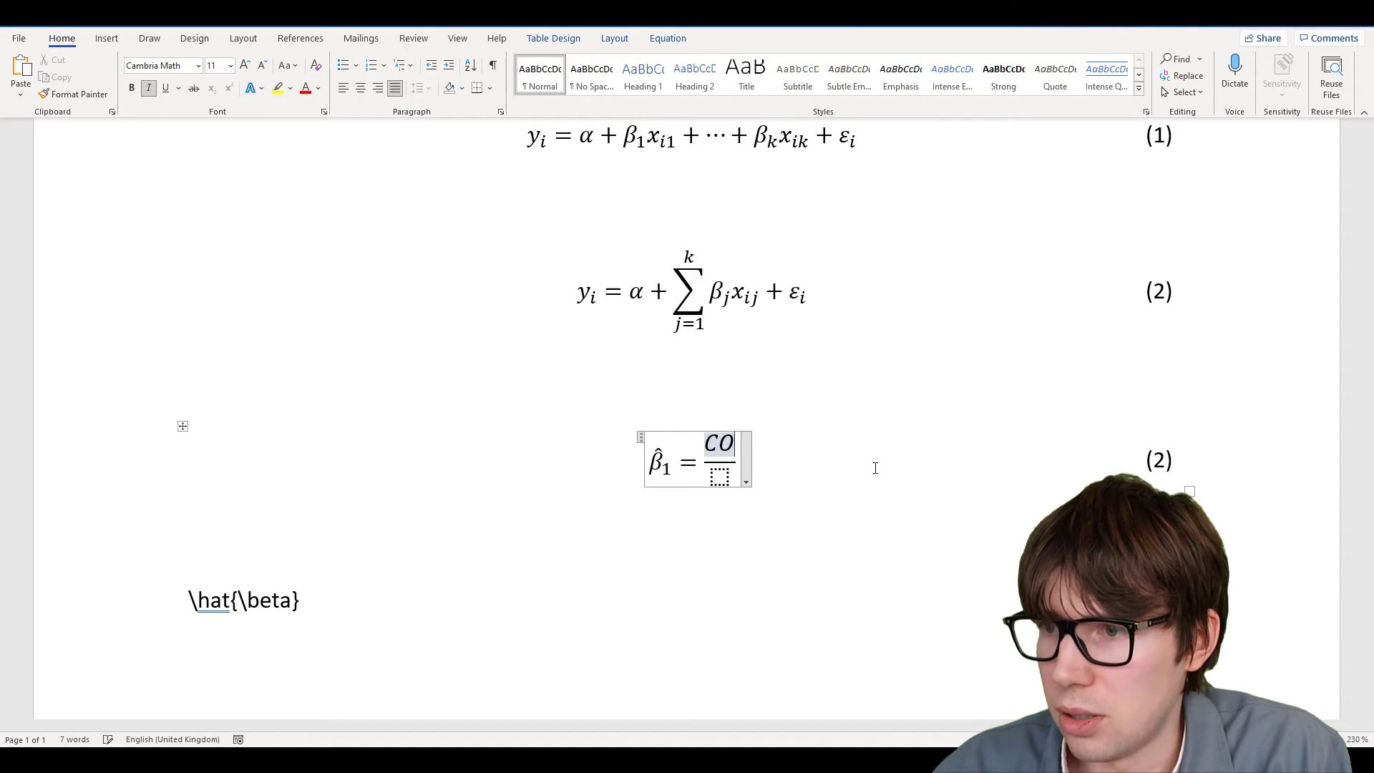
type("ov()")
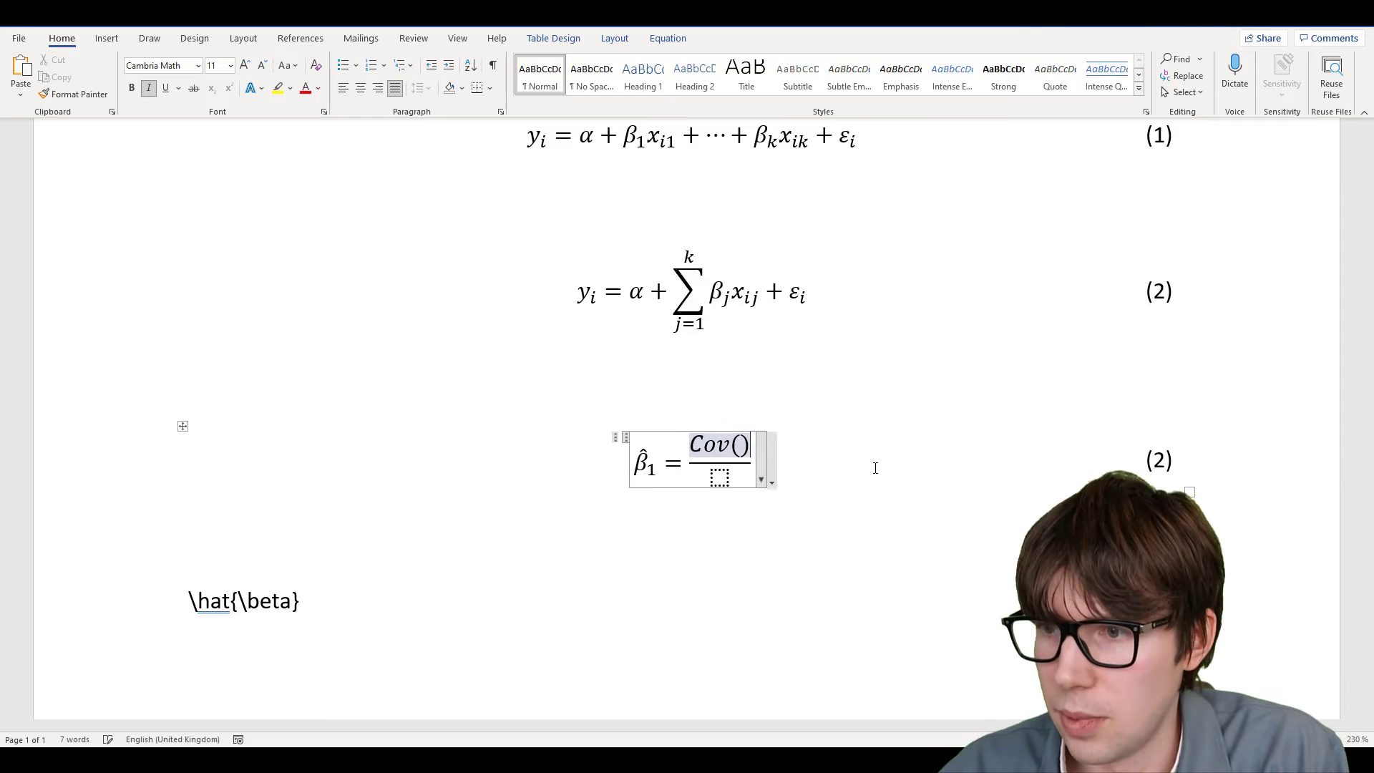
key("Left")
type("x_i")
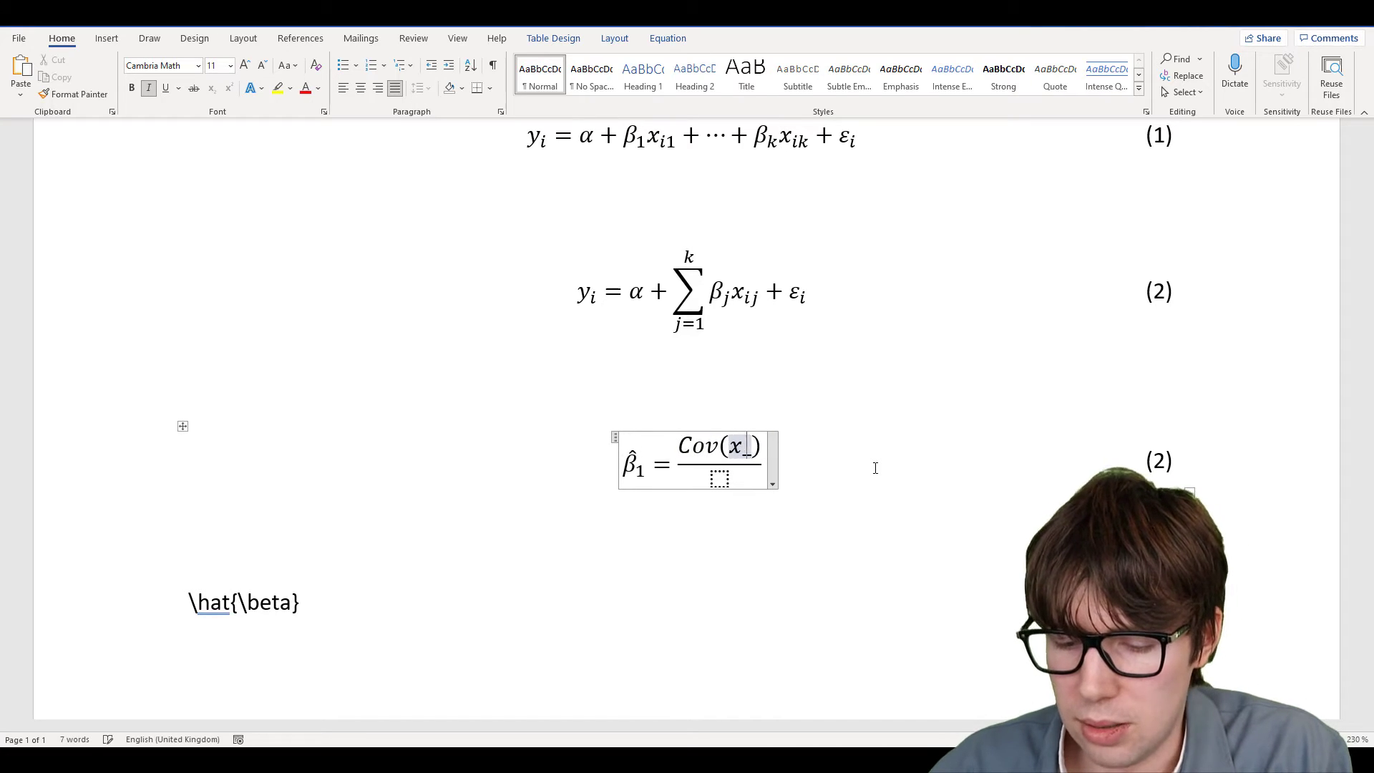
type(",")
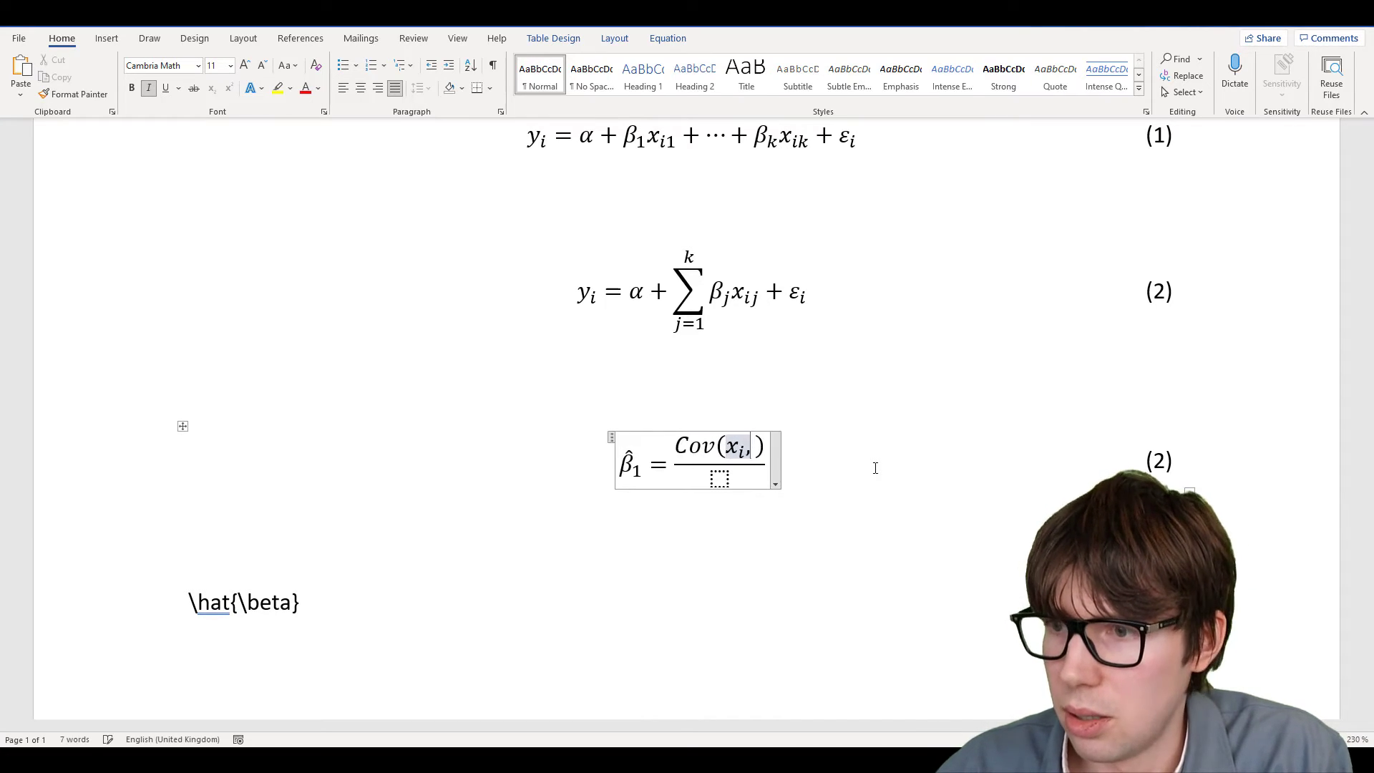
type("y_i")
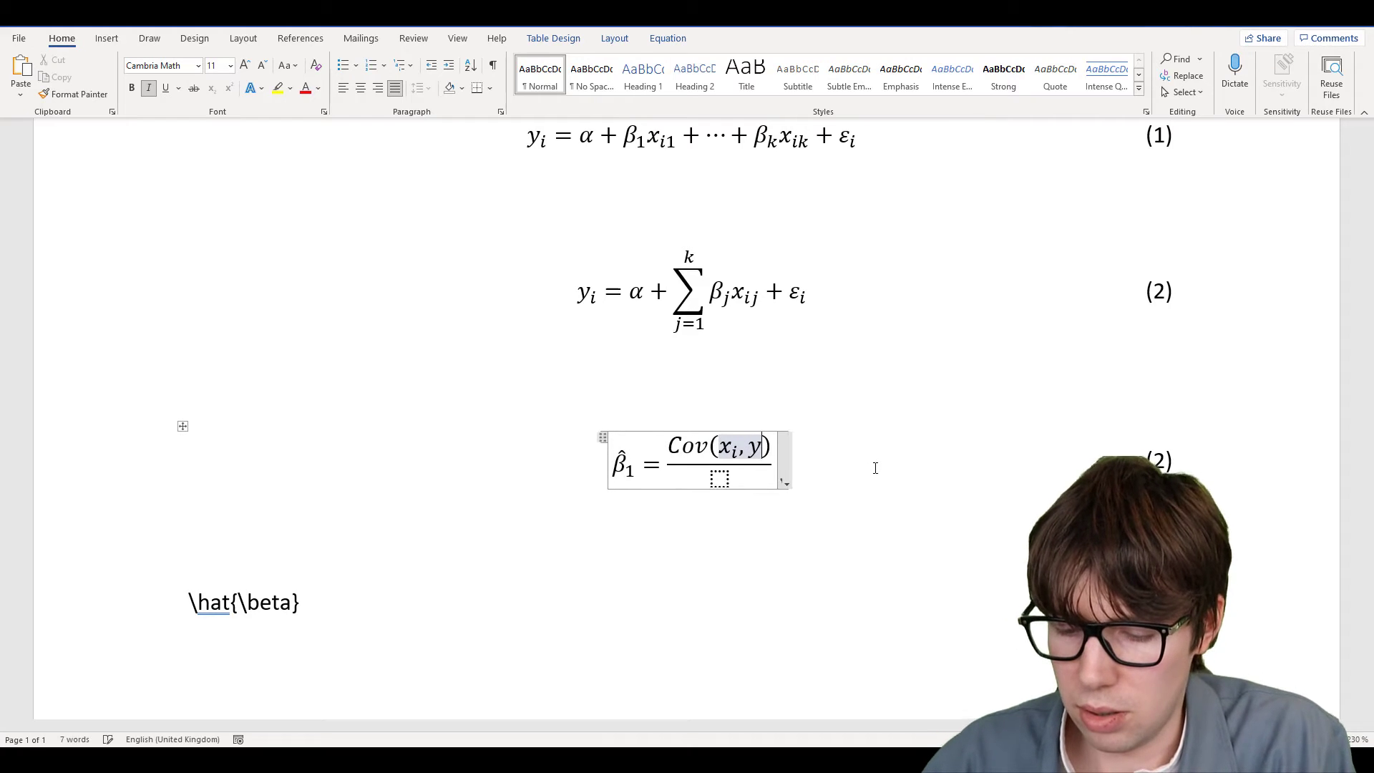
key("Down")
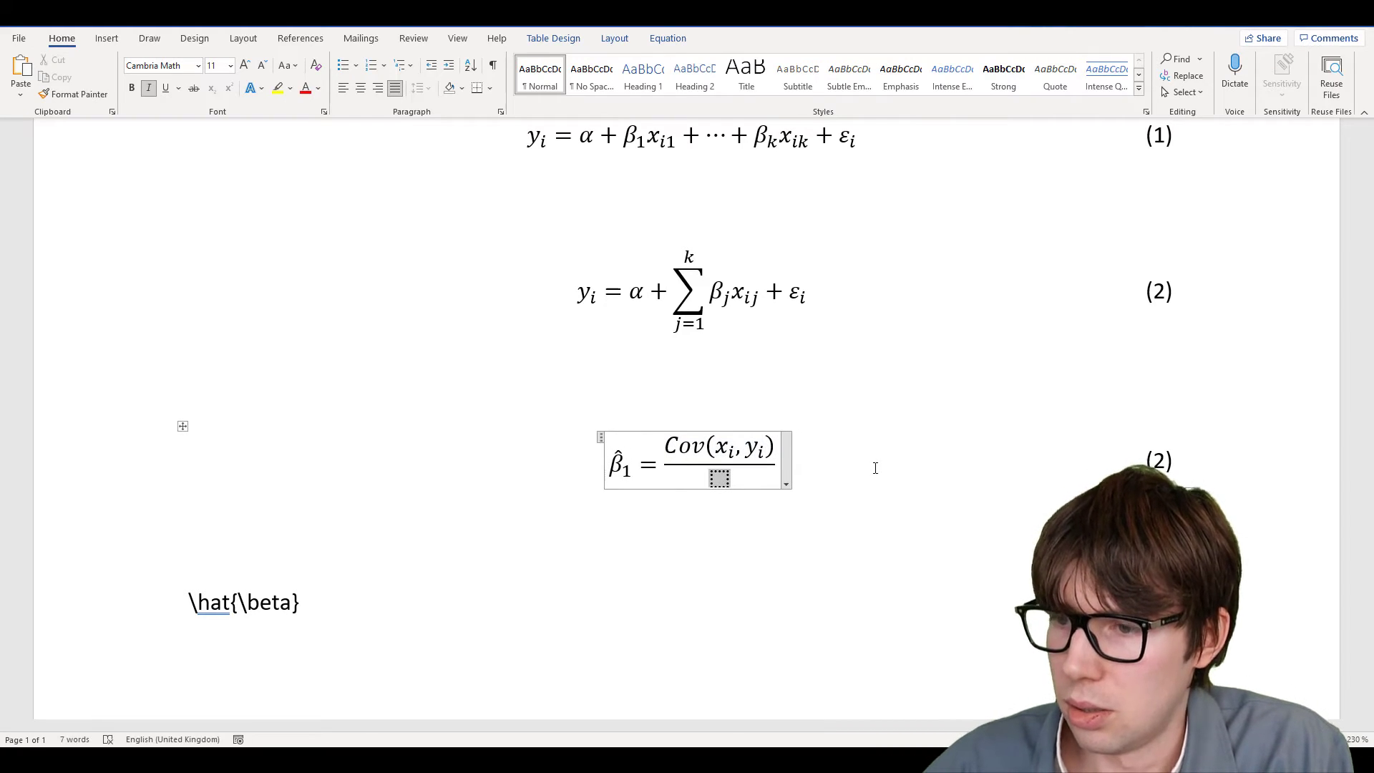
type("Var()")
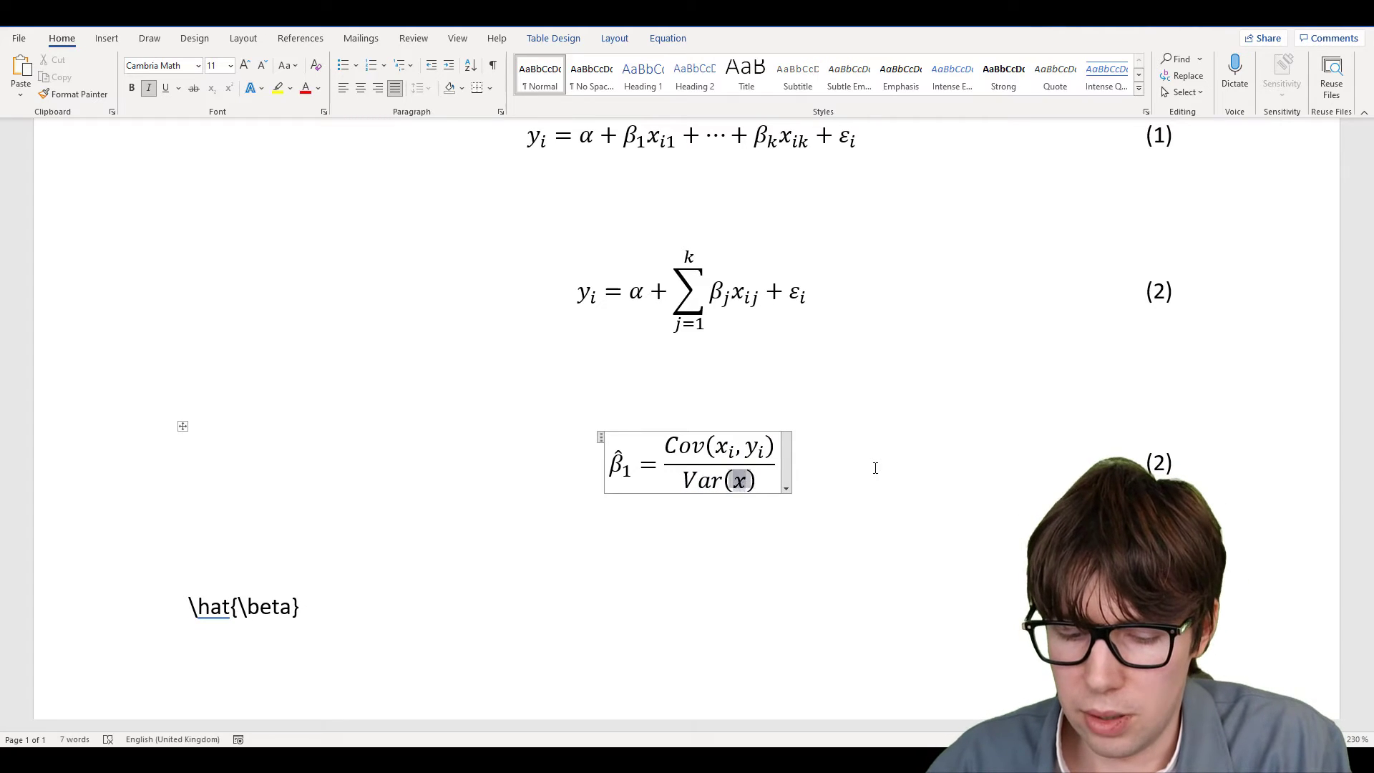
type("x_i")
key("Right")
key("Right")
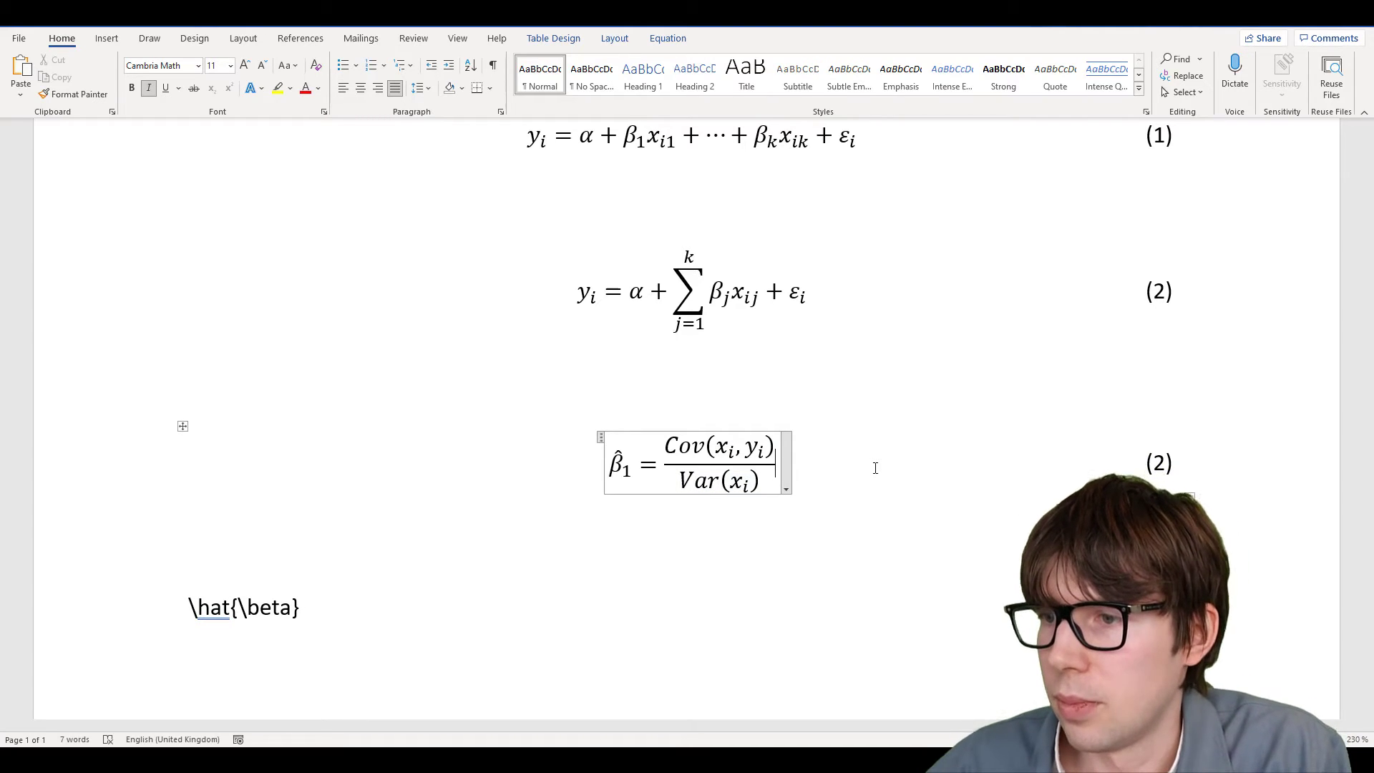
Add = σ_{x_i,y_i} over σ_x² as a second fraction
type("=/ ")
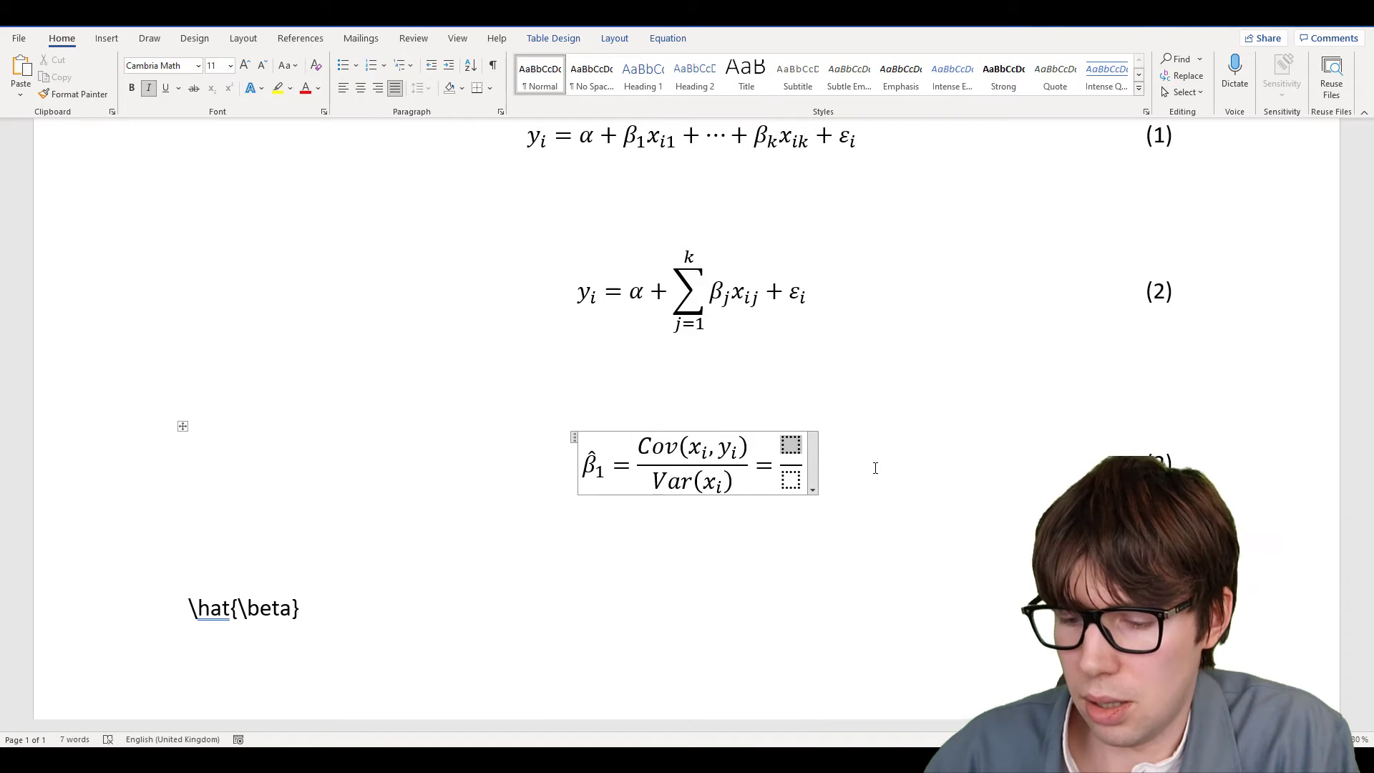
type("\\sigma")
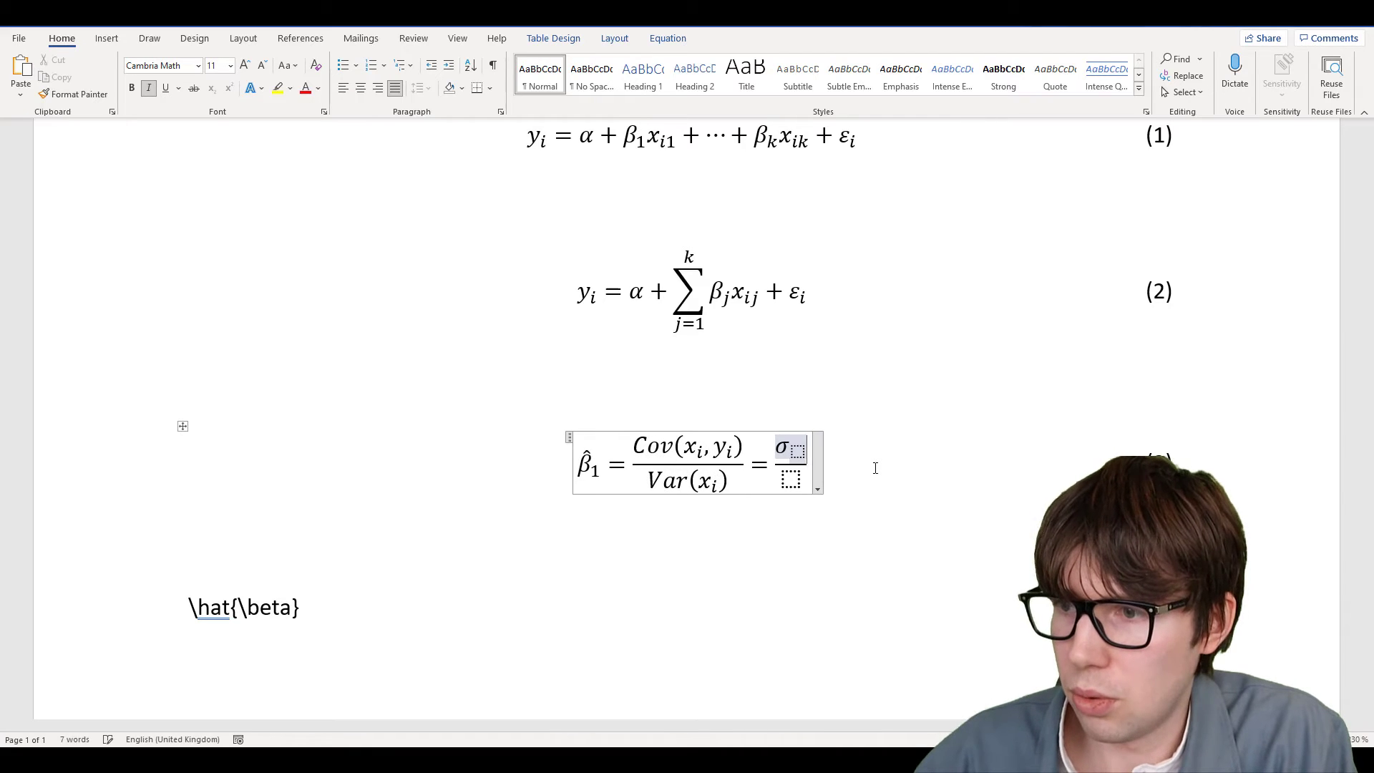
key("Left")
type("x_i ")
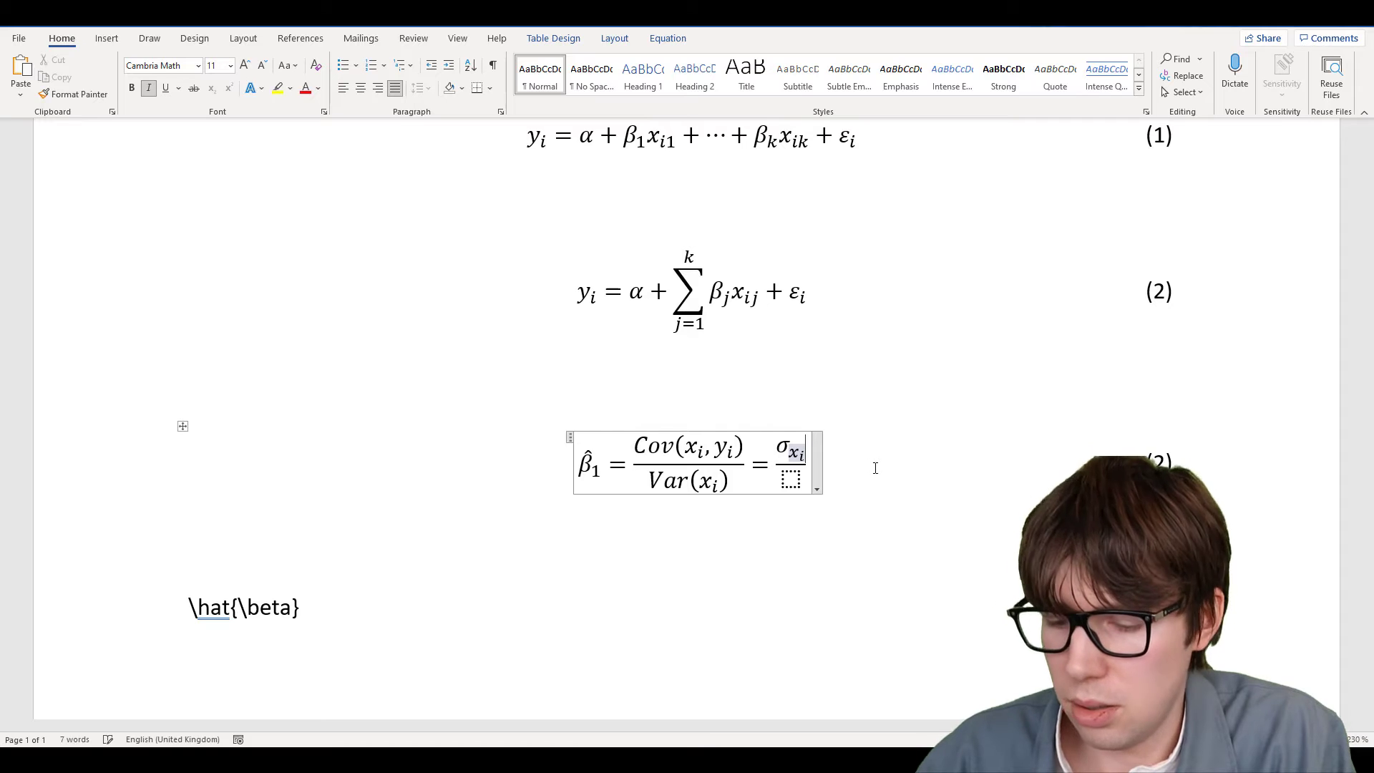
type(",y_i")
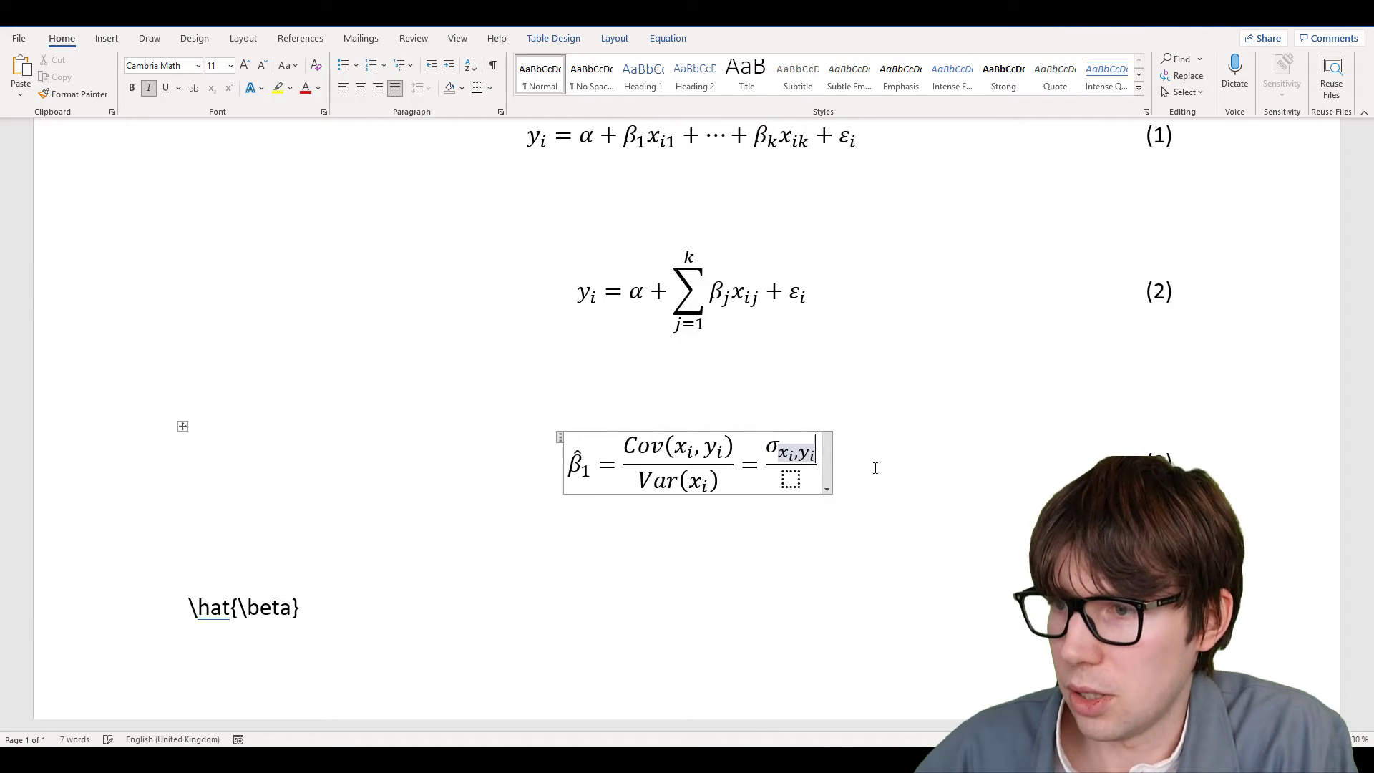
key("Down")
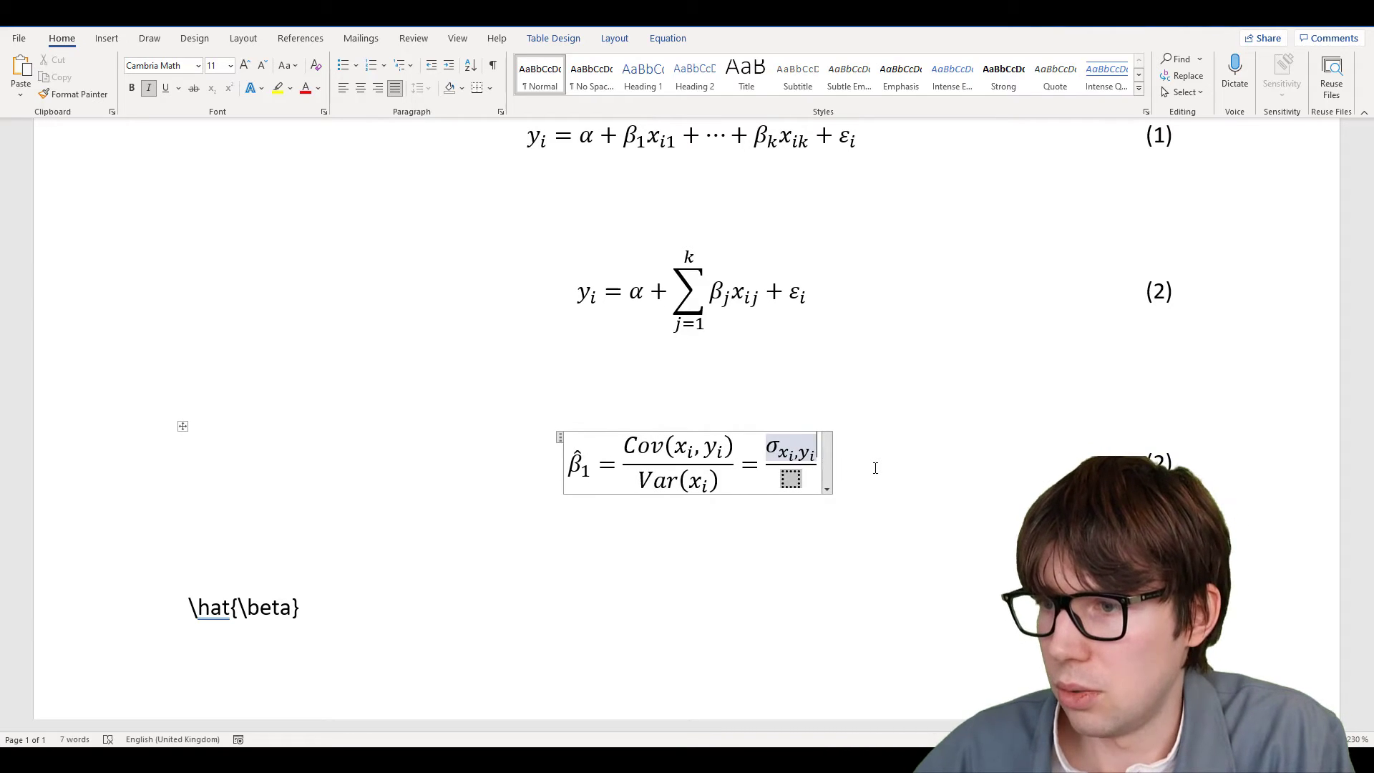
type("\\")
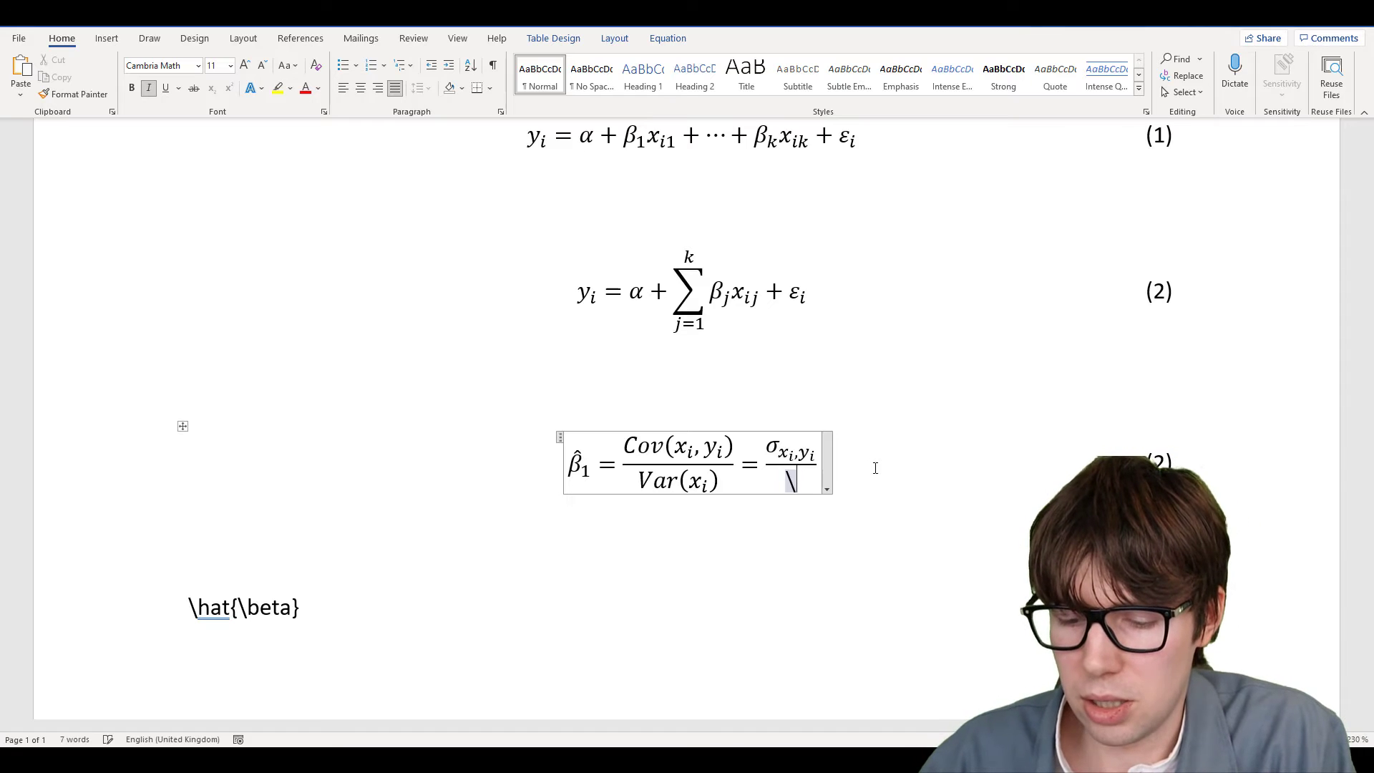
type("sigma_x^^")
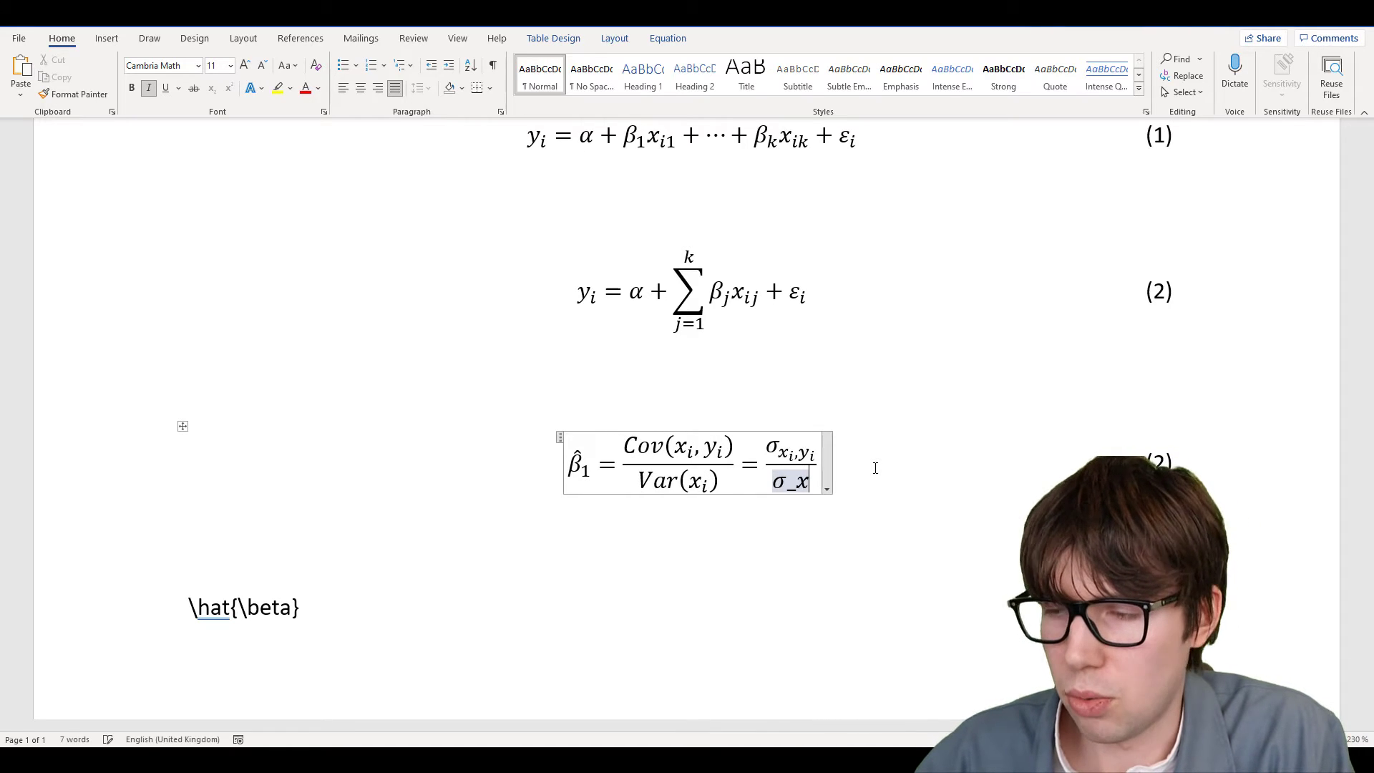
key("BackSpace")
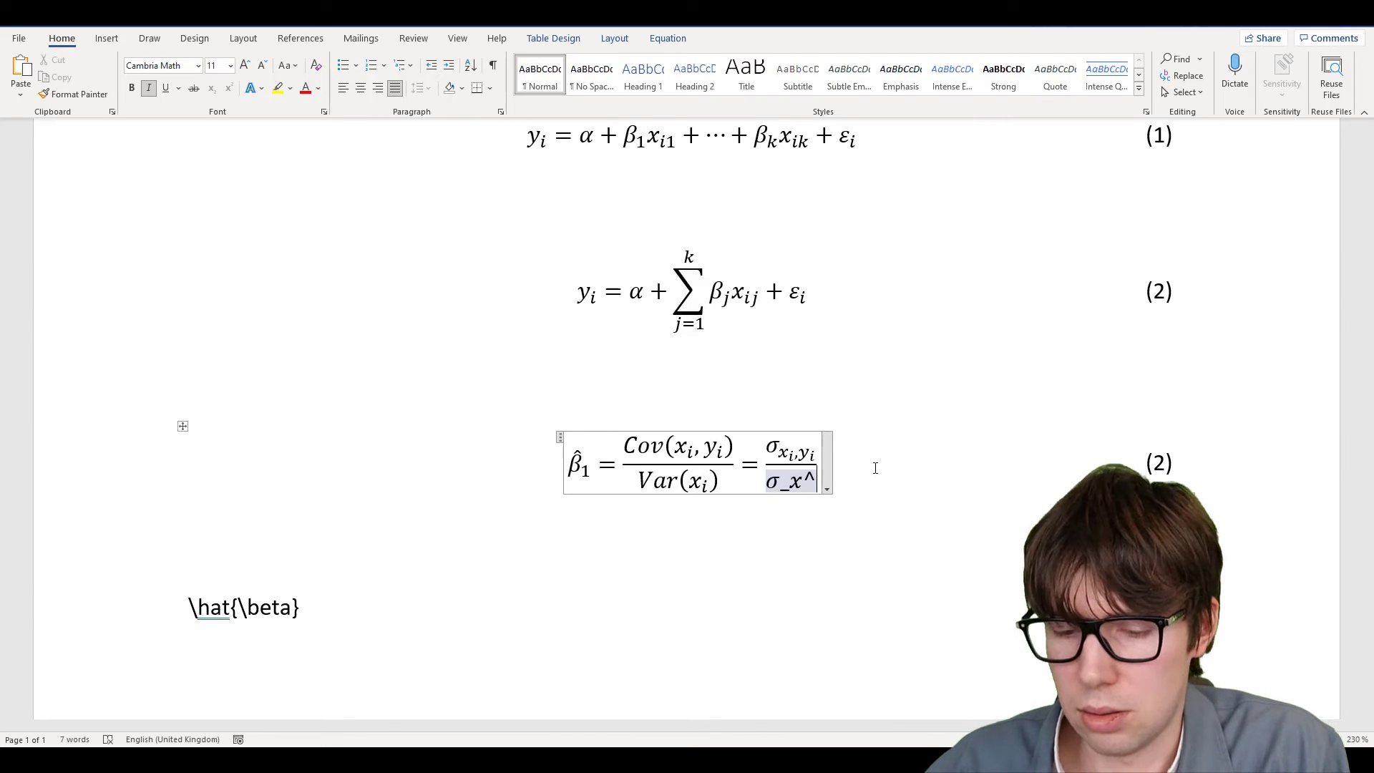
type("2")
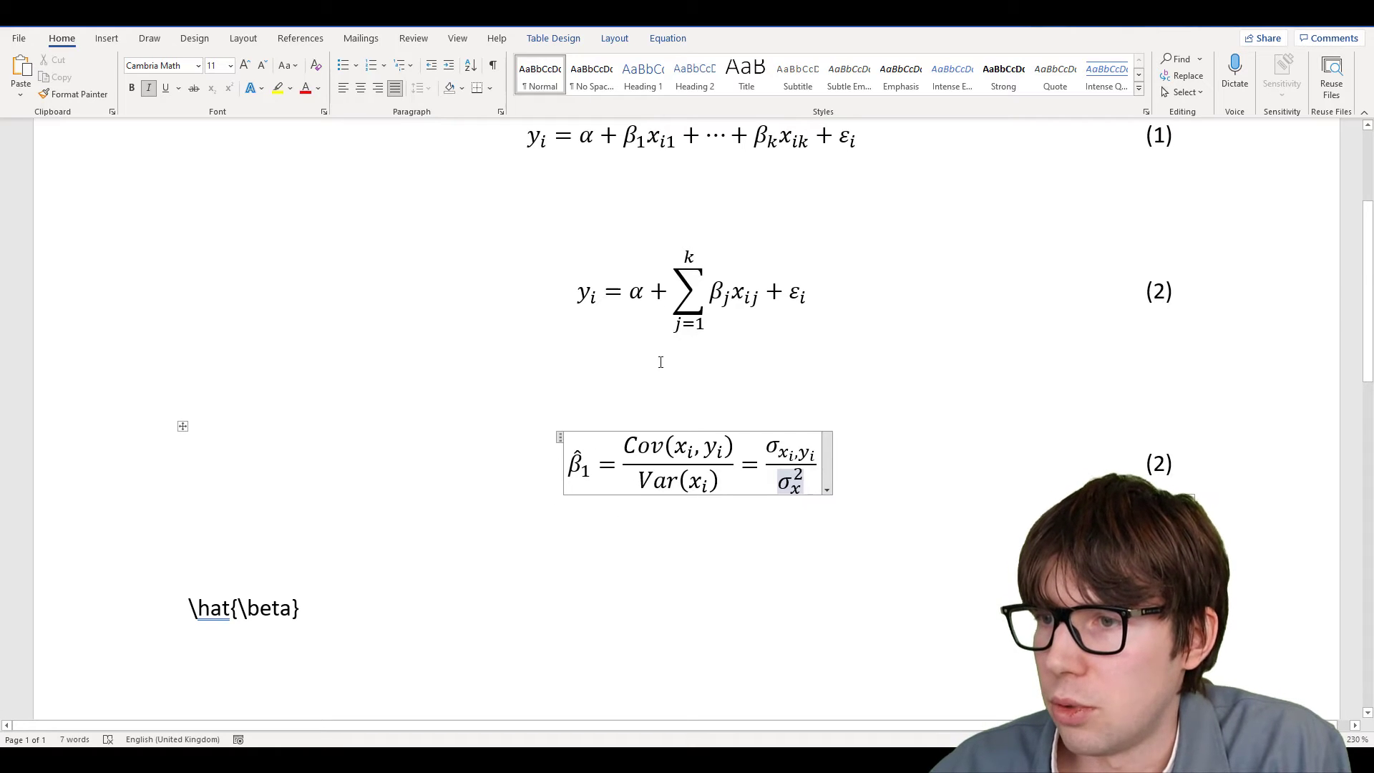
Paste a copy of the β̂₁ equation row below and overwrite its contents with \hat \alpha
left_click(636, 290)
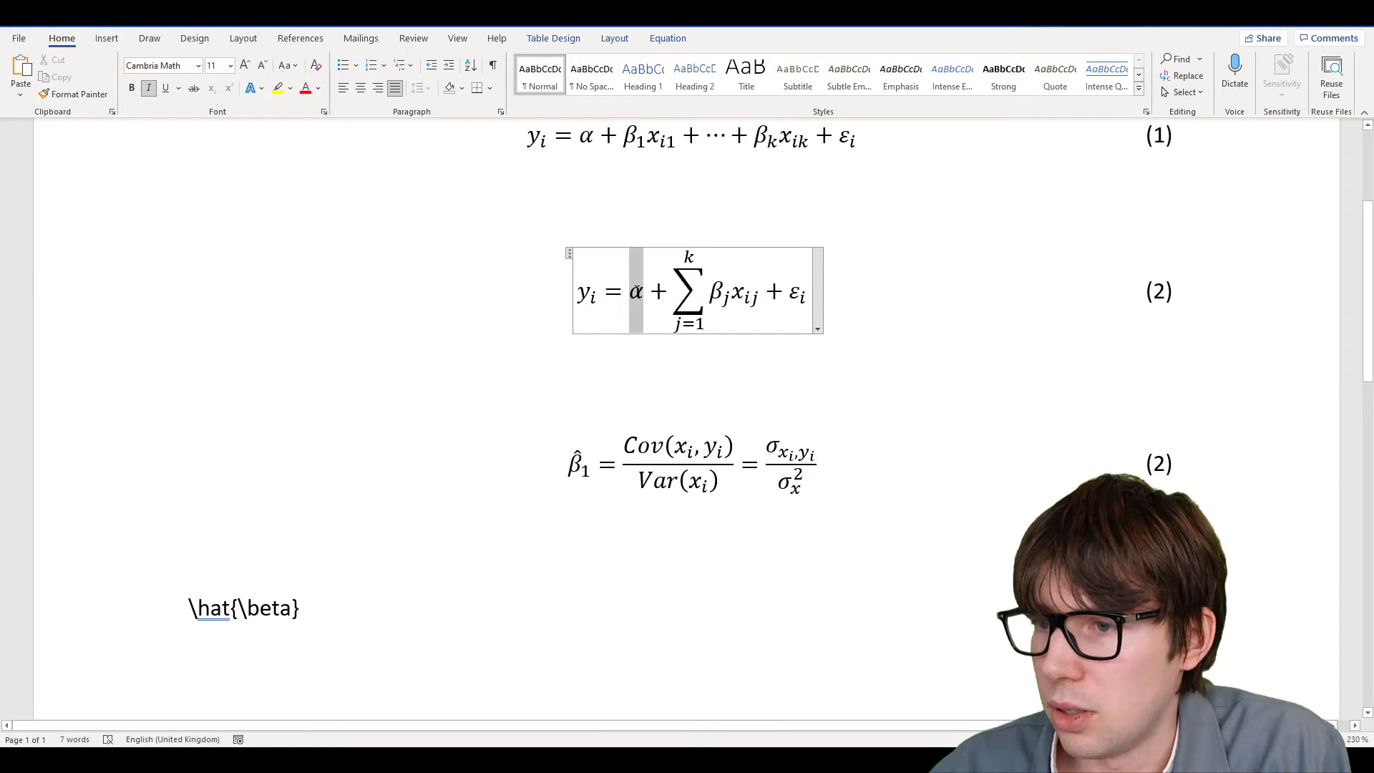
left_click(626, 379)
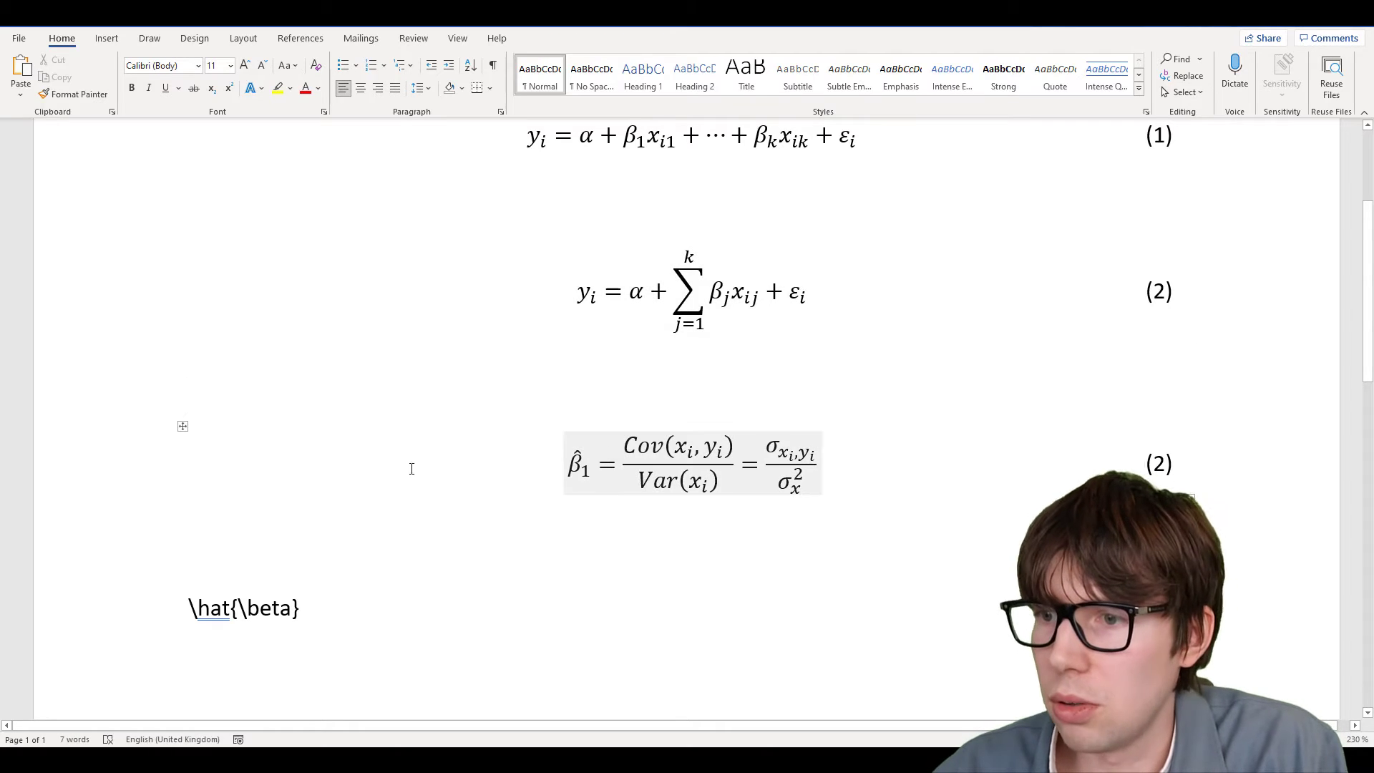
left_click(183, 426)
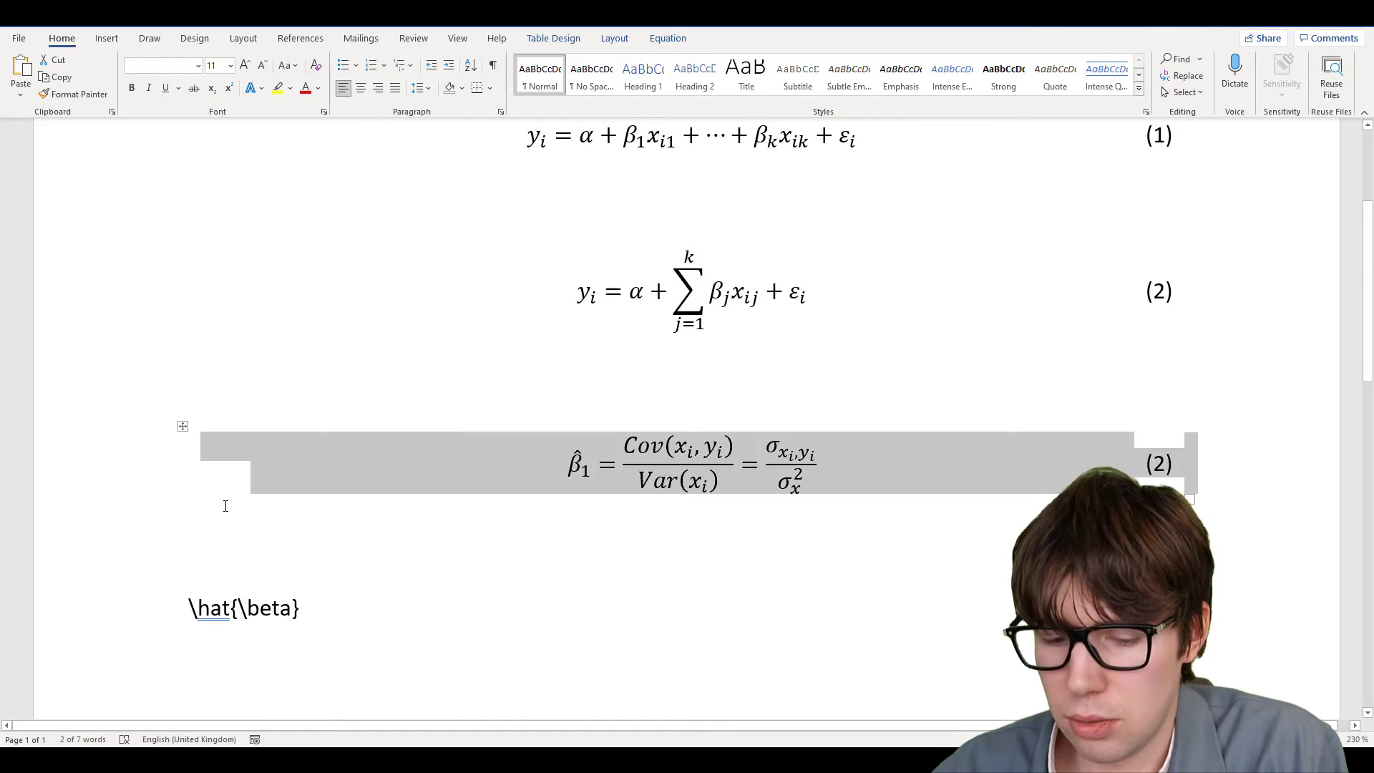
left_click(191, 556)
key("ctrl+v")
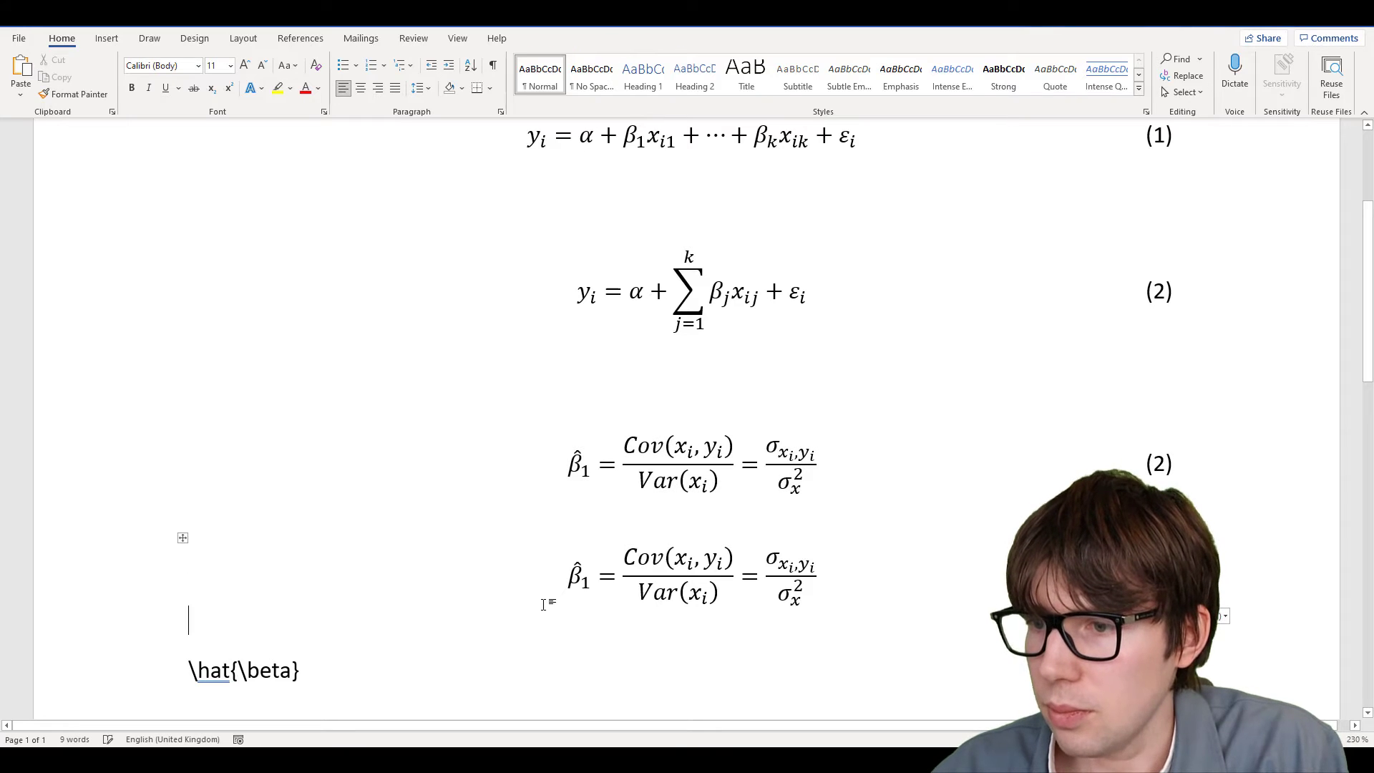
left_click_drag(581, 580, 782, 608)
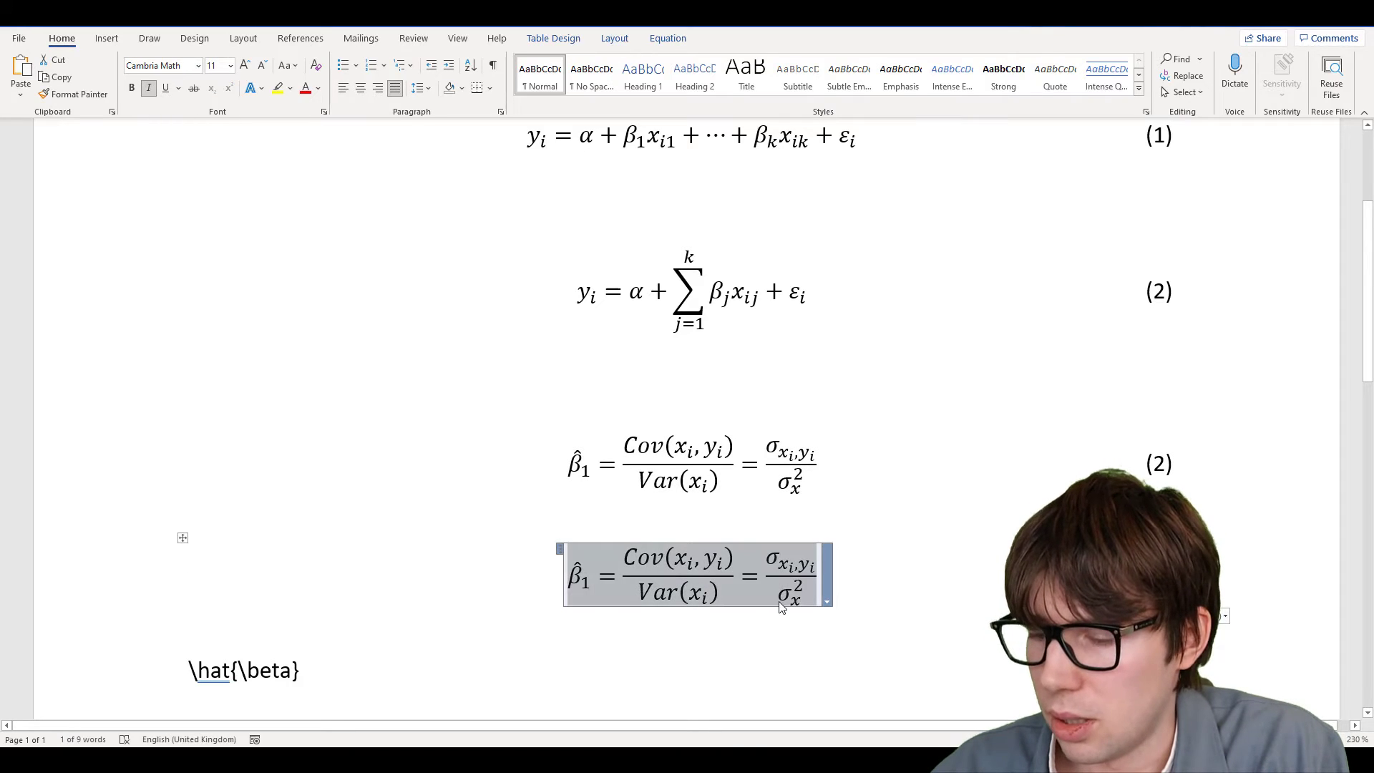
type("\\hat ")
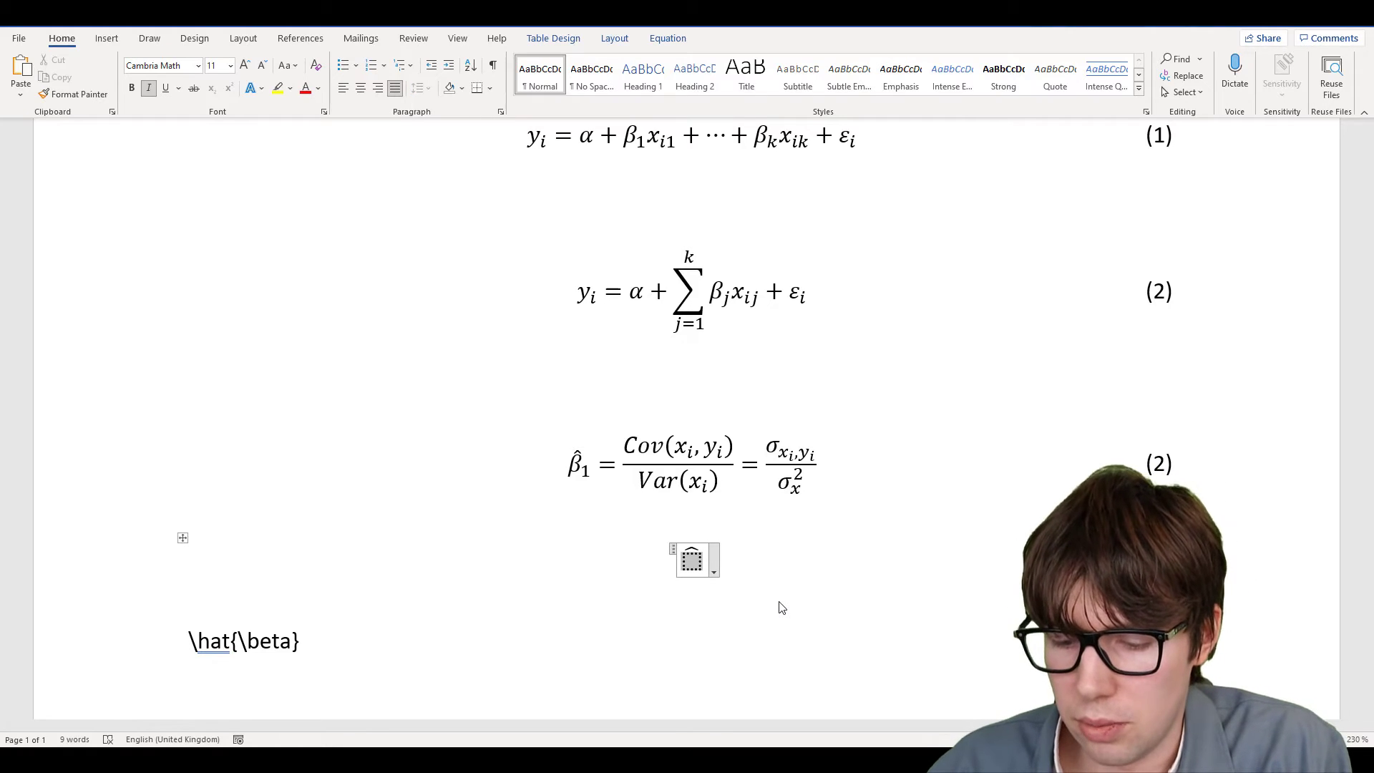
type("\\alpha")
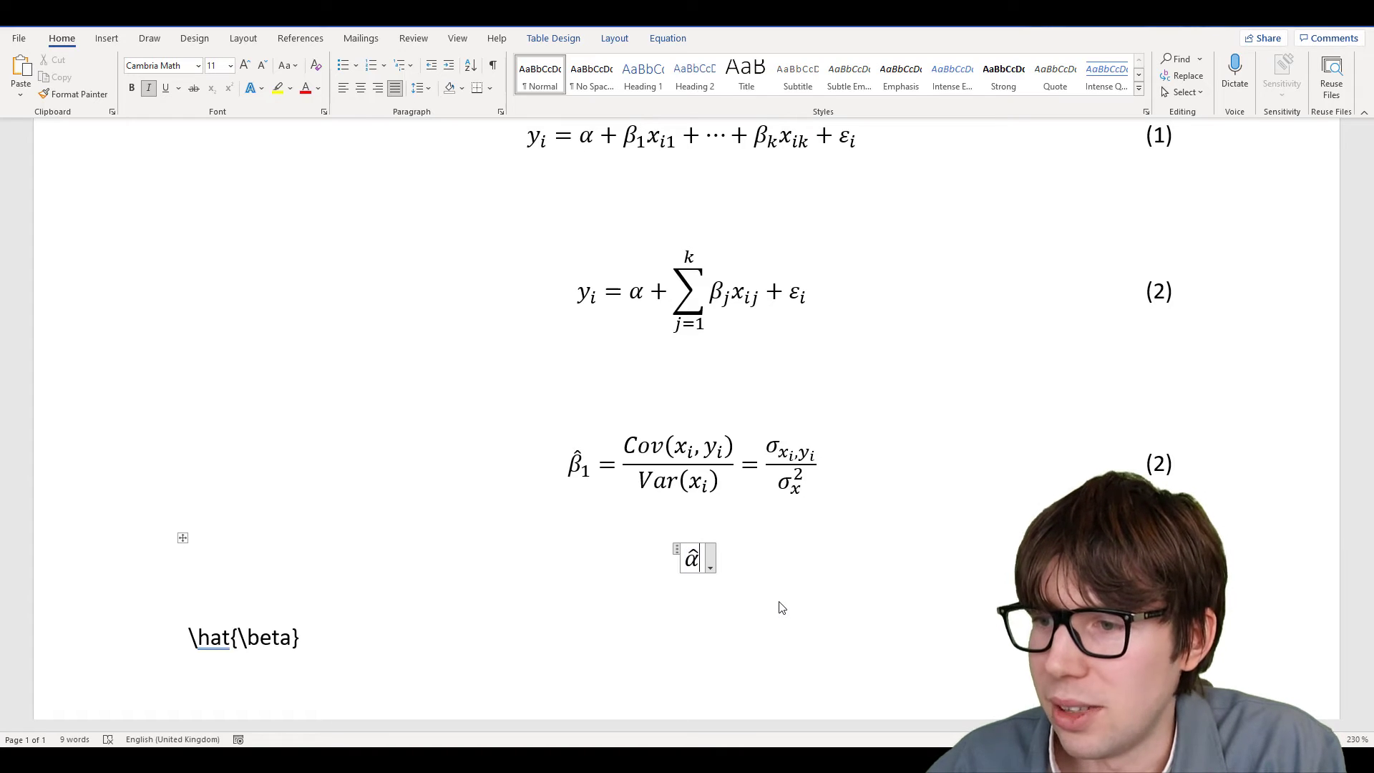
Type = ȳ after α̂ in the fourth equation
type("=")
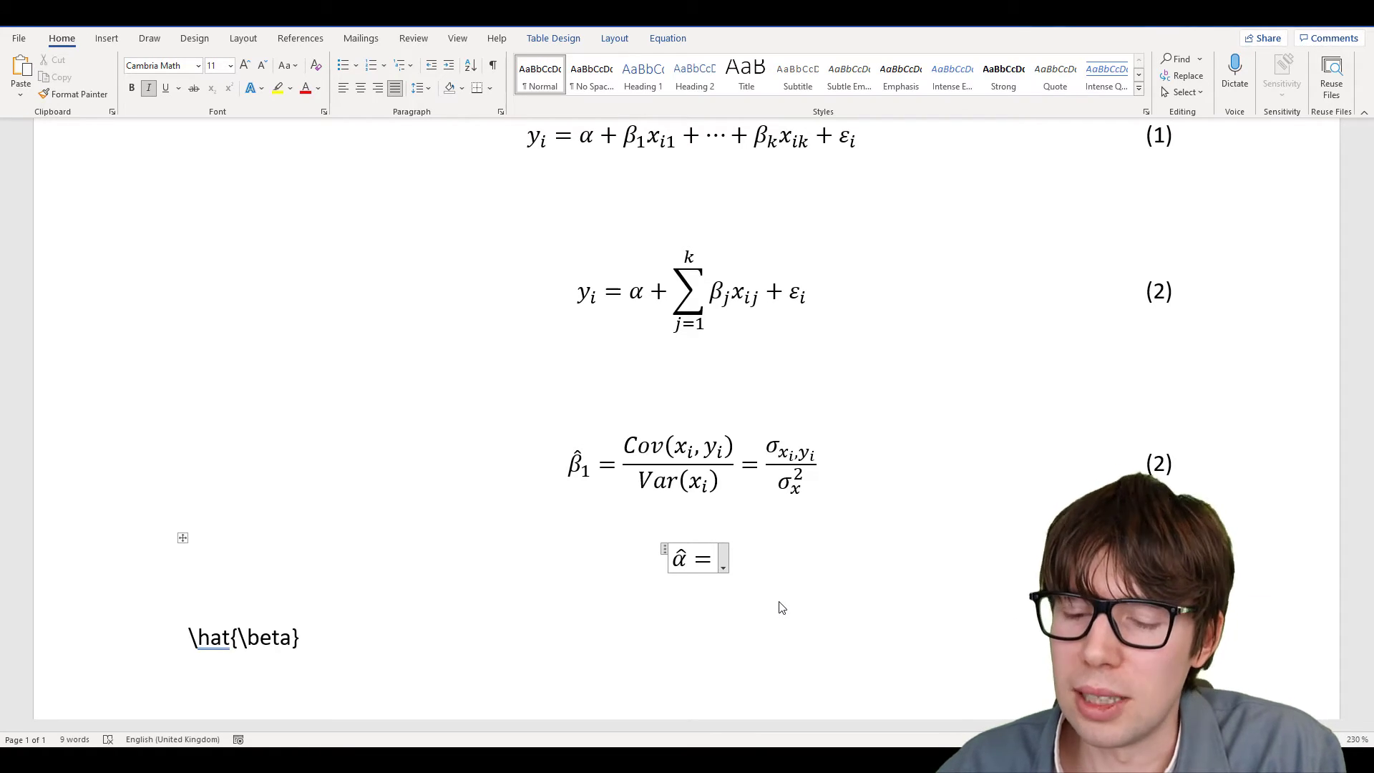
type("y")
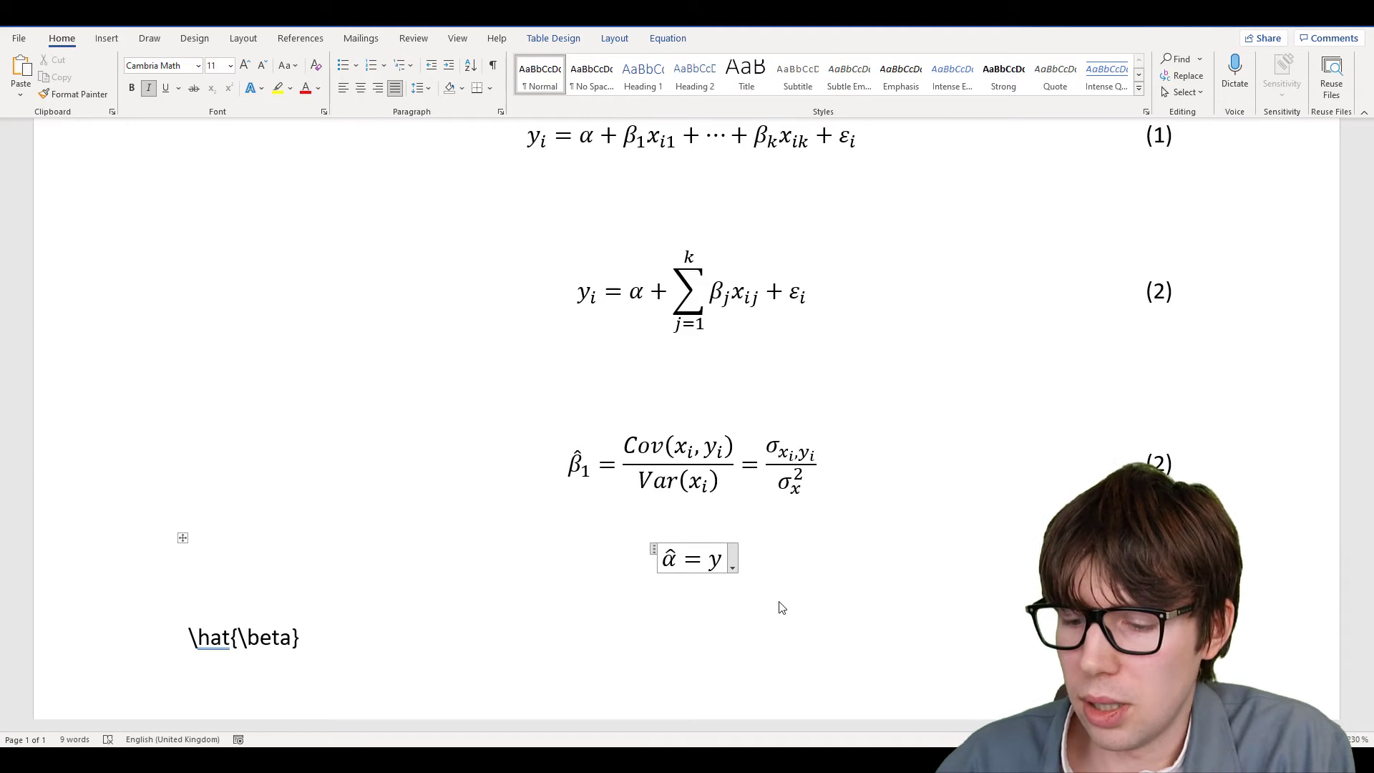
type("\bar")
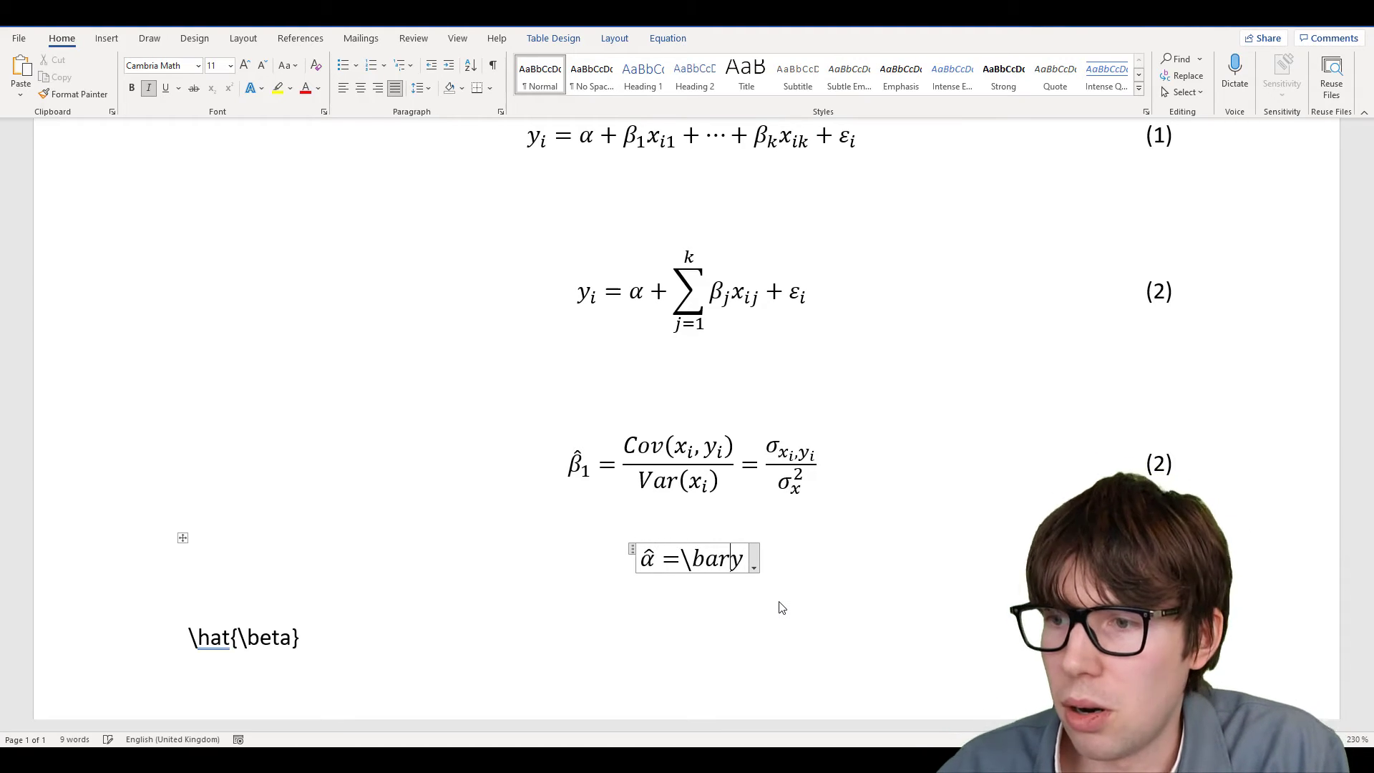
key("Left")
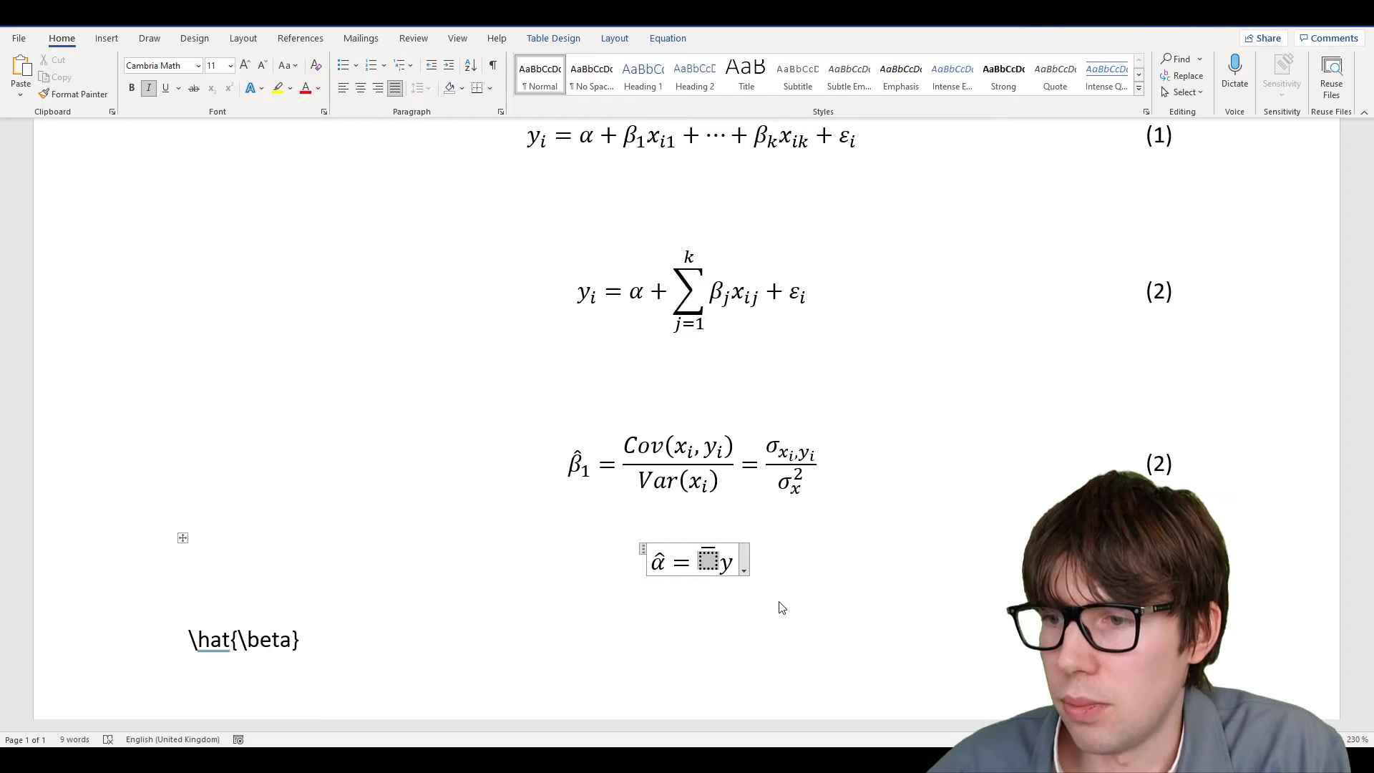
type("y")
key("Right")
key("shift+Right")
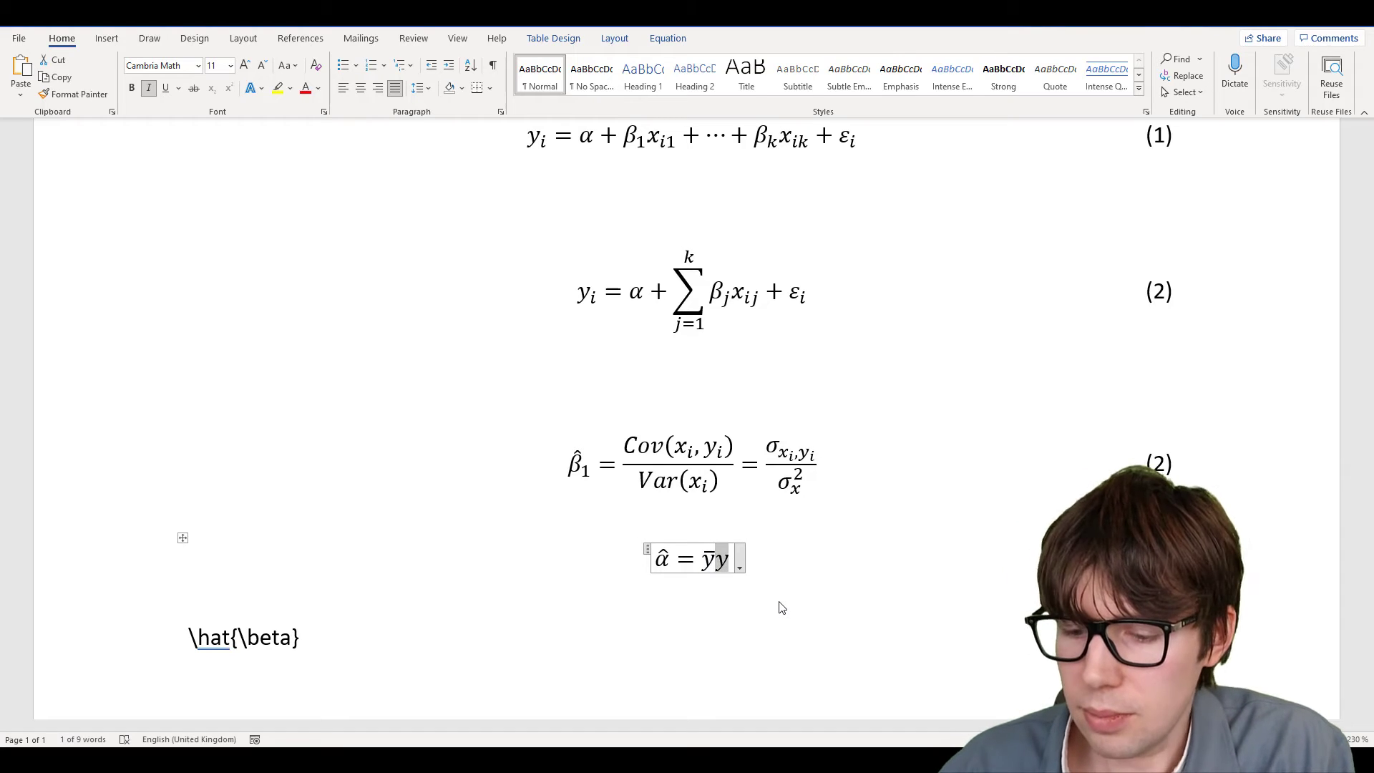
Add − β̂₁ after ȳ, fixing the stray plus and extra space
type("-\\hat ")
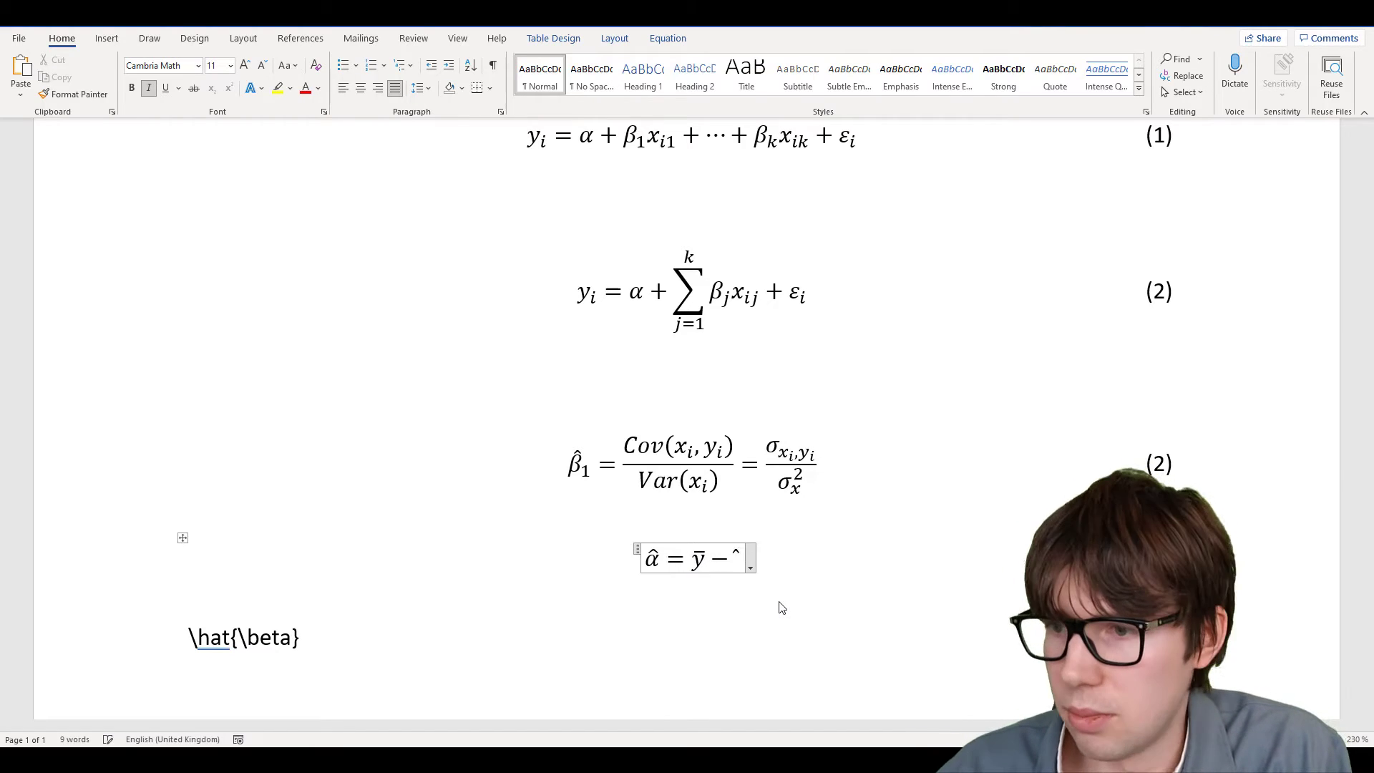
type("+bet")
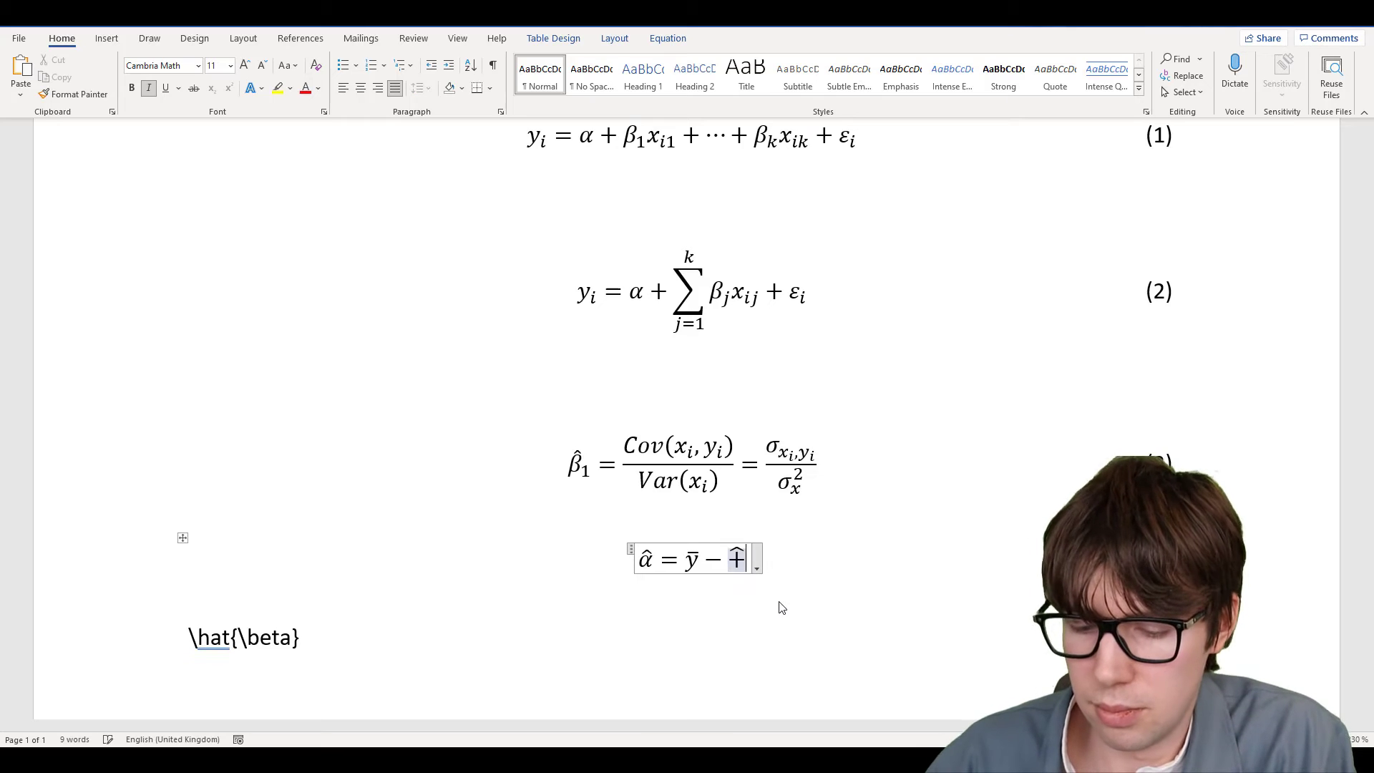
type("a")
key("Left")
key("Left")
key("Left")
key("Left")
key("Left")
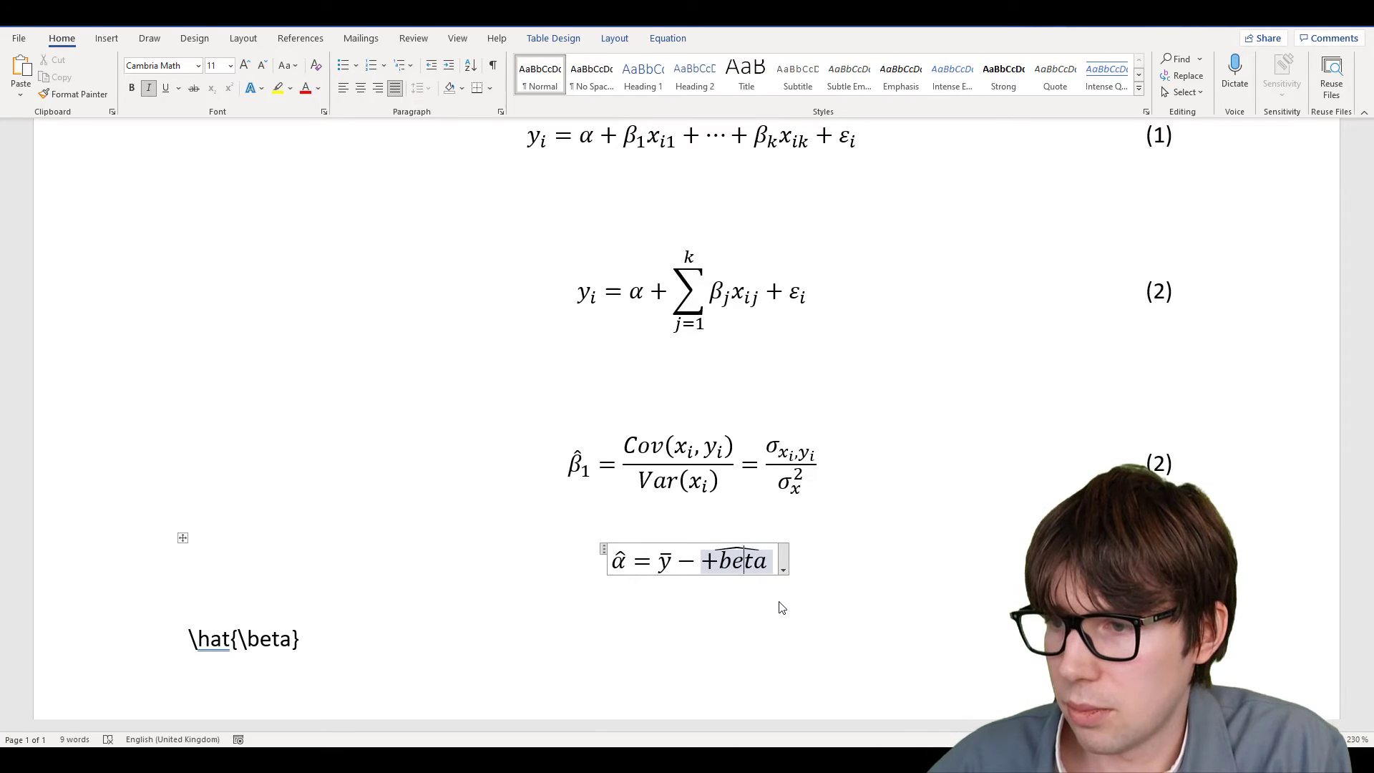
key("BackSpace")
type("\\")
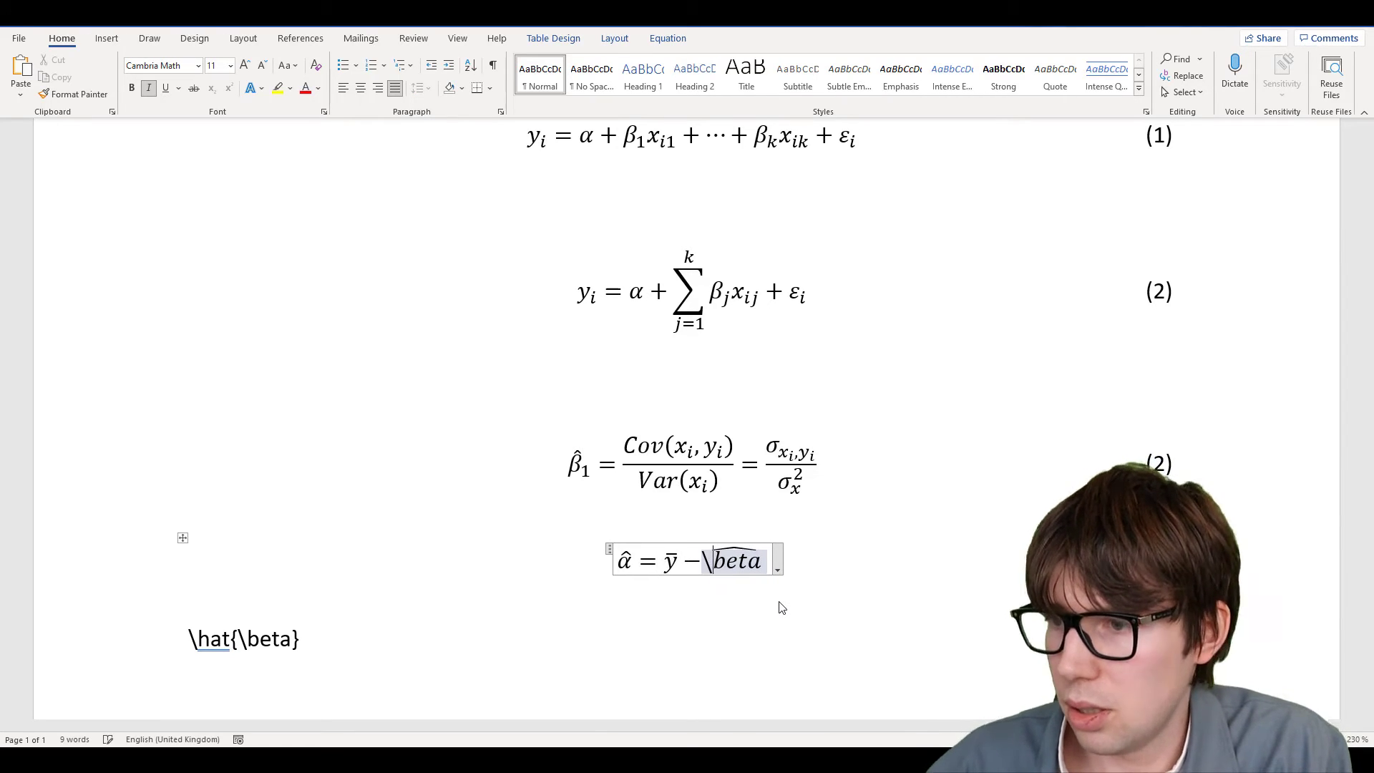
key("Right")
key("Right")
key("space")
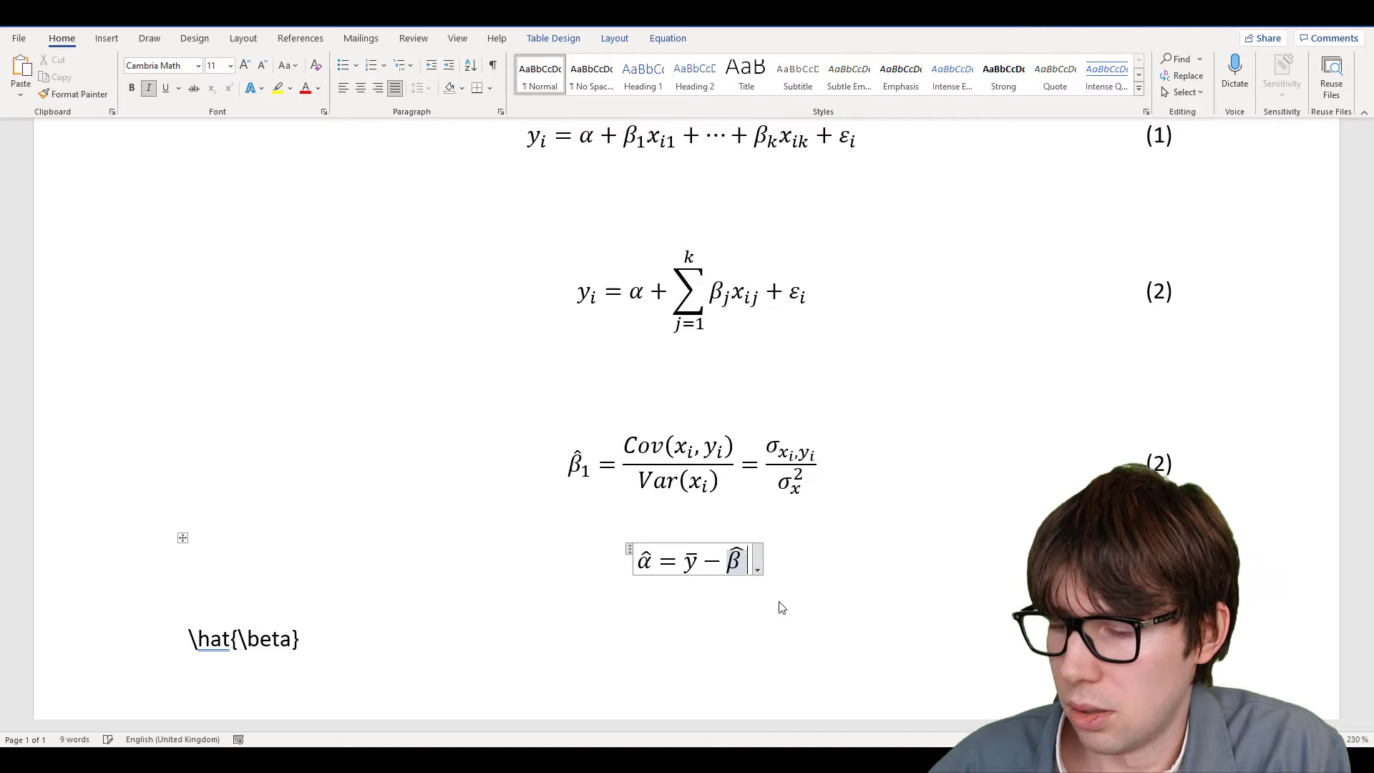
key("Right")
key("Left")
key("BackSpace")
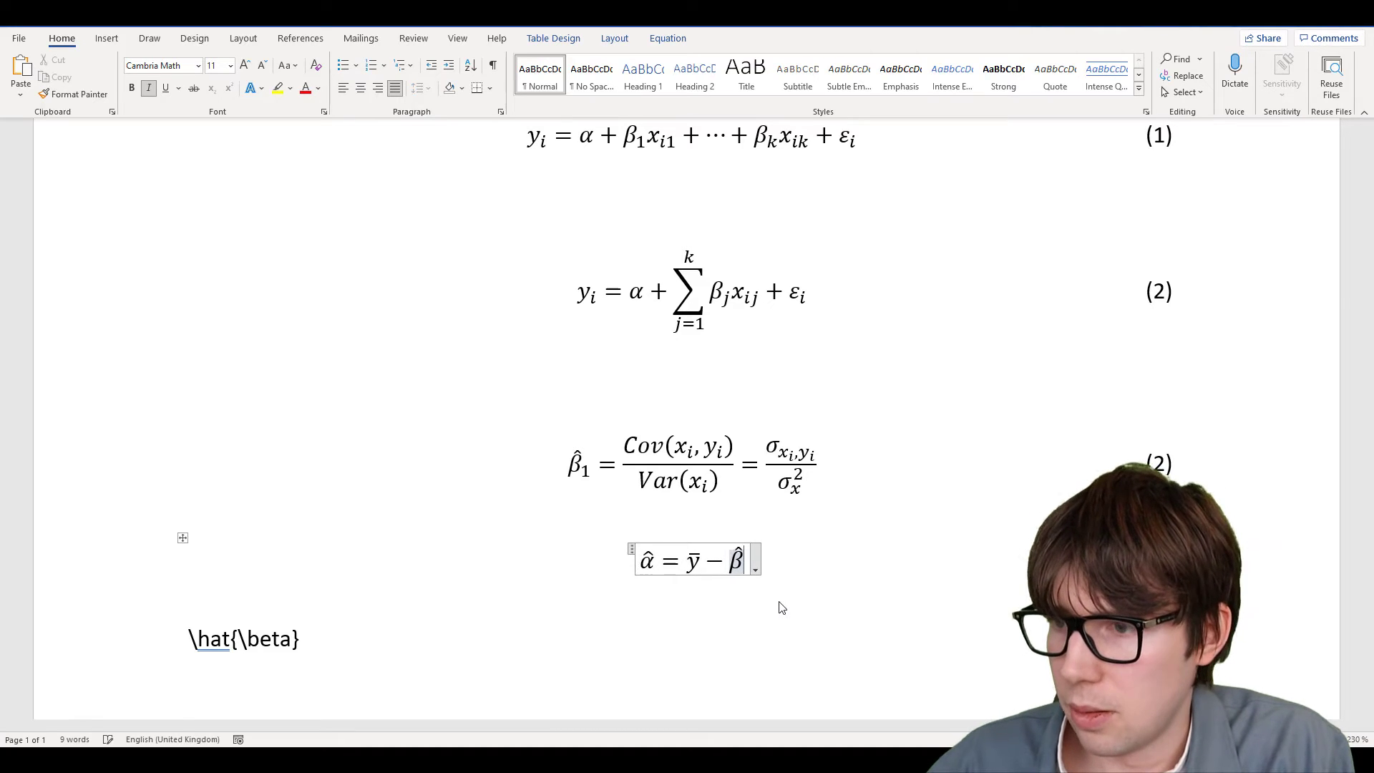
key("Right")
type("_")
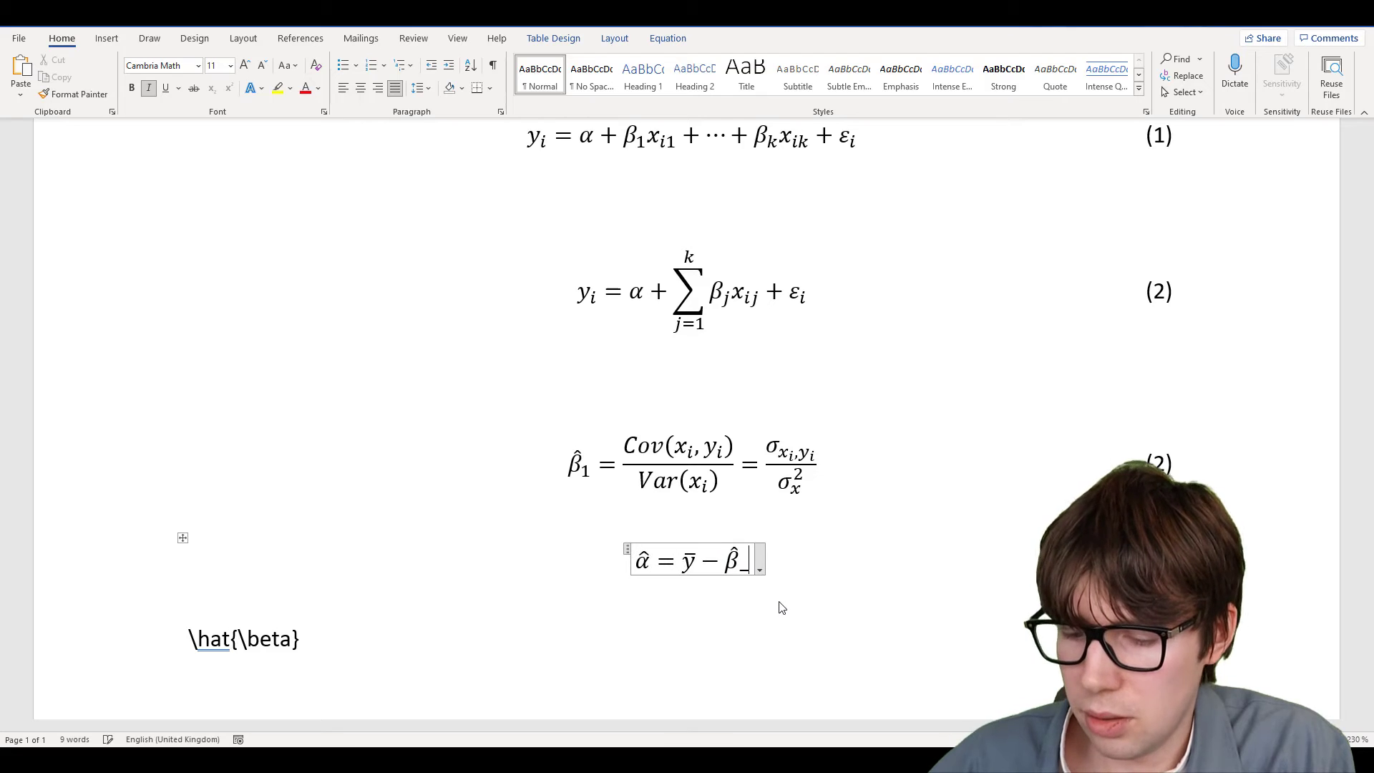
type("1")
key("space")
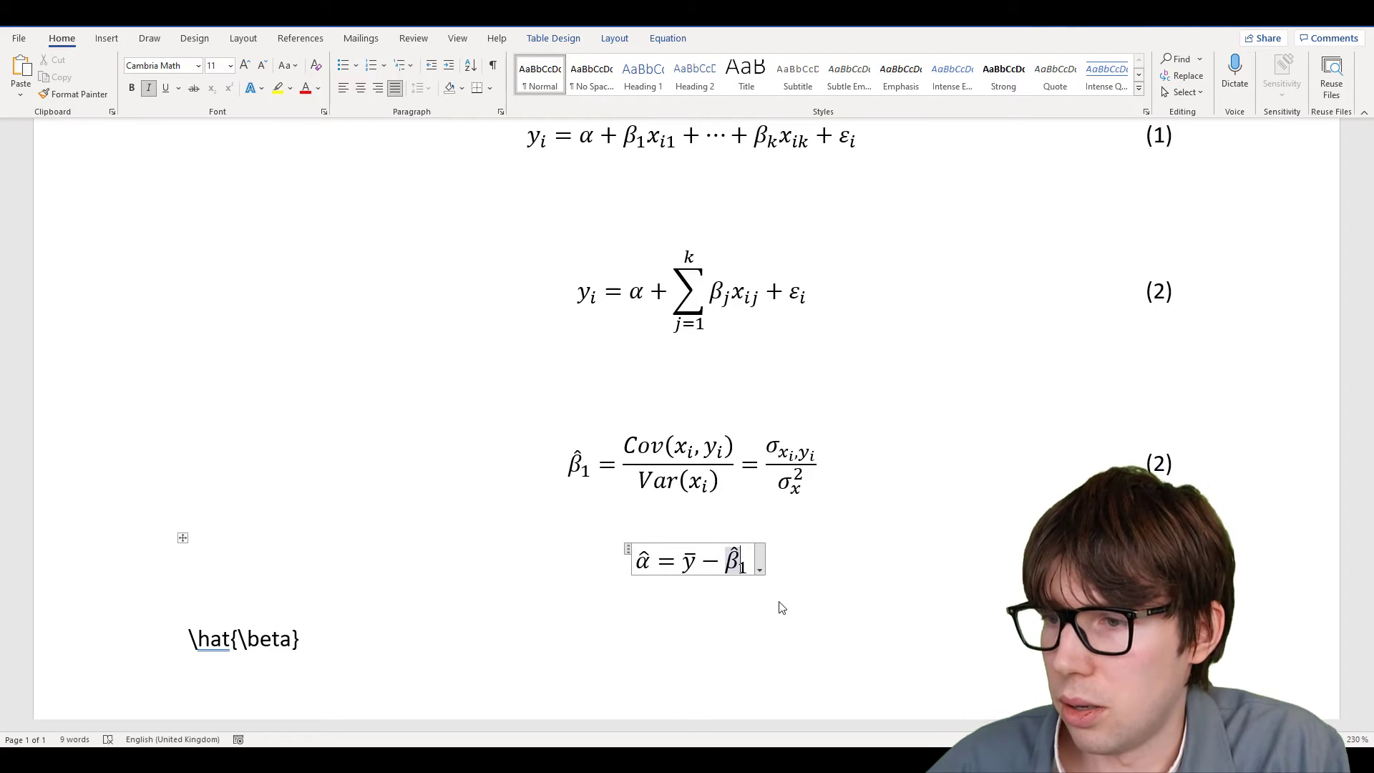
key("Right")
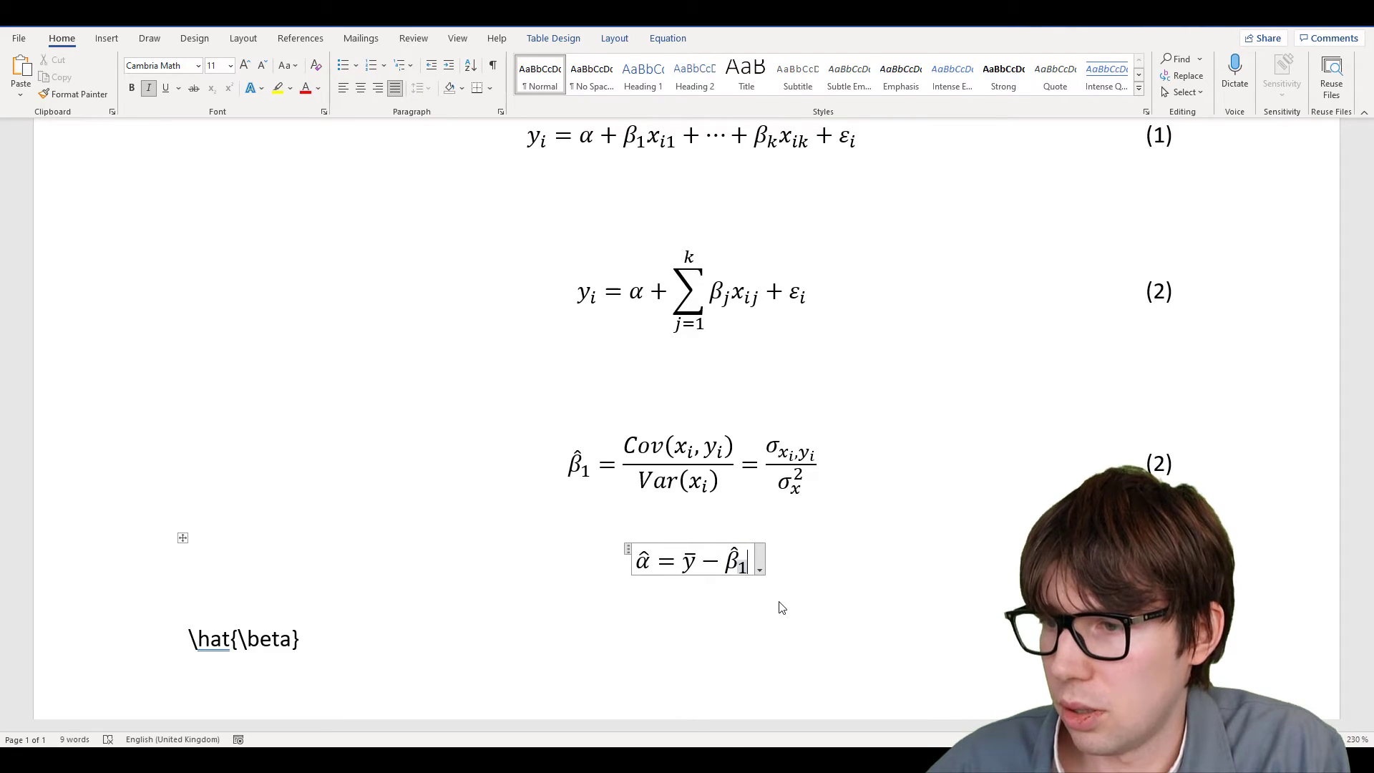
key("Right")
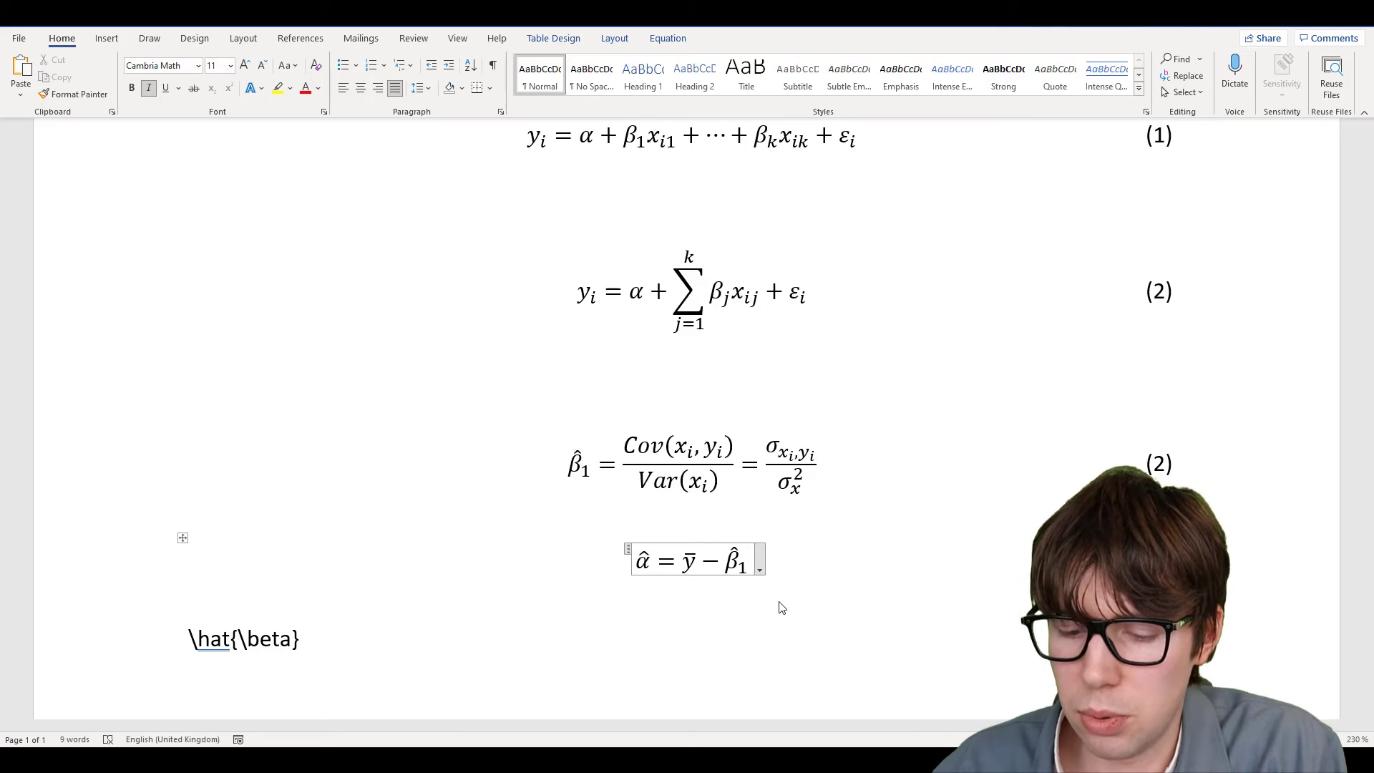
Append x̄ to complete α̂ = ȳ − β̂₁x̄
type("\bar")
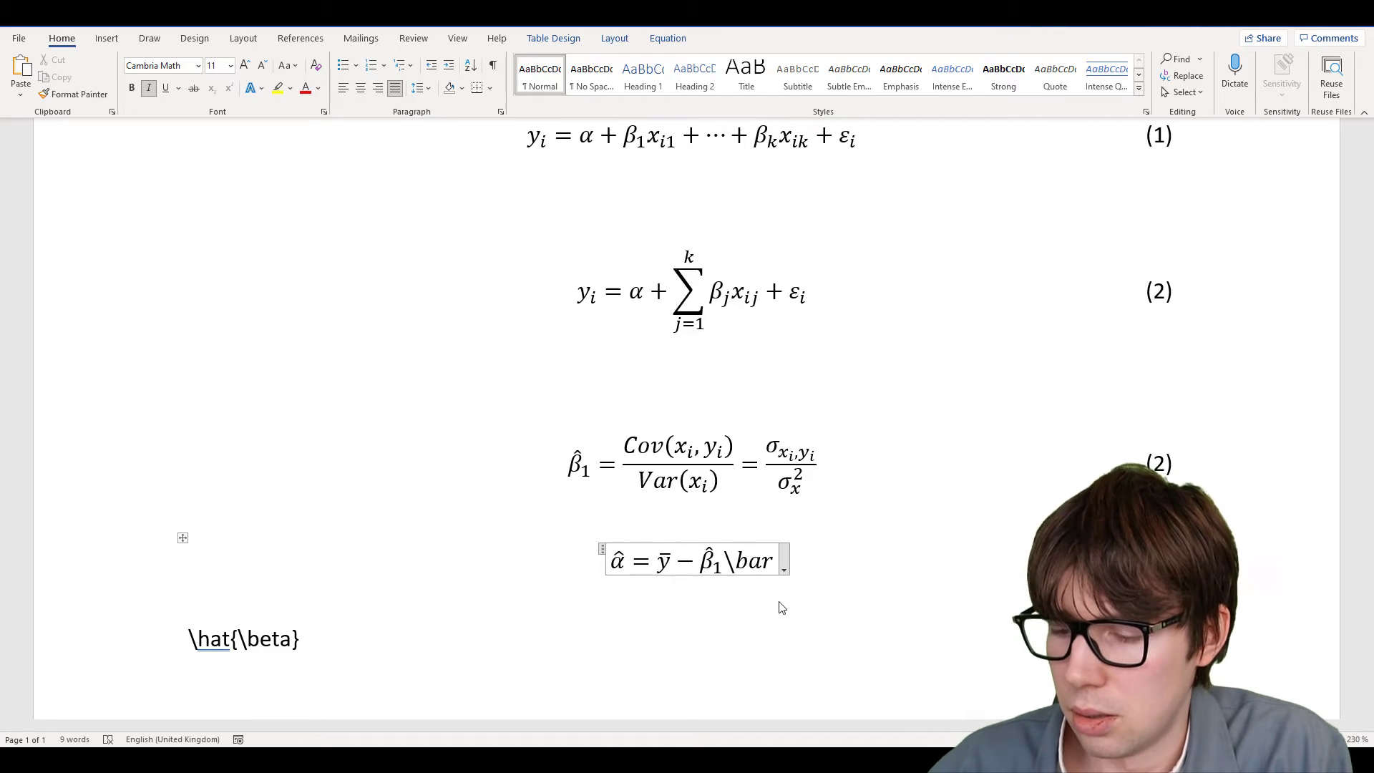
key("BackSpace")
key("BackSpace")
key("BackSpace")
key("BackSpace")
type("x")
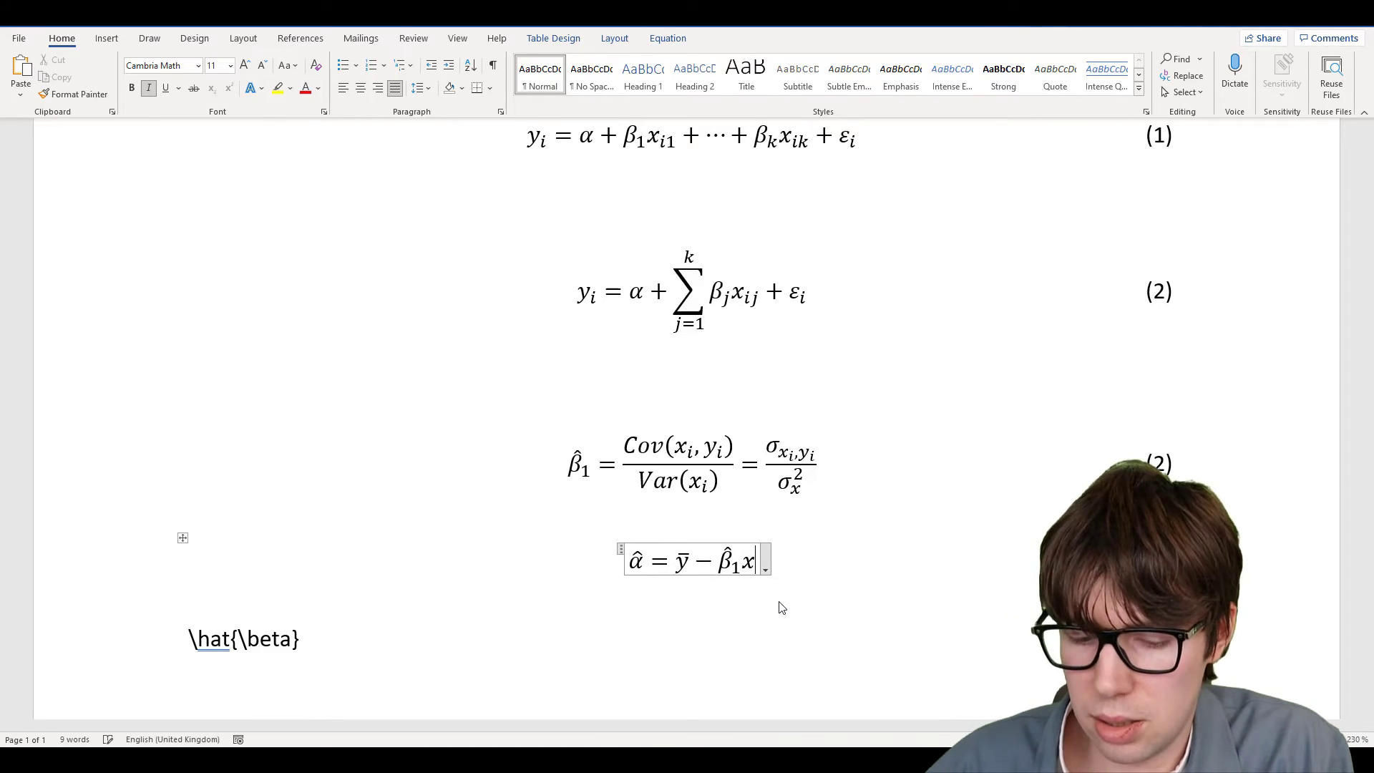
type("\bar")
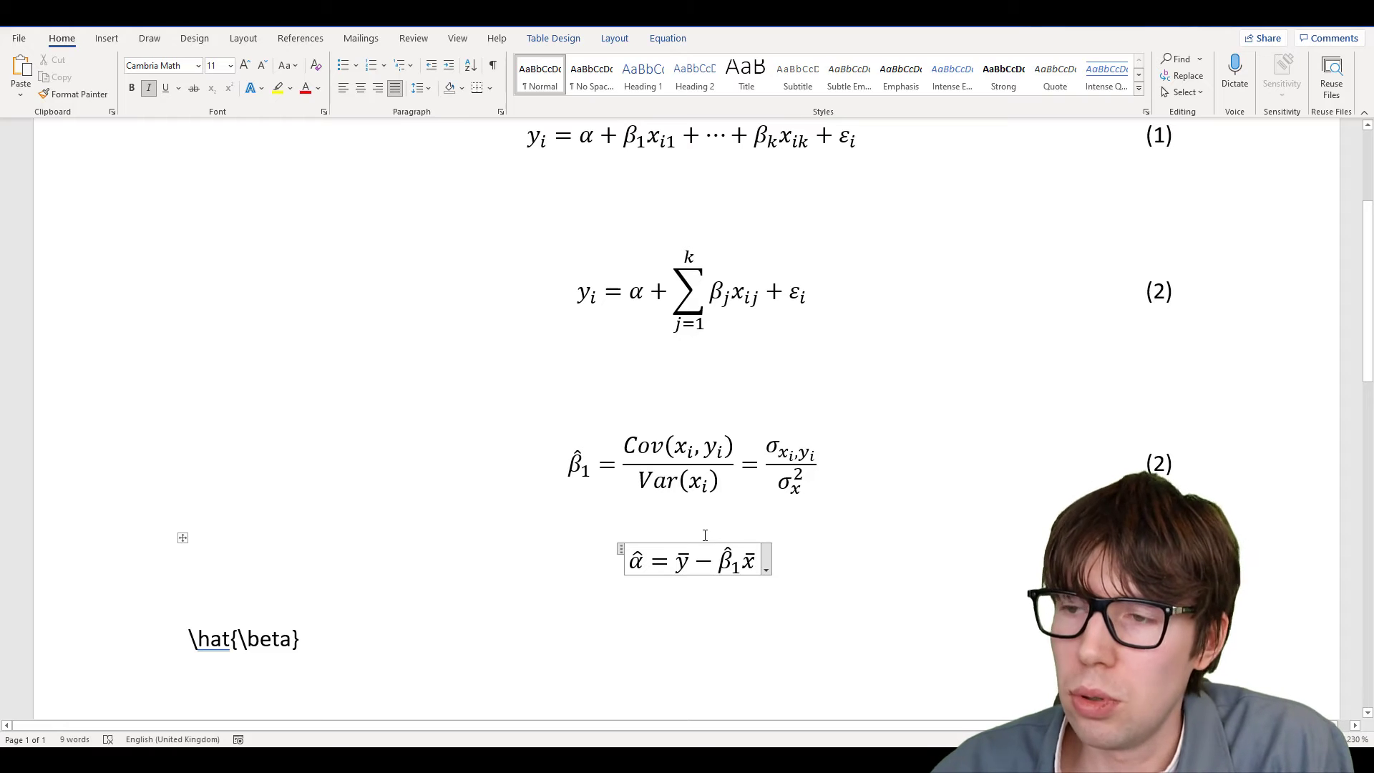
left_click(744, 565)
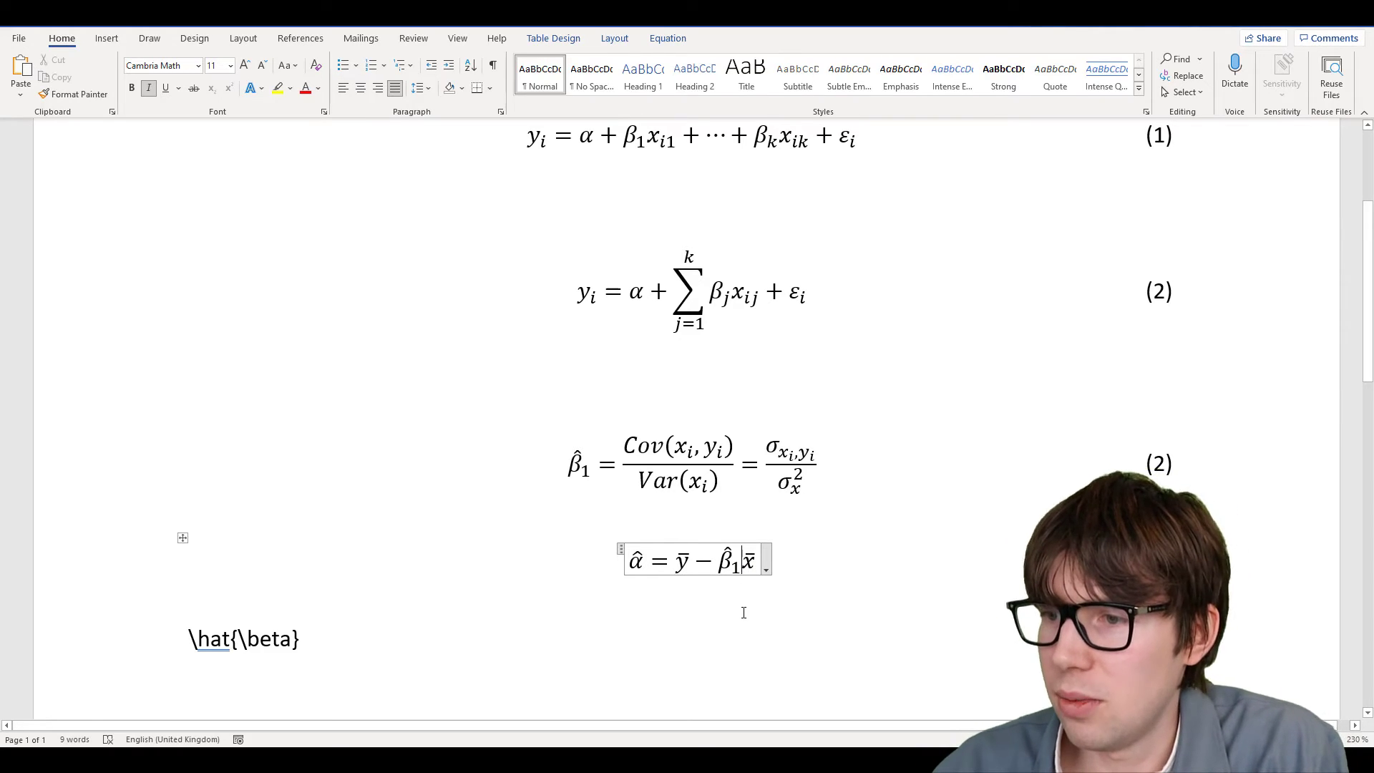
Insert a \cdot multiplication dot between β̂₁ and x̄
type("*")
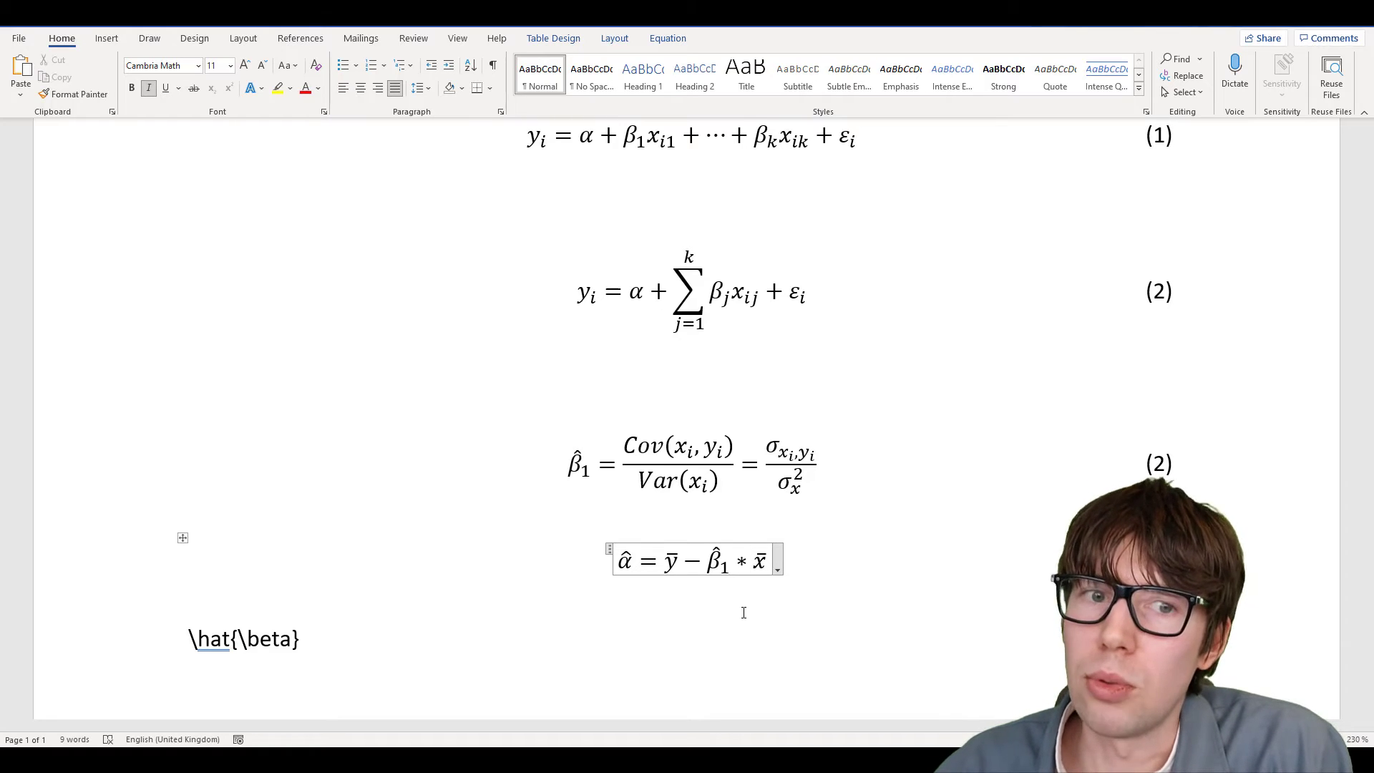
key("BackSpace")
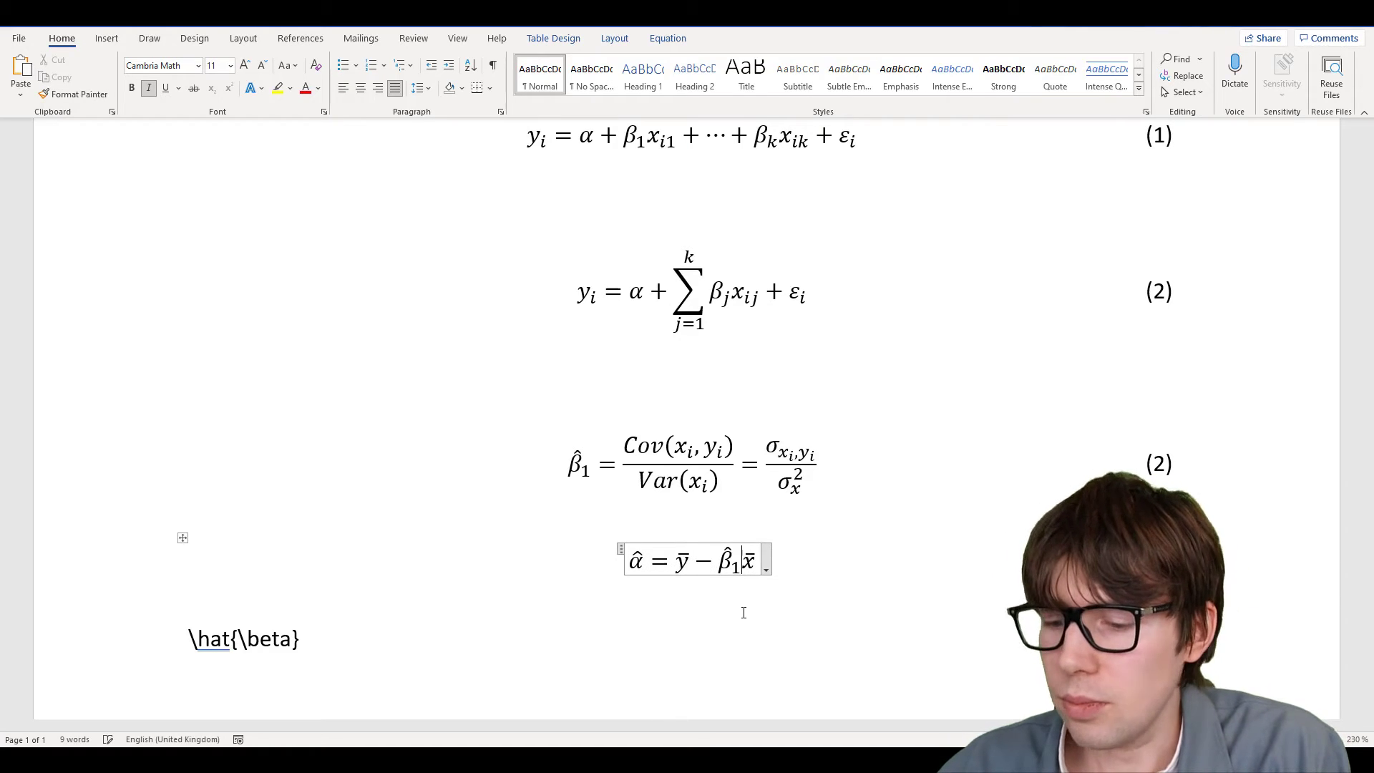
type("\\")
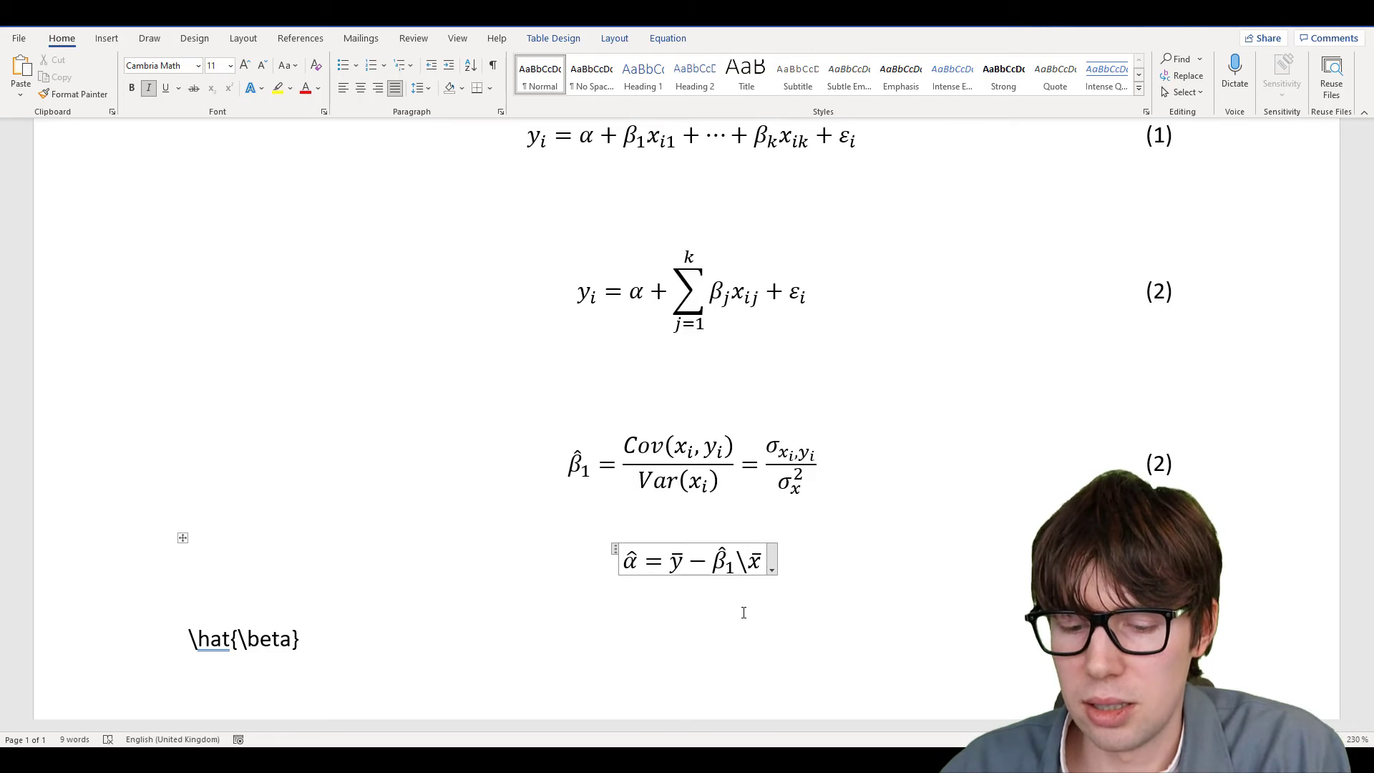
type("cdot")
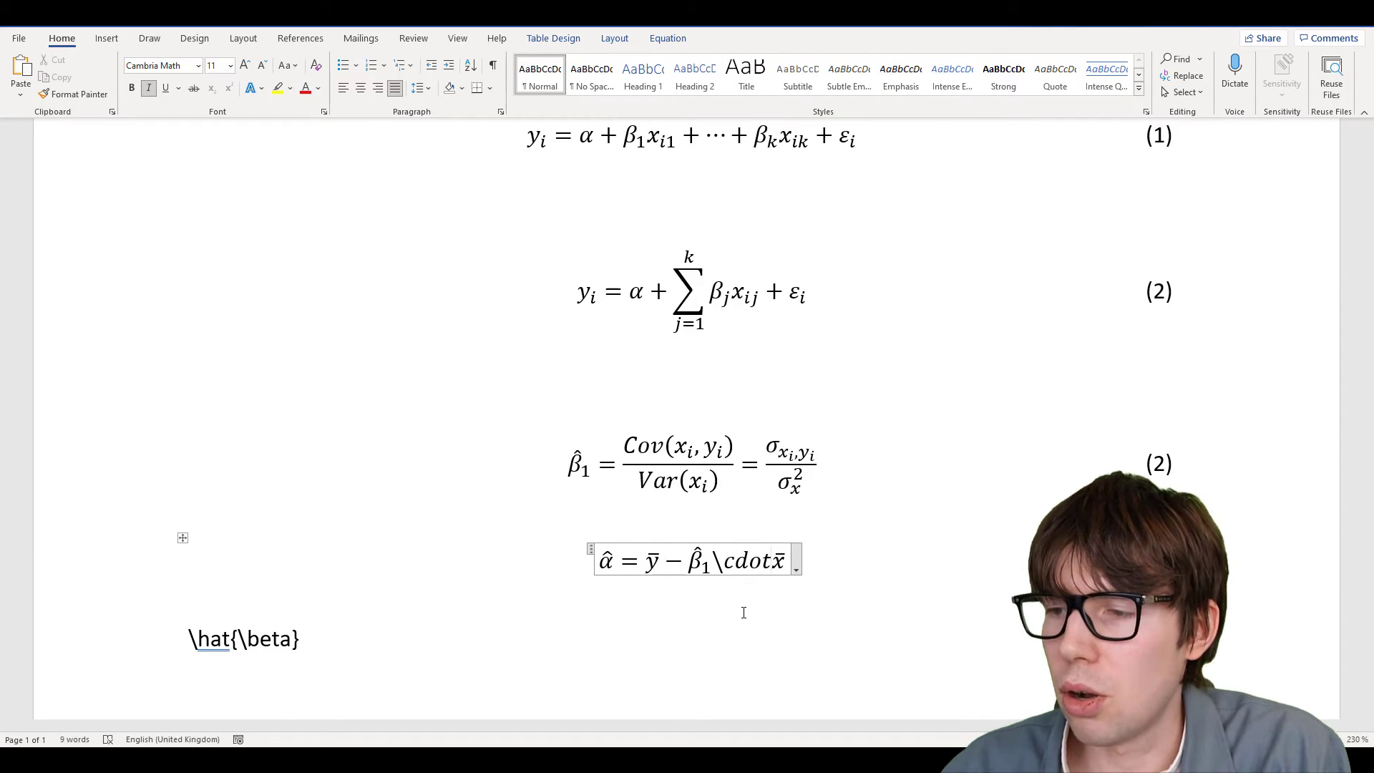
key("space")
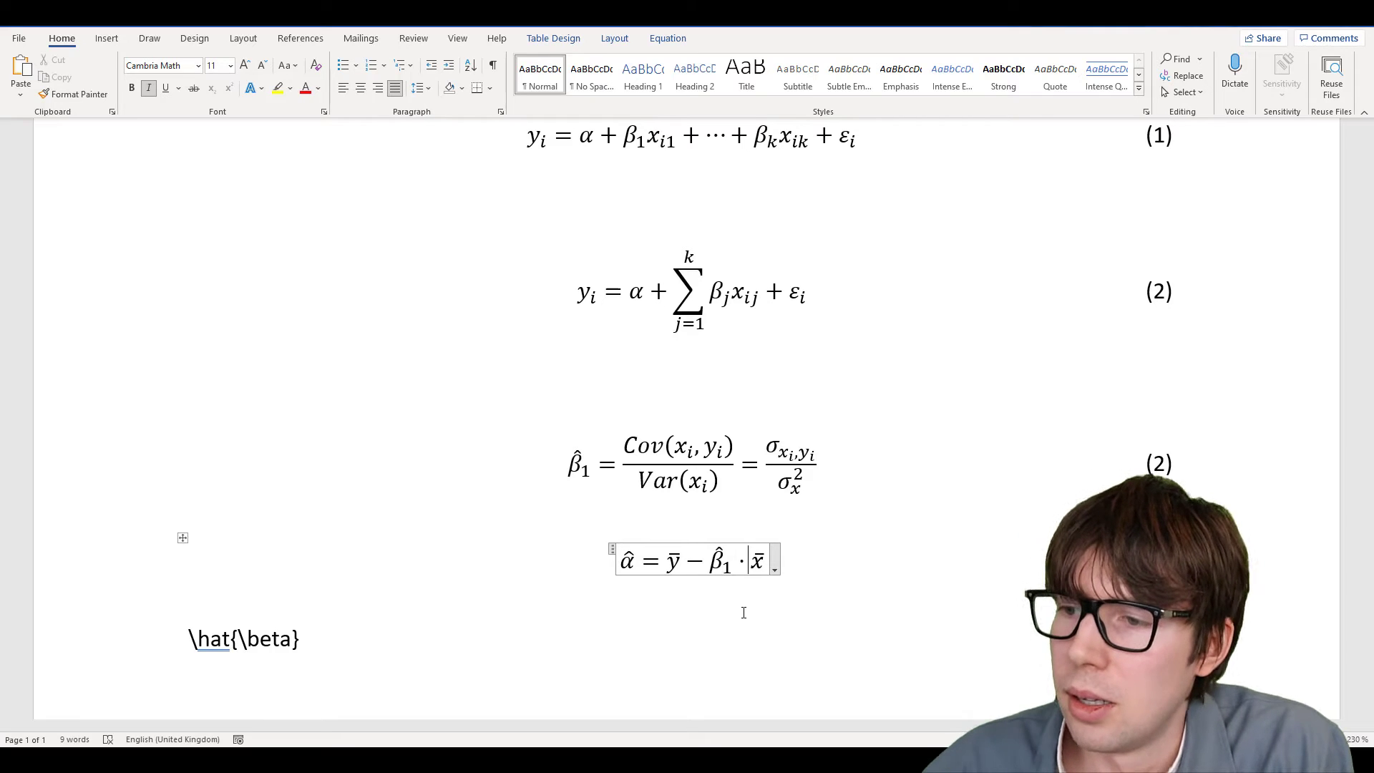
key("shift+Left")
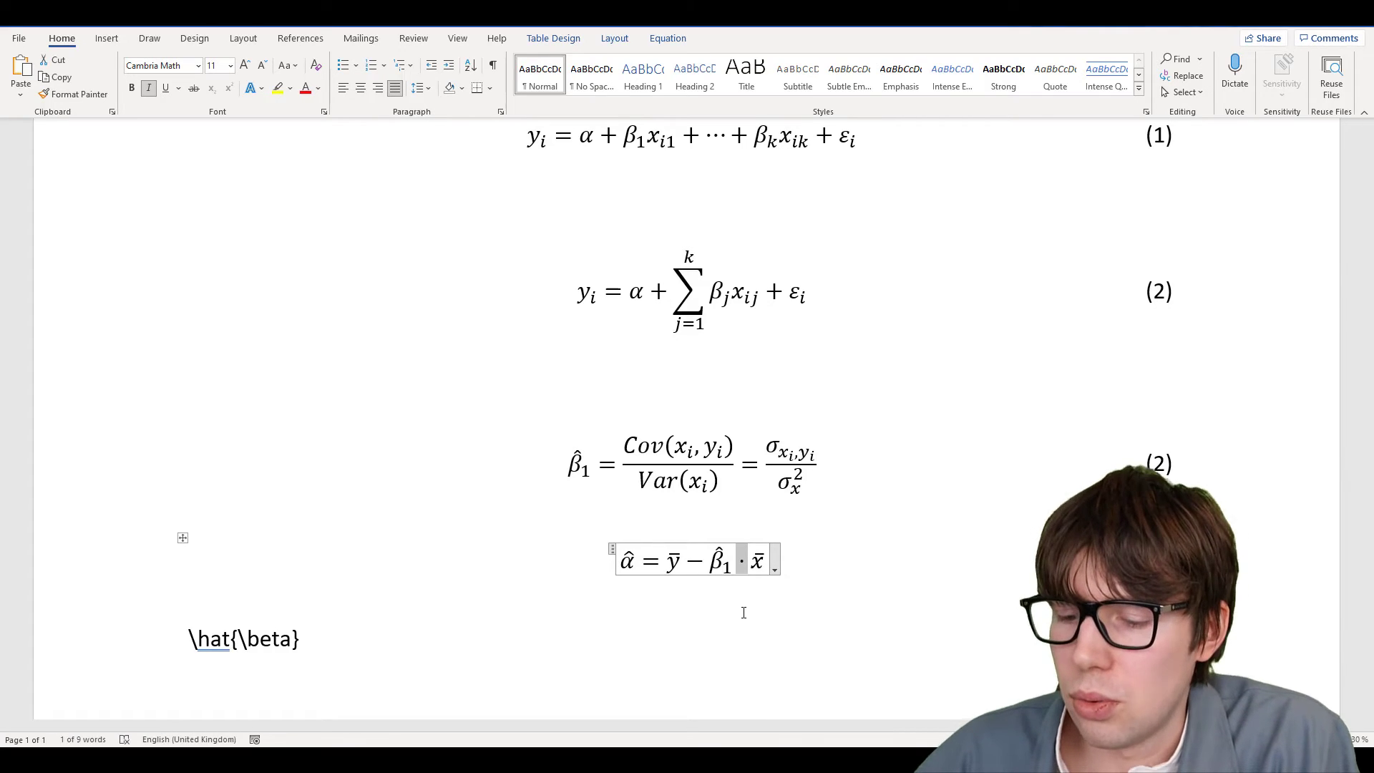
Add a blank line below the α̂ equation
left_click(238, 608)
key("Return")
key("Return")
scroll(181, 476, "down", 2)
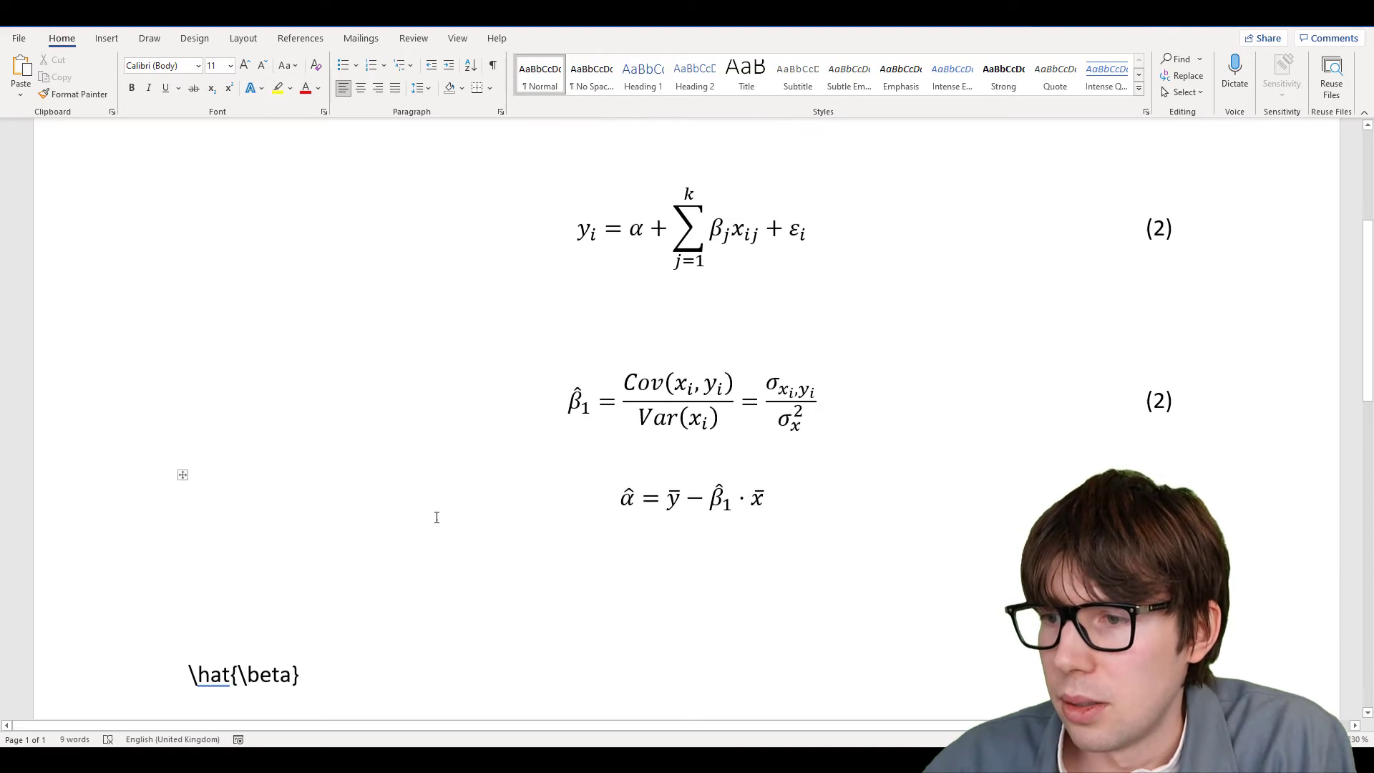
Paste a copy of the α̂ equation table below and change α̂ to β
left_click(183, 460)
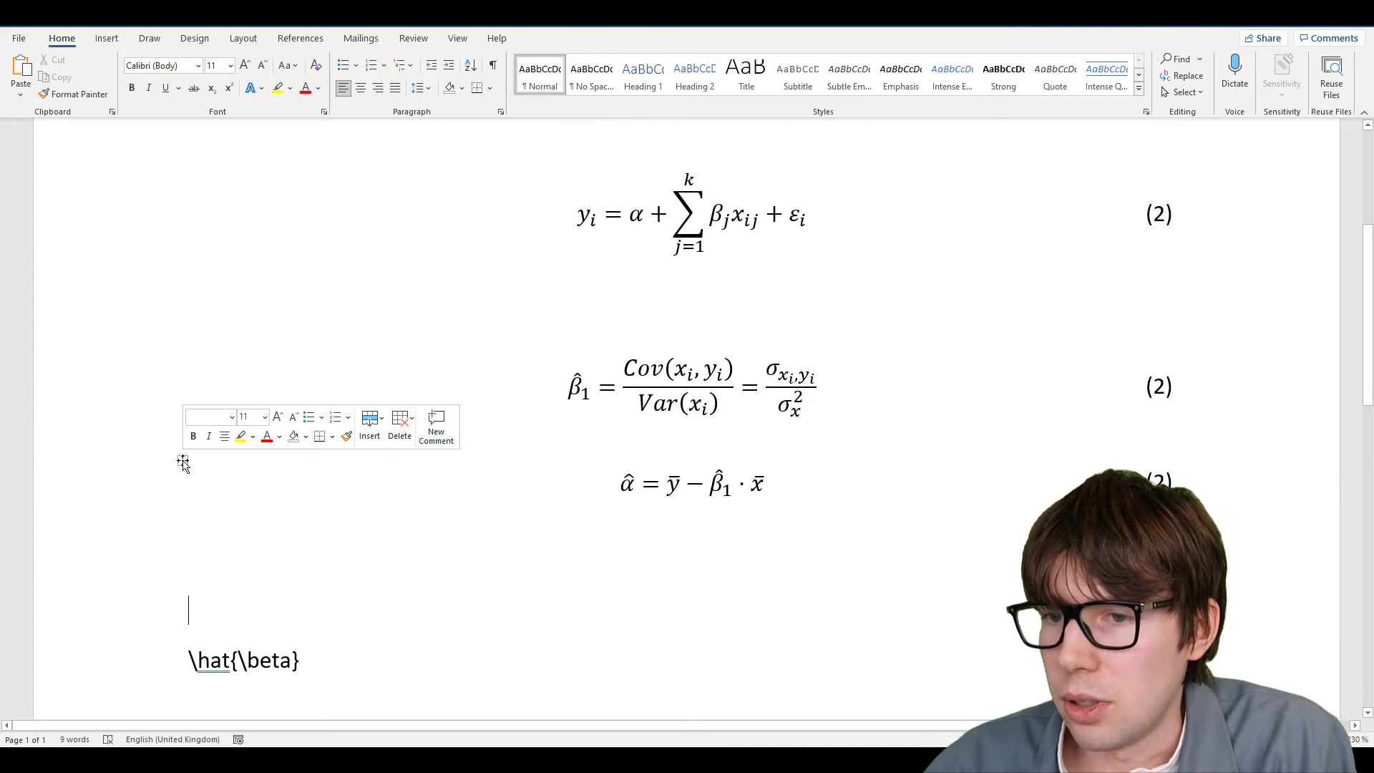
left_click(198, 576)
key("Return")
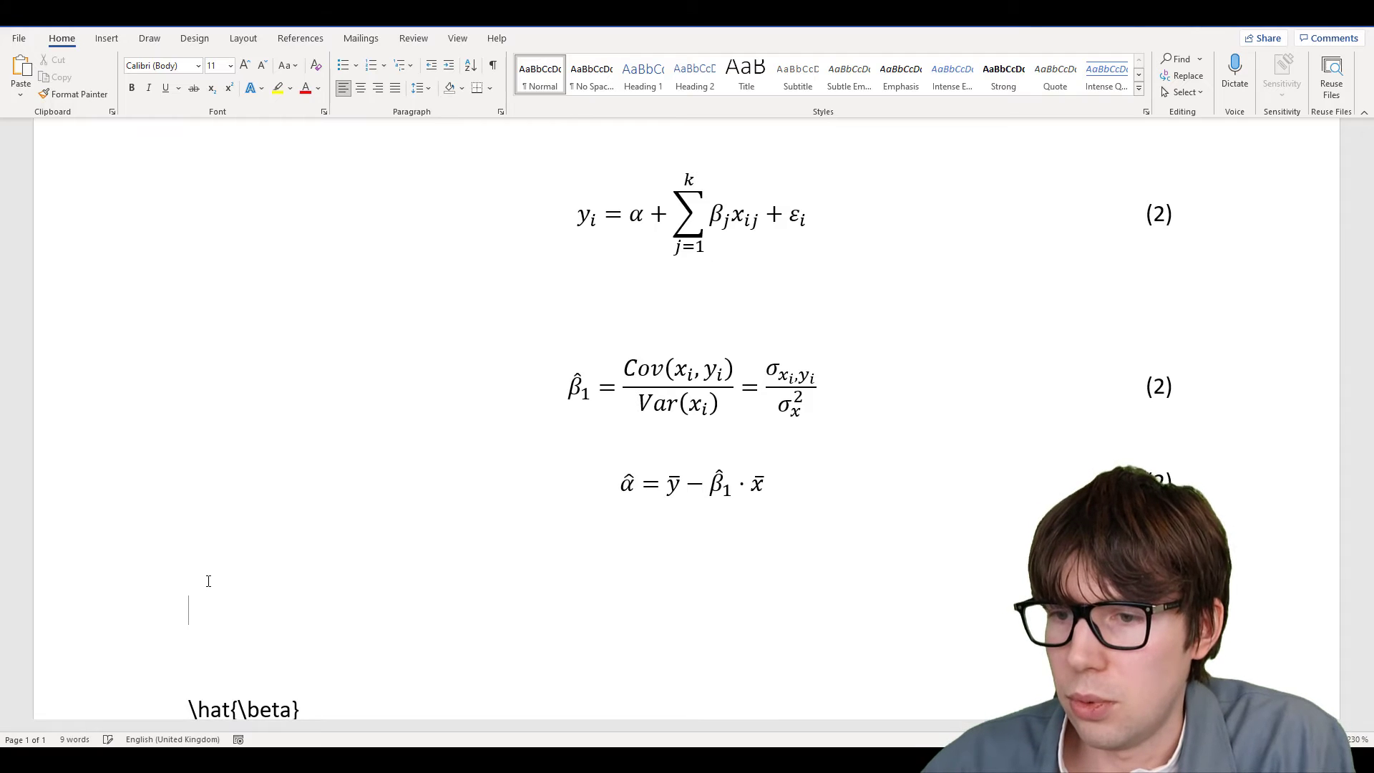
key("ctrl+v")
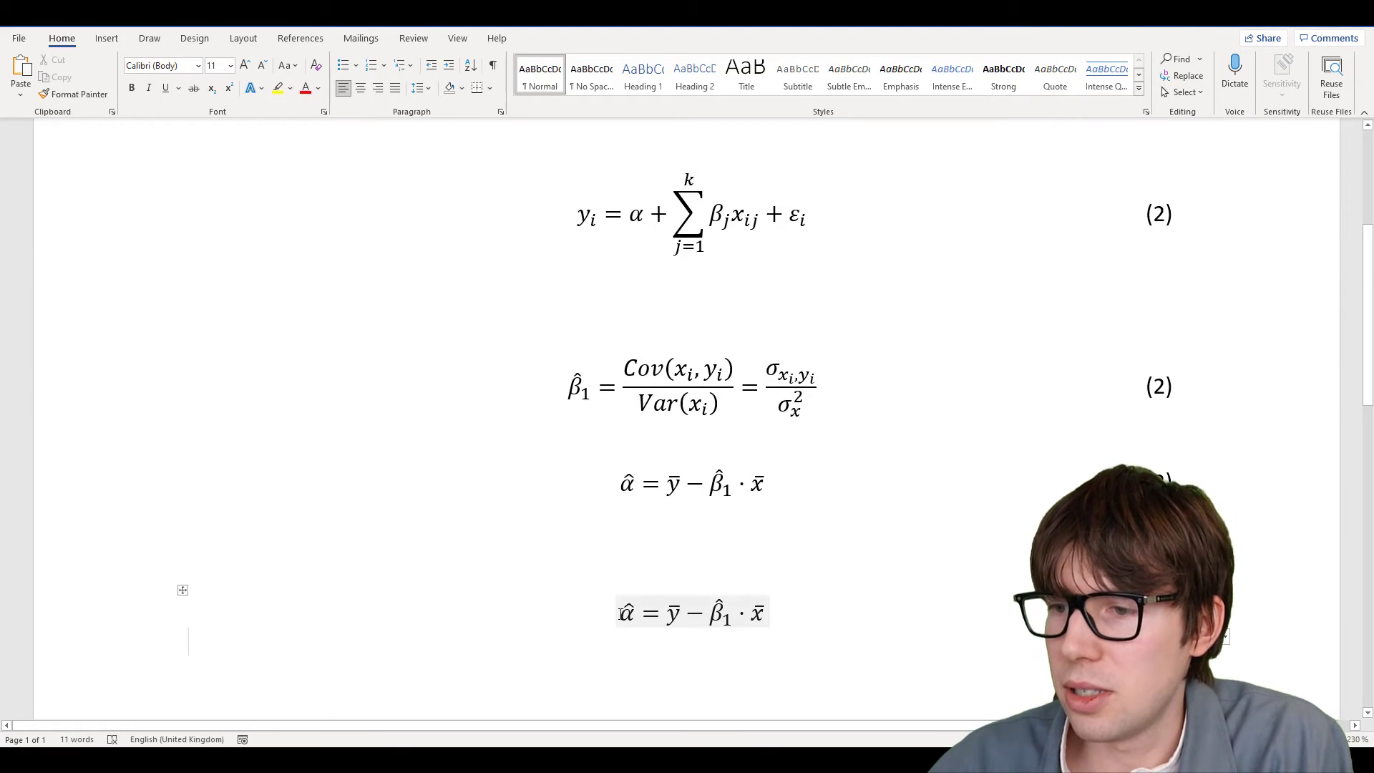
left_click_drag(621, 613, 638, 615)
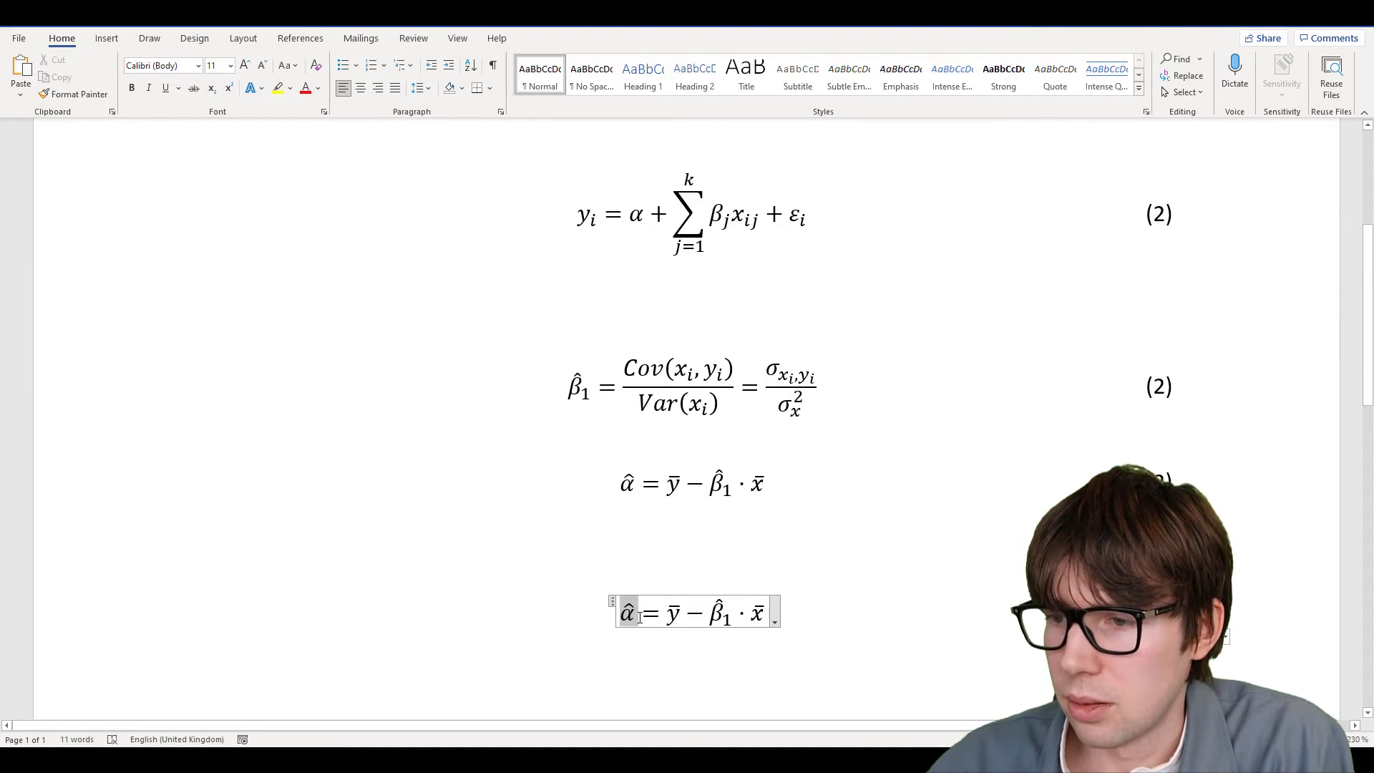
type("\beta")
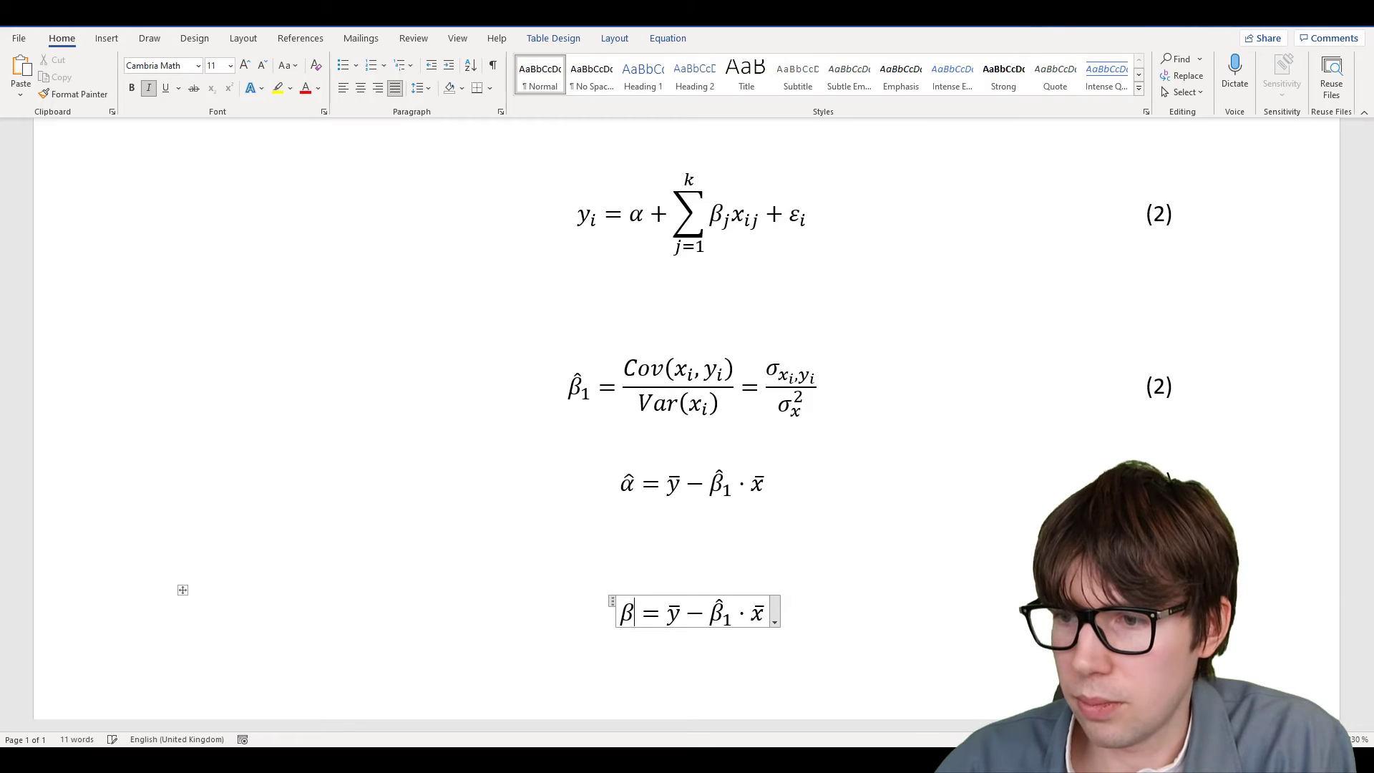
Replace the right-hand side with (xxᵗ)⁻¹xᵗy
left_click_drag(663, 614, 764, 613)
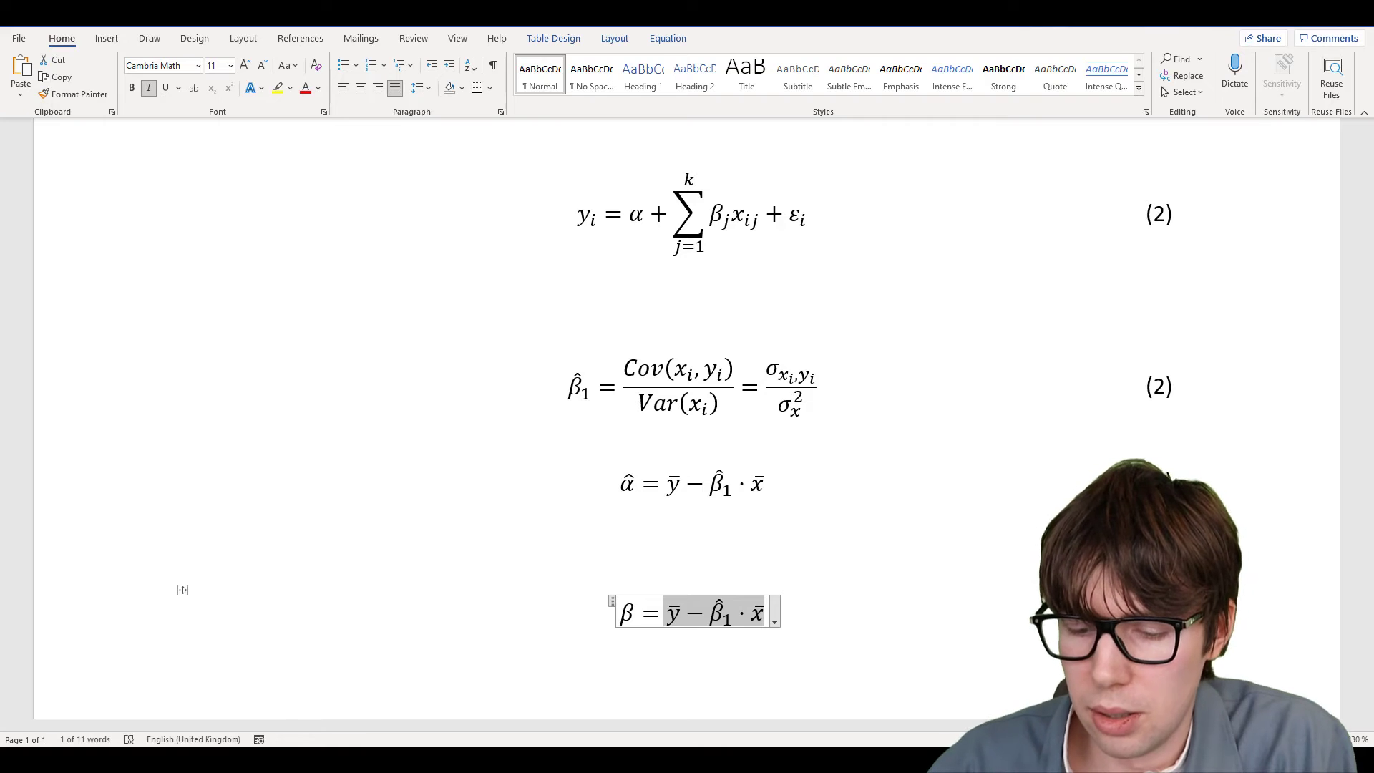
type("()")
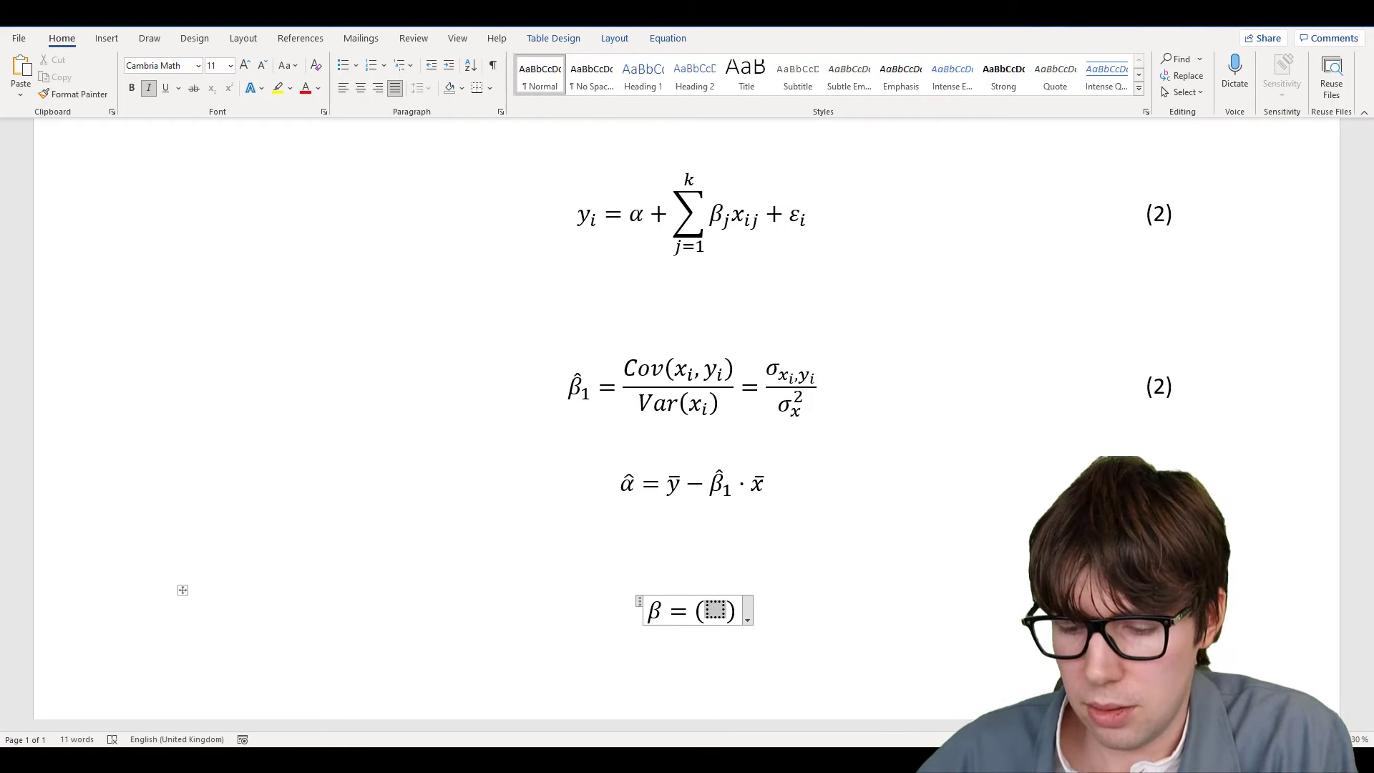
type("xx")
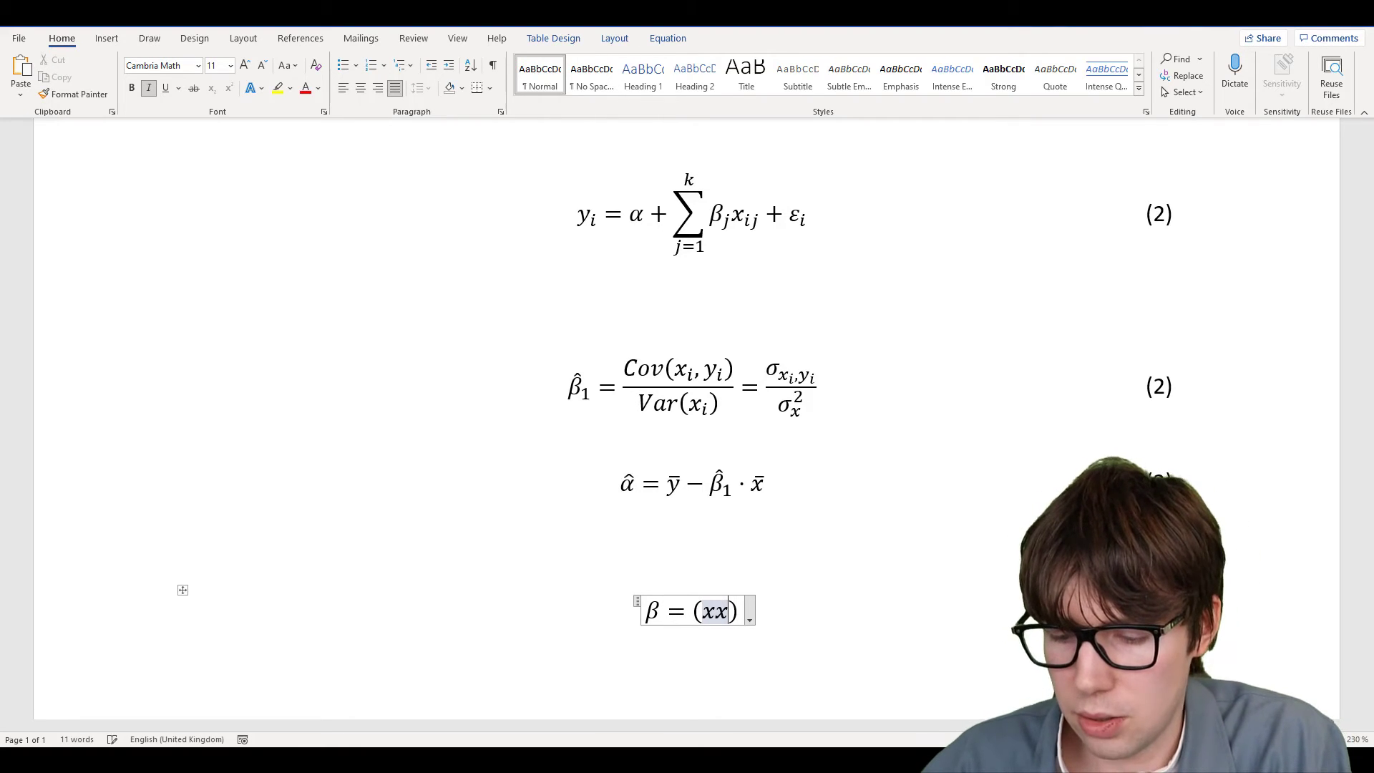
type("^t")
key("Right")
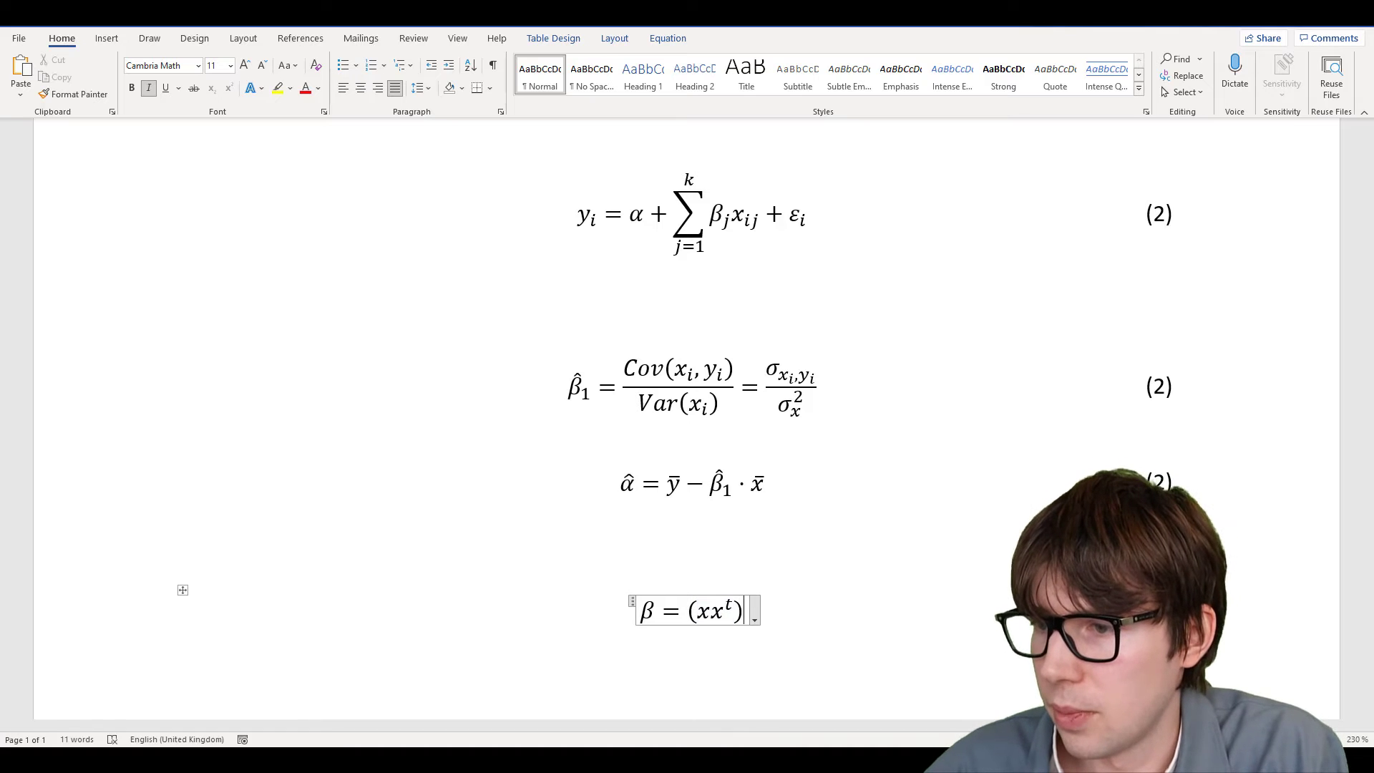
type("^^")
key("BackSpace")
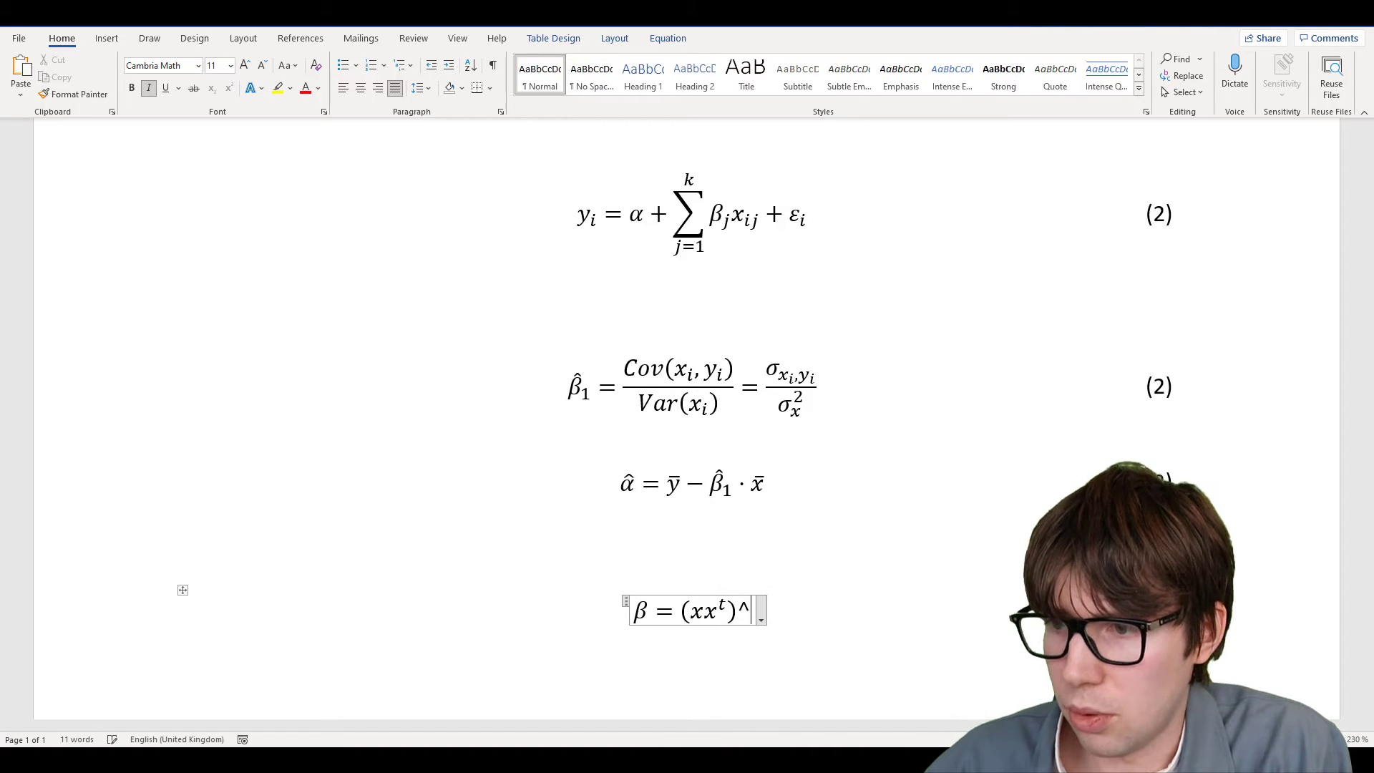
type("(-1")
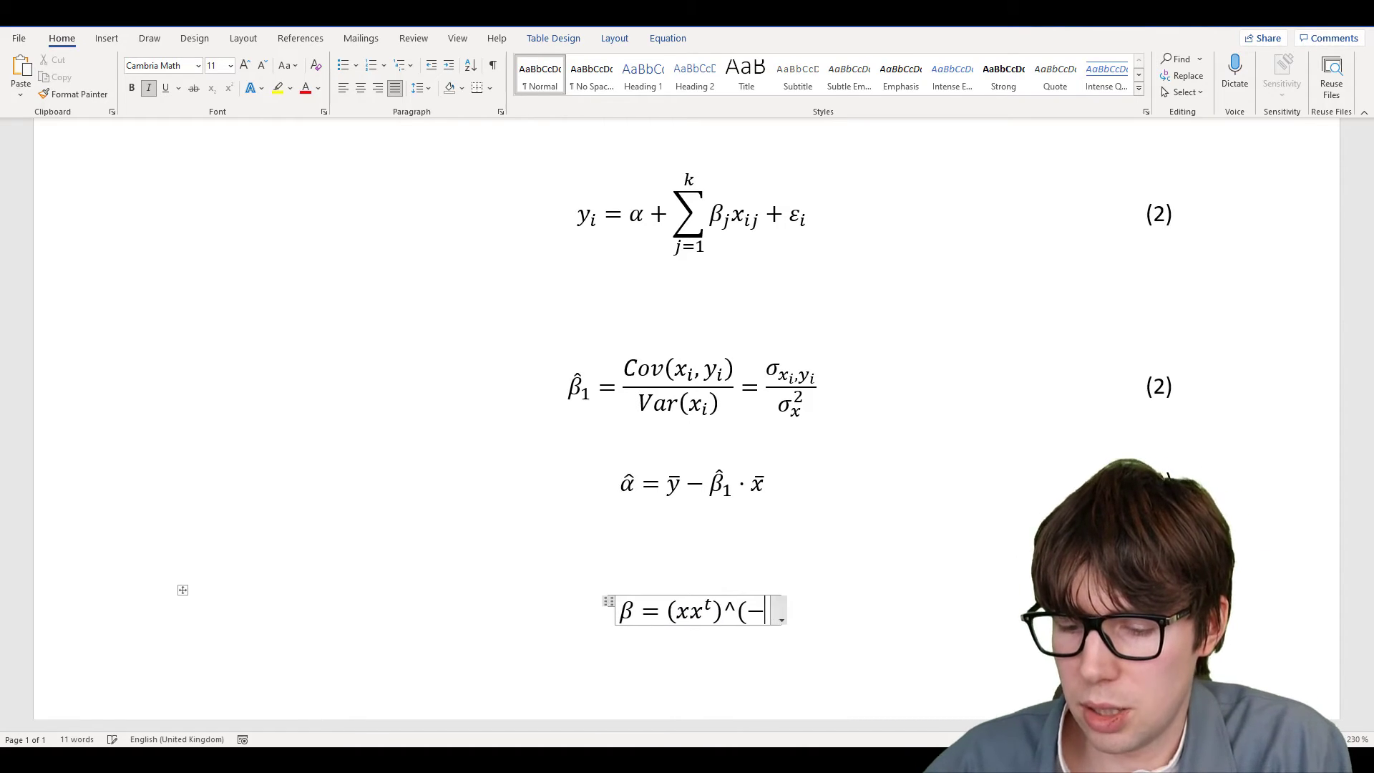
type(") ")
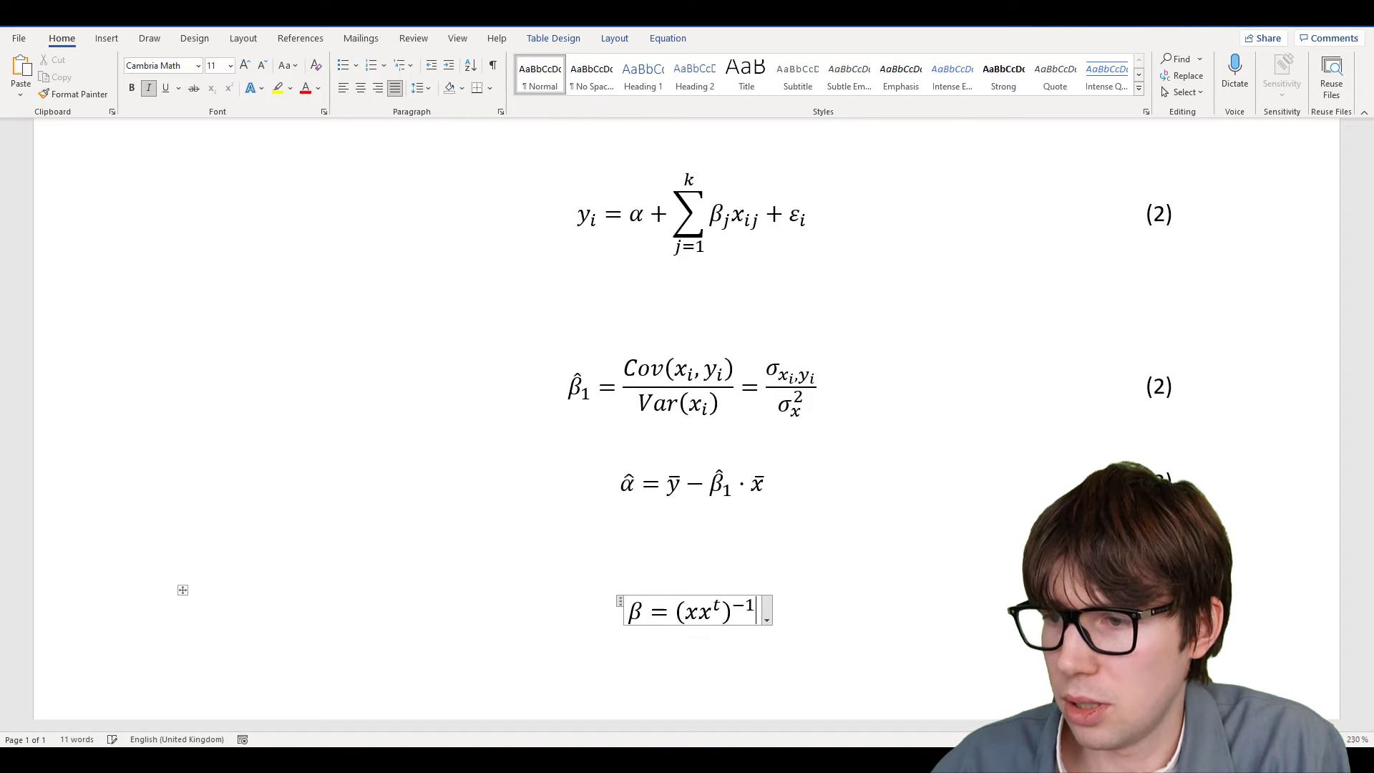
type("x^^")
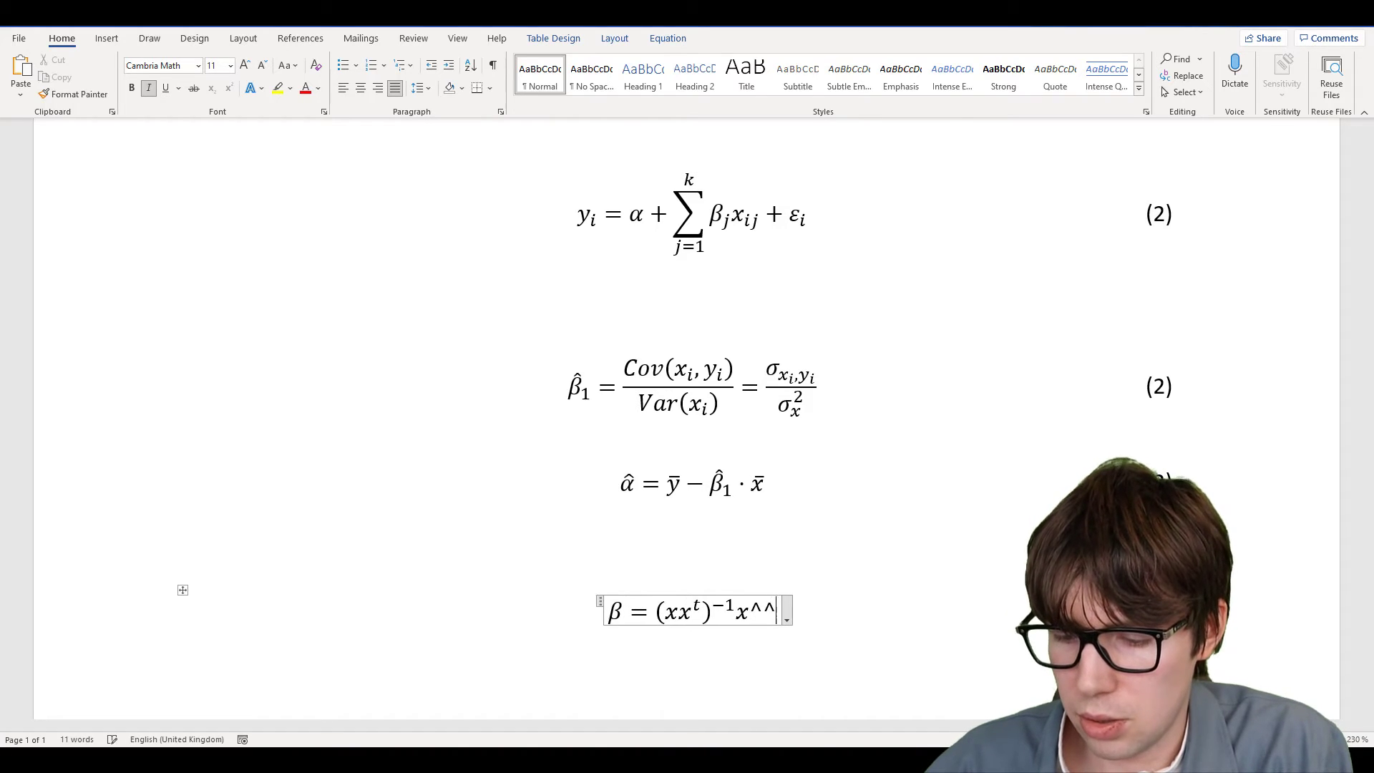
key("BackSpace")
type("t ")
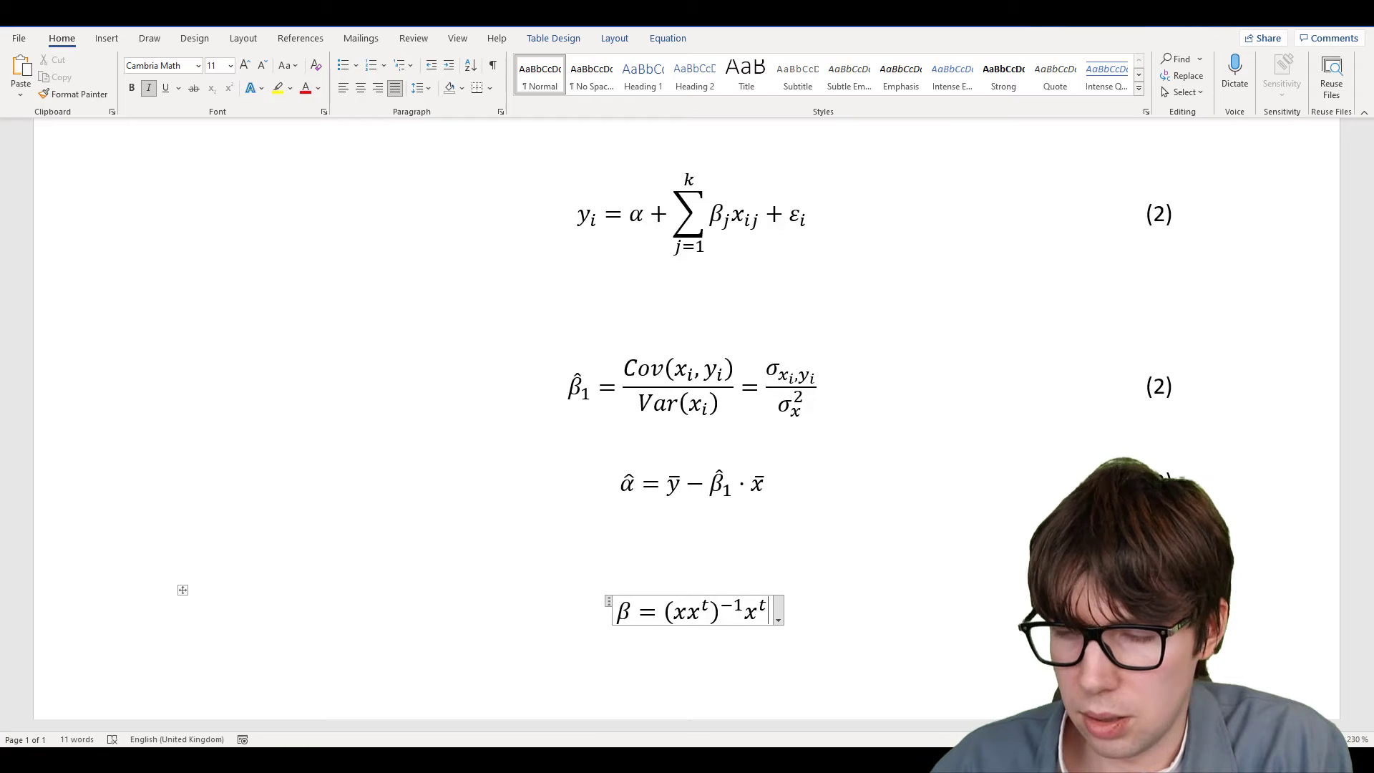
type("y")
Scroll up and back down the page to check the equations, ending at β = (xxᵗ)⁻¹xᵗy
scroll(753, 461, "up", 3)
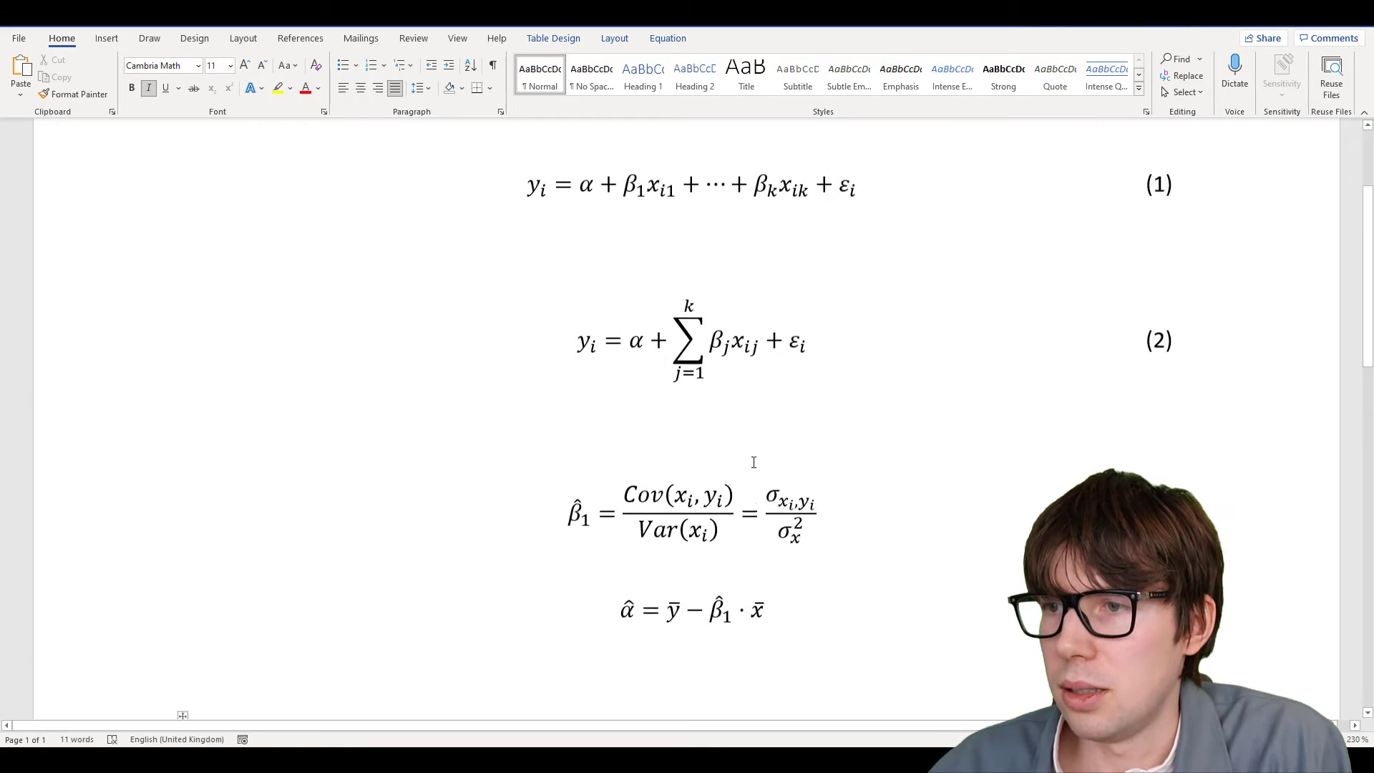
scroll(753, 462, "up", 1)
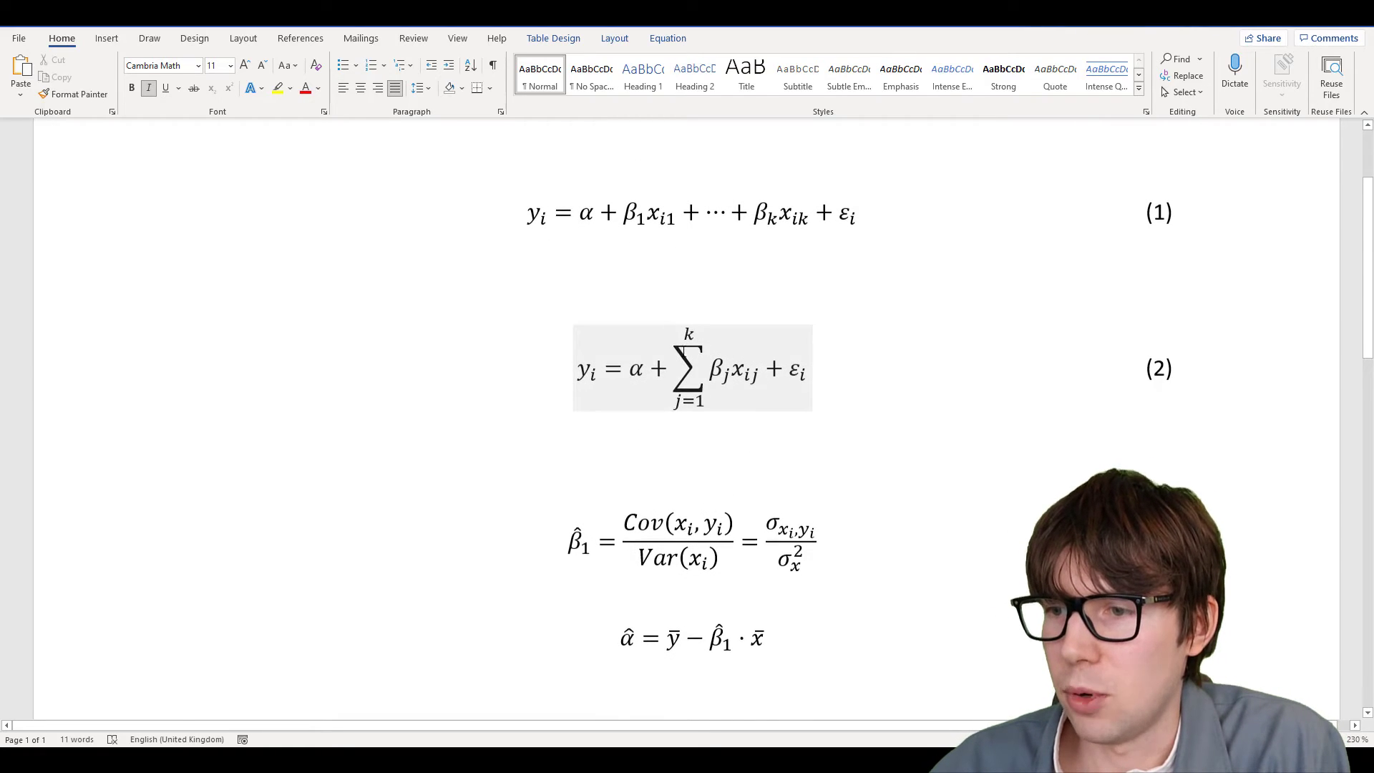
scroll(737, 512, "down", 4)
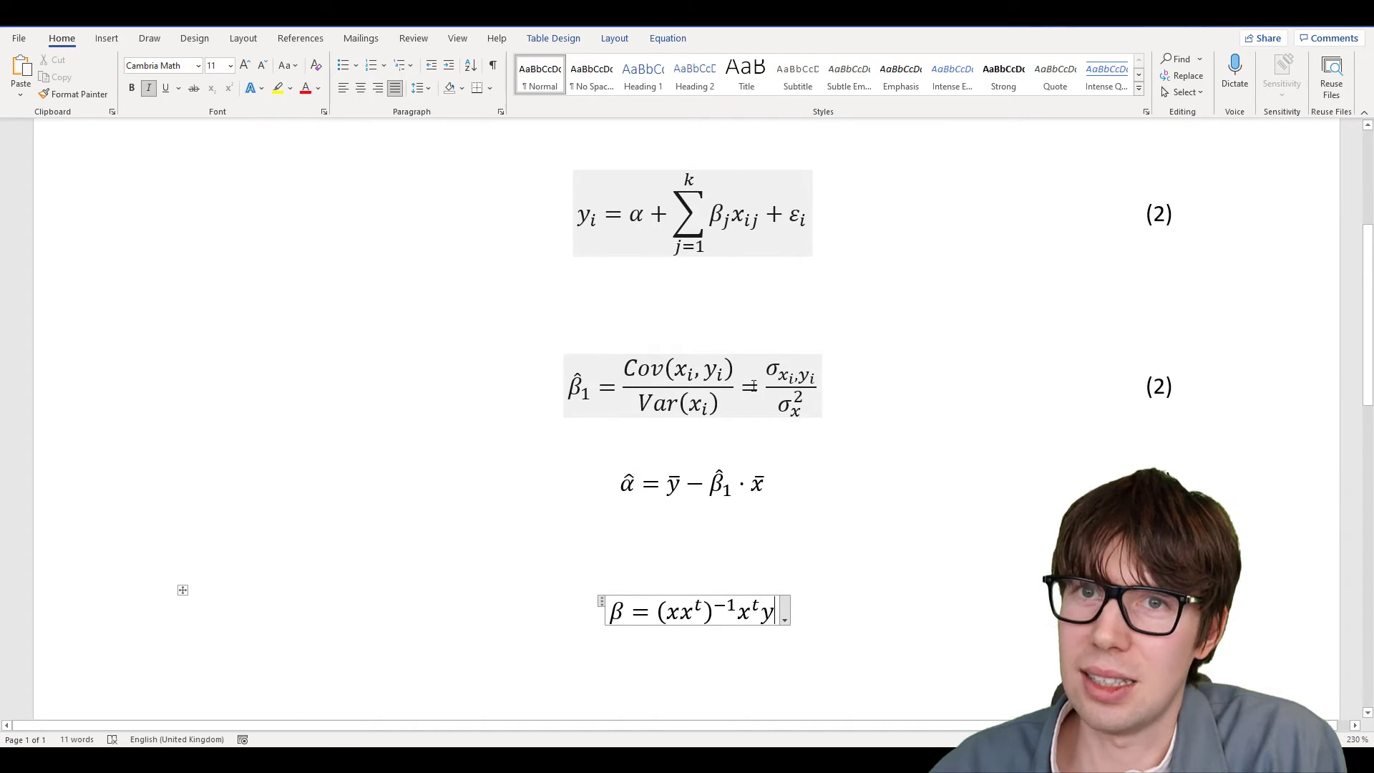
scroll(716, 598, "down", 2)
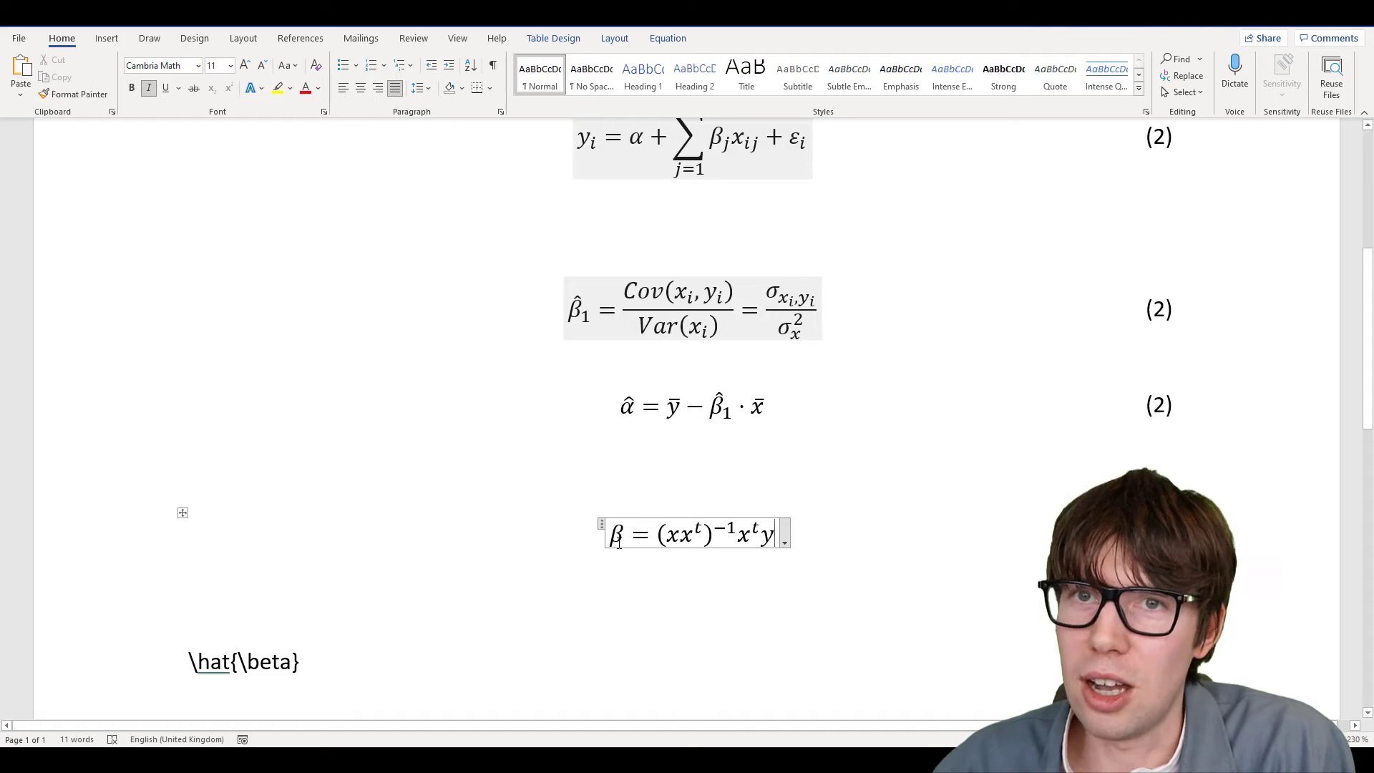
Wrap the β of β = (xxᵗ)⁻¹xᵗy in an \underbrace and begin its label with _k
left_click(617, 538)
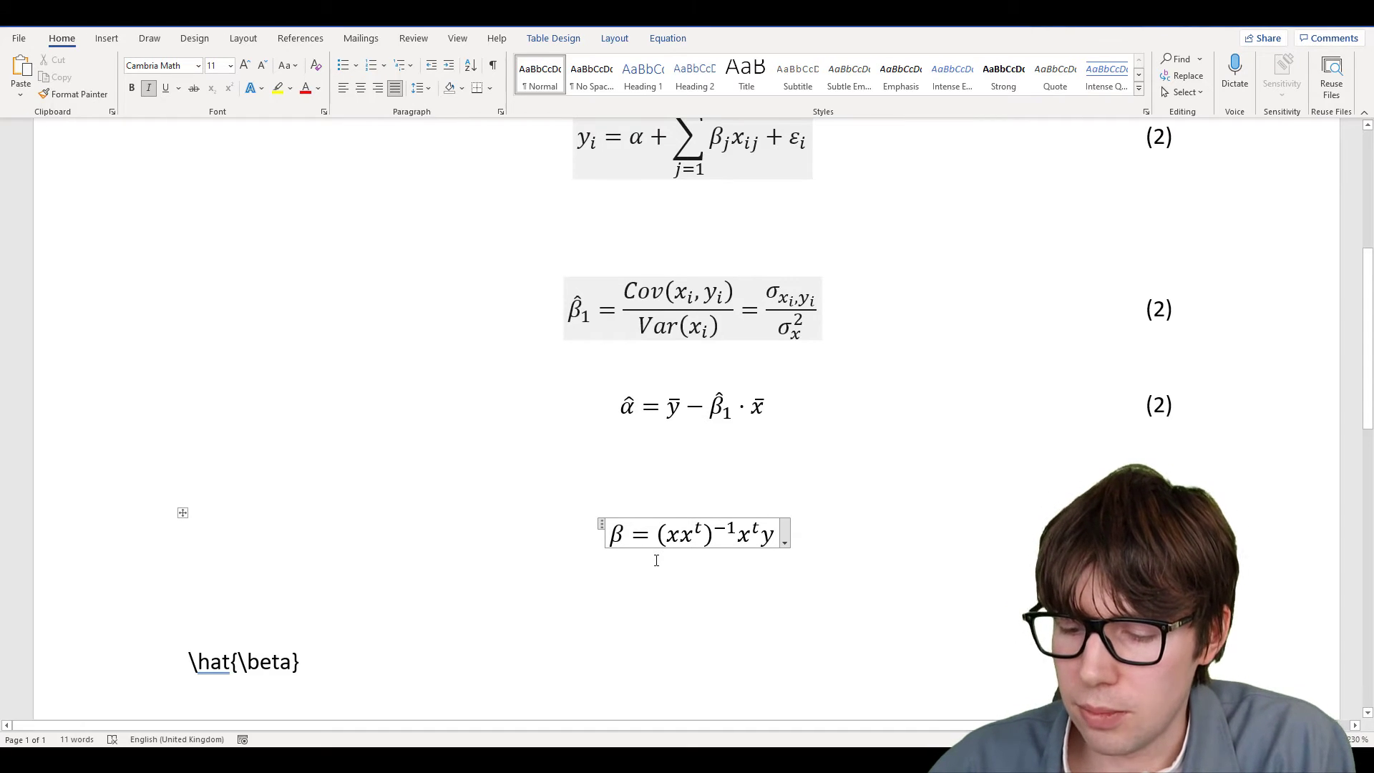
type("\\")
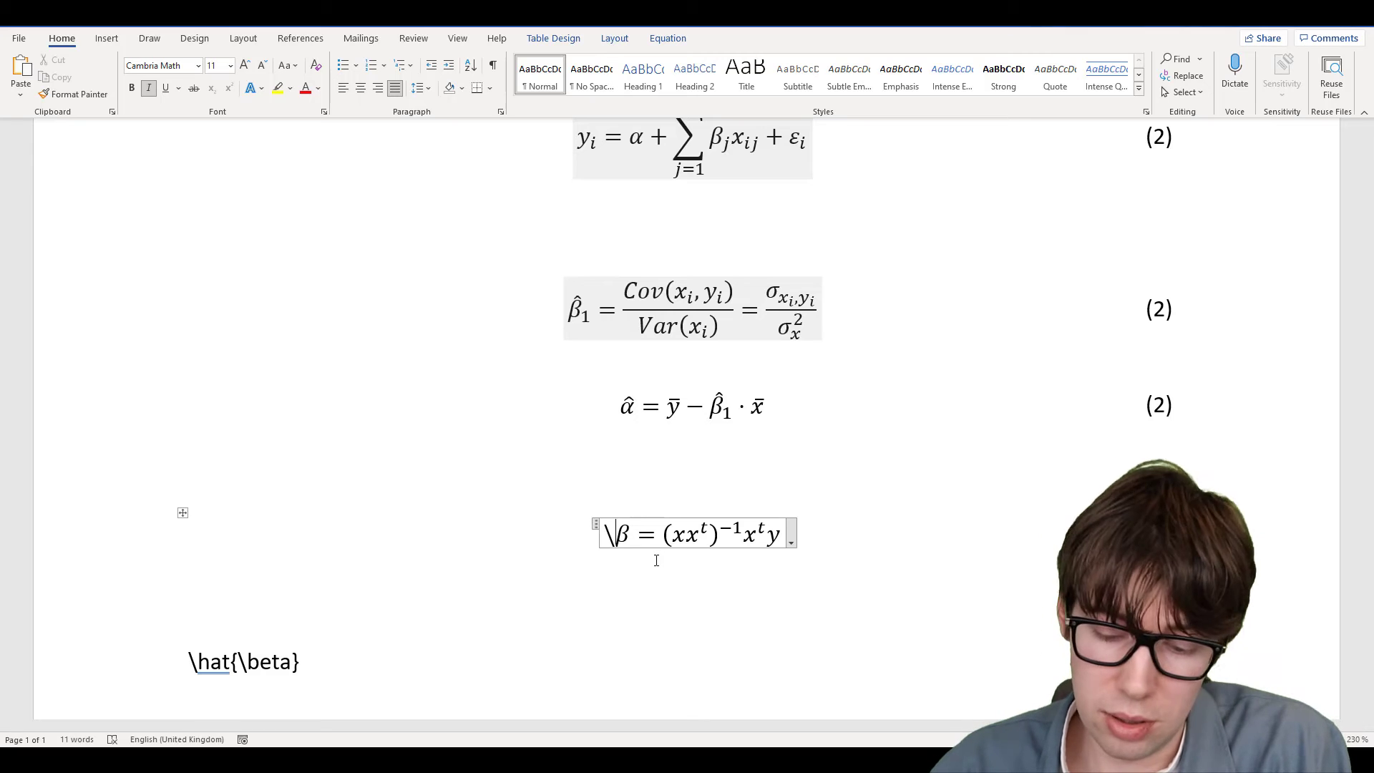
type("underbrace")
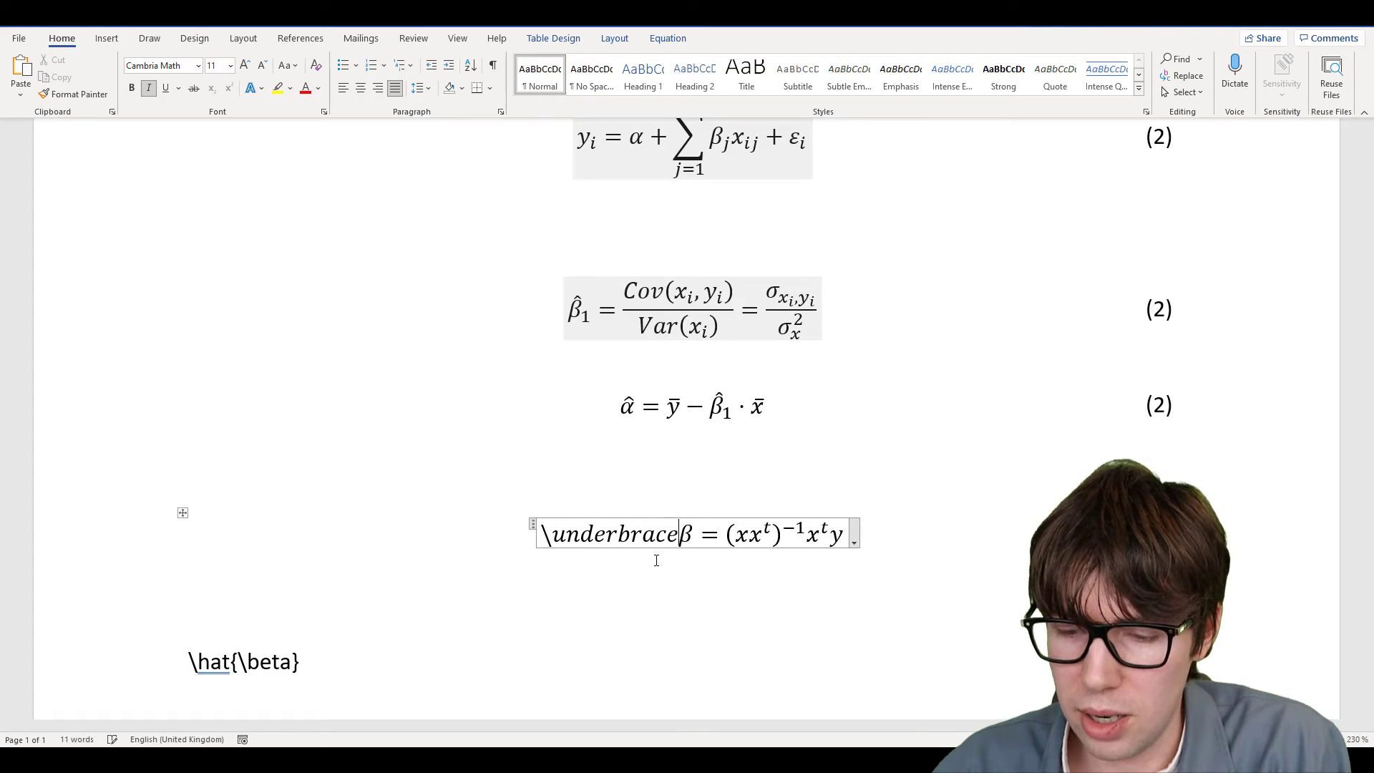
key("space")
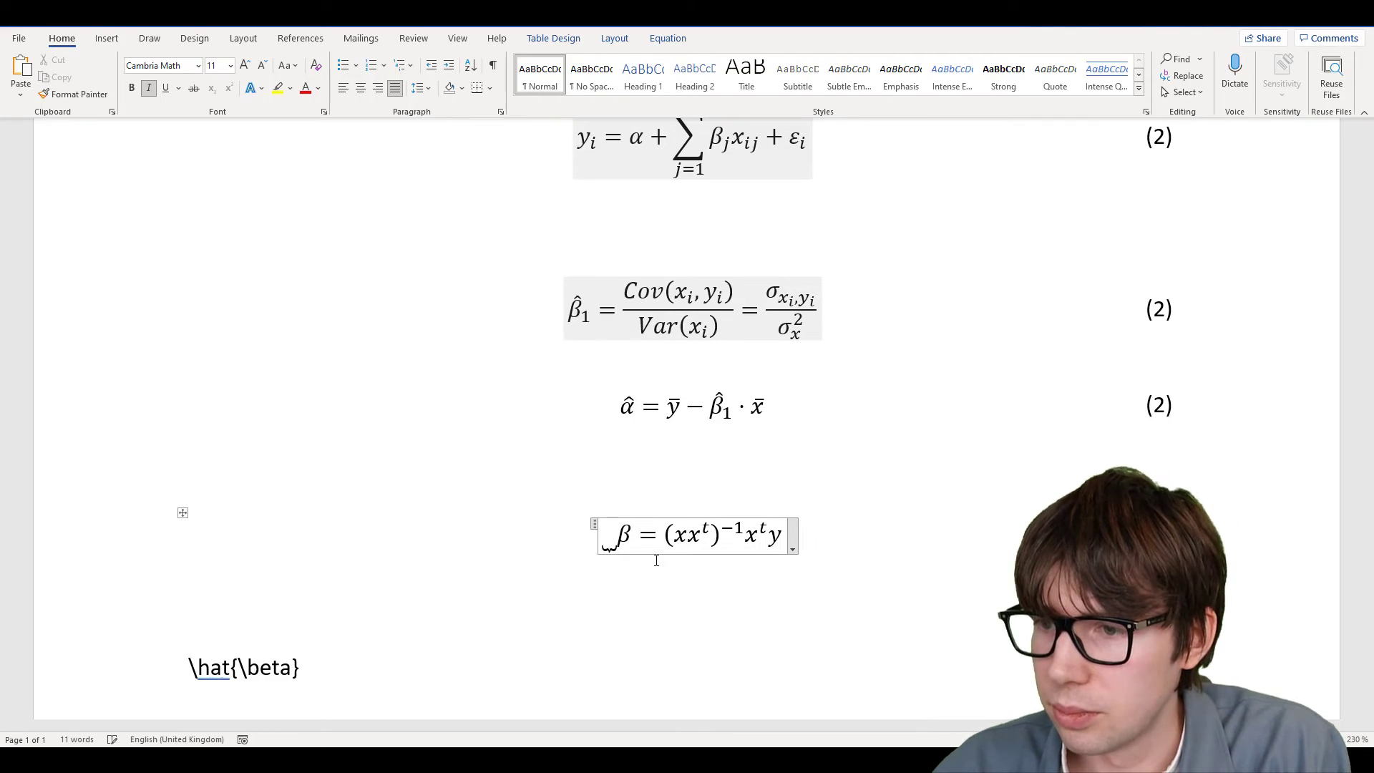
key("space")
key("shift+Left")
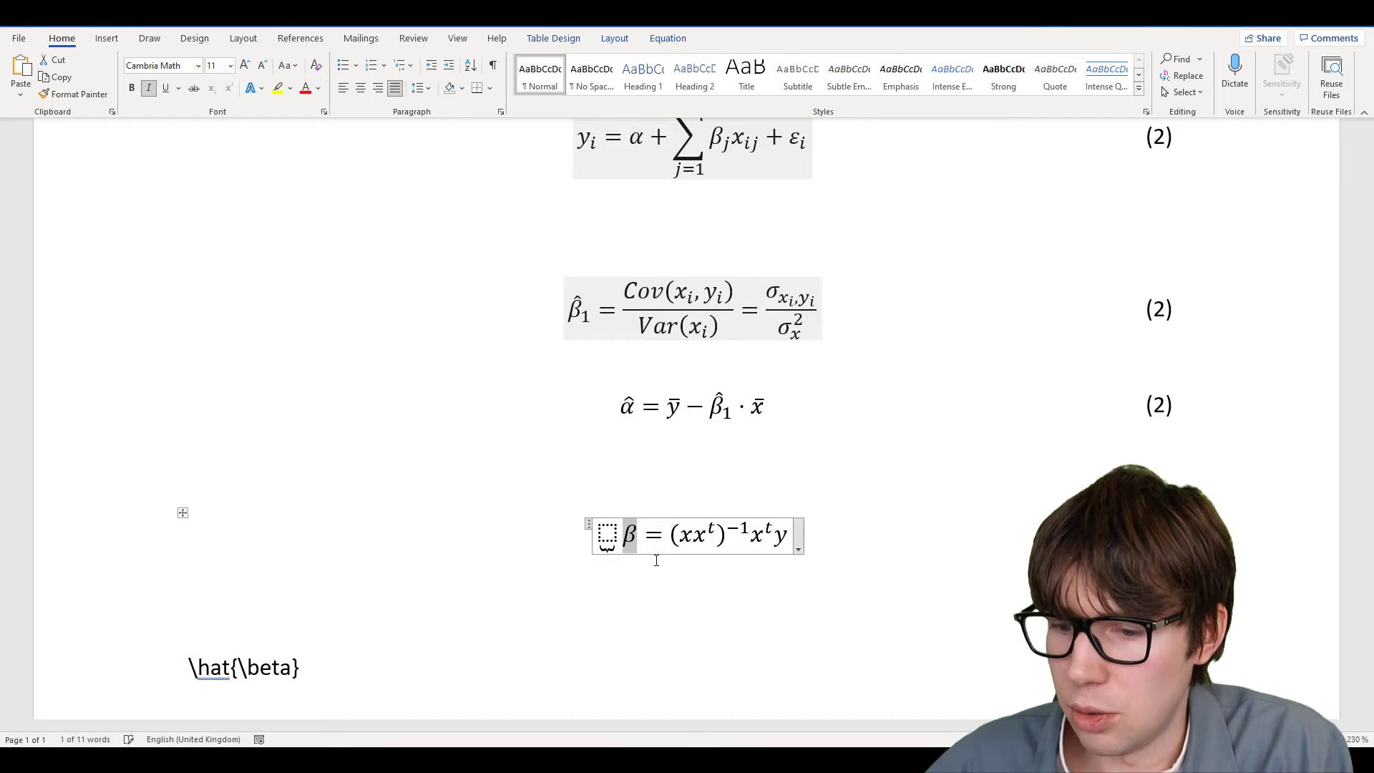
key("ctrl+x")
key("Left")
key("ctrl+v")
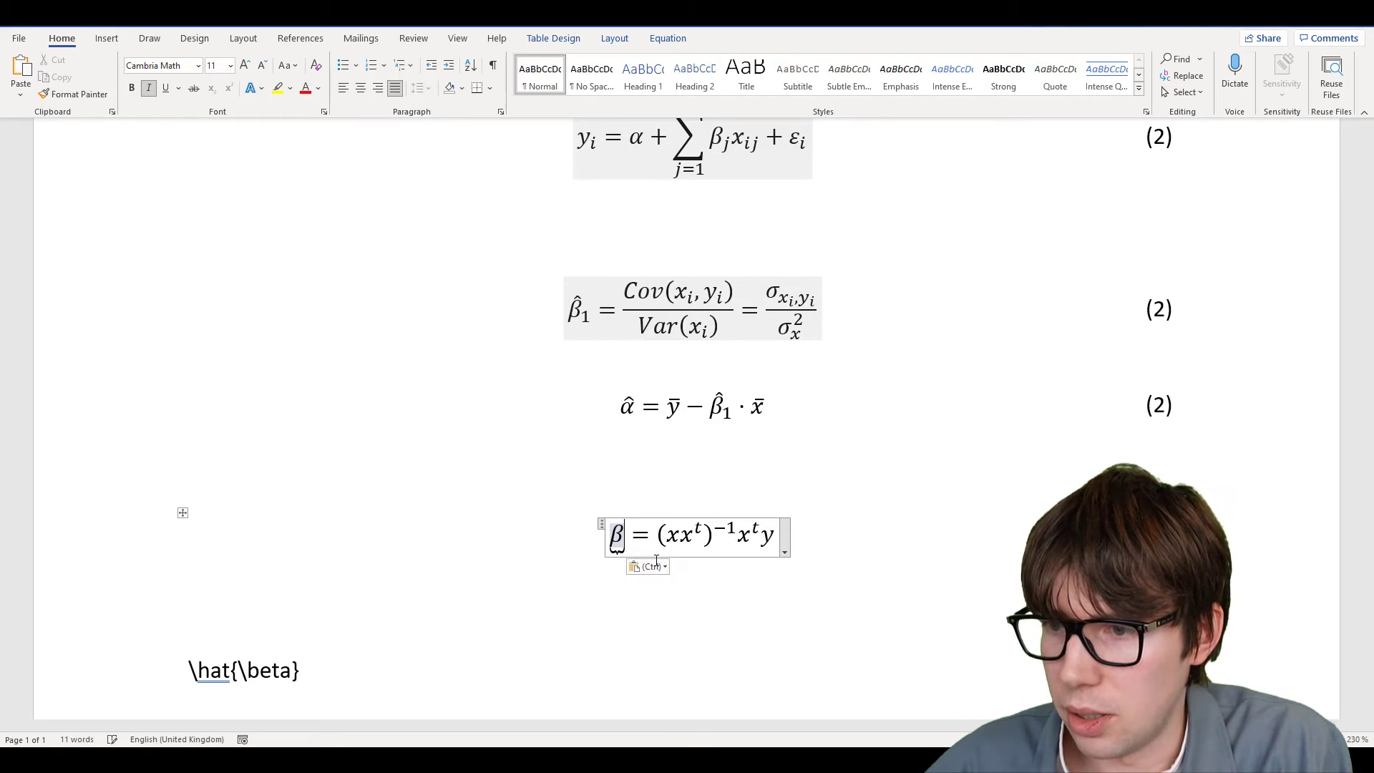
type("_")
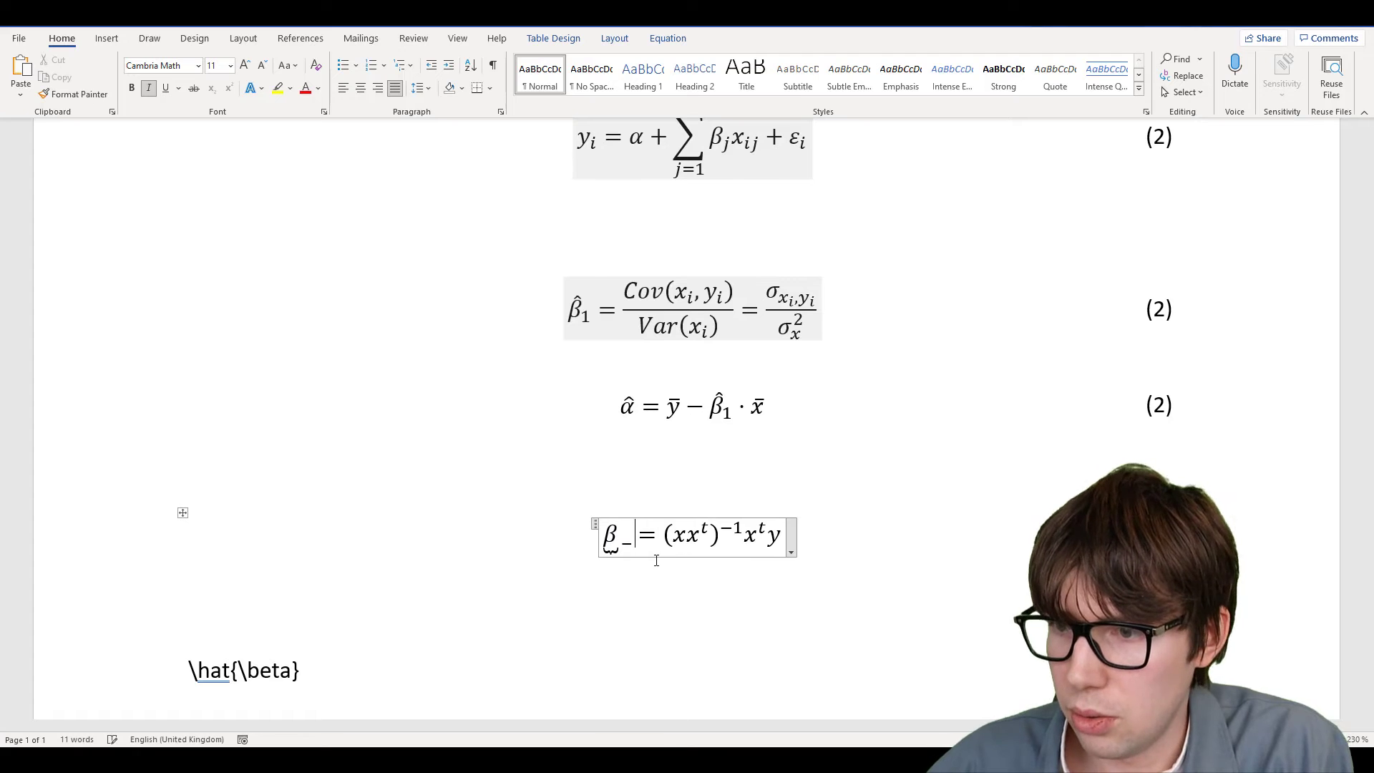
type("k")
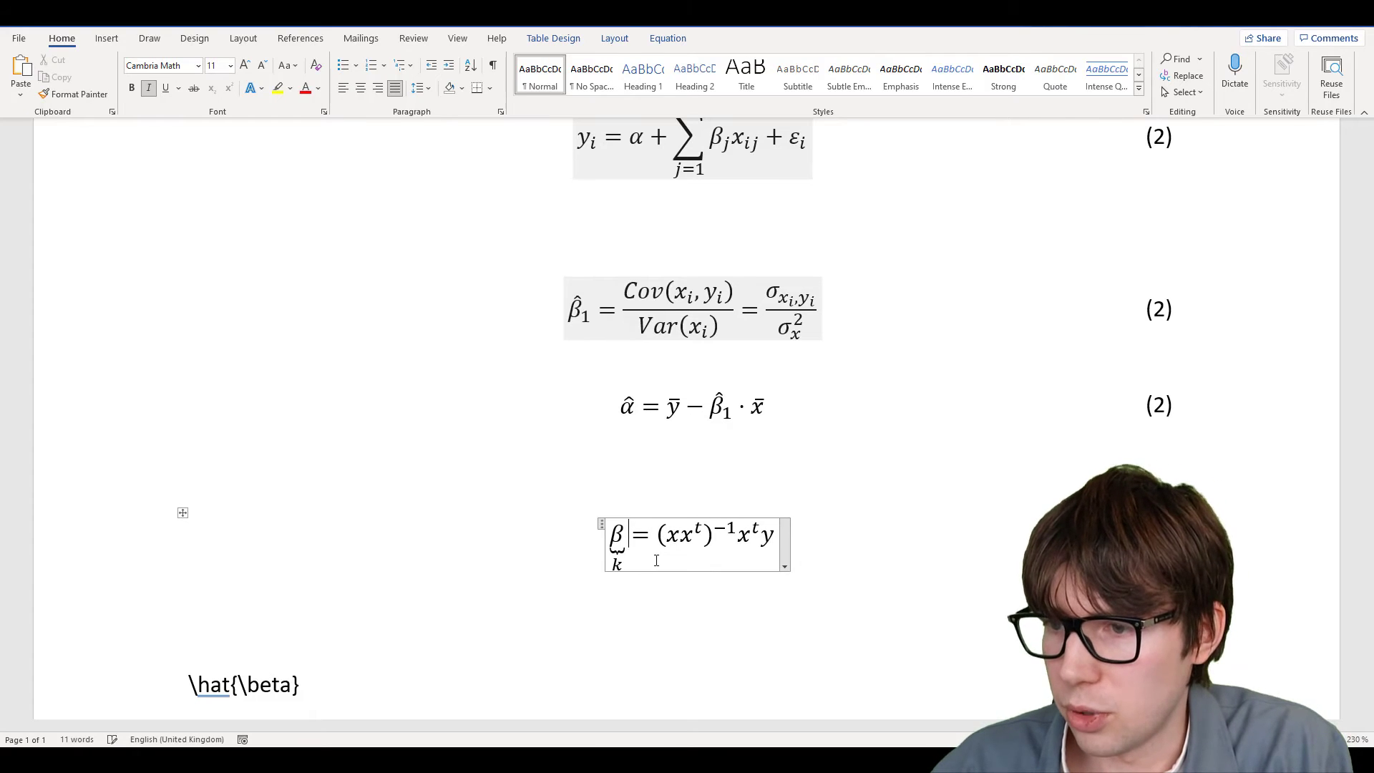
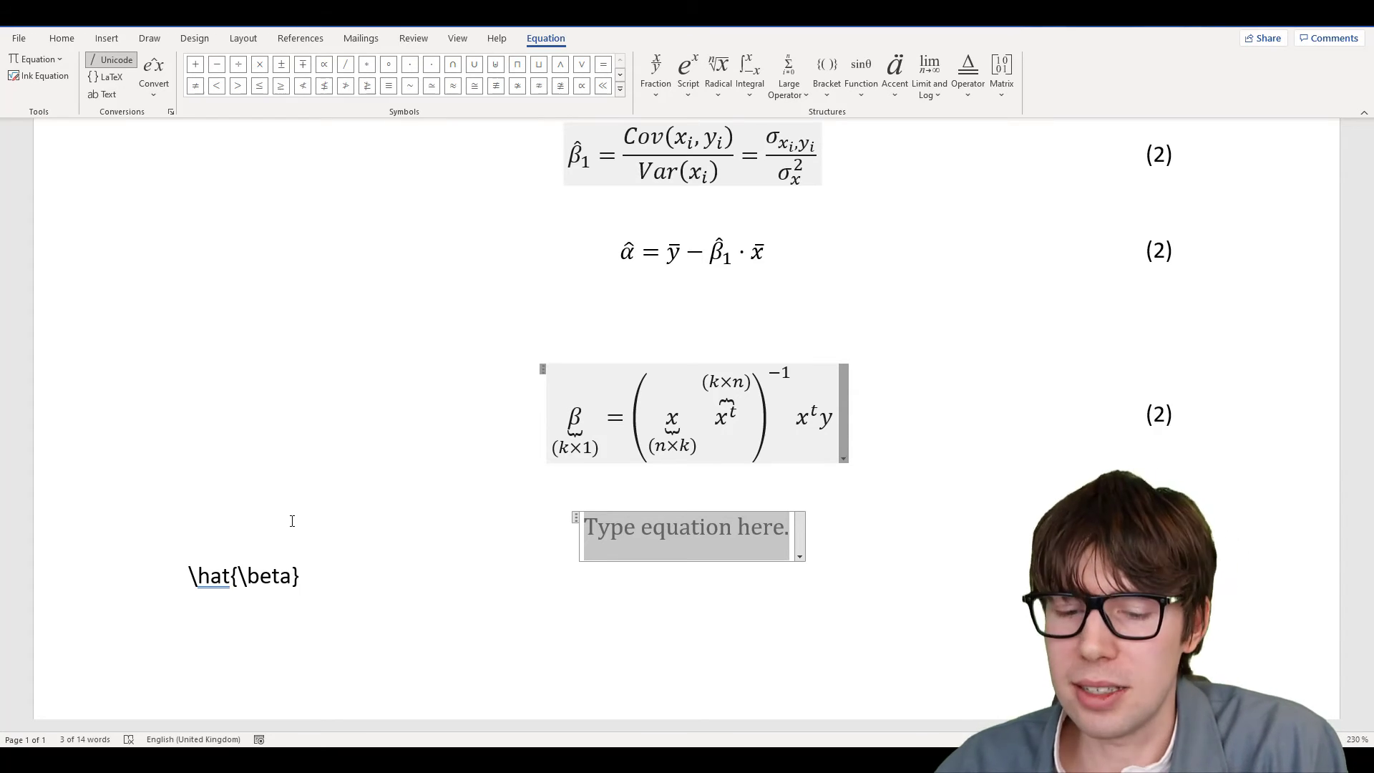
Type E(x) = in the equation and replace the E with a \doubleE double-struck 𝔼
type("E")
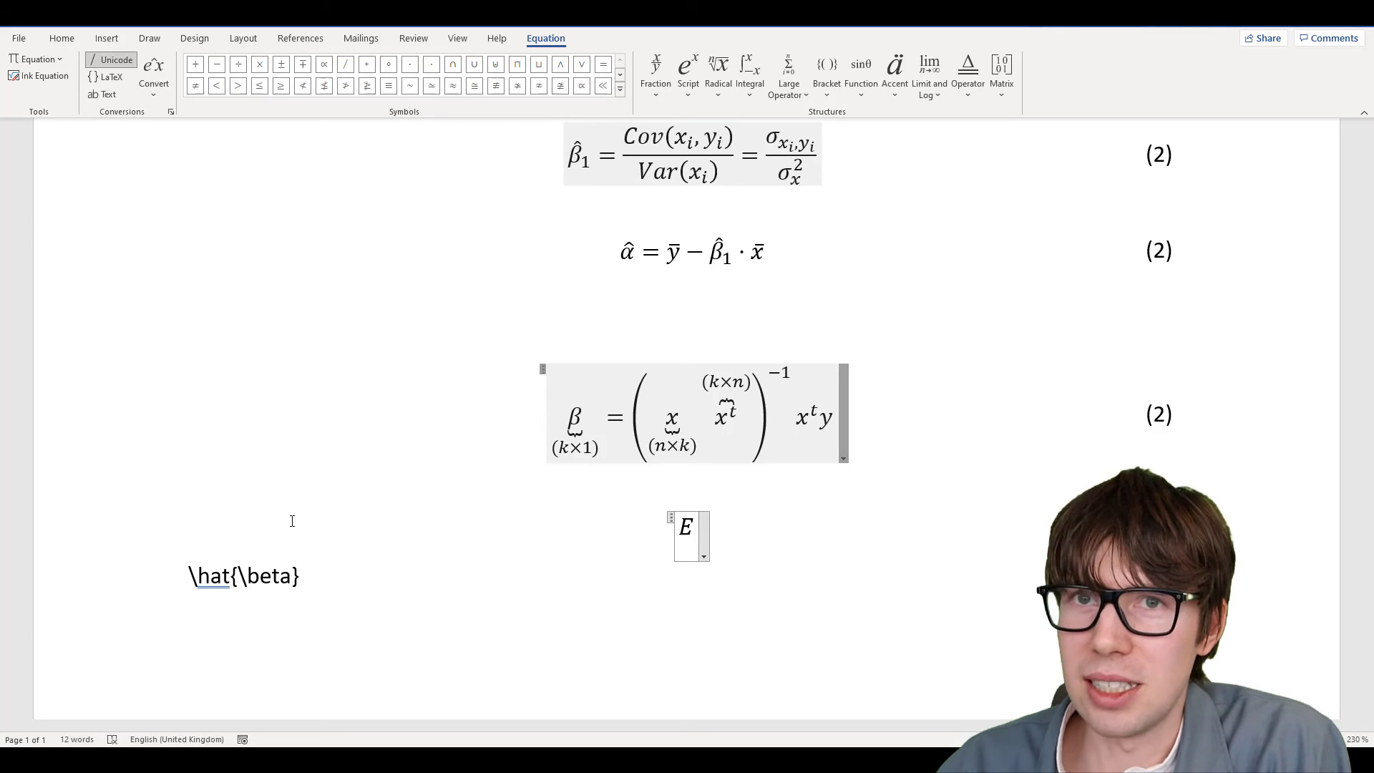
type("()")
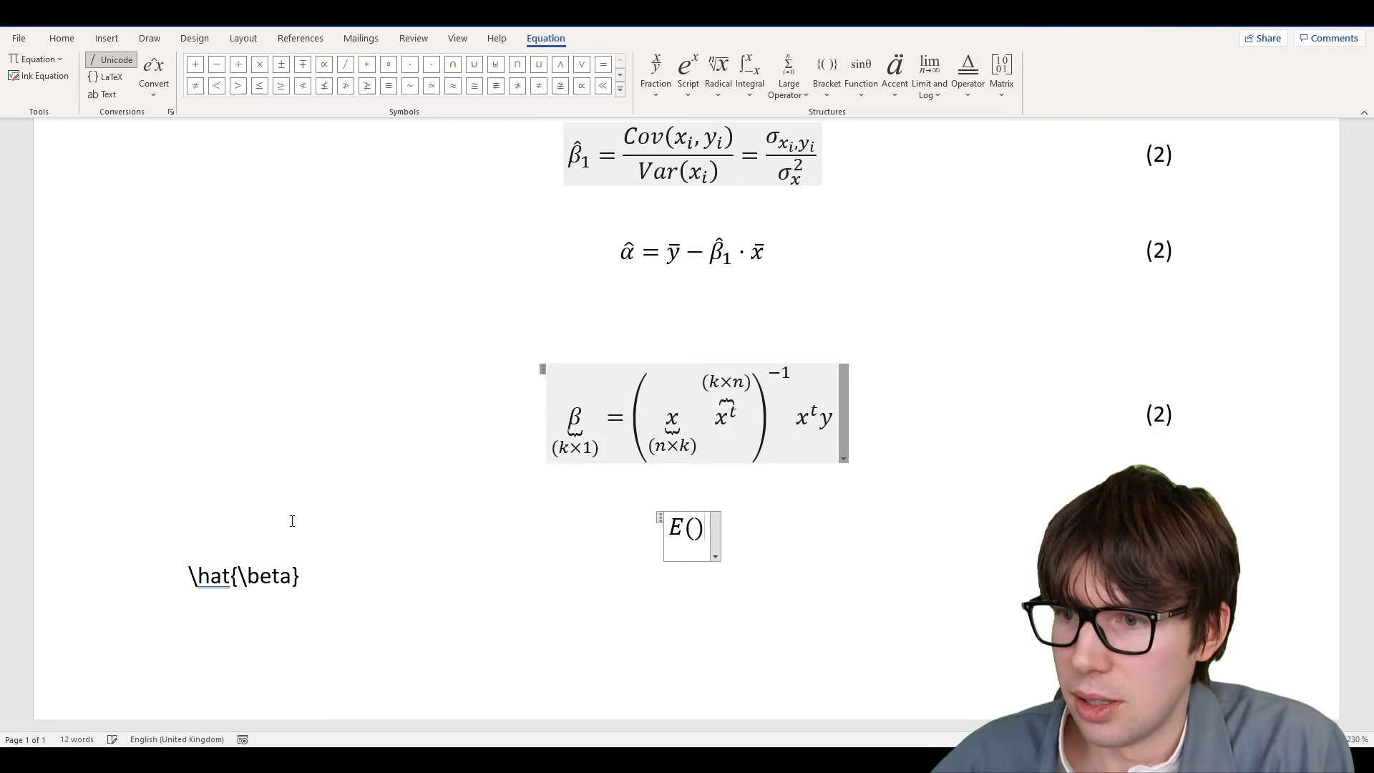
key("Left")
type("x) ")
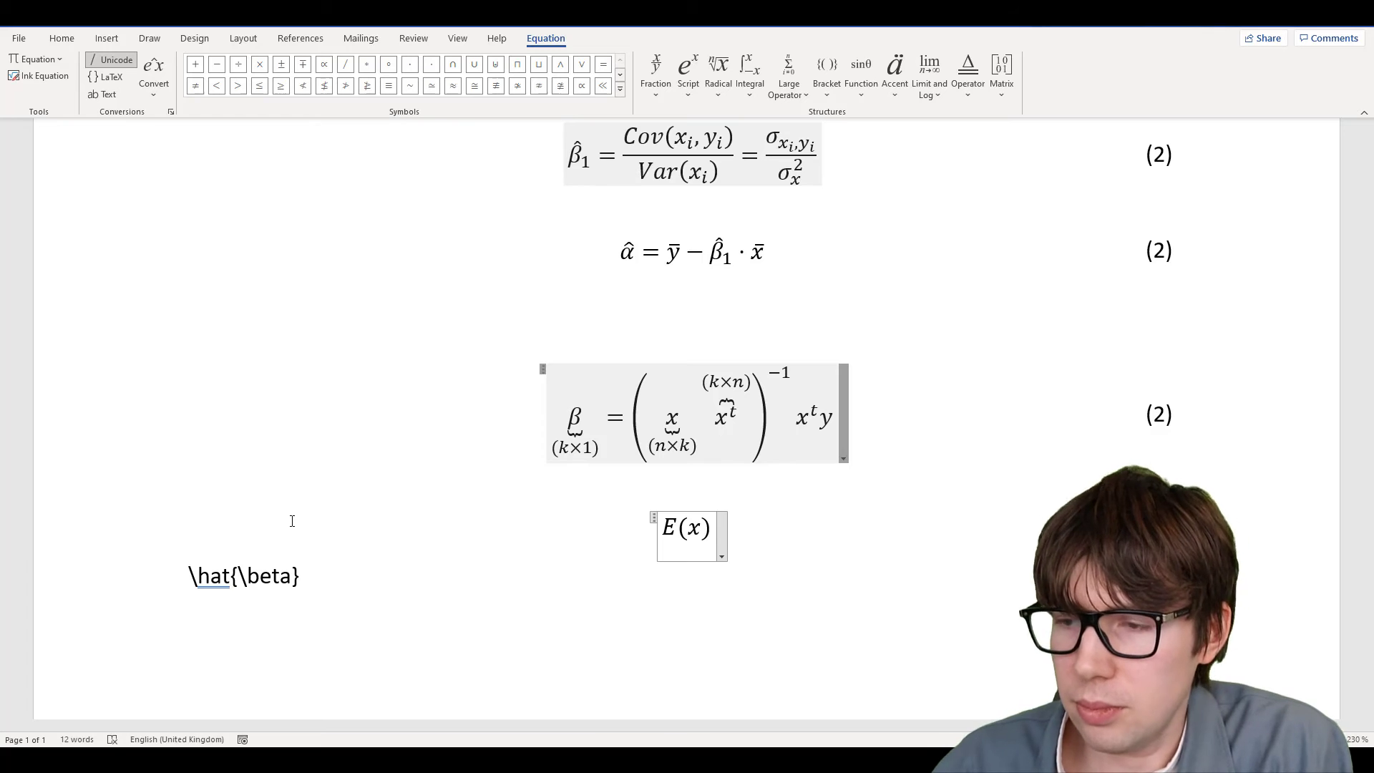
type("=")
key("Left")
key("Left")
key("Left")
key("Left")
key("BackSpace")
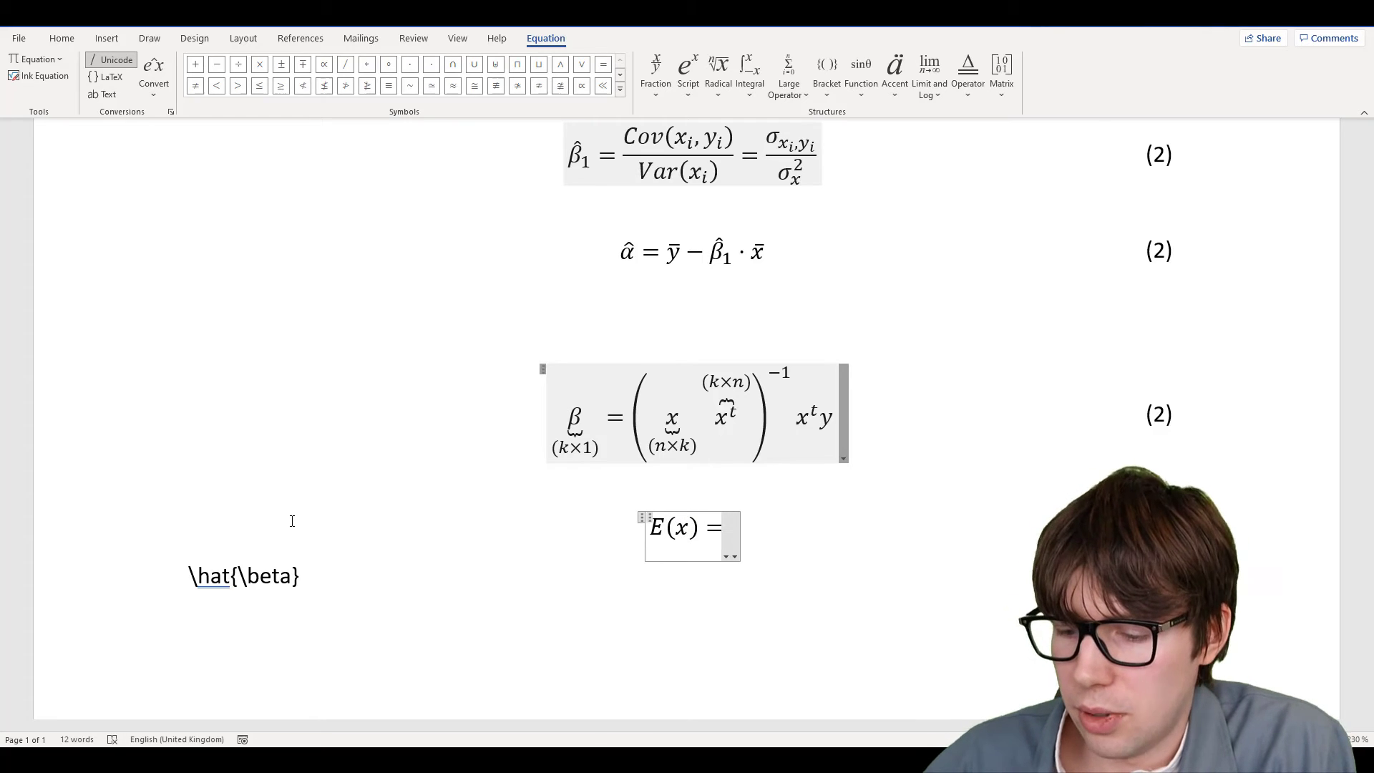
type("\\doubl")
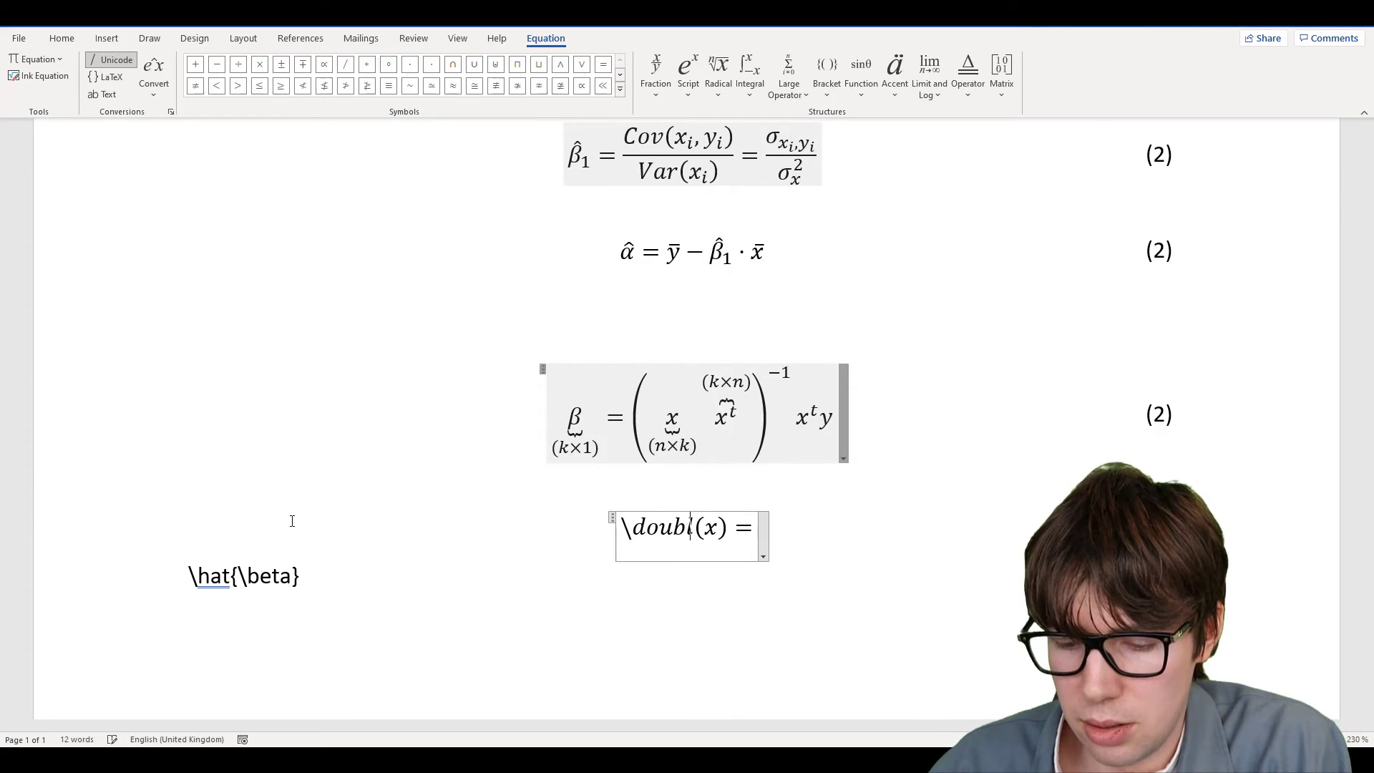
type("eE")
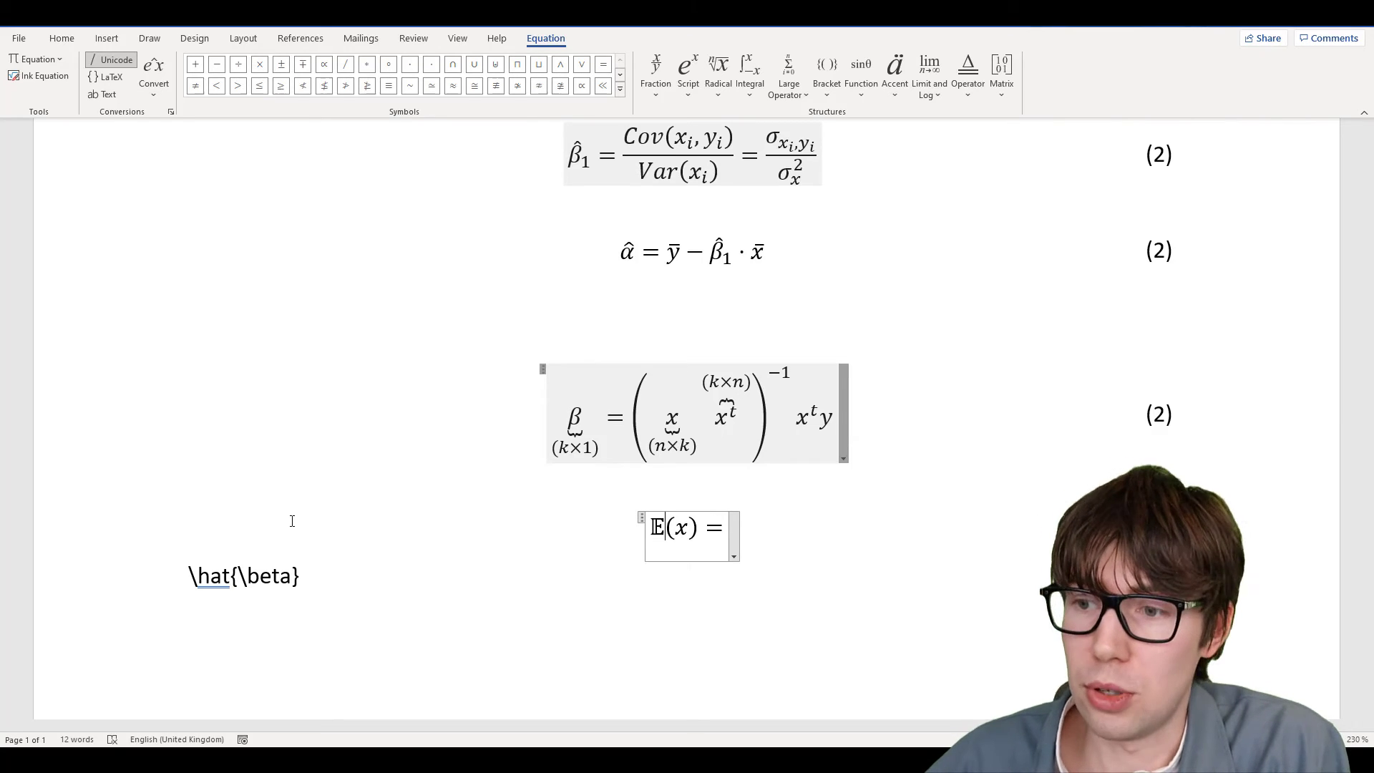
Add a new line below \hat{\beta} reading \mathcal{E}
key("Down")
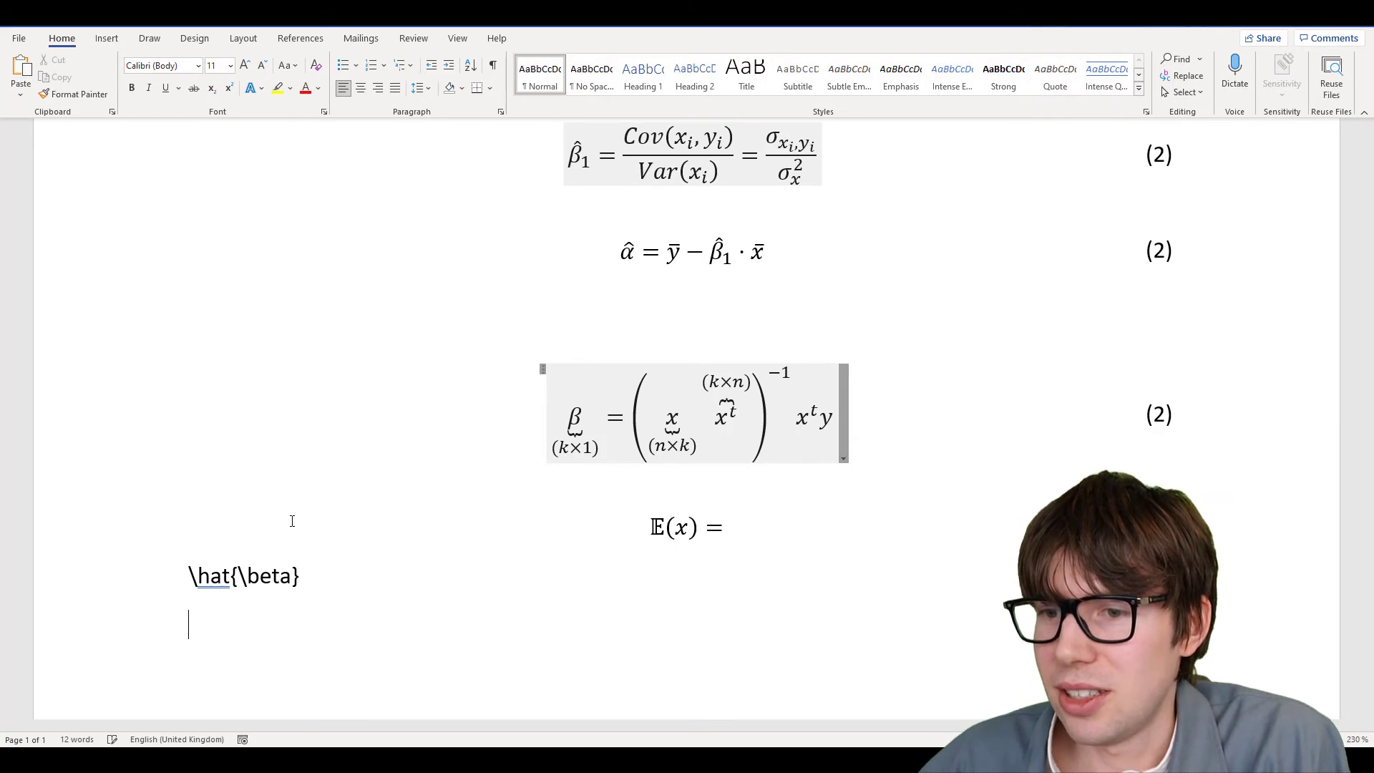
key("Return")
type("\\mathcal")
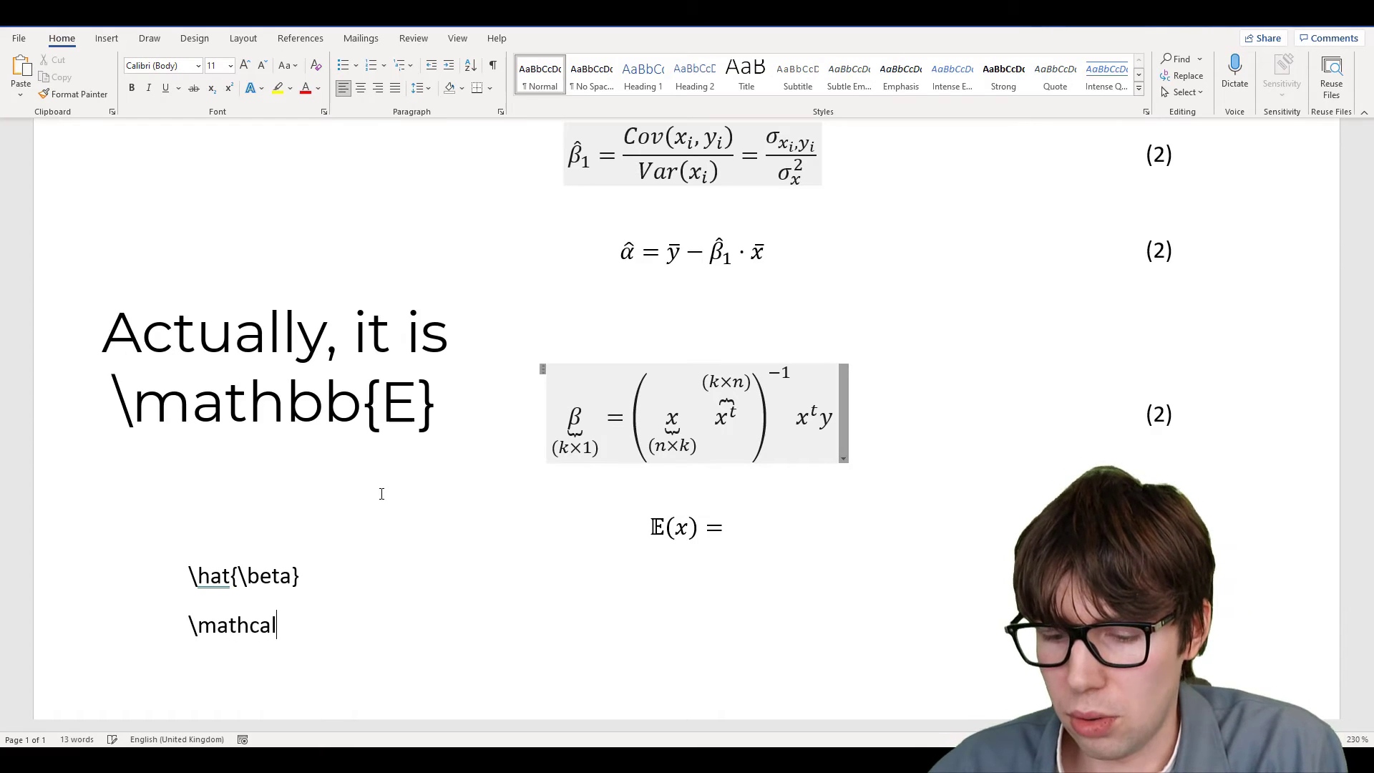
type("{}")
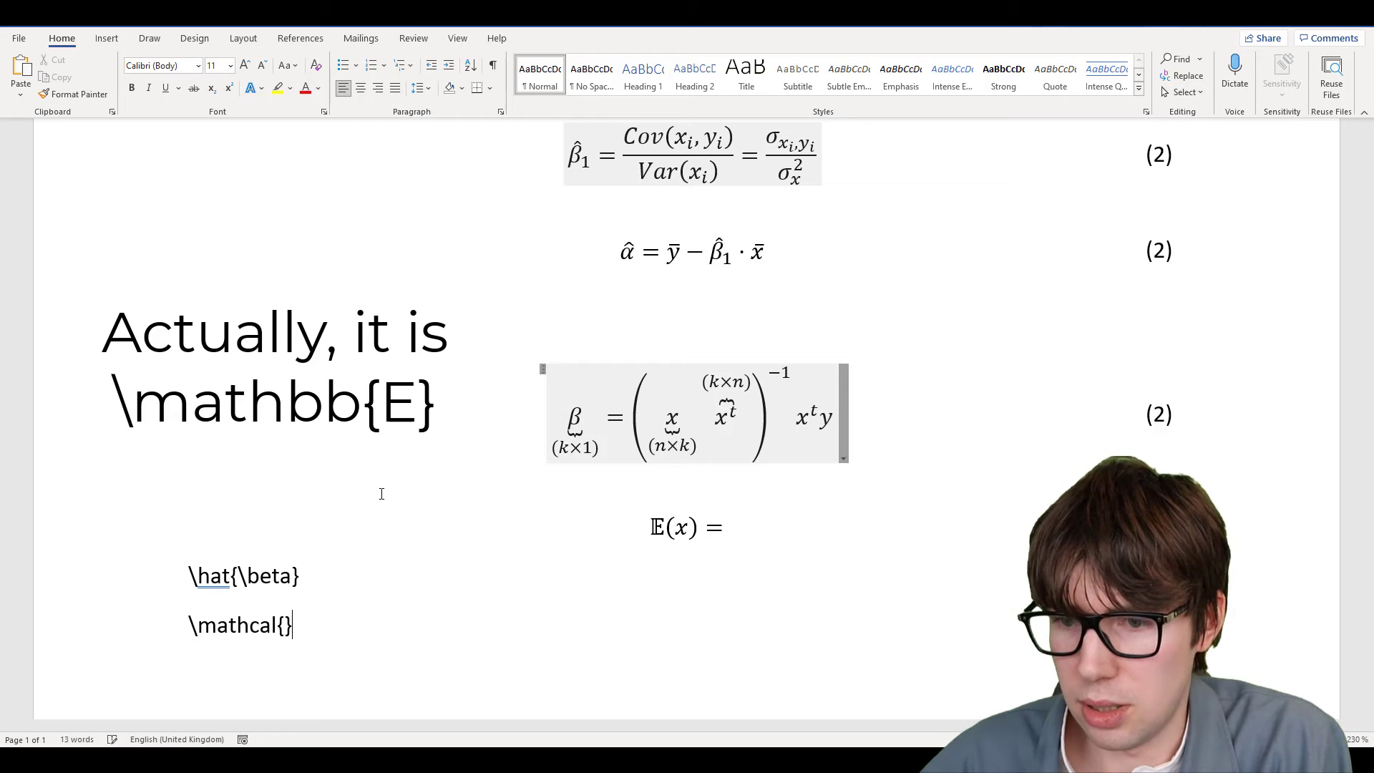
key("Left")
type("E")
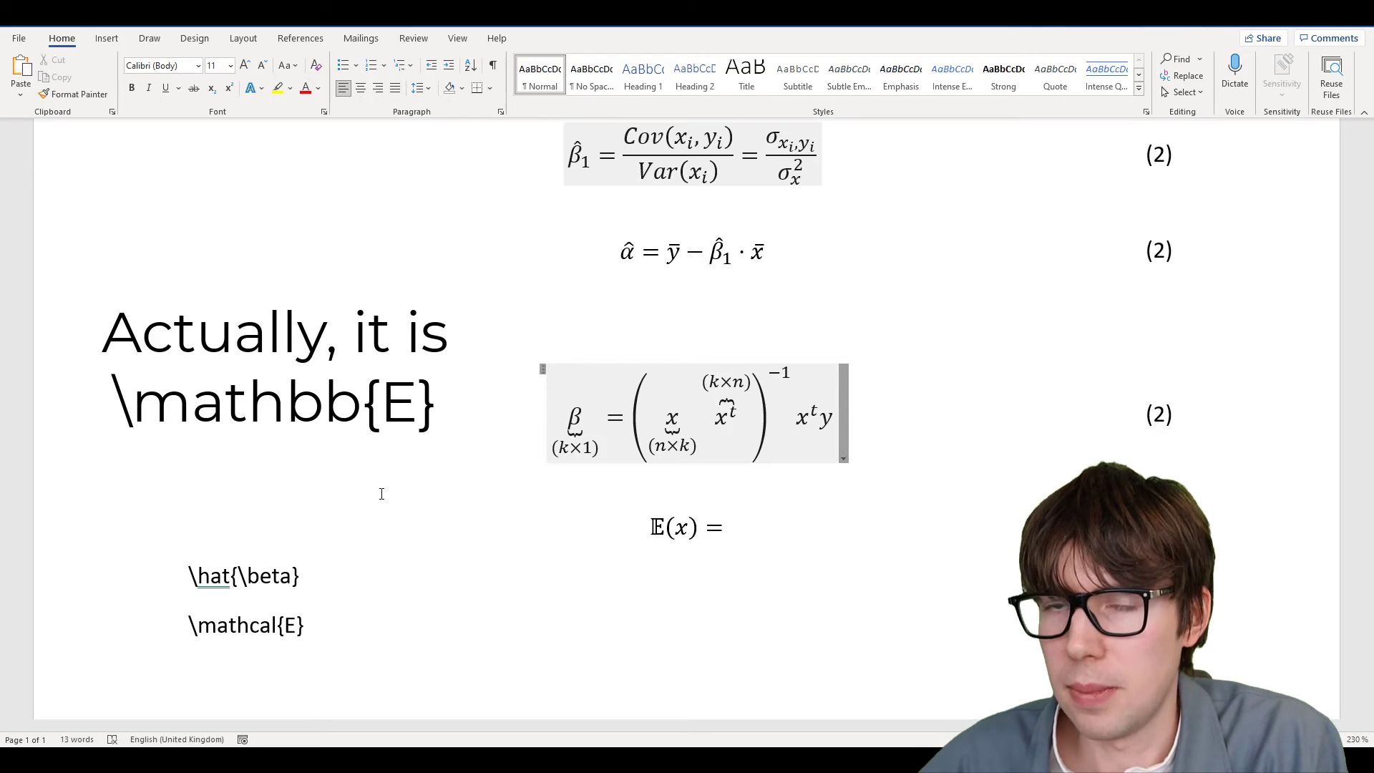
key("Right")
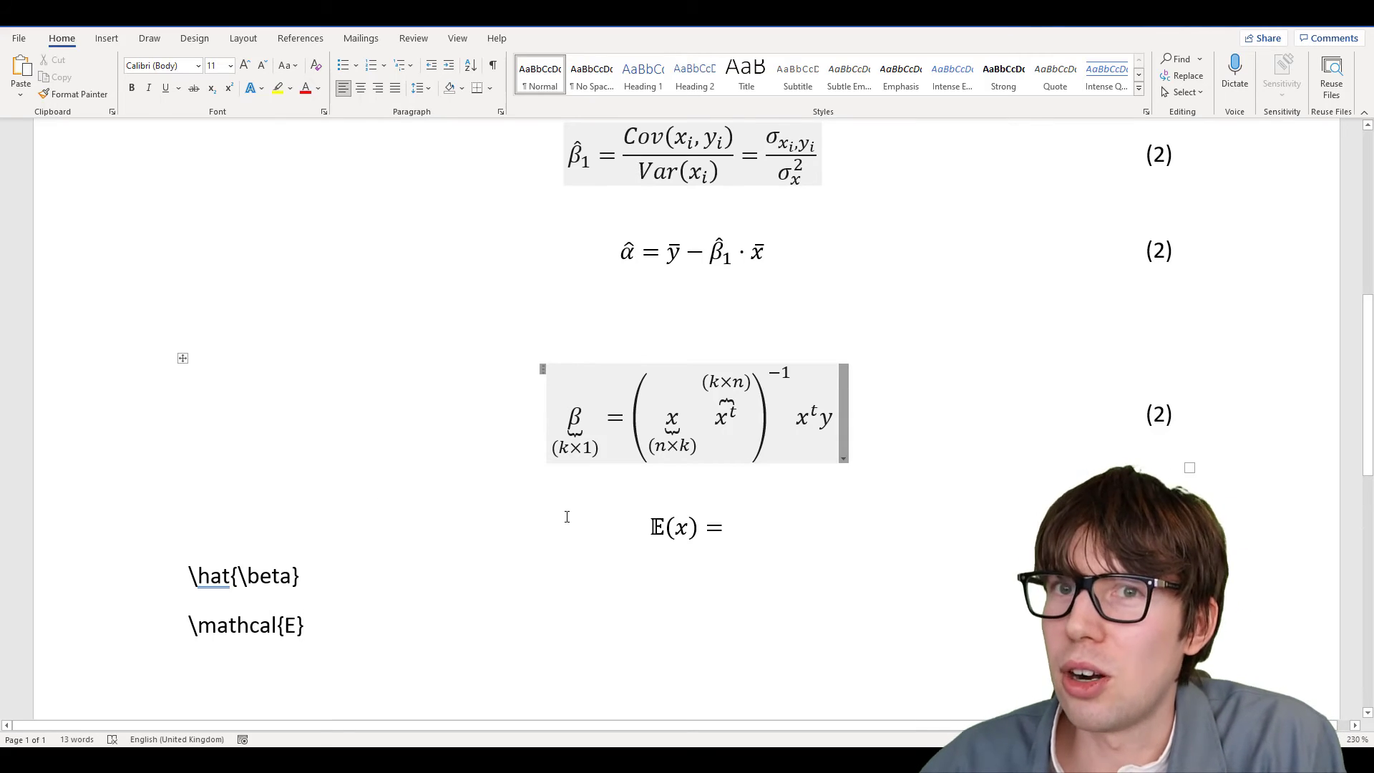
Insert an empty \sqrt radical after 𝔼(x) =, testing and removing 'afk' inside it
left_click(723, 528)
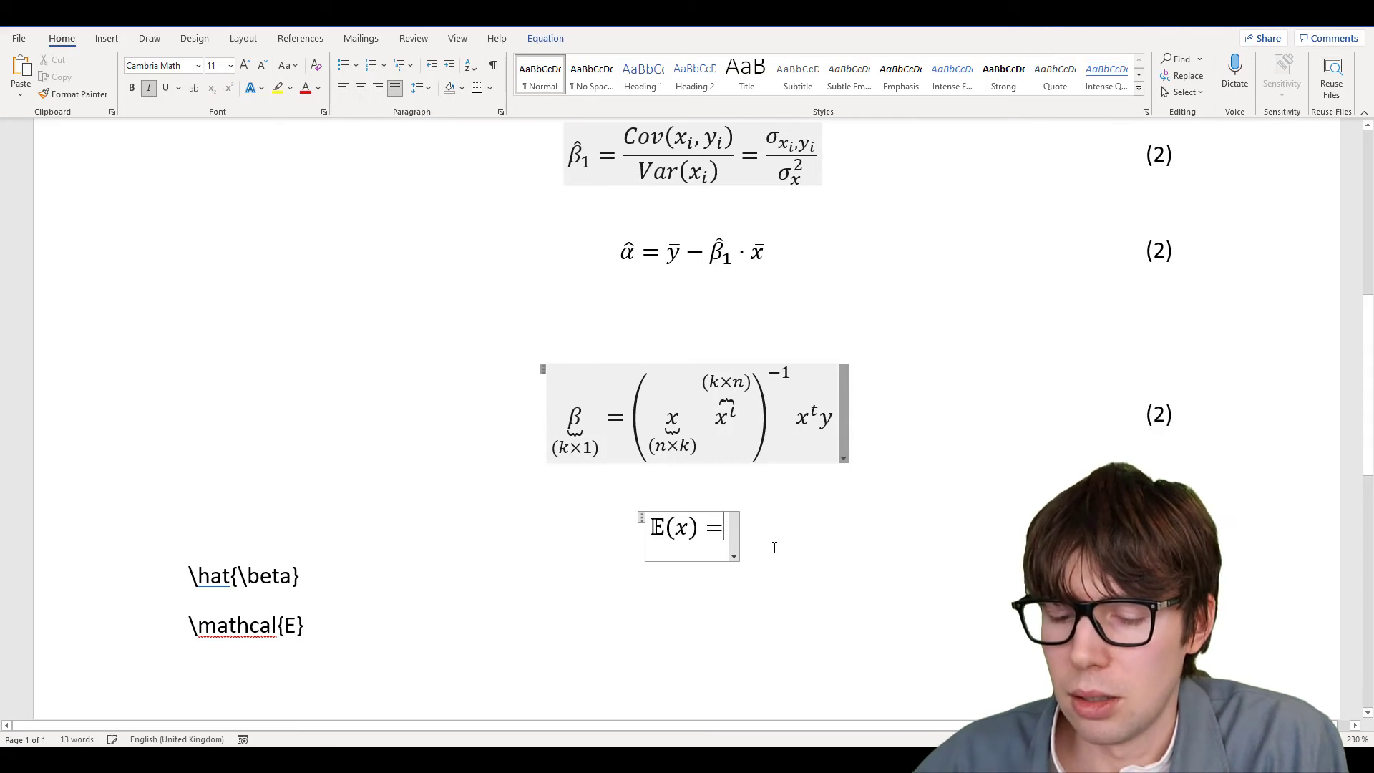
type("\\sqrt")
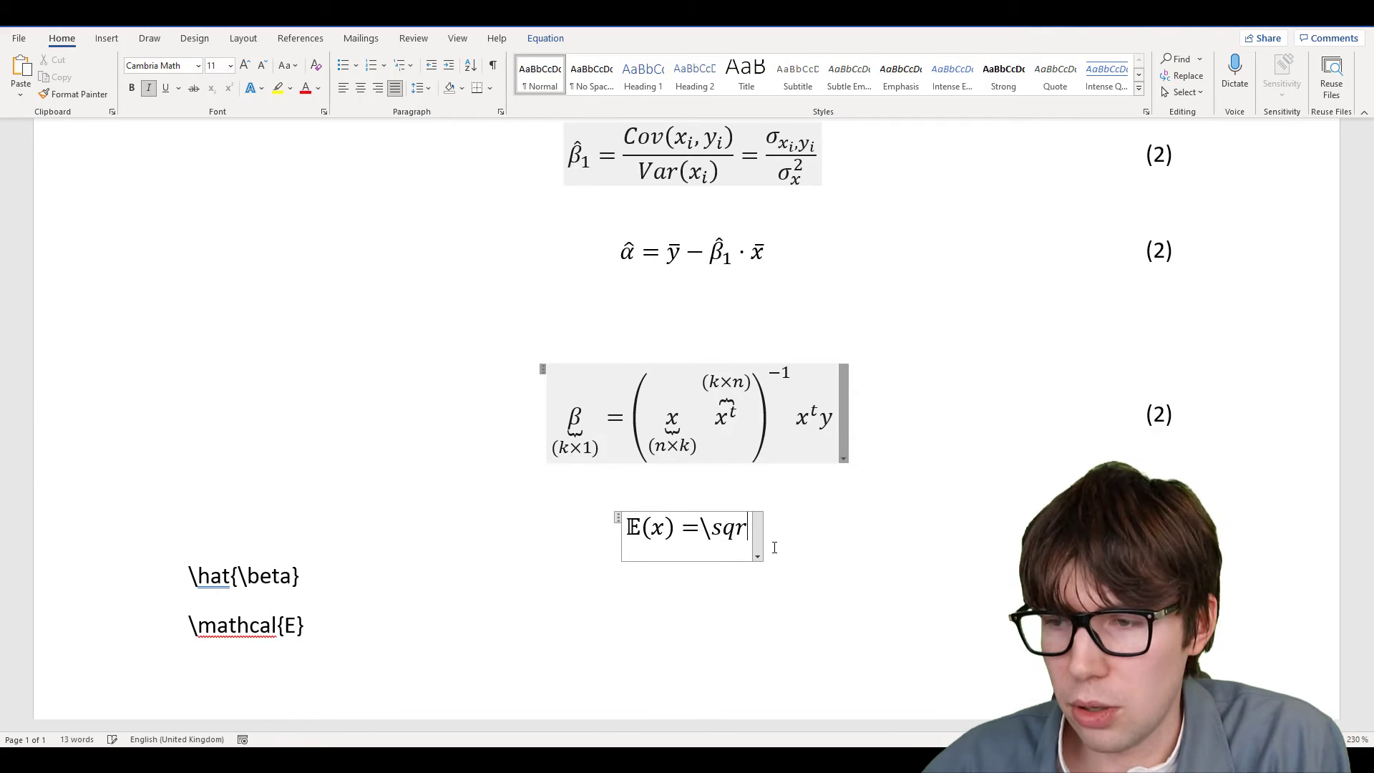
key("BackSpace")
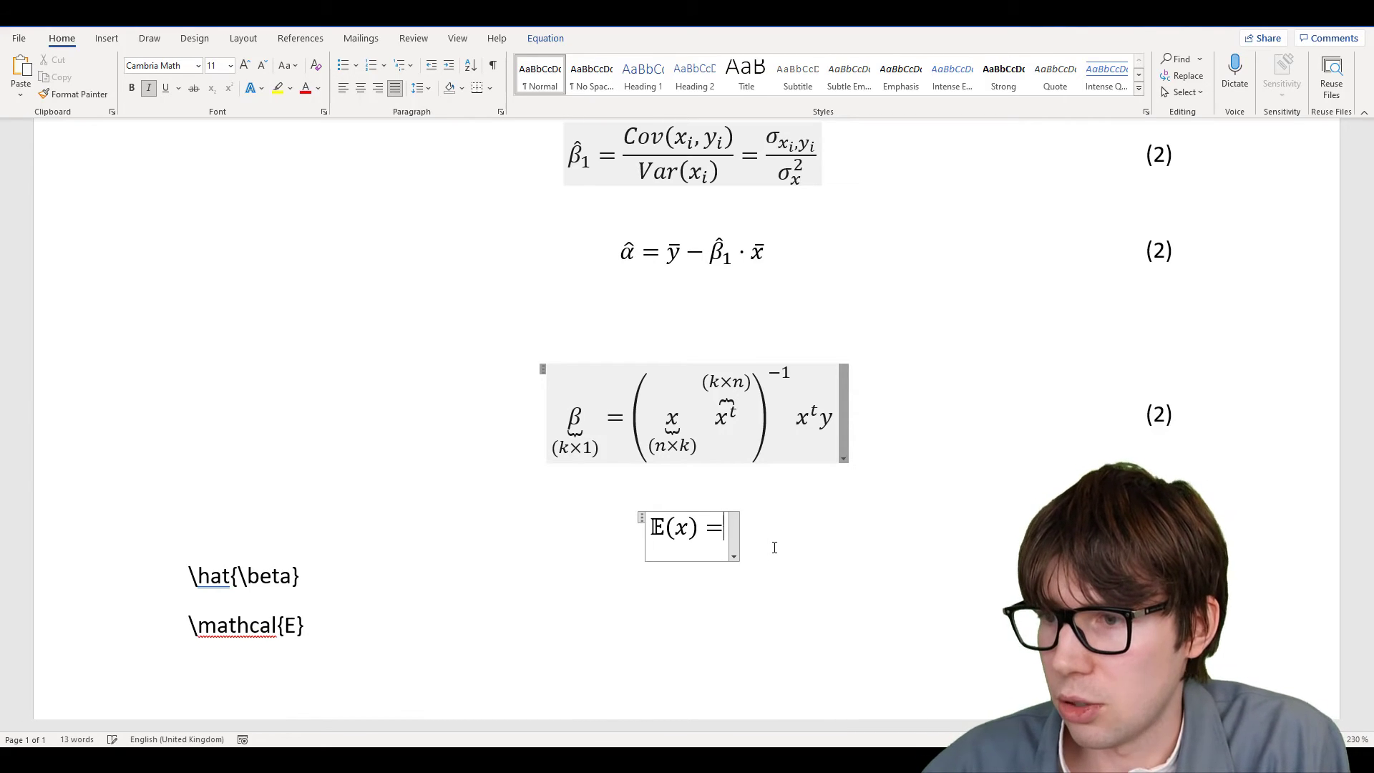
type("\\sqrt")
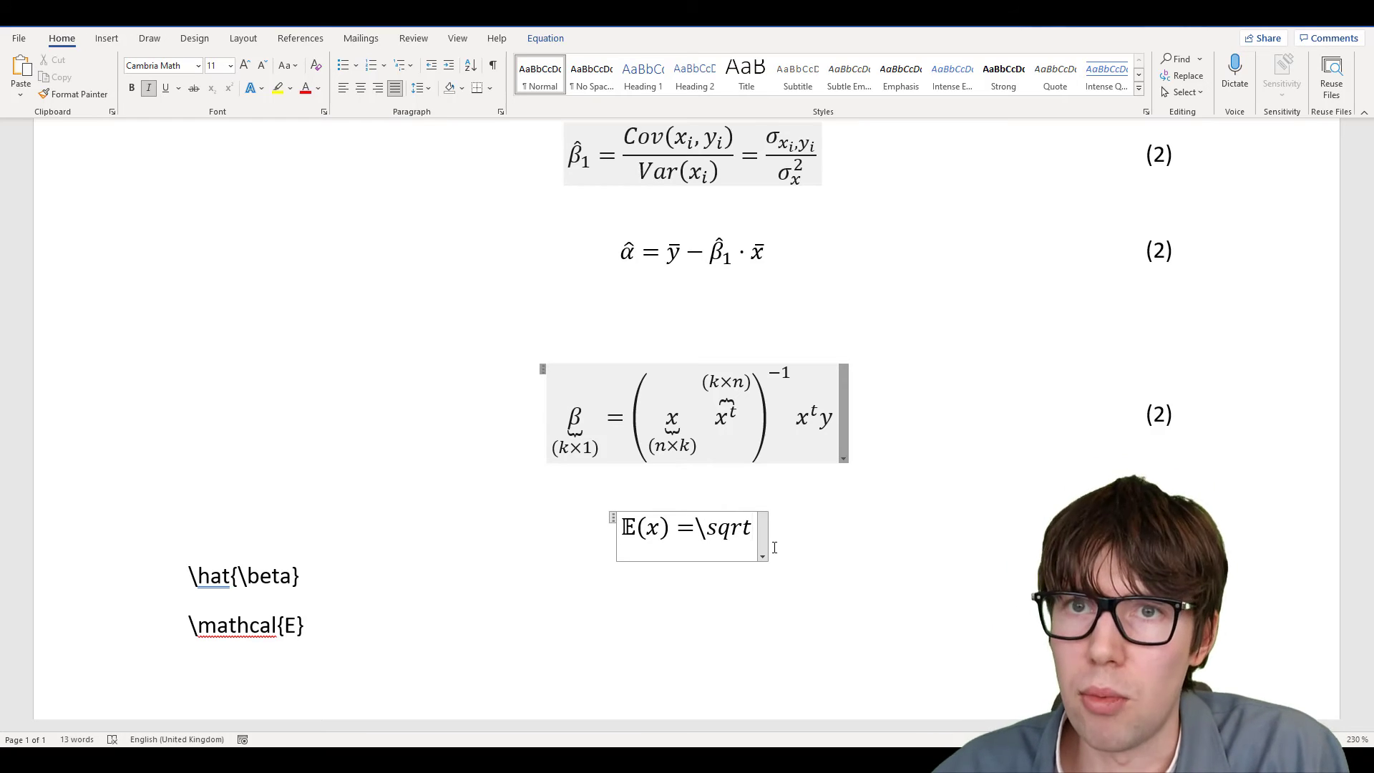
key("space")
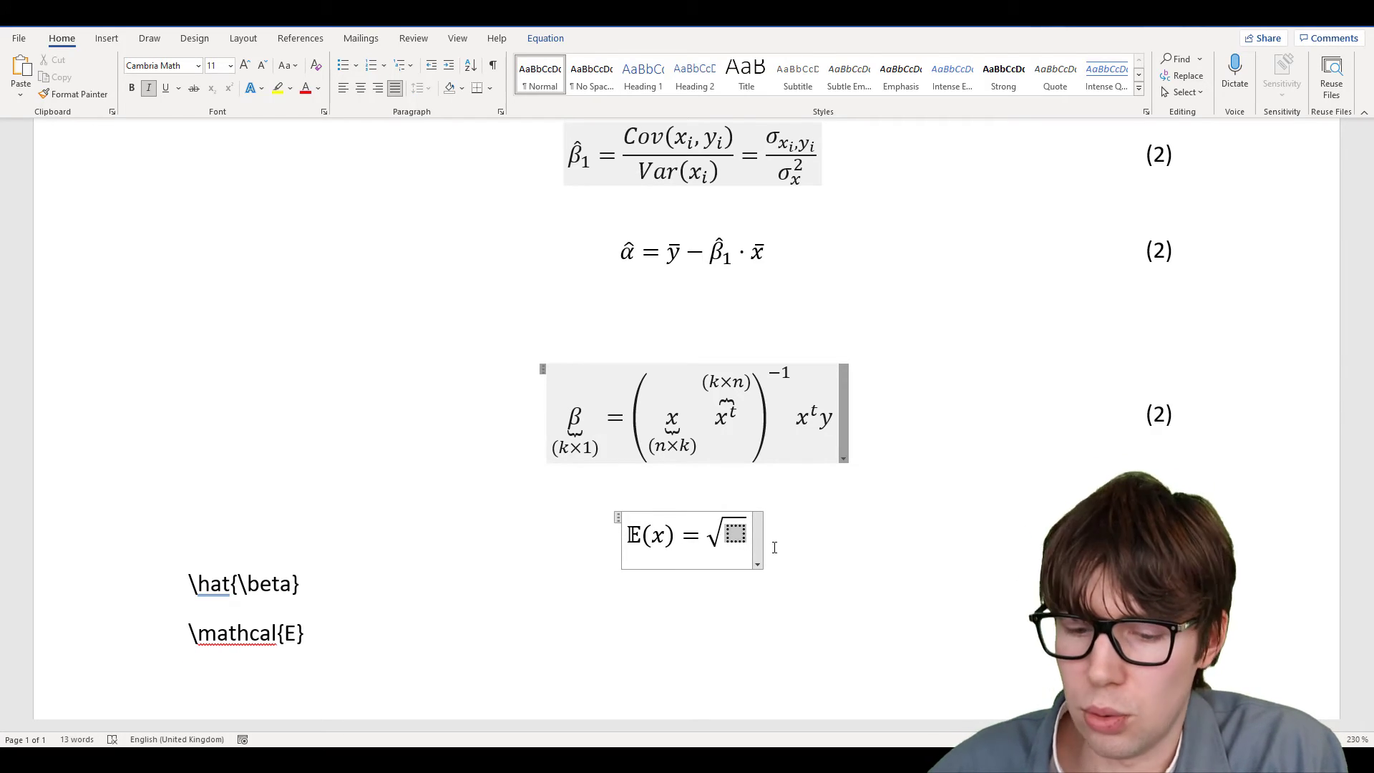
type("afk")
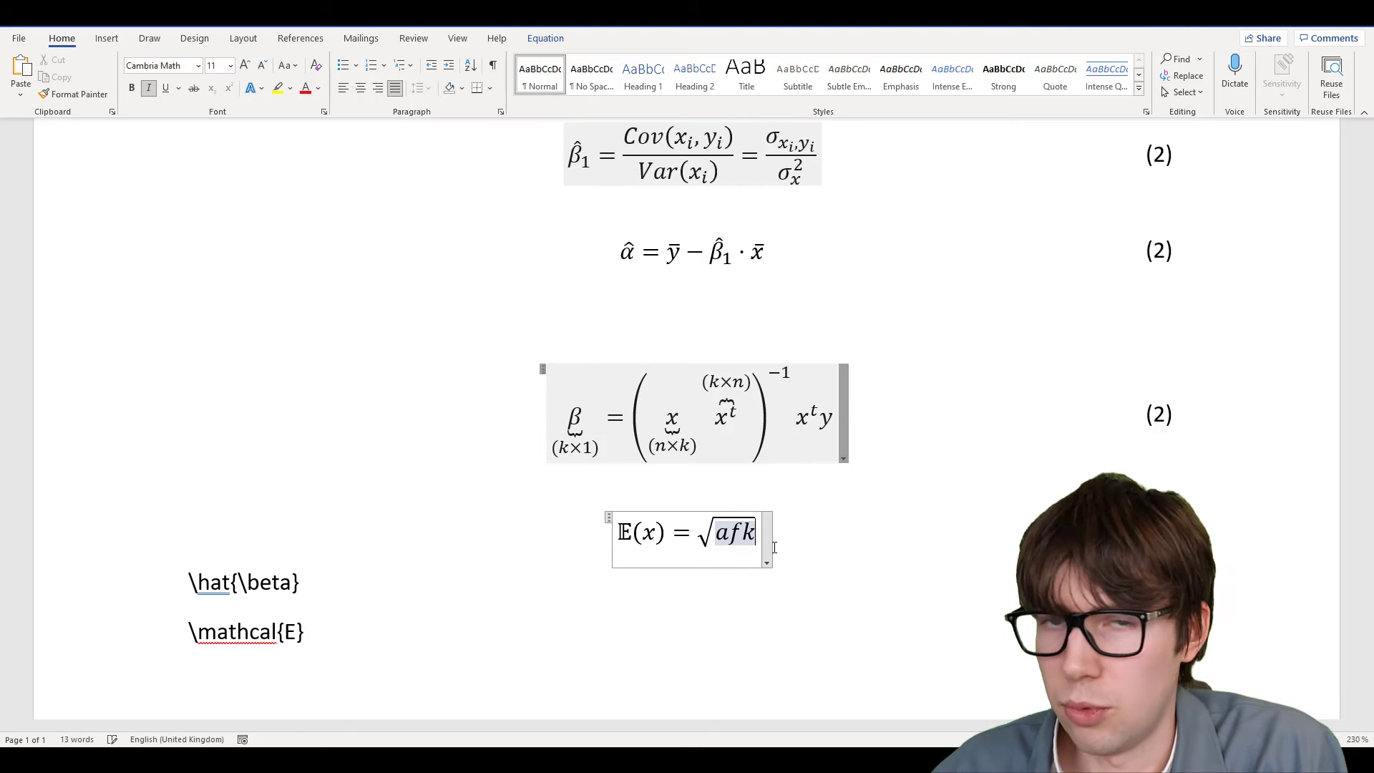
key("BackSpace")
key("BackSpace")
key("BackSpace")
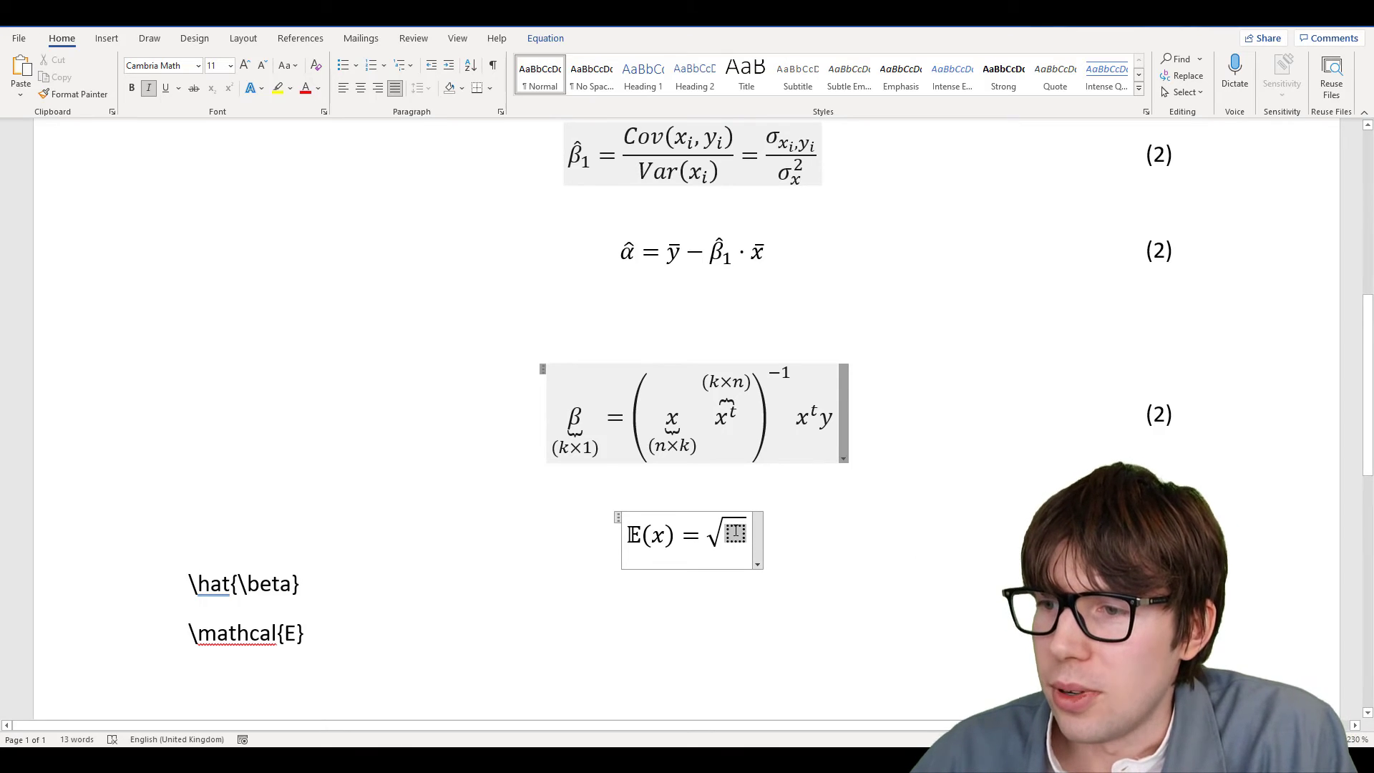
left_click(545, 38)
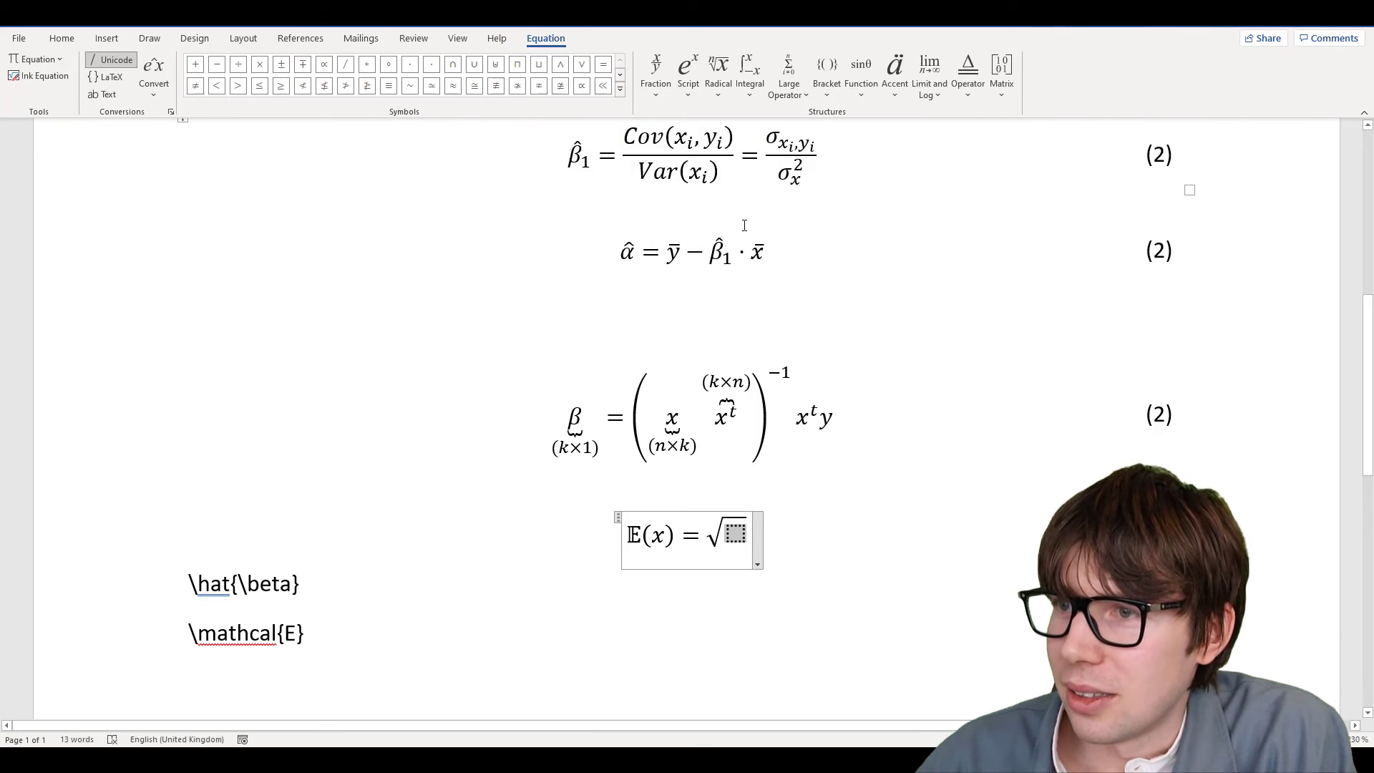
Browse the Fraction and Script layout galleries without inserting anything
left_click(655, 99)
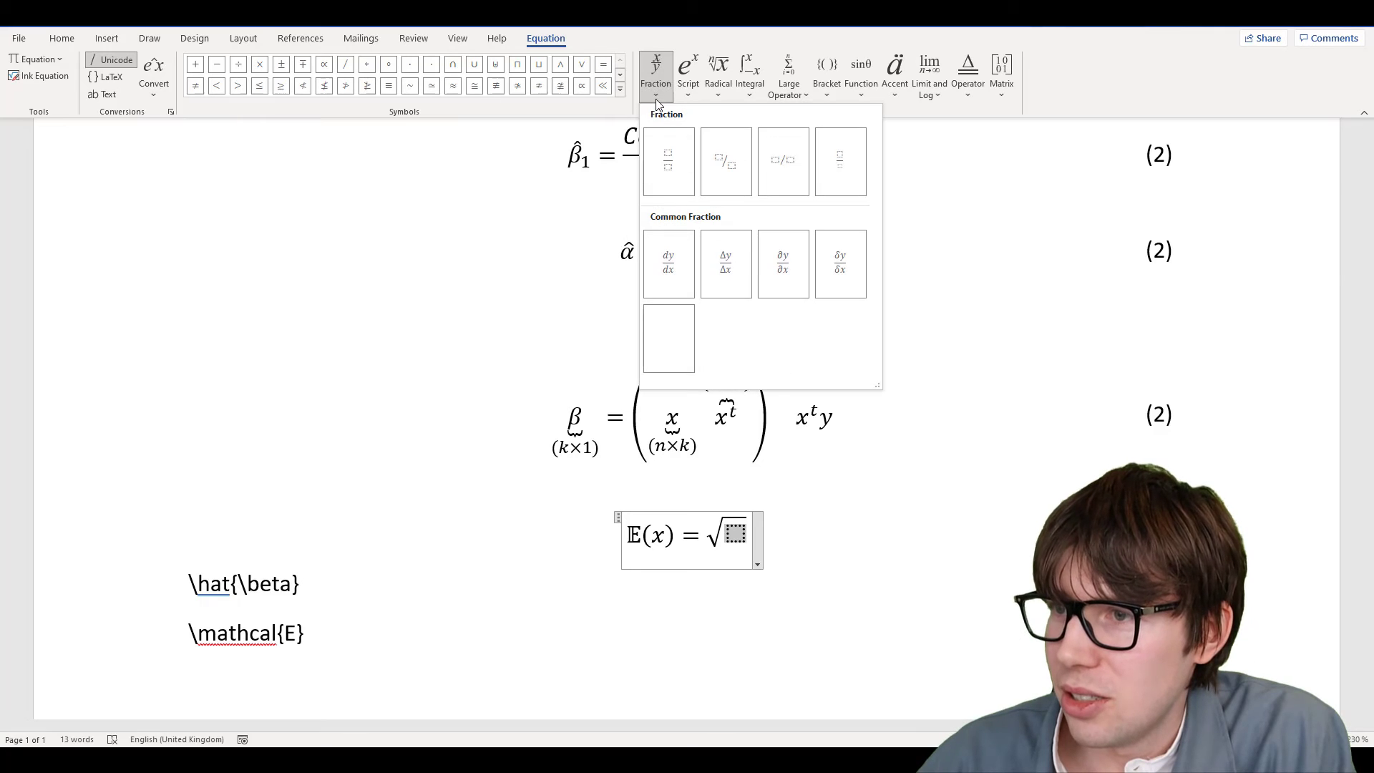
left_click(697, 93)
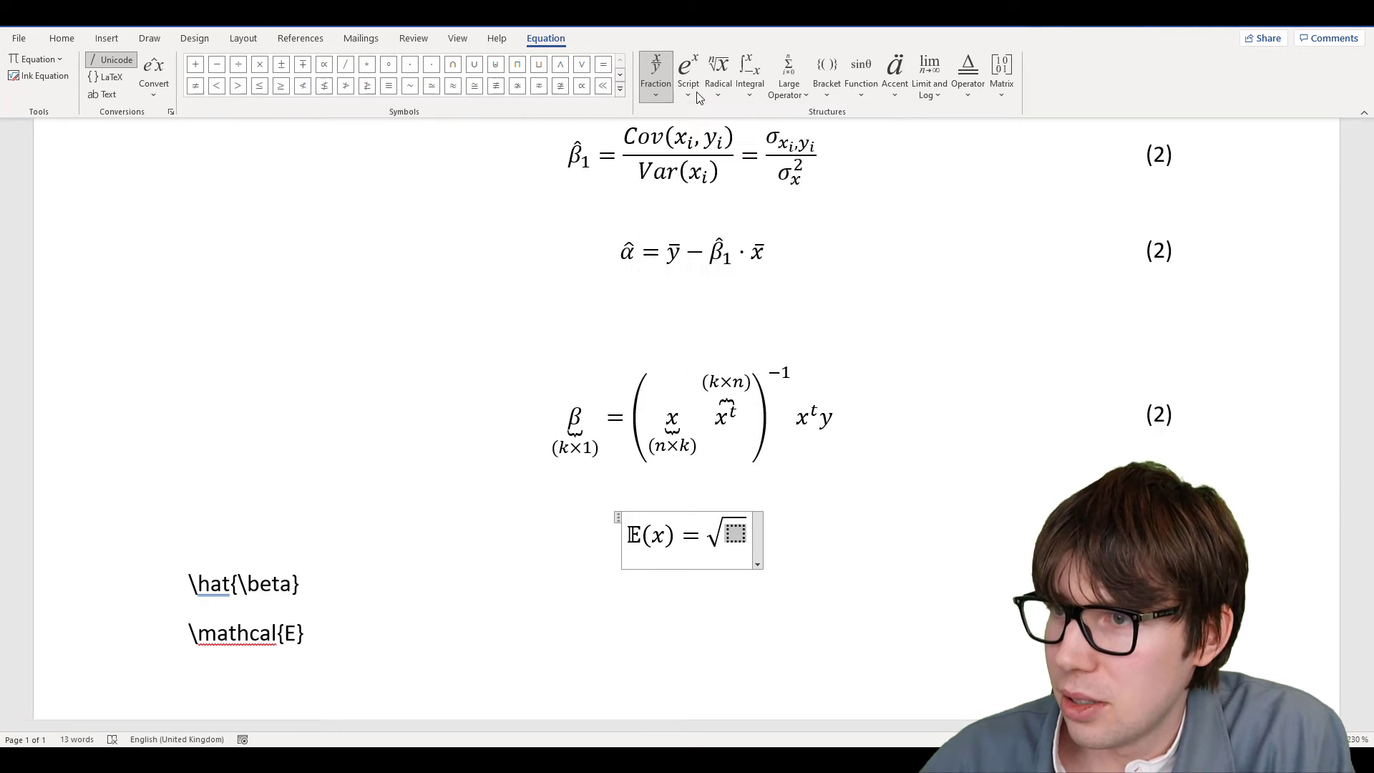
left_click(696, 92)
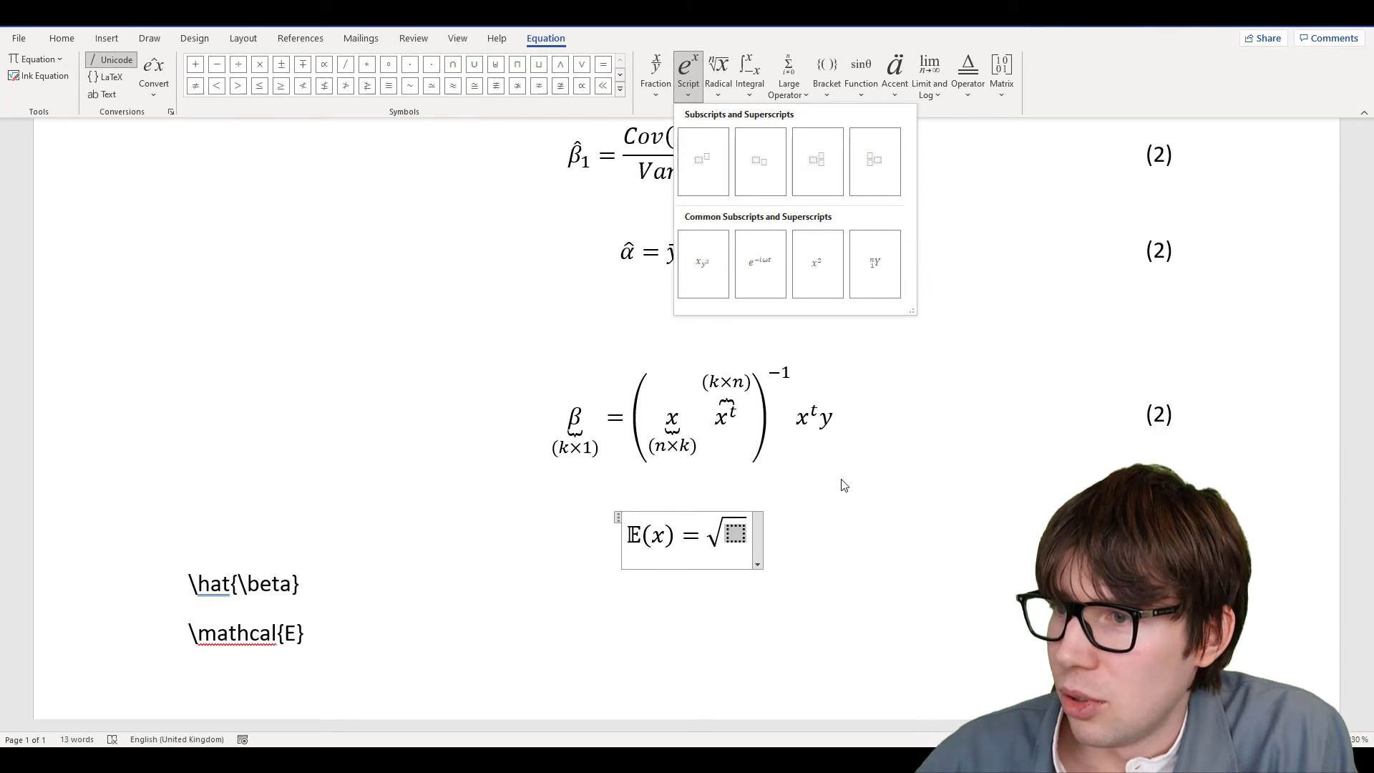
key("Escape")
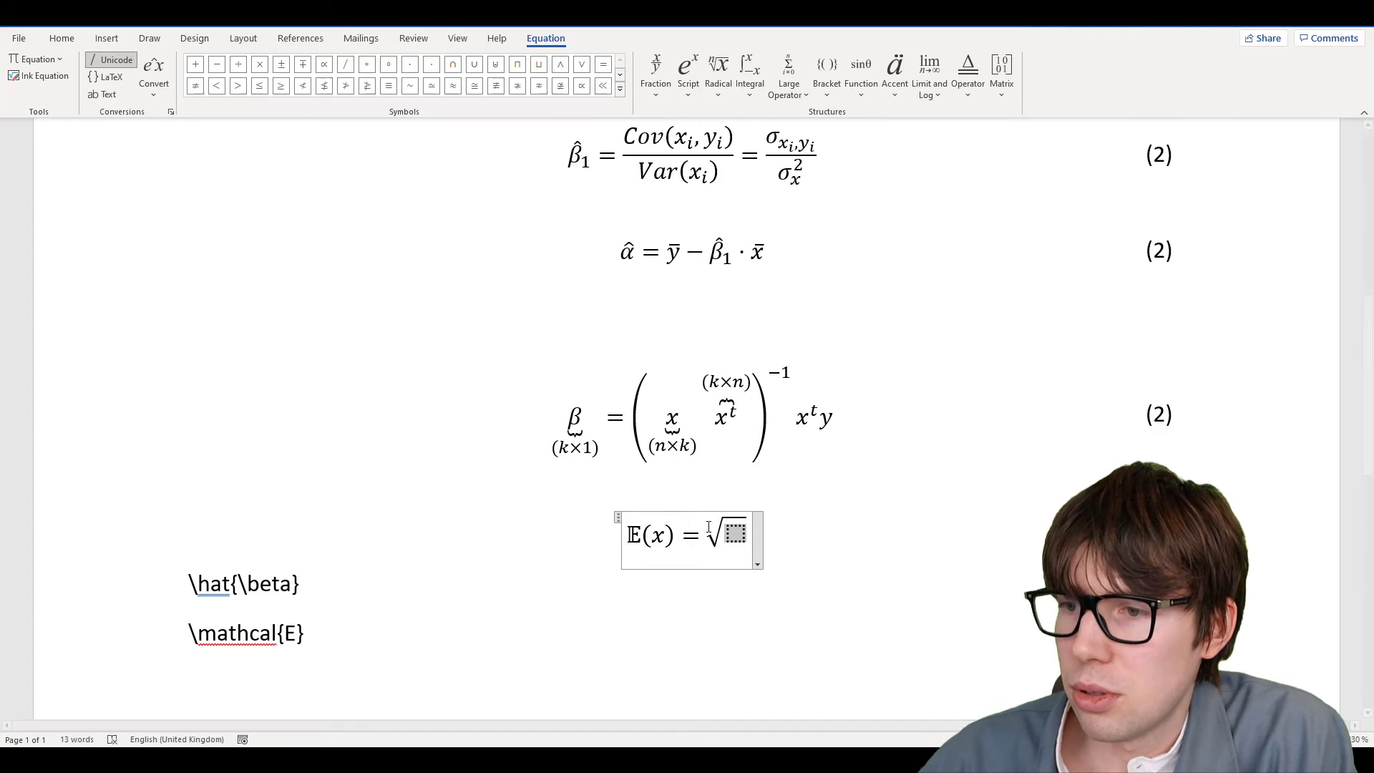
Put f inside the square root and delete the equals sign before it
left_click_drag(640, 536, 710, 535)
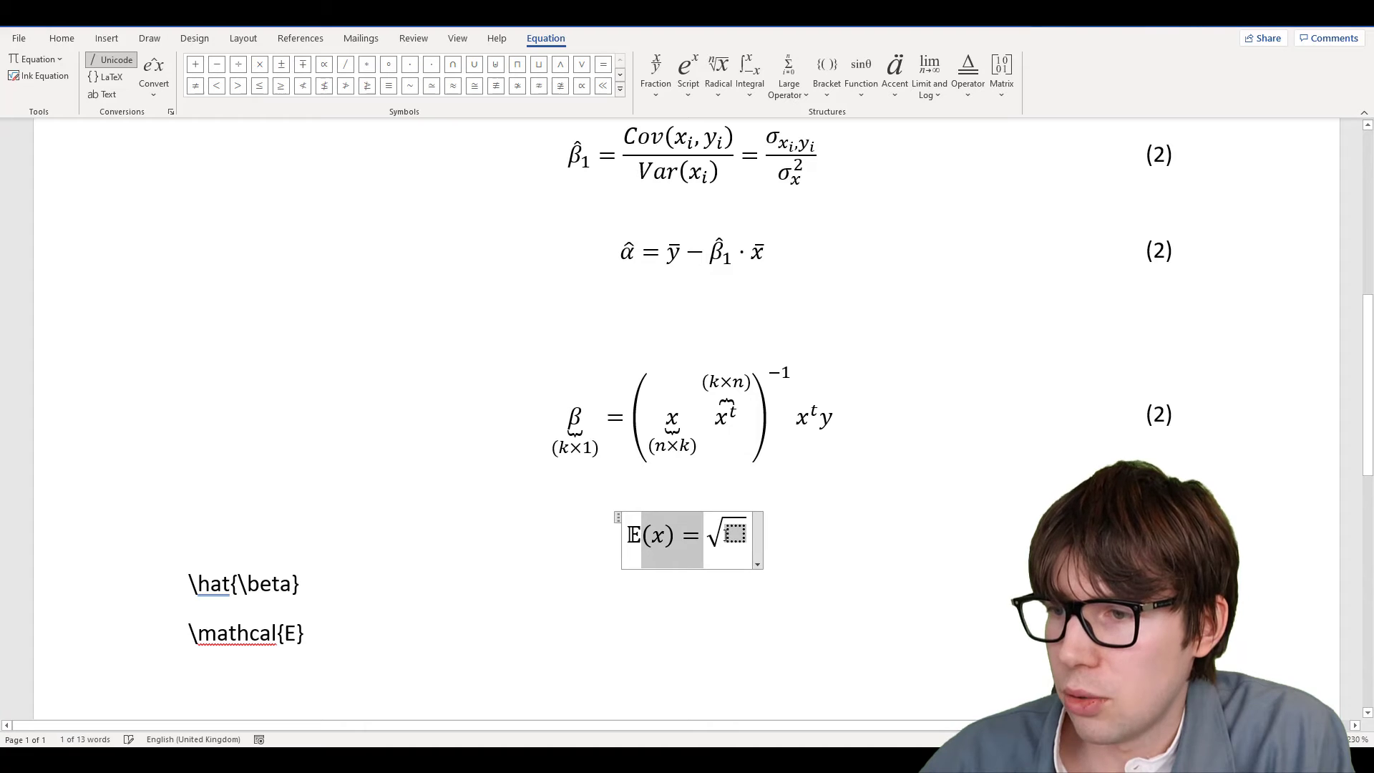
left_click(707, 536)
type("f")
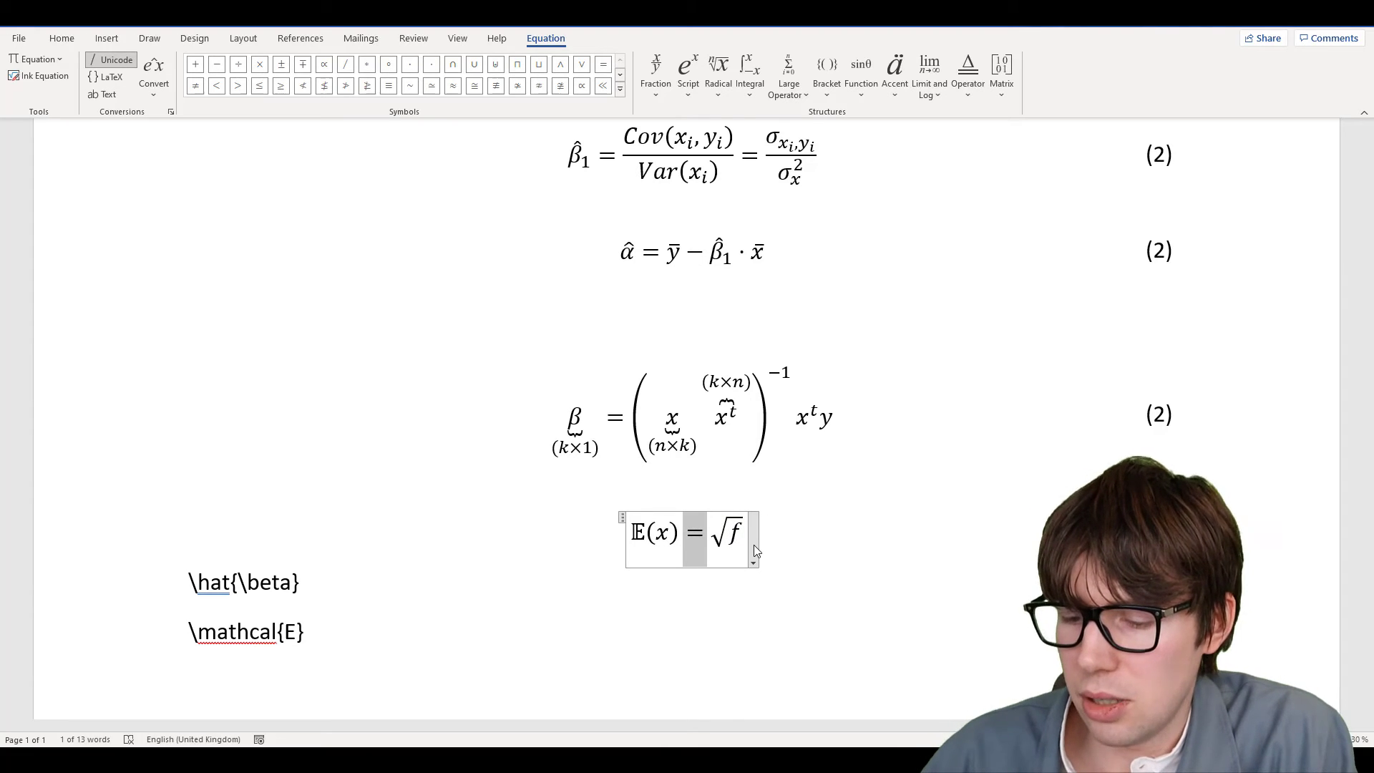
key("Right")
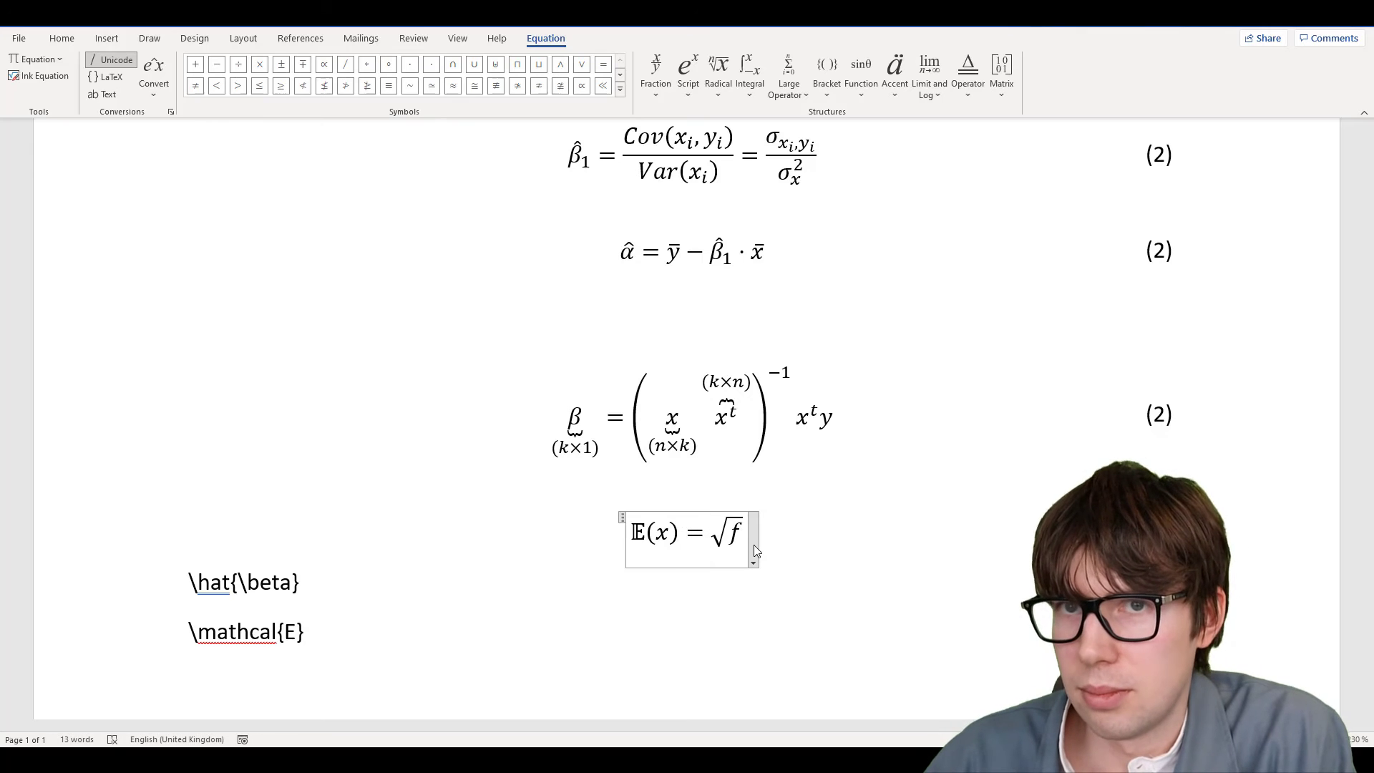
key("BackSpace")
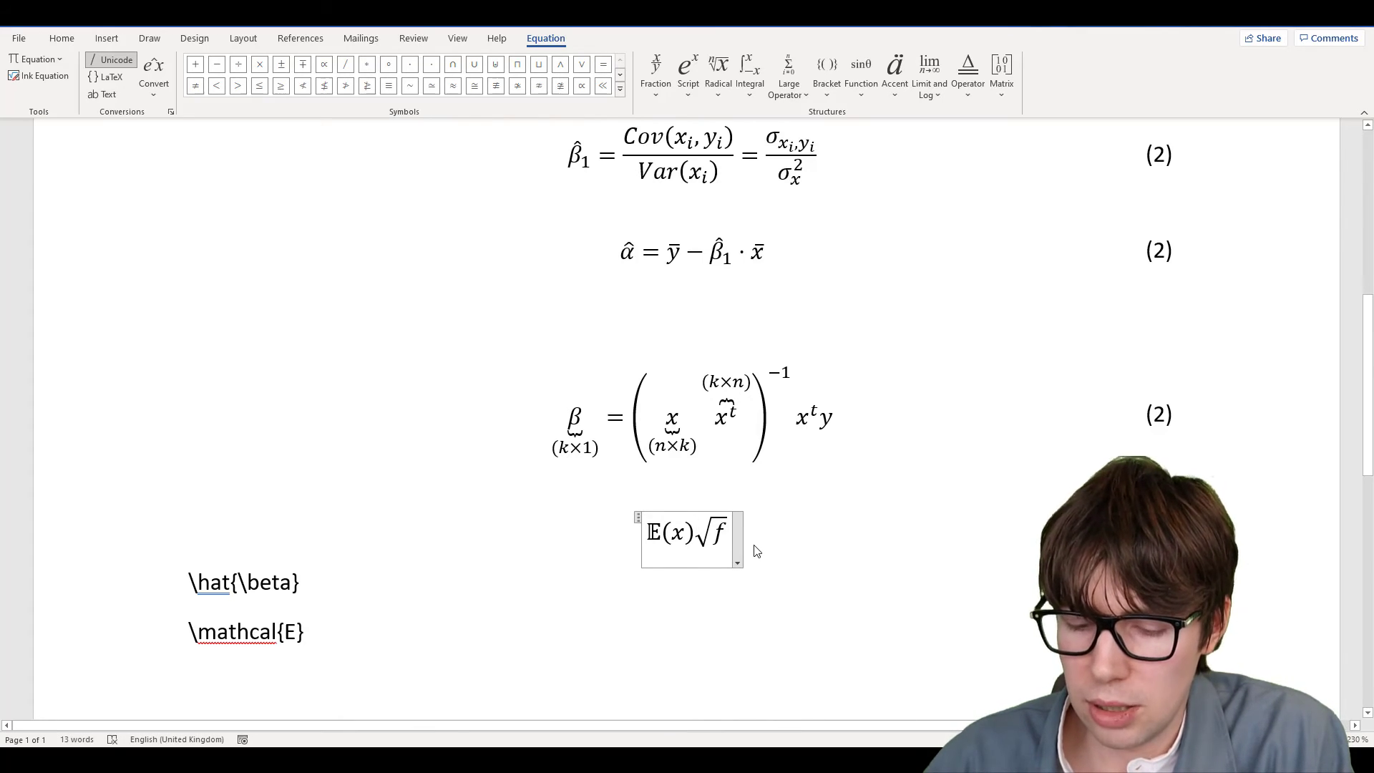
Try ≥, ≤ and ≠ signs before the square root, deleting each one
type("\\g")
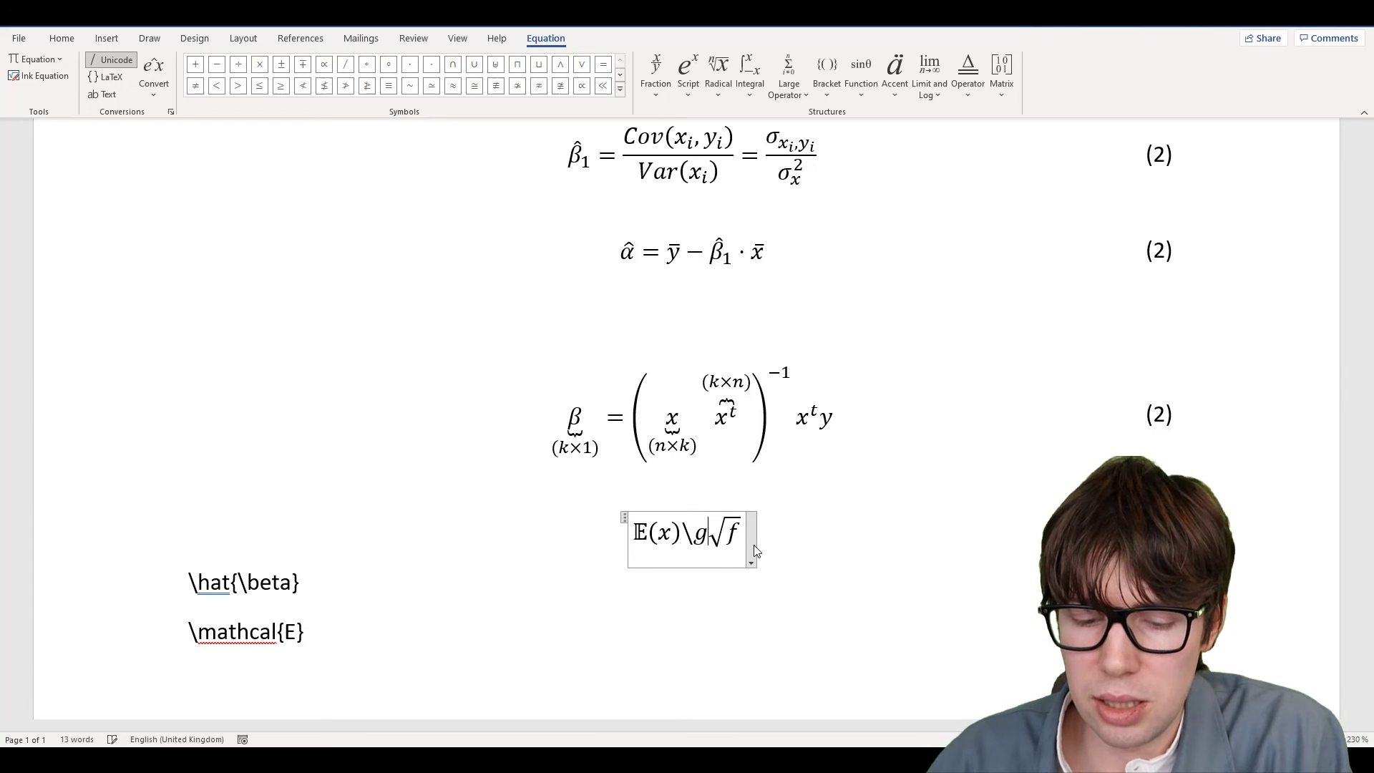
type("eq")
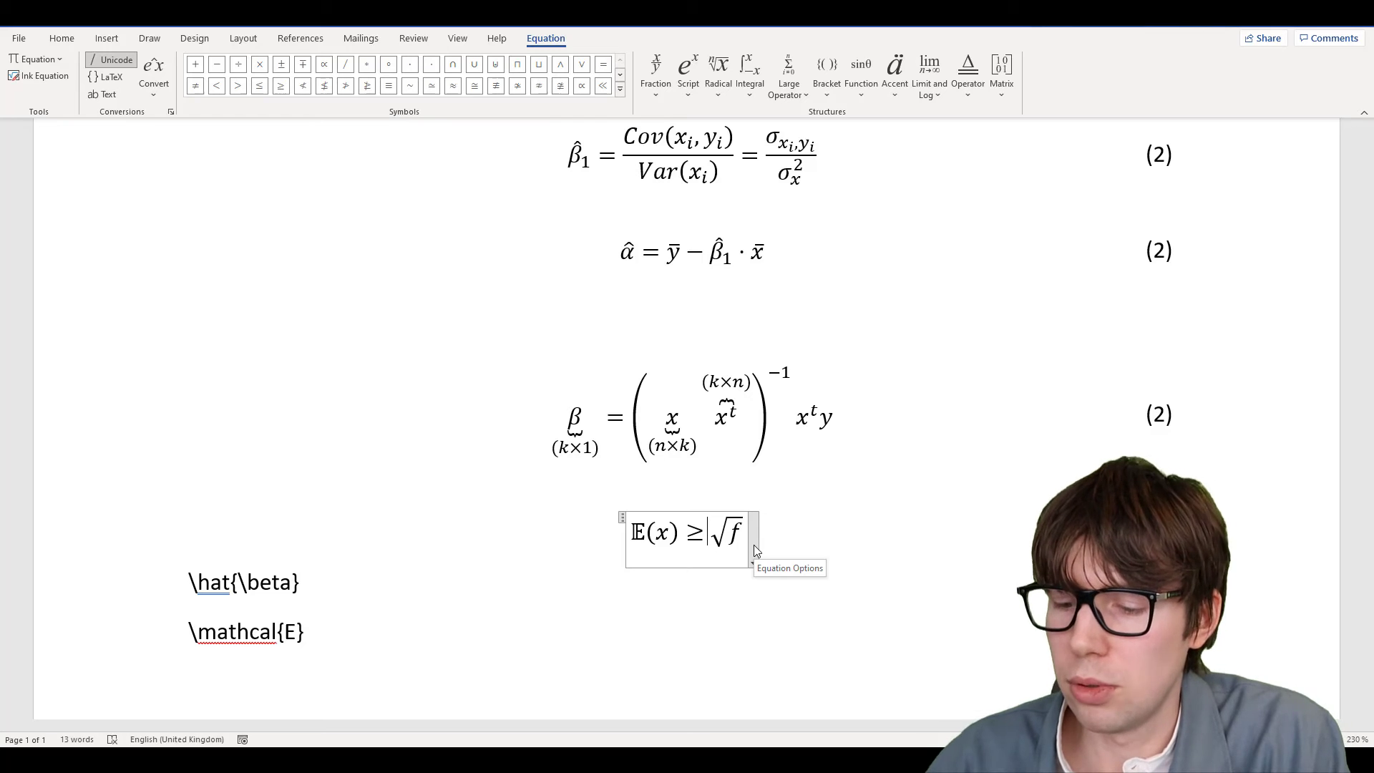
key("BackSpace")
type("\\g")
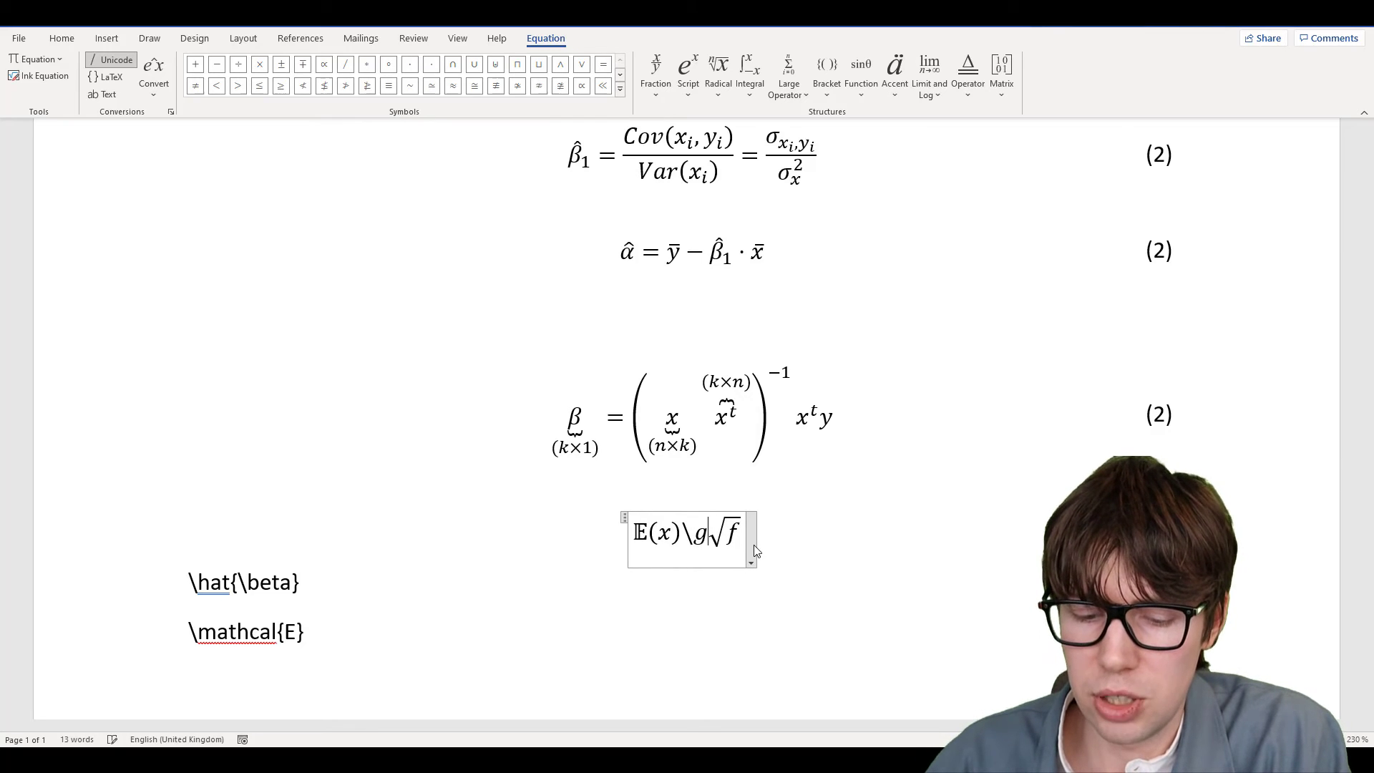
type("eq")
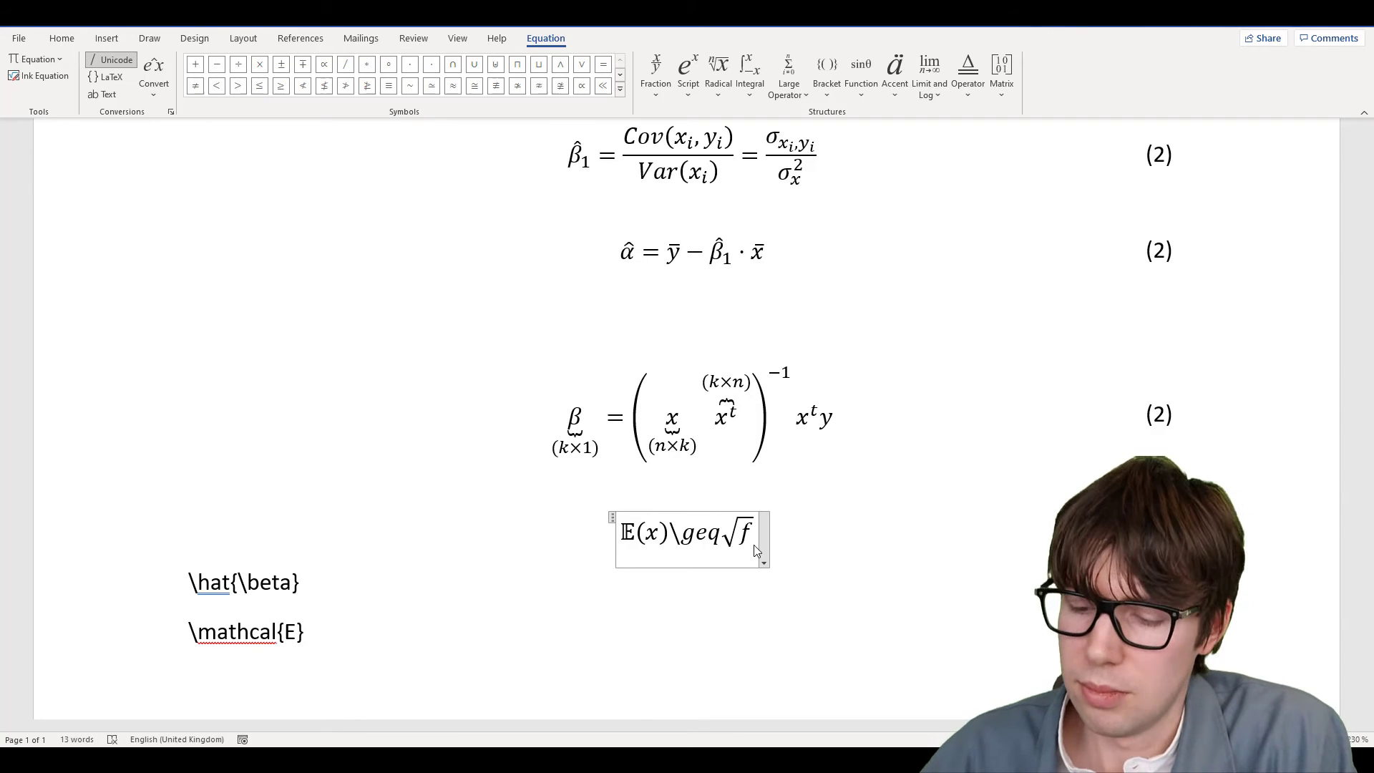
key("BackSpace")
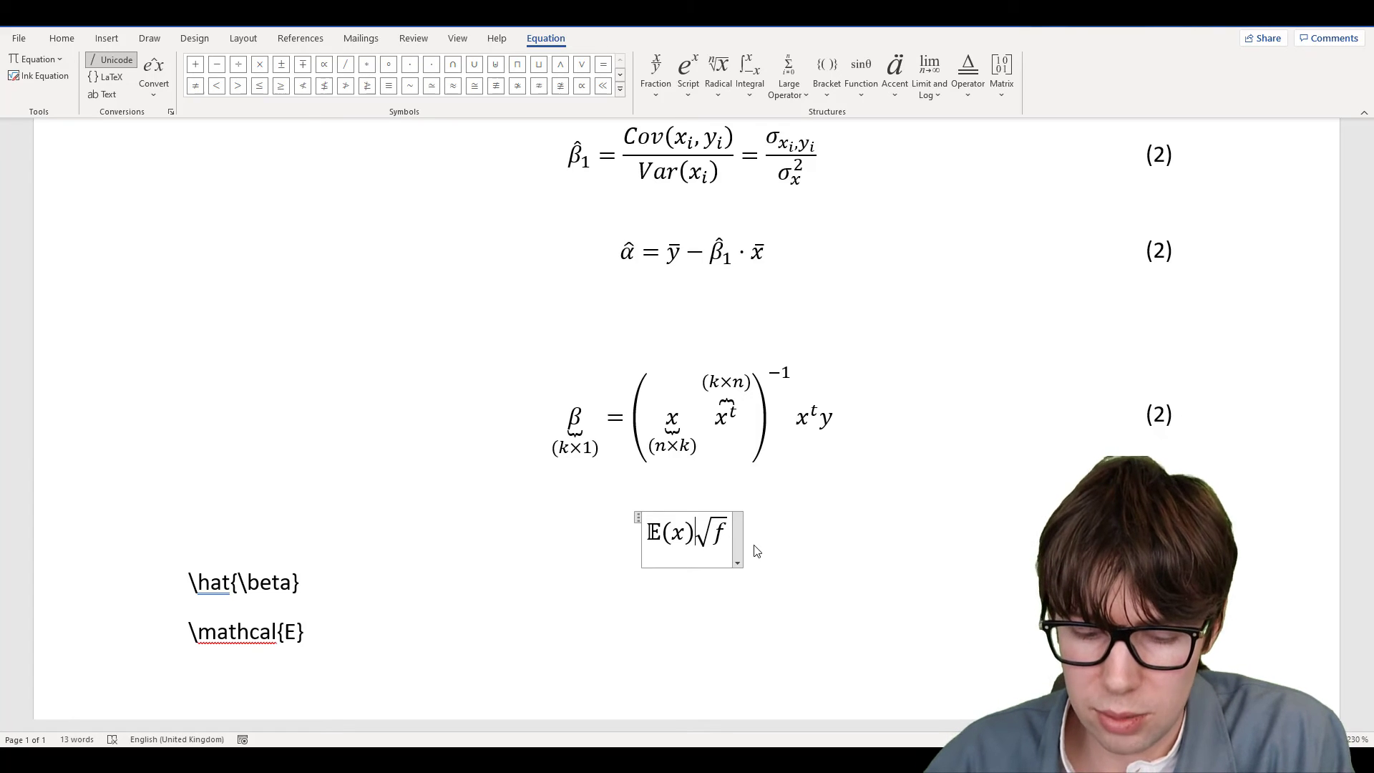
type("<=")
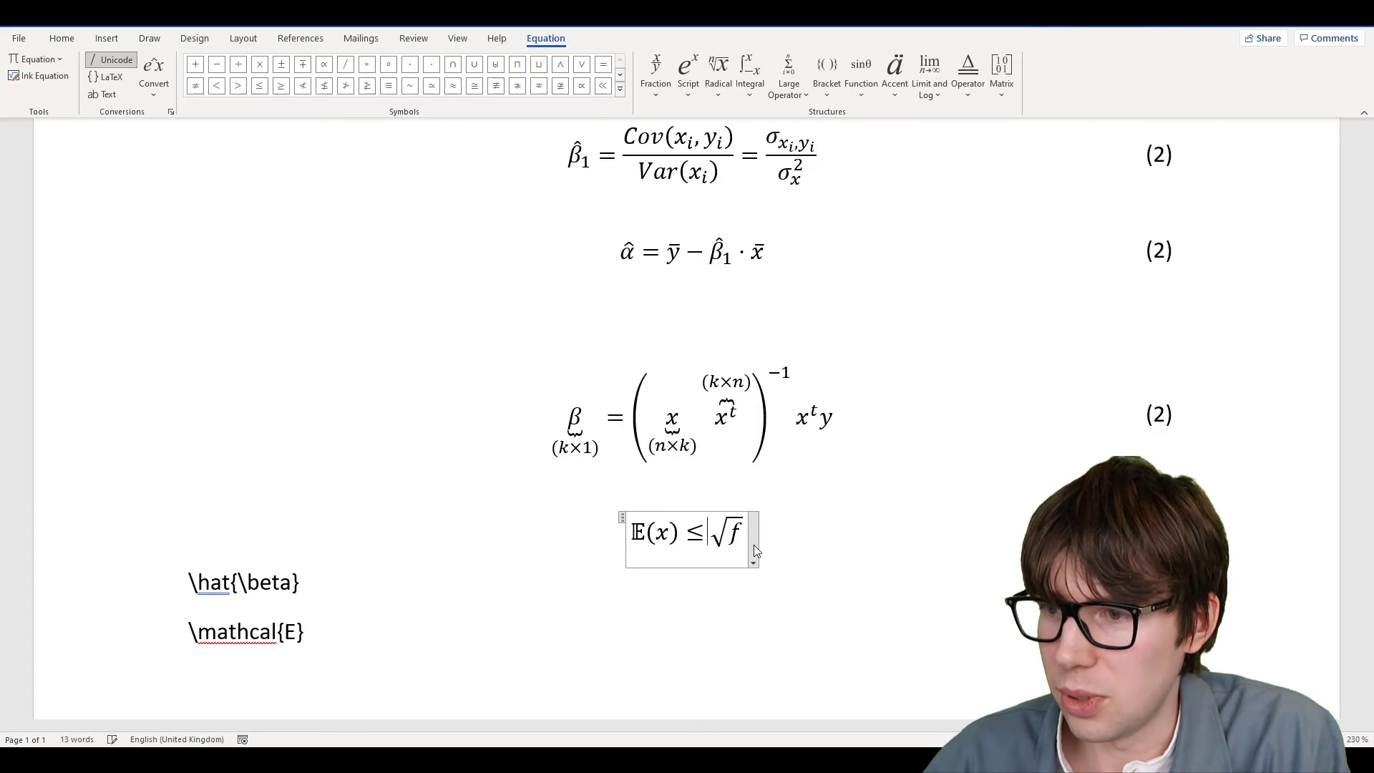
key("ctrl+z")
key("BackSpace")
key("BackSpace")
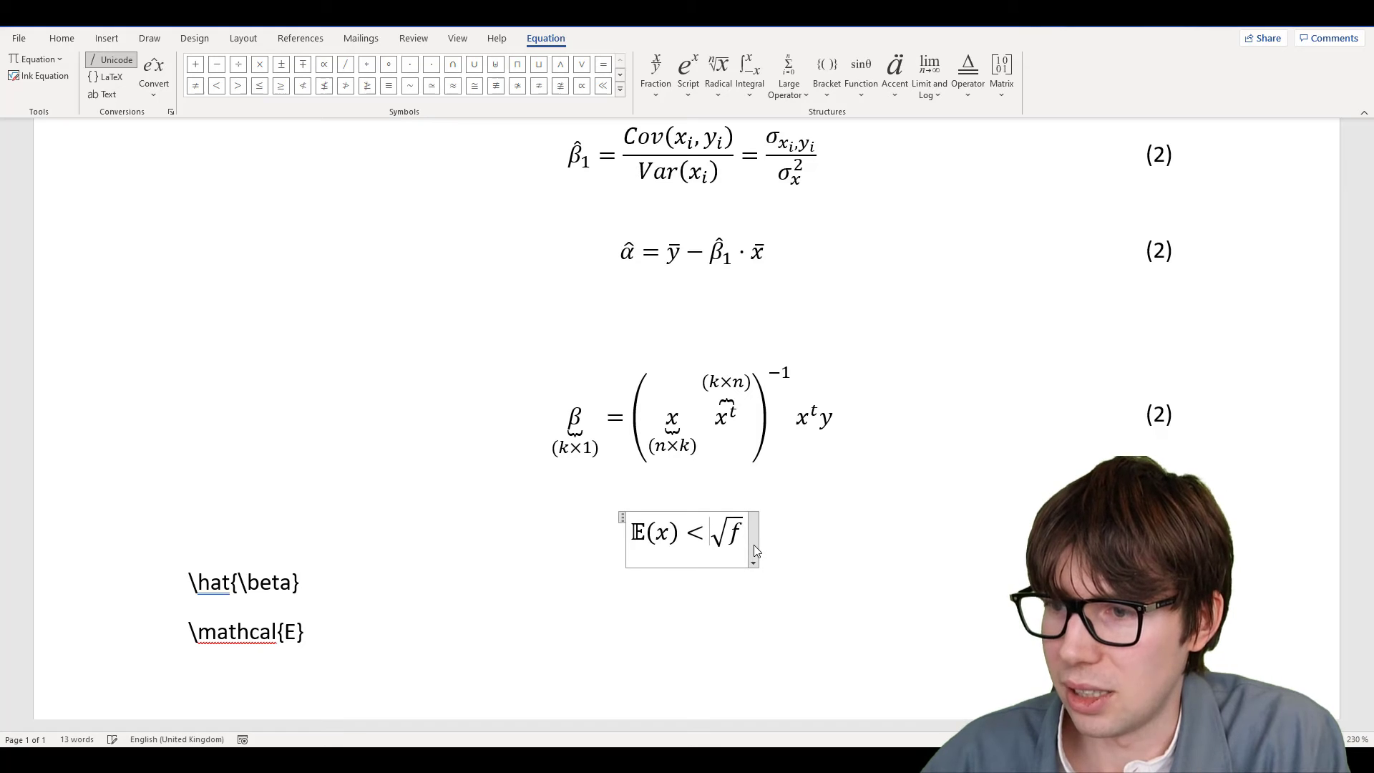
type("\\")
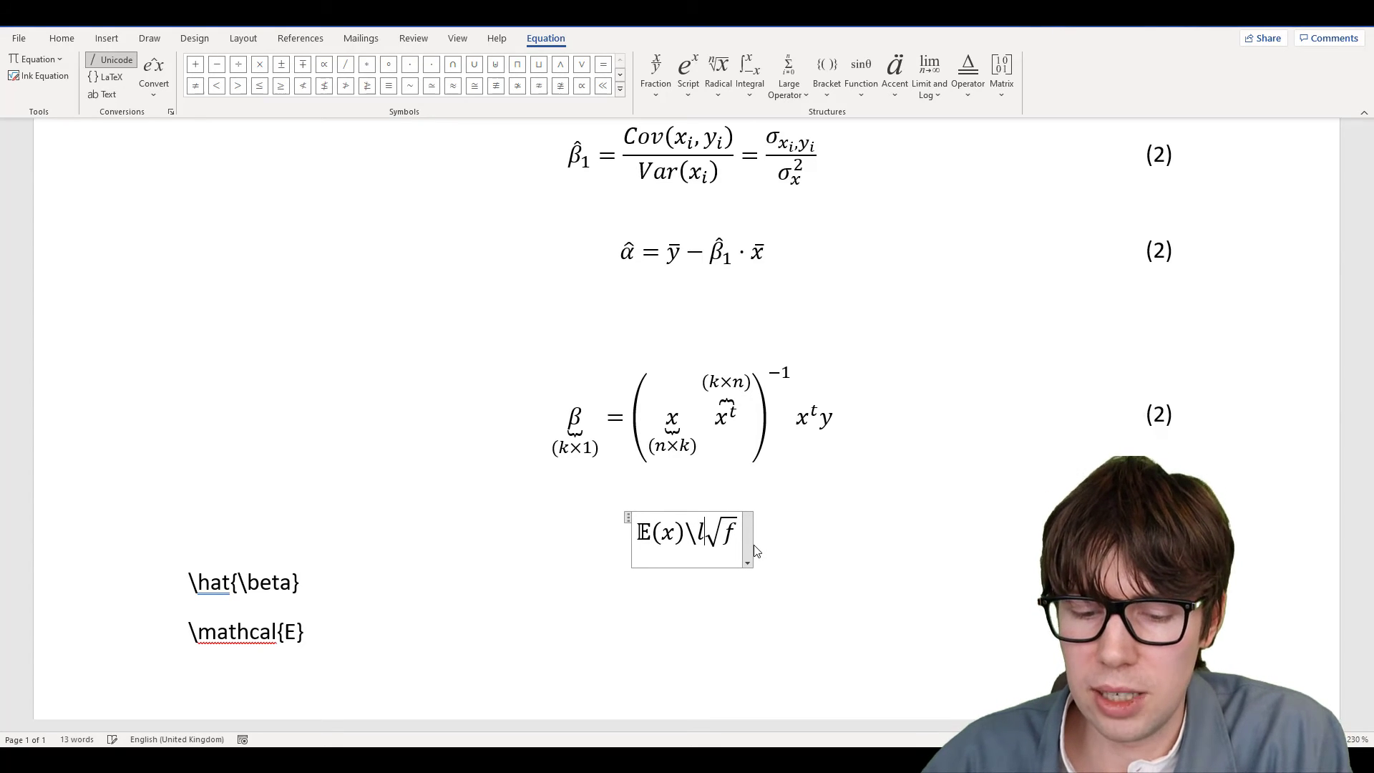
type("leq")
key("space")
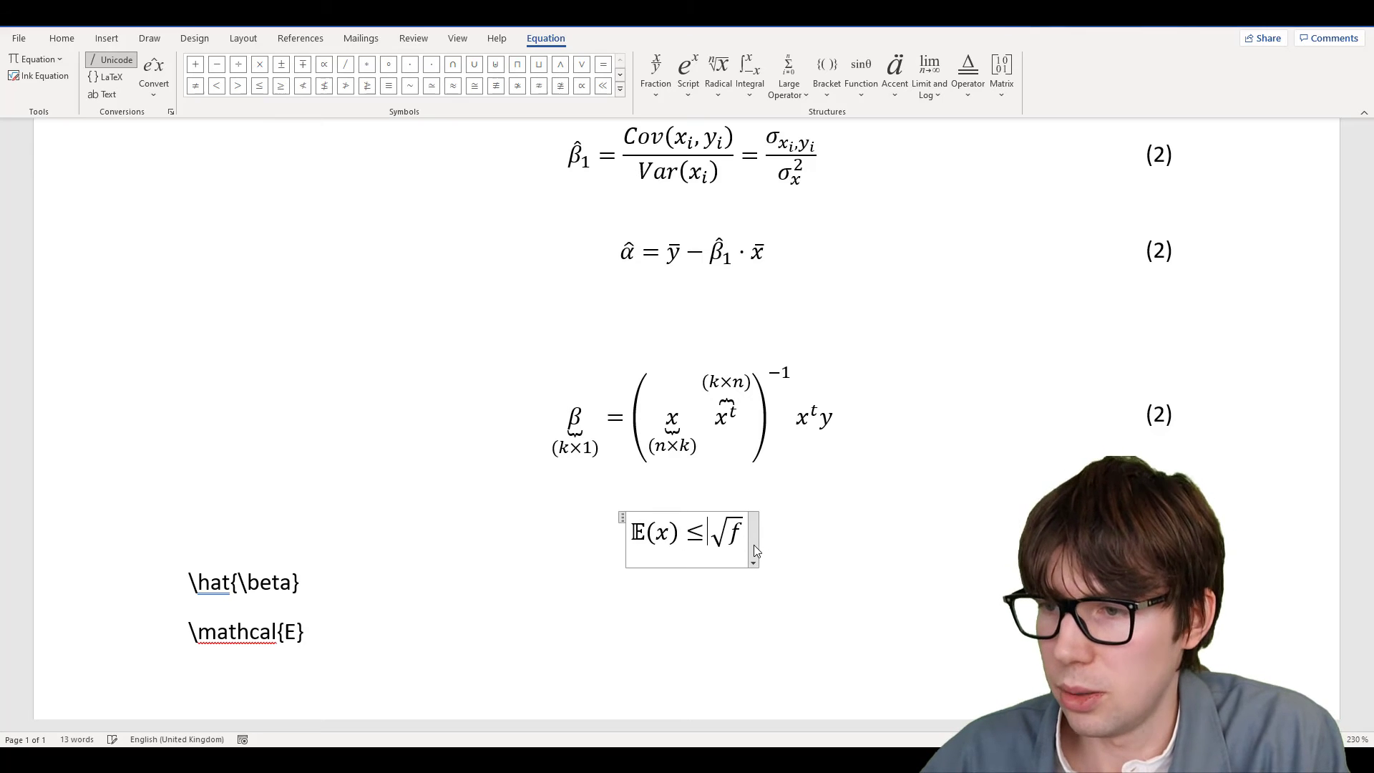
key("BackSpace")
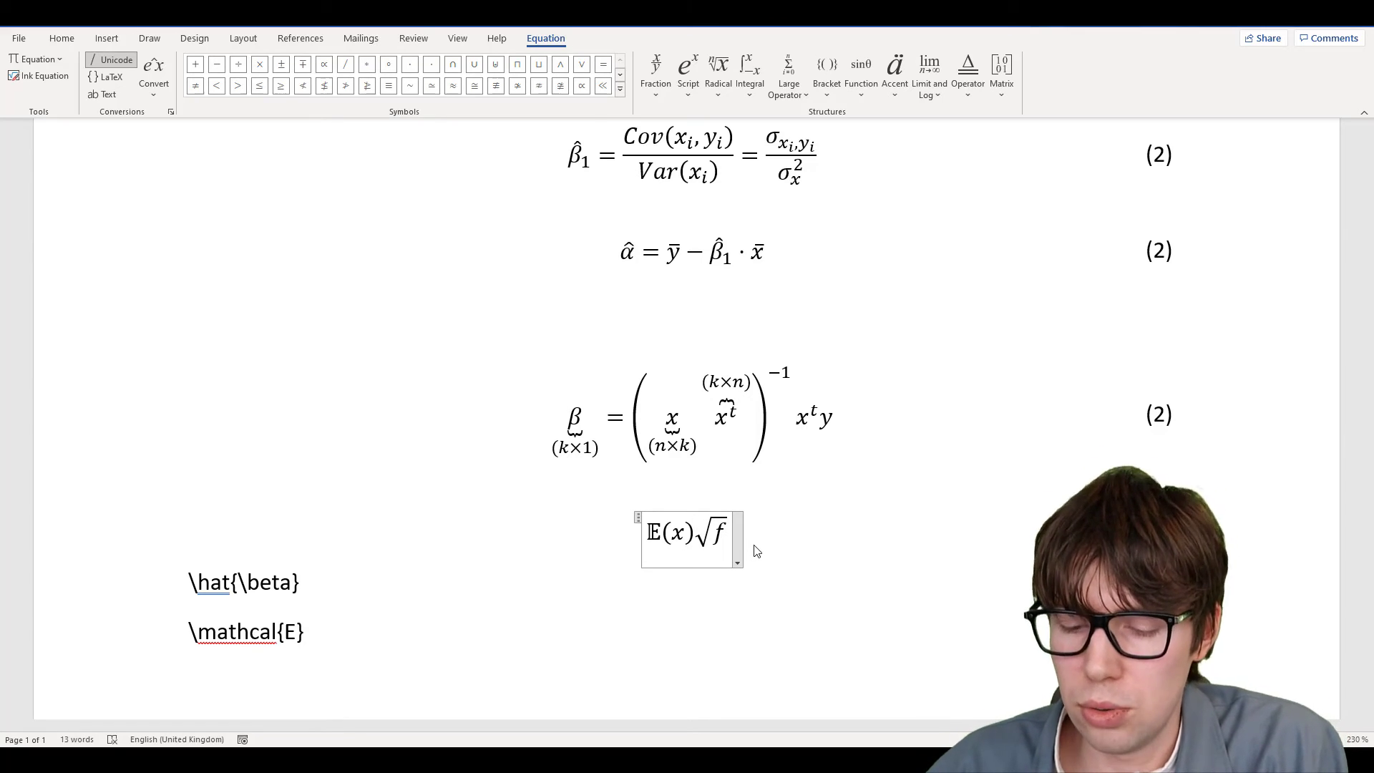
type("\\")
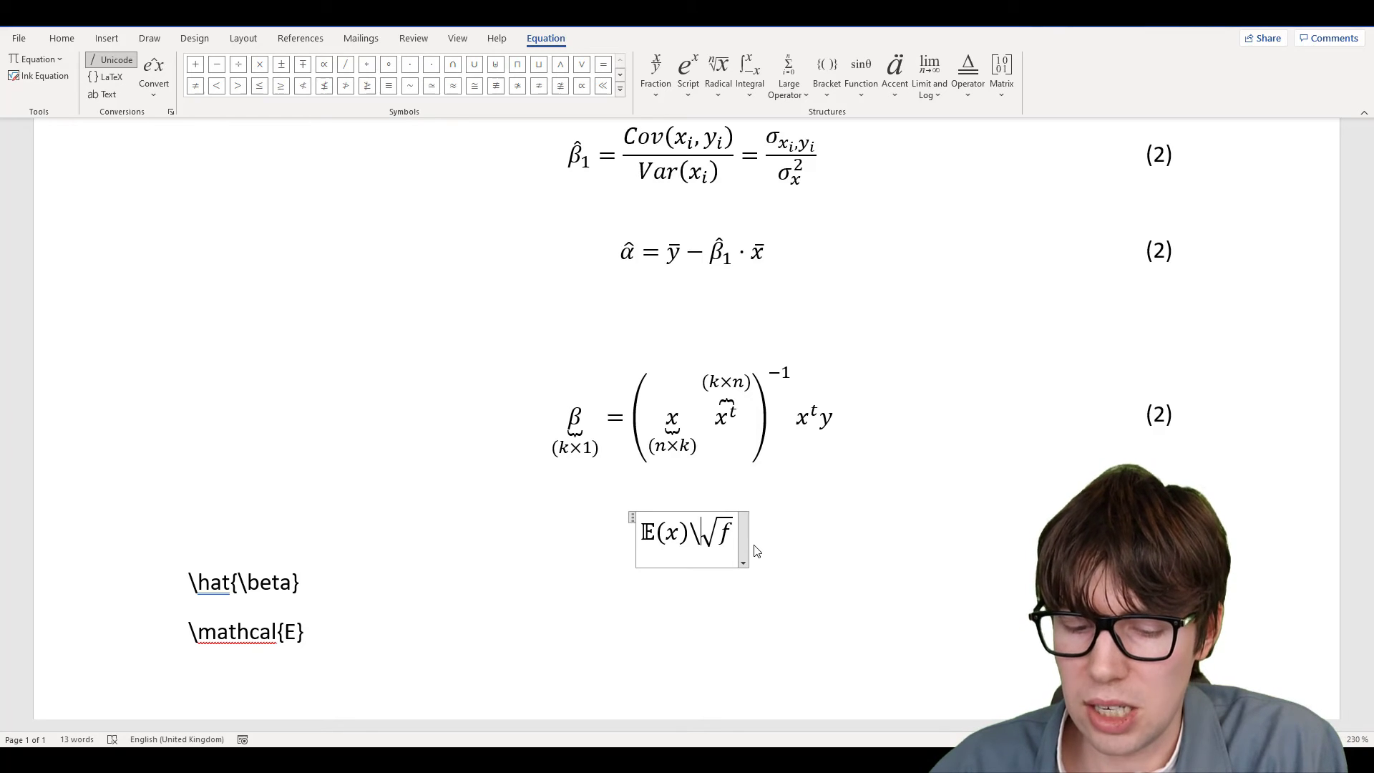
type("n")
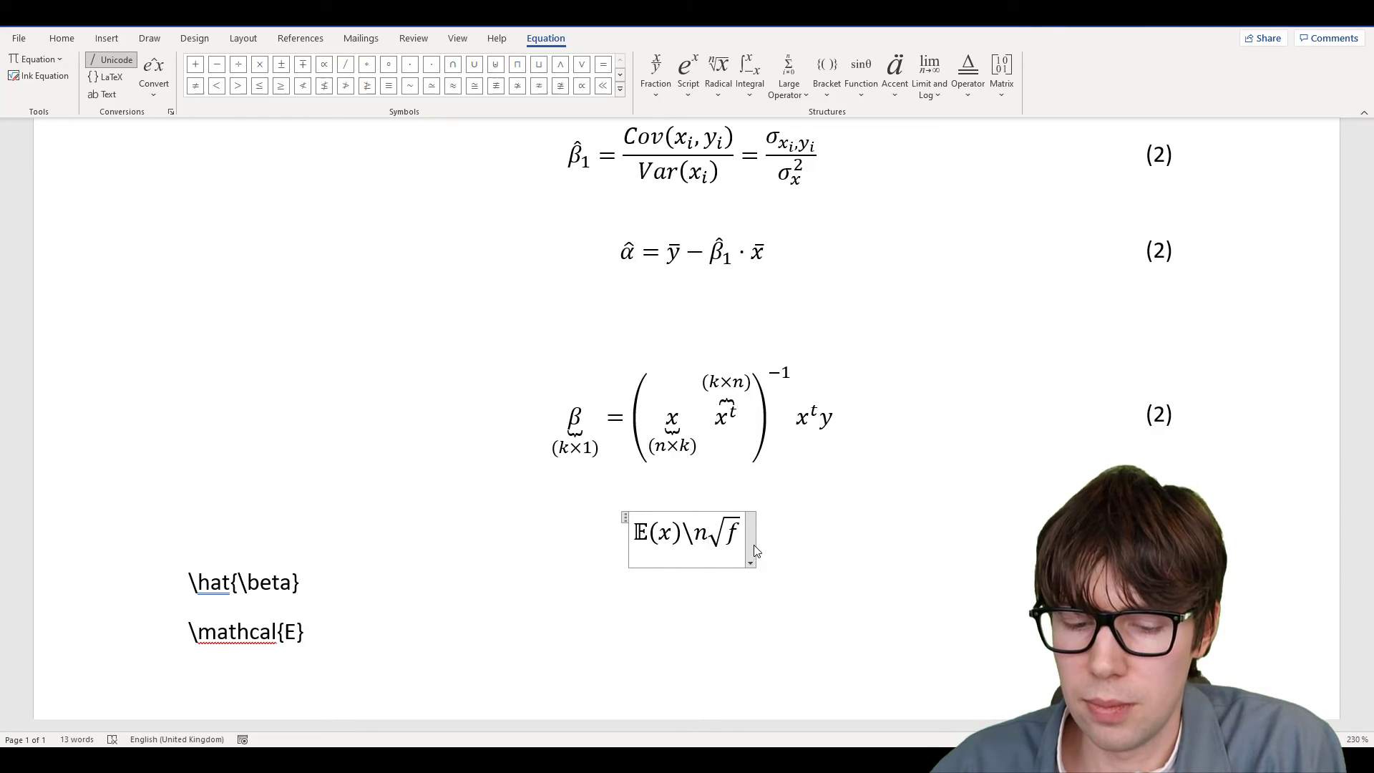
type("eq")
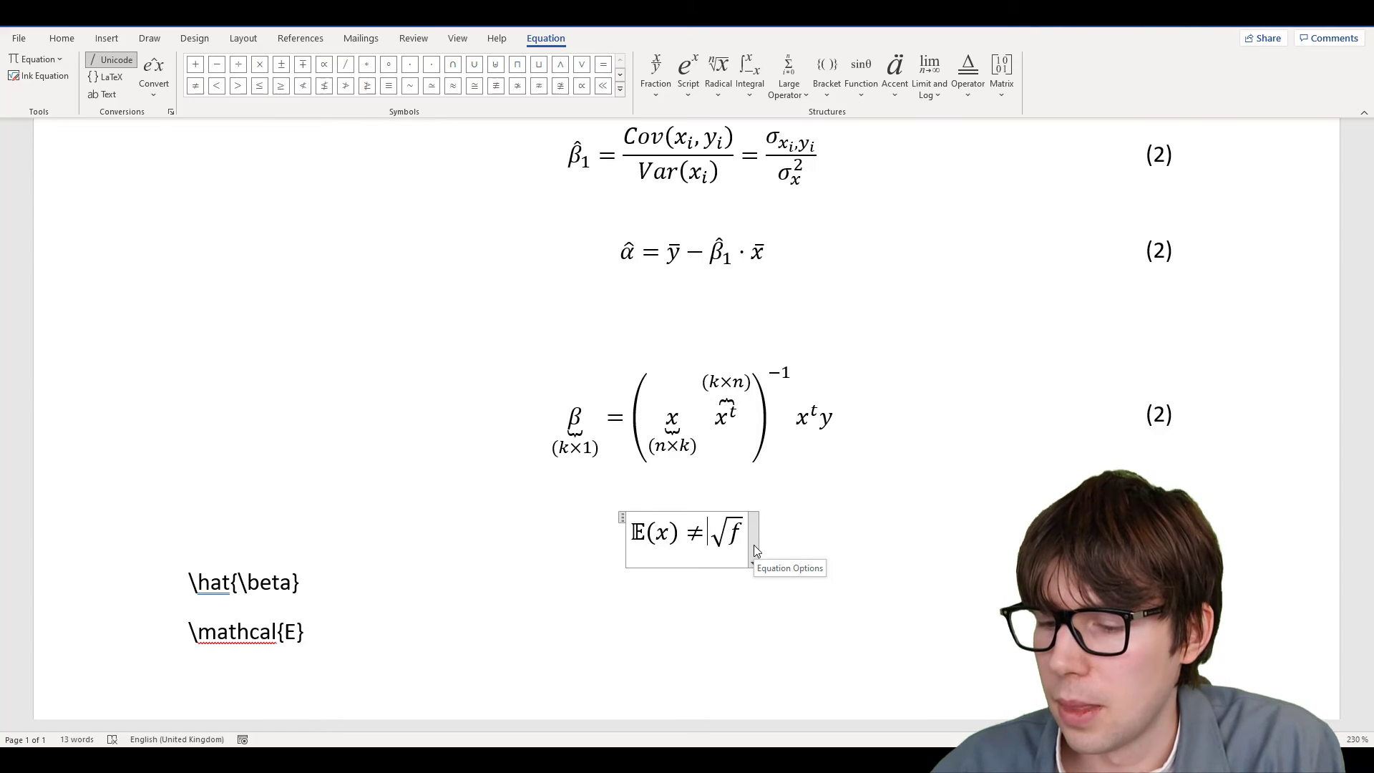
key("BackSpace")
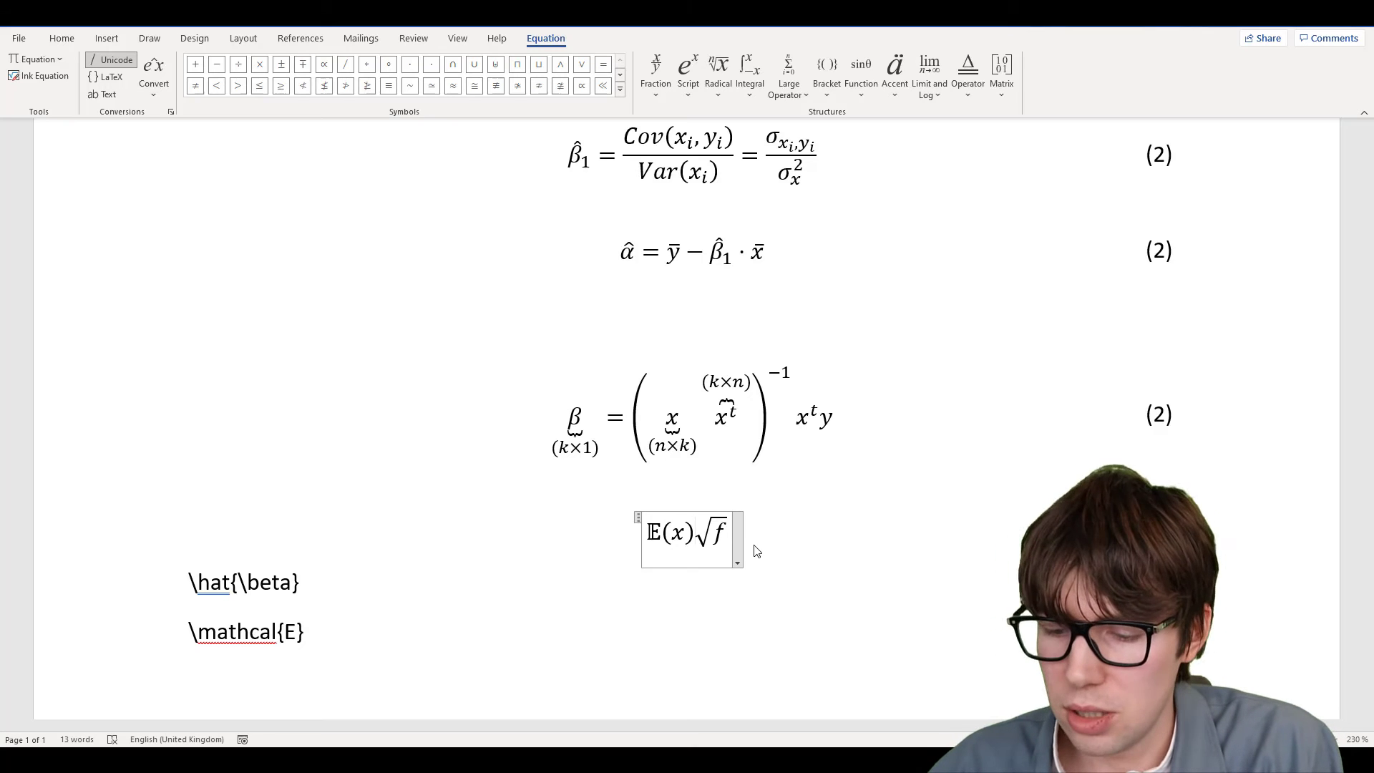
Insert ≈ via \approx, then try and remove ≠ and ≉ signs beside it
type("\\")
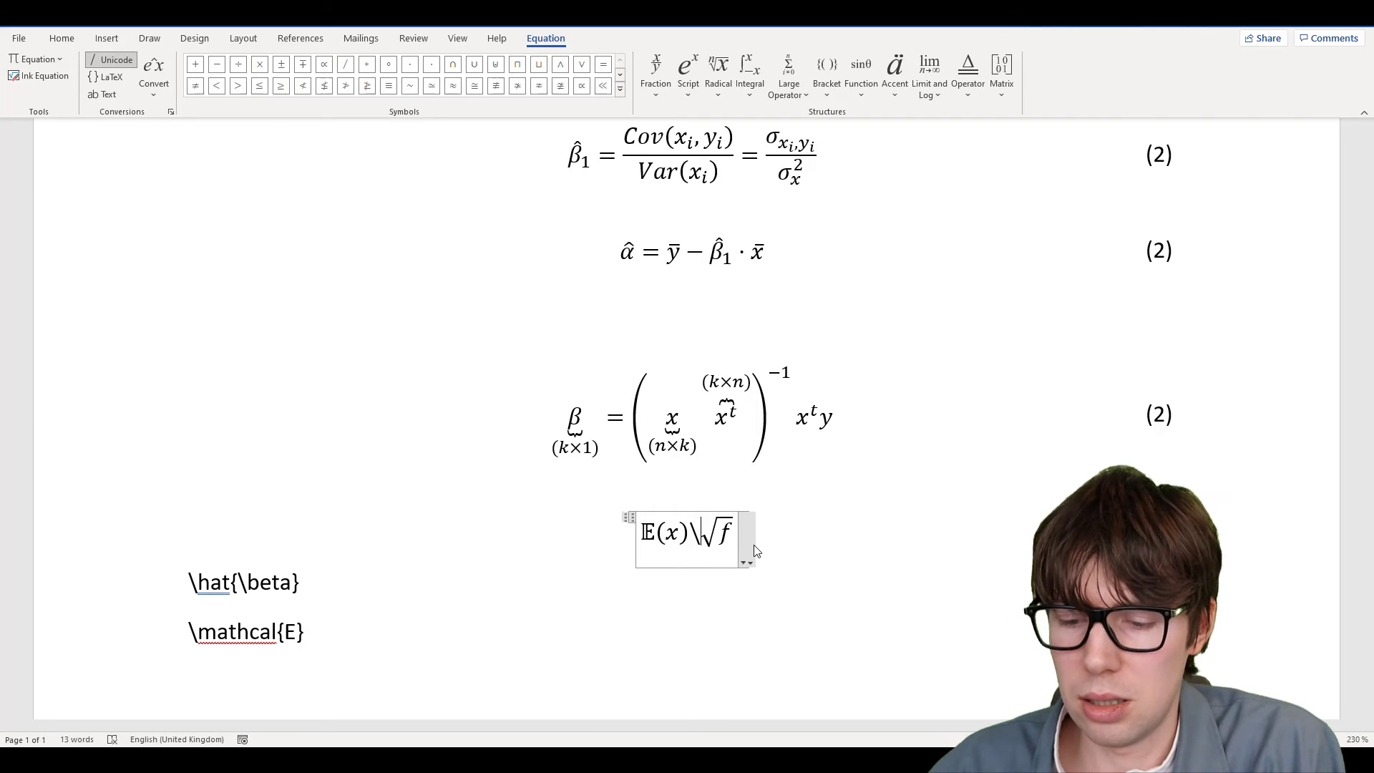
type("appro")
type("x")
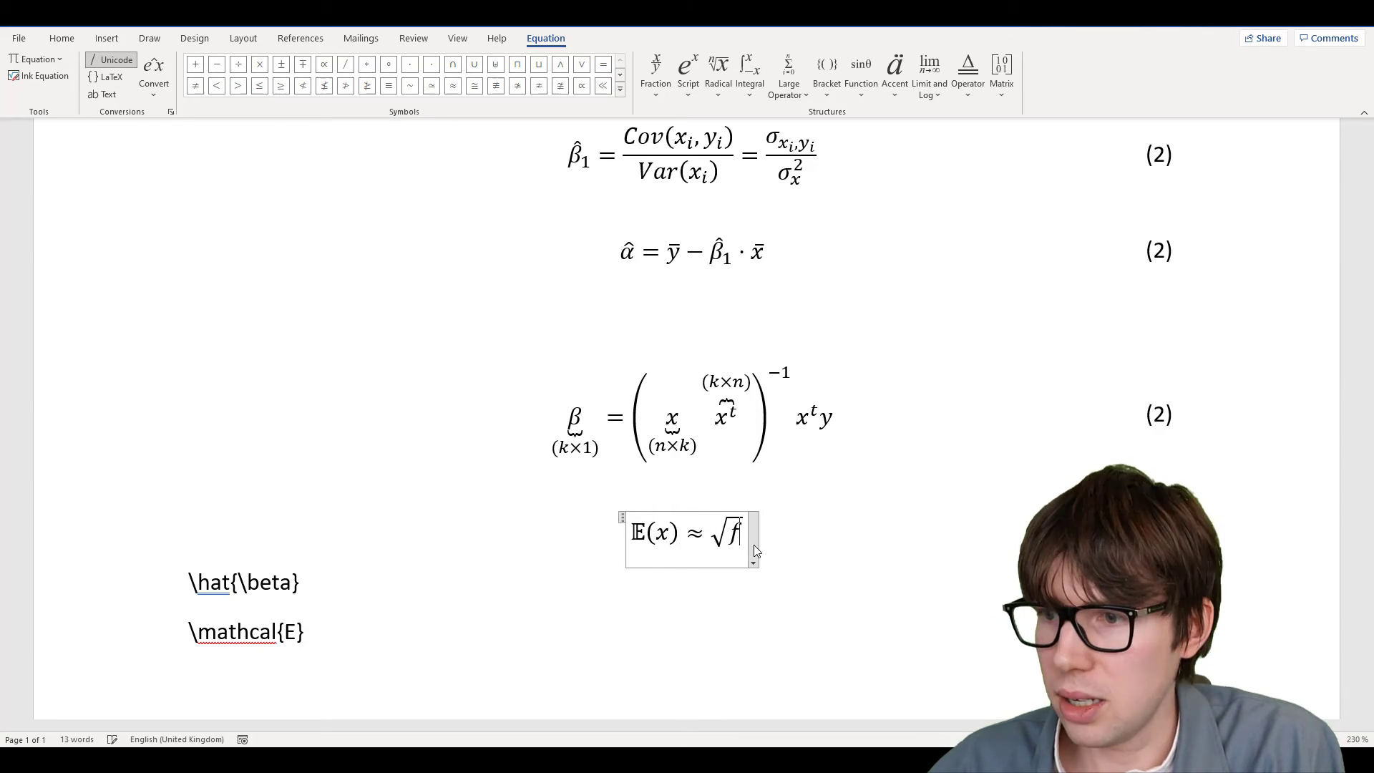
key("Left")
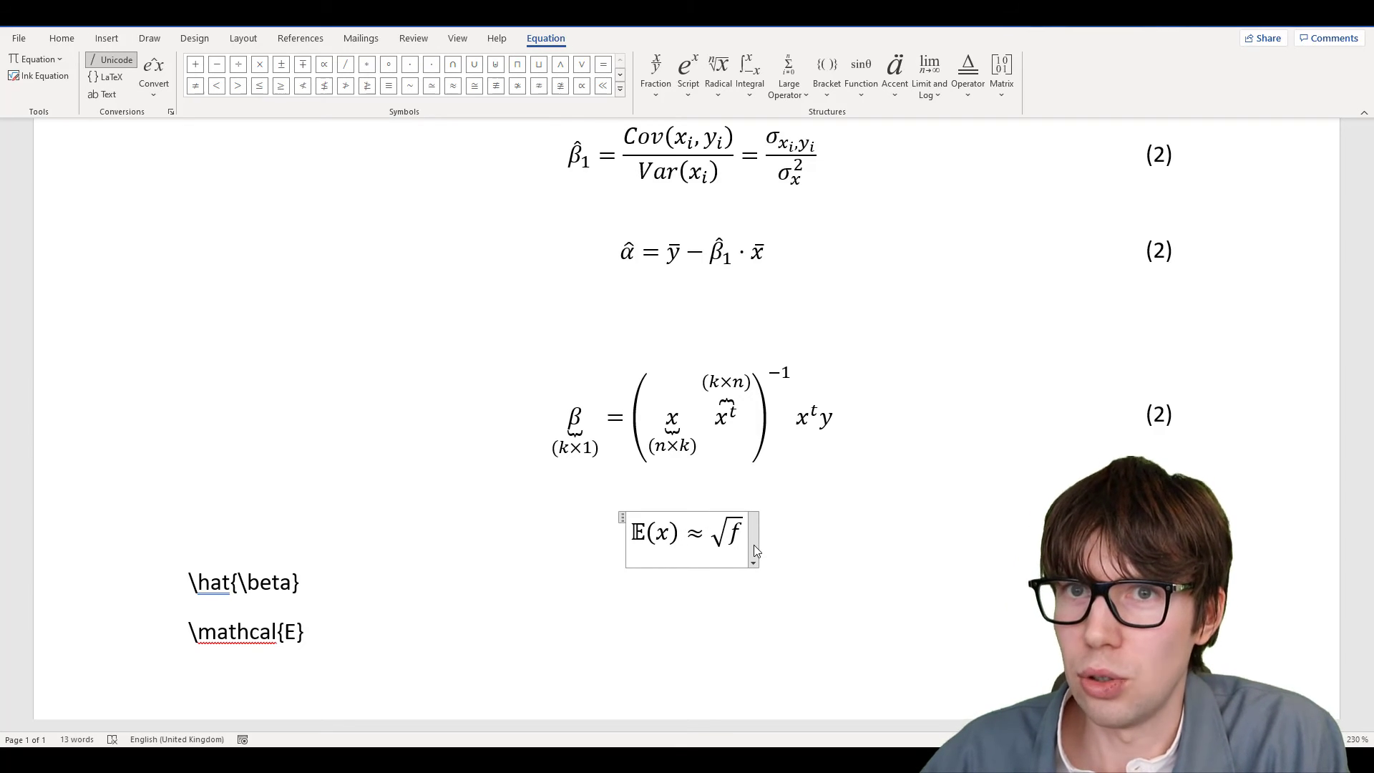
type("\\")
type("not")
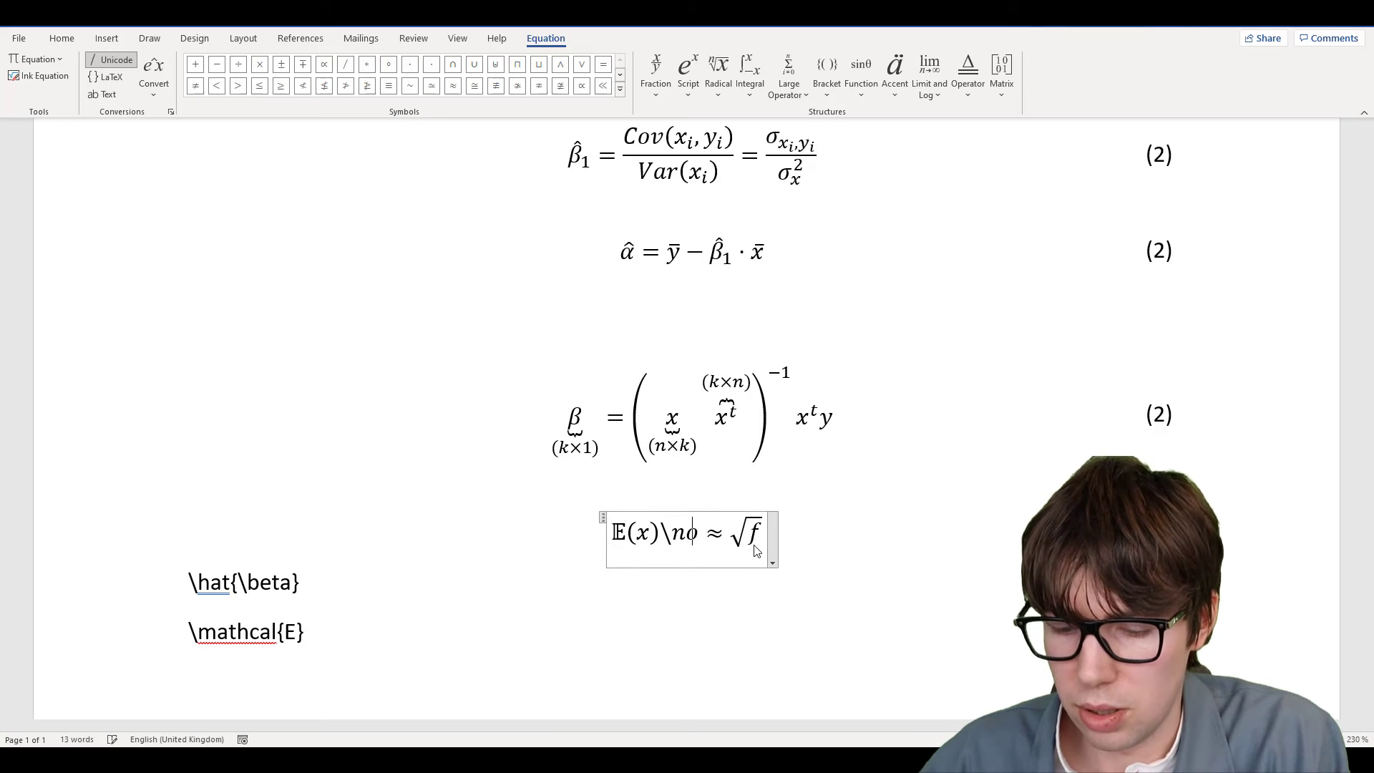
key("BackSpace")
key("BackSpace")
key("BackSpace")
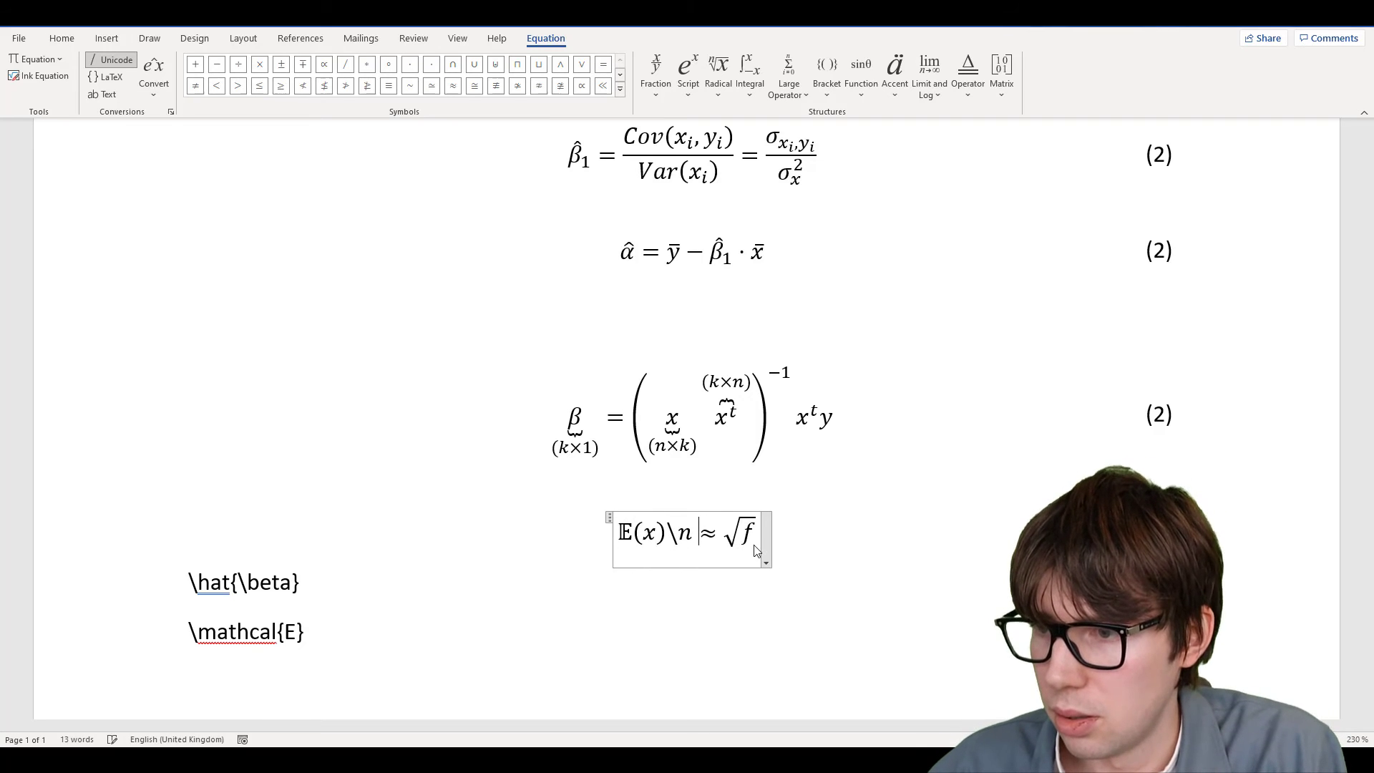
type("e")
key("space")
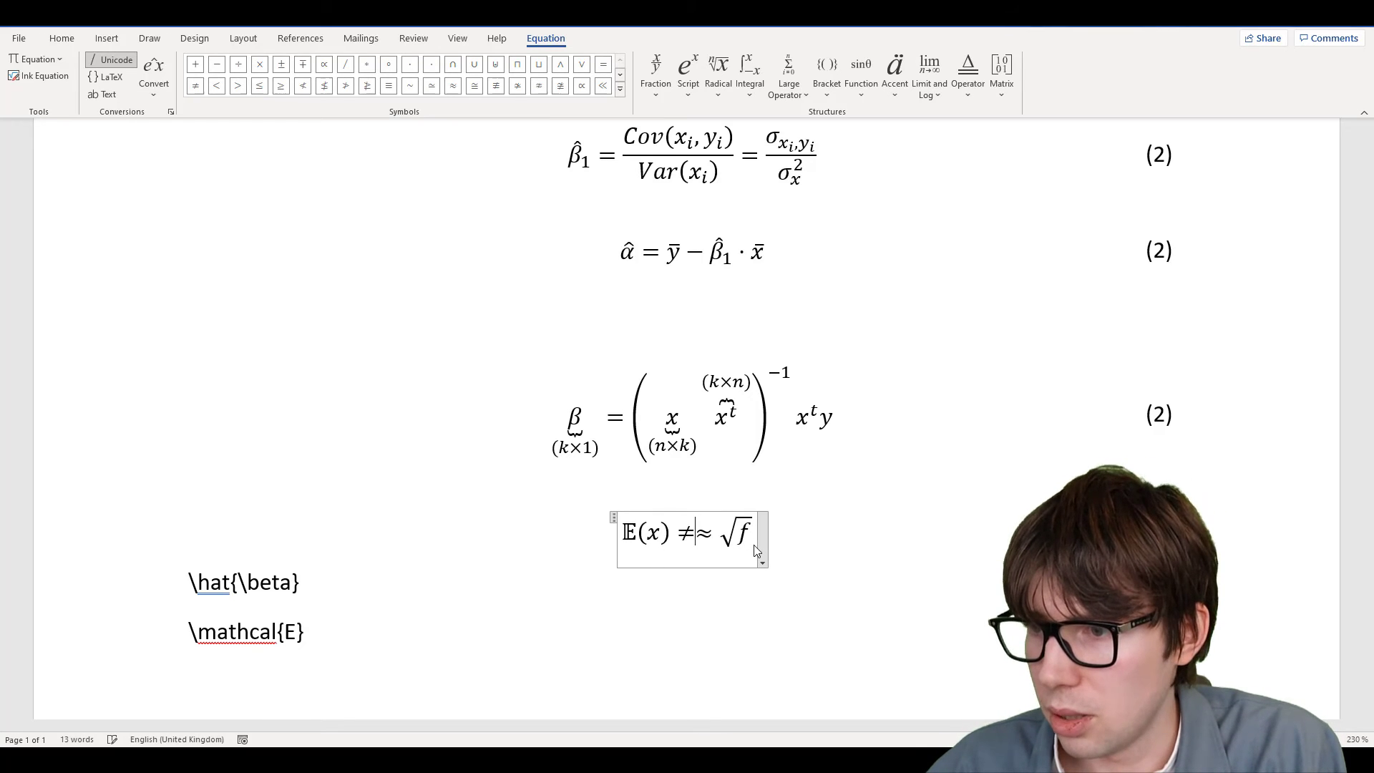
key("BackSpace")
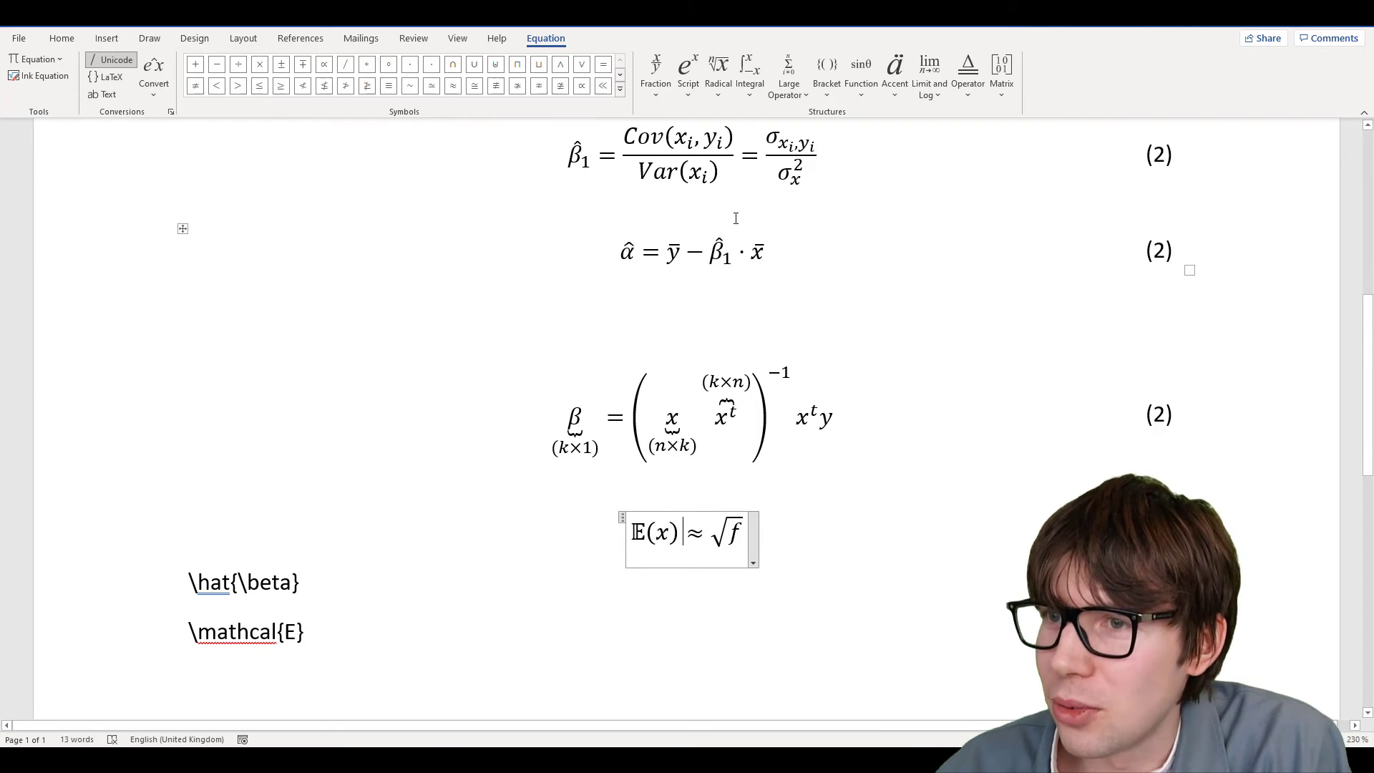
left_click(540, 88)
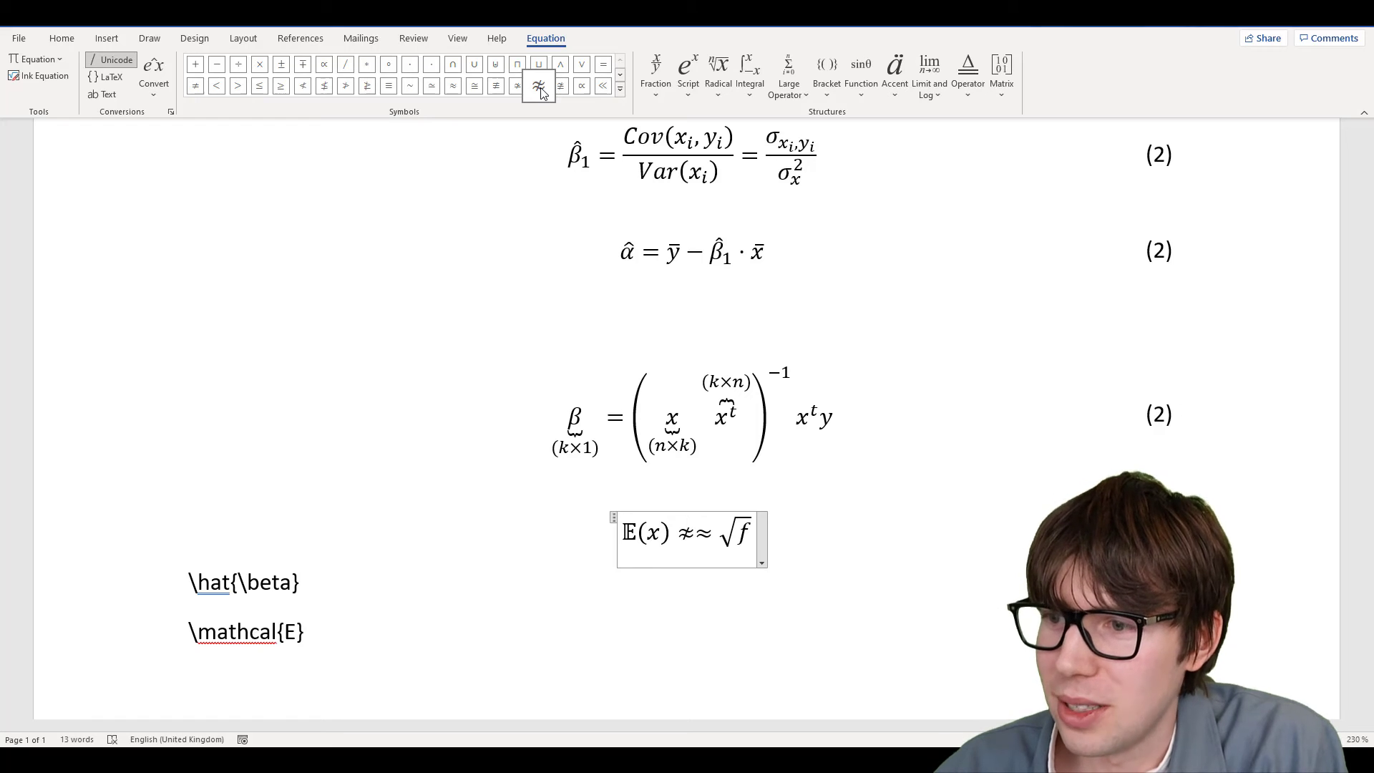
key("BackSpace")
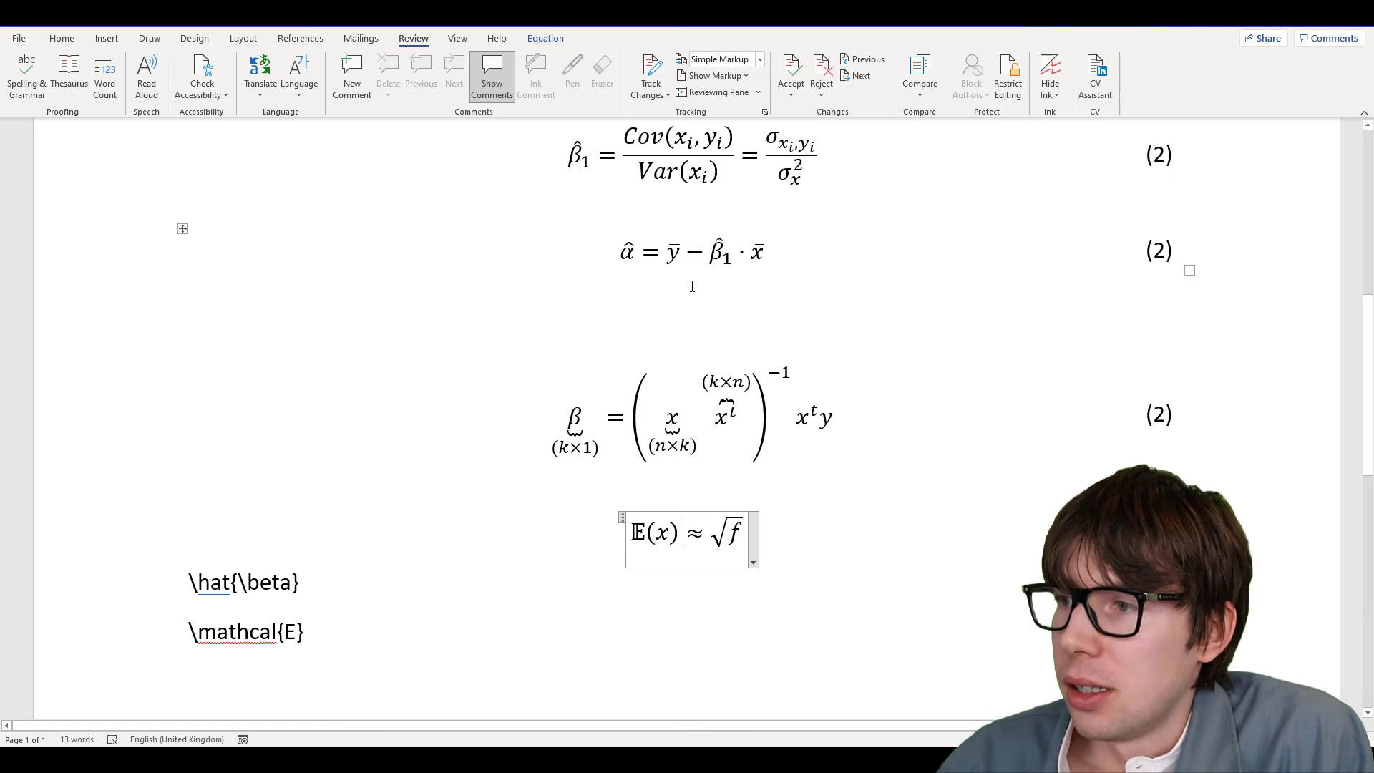
Review the page, then select all content with Ctrl+A and delete it
scroll(698, 289, "up", 3)
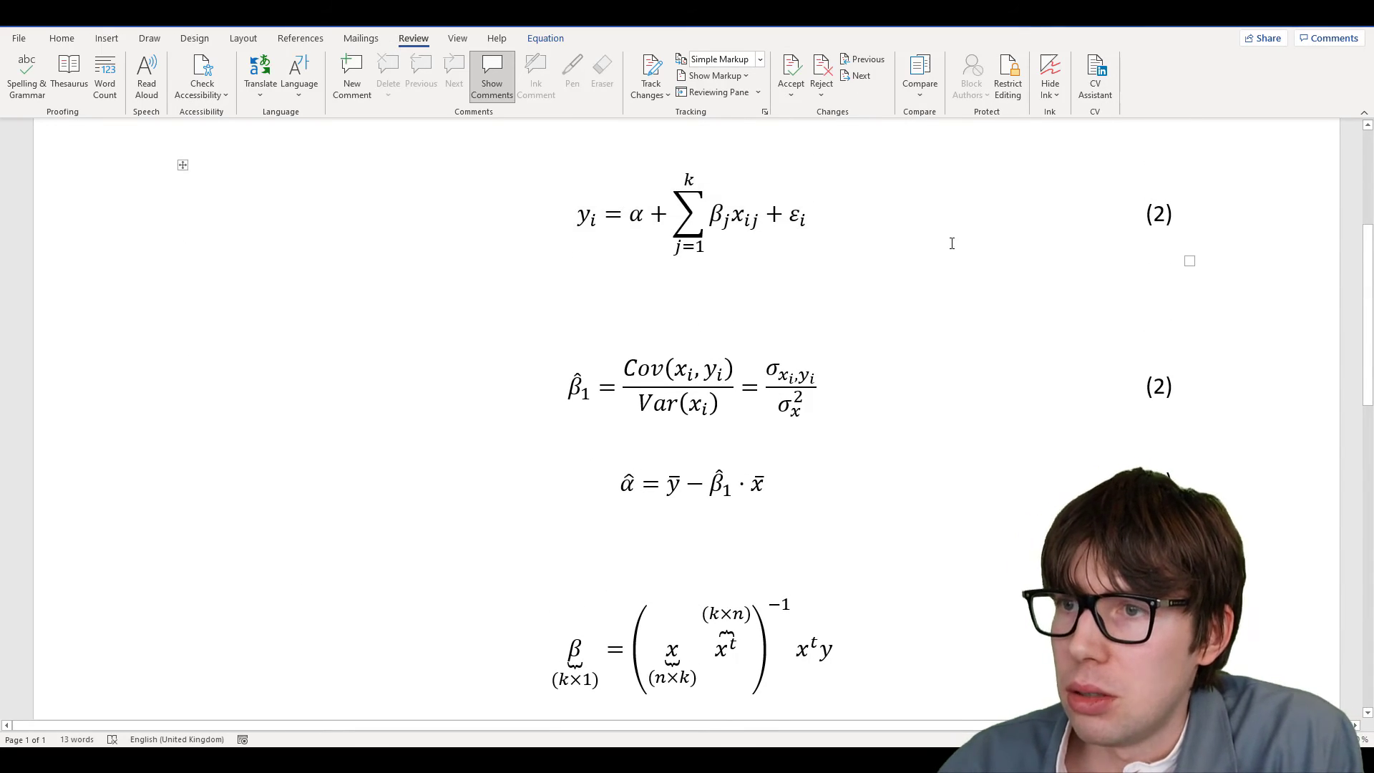
scroll(841, 310, "down", 4)
scroll(833, 312, "down", 3)
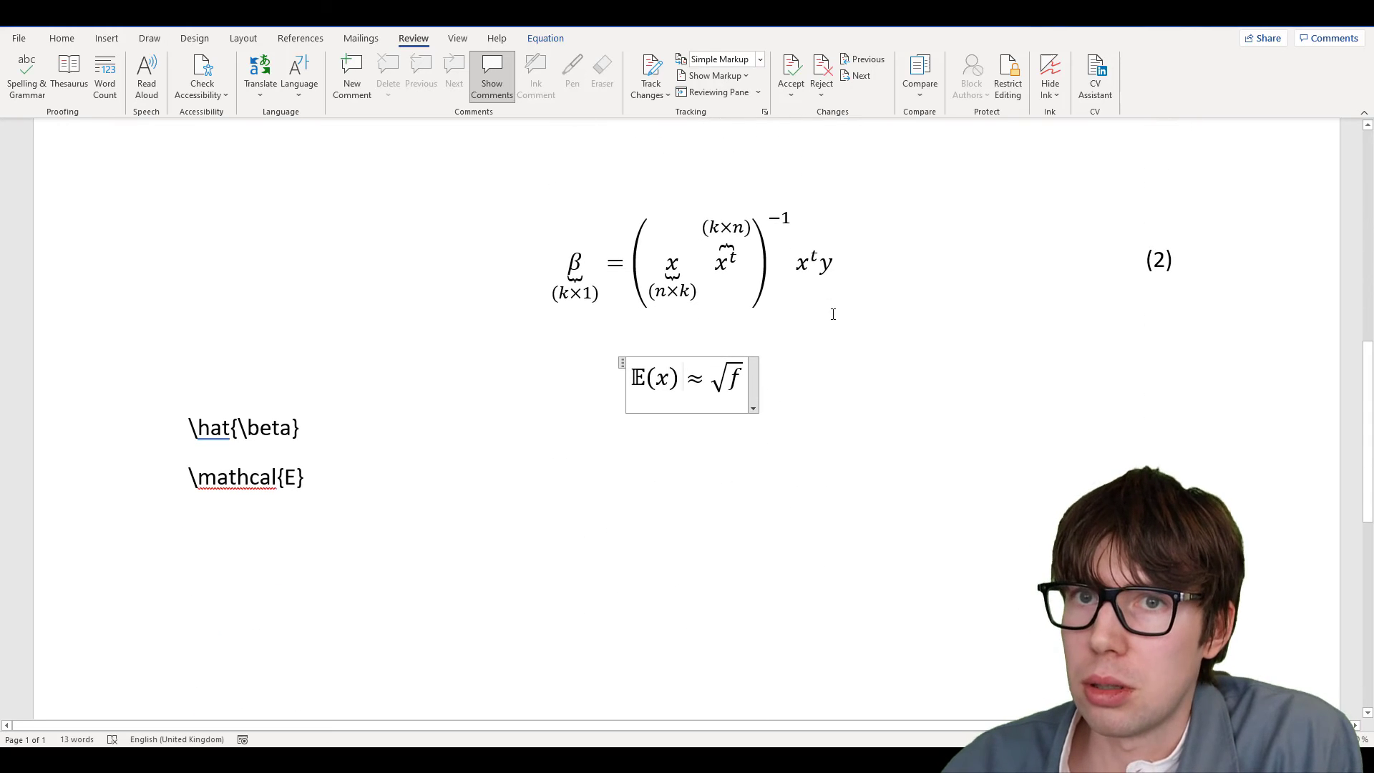
left_click(342, 483)
scroll(343, 475, "up", 4)
key("ctrl+a")
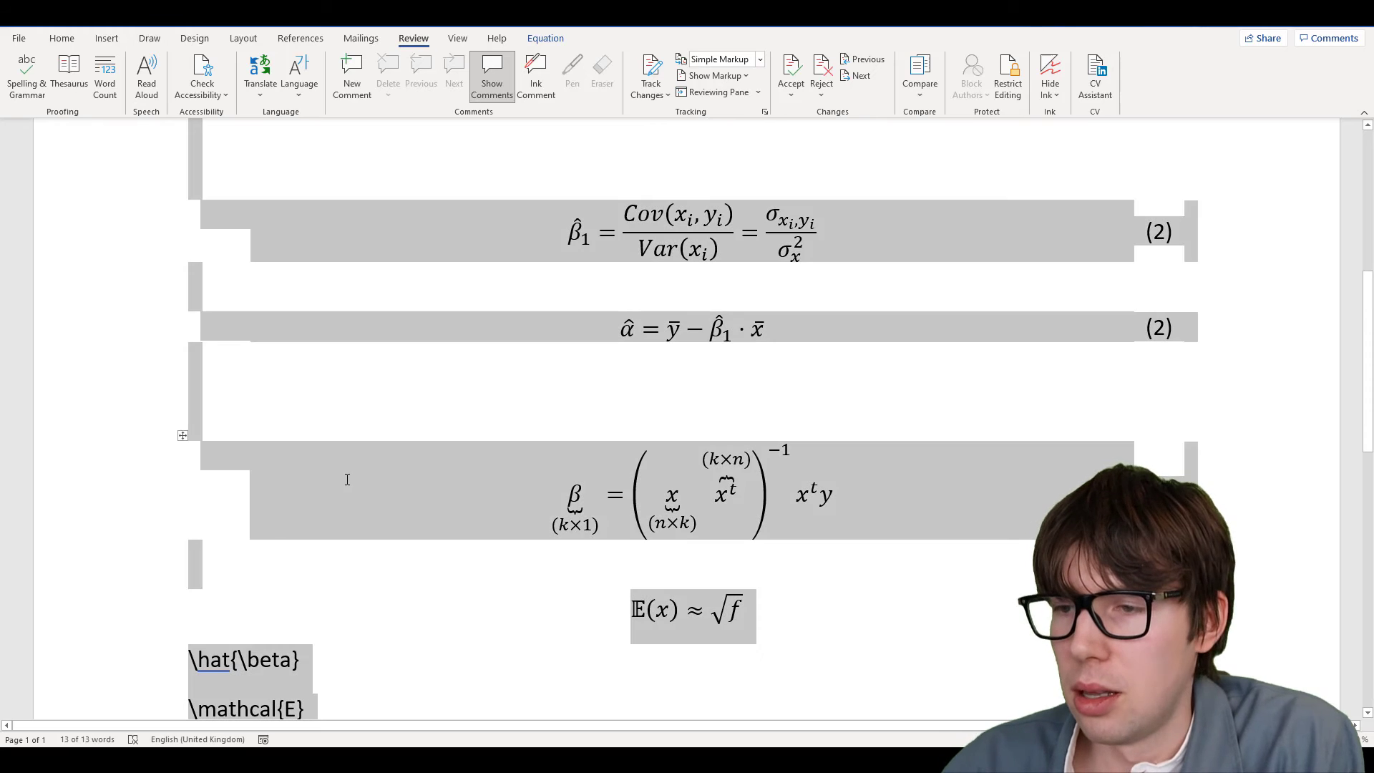
key("Delete")
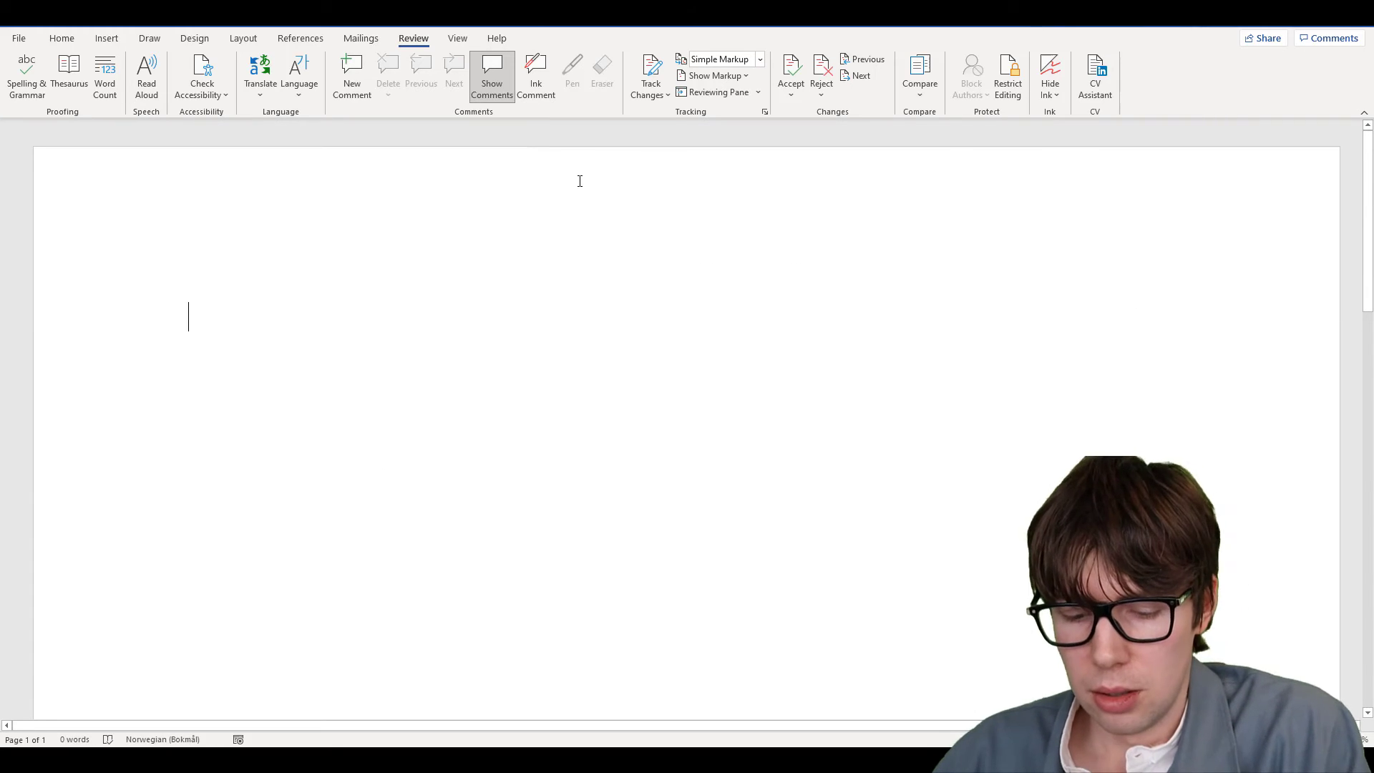
key("alt")
Insert a new blank equation and type NPV=
key("n")
key("e")
key("i")
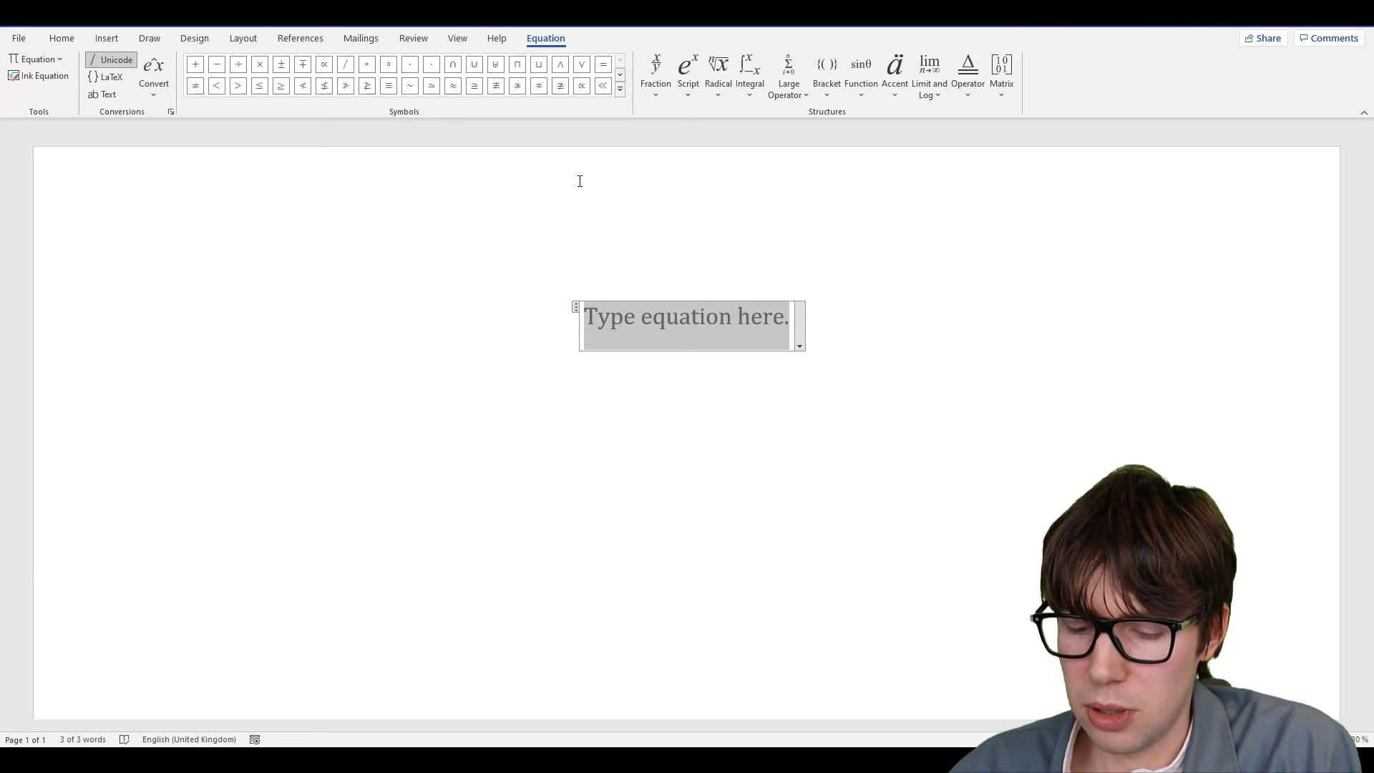
type("NPV=")
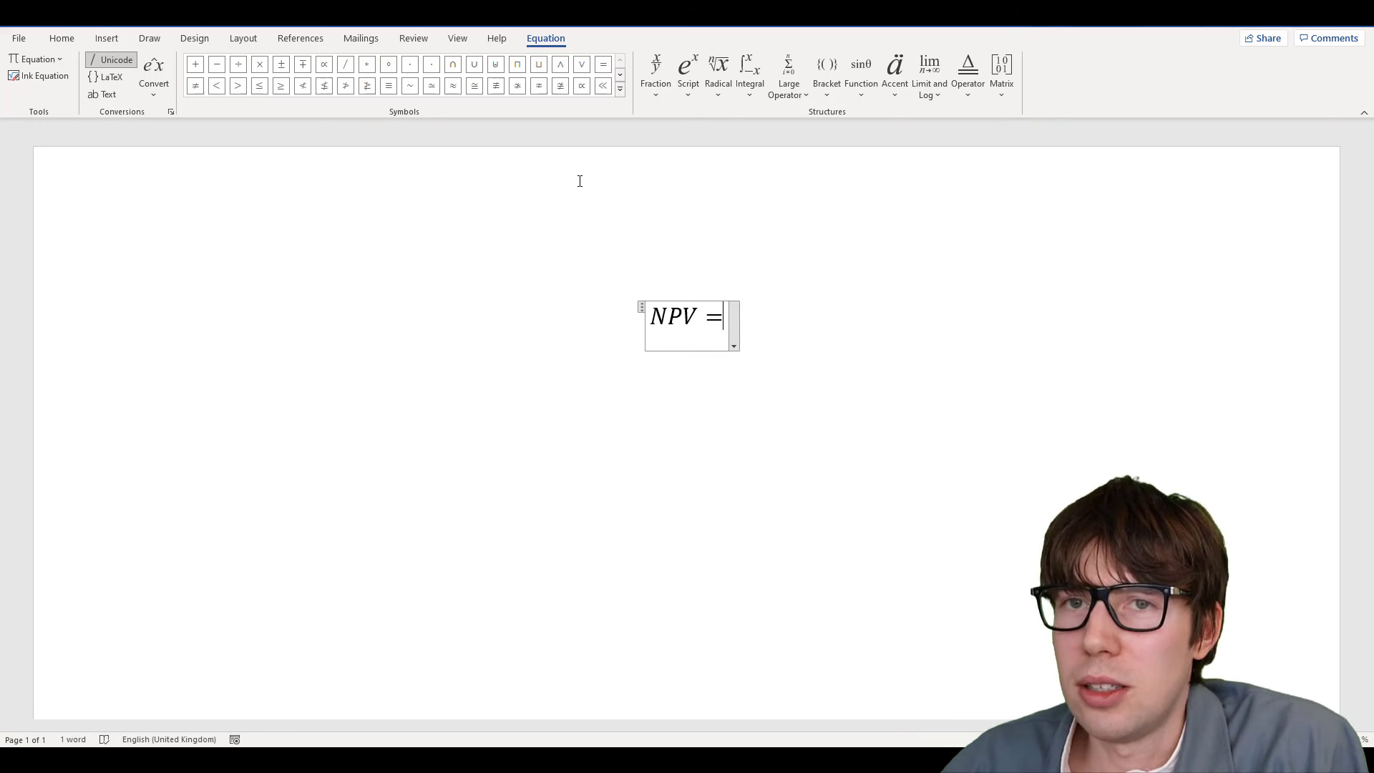
Replace NPV with 'Not Present Value', then erase it so only = remains
key("Left")
key("shift+Left")
key("shift+Left")
key("shift+Left")
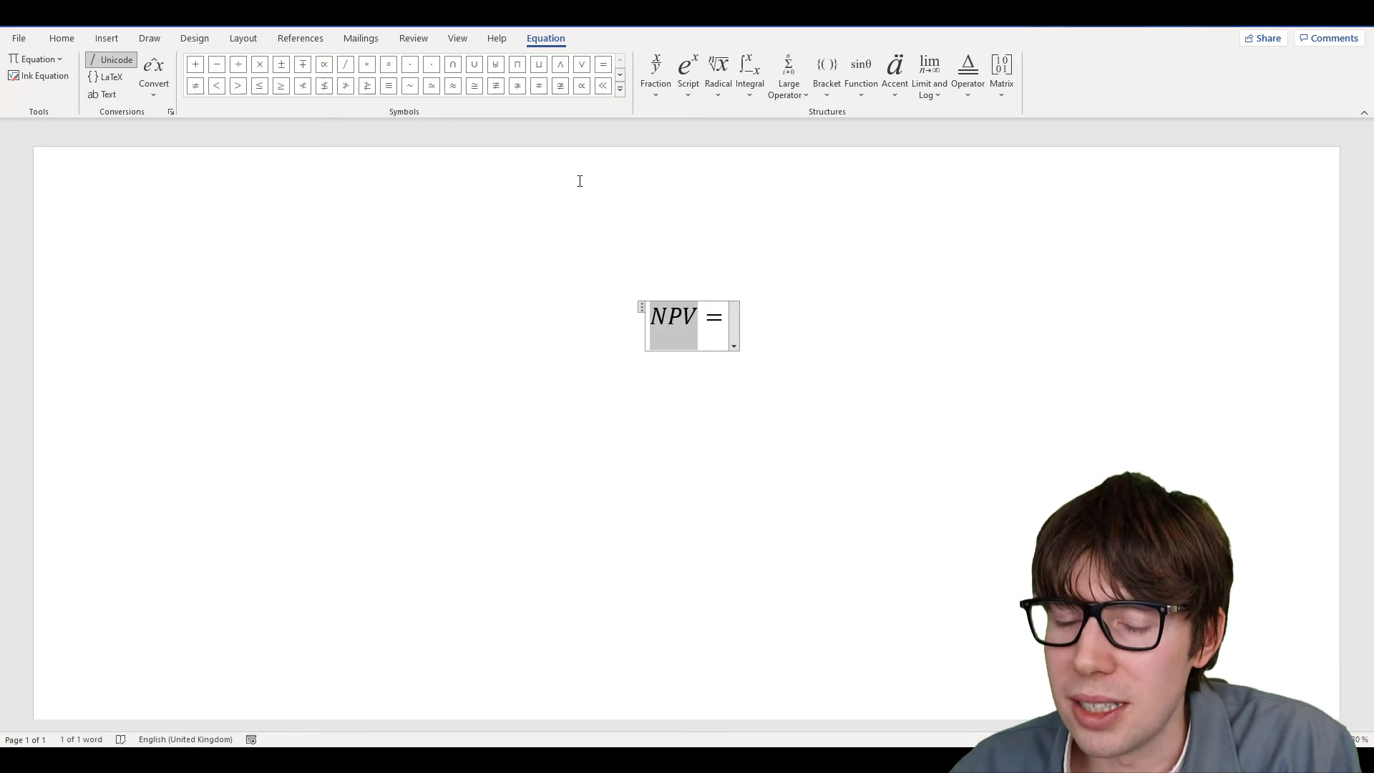
type("Not")
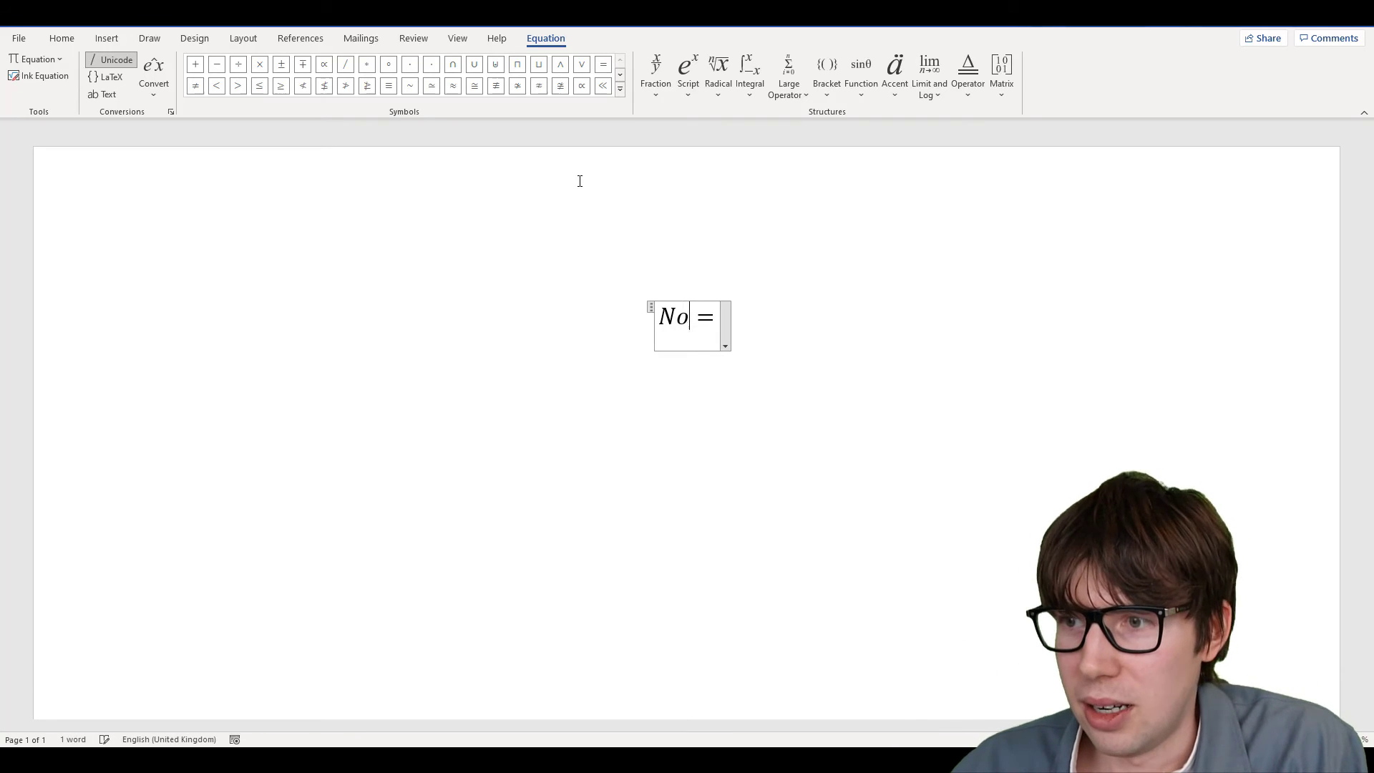
type(" Present")
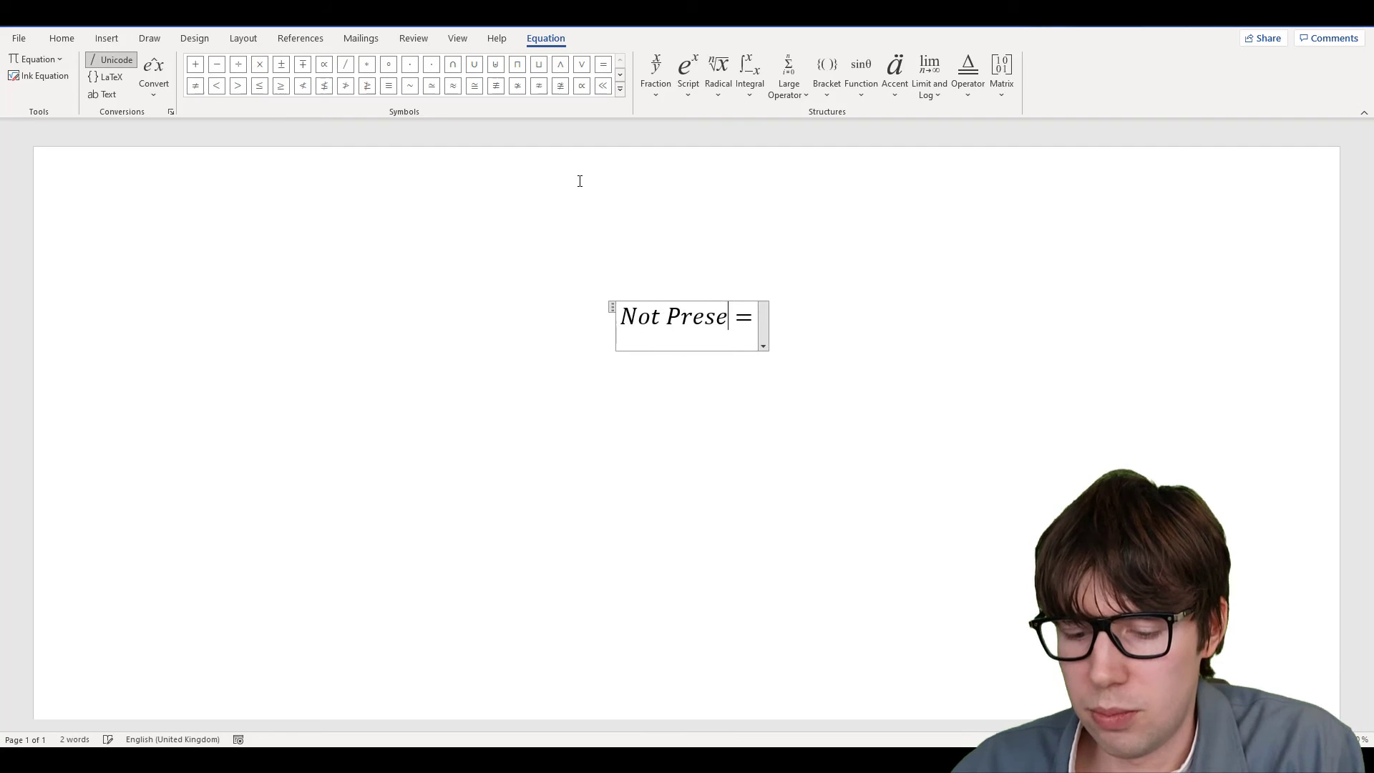
type(" Value")
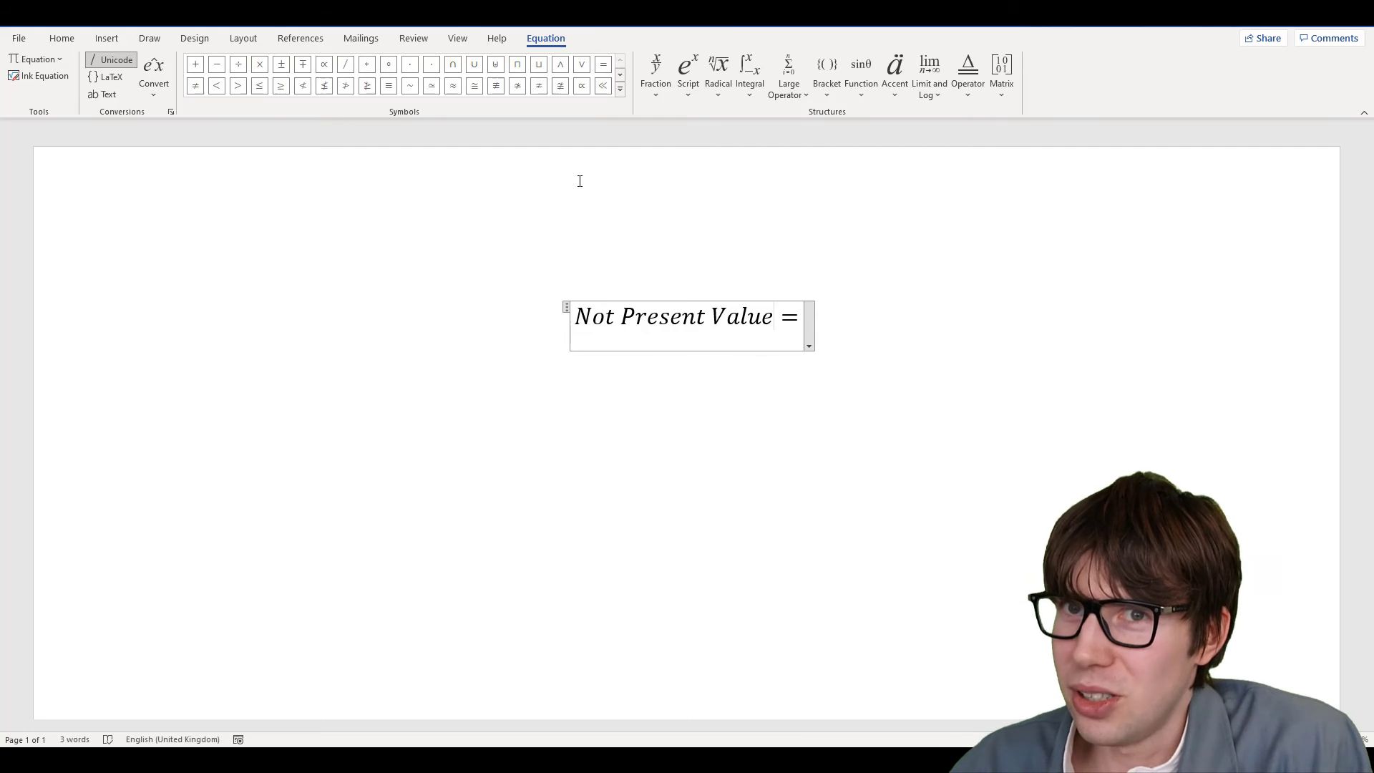
key("BackSpace")
key("BackSpace")
key("BackSpace")
key("BackSpace")
key("BackSpace")
key("BackSpace")
key("BackSpace")
key("BackSpace")
key("BackSpace")
key("BackSpace")
key("BackSpace")
key("BackSpace")
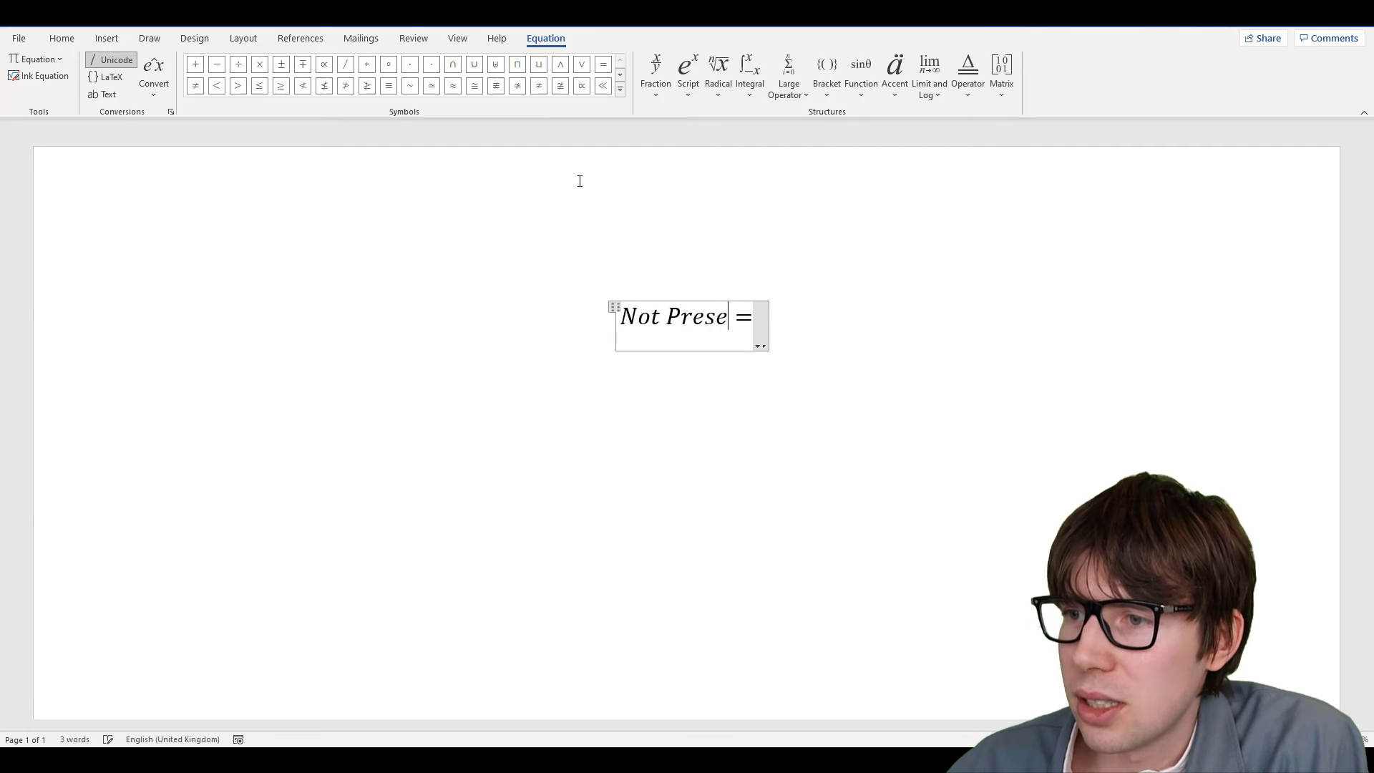
key("BackSpace")
key("BackSpace")
key("BackSpace")
key("BackSpace")
key("BackSpace")
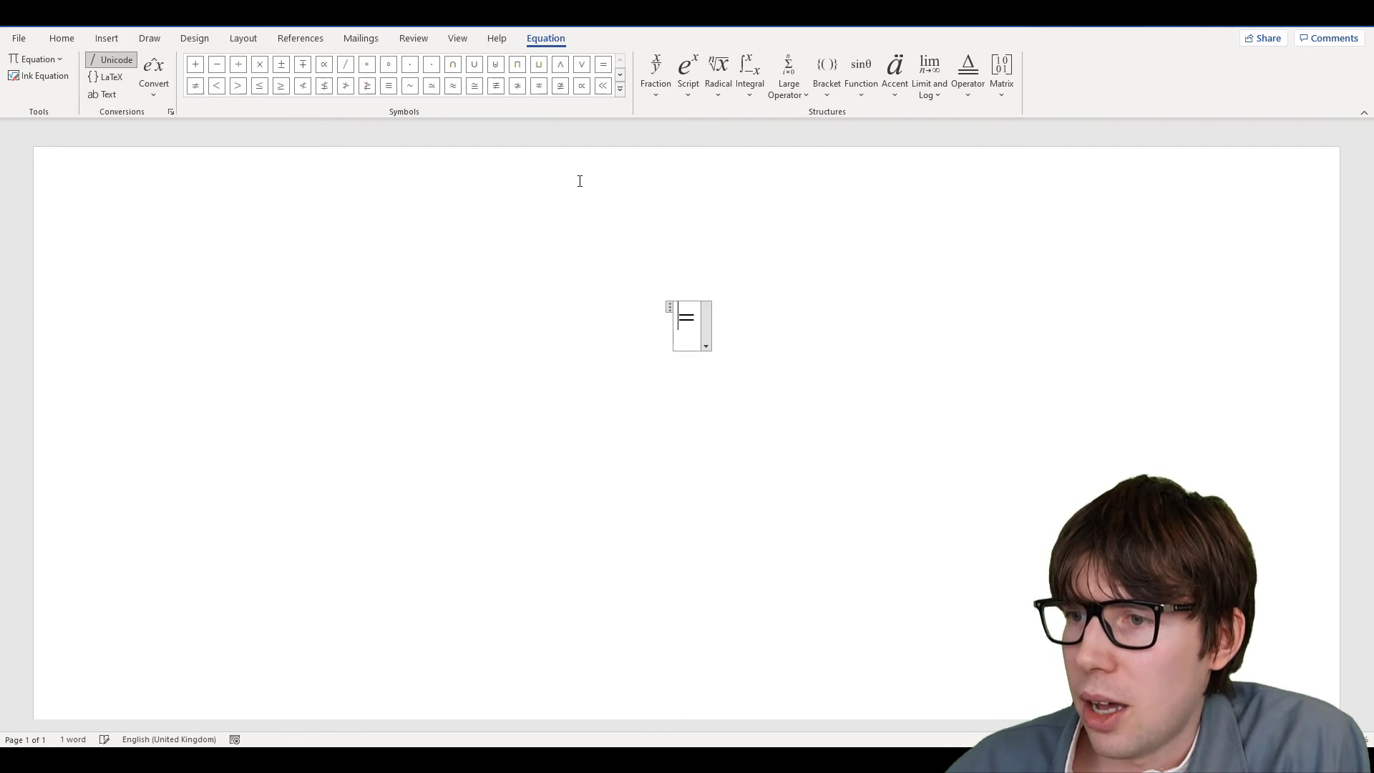
left_click(1002, 94)
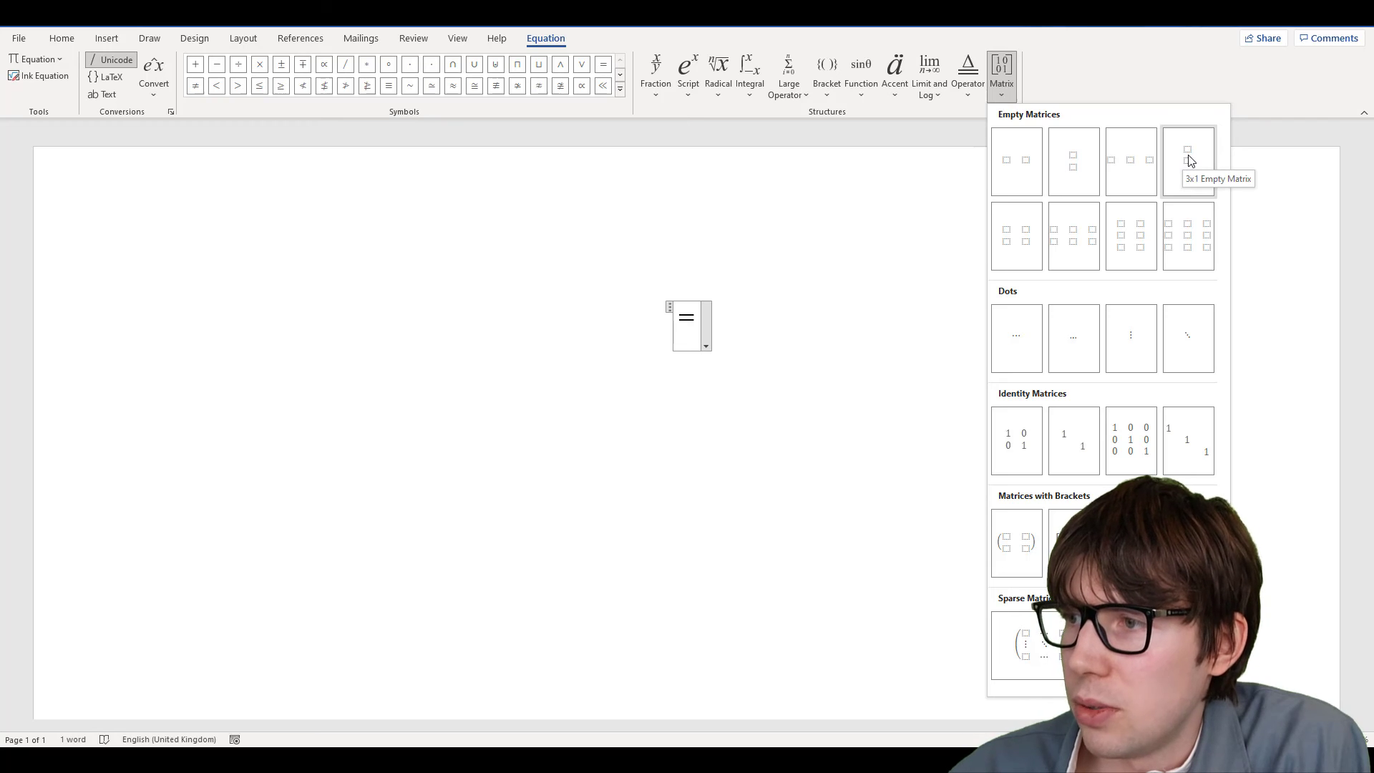
Insert a 3x1 matrix before the equals sign holding Net, Present, Value
left_click(1189, 160)
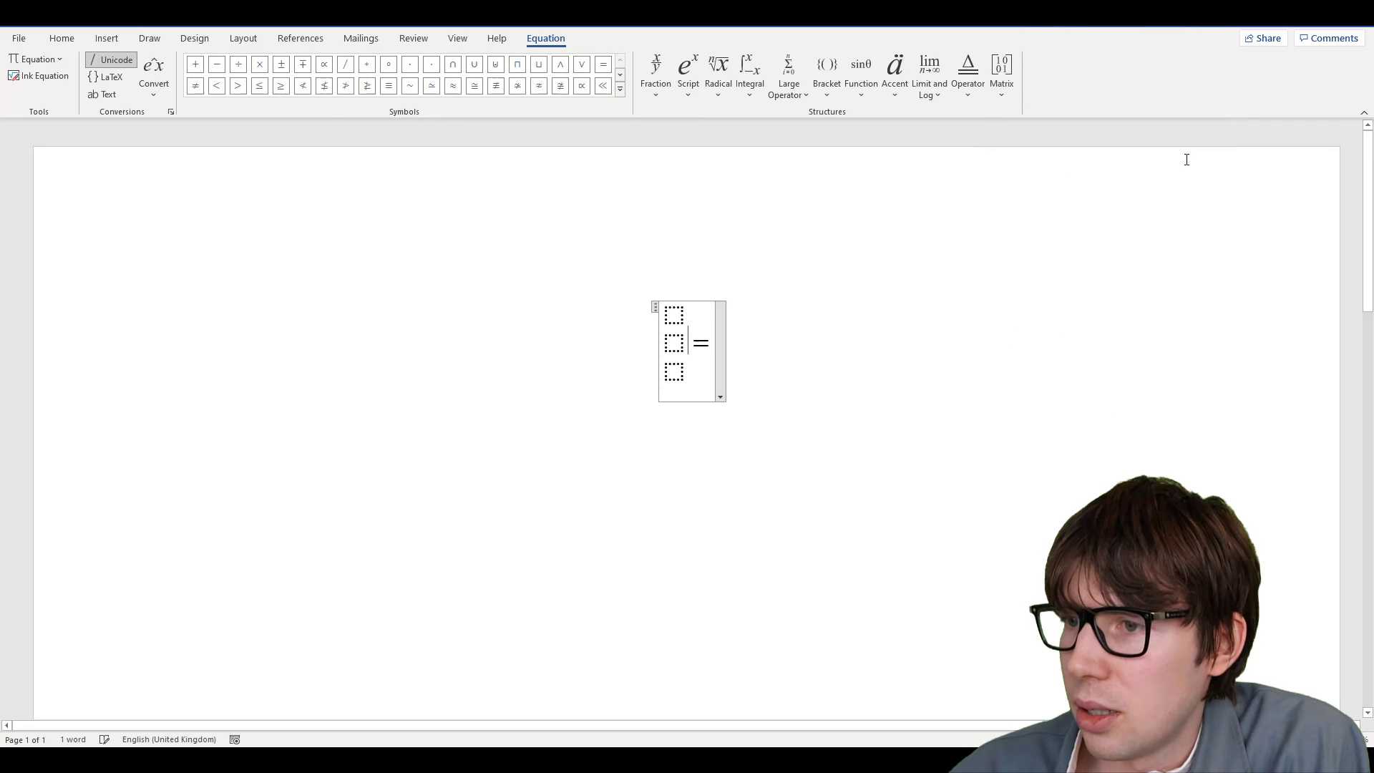
left_click(677, 313)
type("Net")
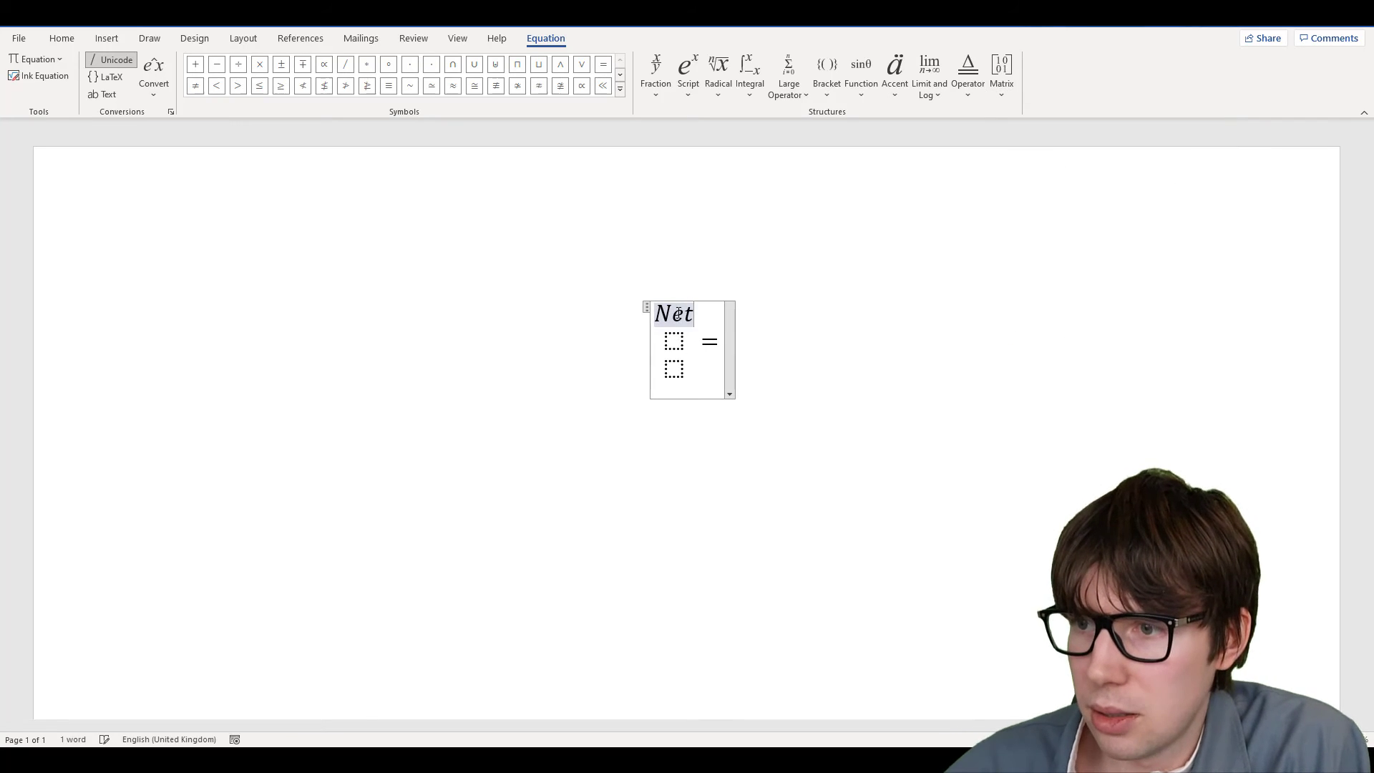
key("Down")
type("Present")
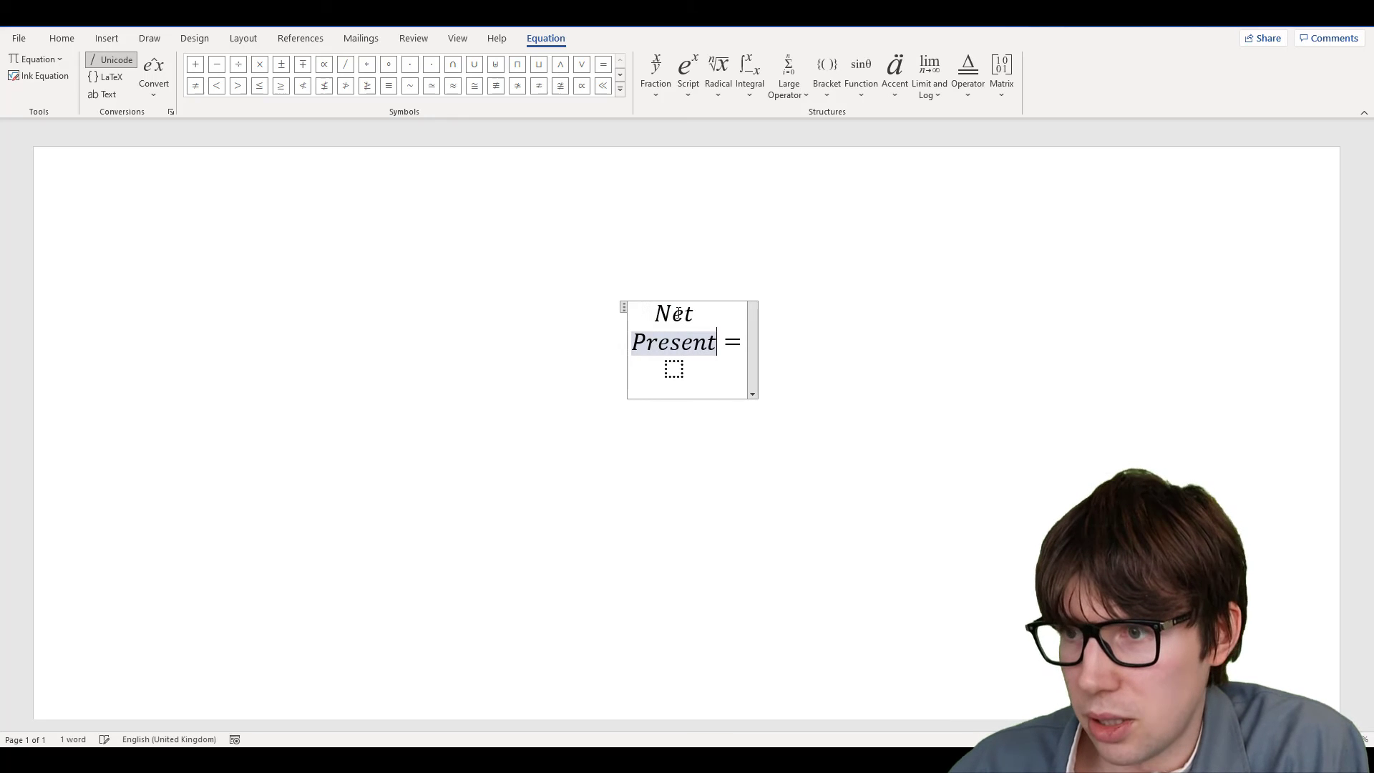
key("Down")
type("Value")
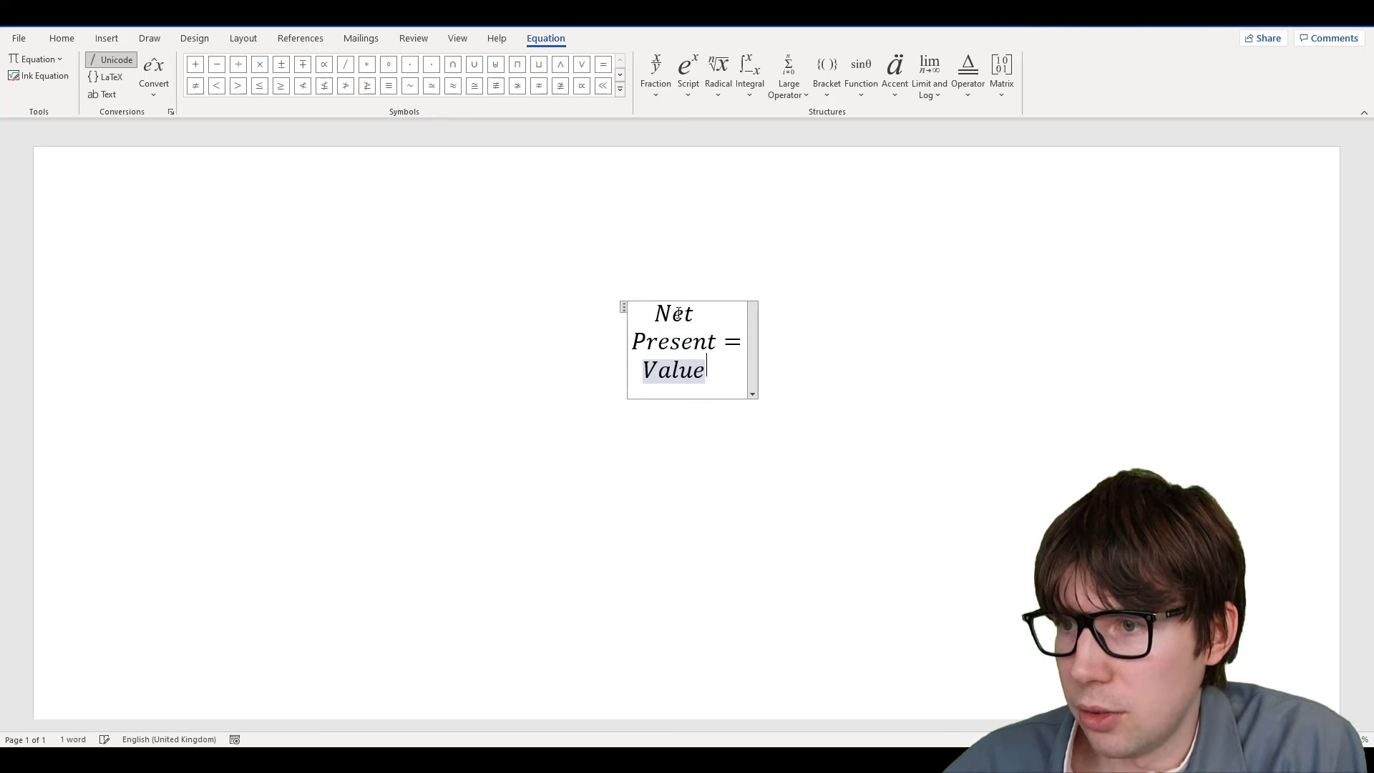
key("Right")
key("Right")
Add an empty fraction minus a 2x1 stack reading Investment over cost
type("/ ")
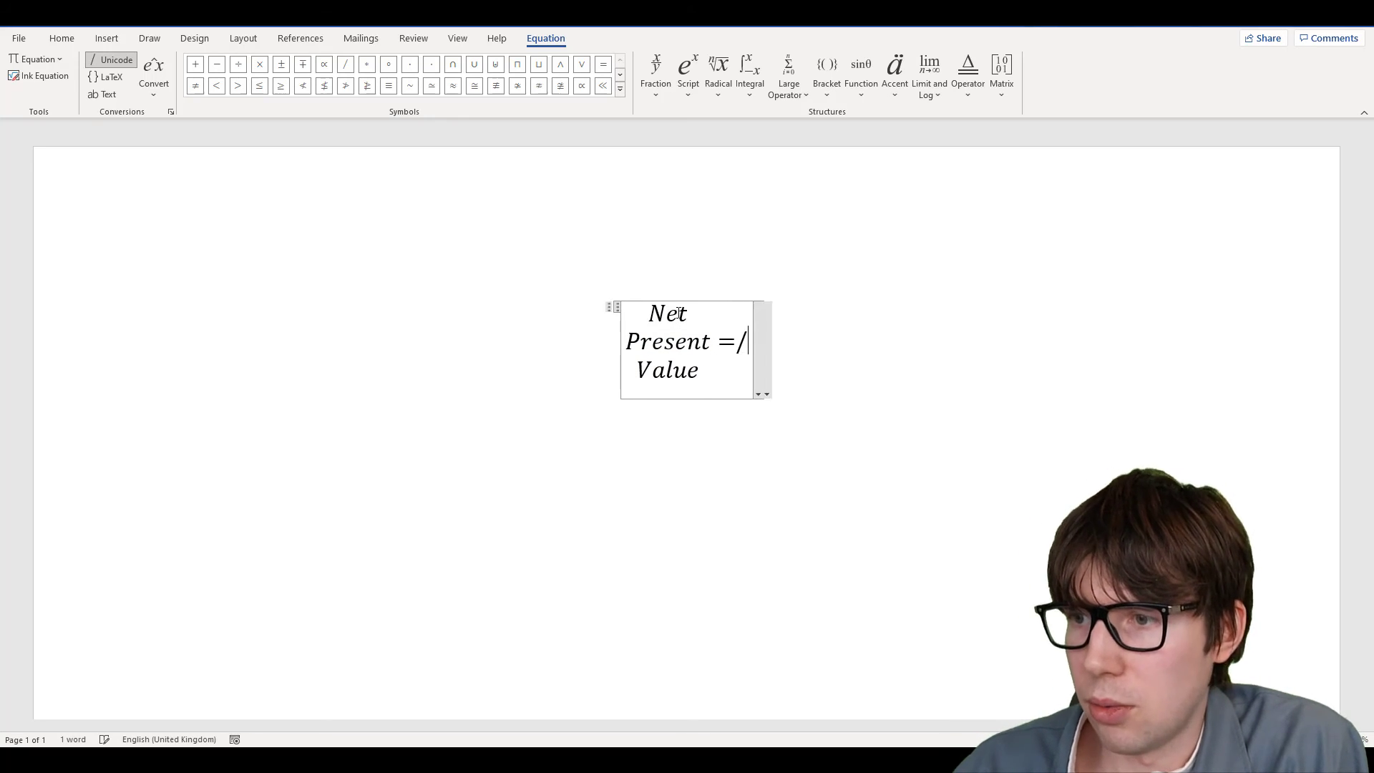
type("-")
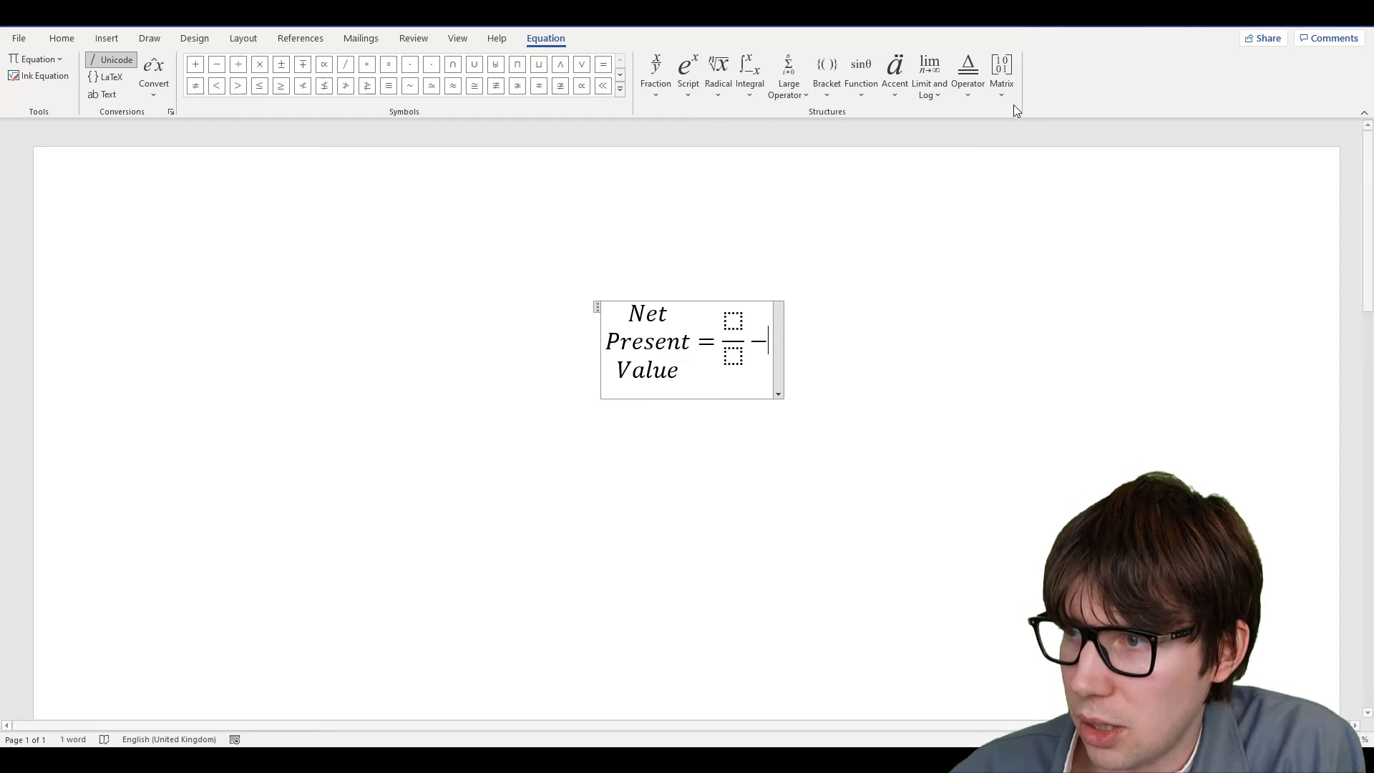
left_click(1001, 75)
left_click(1085, 170)
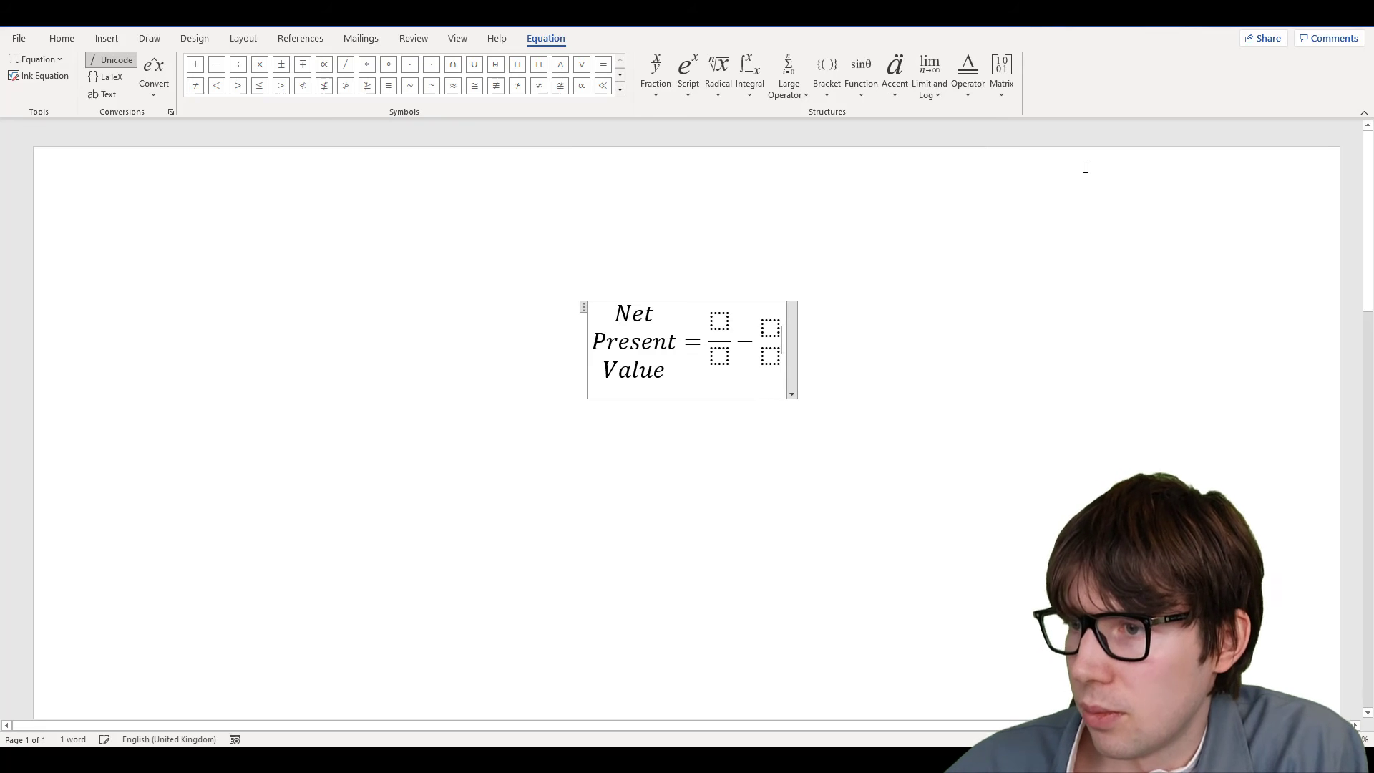
type("Invest")
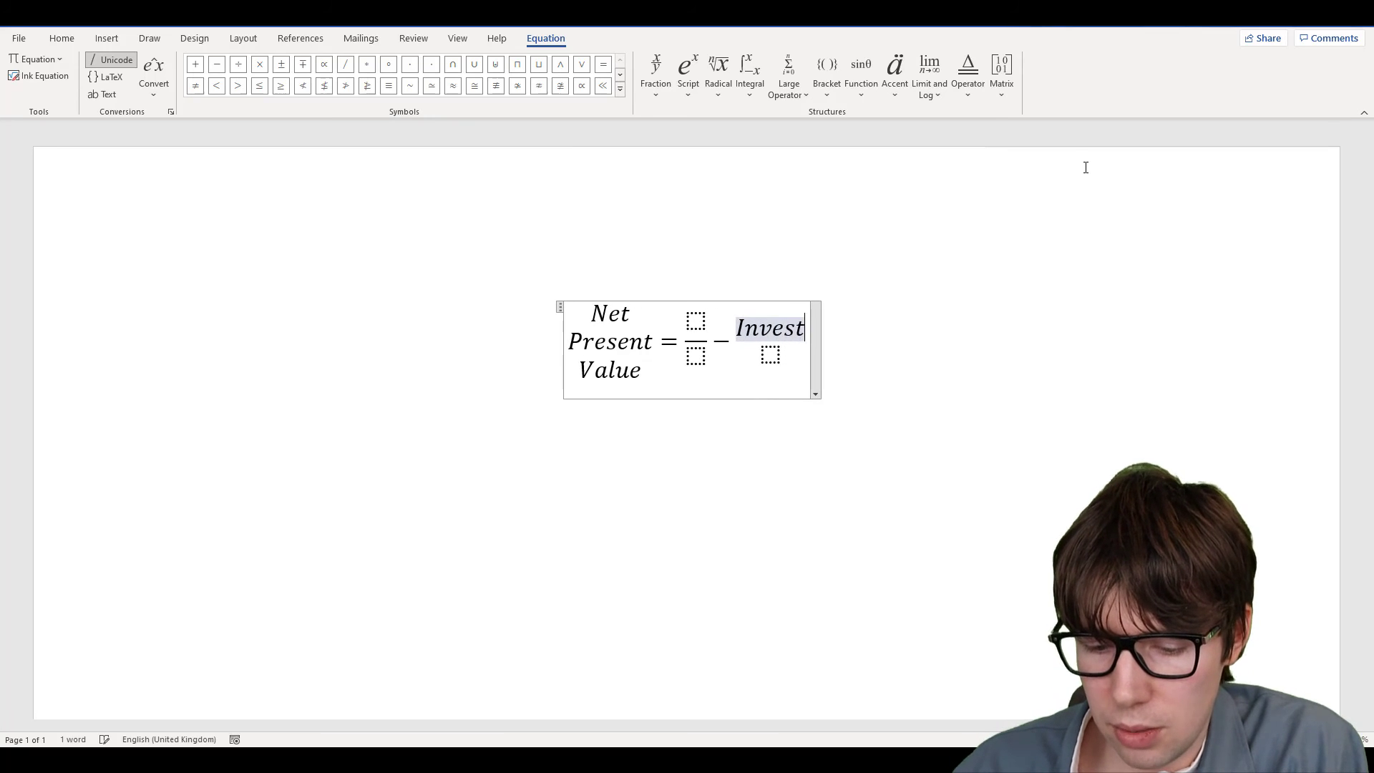
type("ment")
key("Down")
type("cost")
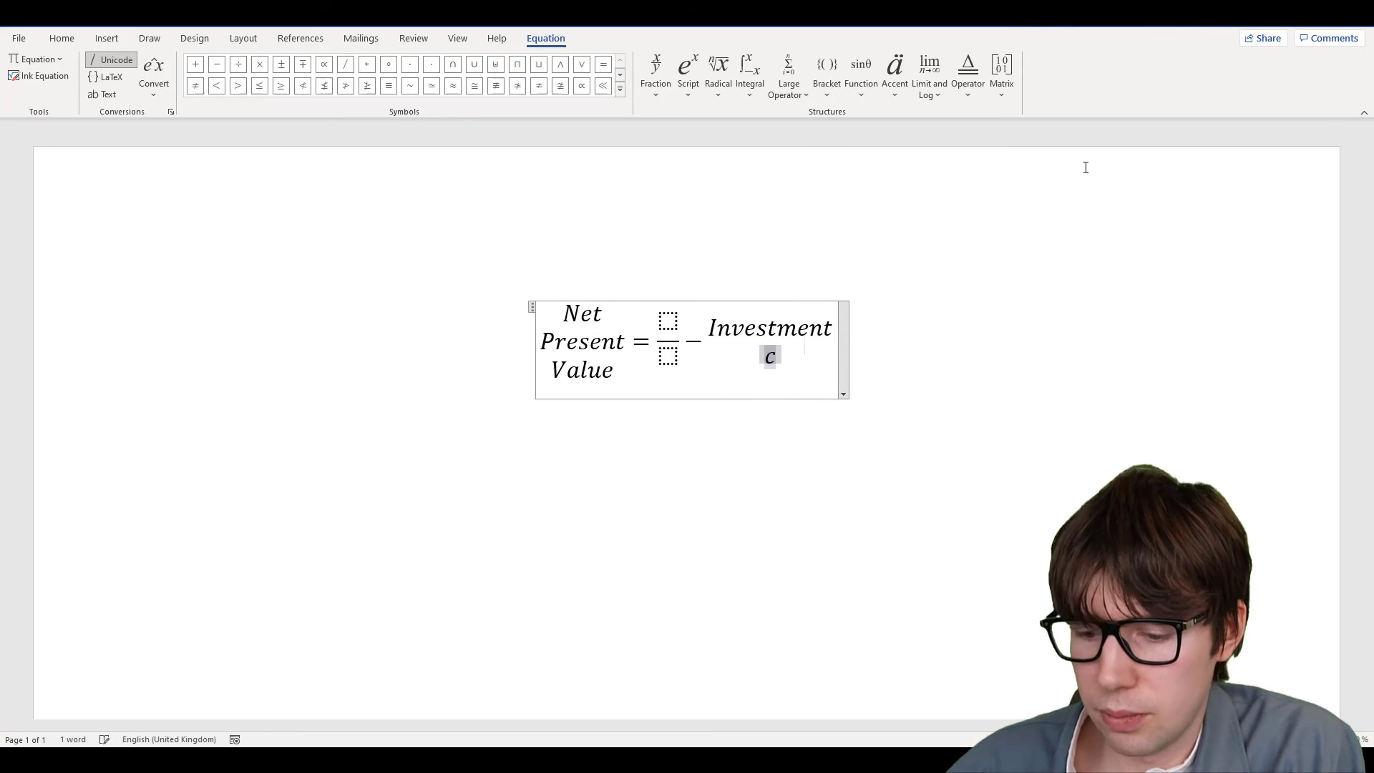
left_click(666, 321)
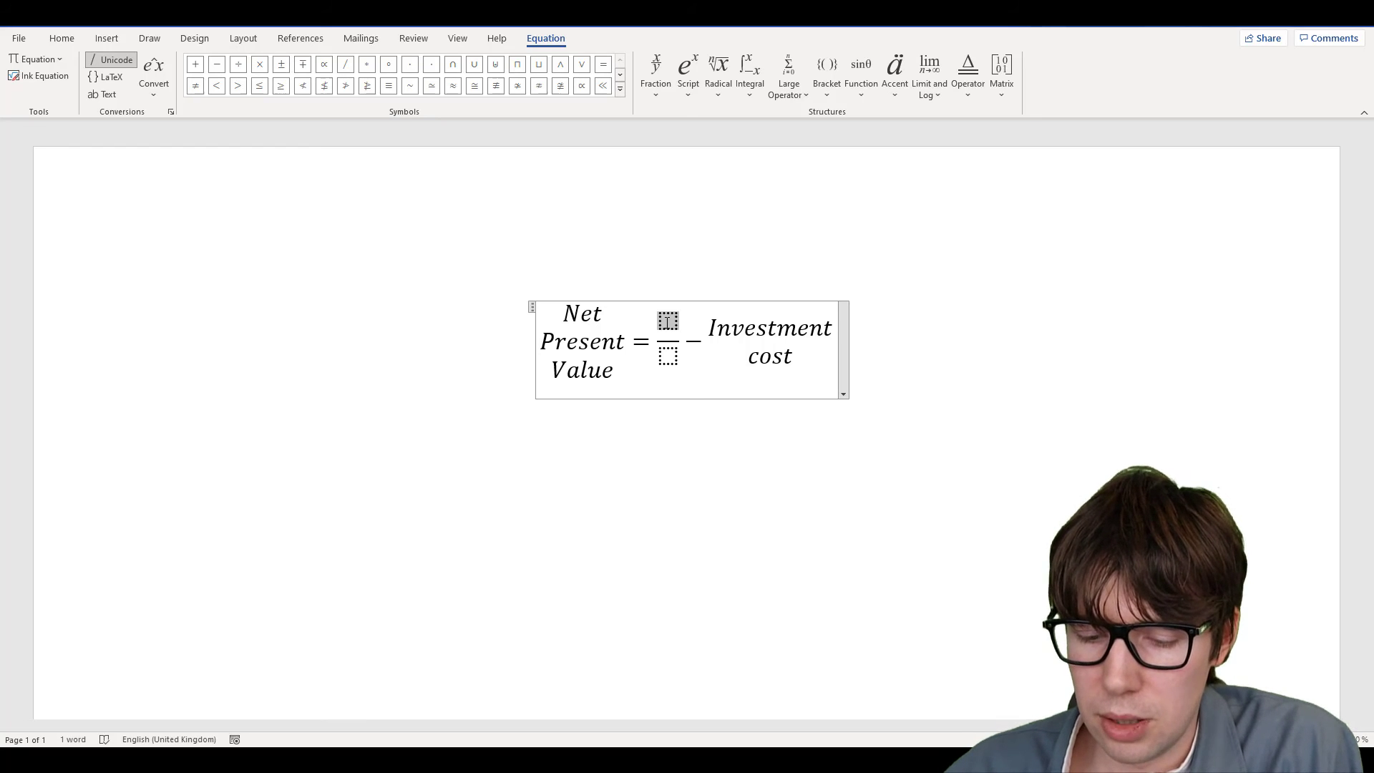
Fill the numerator with a stacked Cash Flow followed by subscript t
left_click(1010, 89)
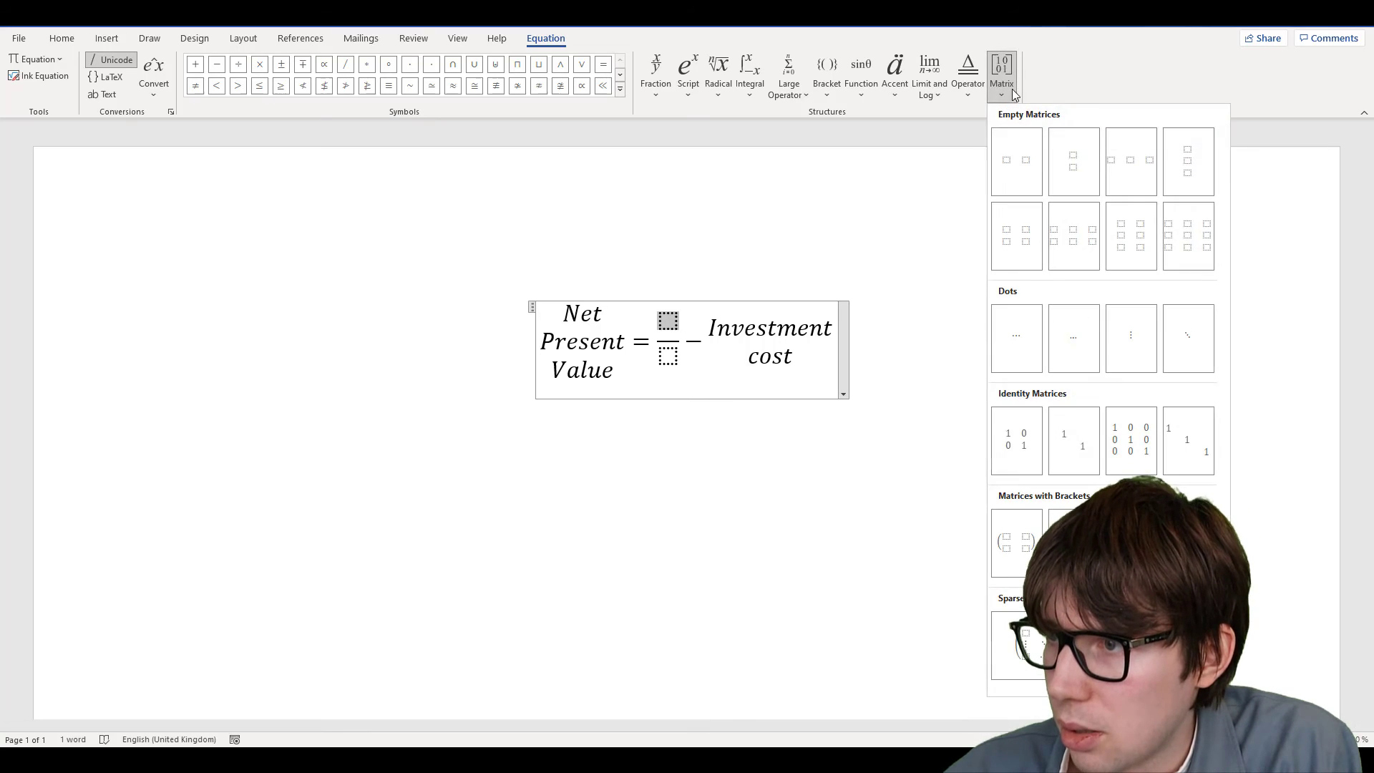
left_click(1079, 166)
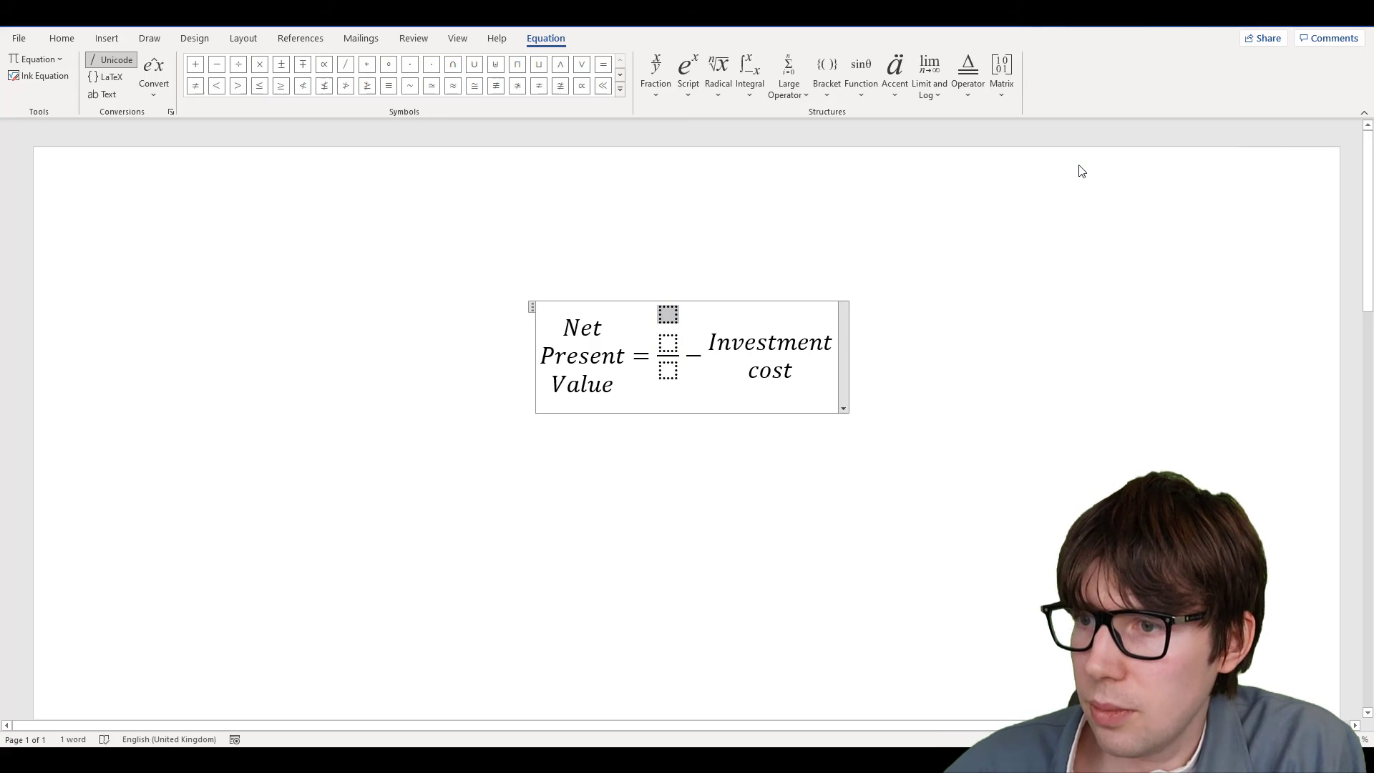
type("Cash ")
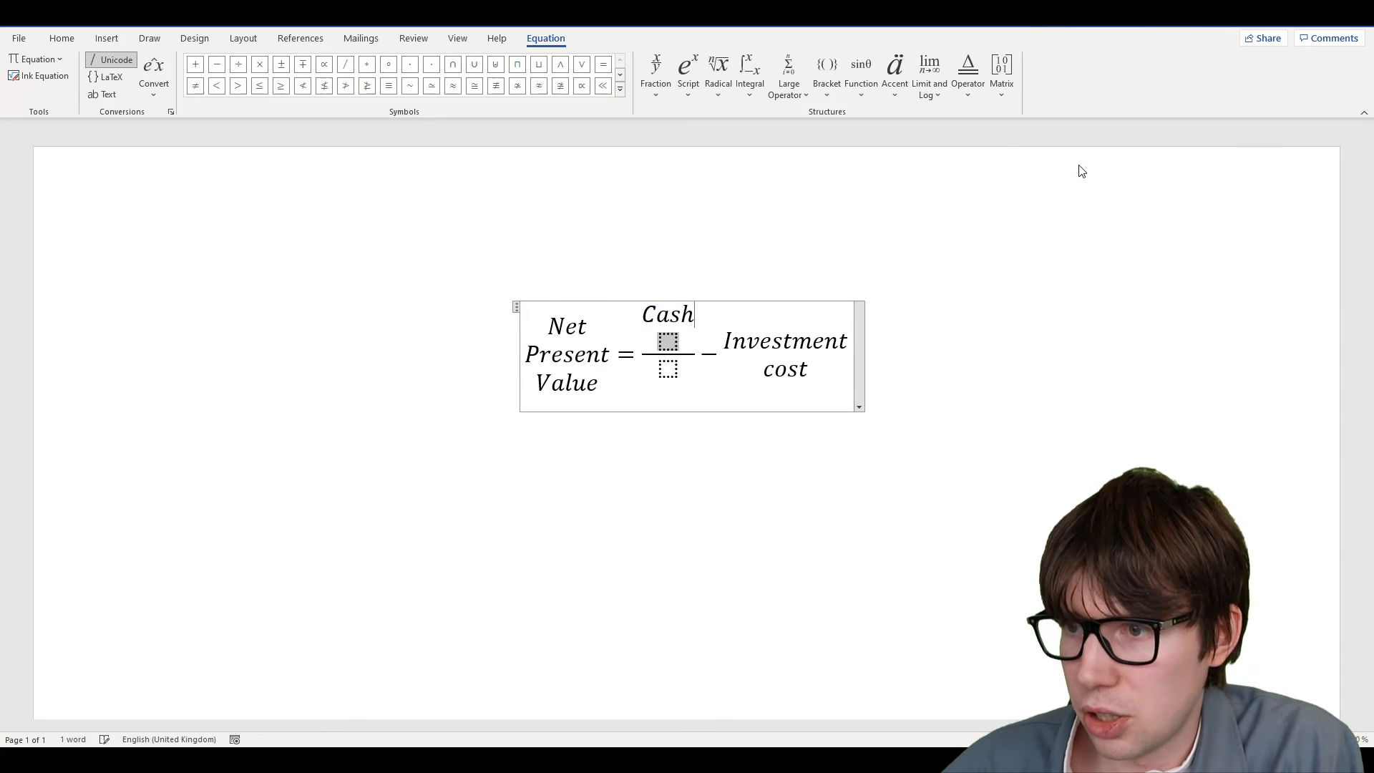
type("flow")
key("Left")
key("Left")
key("Left")
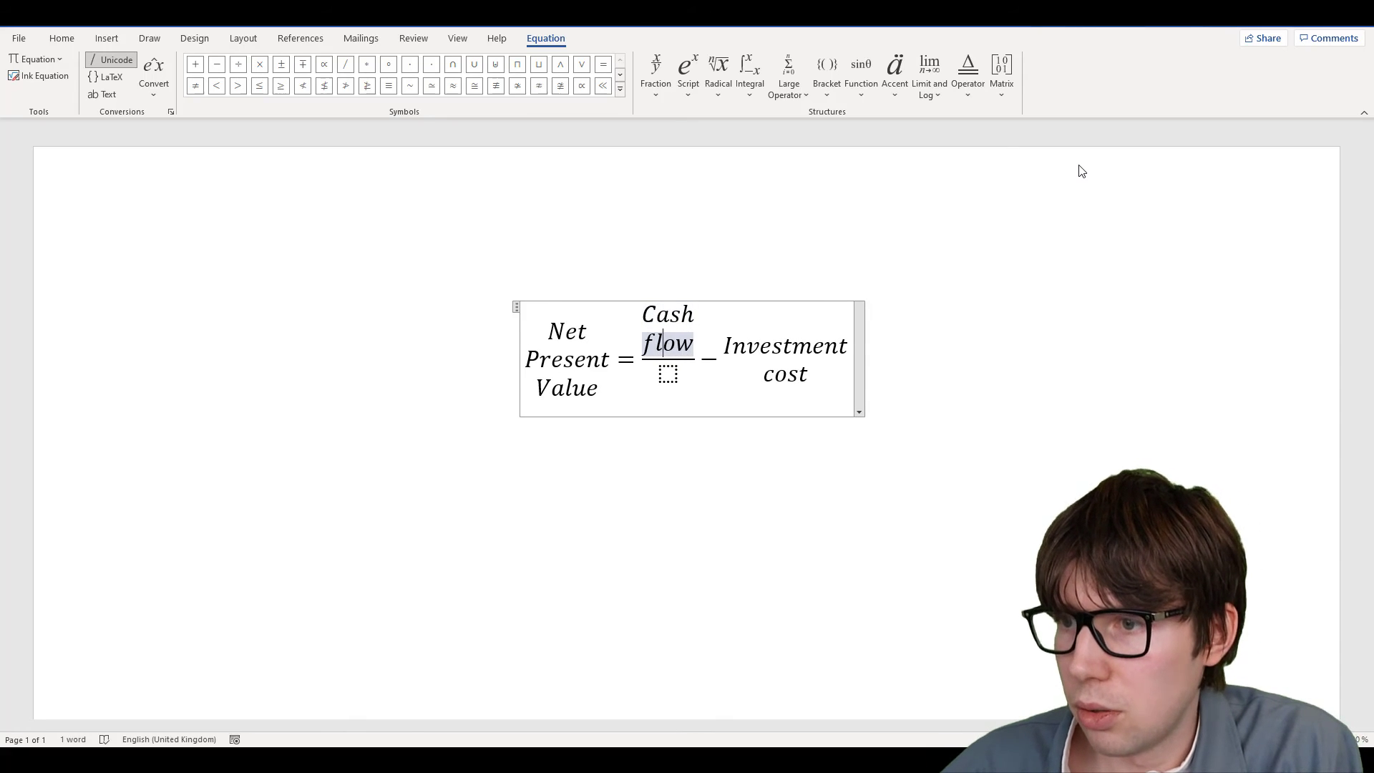
type("F")
key("Right")
key("Right")
key("Right")
key("Right")
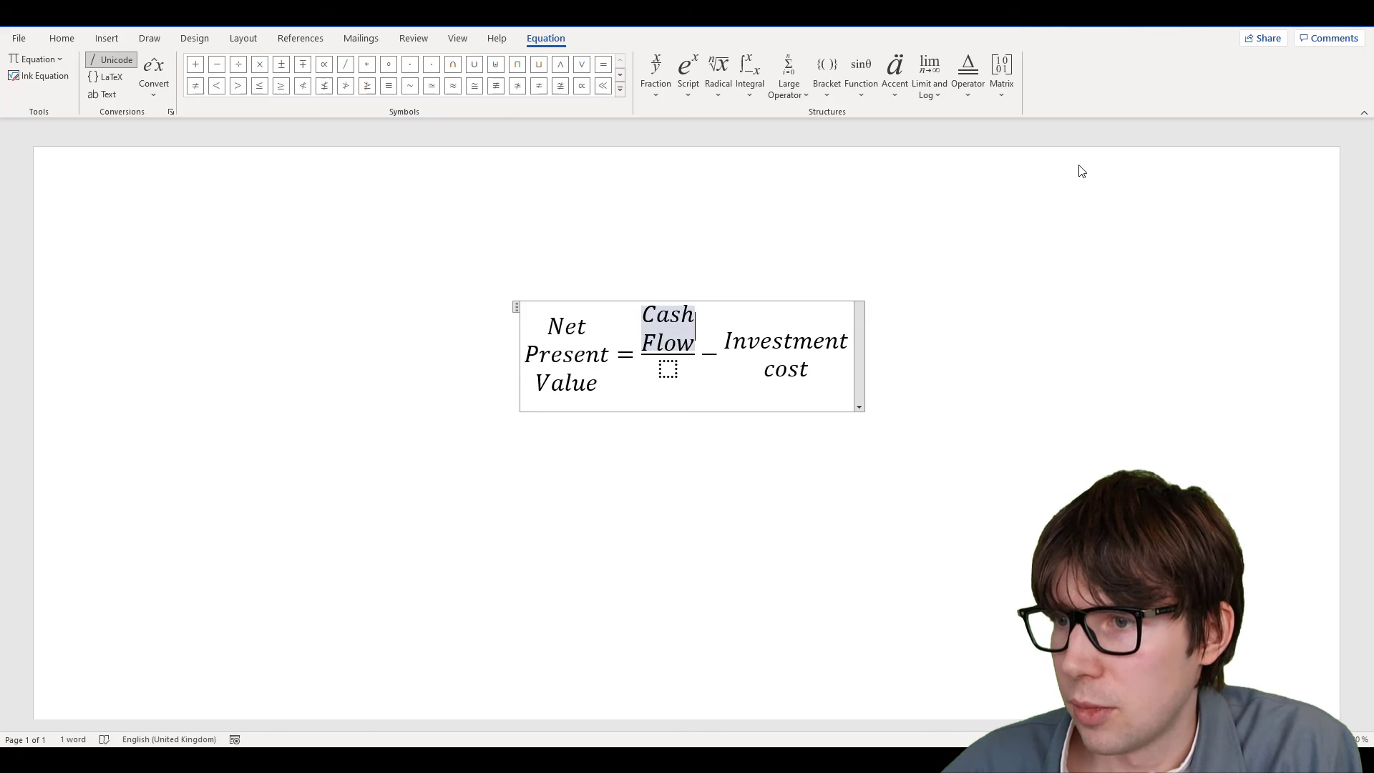
type("_")
type("t")
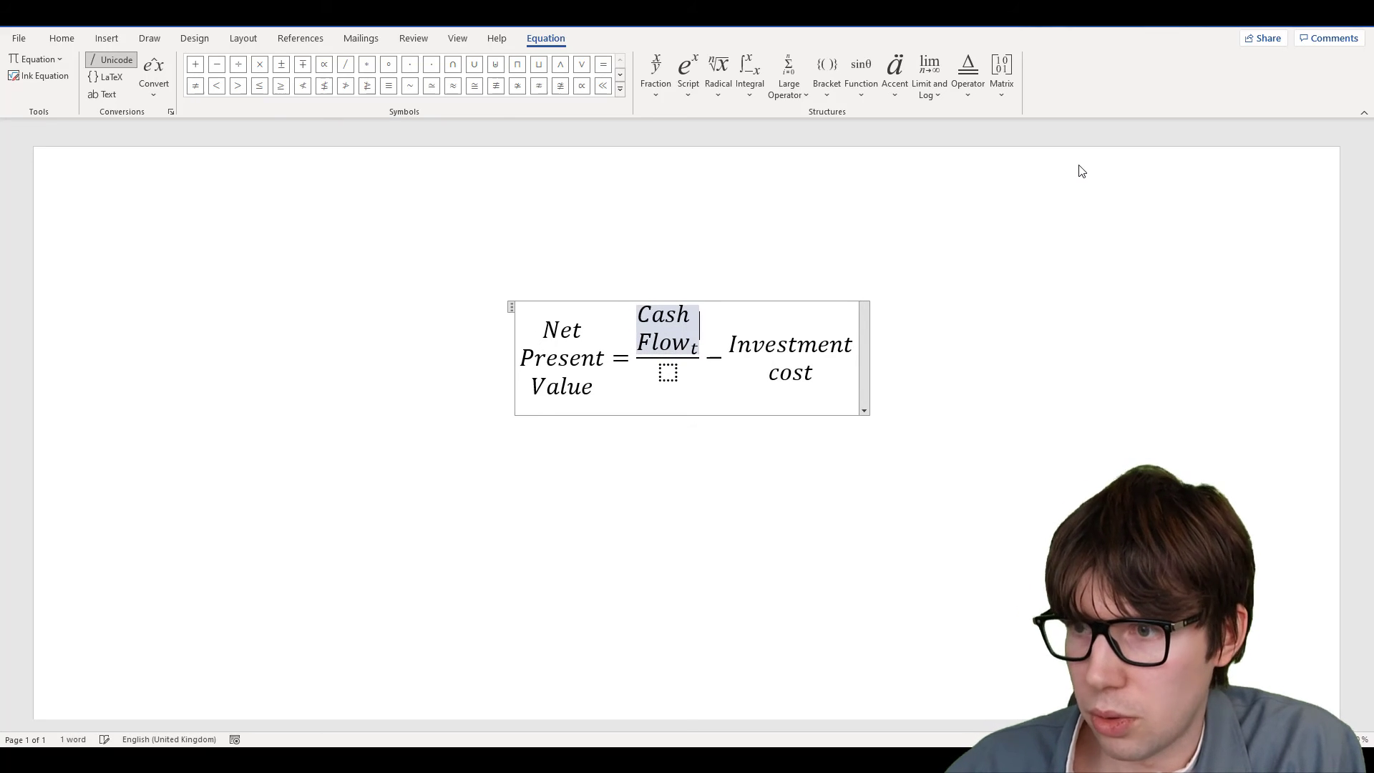
Fill the denominator with (1 + stacked Discount rate)^t, then leave the equation
left_click(668, 370)
type("()")
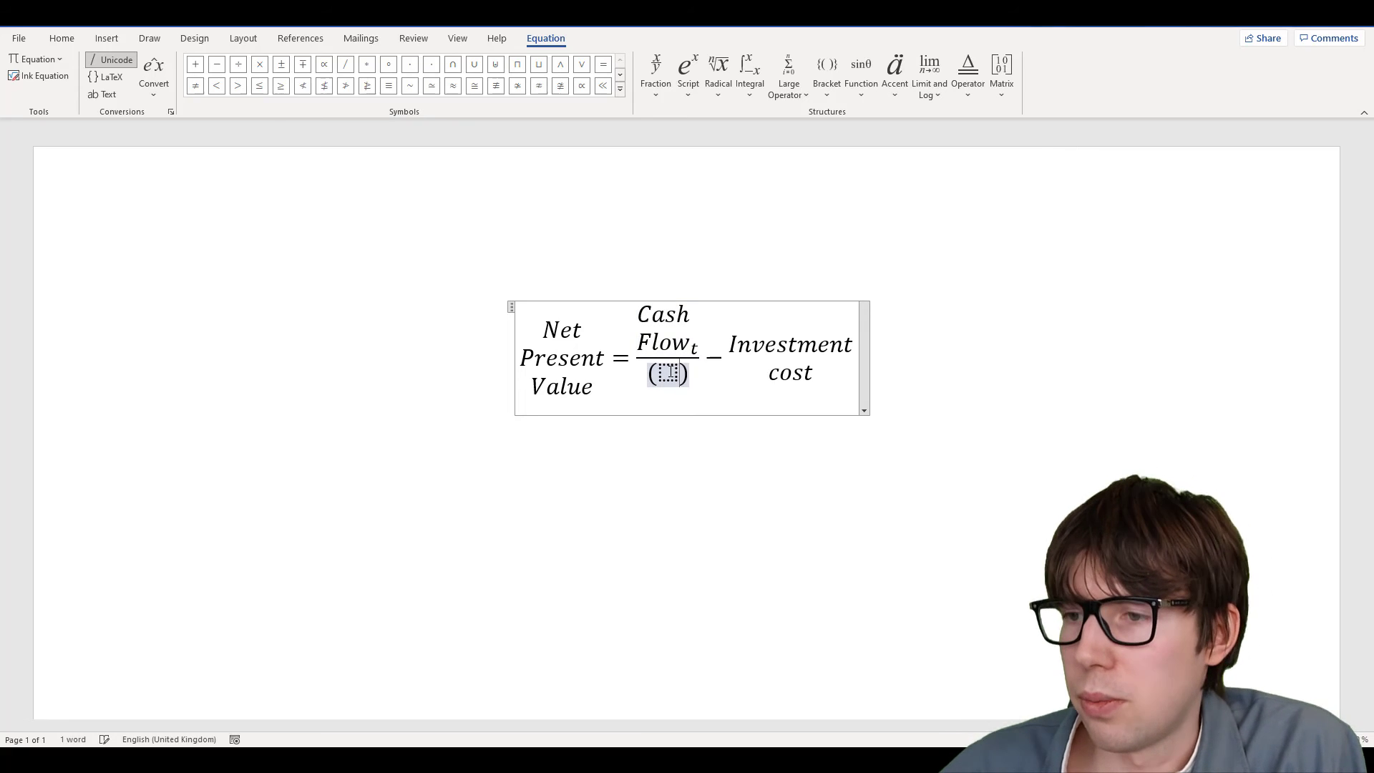
type("1+")
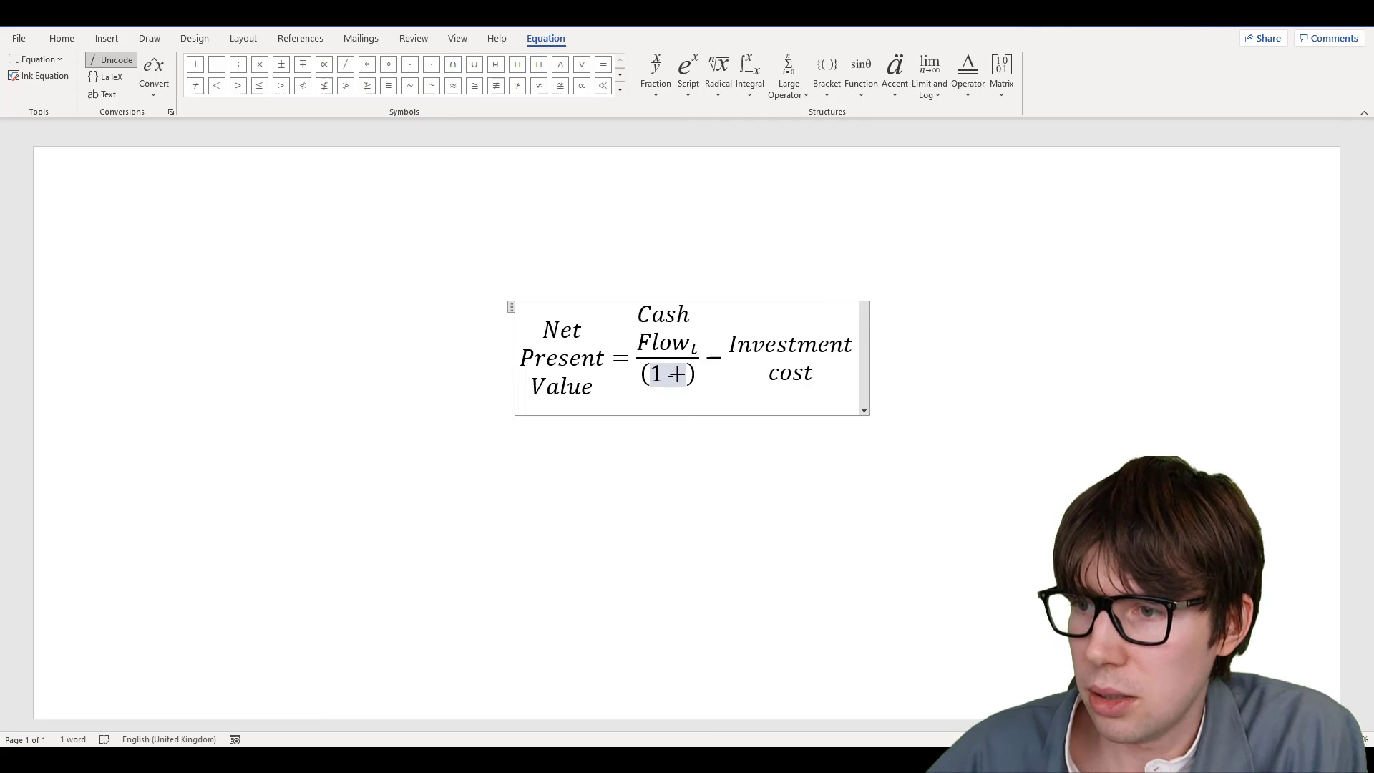
left_click(1003, 97)
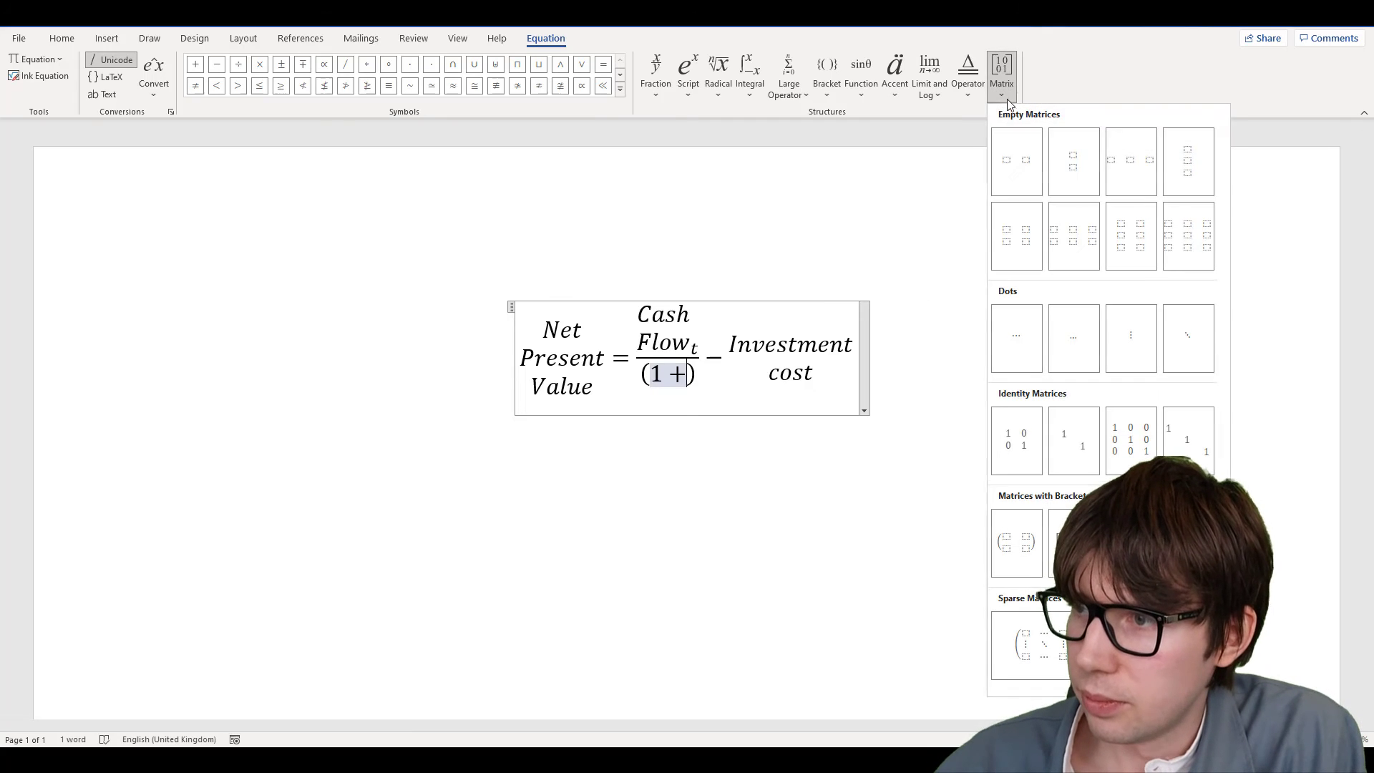
left_click(1085, 174)
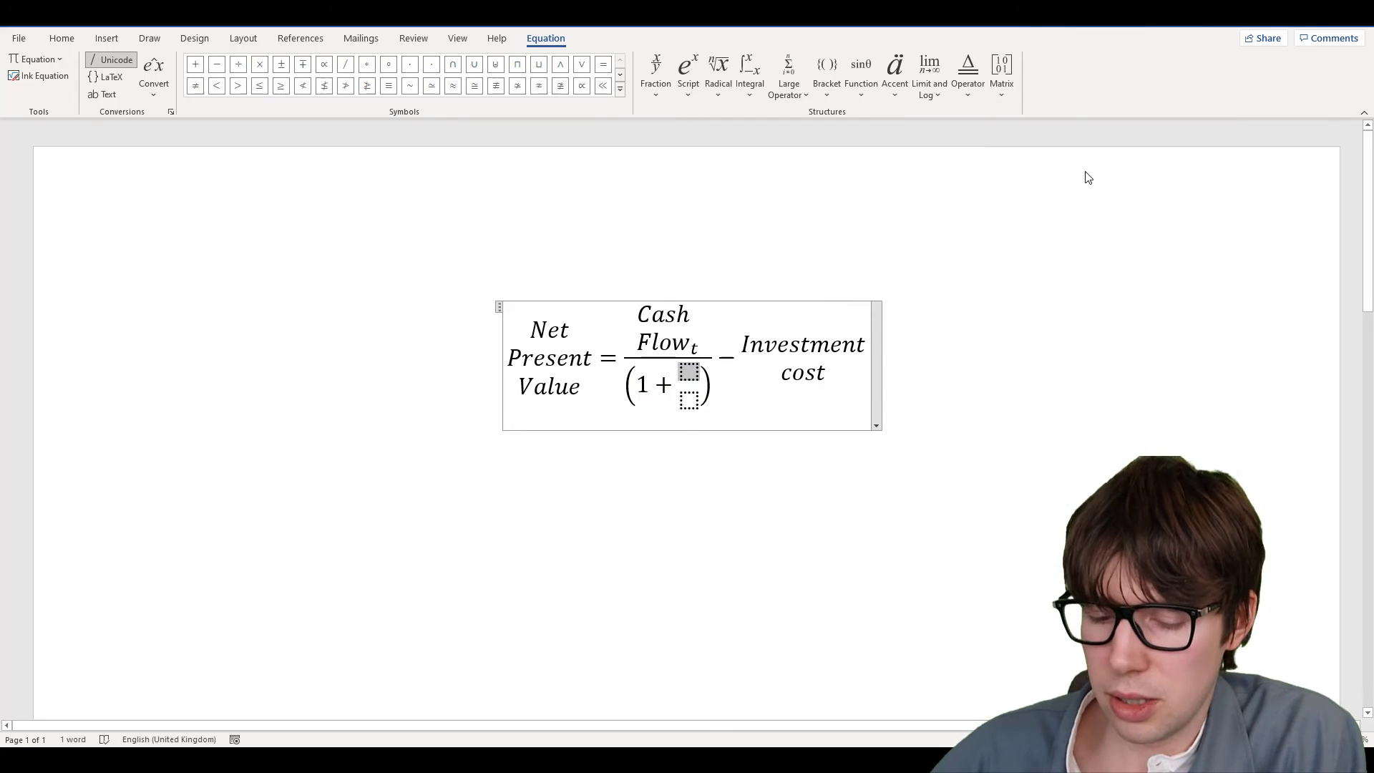
type("Discount ")
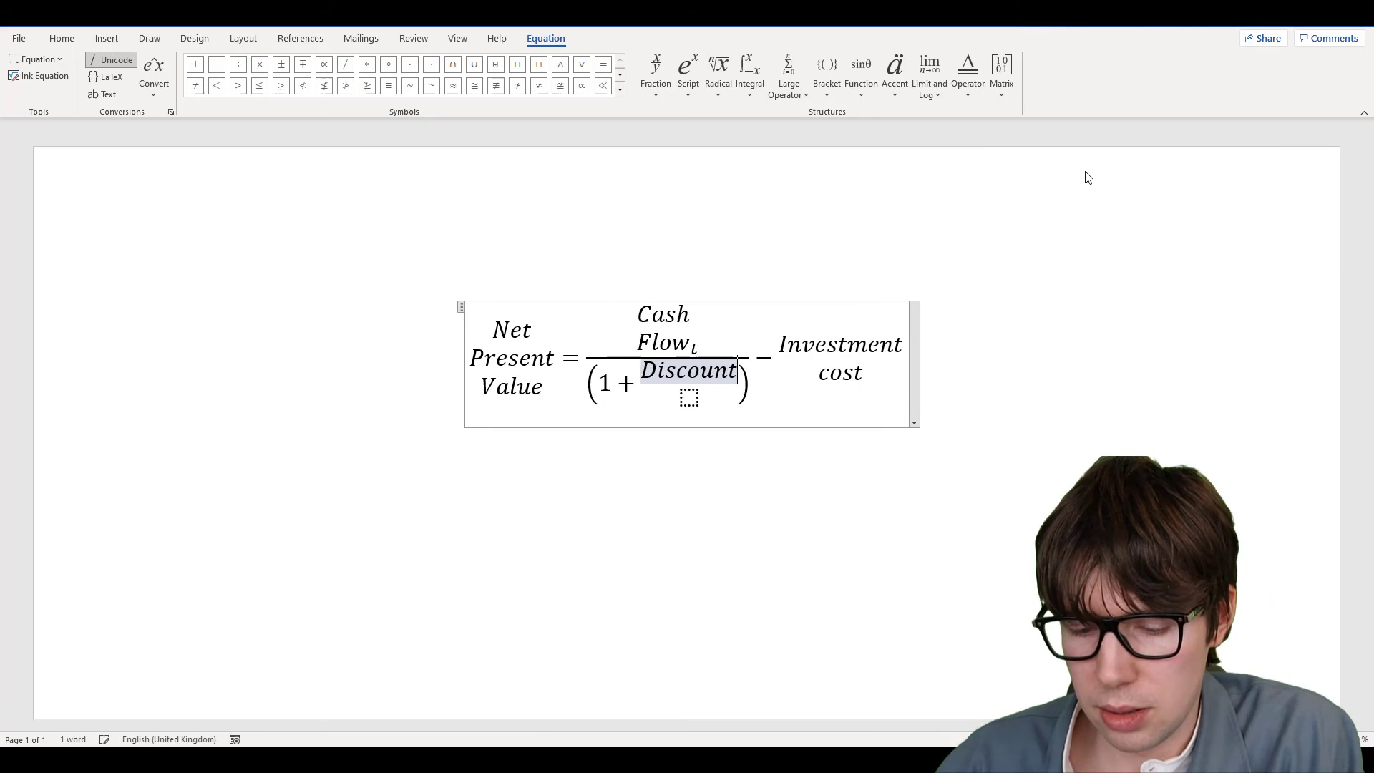
type("rate")
key("Right")
key("Right")
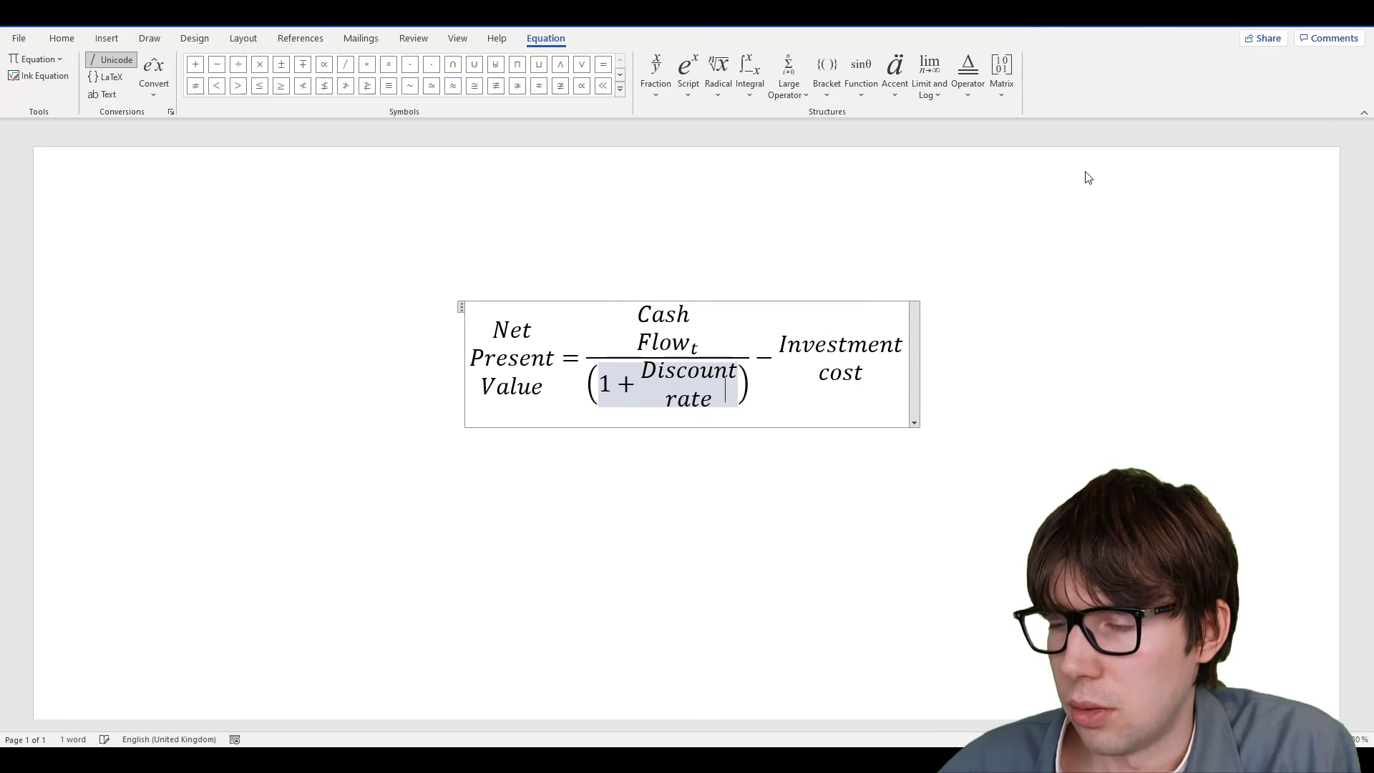
type("^t")
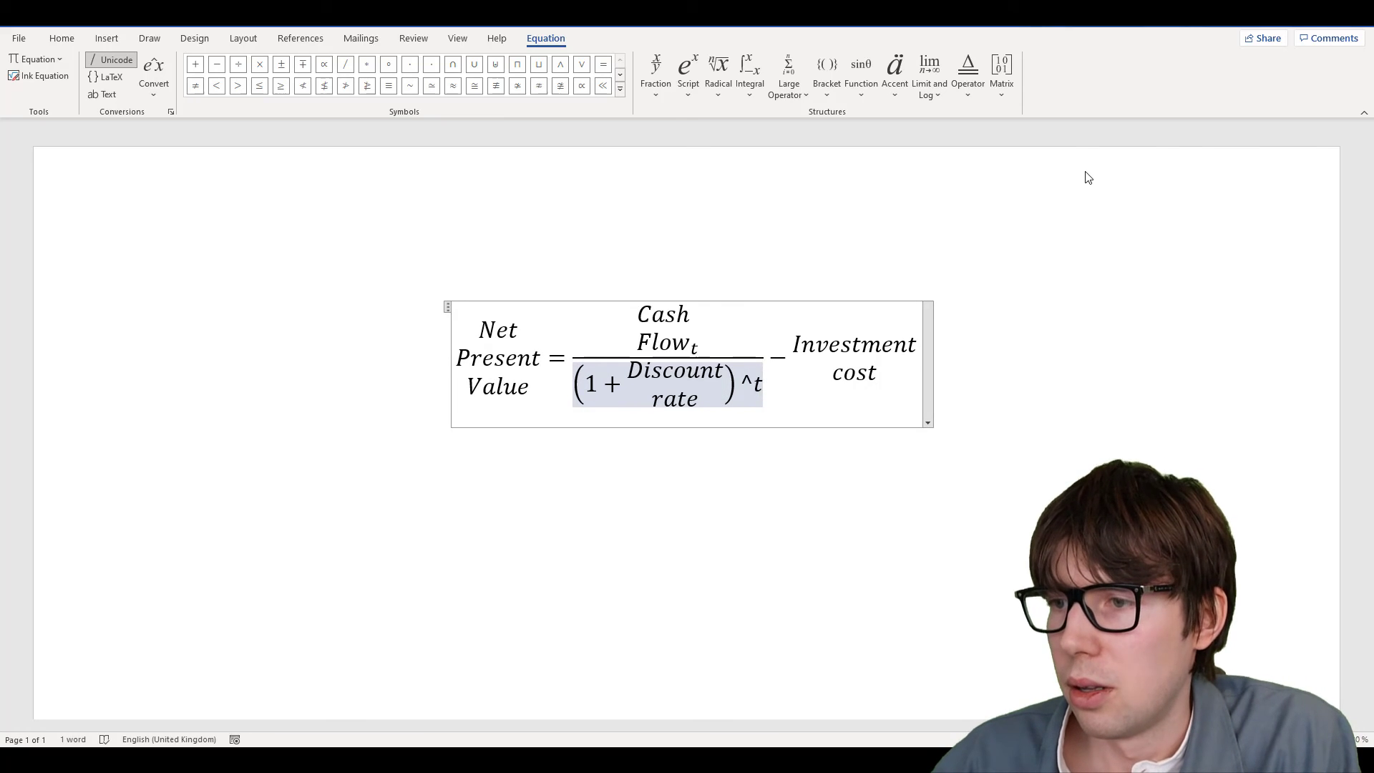
key("space")
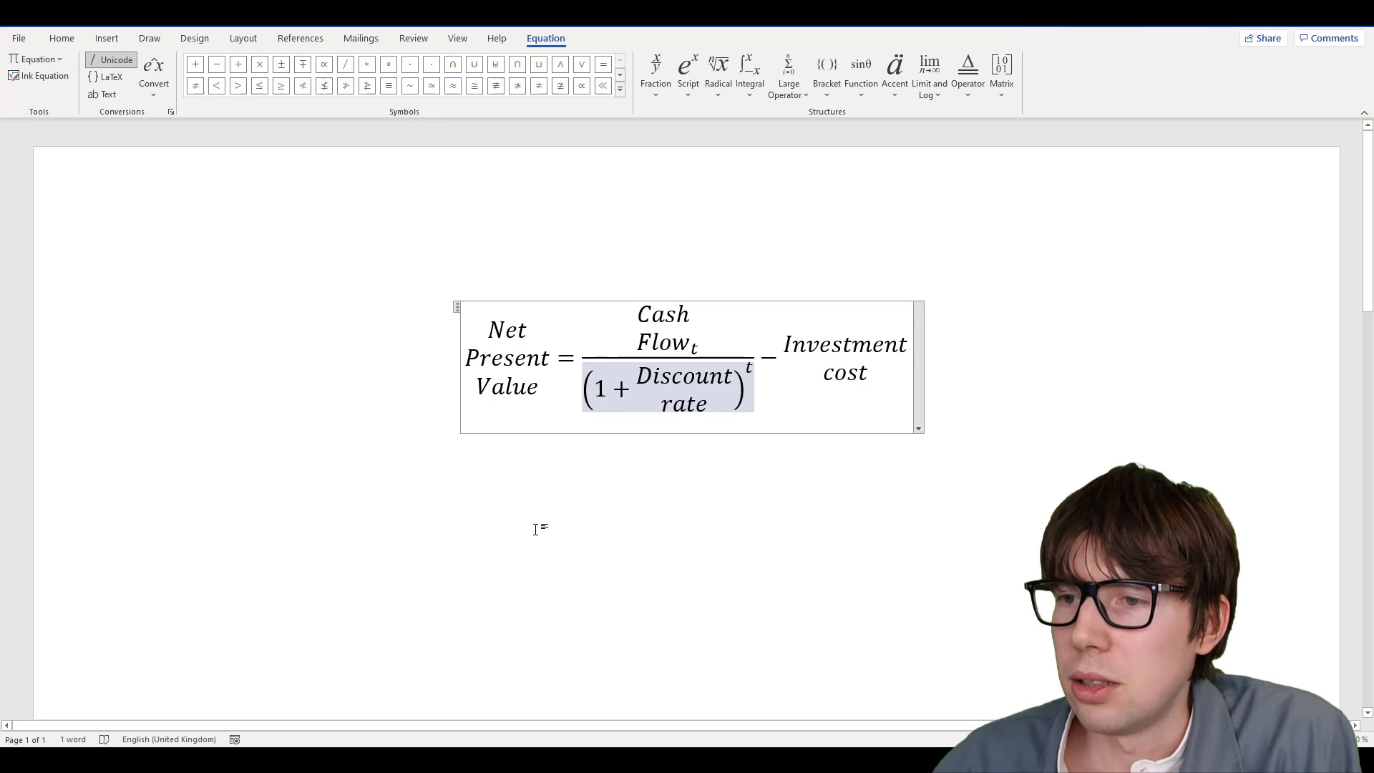
left_click(551, 464)
left_click(972, 380)
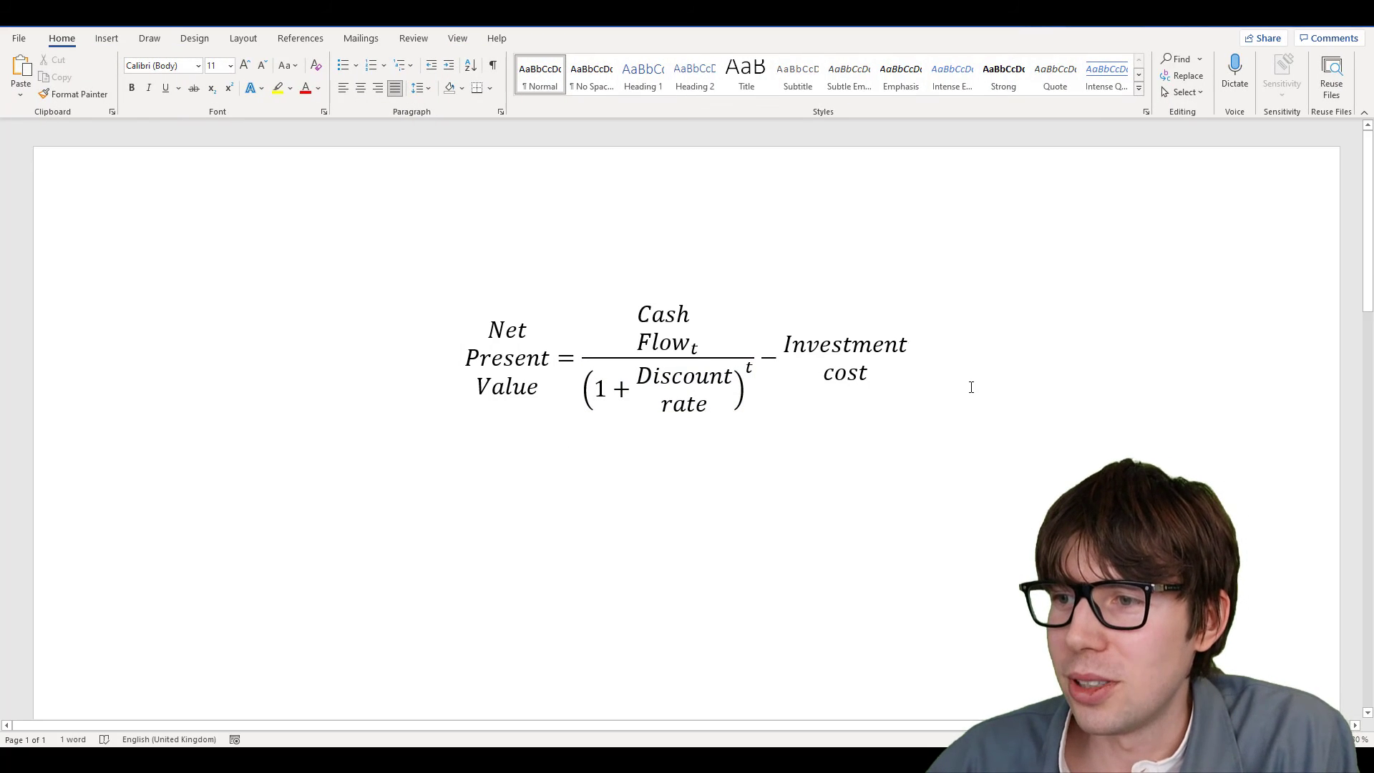
Start a LaTeX line below the equation reading \substack{\text{Net}\\
key("Return")
key("Return")
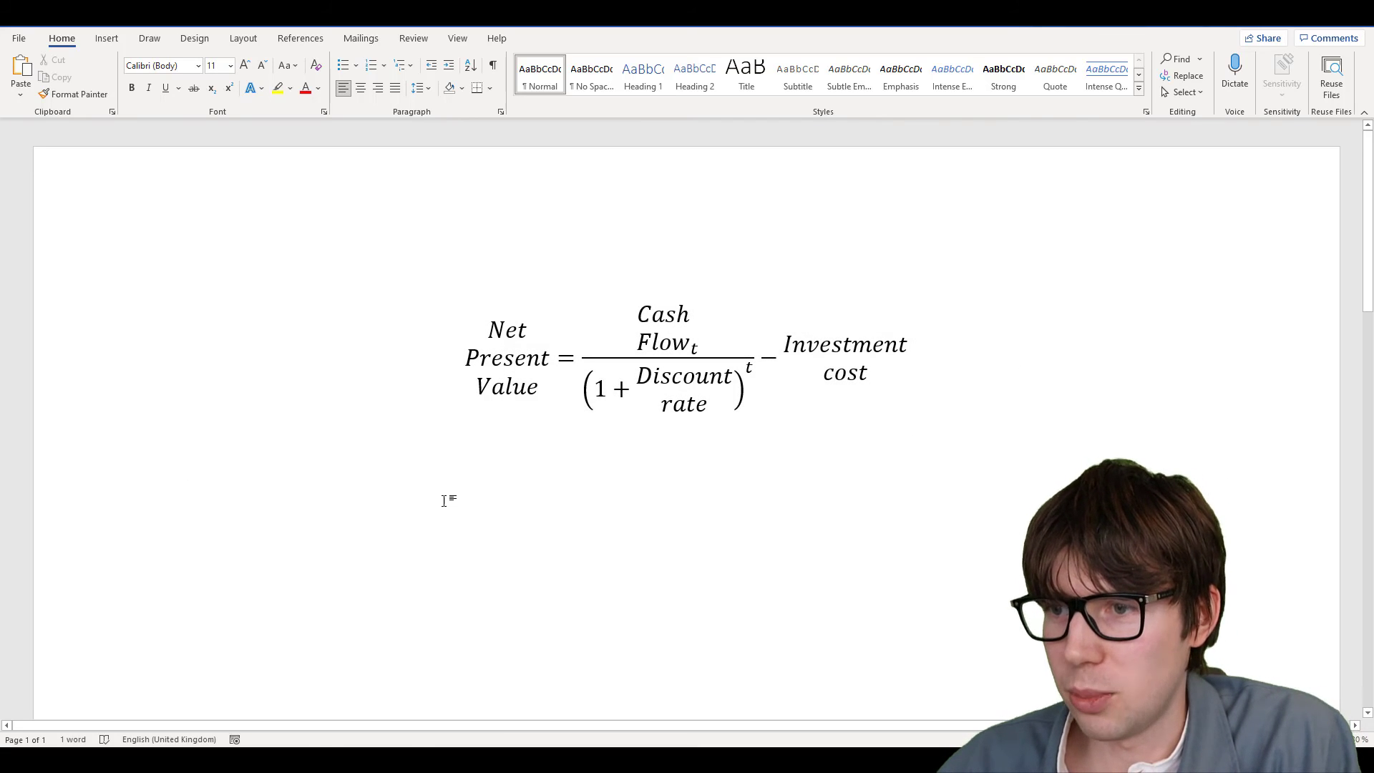
type("\\")
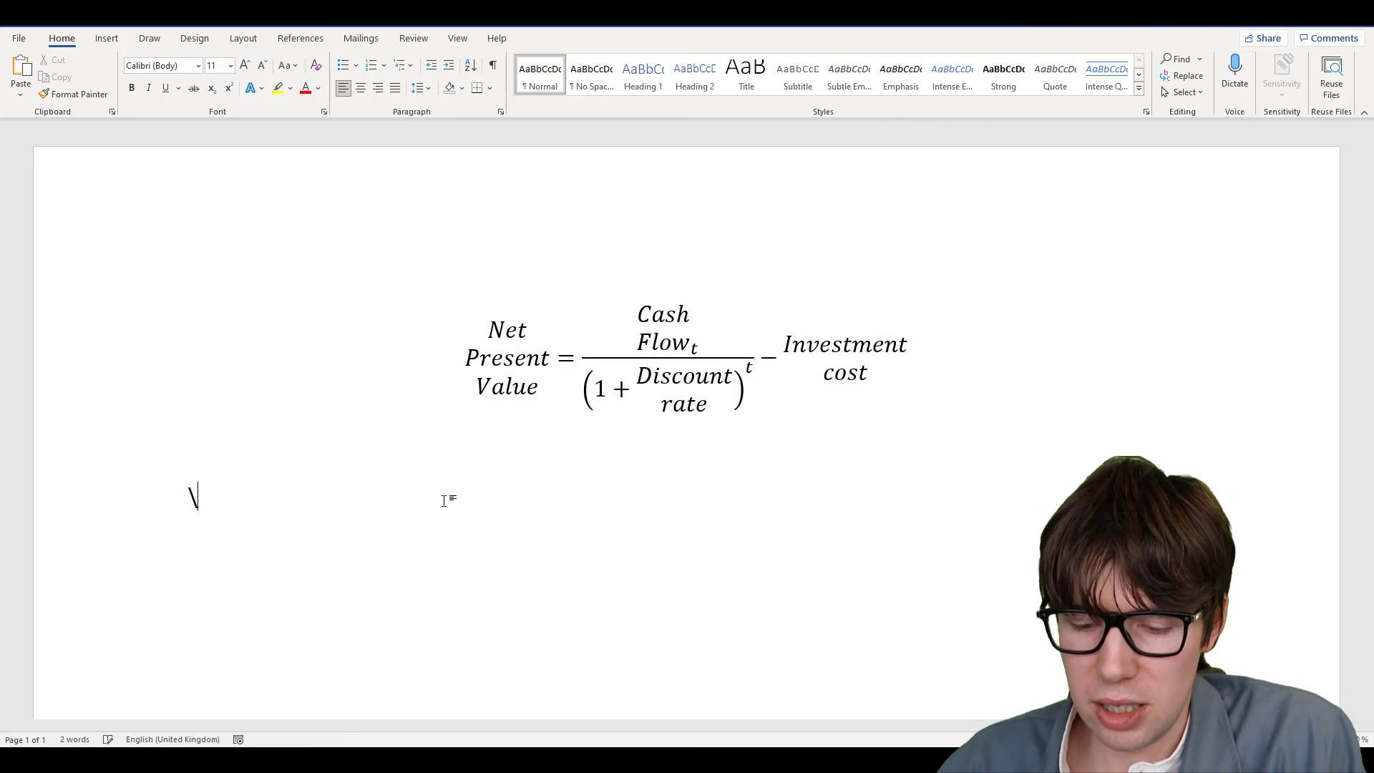
type("substack")
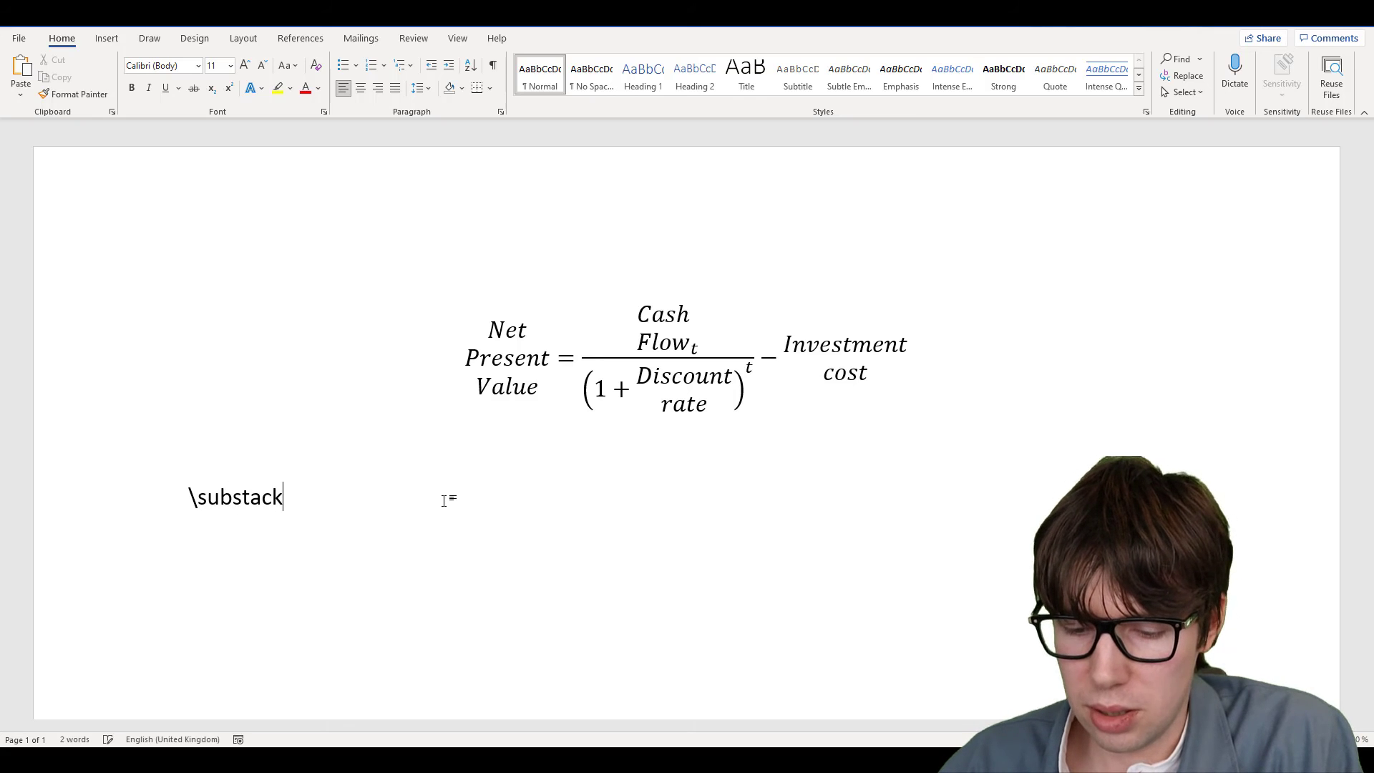
type("{}")
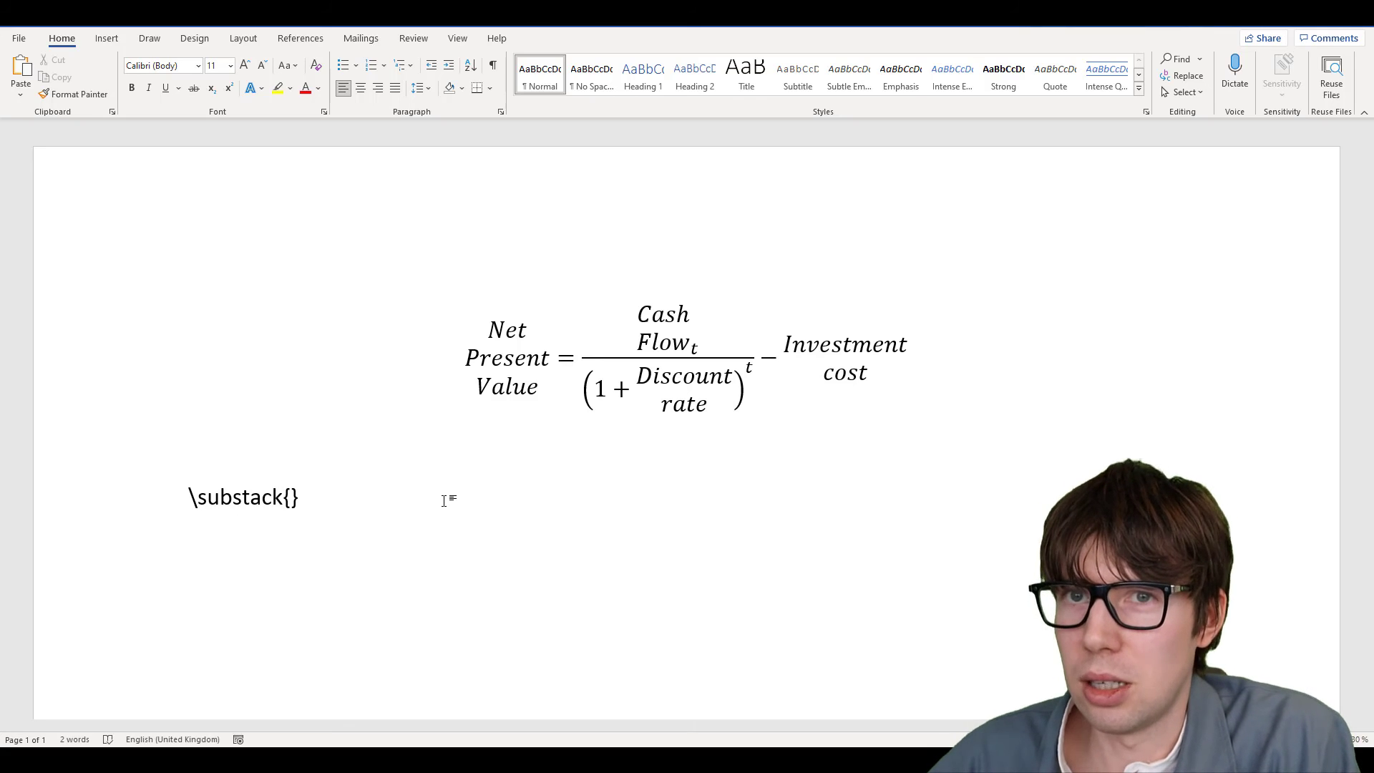
key("Left")
type("\\")
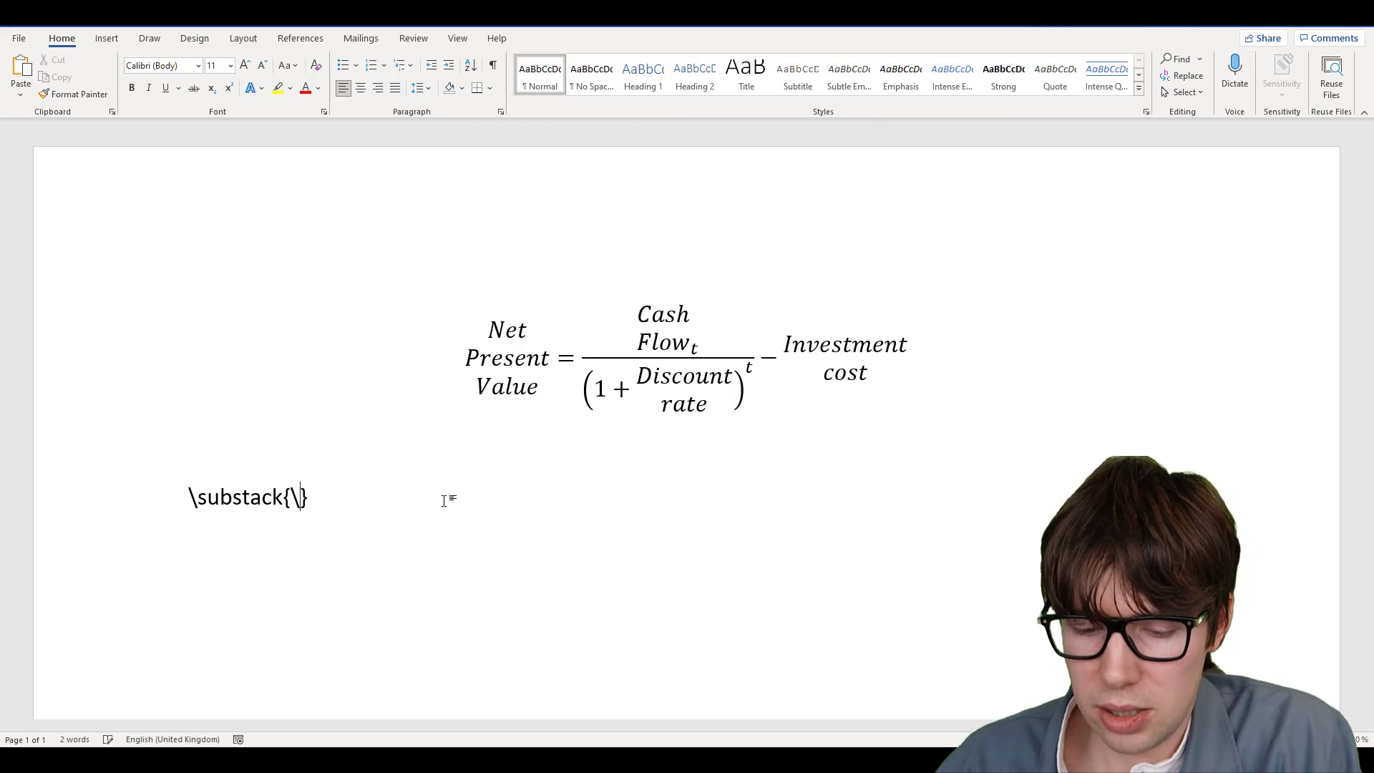
type("text")
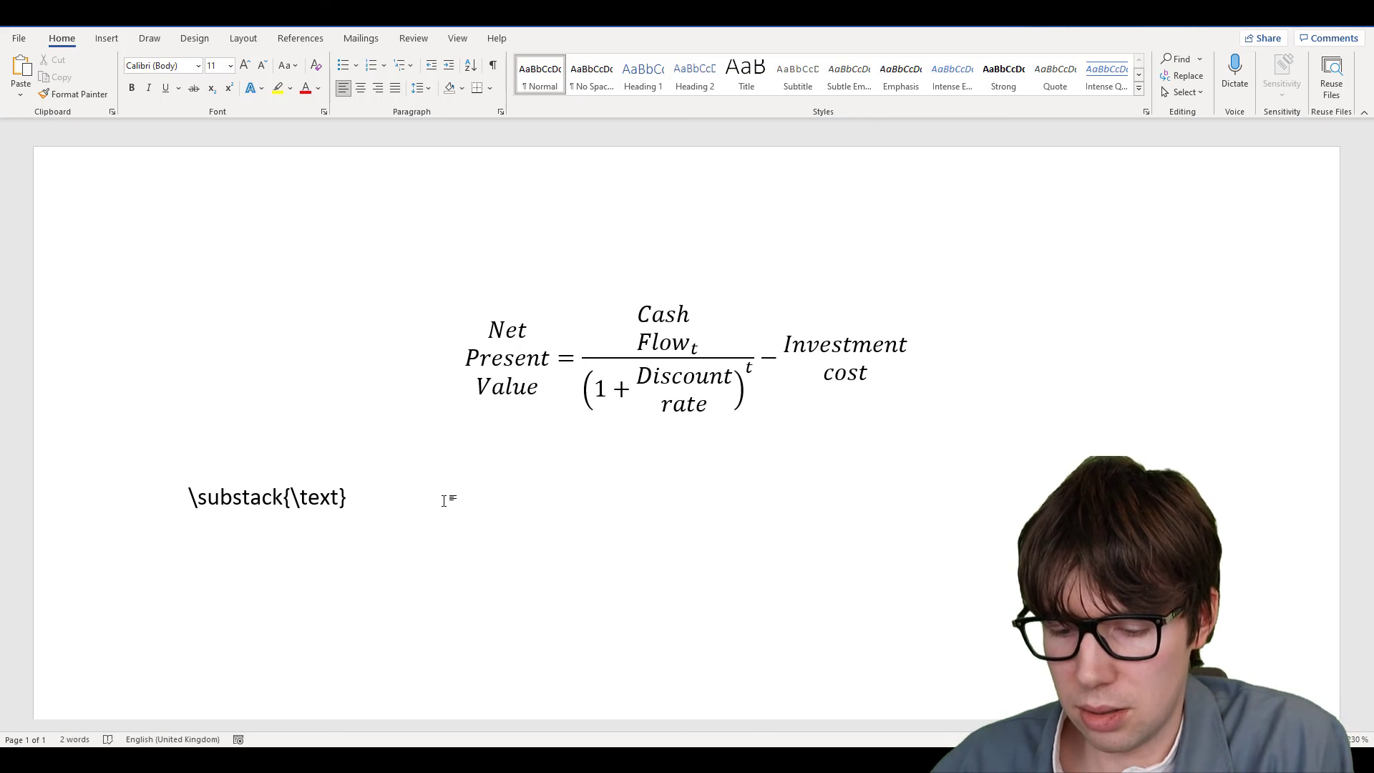
type("{}")
key("shift+Left")
key("shift+Left")
key("shift+Left")
key("shift+Left")
key("shift+Left")
key("shift+Left")
key("shift+Left")
key("ctrl+c")
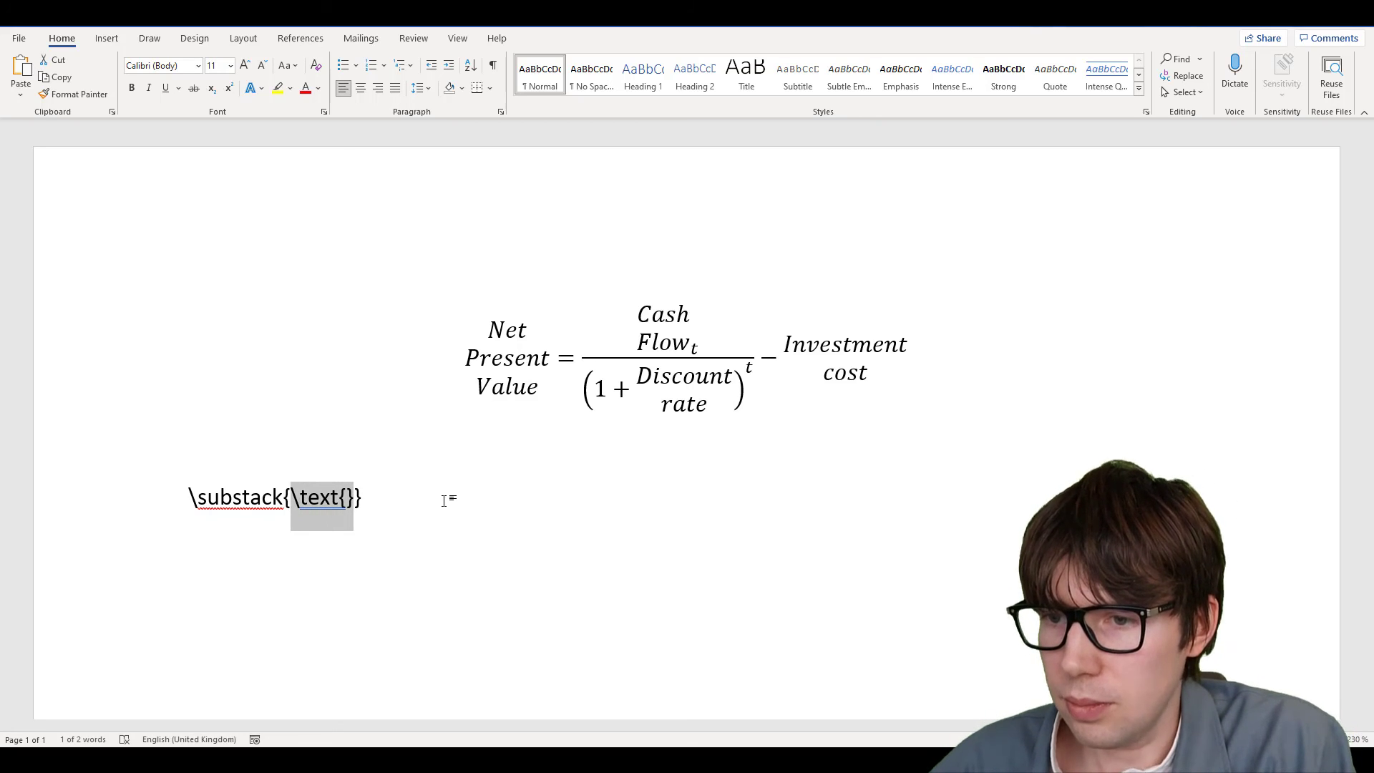
key("Right")
key("Left")
type("Net}")
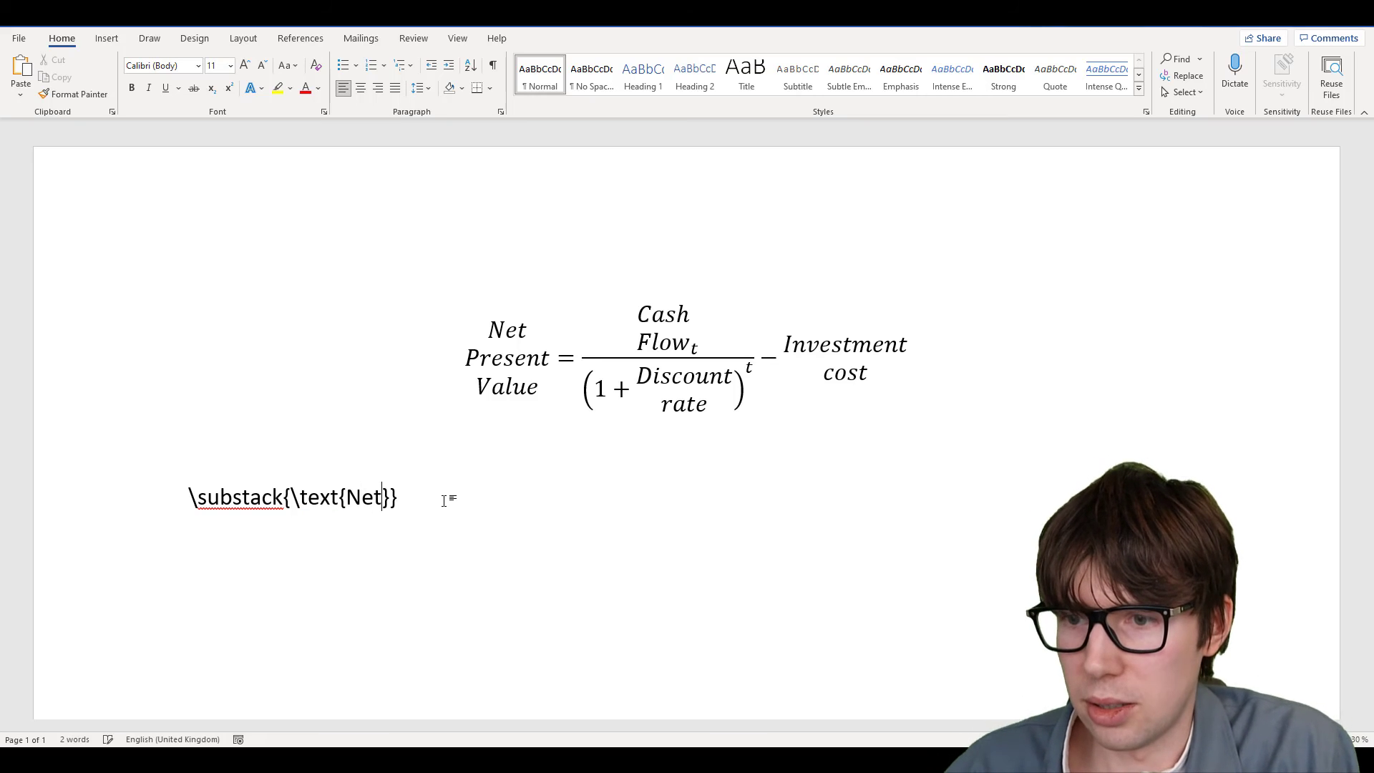
type("\\\\")
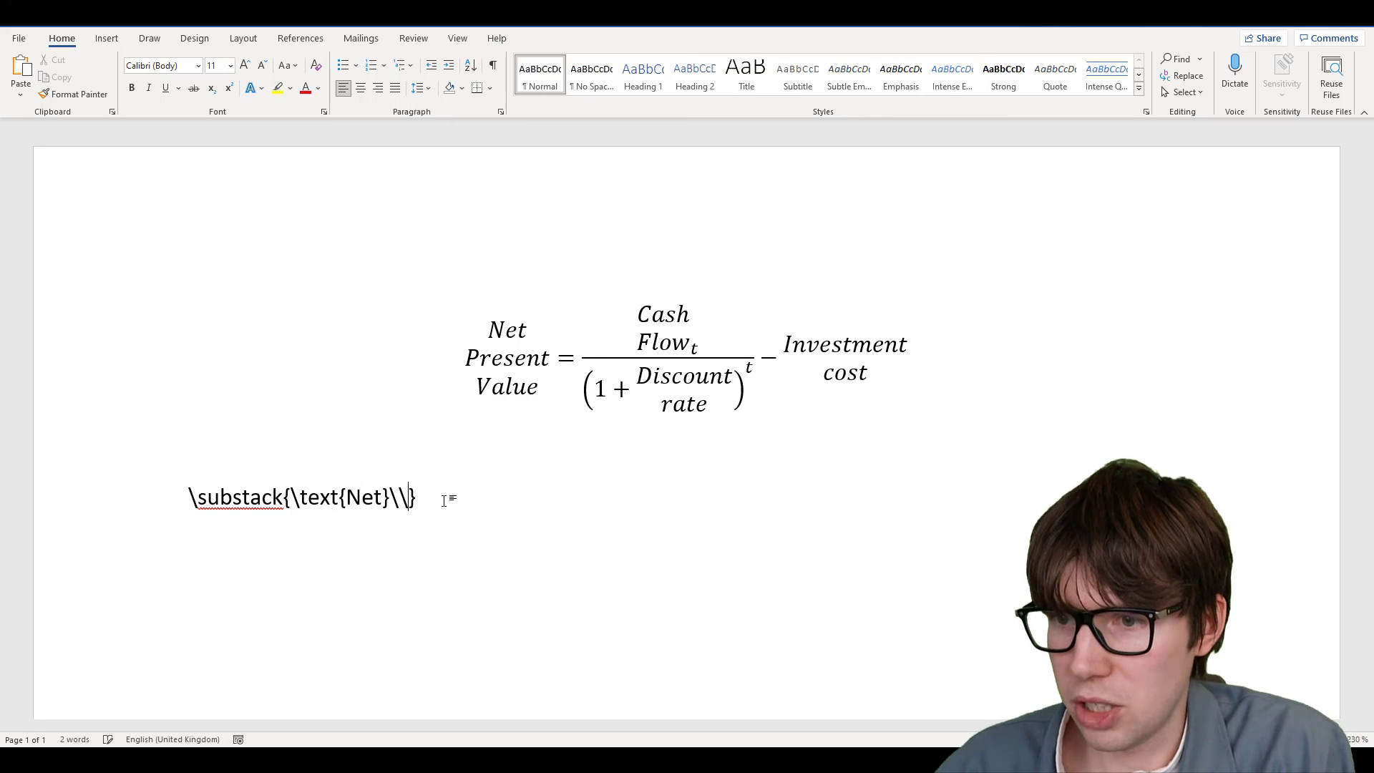
Add \text{Present}\\ and \text{Value} to the \substack line
key("ctrl+v")
key("Left")
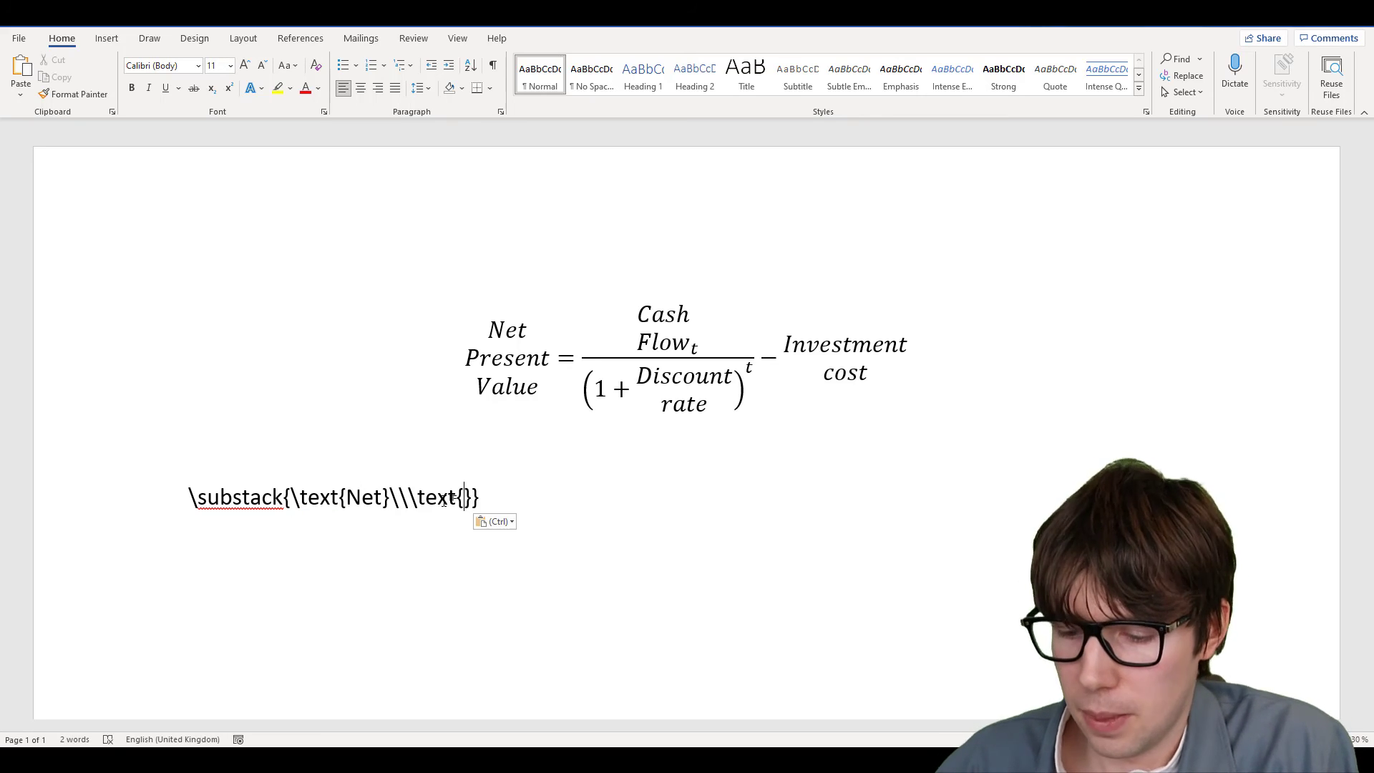
type("Present")
key("Right")
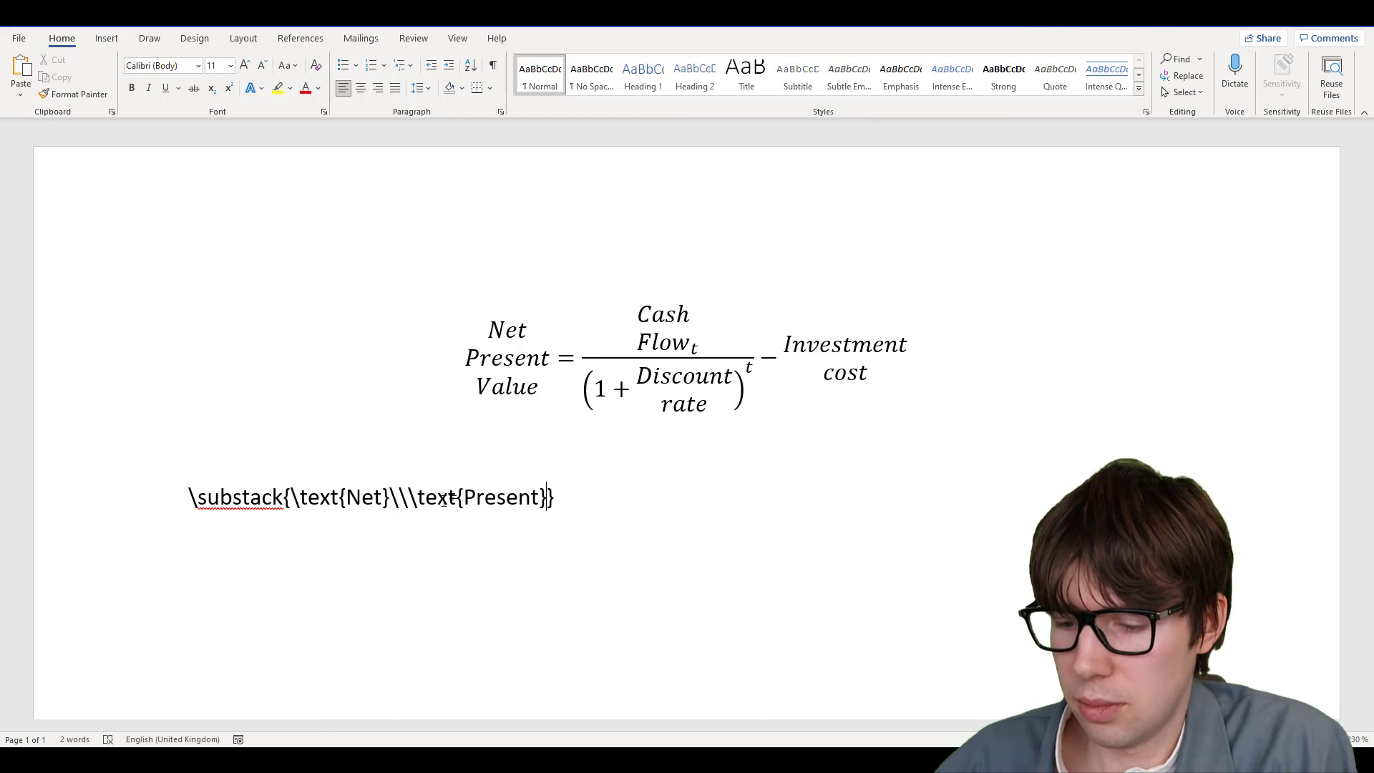
type("\\\\")
key("ctrl+v")
key("Left")
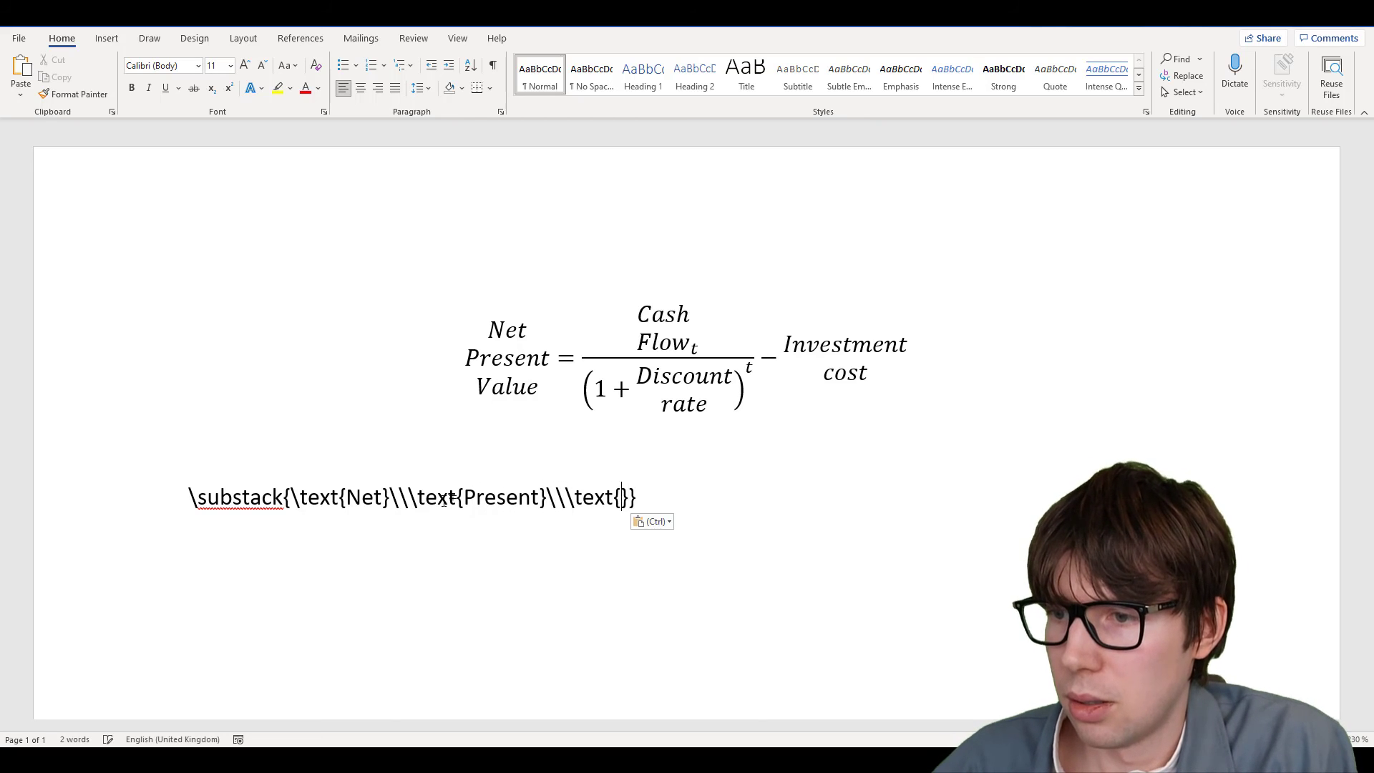
type("Value")
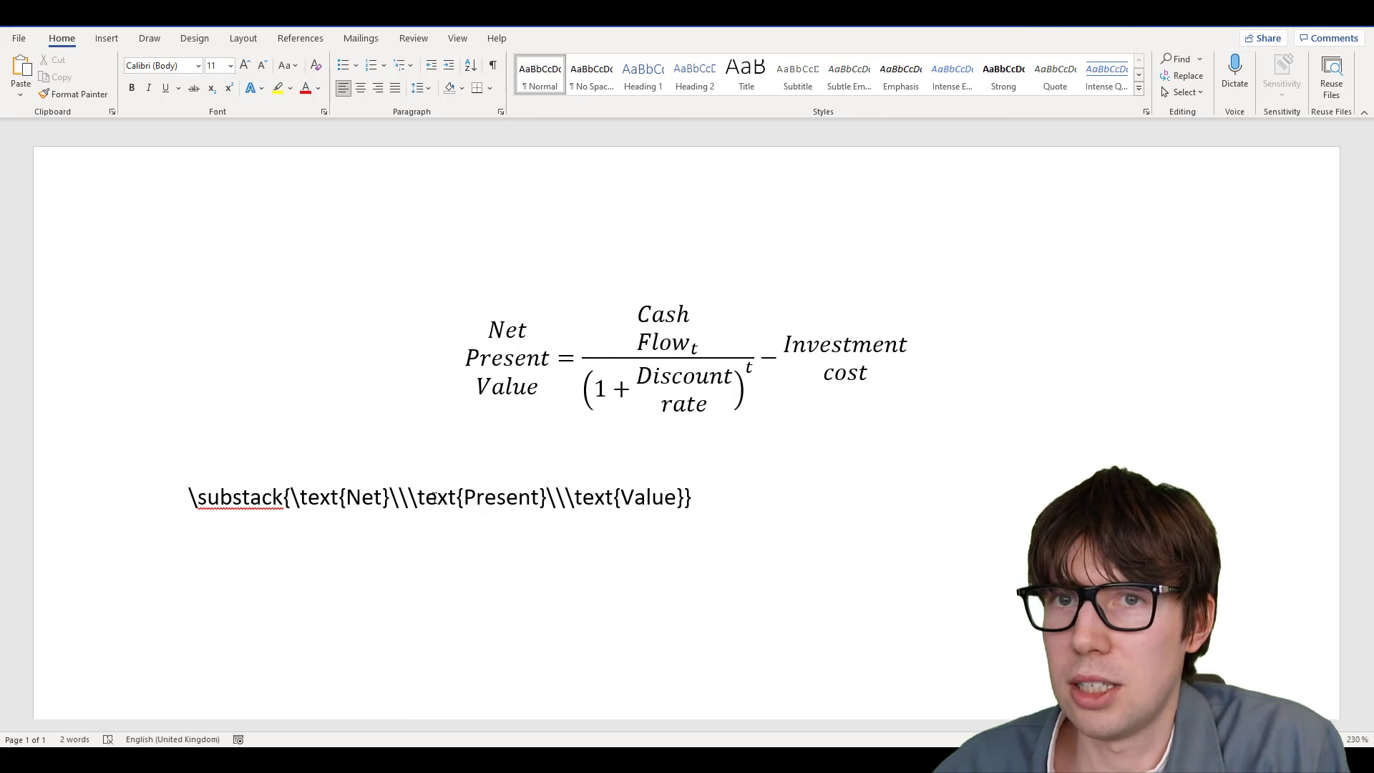
Compare with the equation's stacked term, then delete the whole LaTeX line
left_click_drag(484, 337, 528, 390)
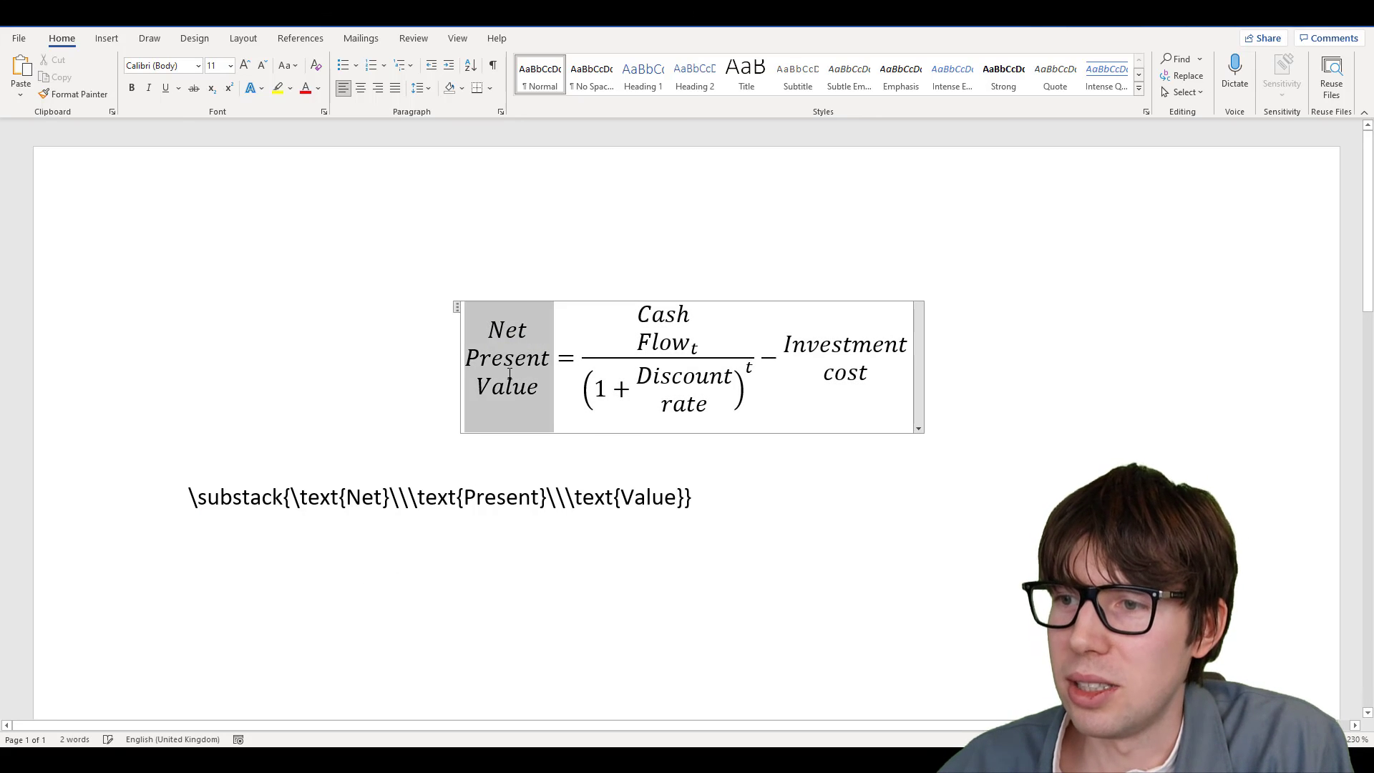
left_click(699, 499)
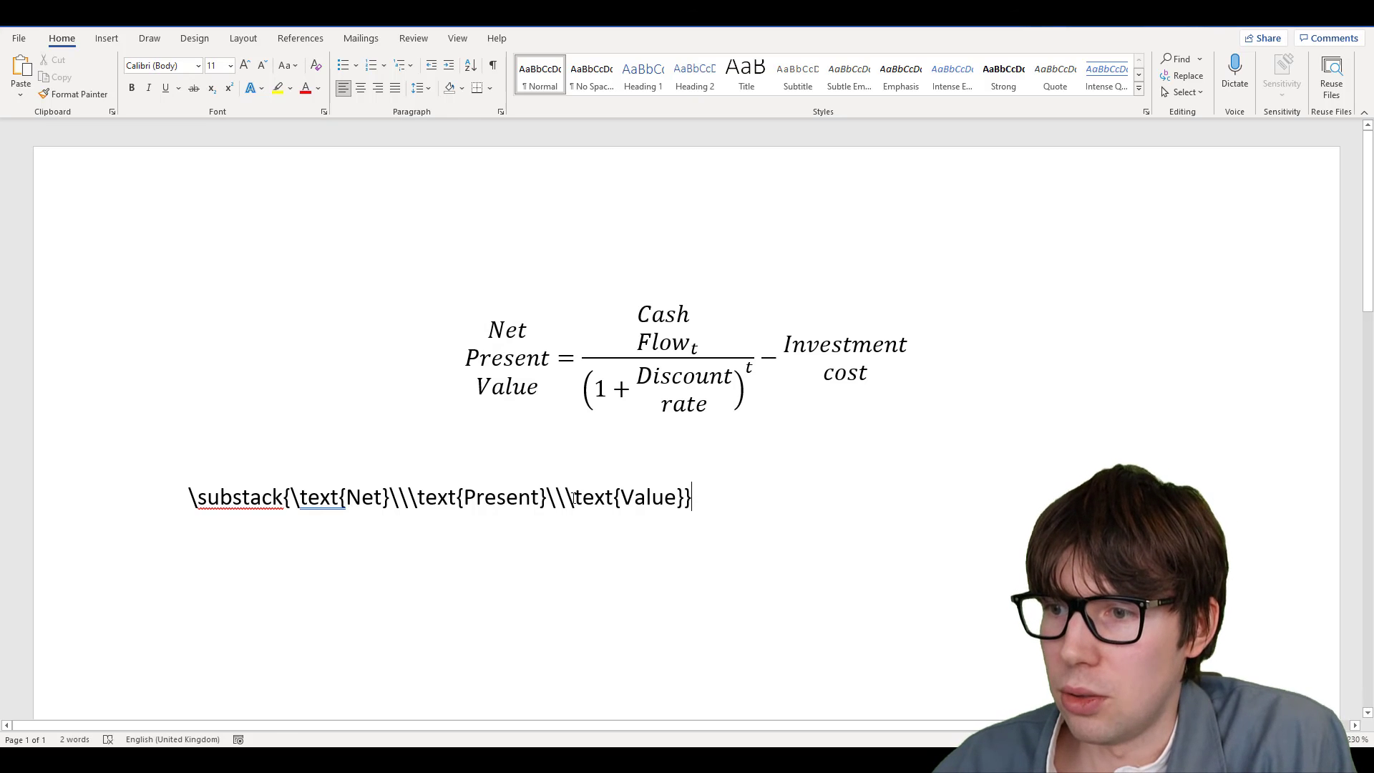
left_click_drag(698, 499, 173, 499)
key("BackSpace")
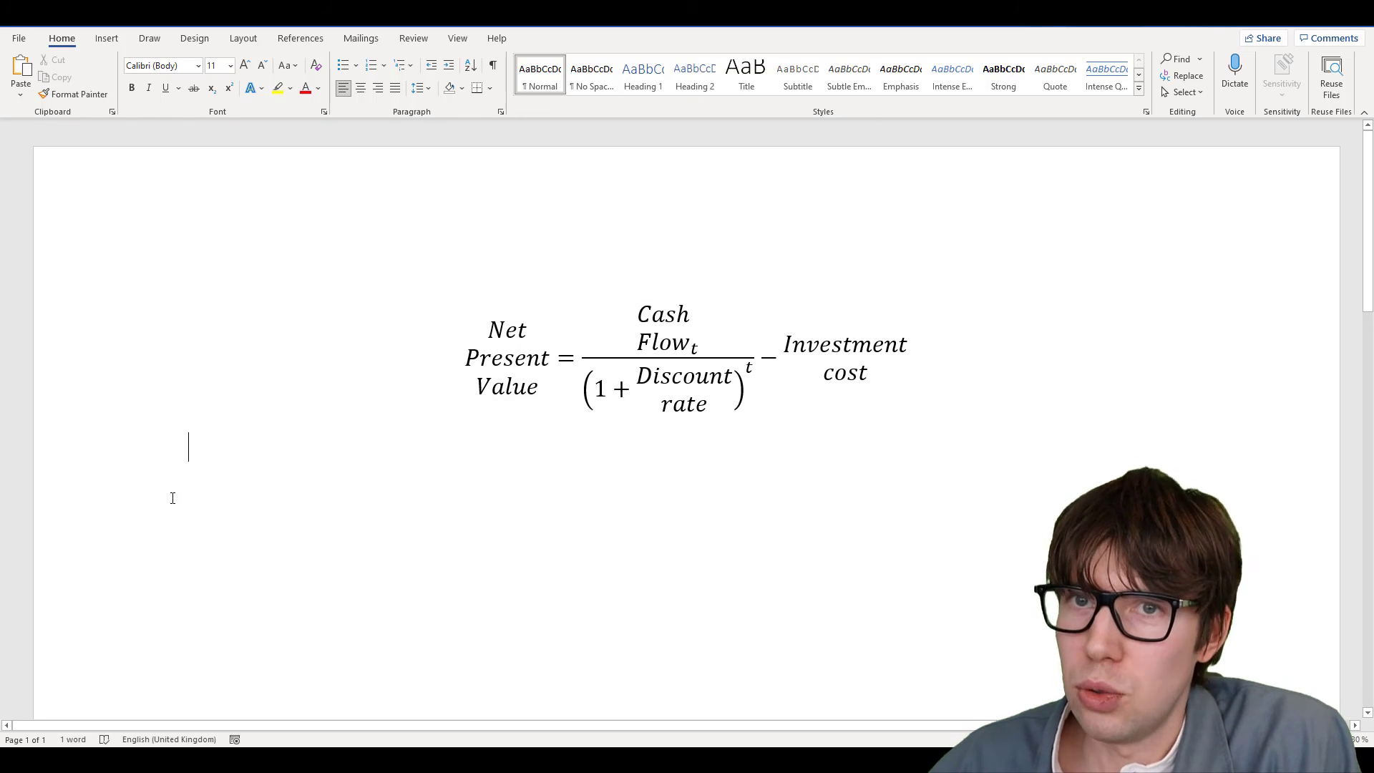
Insert a second equation with a blank line above, type y=a+b+c+d, and trim it to y =
key("alt+n")
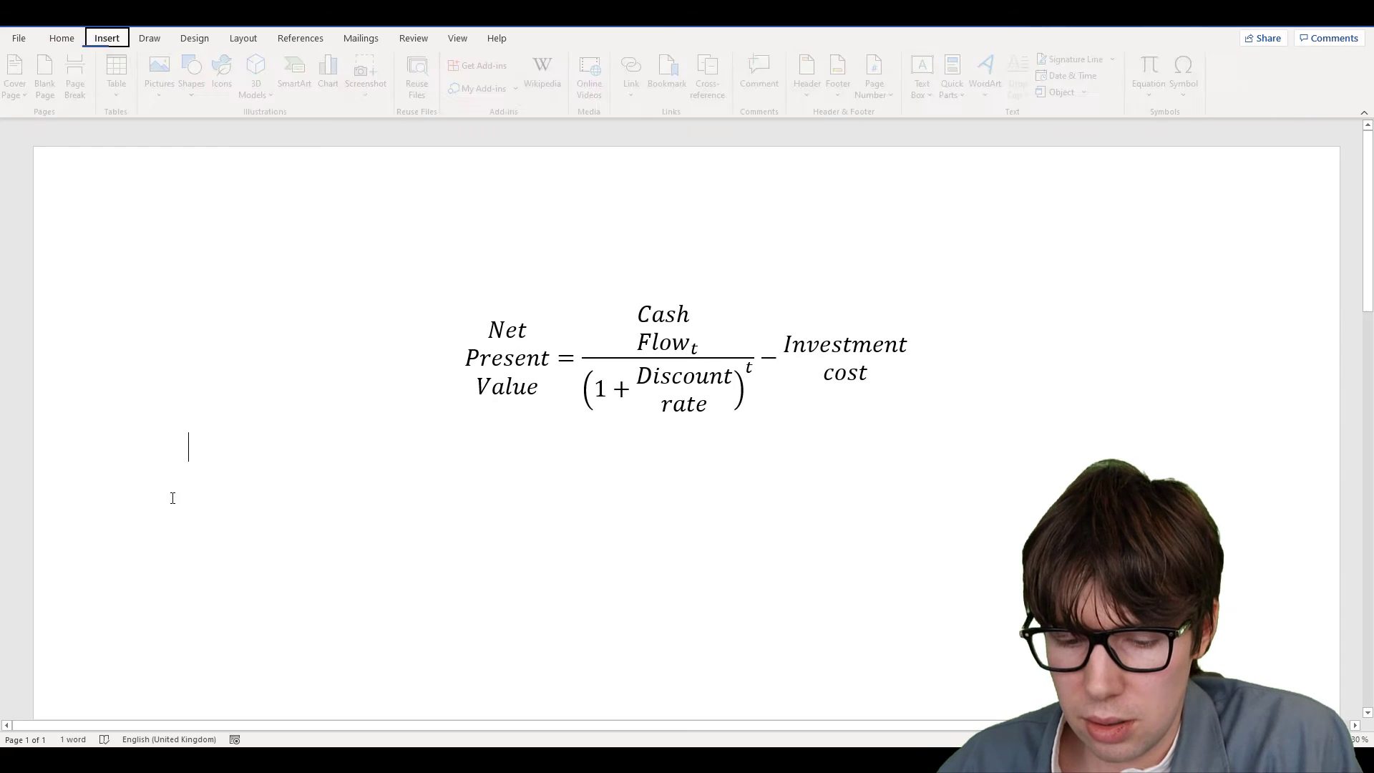
key("e")
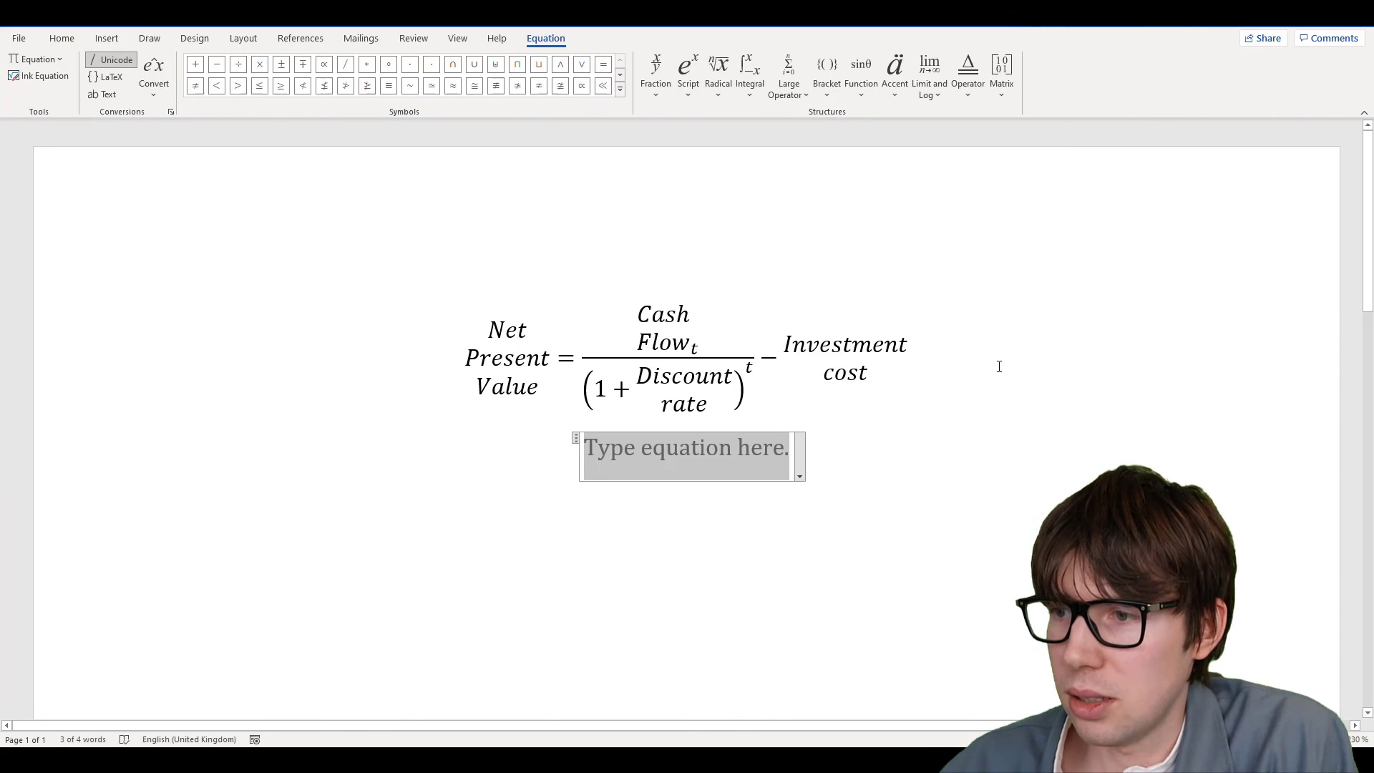
key("Left")
key("Return")
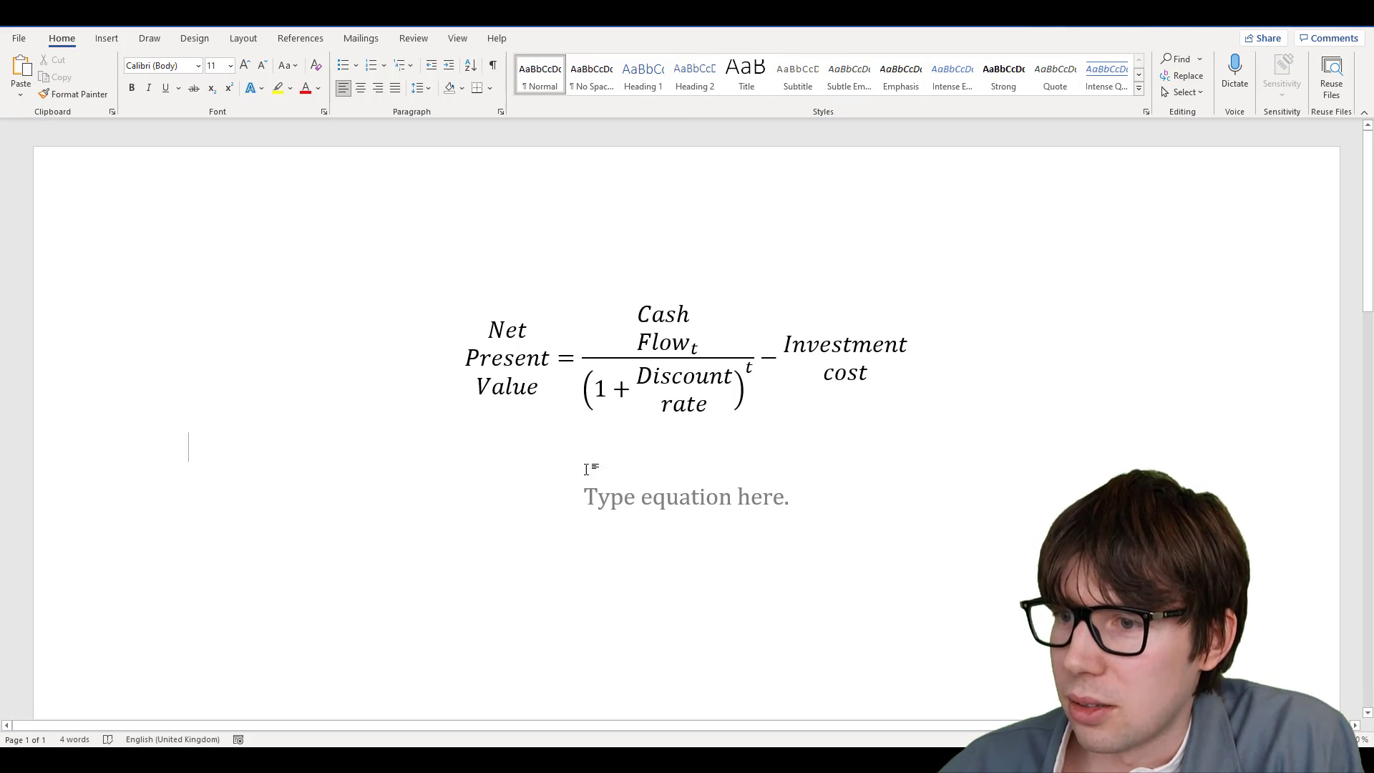
left_click(619, 505)
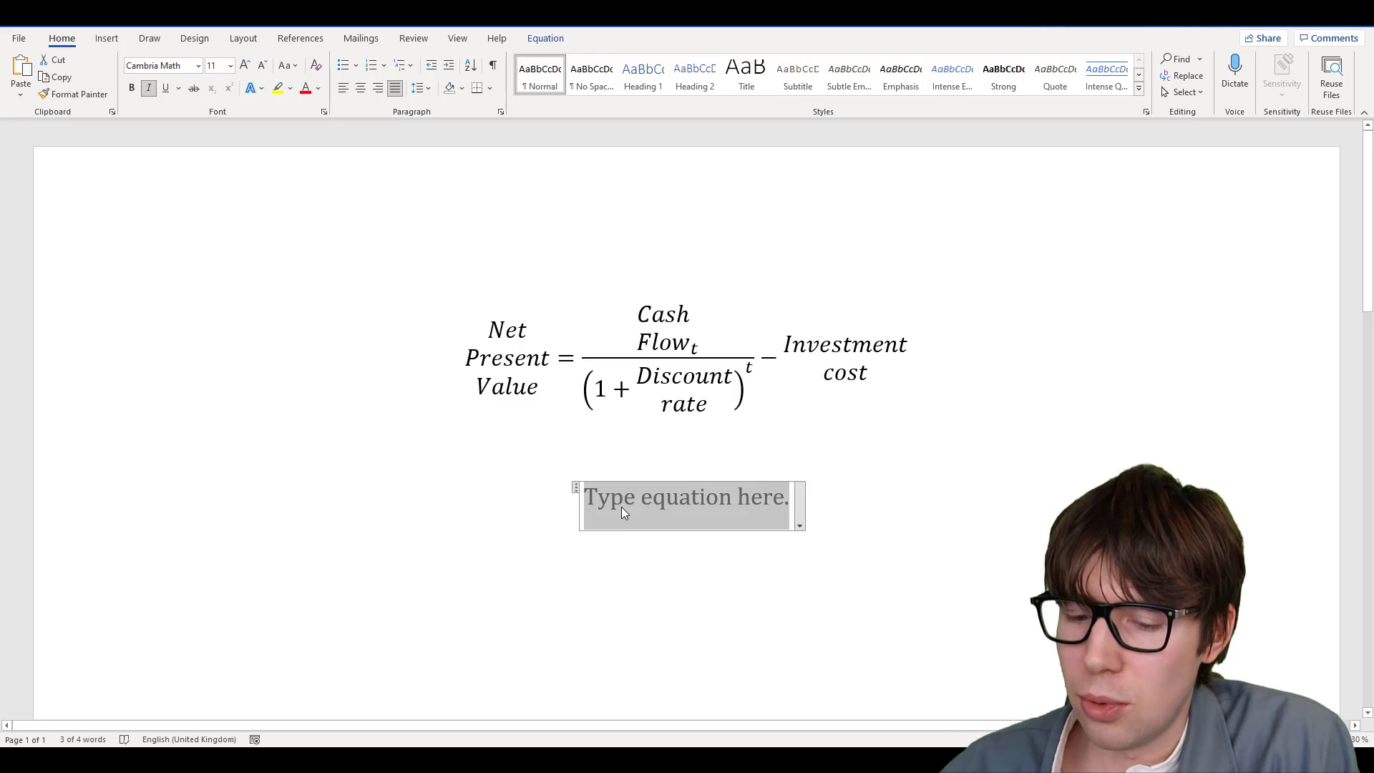
type("y=")
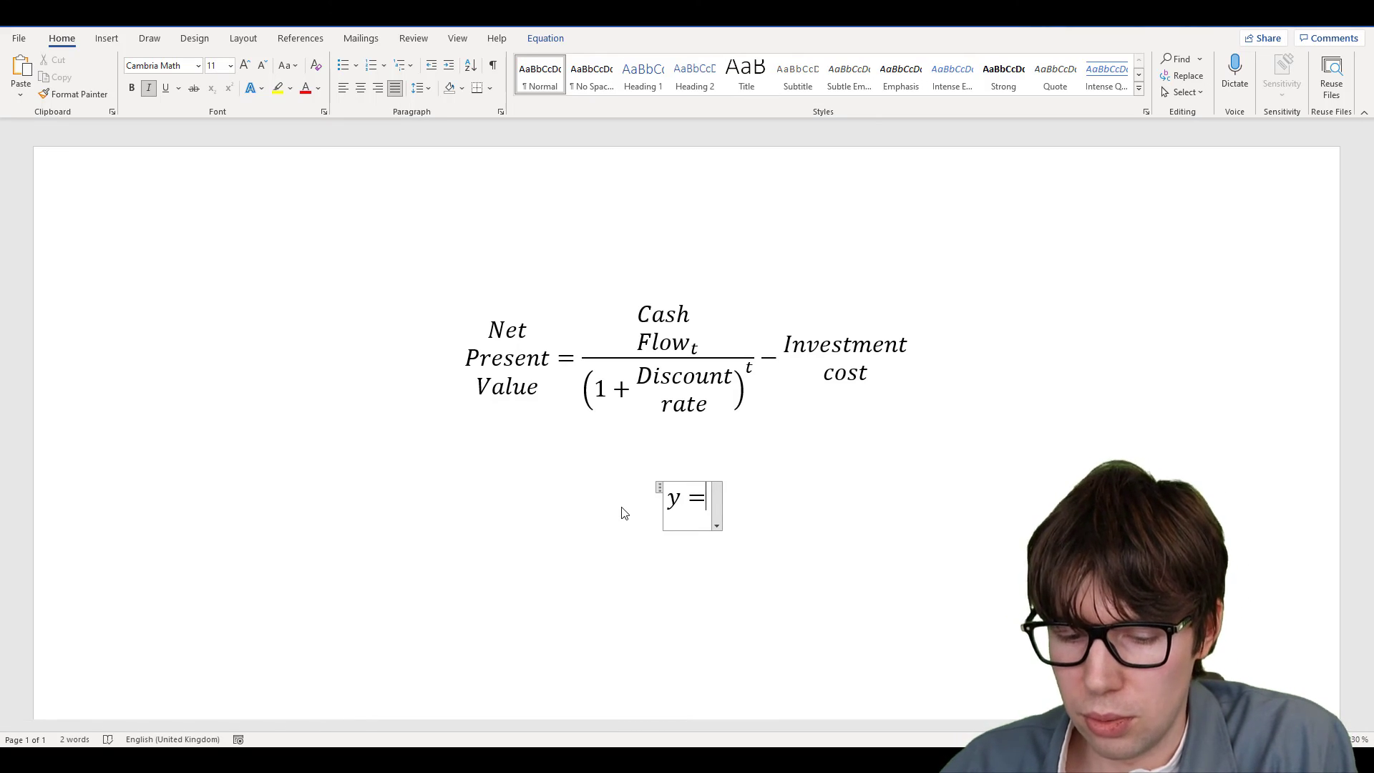
type("a")
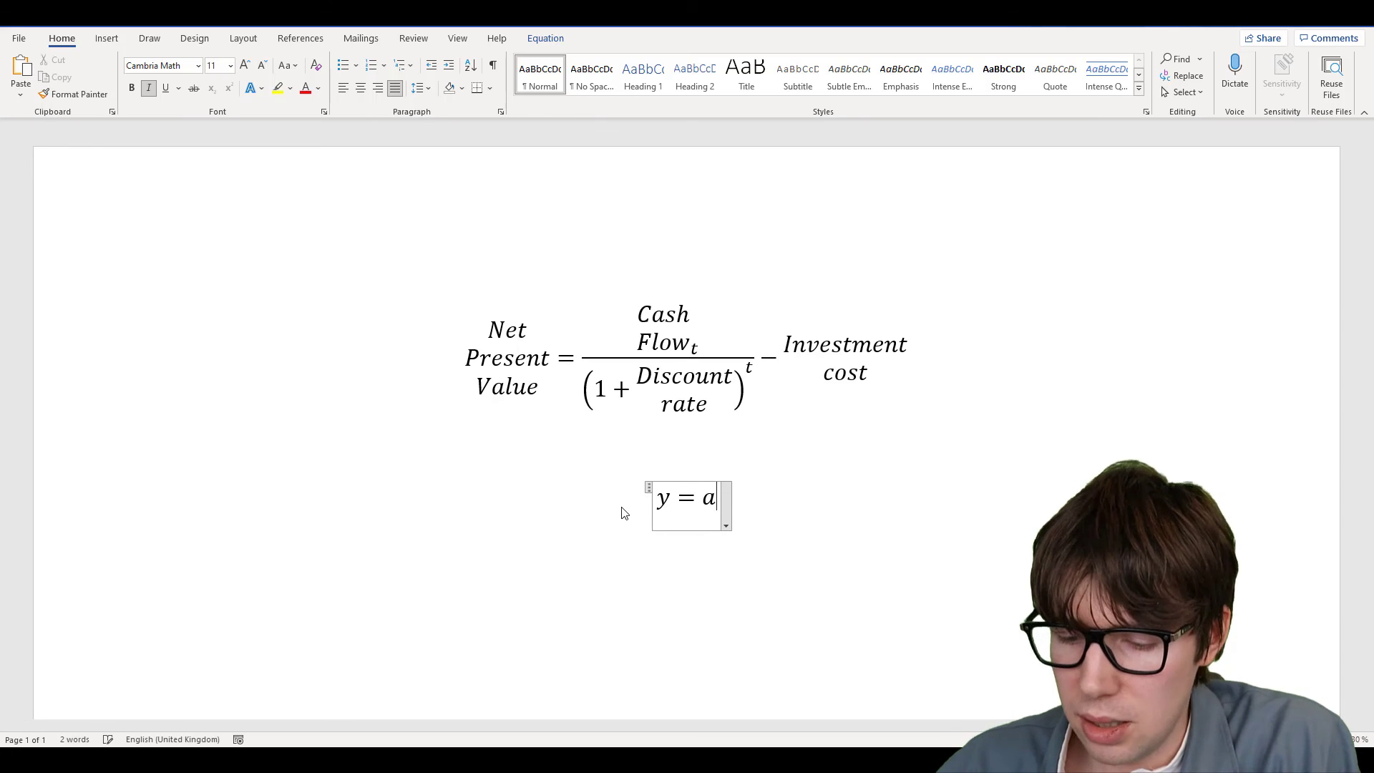
type("+b+c+d")
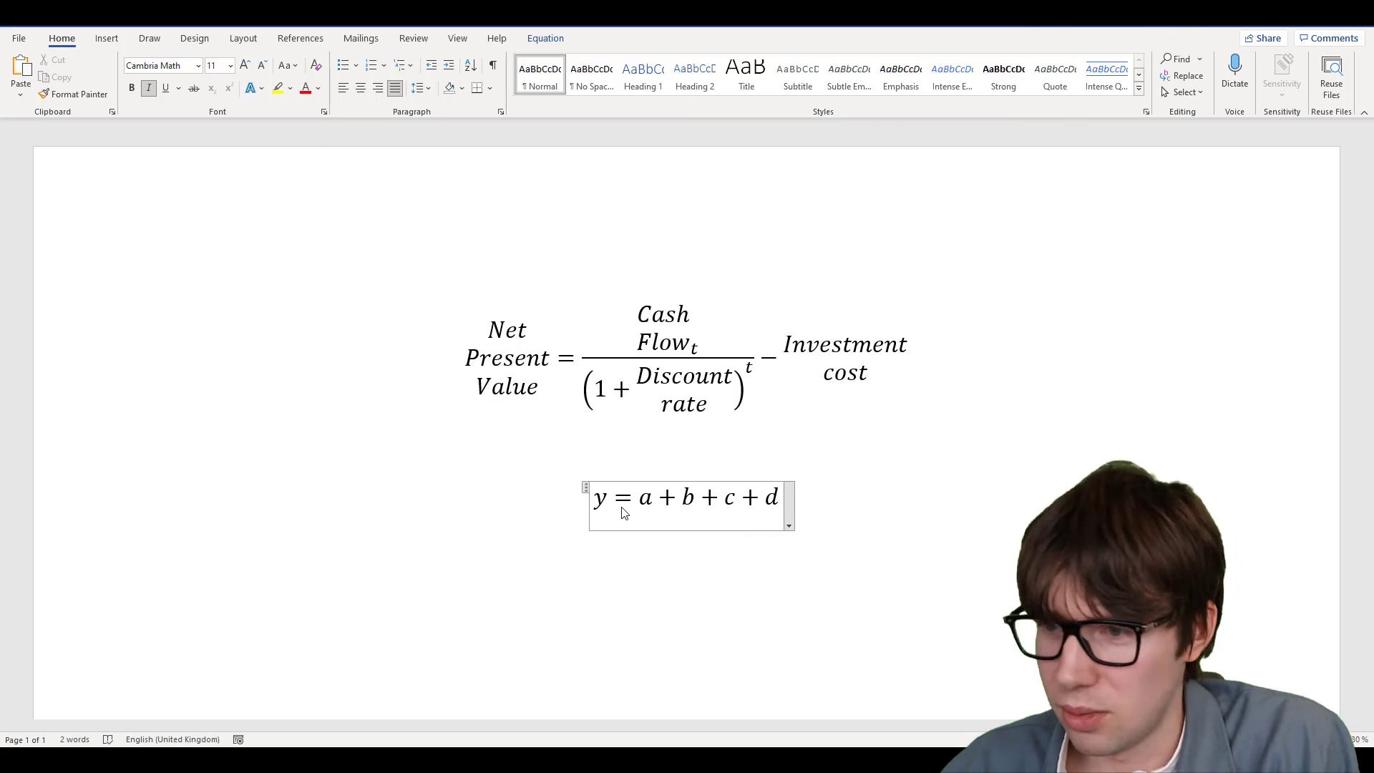
key("BackSpace")
key("BackSpace")
key("BackSpace")
key("BackSpace")
key("BackSpace")
key("BackSpace")
key("BackSpace")
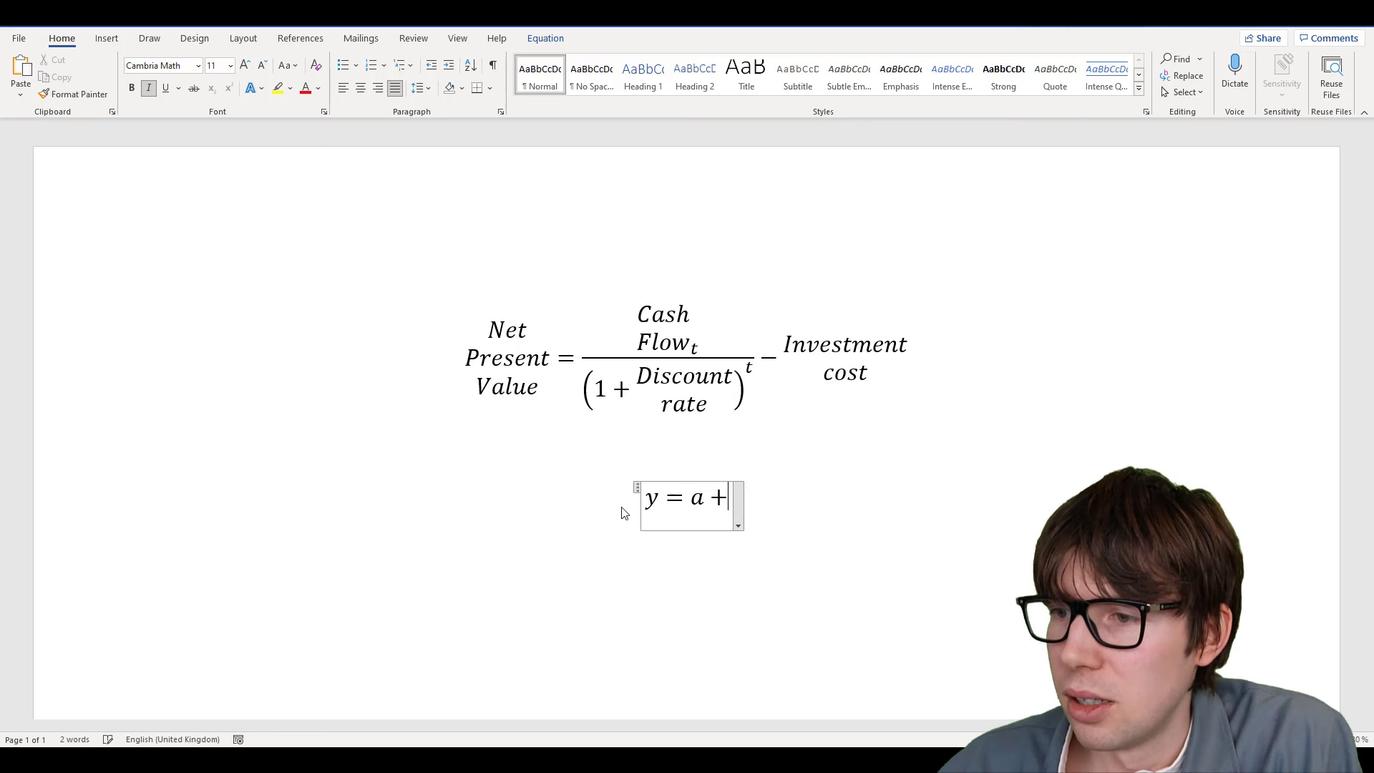
Delete 'y =' from the second equation and insert an empty 2×3 matrix in its place
left_click(545, 38)
key("BackSpace")
key("BackSpace")
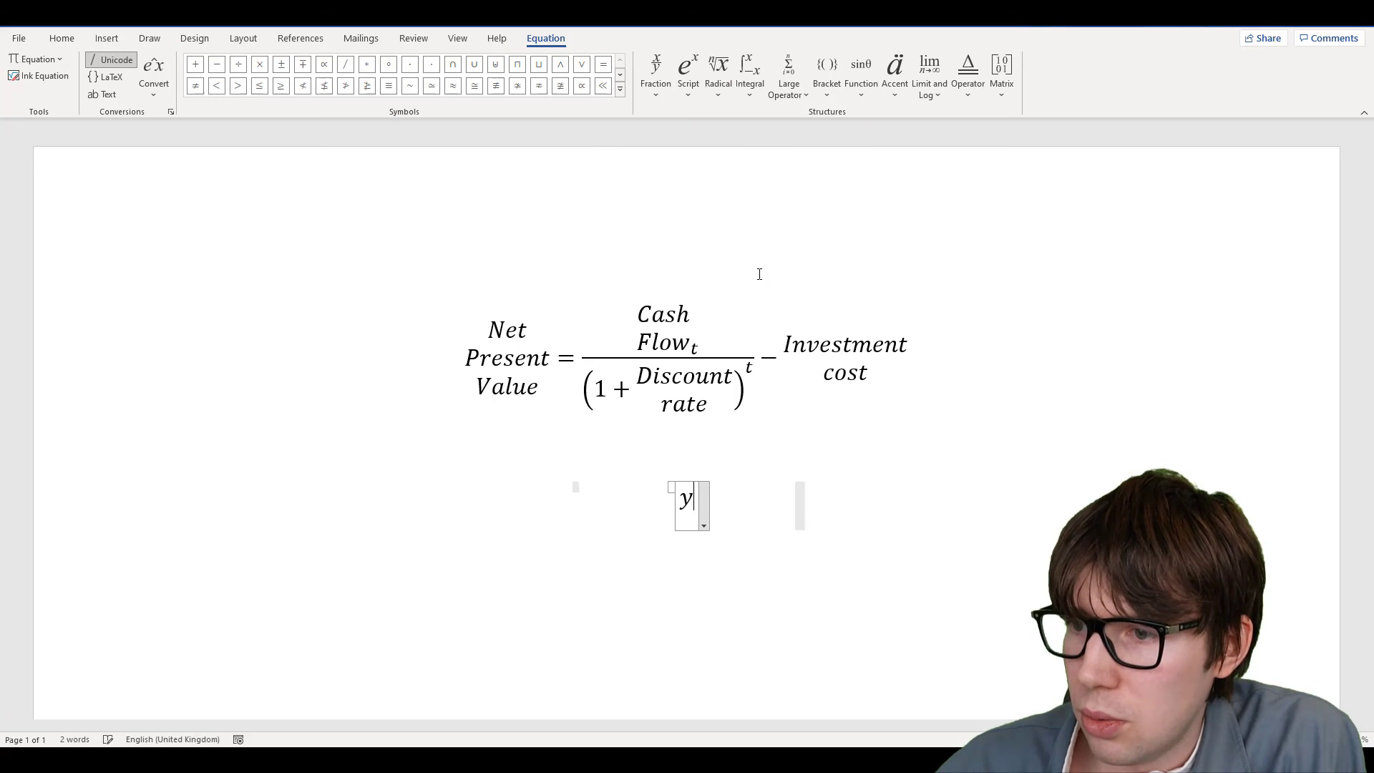
left_click(999, 92)
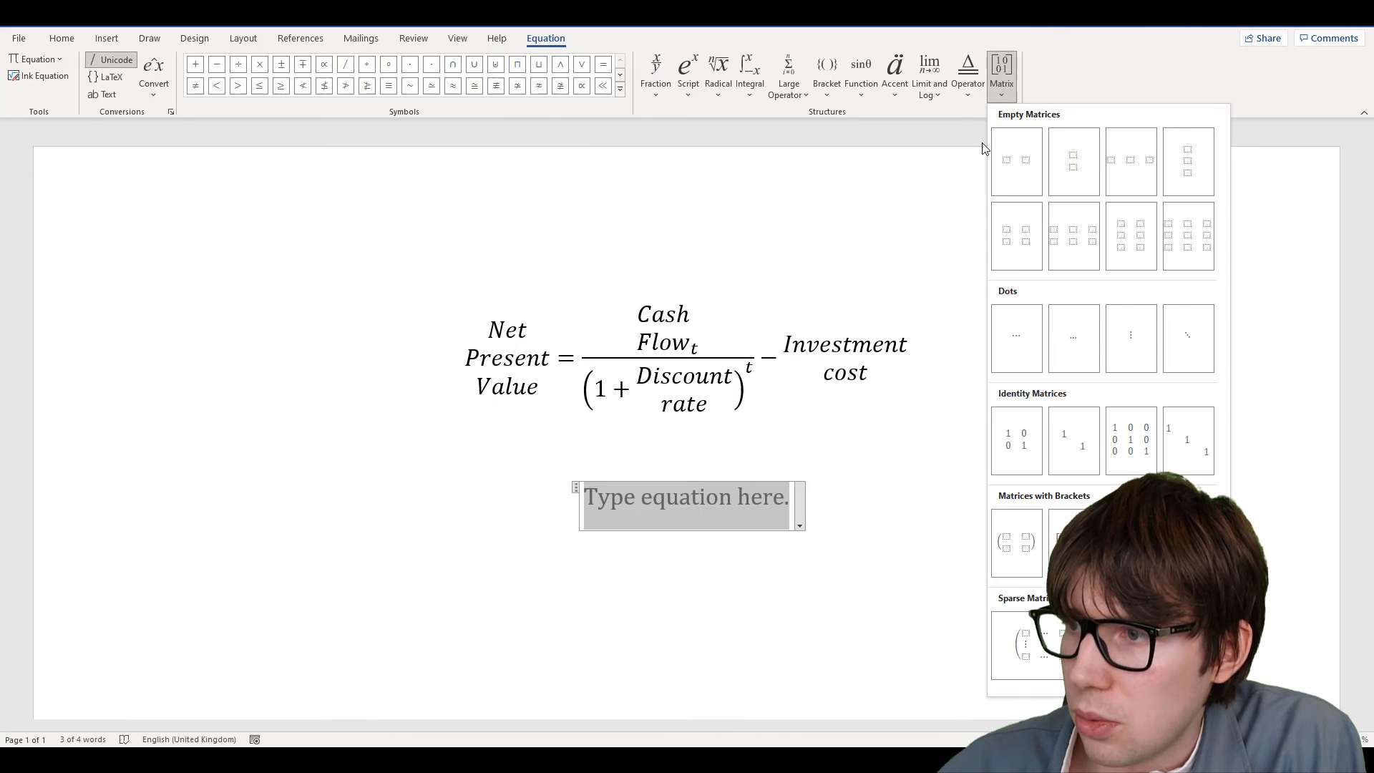
left_click(1075, 247)
left_click(647, 495)
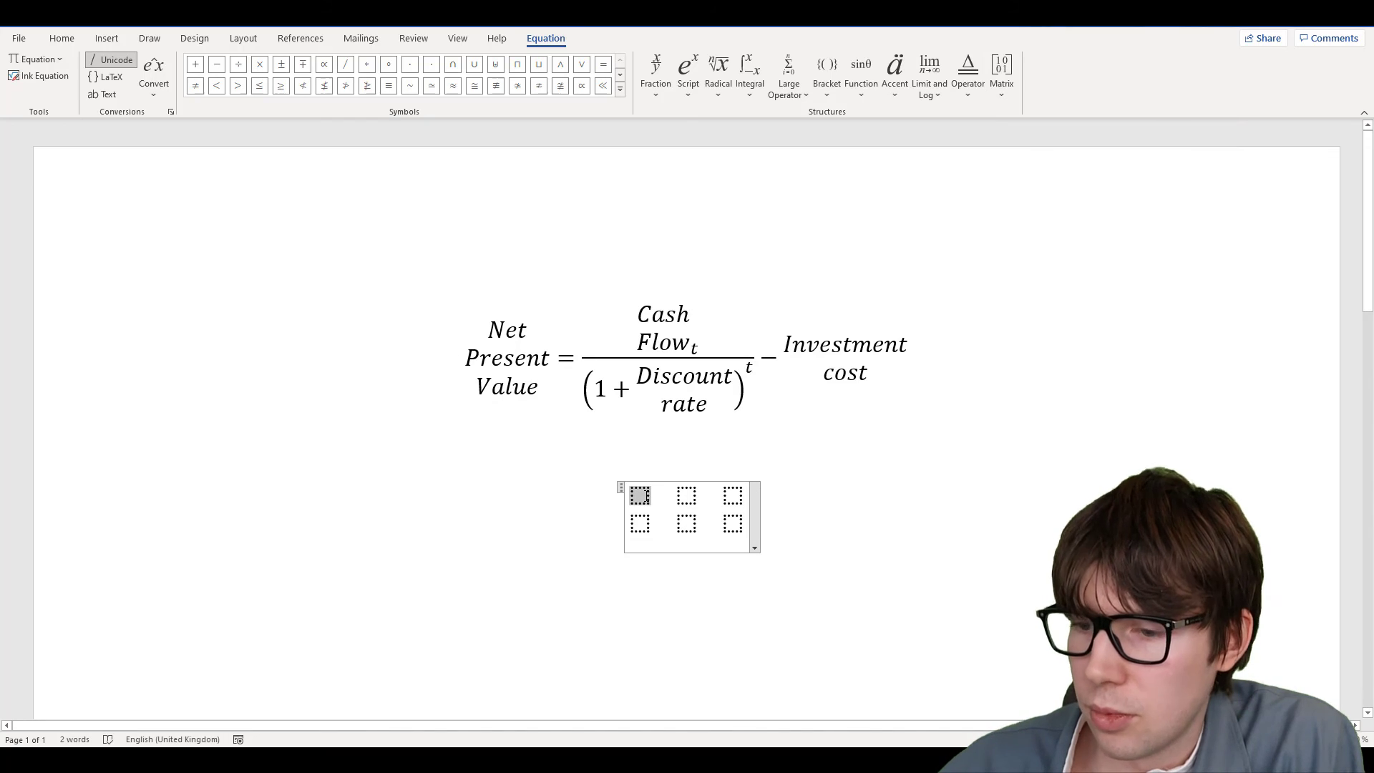
Fill the matrix's top row with y, =, and a+b+c+ across its three cells
type("y")
key("Right")
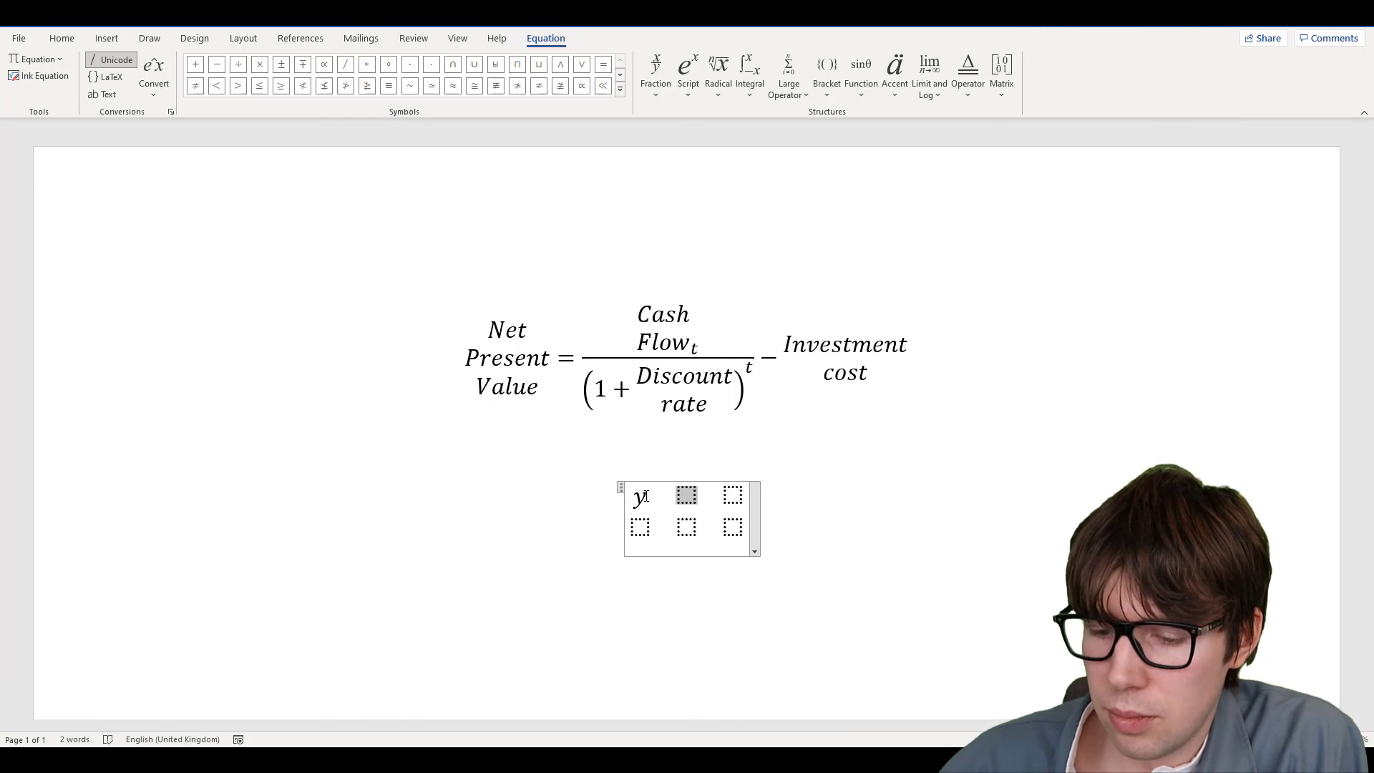
type("=")
key("Right")
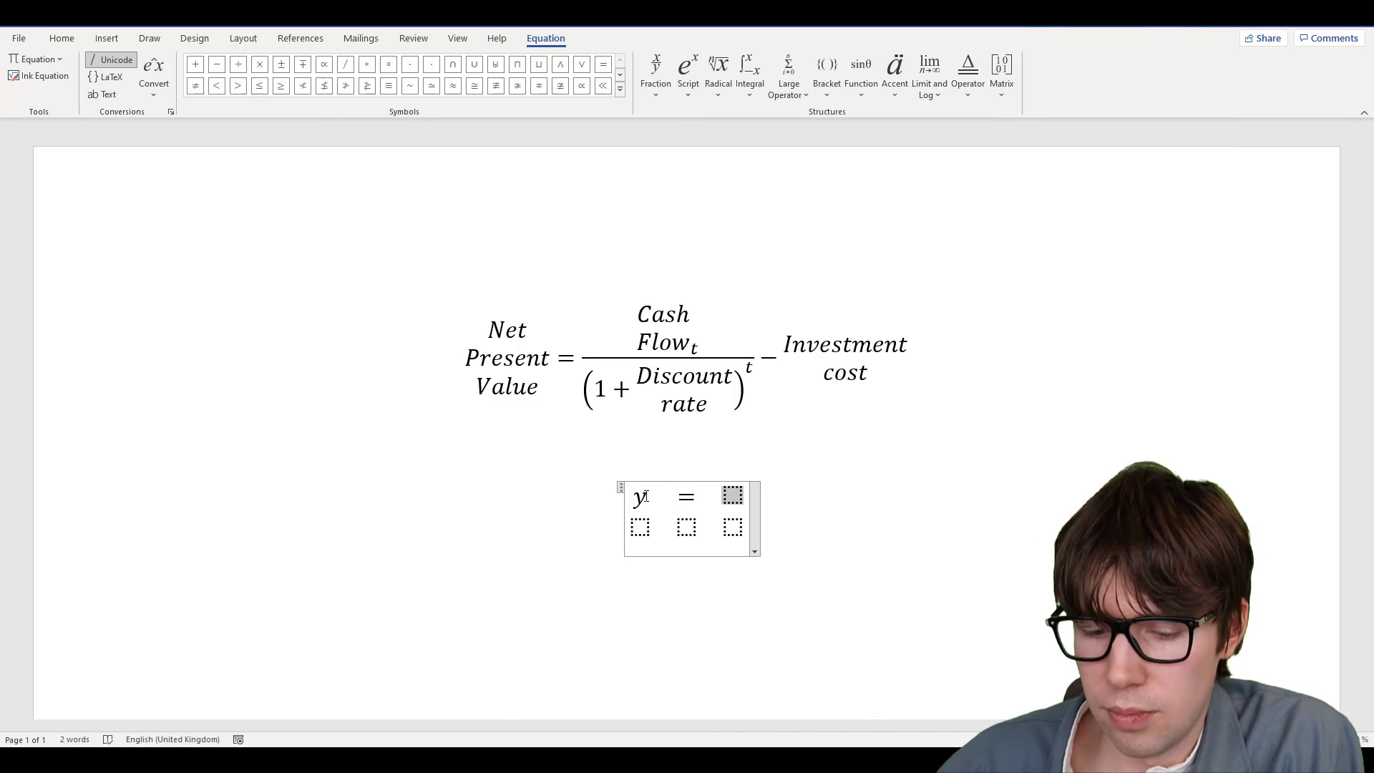
type("a+b+c")
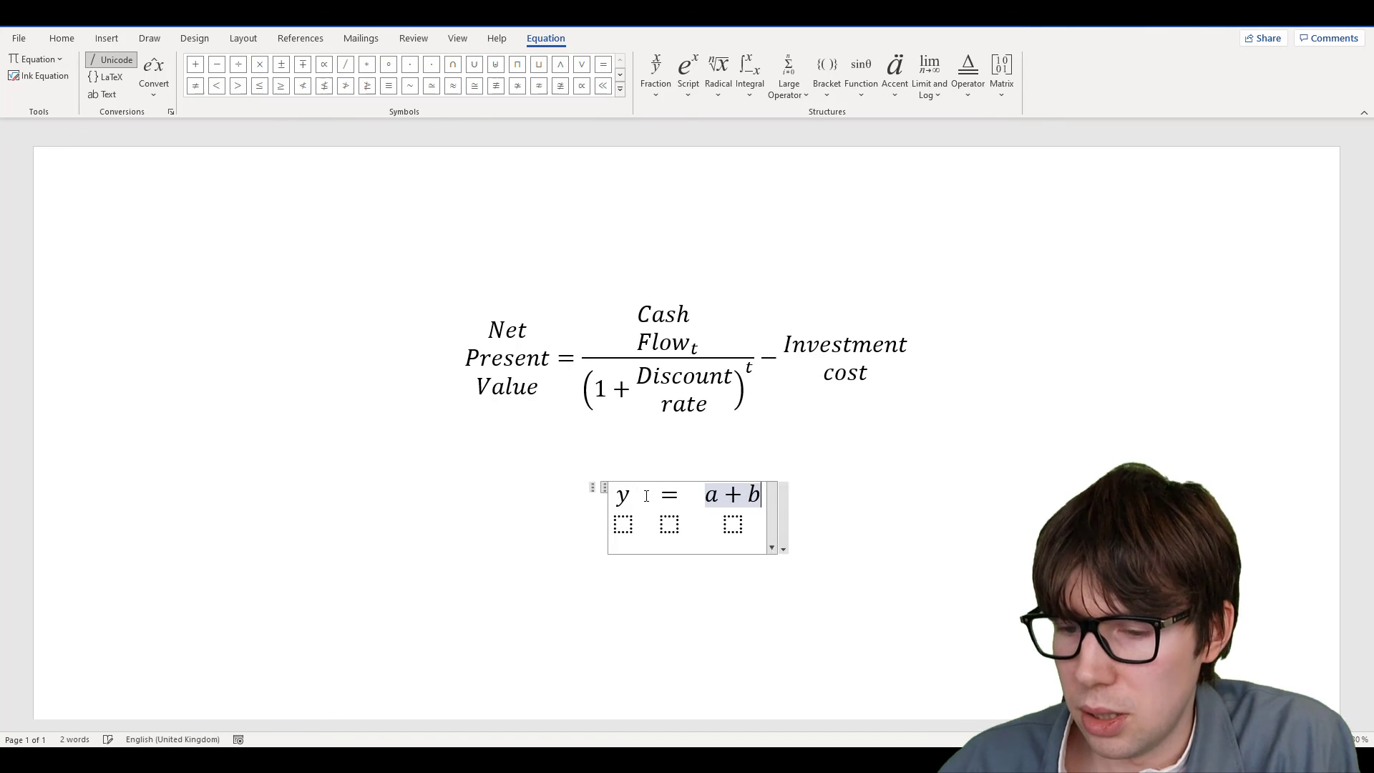
key("Right")
key("Right")
key("Right")
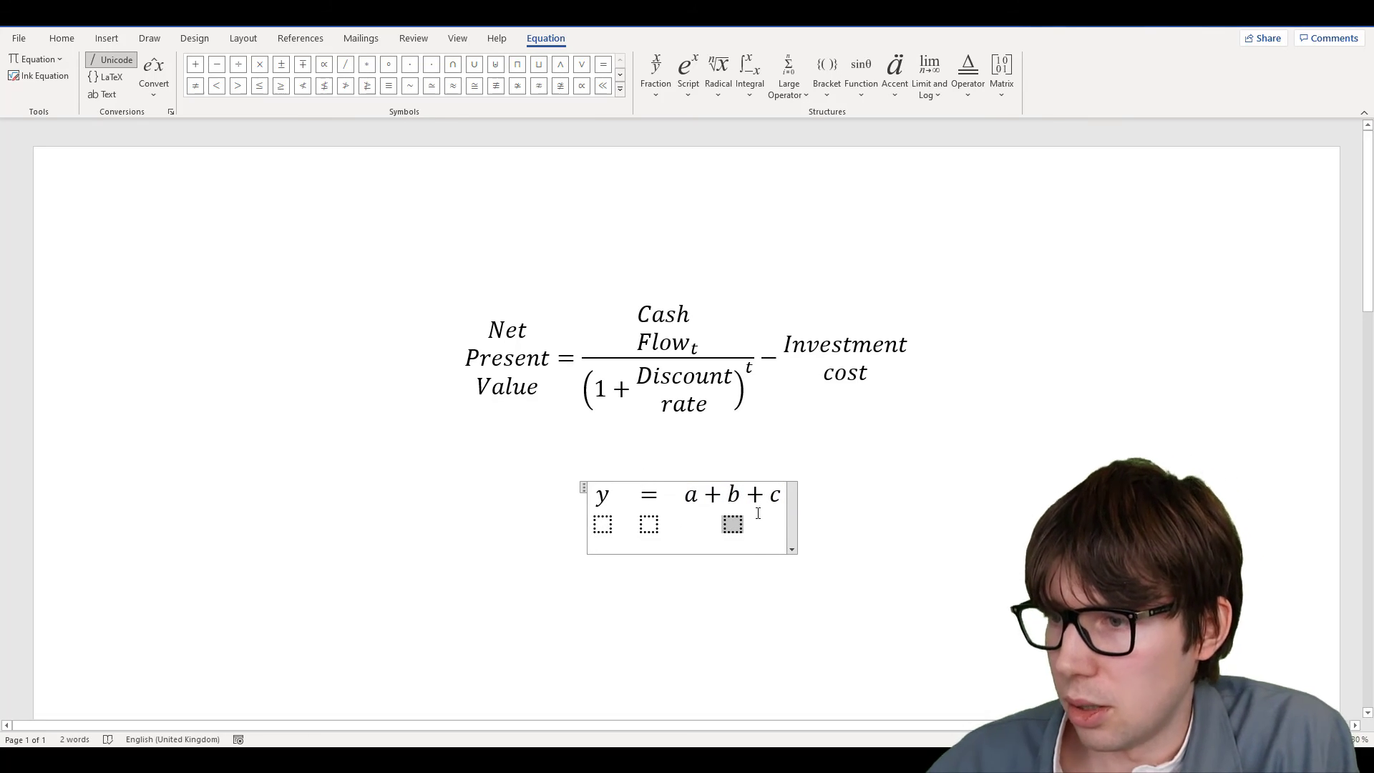
left_click(782, 498)
type("+")
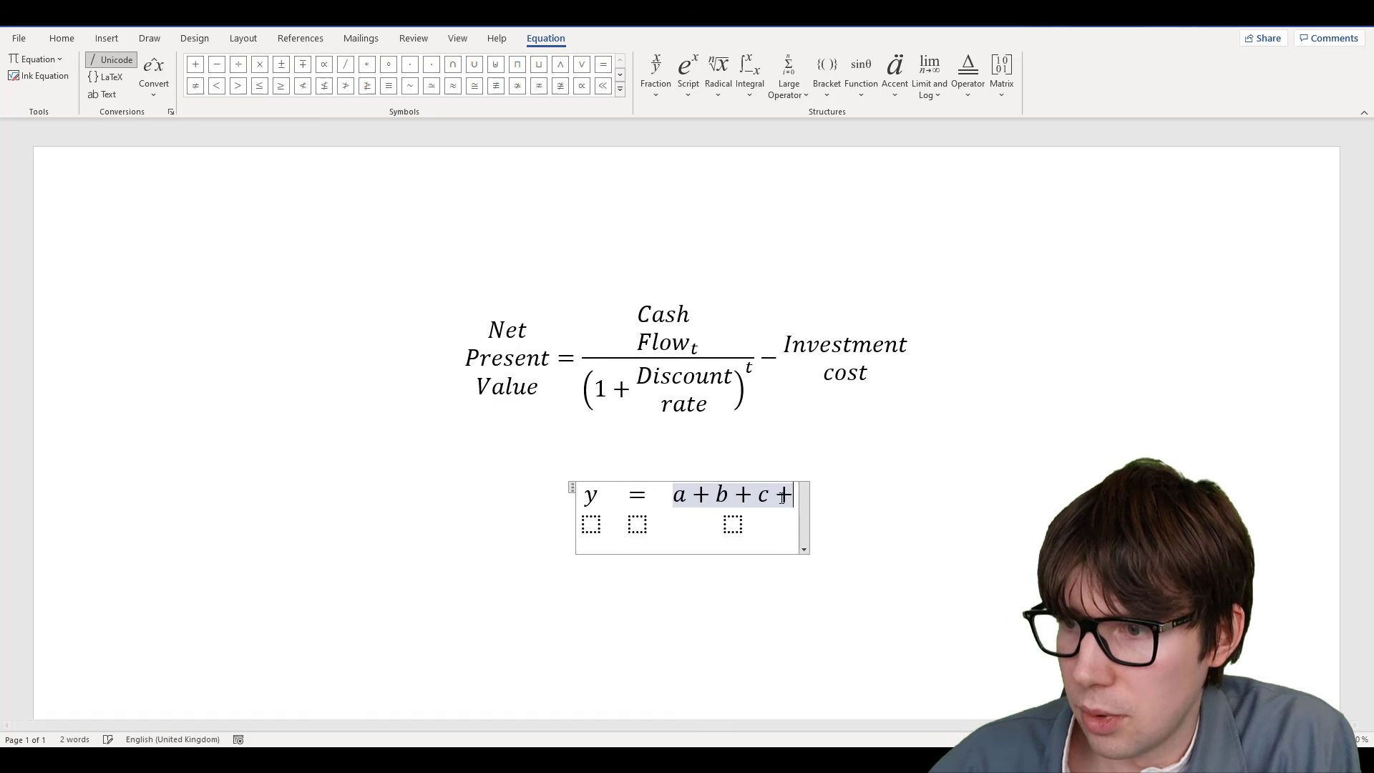
Enter d+e+f in the bottom-right cell and remove the trailing space after f
left_click(732, 523)
type("d+e+f")
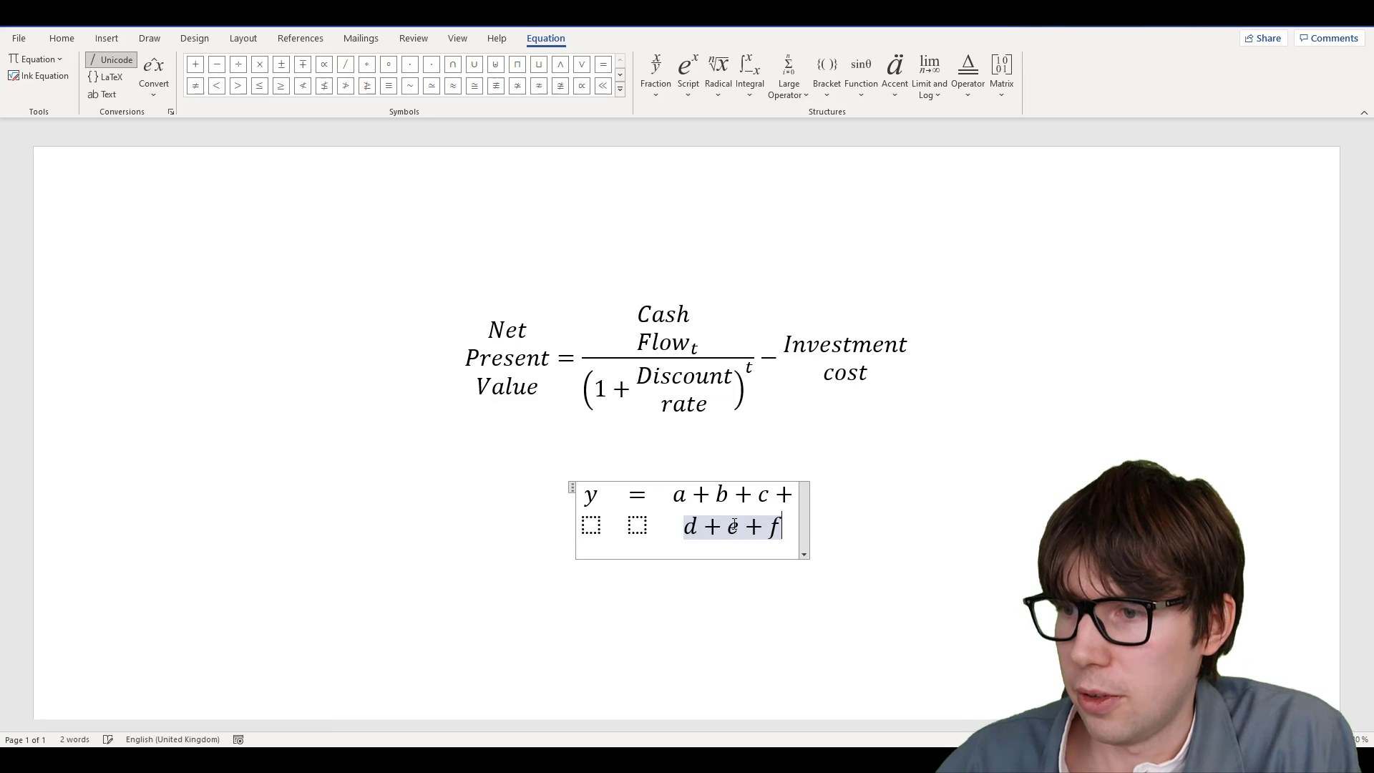
left_click(746, 599)
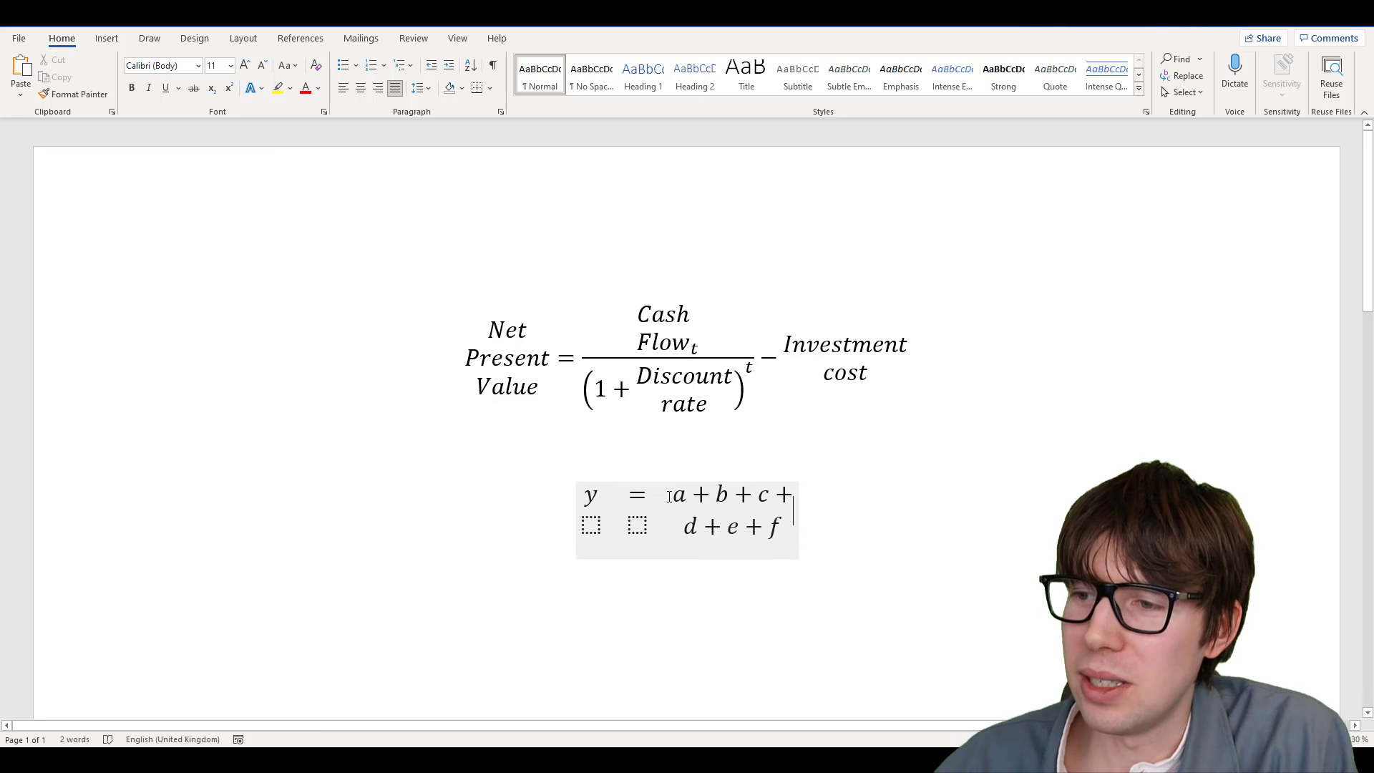
left_click(783, 531)
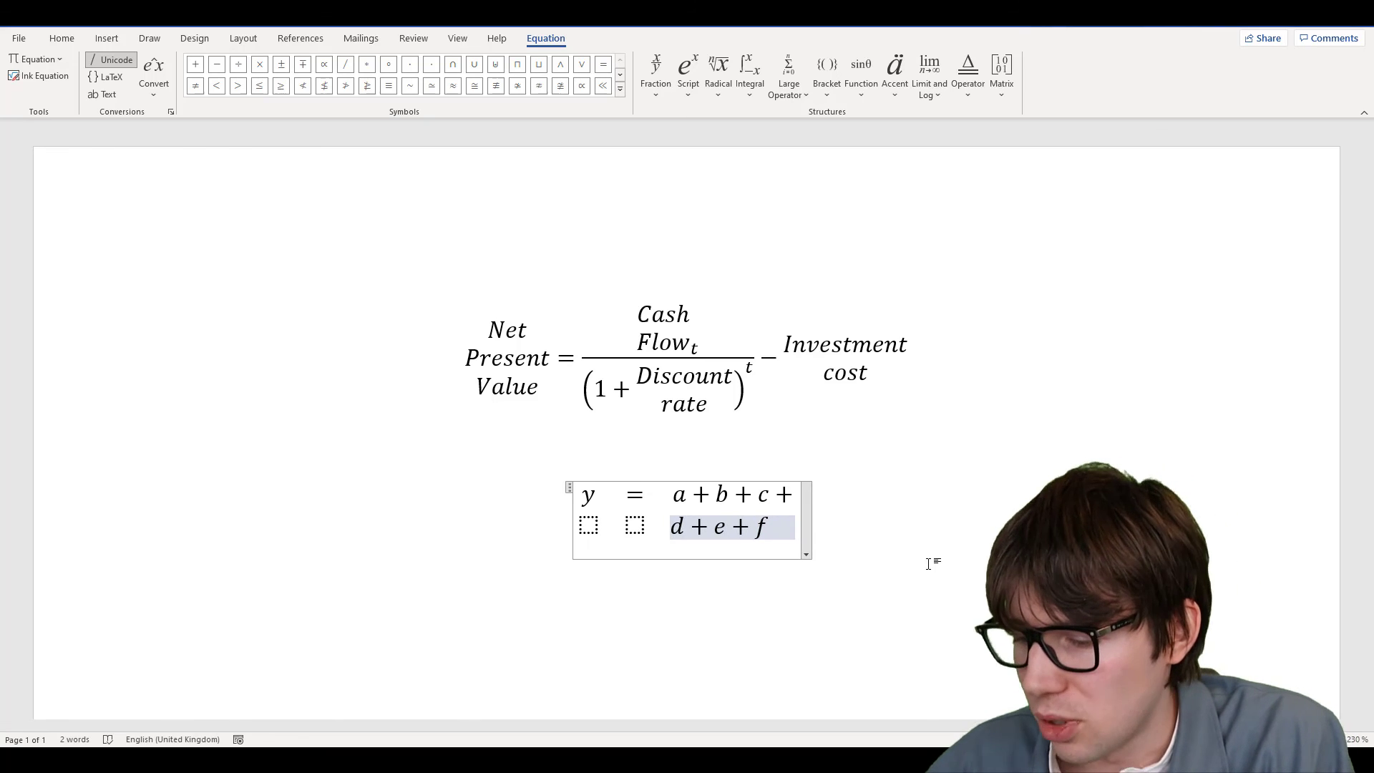
key("BackSpace")
Check the two empty bottom-row cells, then exit the equation to the line above
key("Home")
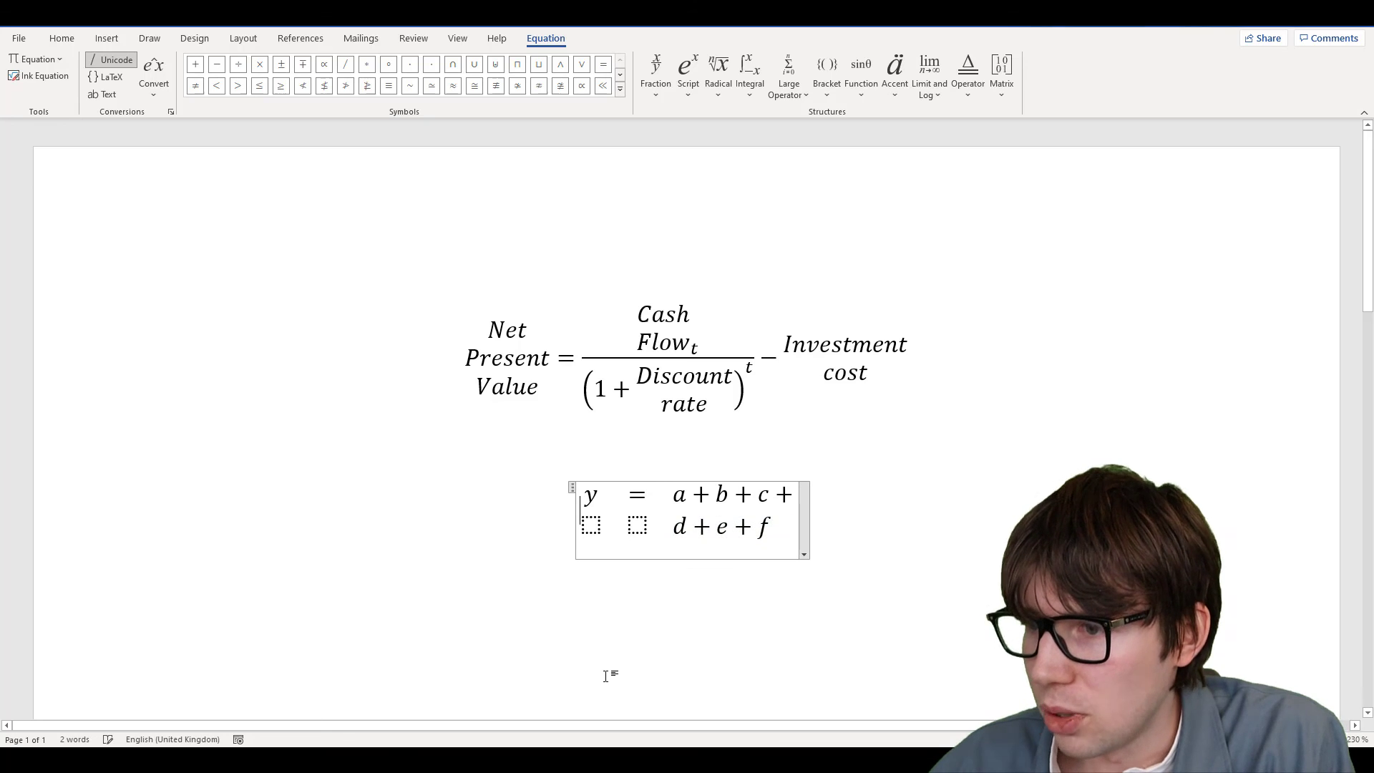
left_click(689, 623)
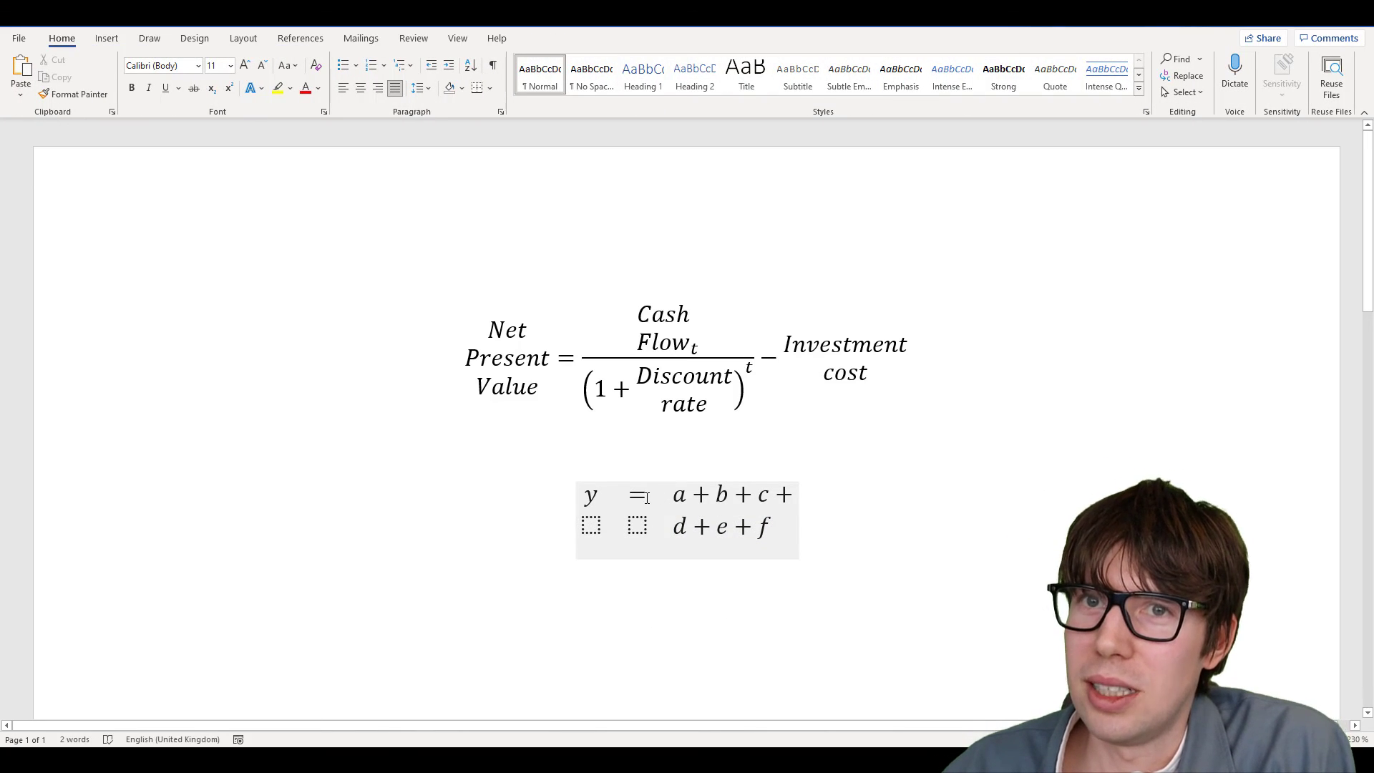
left_click(591, 524)
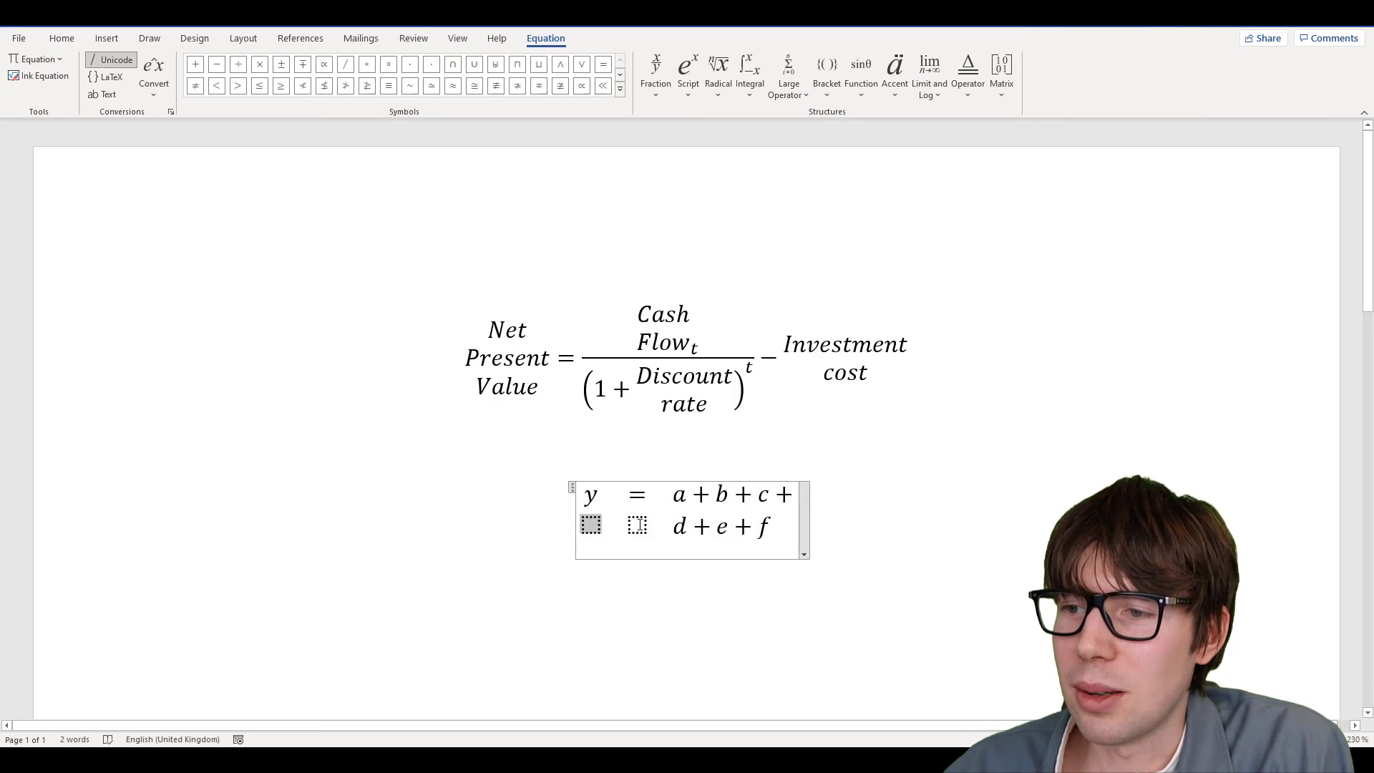
key("Right")
key("Left")
left_click(599, 439)
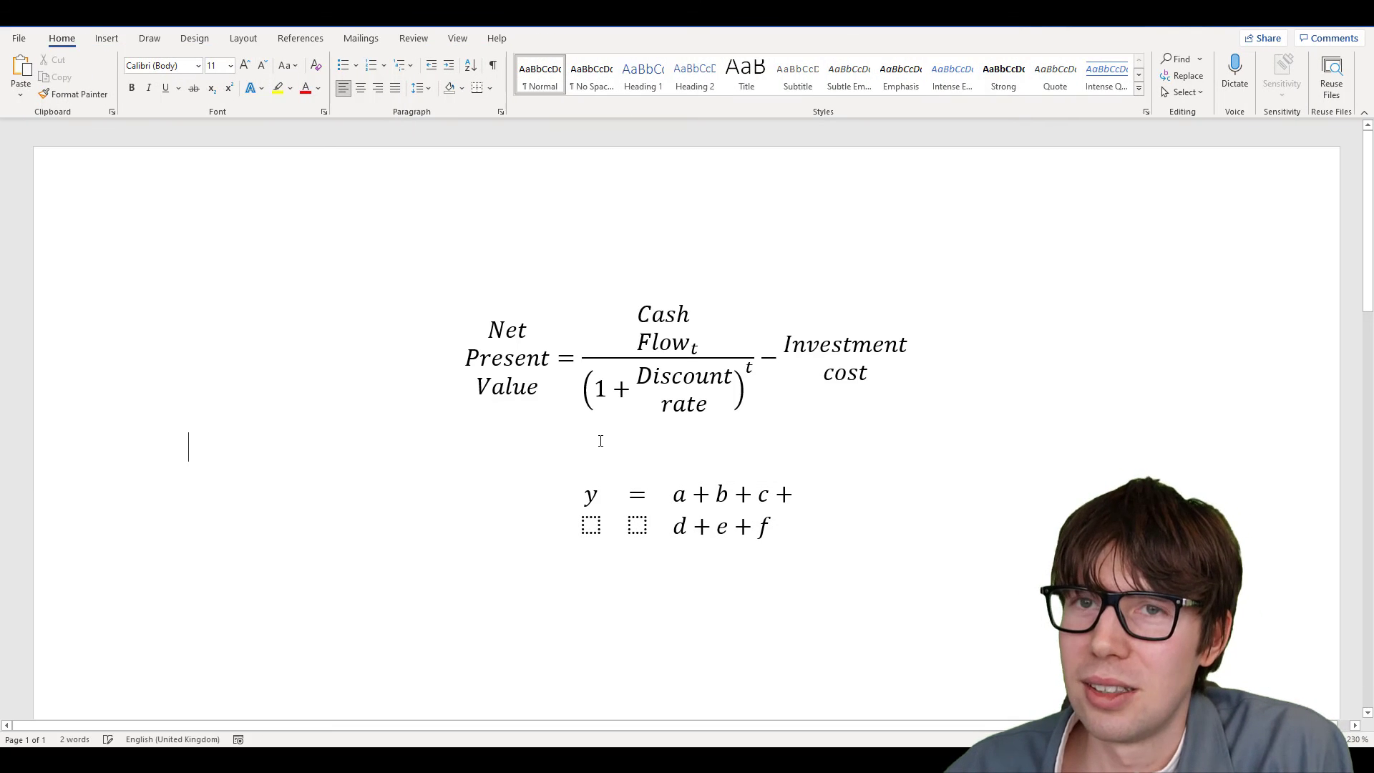